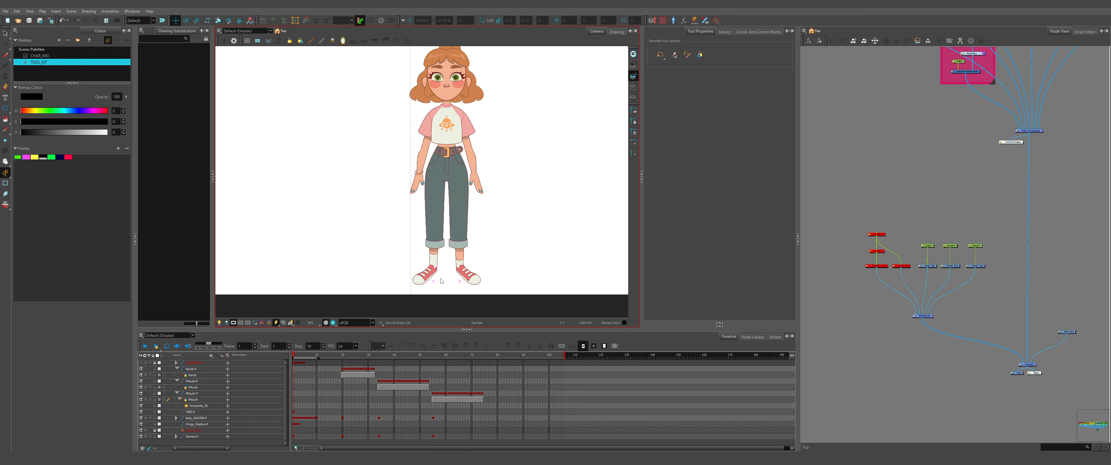
- Inspect the front-view character rig and check the drawing substitutions available for the hand with the bracelet
scroll(414, 283, "down", 2)
scroll(408, 285, "up", 2)
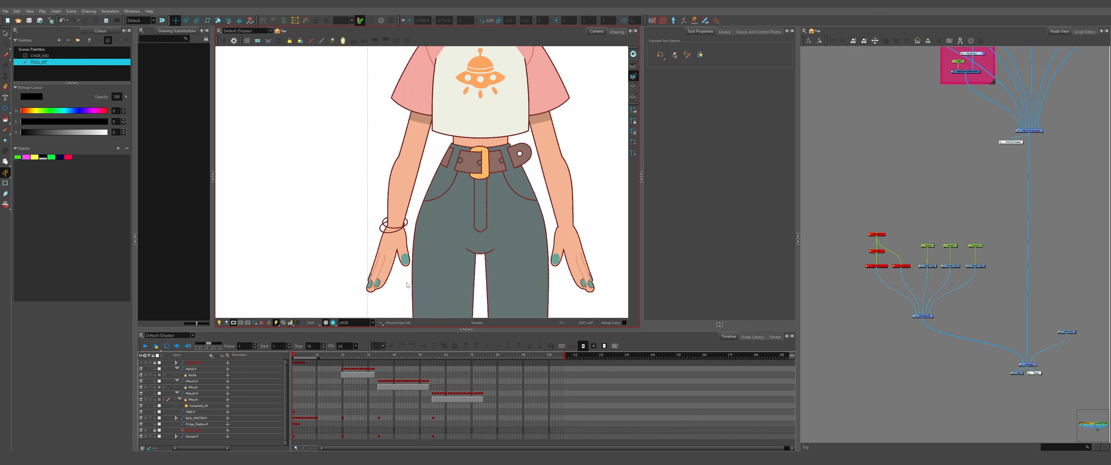
scroll(408, 285, "down", 5)
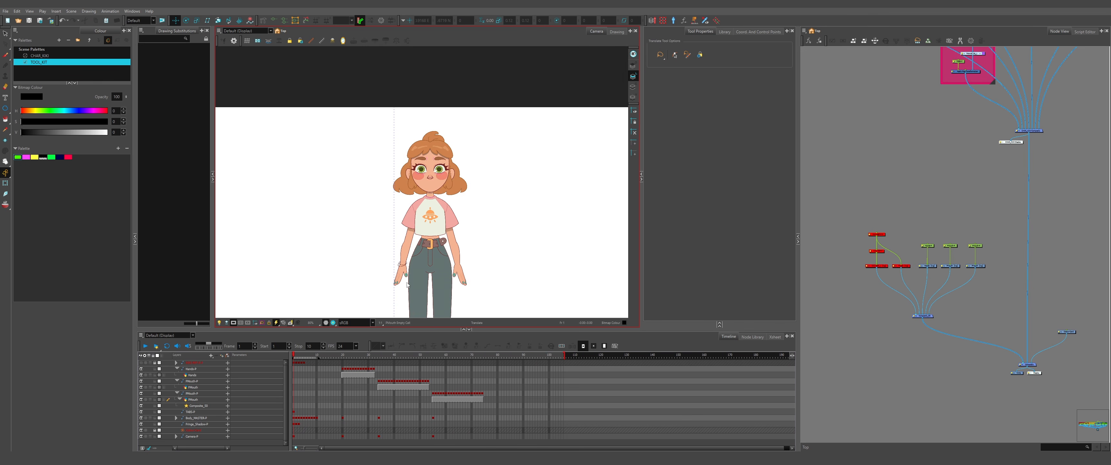
scroll(428, 158, "up", 5)
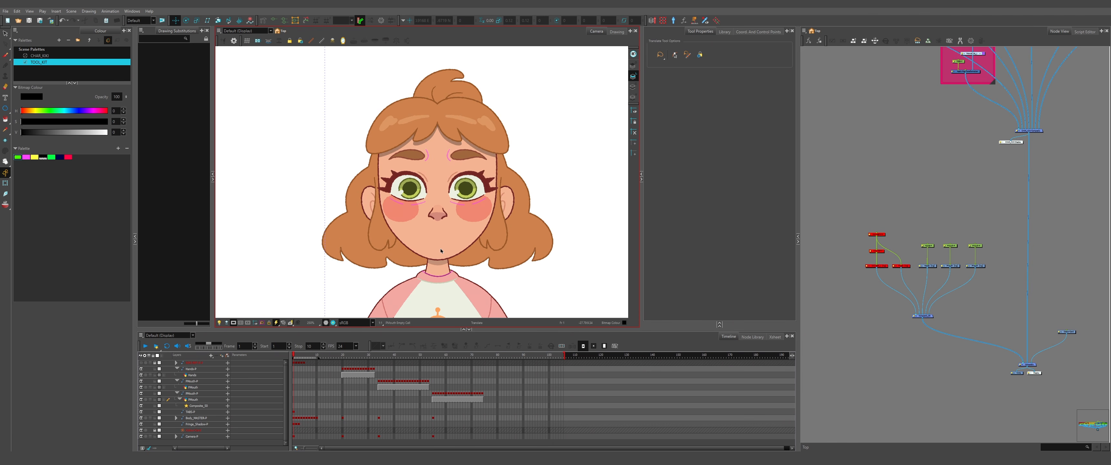
scroll(427, 154, "down", 5)
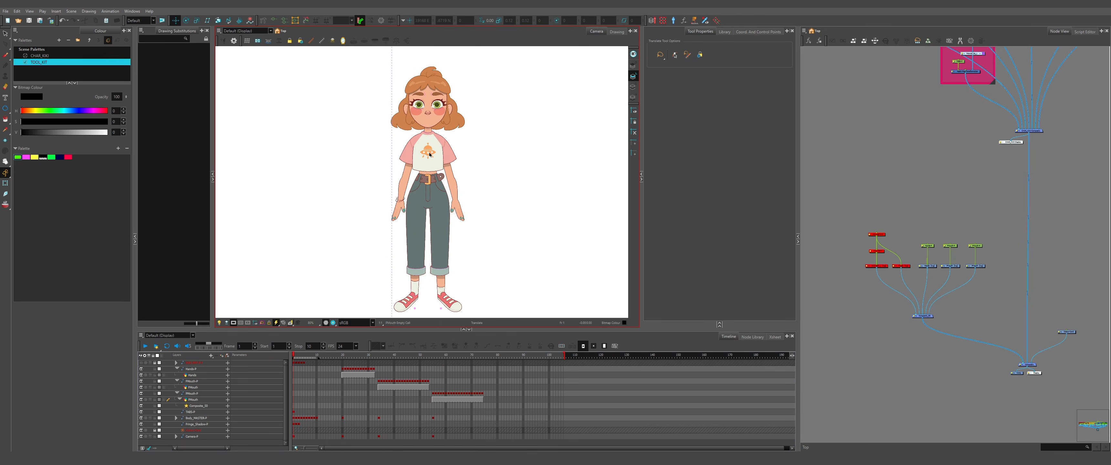
left_click(394, 212)
left_click(179, 139)
left_click(180, 190)
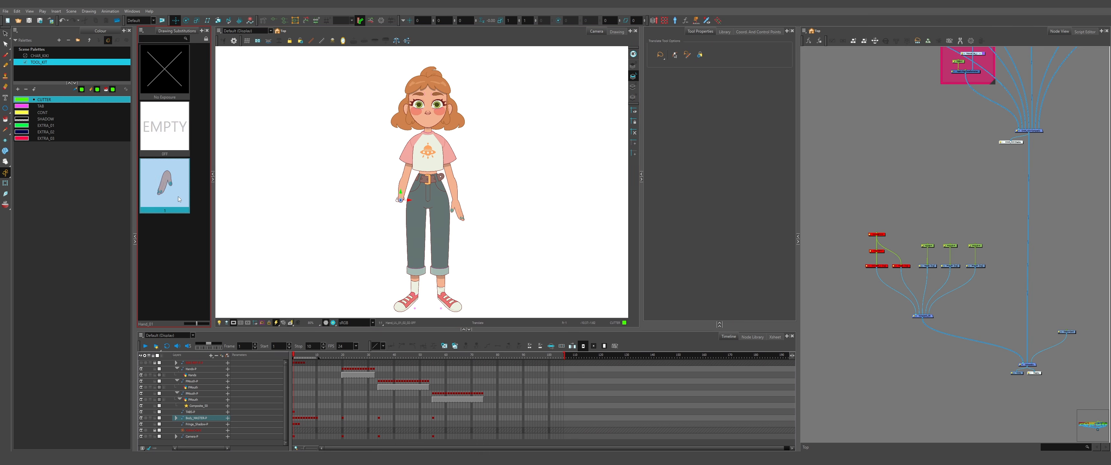
left_click(179, 140)
left_click(181, 197)
left_click(387, 252)
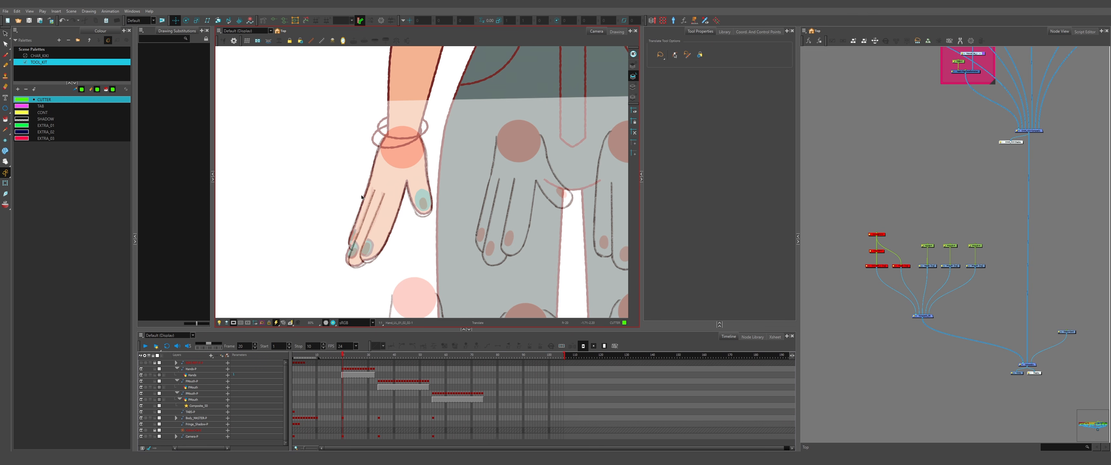
- Step forward through the hand pose frames and compare each reference sketch against the rigged hand
key("period")
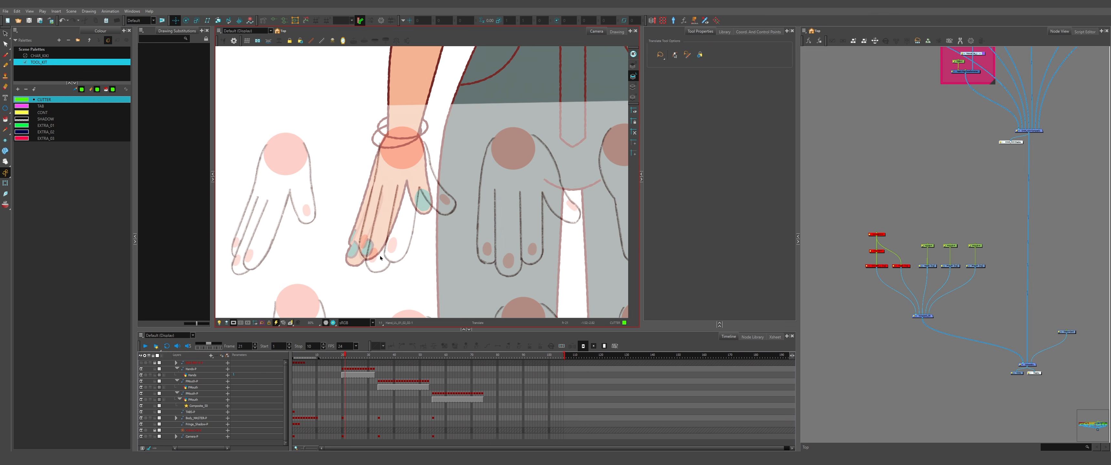
key("period")
key("period")
key("period")
key("period")
key("period")
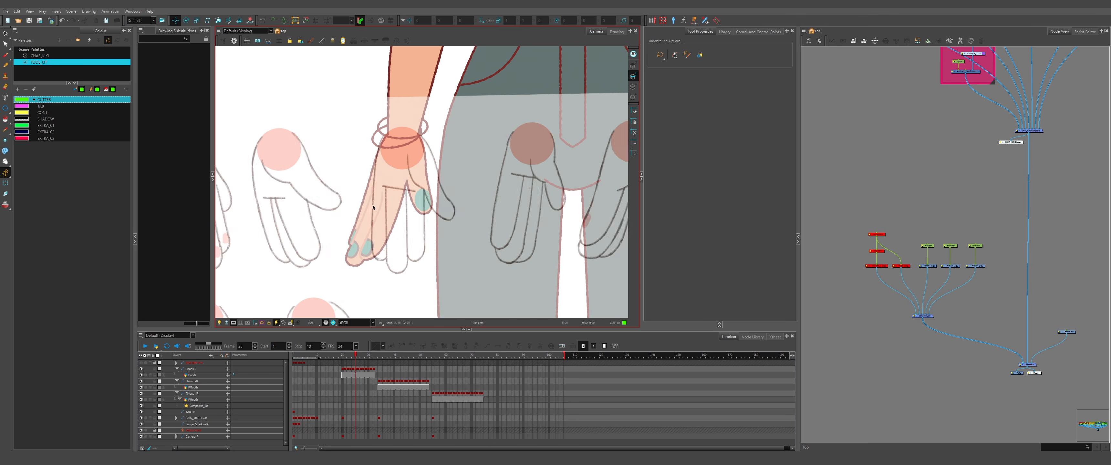
scroll(371, 209, "down", 2)
key("period")
scroll(372, 209, "up", 1)
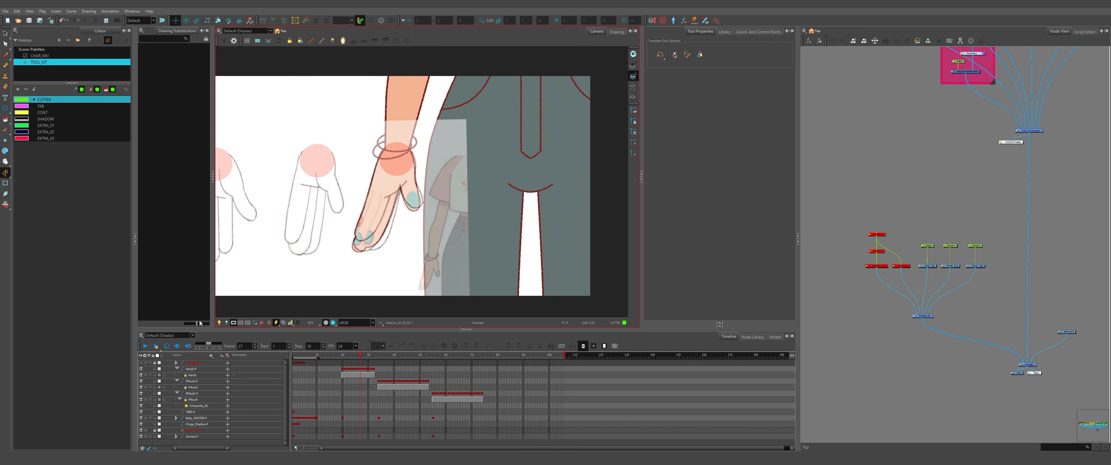
key("period")
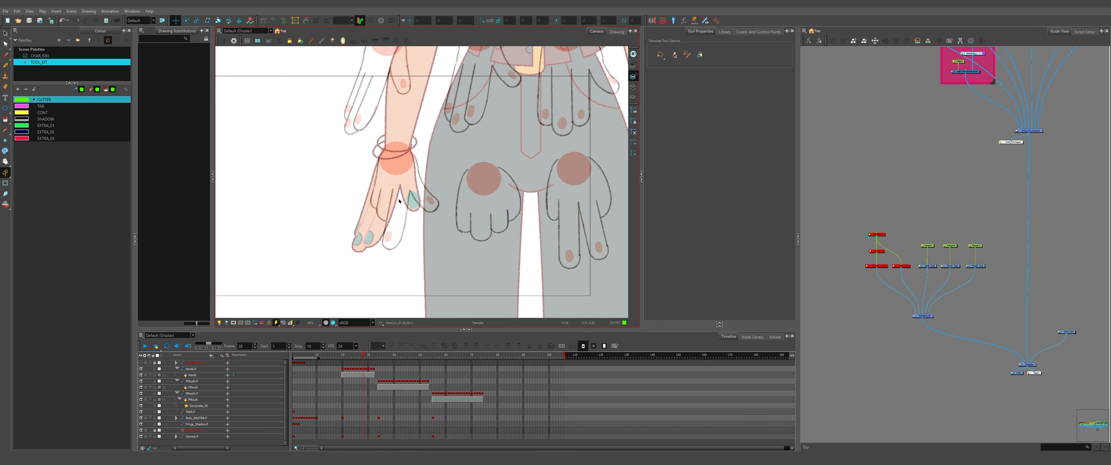
key("period")
key("period")
key("period")
key("period")
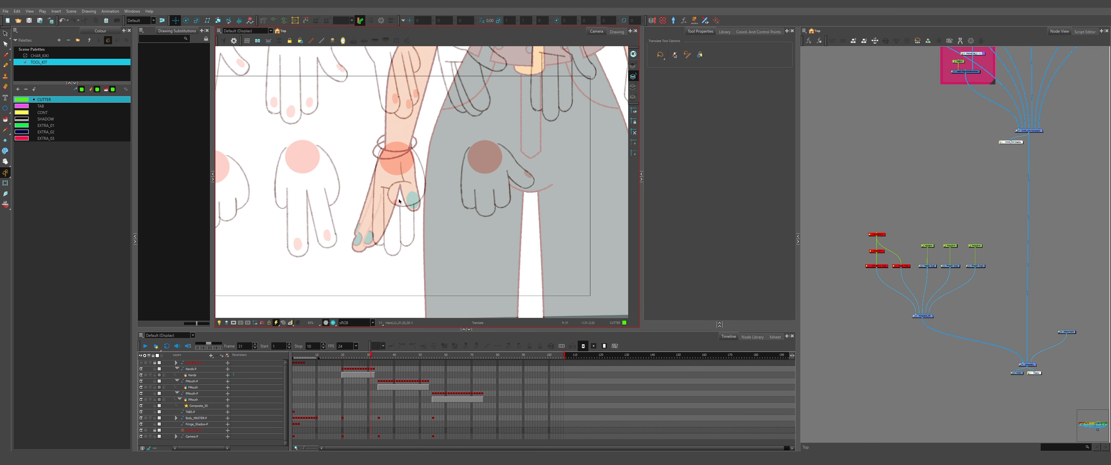
- Step back to the hand pose at frame 22 and examine its fingertips and nail guides up close
key("comma")
key("comma")
key("comma")
key("comma")
key("comma")
key("comma")
key("comma")
key("comma")
key("comma")
key("comma")
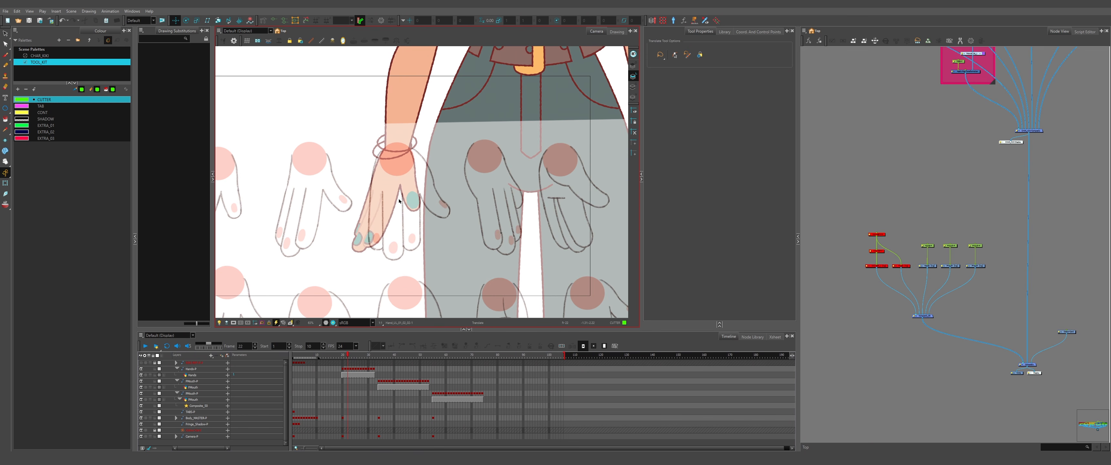
scroll(392, 257, "up", 5)
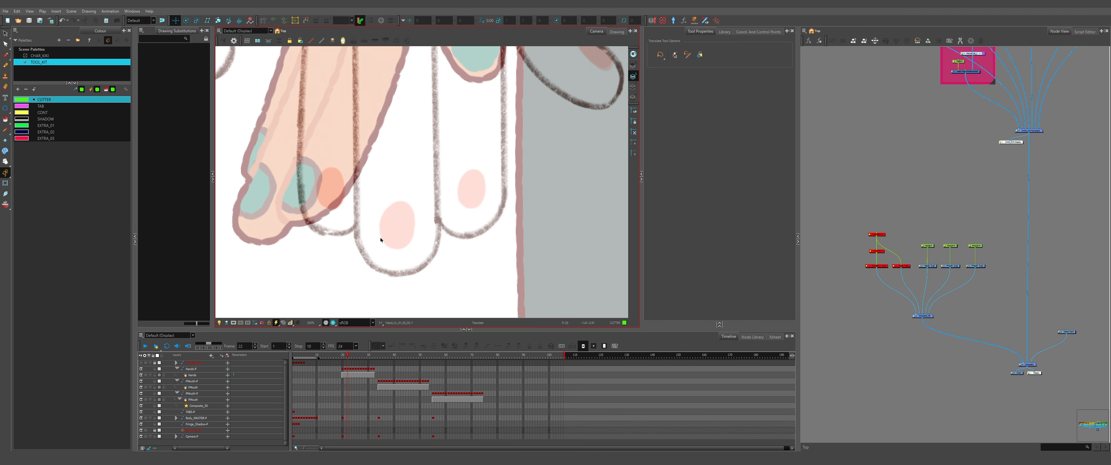
scroll(380, 240, "down", 3)
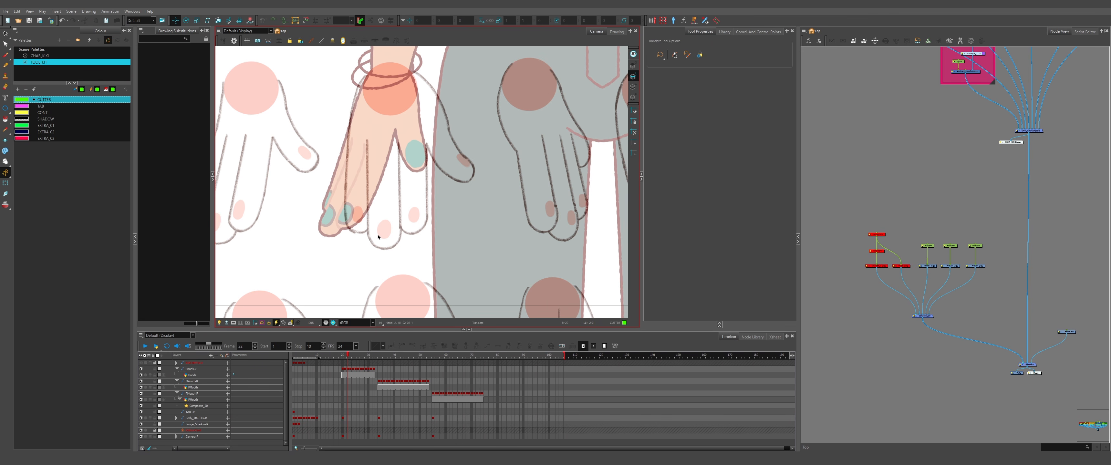
- Step through the front-view mouth frames and examine the mouth shapes on the character's face, including the teeth note
scroll(376, 235, "up", 2)
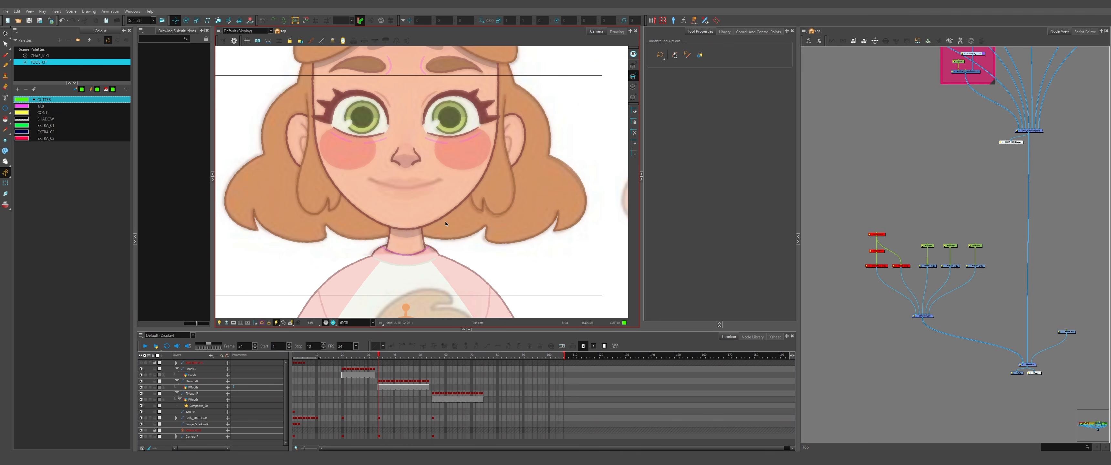
scroll(414, 212, "down", 1)
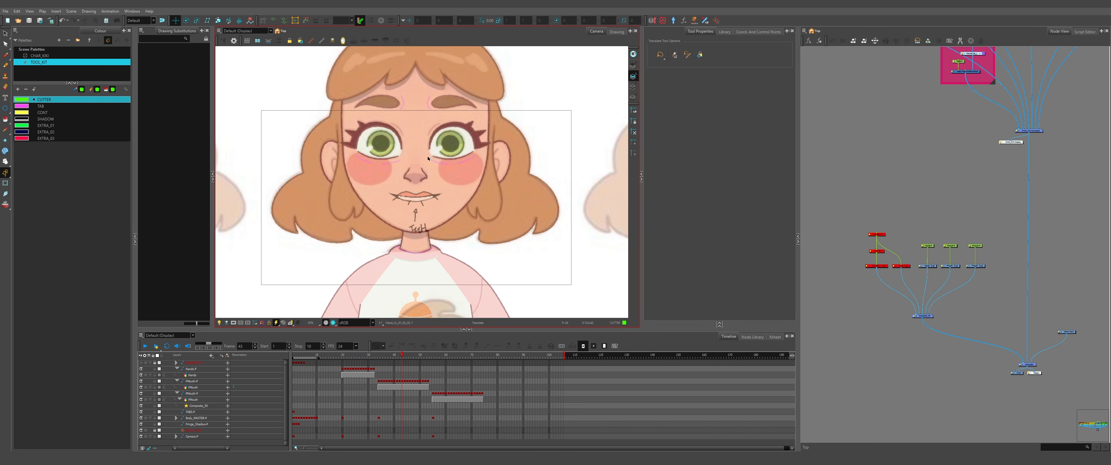
scroll(428, 158, "down", 1)
scroll(421, 214, "up", 2)
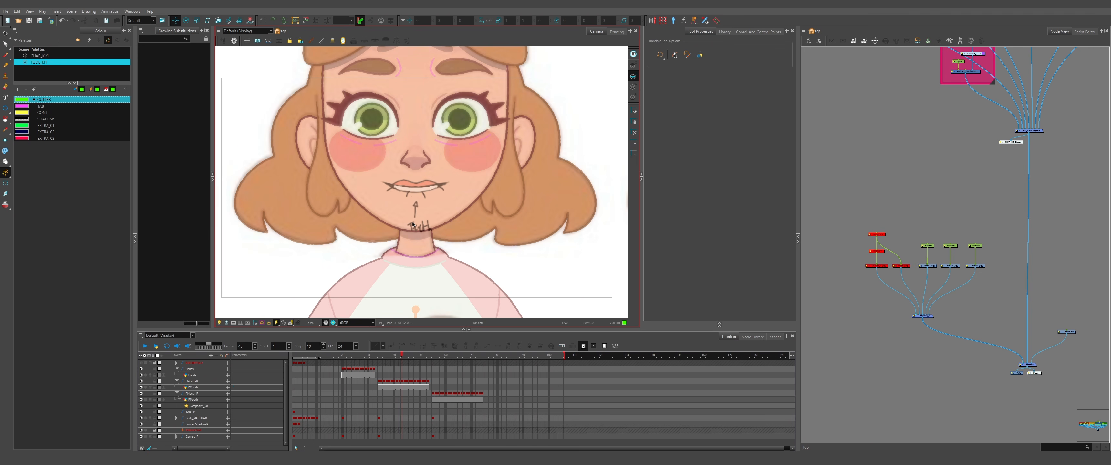
key("comma")
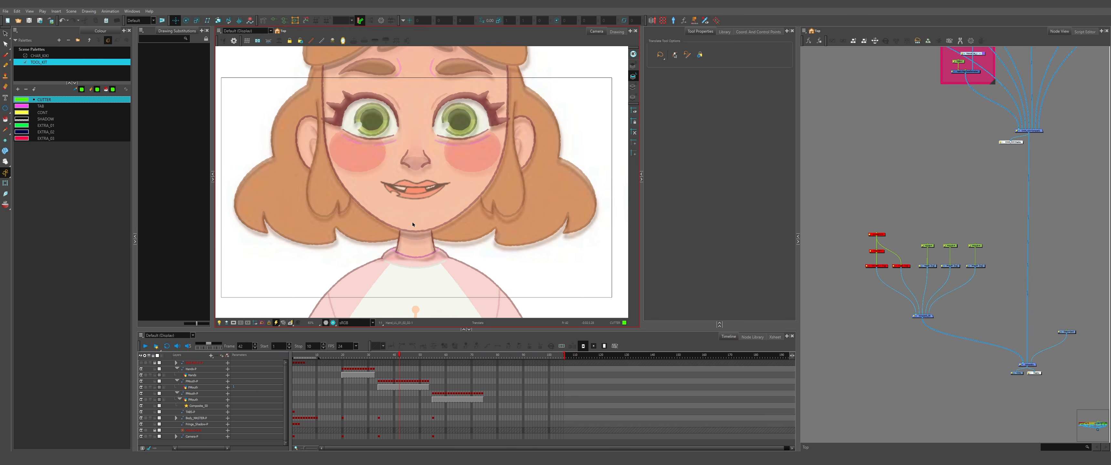
key("period")
key("period")
key("period")
key("period")
key("period")
key("period")
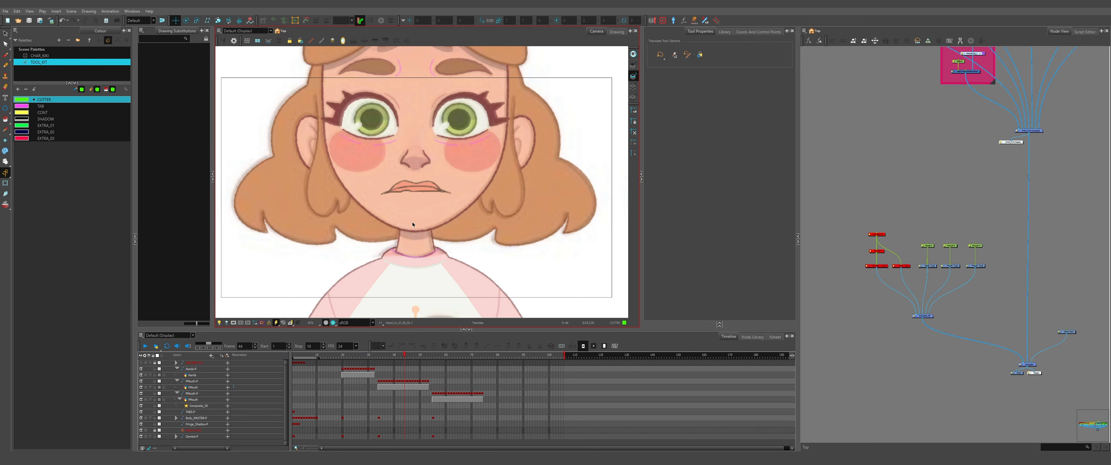
key("period")
key("period")
key("period")
key("period")
key("period")
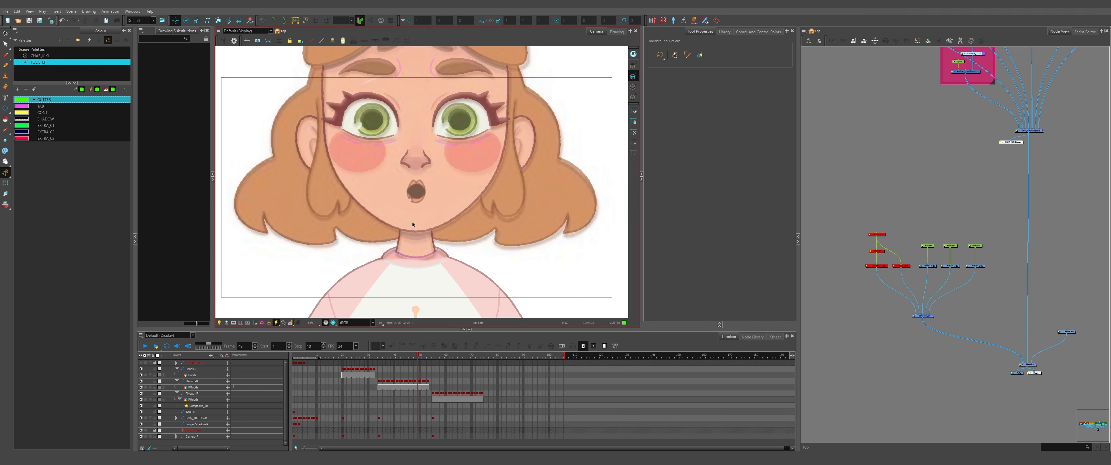
scroll(379, 182, "down", 1)
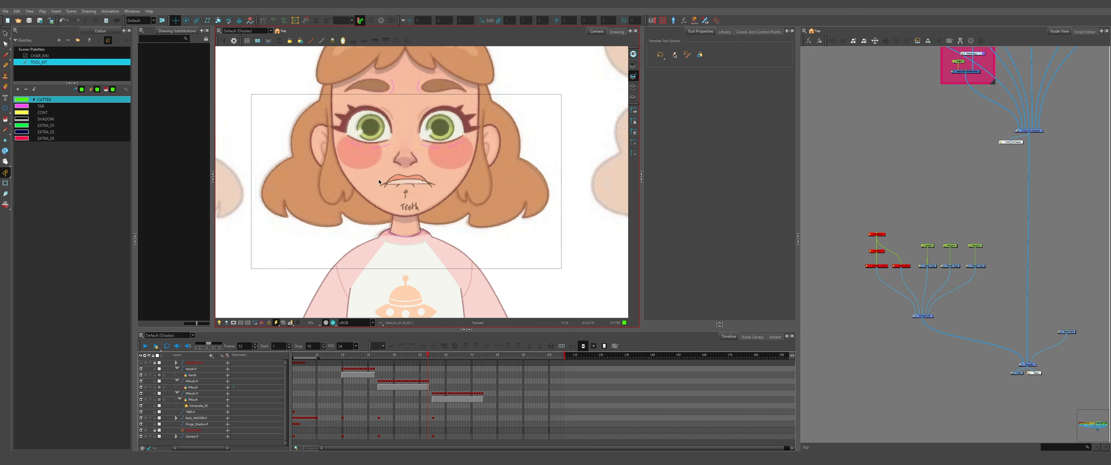
- Step back through the front-view mouth frames to frame 41 to review the earlier mouth shapes
key("comma")
key("comma")
key("comma")
key("comma")
key("comma")
key("comma")
key("comma")
key("comma")
key("comma")
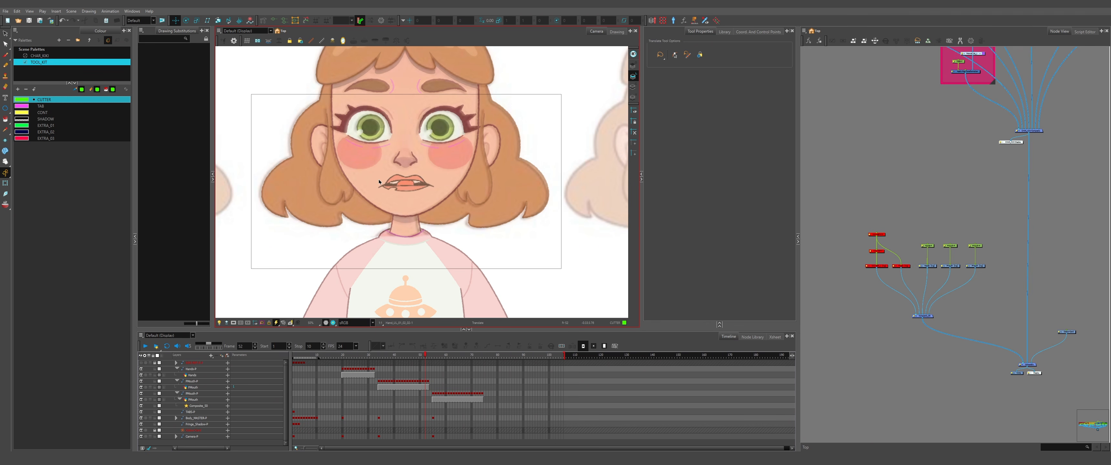
key("comma")
key("comma")
key("comma")
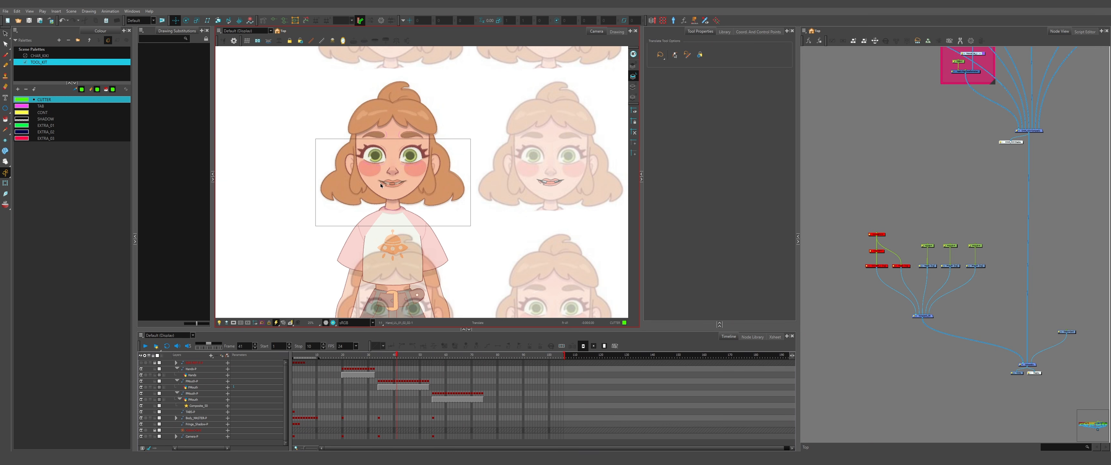
- Step forward again through the front-view mouth shapes up to frame 50
key("period")
key("period")
key("period")
key("period")
key("period")
key("period")
key("period")
key("period")
key("period")
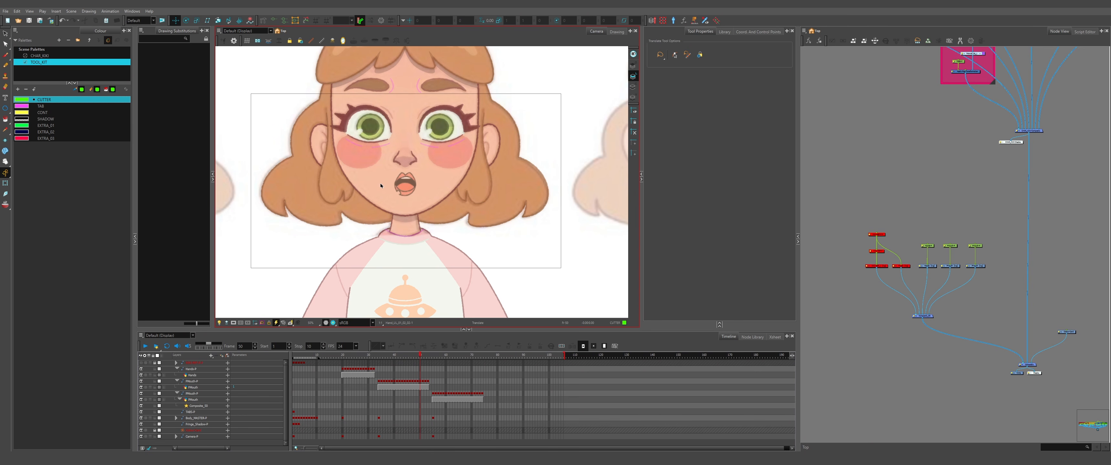
- Advance to the side-view mouth frames and examine each profile mouth shape through the end of that range
key("period")
key("period")
key("period")
key("period")
key("period")
key("period")
key("period")
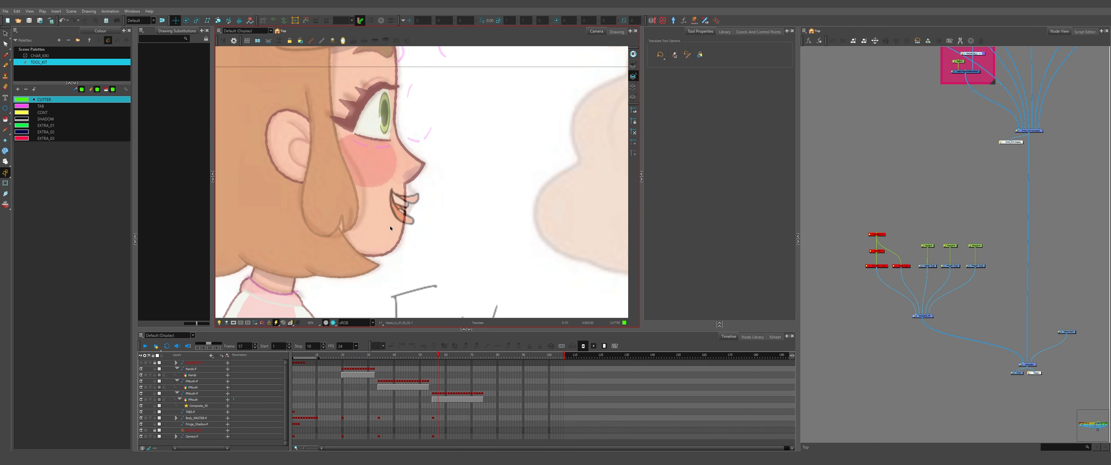
key("period")
key("period")
key("period")
key("period")
key("period")
key("period")
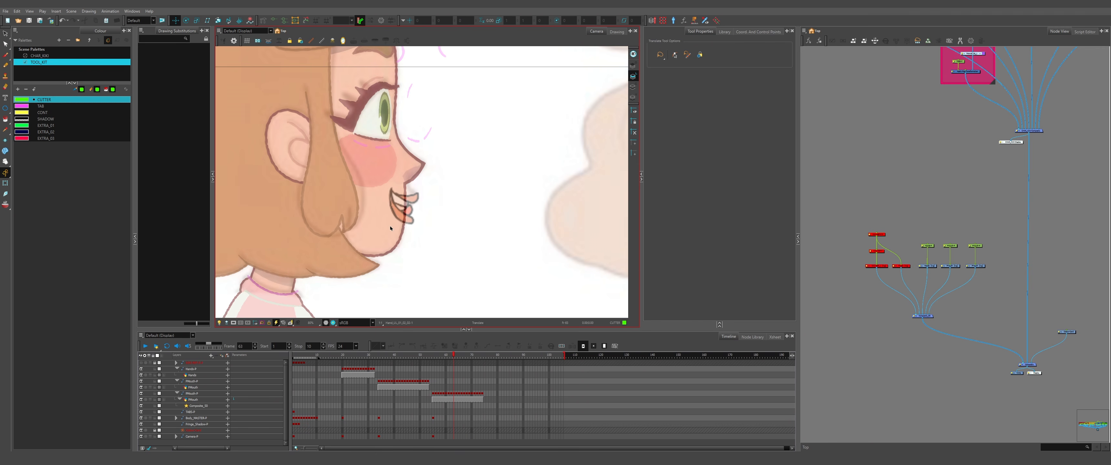
key("period")
key("period")
key("period")
key("period")
key("period")
key("period")
key("period")
key("period")
key("period")
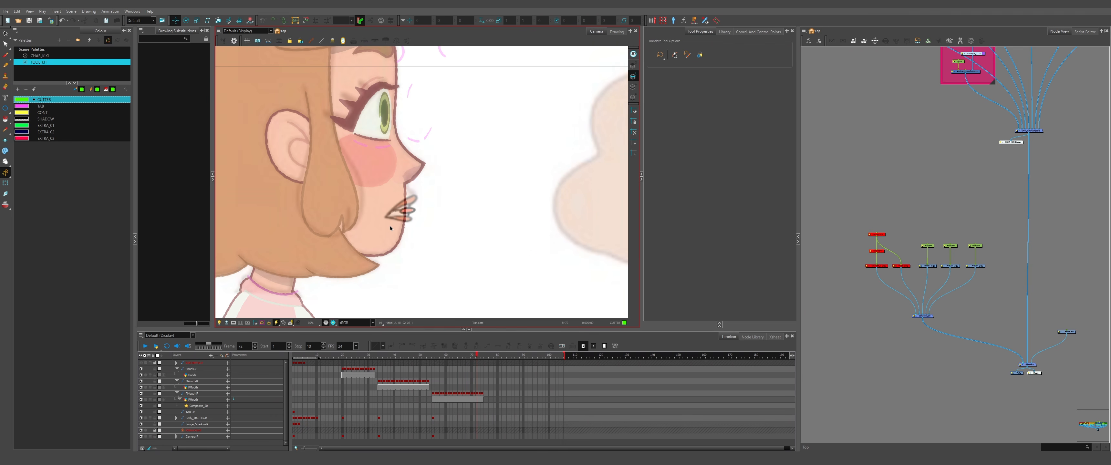
key("period")
key("period")
- Jump between the camera keyframes that start the hand, front-view mouth and side-view mouth reference ranges
scroll(390, 226, "down", 4)
left_click_drag(390, 226, 429, 191)
scroll(430, 191, "down", 2)
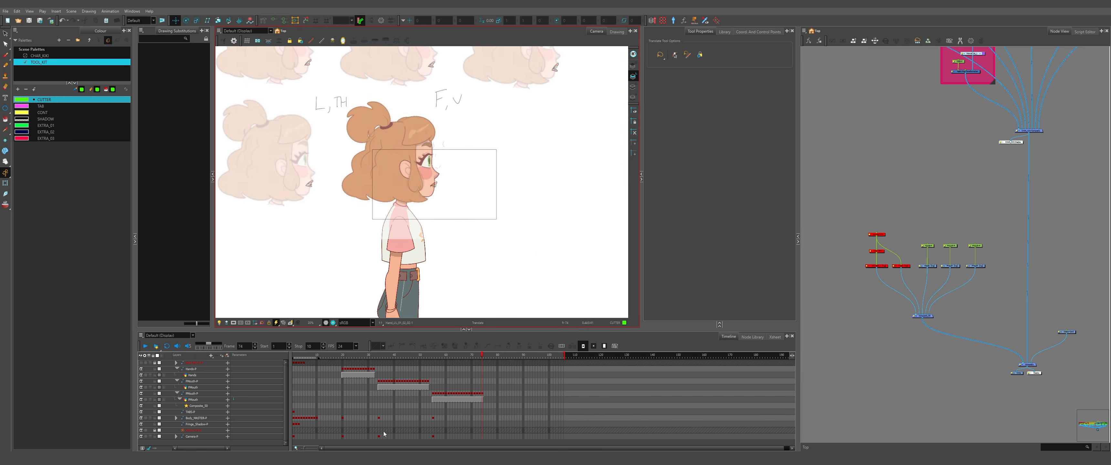
left_click(342, 437)
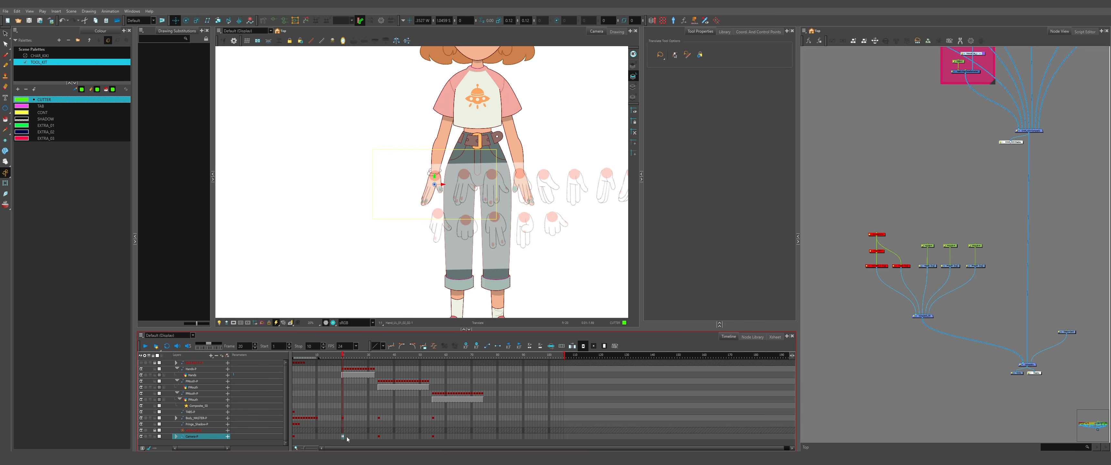
left_click(378, 436)
left_click(433, 437)
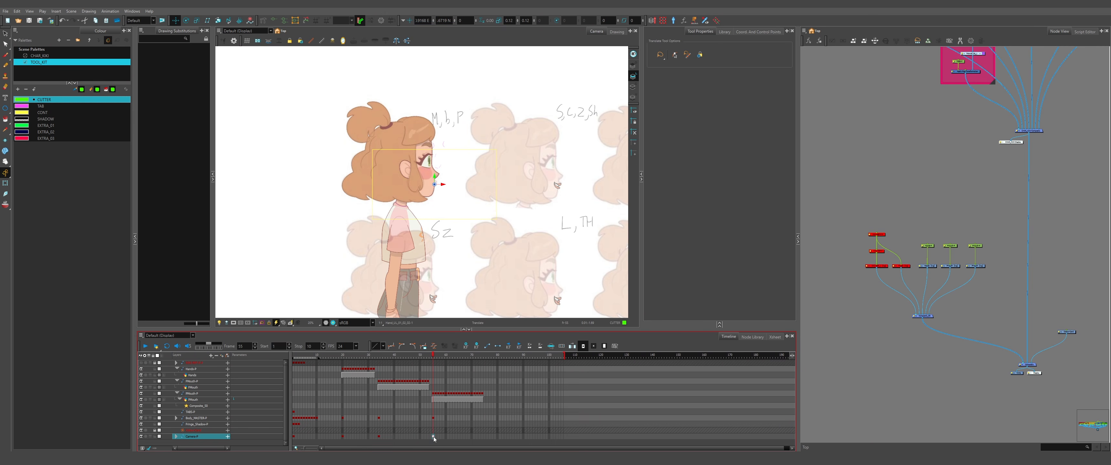
- Preview the side-view face in render mode and examine the profile's lip area up close
left_click(834, 313)
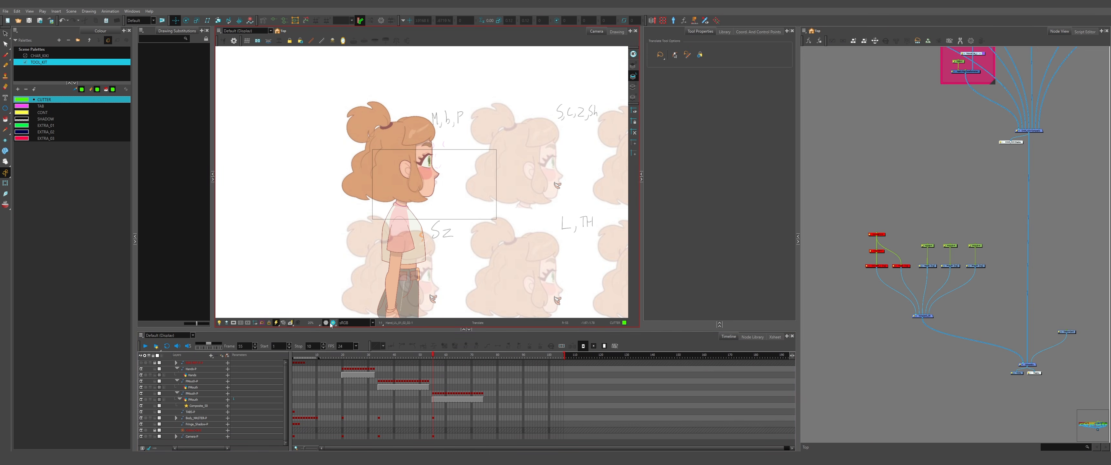
left_click(334, 322)
scroll(417, 175, "up", 8)
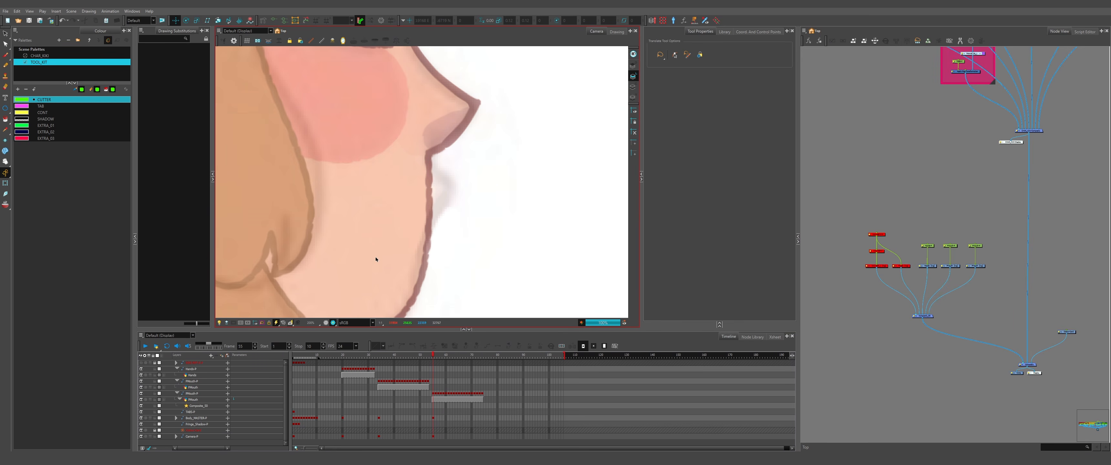
- Examine the labelled side-view mouth chart from M, b, P across to the AH shape
scroll(375, 259, "down", 7)
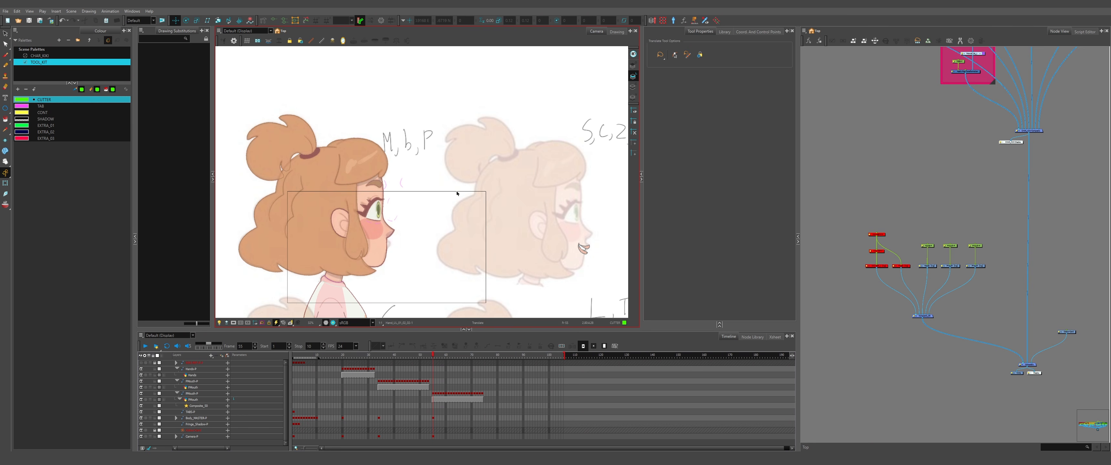
left_click_drag(503, 174, 308, 137)
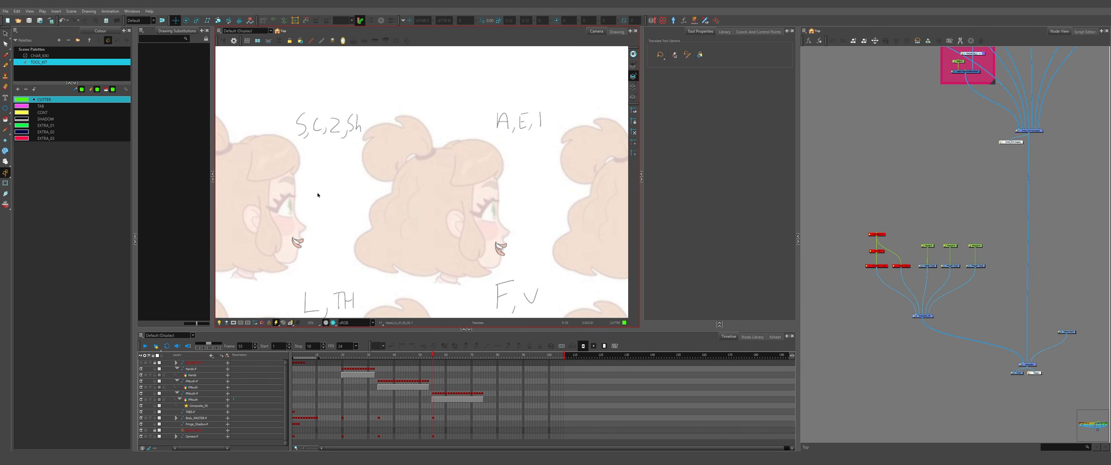
left_click_drag(503, 164, 305, 160)
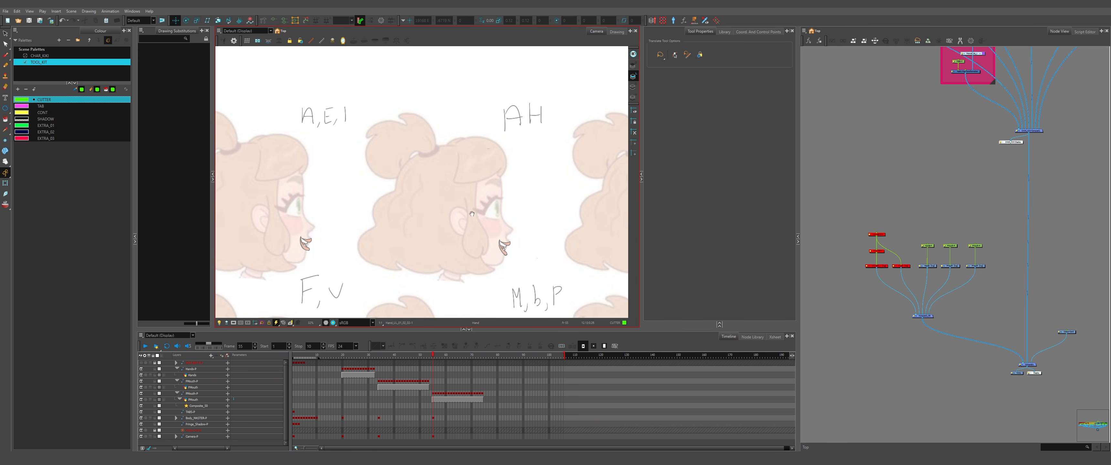
- Examine the remaining shapes in the labelled side-view mouth chart, from AH through G, K and Oo, and its lower rows
left_click_drag(471, 214, 313, 197)
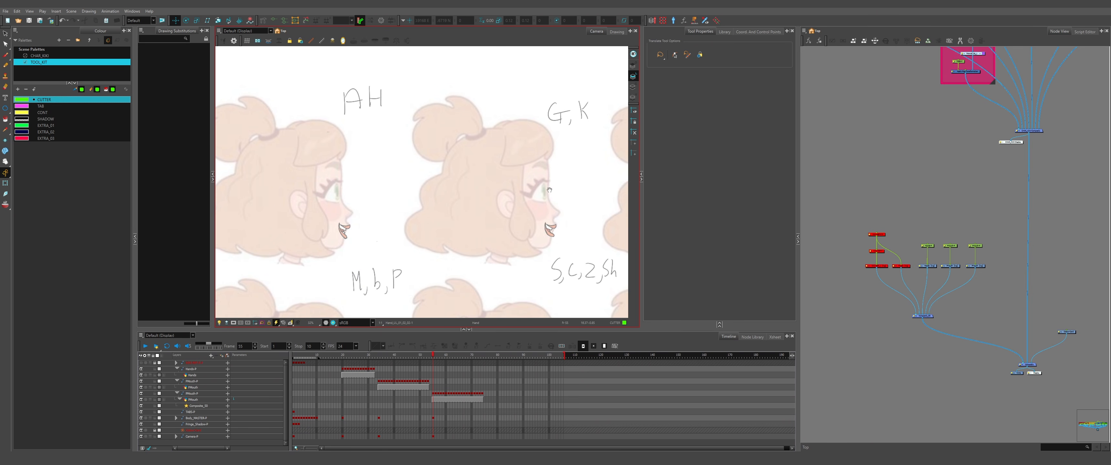
left_click_drag(549, 189, 340, 168)
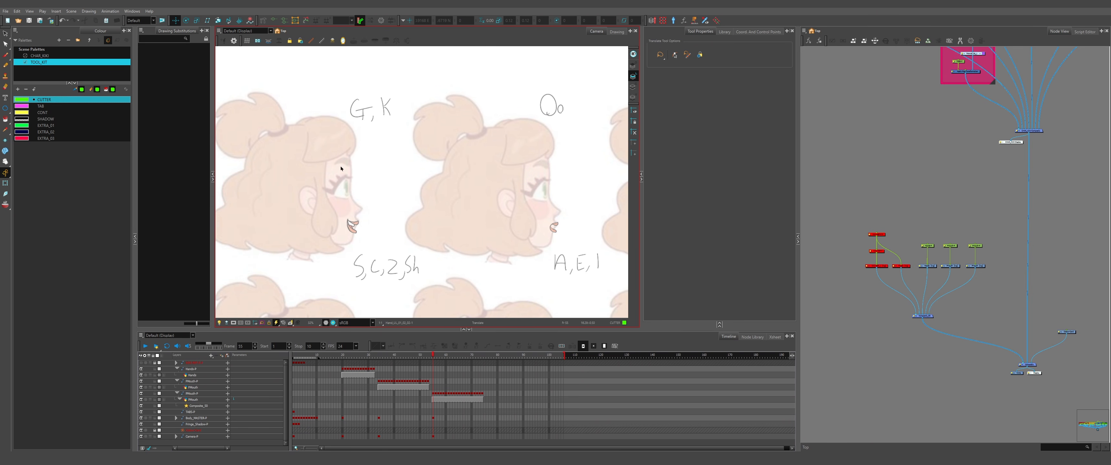
left_click_drag(532, 148, 333, 153)
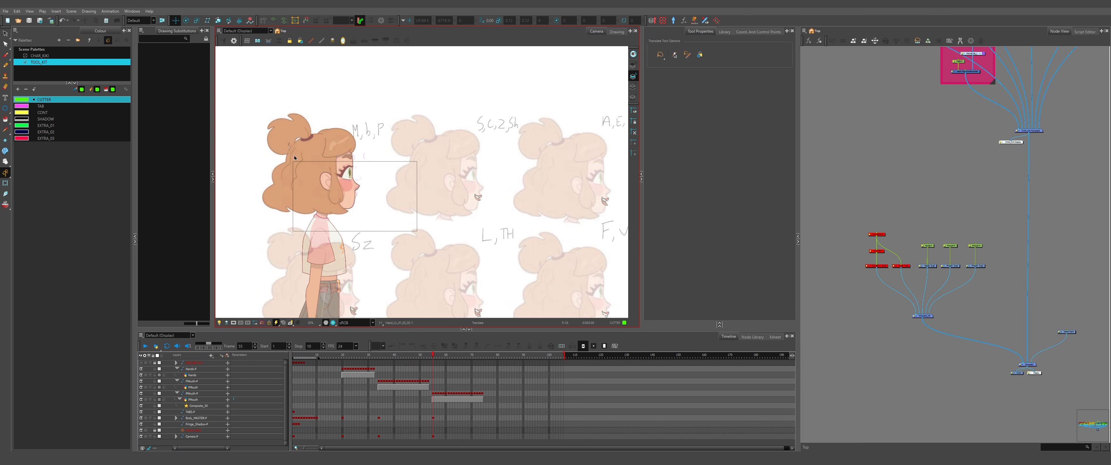
scroll(295, 158, "up", 1)
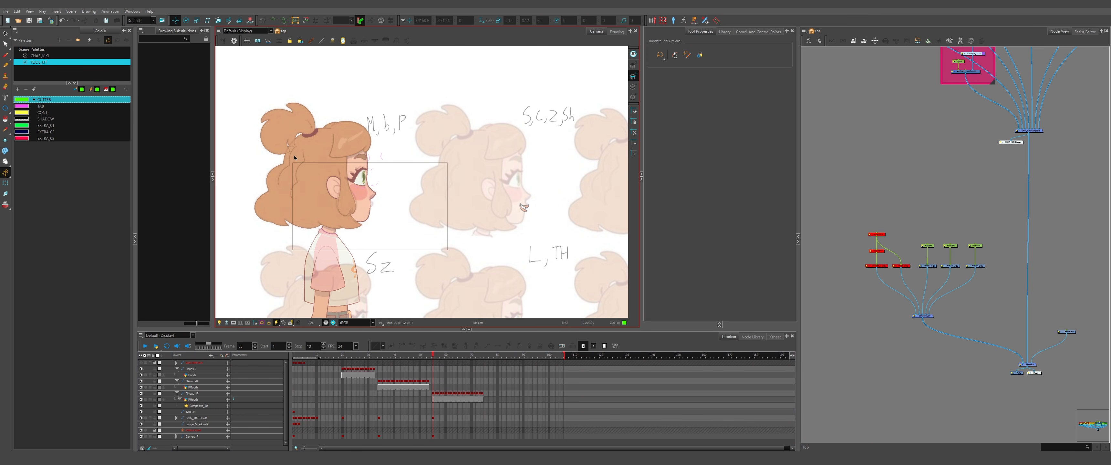
scroll(485, 200, "down", 5)
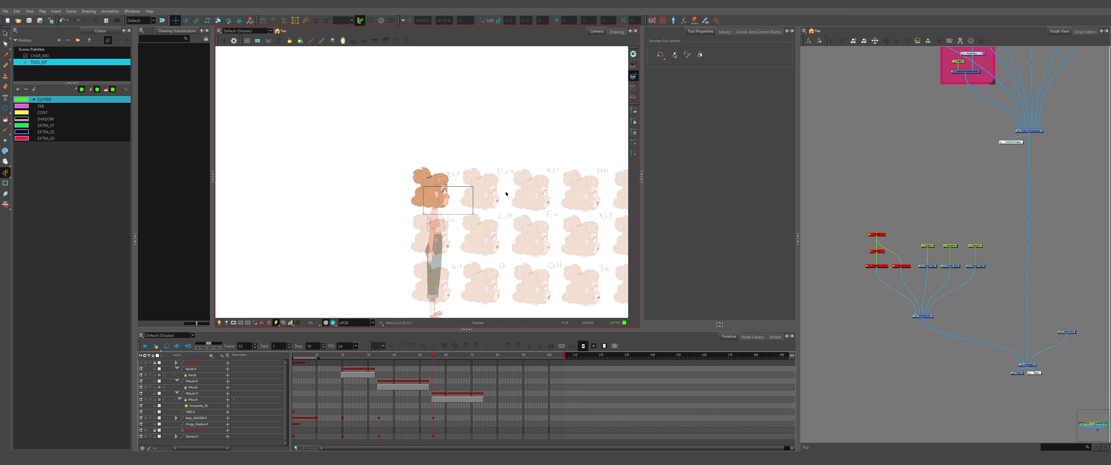
scroll(577, 216, "up", 5)
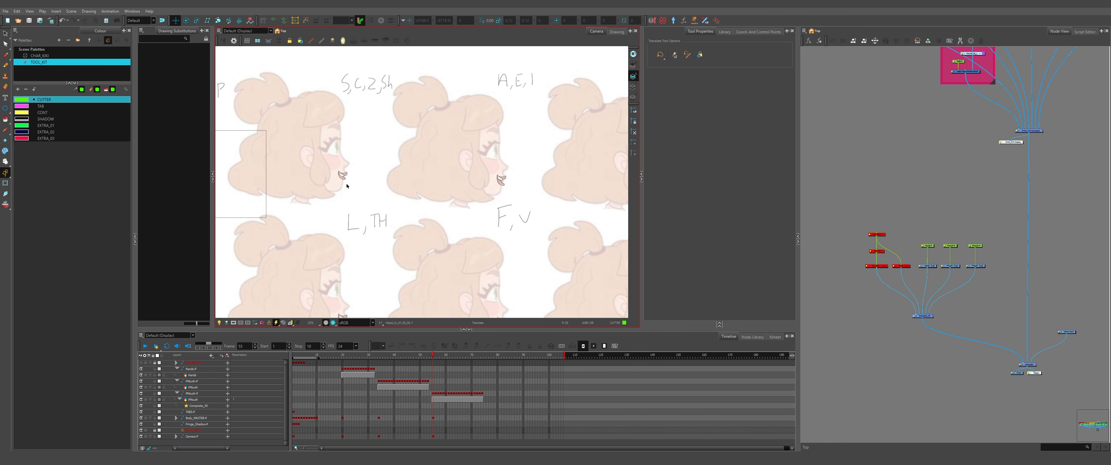
scroll(382, 149, "down", 3)
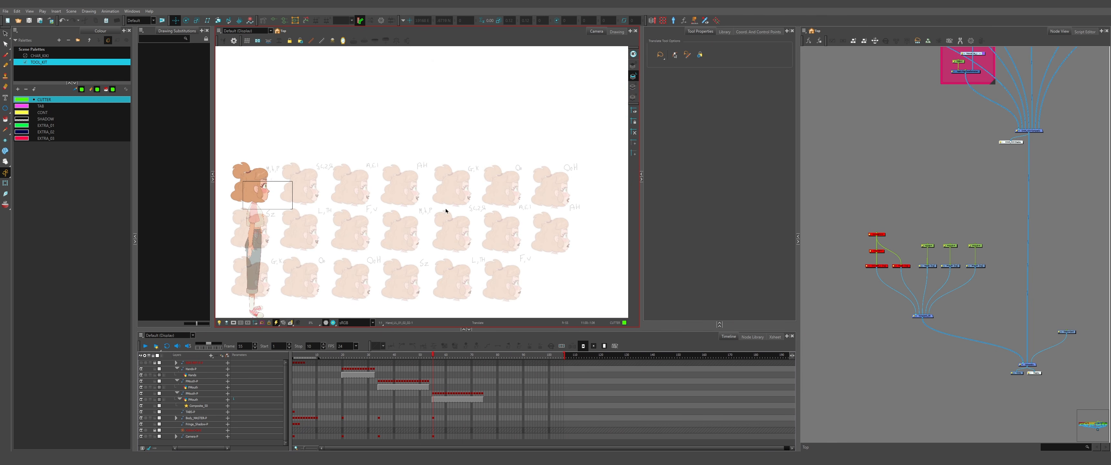
scroll(446, 211, "up", 4)
scroll(456, 211, "down", 5)
scroll(355, 116, "up", 4)
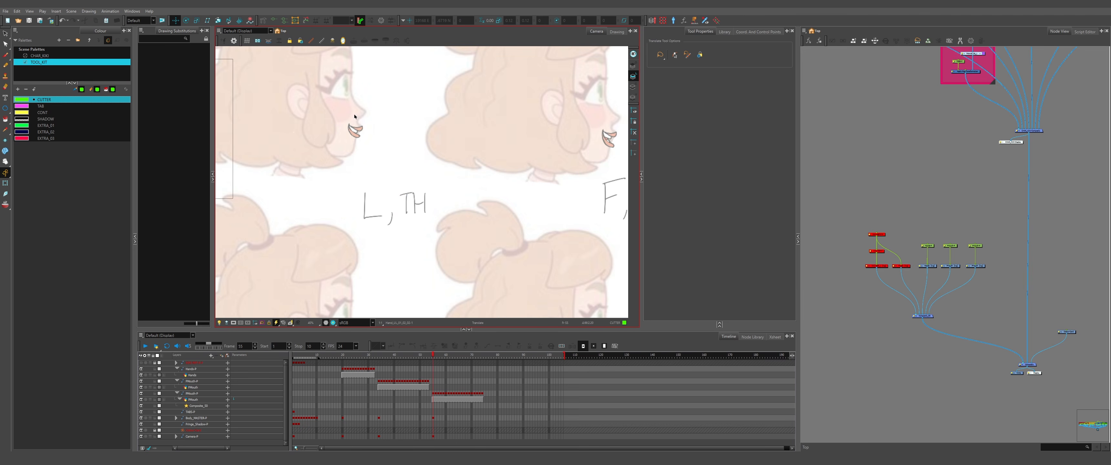
- Examine the S, C, Z, Sh profile mouth up close, including its corner, lips and teeth, and compare it with the surrounding chart
scroll(355, 116, "up", 6)
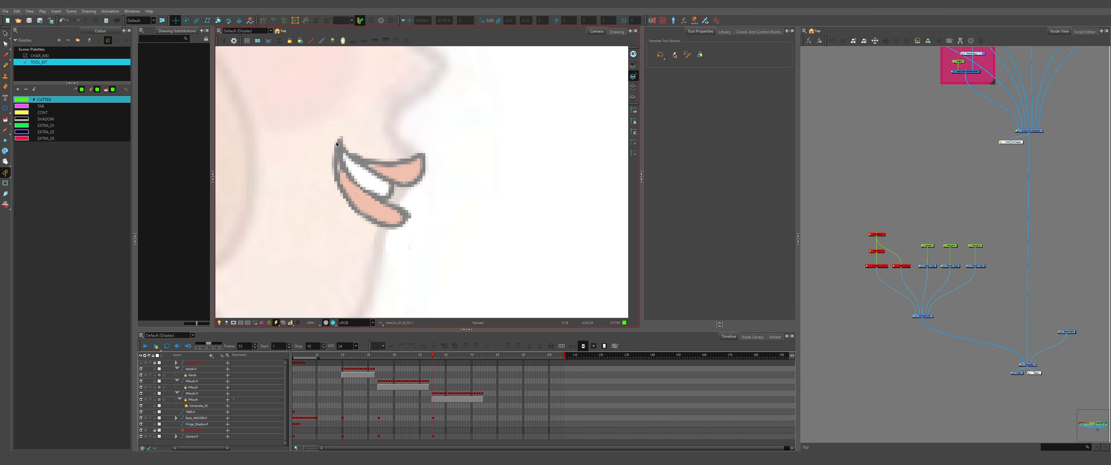
scroll(336, 143, "down", 7)
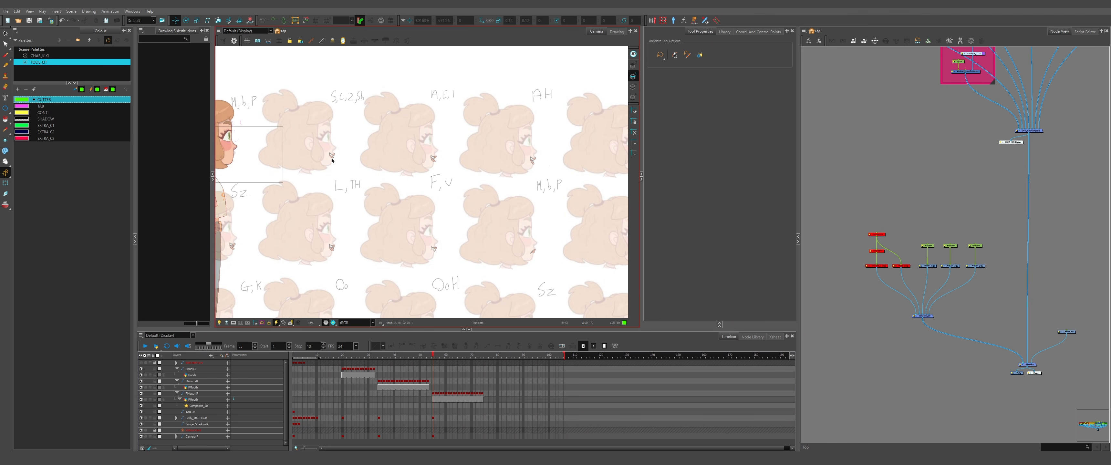
scroll(329, 159, "up", 5)
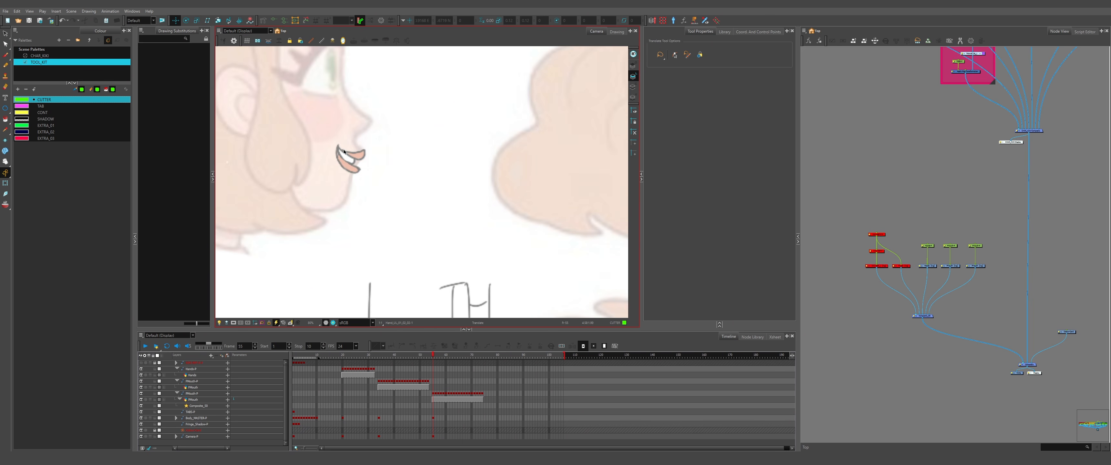
scroll(344, 152, "up", 3)
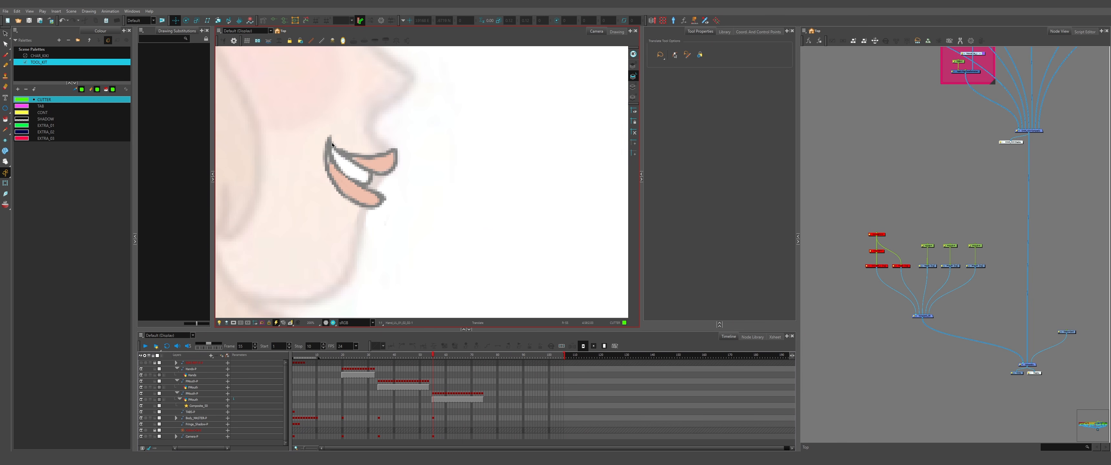
scroll(328, 153, "down", 8)
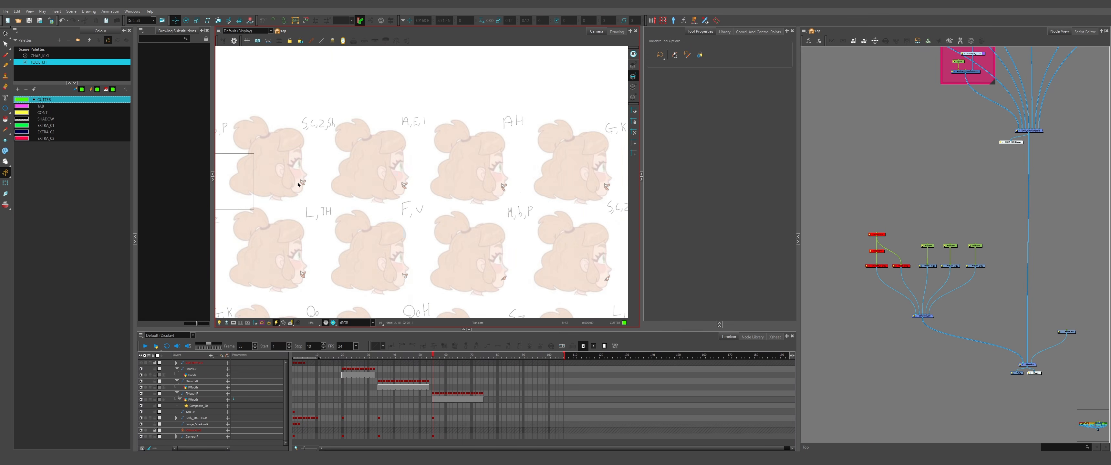
scroll(298, 181, "up", 4)
scroll(414, 185, "down", 4)
scroll(528, 186, "up", 3)
scroll(529, 181, "down", 5)
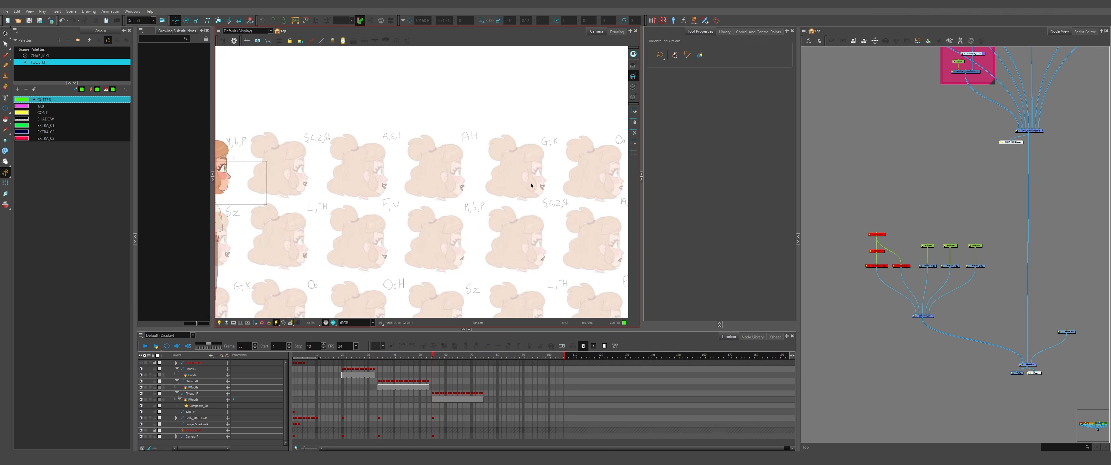
scroll(460, 197, "up", 2)
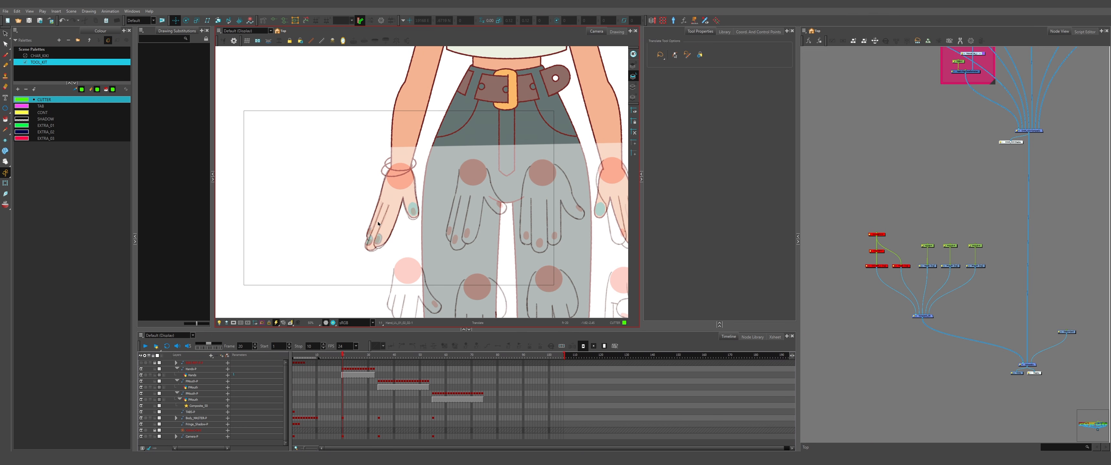
- Examine the hand reference poses, comparing the first with the rig's existing hand and checking the lower row up close
scroll(381, 221, "up", 2)
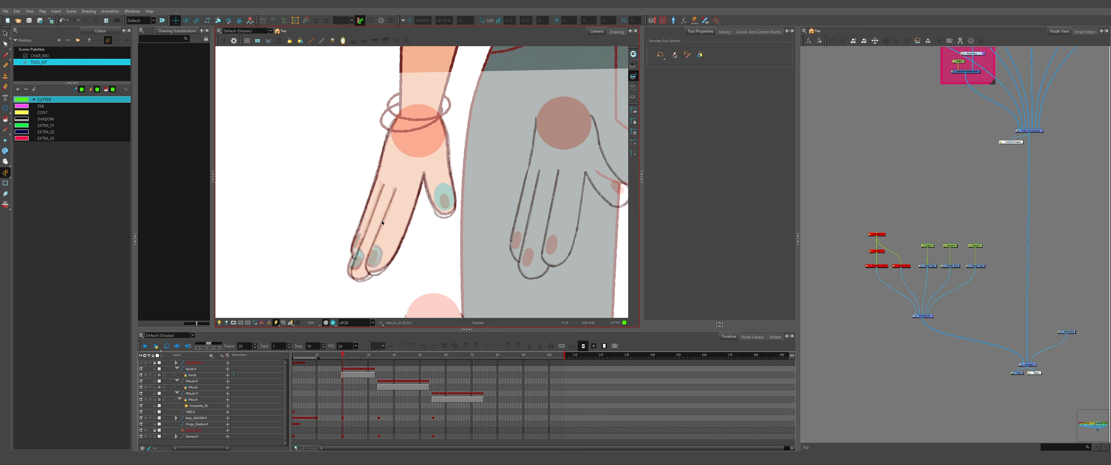
scroll(381, 221, "down", 3)
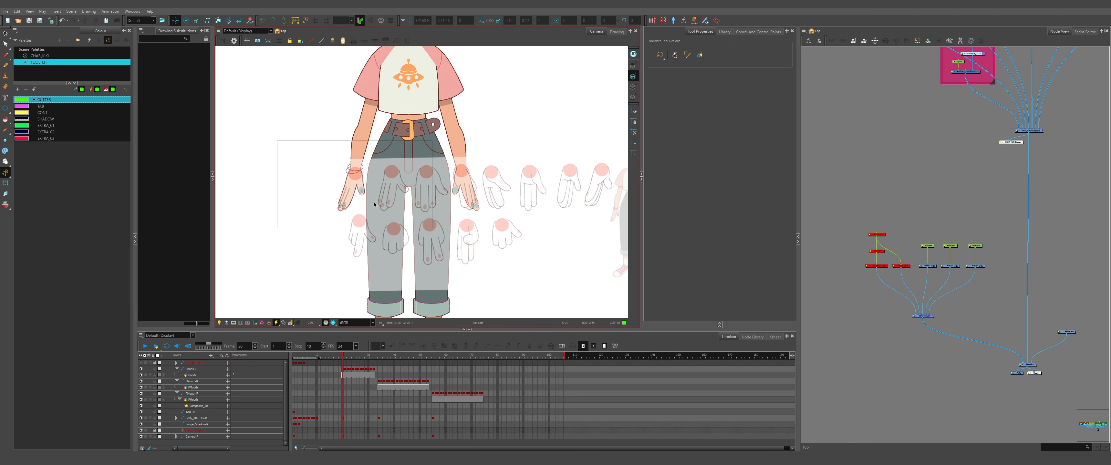
scroll(374, 203, "up", 4)
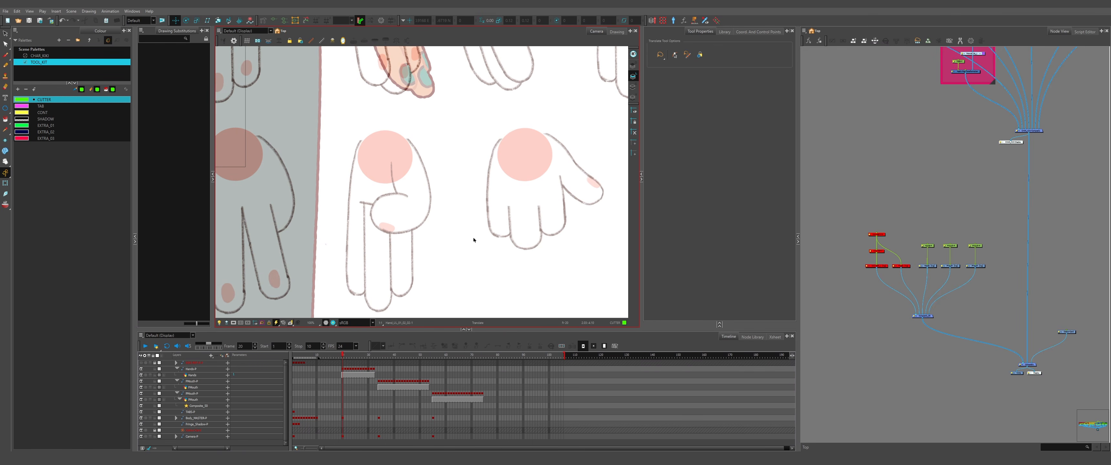
scroll(473, 240, "down", 1)
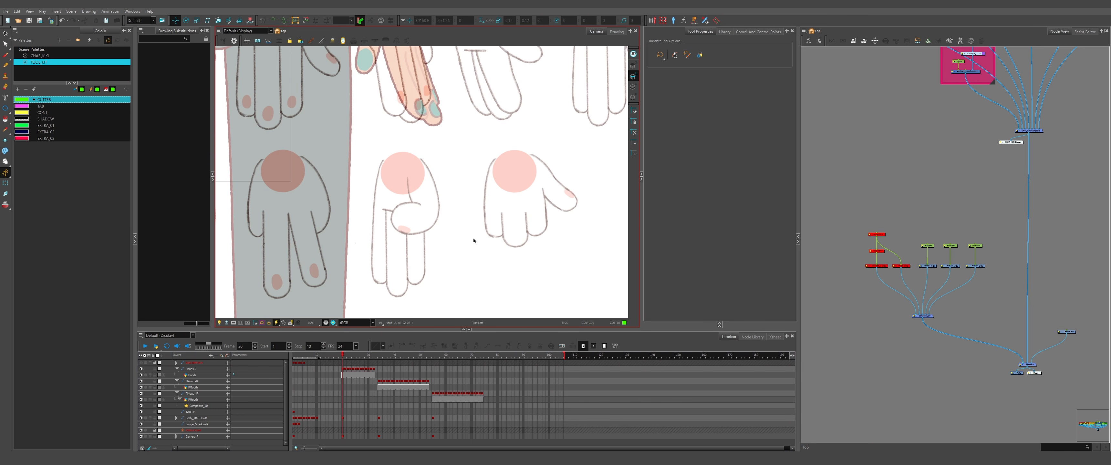
scroll(466, 240, "down", 3)
scroll(318, 222, "up", 5)
scroll(352, 235, "down", 1)
scroll(353, 246, "up", 2)
- Select the Hands reference drawing, collapse its layer group, and select the rig's existing hand drawing beneath the first reference pose
left_click(185, 374)
key("alt+s")
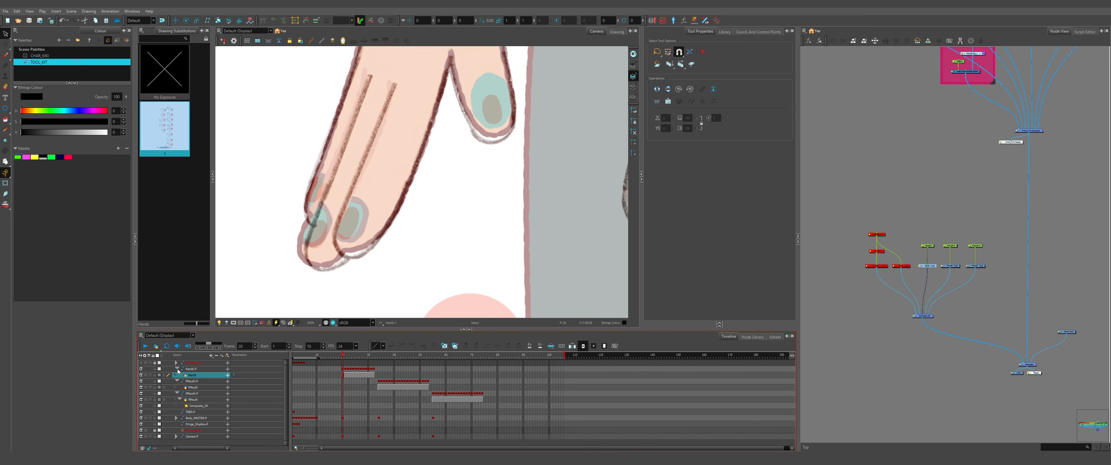
left_click(177, 370)
key("shift+t")
left_click(317, 248)
scroll(314, 250, "down", 2)
key("alt+s")
- Select and delete the thumb's nail shape in the existing hand drawing, and hide the hand reference layer
scroll(430, 166, "up", 4)
key("l")
left_click(425, 143)
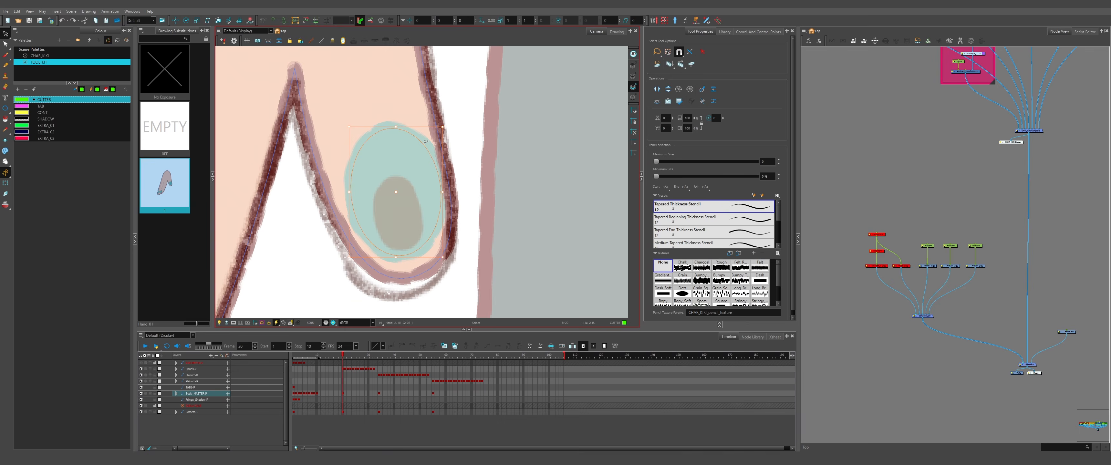
key("shift+l")
scroll(472, 112, "down", 2)
scroll(444, 246, "down", 1)
key("Delete")
scroll(408, 171, "down", 4)
left_click(141, 369)
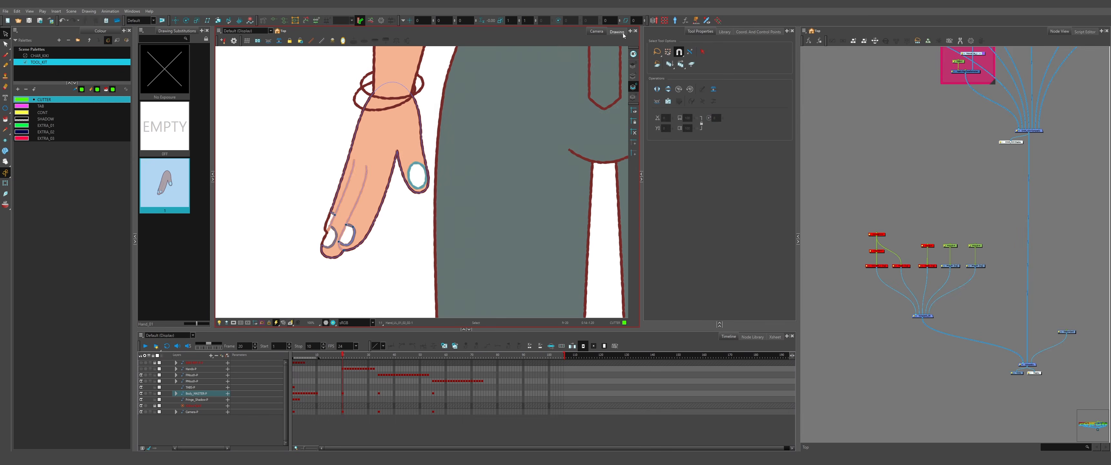
- Open the existing hand in the Drawing view and paint over its fingernail fill with the Skin_Base colour
left_click(617, 31)
key("l")
key("o")
key("l")
scroll(421, 175, "down", 1)
key("alt+i")
left_click(39, 55)
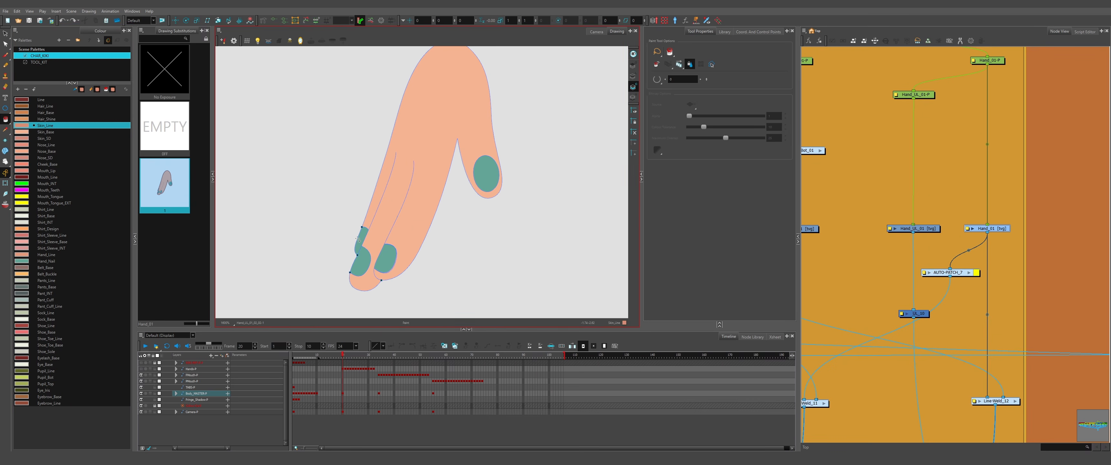
left_click(46, 132)
left_click(360, 260)
scroll(388, 242, "down", 1)
- Select all of the hand's colour artwork, check its line art, and return to the camera view at frame 21
key("alt+s")
key("ctrl+a")
left_click(714, 89)
key("l")
scroll(446, 226, "up", 2)
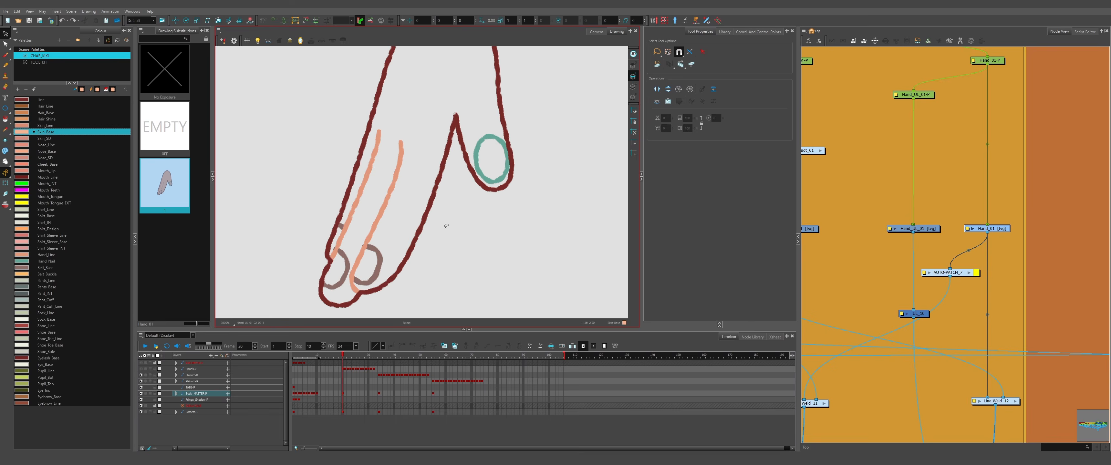
scroll(446, 225, "down", 5)
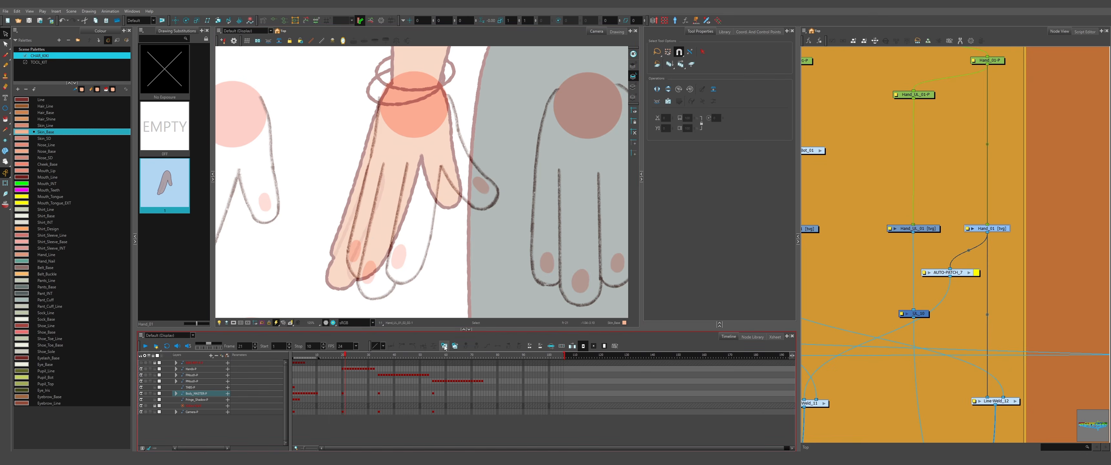
- Trace the wrist arc and outer side of the second hand pose on frame 21 using the Line colour
key("alt+backslash")
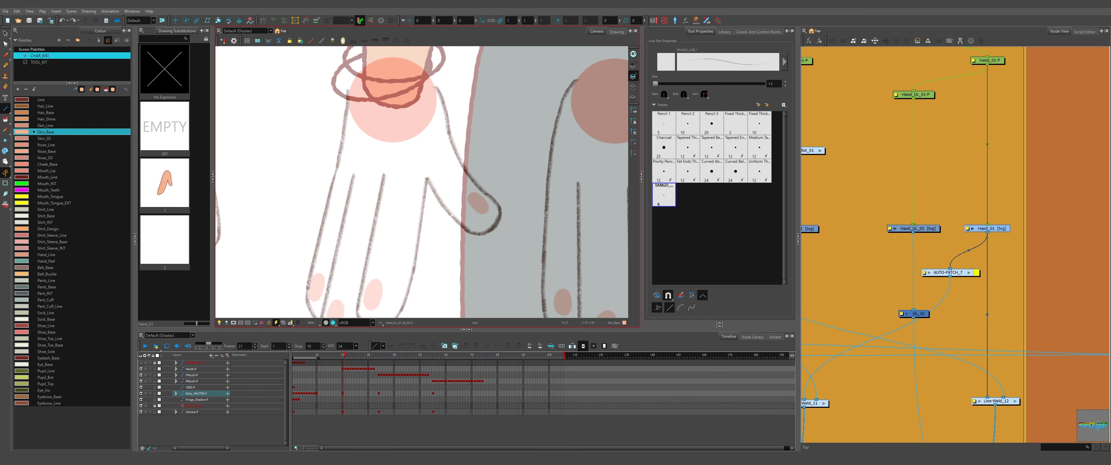
left_click(41, 99)
scroll(367, 70, "up", 3)
scroll(392, 129, "up", 1)
mouse_move(323, 223)
left_mouse_down()
mouse_move(357, 113)
mouse_move(501, 258)
left_mouse_up()
scroll(420, 83, "down", 4)
left_click_drag(363, 155, 348, 209)
scroll(405, 172, "up", 1)
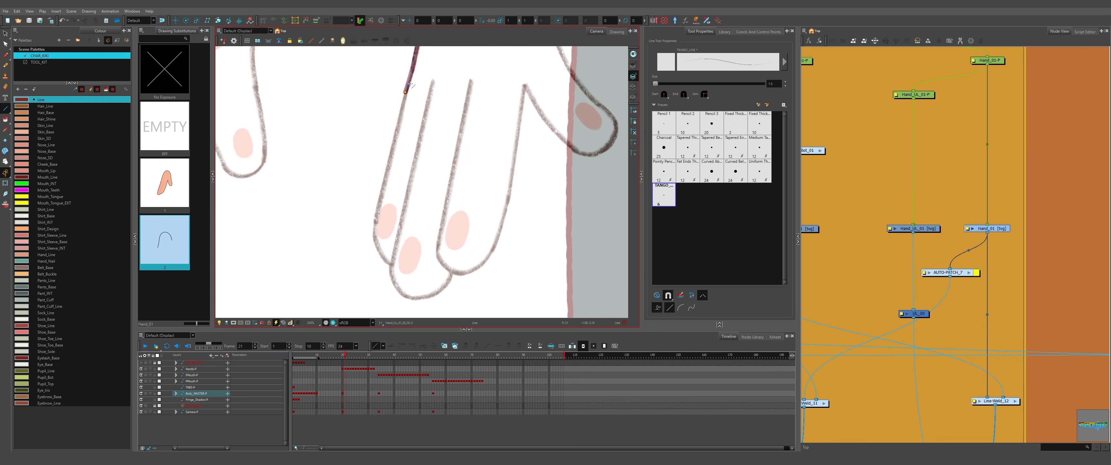
- Trace the second hand's outer and middle fingers, including the rounded fingertips and the dividing lines between fingers
scroll(379, 242, "down", 1)
mouse_move(406, 92)
left_mouse_down()
mouse_move(397, 299)
mouse_move(439, 262)
left_mouse_up()
scroll(431, 238, "up", 1)
left_click_drag(439, 262, 394, 237)
mouse_move(407, 57)
left_mouse_down()
mouse_move(396, 251)
mouse_move(444, 189)
left_mouse_up()
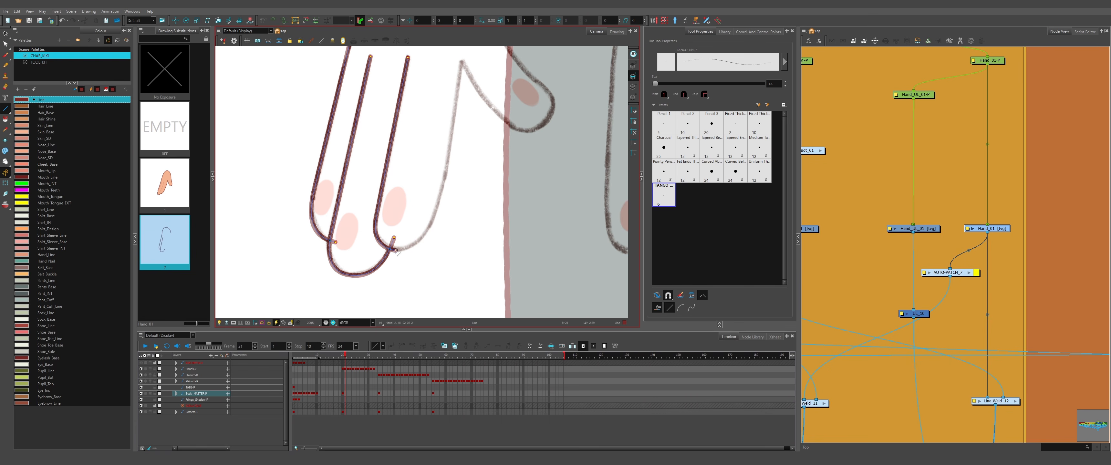
- Trace the second hand's finger beside the thumb and the thumb, and trim the overshooting line at the fingertip junction
left_click_drag(444, 190, 437, 229)
left_click_drag(437, 229, 454, 100)
left_click_drag(417, 174, 550, 271)
left_click_drag(478, 78, 534, 238)
key("alt+t")
scroll(401, 259, "up", 2)
left_click_drag(402, 259, 417, 264)
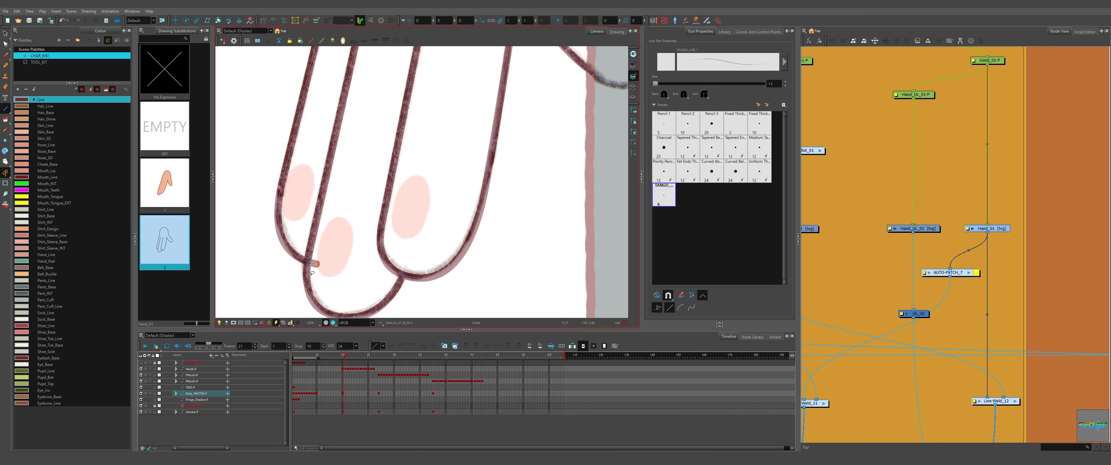
- Return to the first hand drawing, select all of its artwork, and refine a small part of its outline
scroll(312, 273, "down", 6)
key("comma")
key("alt+s")
scroll(312, 215, "up", 2)
key("ctrl+a")
key("alt+q")
scroll(371, 159, "up", 4)
left_click_drag(415, 158, 425, 162)
scroll(414, 181, "down", 2)
- Advance to the third hand pose on frame 22 and trace its wrist arc and the upper sides of the palm
key("period")
scroll(423, 172, "down", 4)
scroll(414, 172, "up", 1)
key("period")
key("alt+0")
scroll(380, 83, "up", 2)
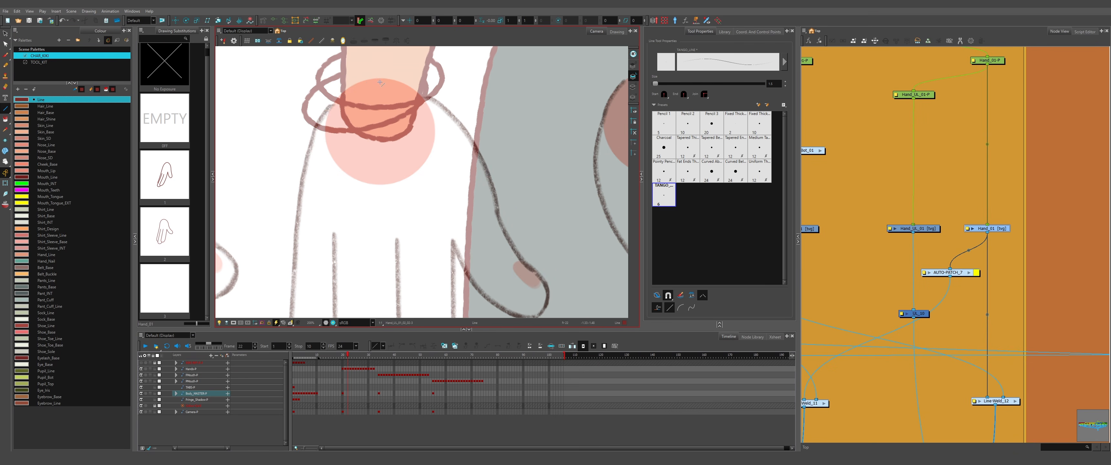
left_click_drag(380, 82, 302, 184)
mouse_move(380, 82)
left_mouse_down()
mouse_move(463, 125)
mouse_move(497, 208)
left_mouse_up()
- Trace the third hand's middle finger, finger dividing lines and outer finger, joining the strokes at the fingertips
scroll(302, 285, "down", 1)
left_click_drag(302, 285, 332, 160)
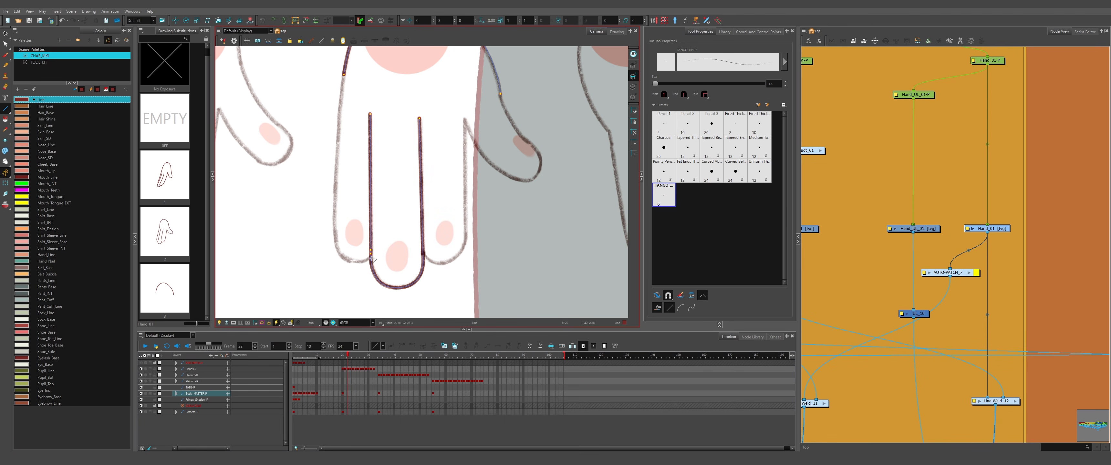
scroll(371, 259, "up", 2)
left_click_drag(370, 253, 370, 246)
scroll(335, 274, "down", 2)
left_click_drag(330, 81, 322, 243)
left_click_drag(322, 237, 339, 268)
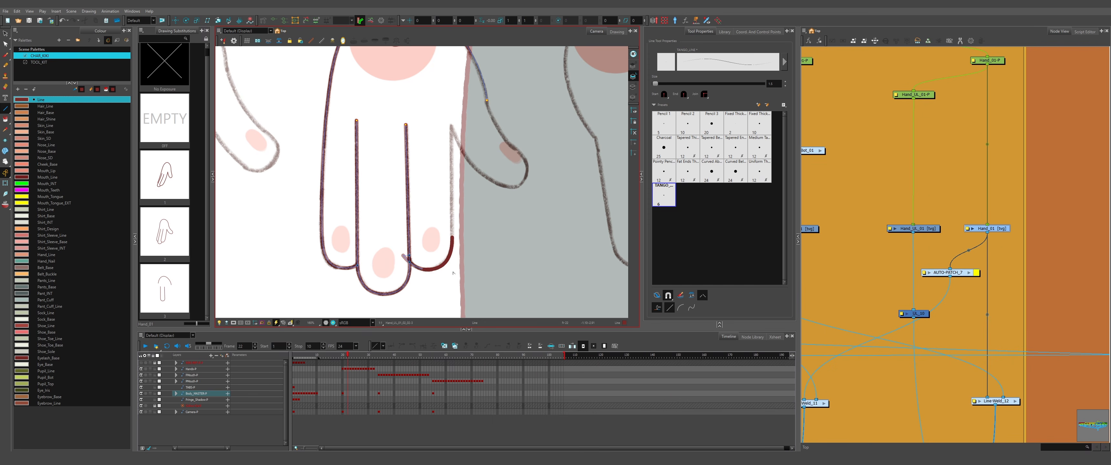
- Trace the third hand's finger beside the thumb and the thumb, and clean up the overlapping line at the fingertip junction
left_click_drag(453, 273, 454, 274)
left_click_drag(452, 237, 451, 125)
scroll(457, 172, "up", 2)
mouse_move(380, 196)
left_mouse_down()
mouse_move(479, 297)
mouse_move(496, 250)
mouse_move(435, 157)
left_mouse_up()
scroll(414, 181, "down", 4)
scroll(392, 269, "up", 2)
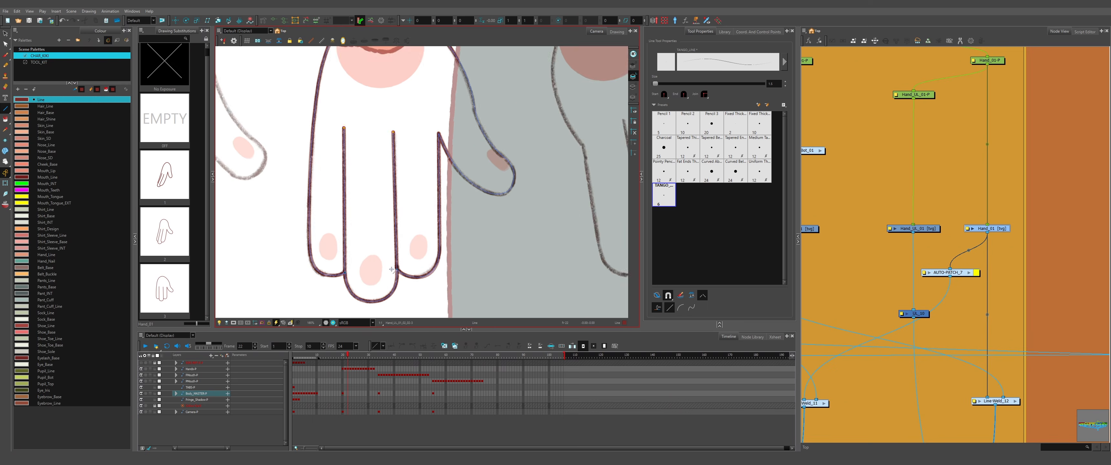
left_click_drag(391, 270, 361, 311)
- Advance to the fourth hand pose on frame 23 and trace the two long dividing lines between its fingers
key("alt+s")
scroll(384, 181, "down", 2)
key(".")
key("alt+backslash")
scroll(397, 172, "up", 2)
left_click_drag(372, 101, 402, 256)
left_click_drag(406, 100, 441, 255)
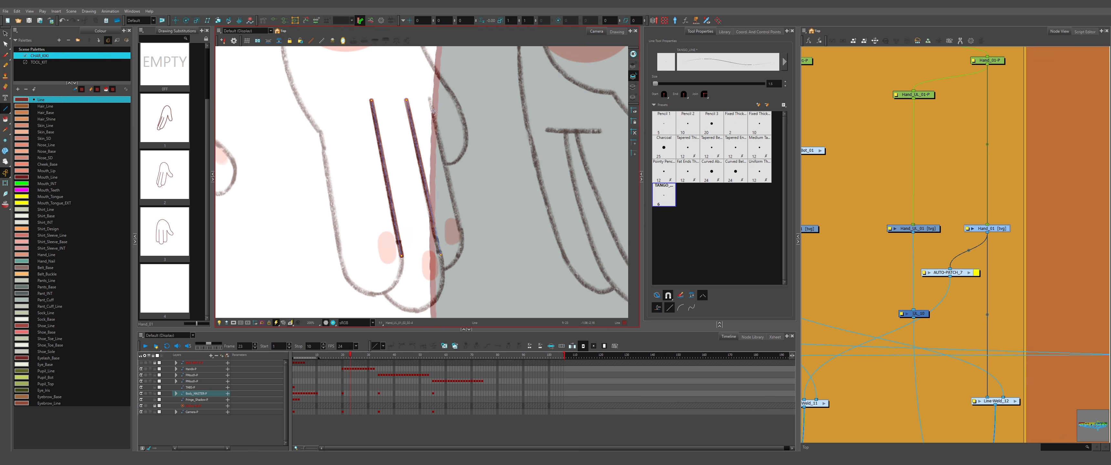
- Trace the fourth hand's fingertips, outer palm contour, thumb and remaining finger edges over the reference
mouse_move(384, 297)
left_mouse_down()
mouse_move(390, 280)
mouse_move(328, 225)
left_mouse_up()
mouse_move(328, 225)
left_mouse_down()
mouse_move(310, 120)
mouse_move(356, 260)
left_mouse_up()
mouse_move(356, 260)
left_mouse_down()
mouse_move(319, 164)
mouse_move(345, 87)
left_mouse_up()
left_click_drag(346, 88, 322, 135)
left_click_drag(402, 144, 450, 249)
left_click_drag(449, 249, 418, 116)
scroll(419, 117, "up", 1)
mouse_move(418, 117)
left_mouse_down()
mouse_move(456, 166)
mouse_move(418, 234)
left_mouse_up()
scroll(418, 234, "down", 1)
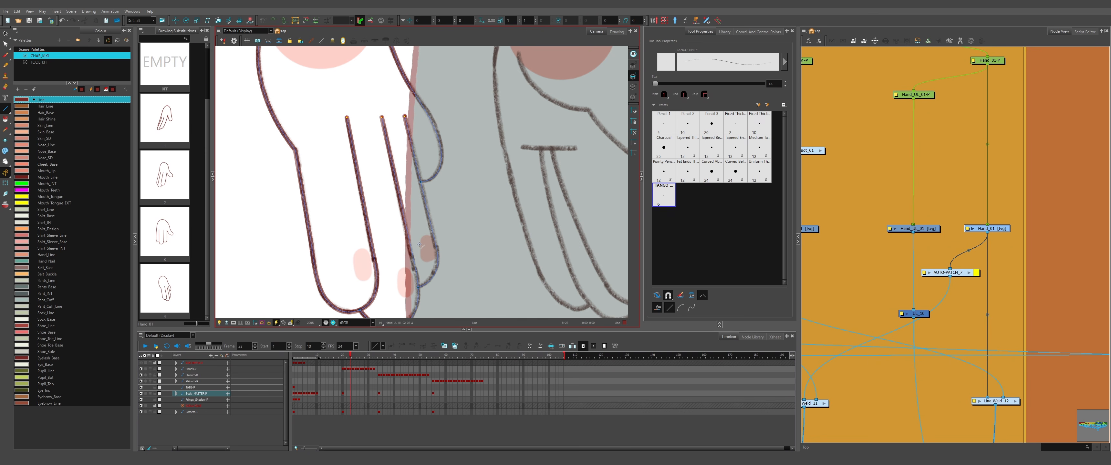
- Advance to the fifth hand pose on frame 24 and trace its thumb, palm contour, knuckle line and fingers over the reference
scroll(420, 244, "down", 2)
left_click(352, 355)
scroll(523, 130, "up", 2)
mouse_move(323, 209)
left_mouse_down()
mouse_move(390, 91)
mouse_move(532, 250)
left_mouse_up()
mouse_move(525, 246)
left_mouse_down()
mouse_move(542, 281)
mouse_move(408, 224)
left_mouse_up()
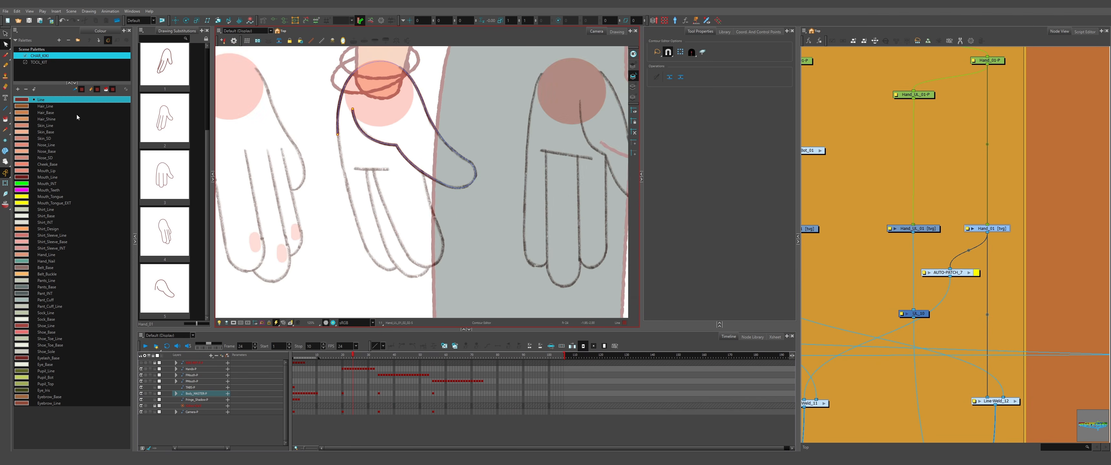
left_click_drag(329, 137, 386, 139)
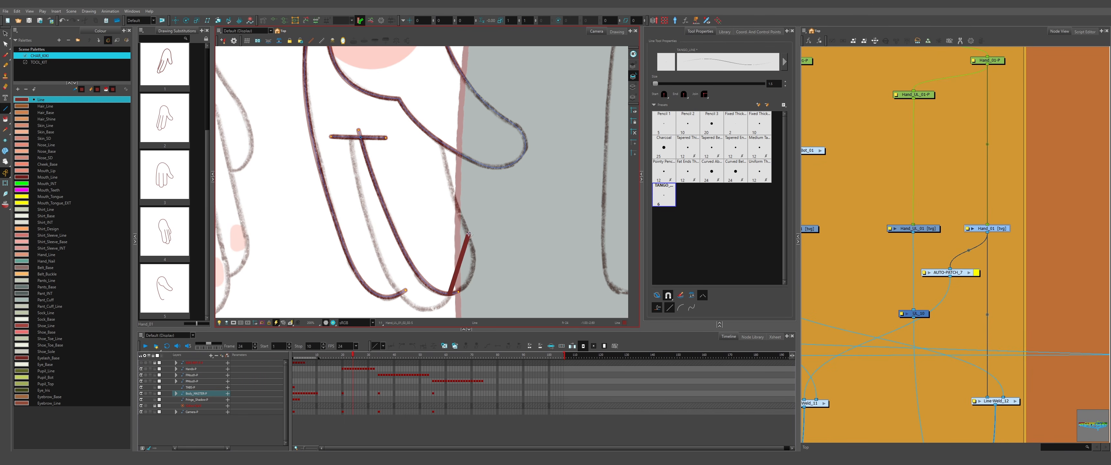
left_click_drag(469, 234, 442, 143)
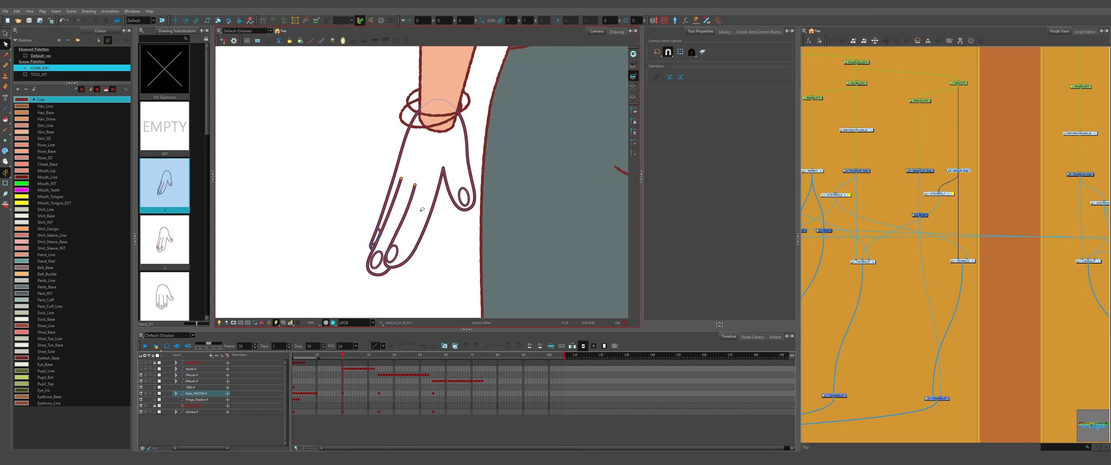
- Rename the first hand pose drawing as T1
key("bracketright")
key("bracketright")
key("bracketright")
key("bracketleft")
key("bracketleft")
key("bracketleft")
key("ctrl+d")
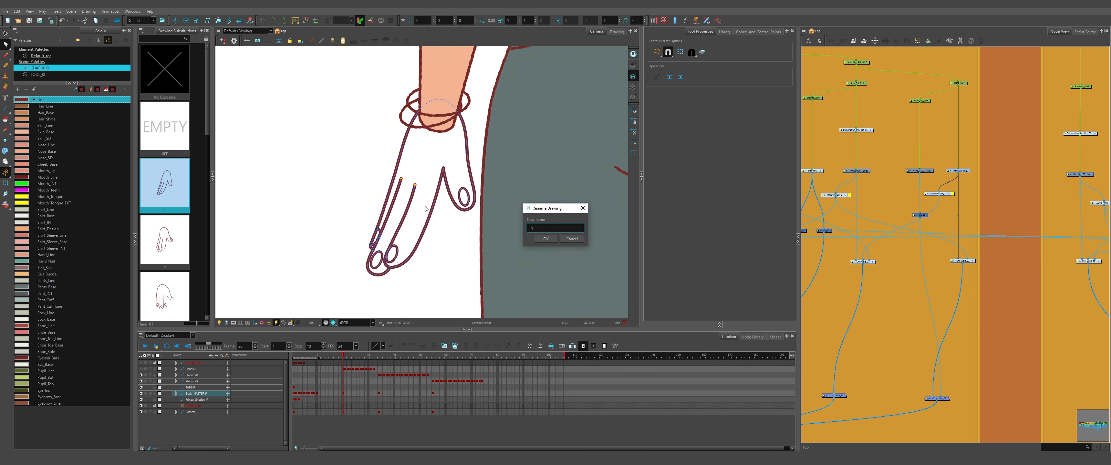
key("Return")
- Examine each hand pose through the frames, checking its shape and size against the character's arm and body
scroll(415, 187, "down", 2)
scroll(415, 187, "down", 3)
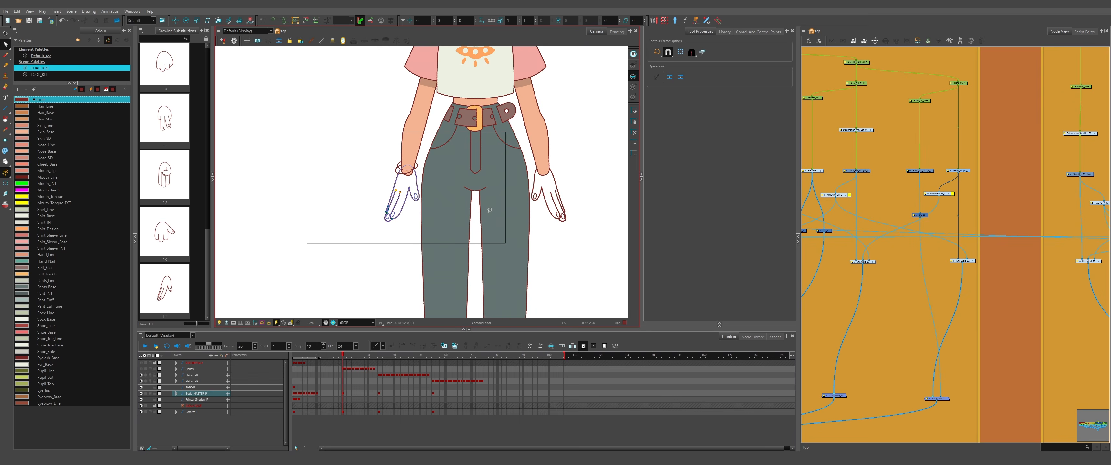
key(".")
key(".")
scroll(388, 194, "up", 3)
key(".")
key(".")
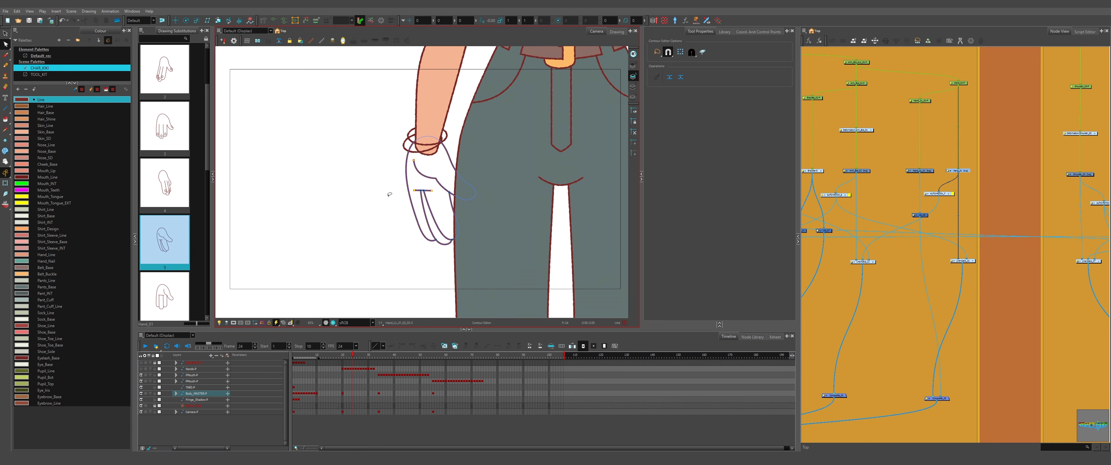
scroll(382, 190, "down", 4)
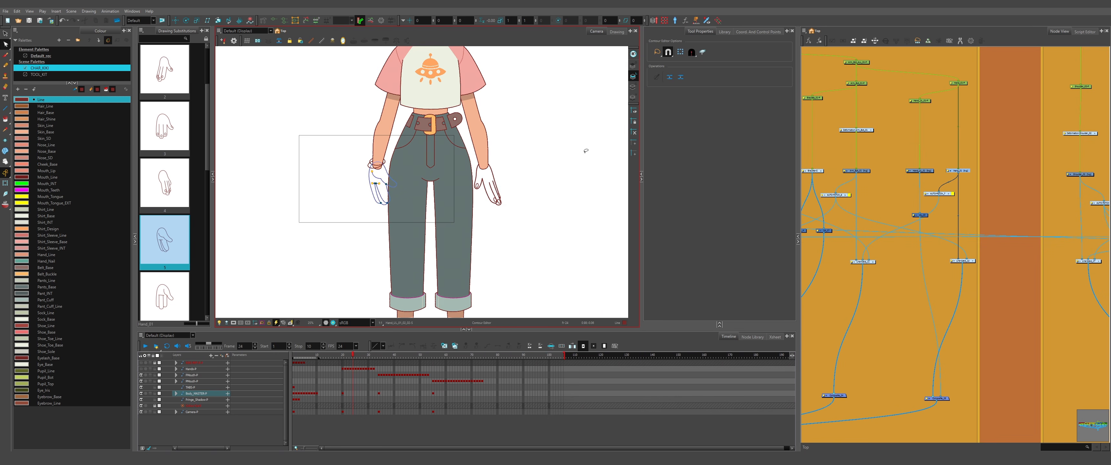
scroll(473, 171, "up", 2)
scroll(392, 190, "up", 3)
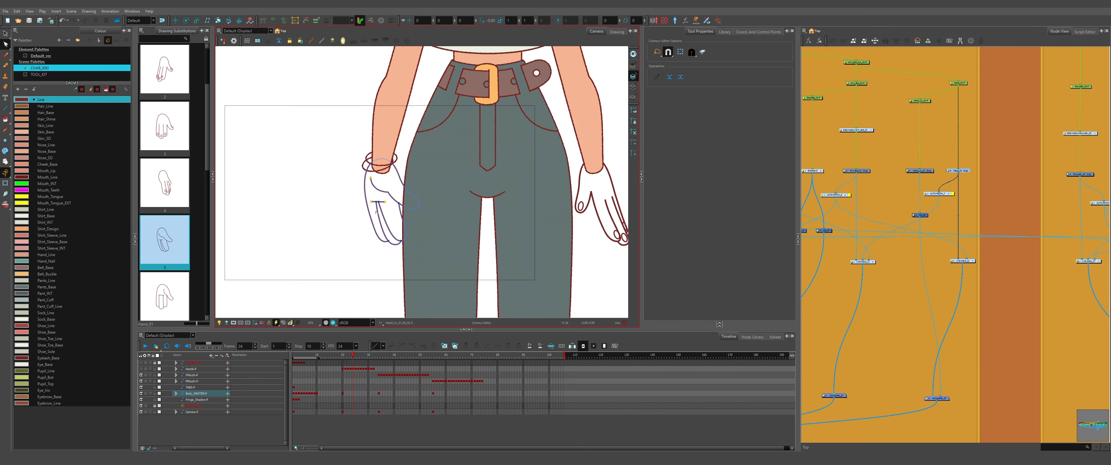
key("period")
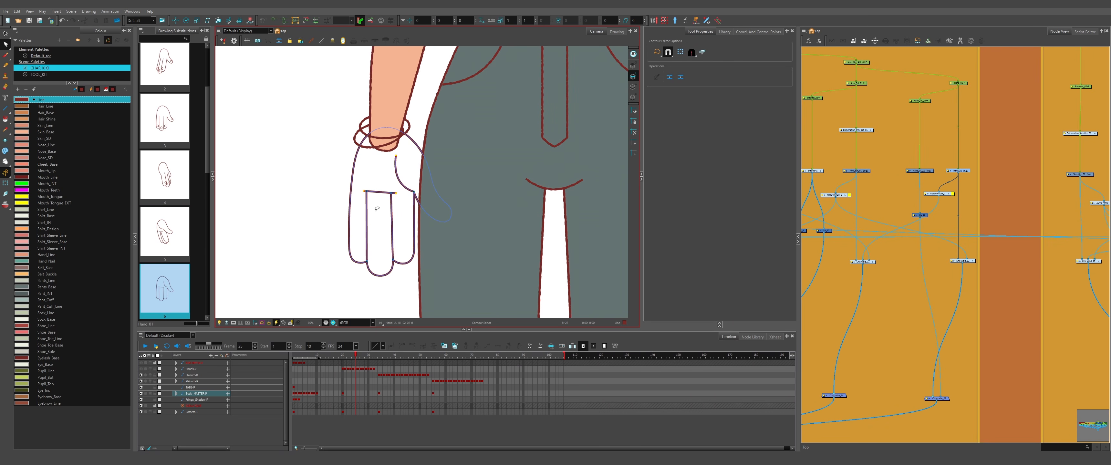
key("period")
key("period")
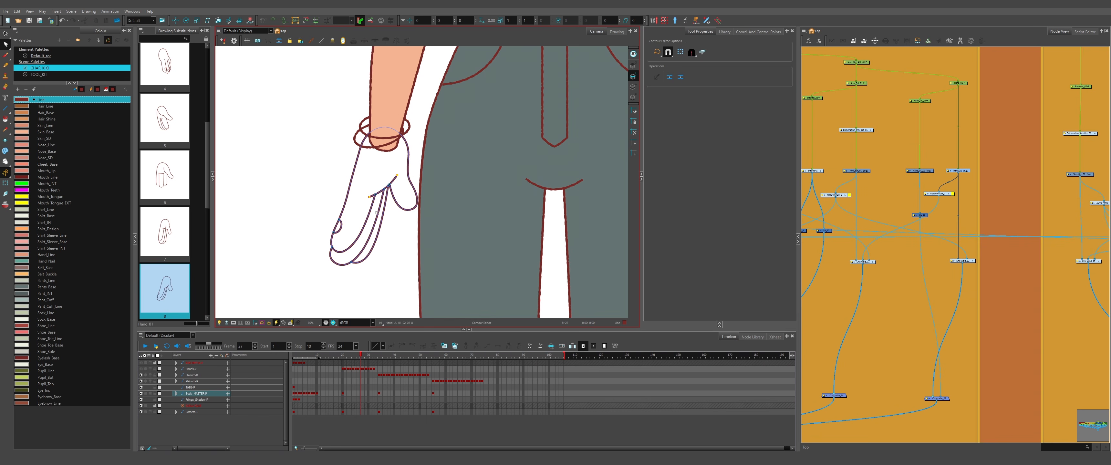
key("comma")
key("comma")
key("comma")
key("comma")
key("comma")
key("comma")
key("comma")
scroll(376, 212, "down", 2)
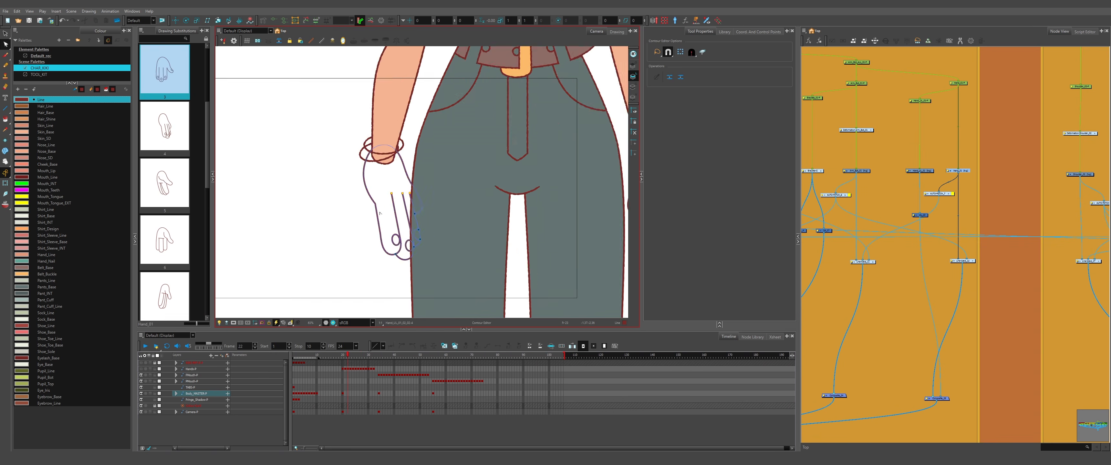
scroll(363, 209, "up", 1)
key("bracketleft")
key("bracketright")
key("bracketleft")
scroll(379, 240, "up", 2)
- Rename the second and third hand pose drawings as T2 and T3
key("period")
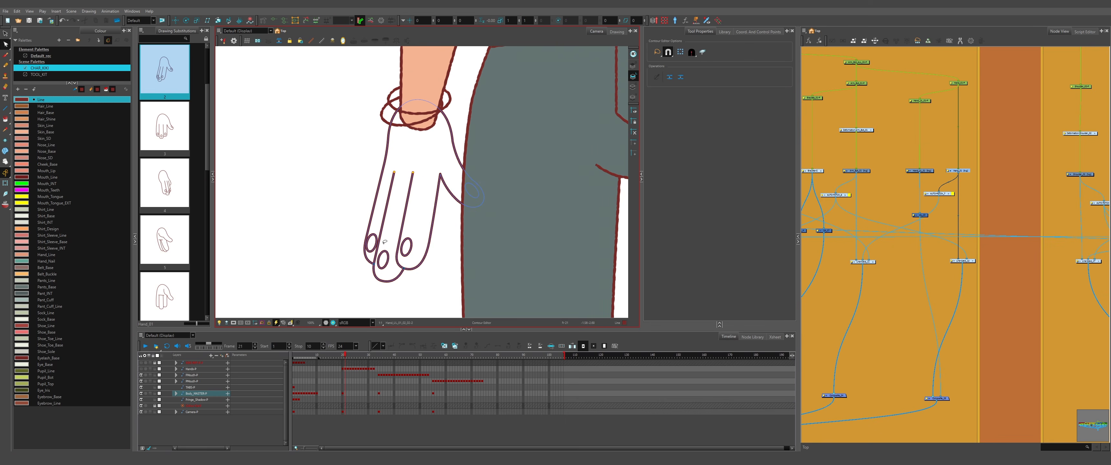
key("ctrl+d")
type("T2")
left_click(544, 240)
key("period")
key("ctrl+d")
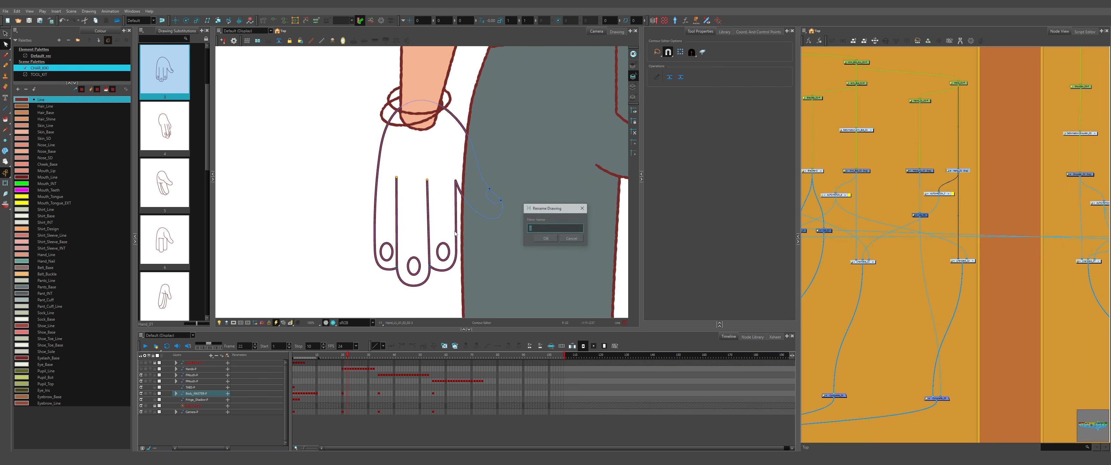
type("T3")
left_click(545, 238)
- Rename the fourth and fifth hand pose drawings as T4 and T5
key("period")
key("ctrl+d")
type("T4")
key("Return")
key("period")
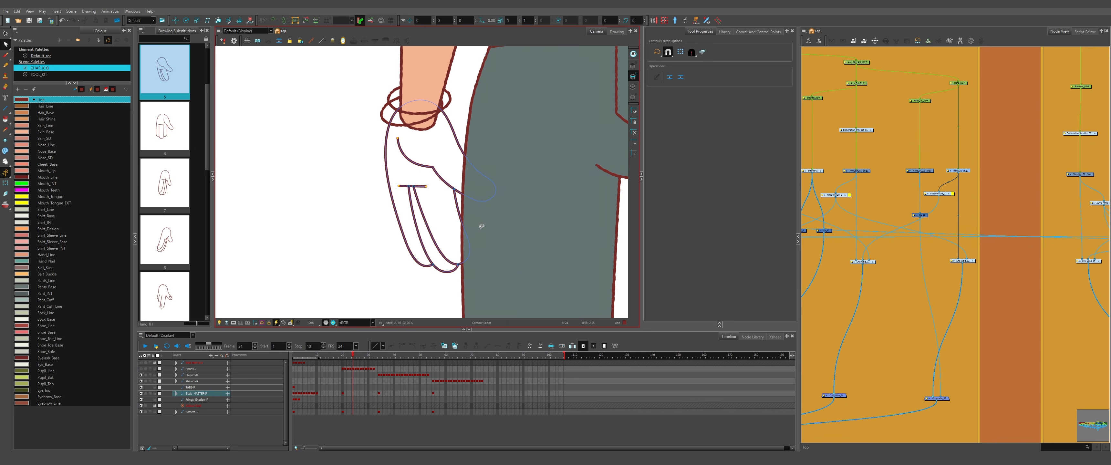
key("ctrl+d")
type("T5")
key("Return")
- Rename the sixth and seventh hand pose drawings as T6 and T7
key("period")
key("ctrl+d")
type("T6")
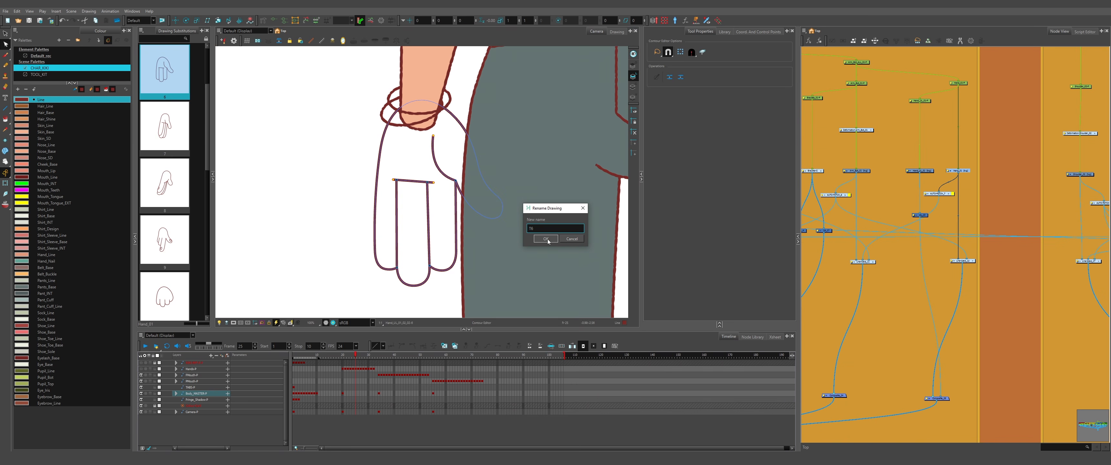
left_click(545, 238)
key("period")
key("ctrl+d")
type("T7")
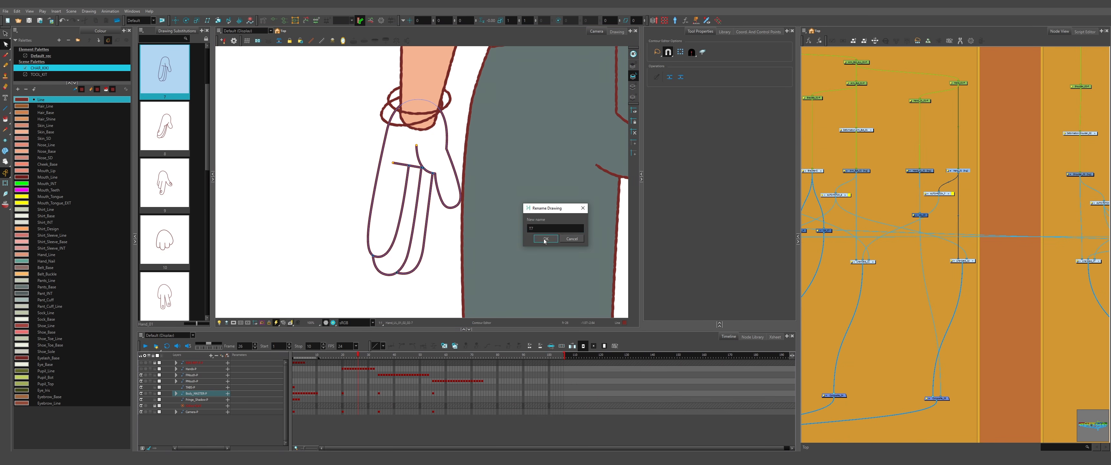
left_click(545, 239)
- Rename the eighth hand pose drawing as T8
key("period")
key("ctrl+d")
type("T")
left_click(544, 240)
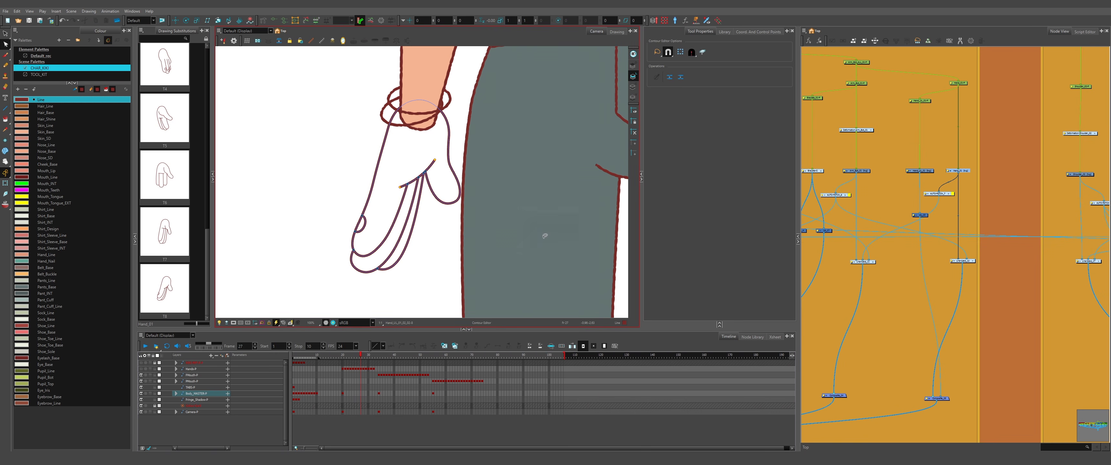
- Examine the renamed hand drawings in reverse order back to T1, comparing them with the whole figure
scroll(379, 223, "down", 5)
key("comma")
key("comma")
key("comma")
key("comma")
key("comma")
key("comma")
key("comma")
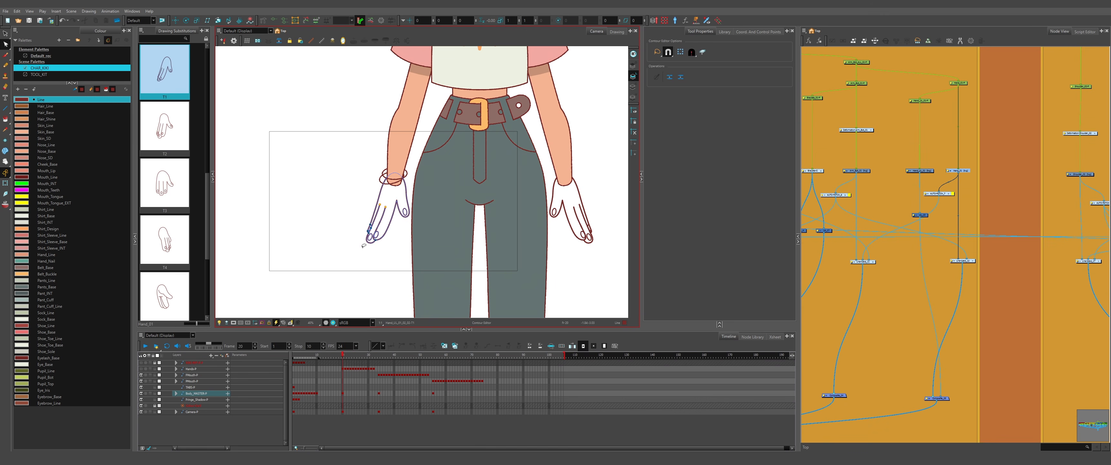
scroll(363, 245, "up", 3)
- Select the lines of every hand drawing with Apply to All Frames and assign them a bumpy pencil texture
key("alt+s")
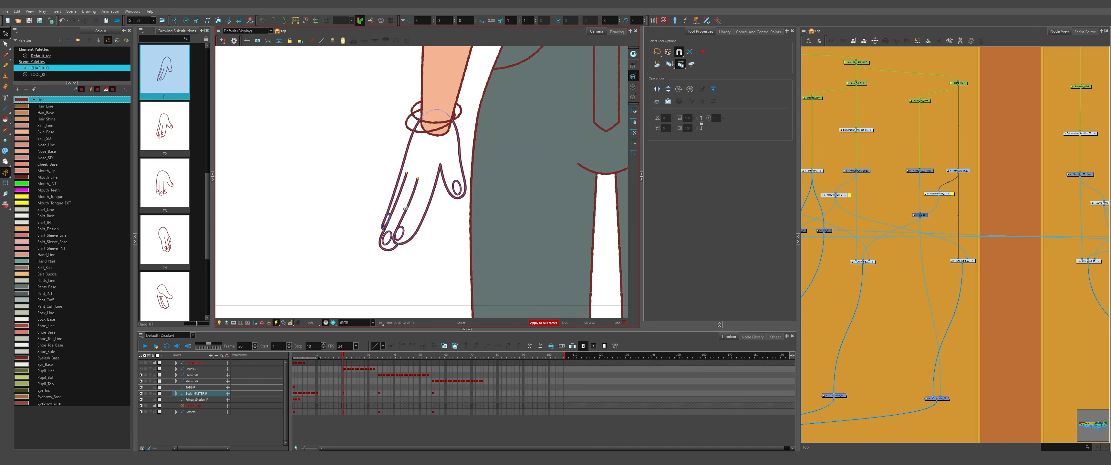
scroll(406, 209, "up", 2)
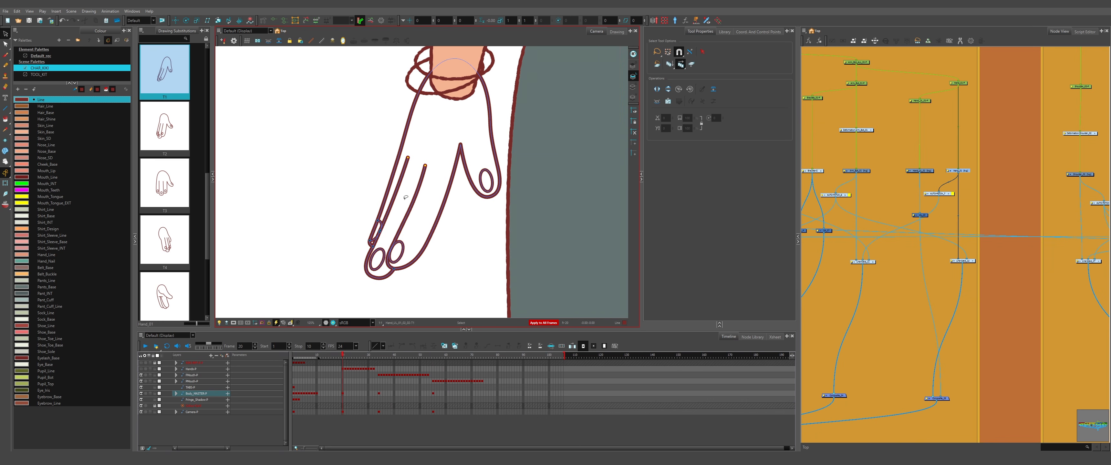
scroll(392, 235, "down", 2)
scroll(409, 179, "up", 2)
scroll(409, 178, "down", 2)
key("ctrl+a")
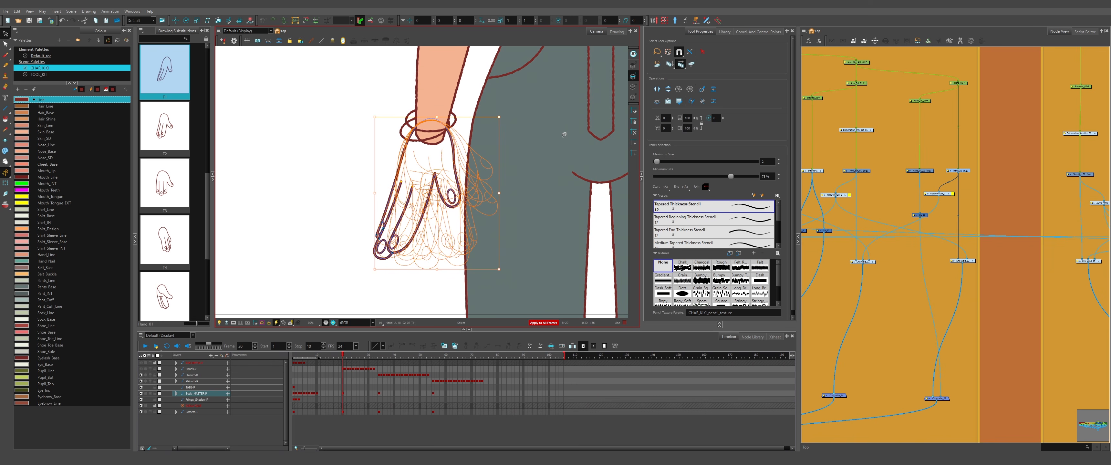
key("Delete")
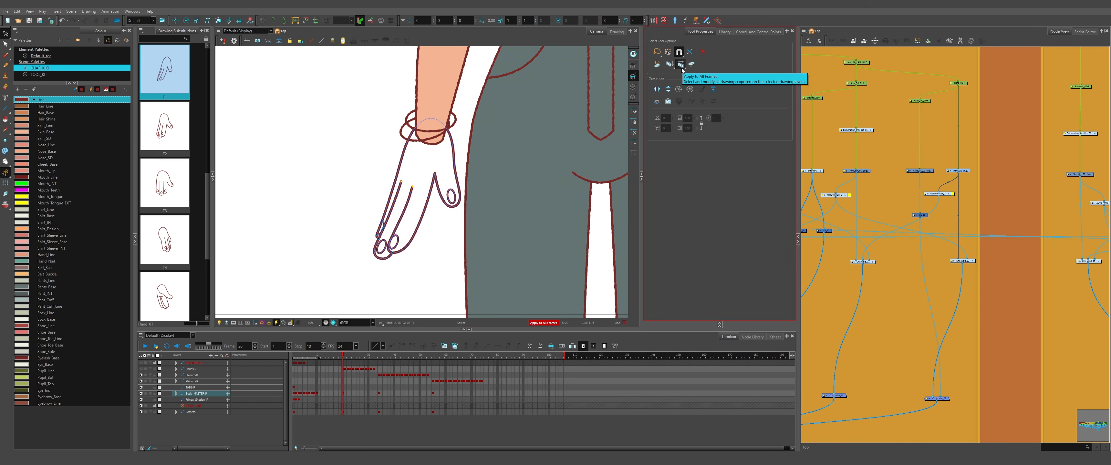
key("ctrl+z")
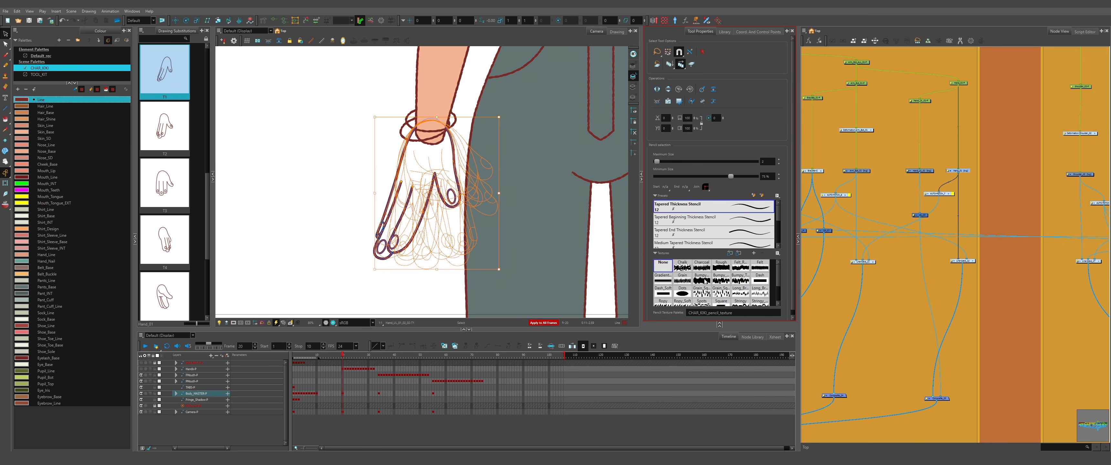
left_click(701, 278)
left_click(6, 44)
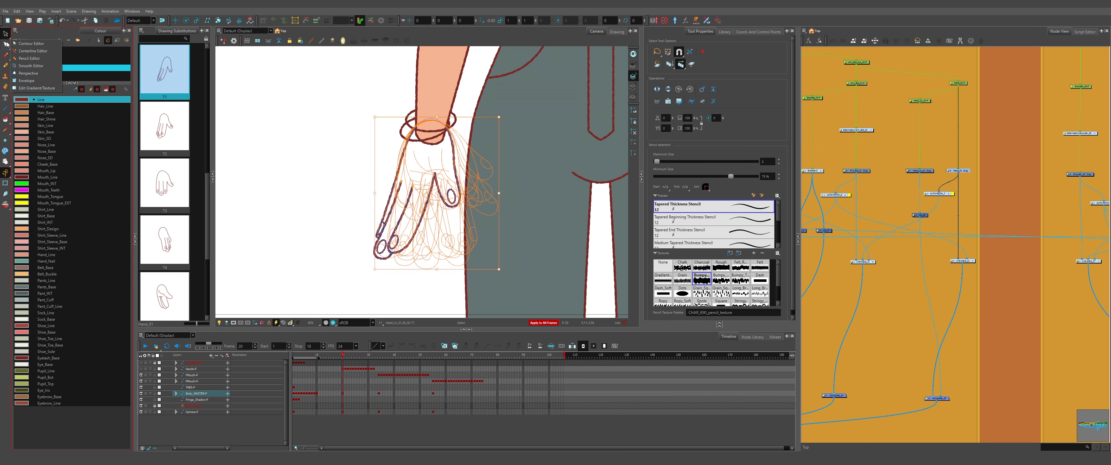
left_click(33, 88)
scroll(392, 208, "up", 6)
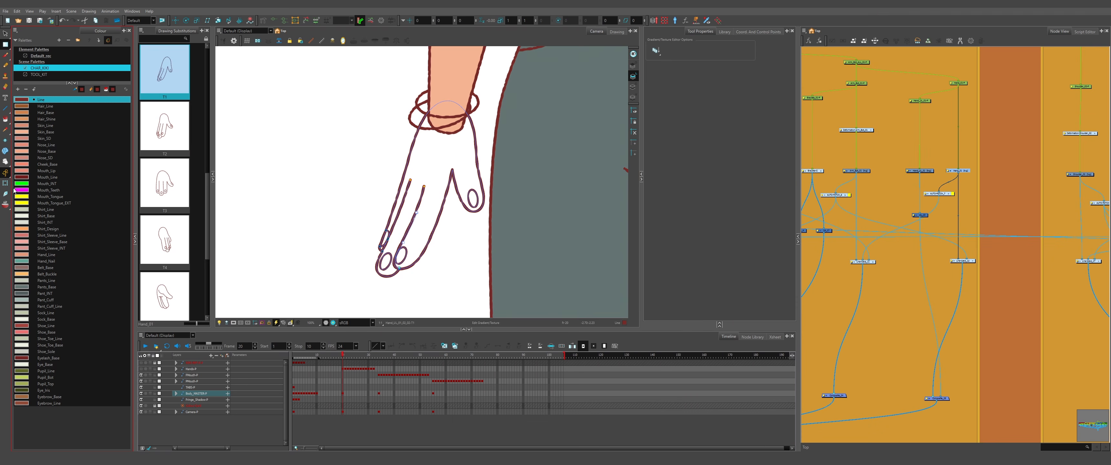
key("shift+t")
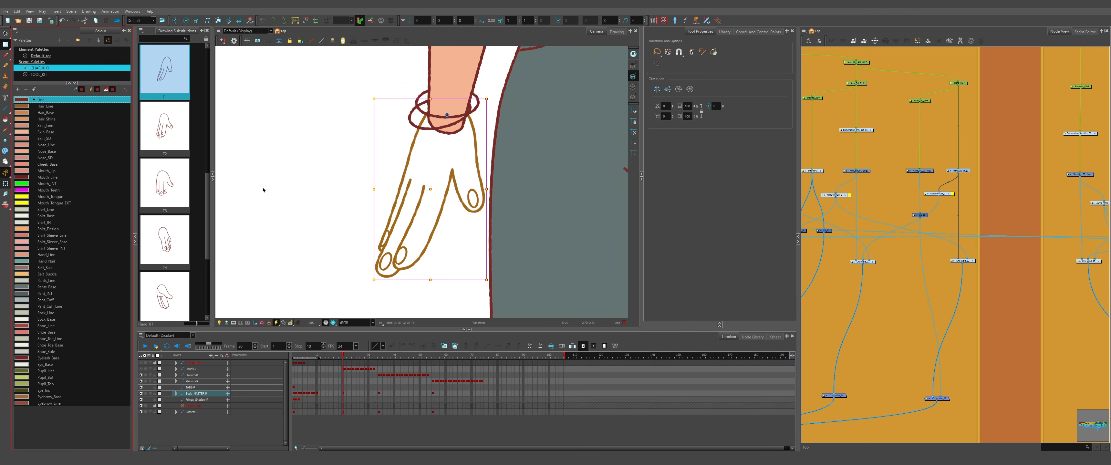
left_click(359, 191)
key(".")
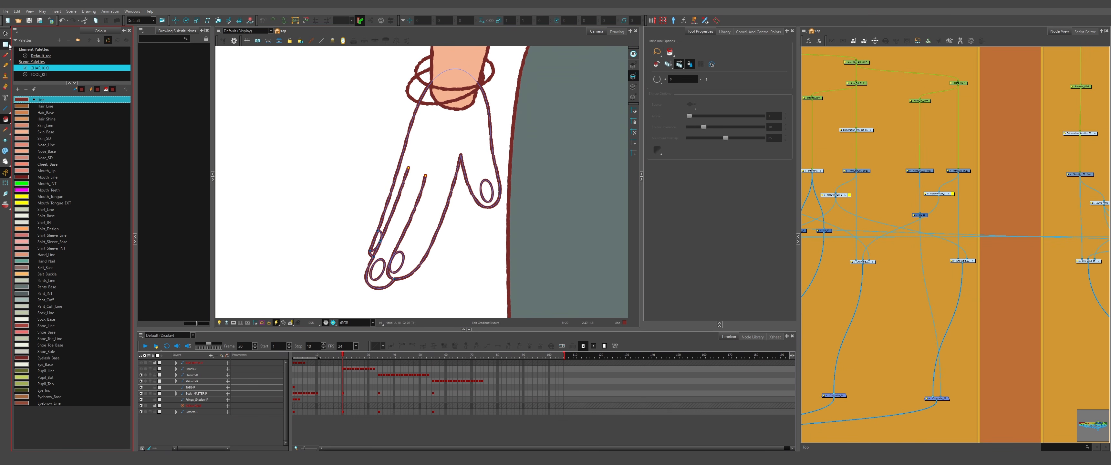
left_click(9, 46)
left_click(22, 42)
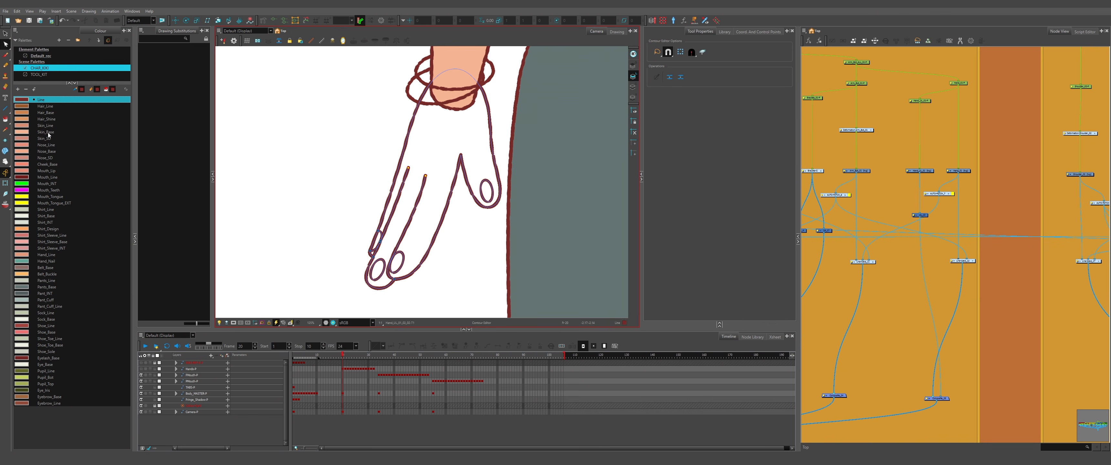
- Fill the hand drawings with the Skin_Base colour using the Paint tool, and turn off Apply to All Frames
left_click(4, 120)
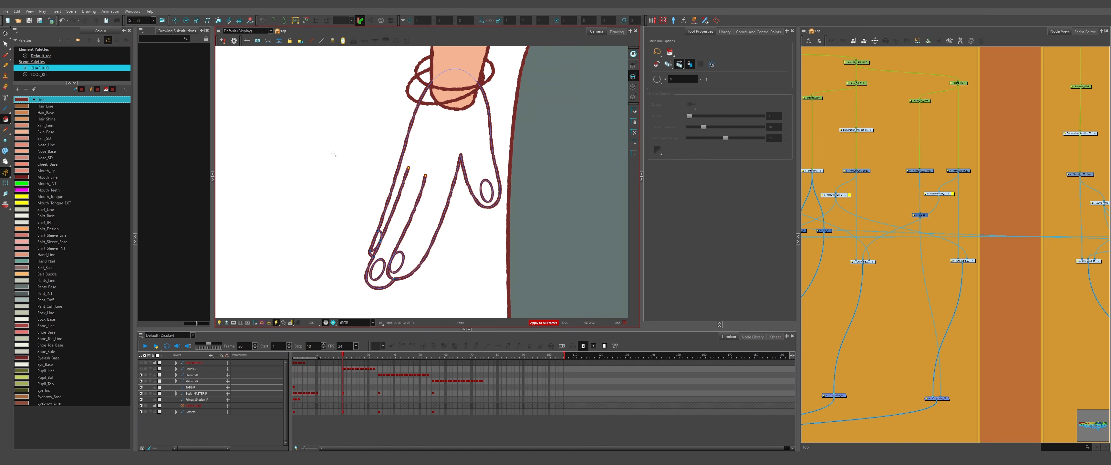
scroll(496, 177, "up", 5)
scroll(489, 168, "down", 4)
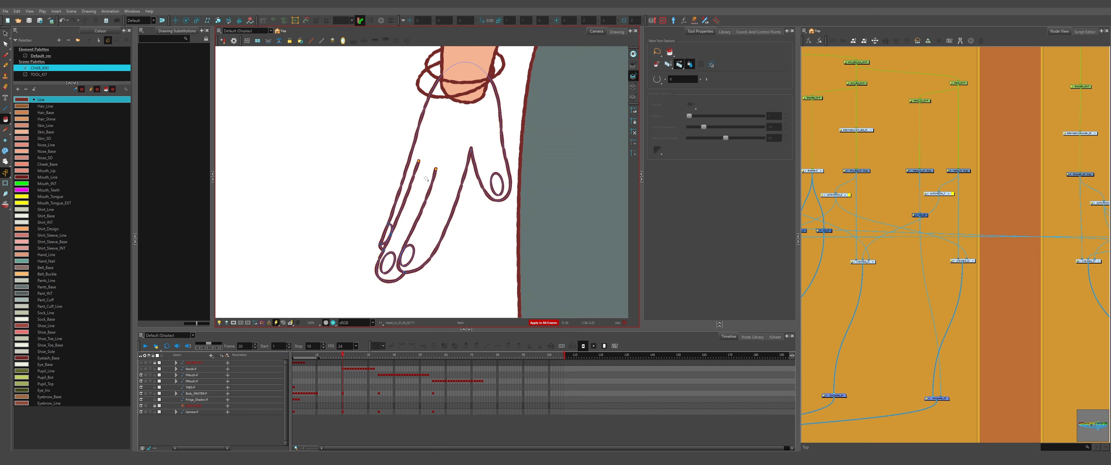
scroll(426, 178, "up", 1)
left_click(46, 132)
scroll(354, 186, "down", 2)
scroll(418, 160, "up", 2)
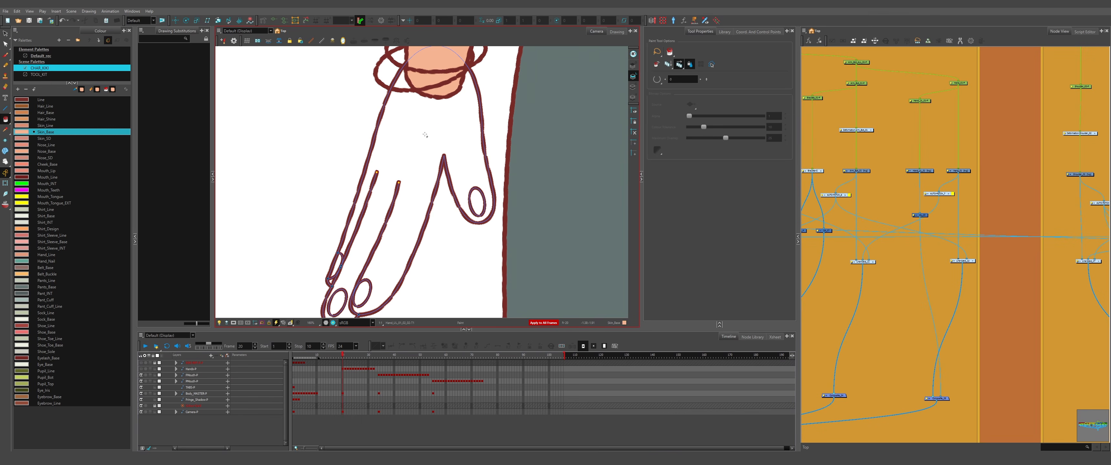
scroll(424, 134, "down", 1)
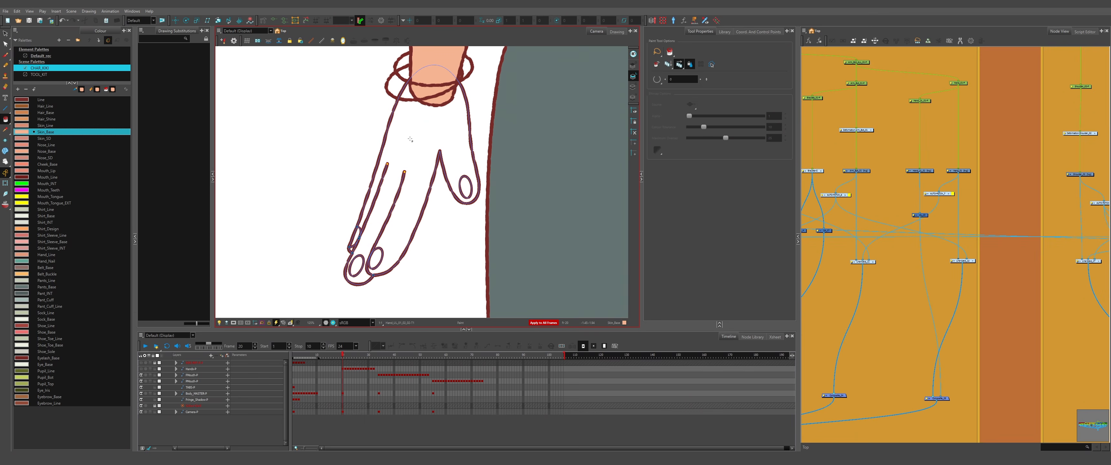
scroll(424, 149, "down", 1)
scroll(416, 115, "up", 1)
left_click(958, 171)
left_click(679, 64)
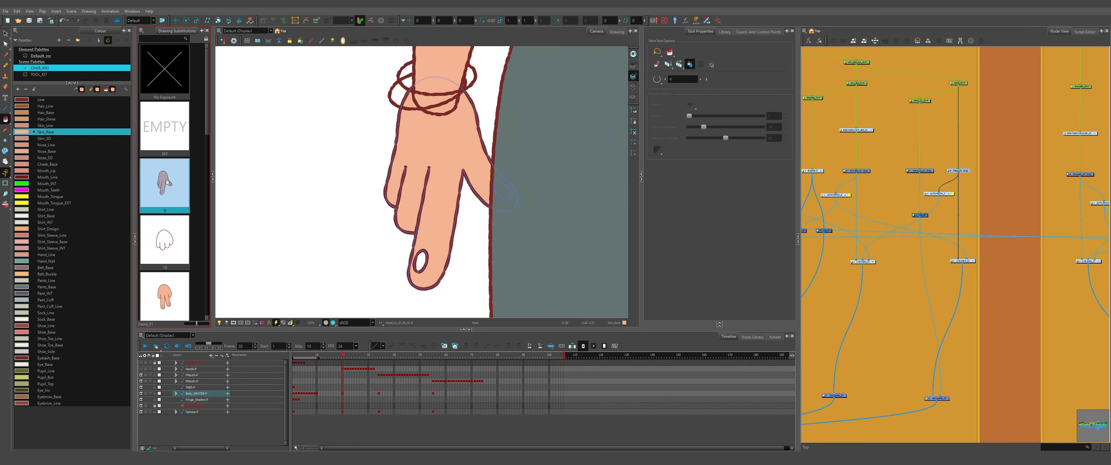
left_click(431, 155)
- Examine the skin fill of each hand drawing across the frames, looking for areas left unpainted
key("period")
key("period")
key("period")
key("period")
key("period")
key("period")
key("period")
key("period")
key("period")
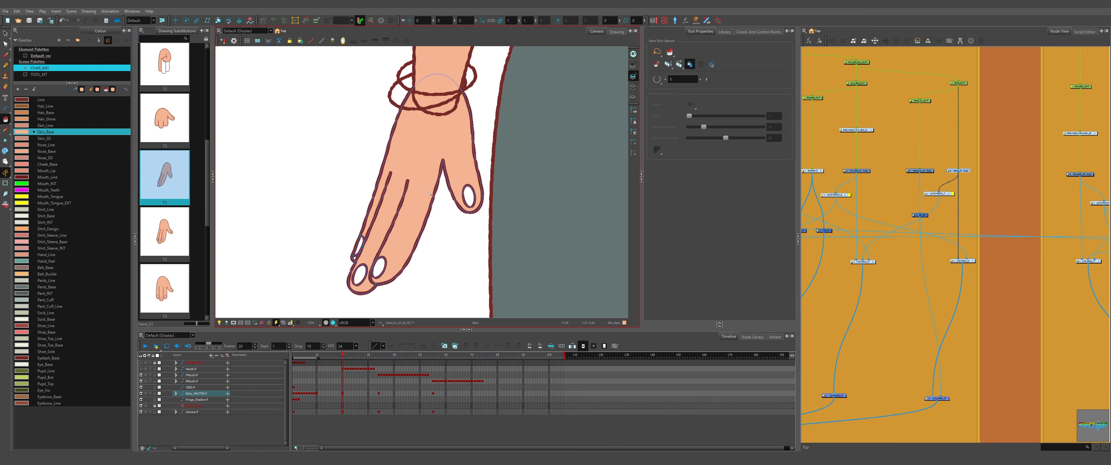
- Close the gap in the unfilled fist drawing's outline with the Contour Editor, and paint the remaining empty hand areas with Skin_Base
left_click(5, 44)
scroll(484, 193, "up", 16)
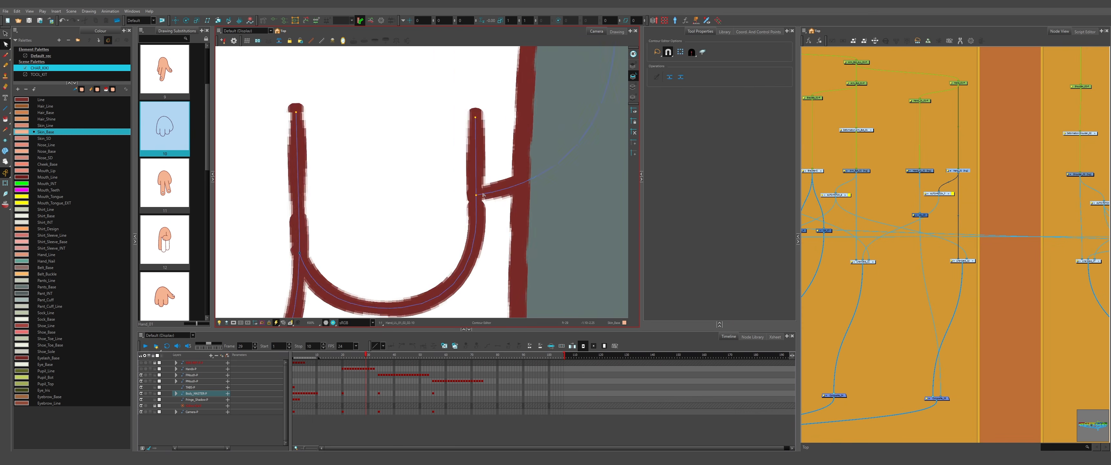
left_click_drag(468, 211, 457, 205)
scroll(491, 216, "down", 16)
left_click(5, 119)
left_click(413, 176)
key("period")
key("period")
left_click_drag(401, 250, 437, 250)
- Return to hand drawing T1 and paint its fingernails and their outlines with the Hand_Nail colour
key("comma")
key("comma")
key("comma")
key("comma")
key("comma")
key("comma")
key("comma")
key("comma")
key("comma")
key("comma")
key("comma")
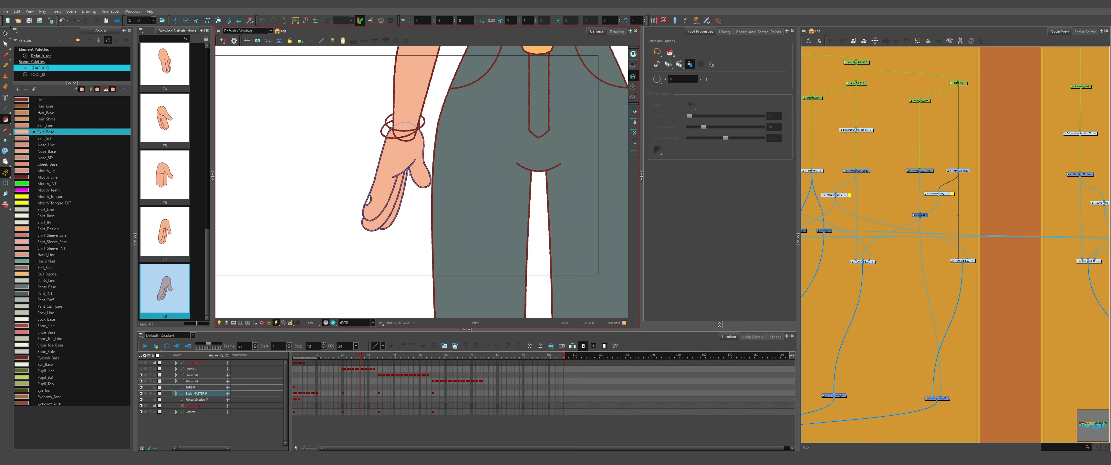
left_click(50, 261)
scroll(334, 276, "up", 8)
left_click_drag(405, 201, 391, 218)
left_click_drag(327, 229, 312, 245)
scroll(332, 276, "down", 8)
scroll(432, 191, "up", 8)
left_click_drag(421, 193, 441, 193)
key("period")
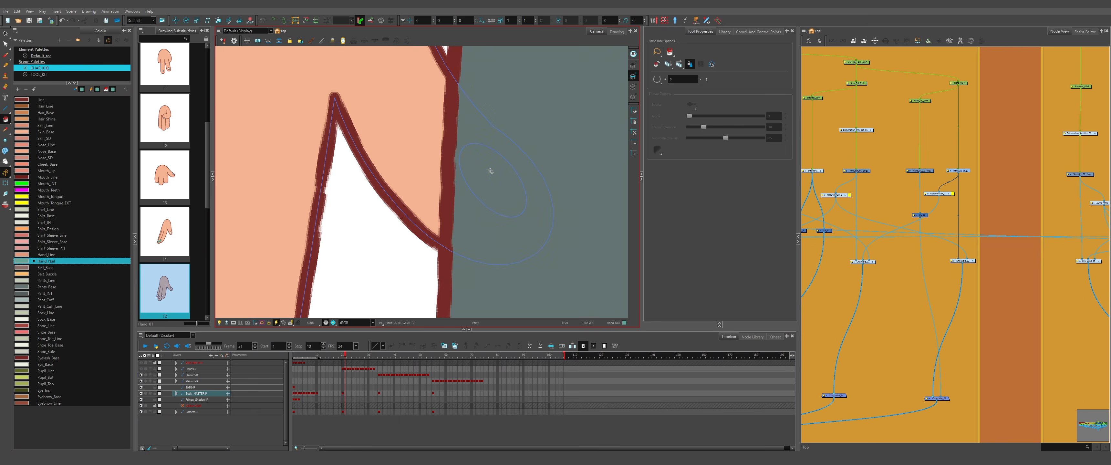
- Paint the fingernails of hand drawings T2 and T3 with Hand_Nail in the Drawing view
left_click(616, 32)
left_click_drag(552, 224, 577, 251)
left_click_drag(444, 236, 463, 242)
left_click_drag(362, 272, 380, 276)
key("period")
left_click_drag(364, 242, 380, 243)
key("ctrl+z")
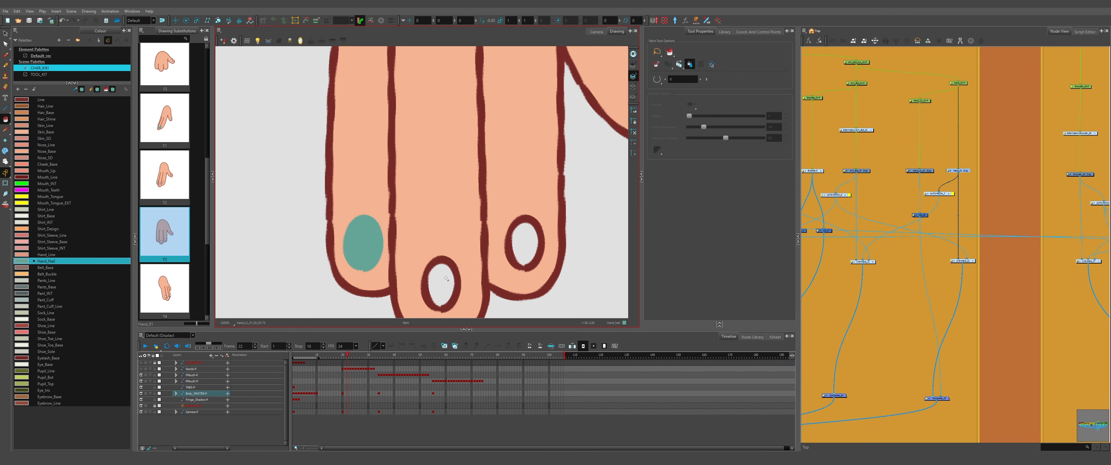
left_click_drag(446, 279, 456, 281)
left_click_drag(523, 244, 532, 245)
- Paint the visible nails on the following hand drawings with Hand_Nail, undoing any fill that spills onto a finger
scroll(517, 241, "down", 5)
key("period")
left_click_drag(501, 274, 511, 276)
key("period")
key("period")
key("period")
key("period")
left_click_drag(404, 233, 417, 225)
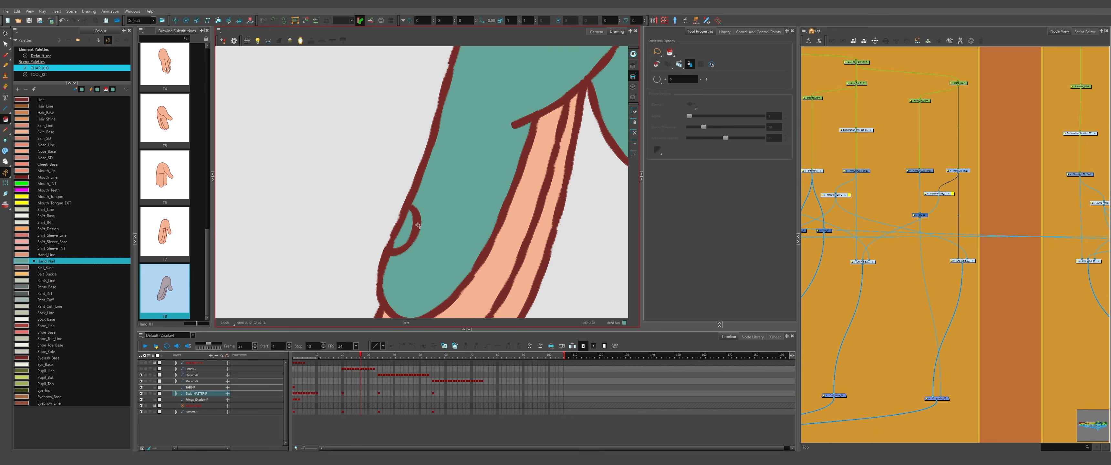
key("ctrl+z")
key("period")
left_click_drag(446, 259, 463, 259)
scroll(457, 254, "down", 8)
- Return to hand drawing T1 and fill the gap beside the little finger's nail with Skin_Base
key("period")
key("comma")
key("comma")
key("comma")
key("comma")
key("comma")
key("comma")
key("comma")
key("comma")
key("comma")
scroll(393, 243, "up", 8)
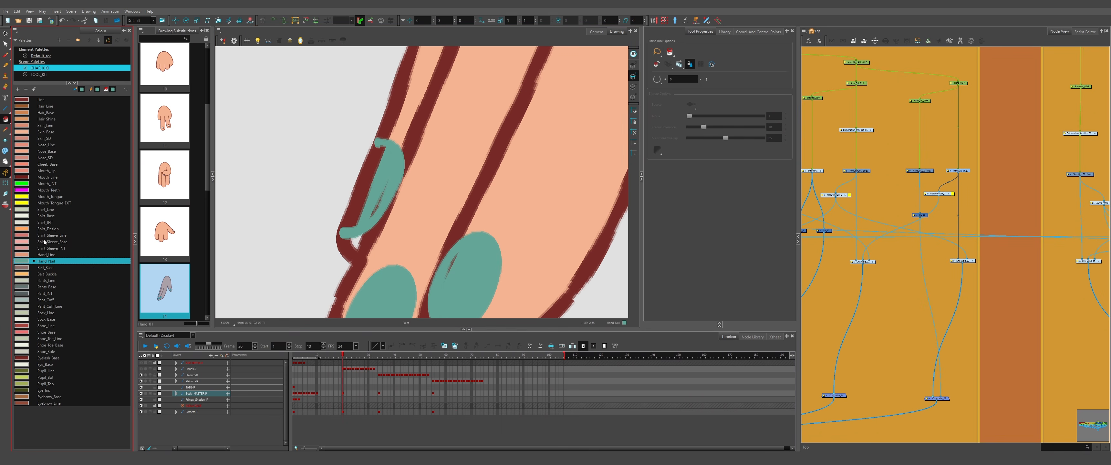
left_click(67, 133)
left_click_drag(353, 238, 365, 249)
scroll(367, 249, "down", 6)
- Move the skin and nail fills of hand drawing T1 from its line art to its colour art layer, and check them on the figure
left_click(5, 34)
key("ctrl+a")
scroll(488, 170, "up", 5)
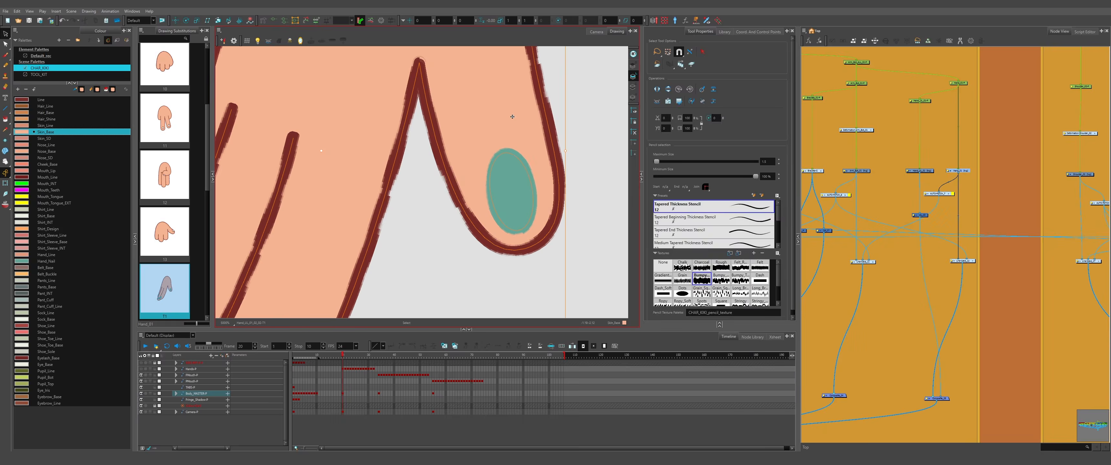
scroll(487, 149, "down", 5)
scroll(424, 211, "up", 8)
scroll(373, 228, "down", 8)
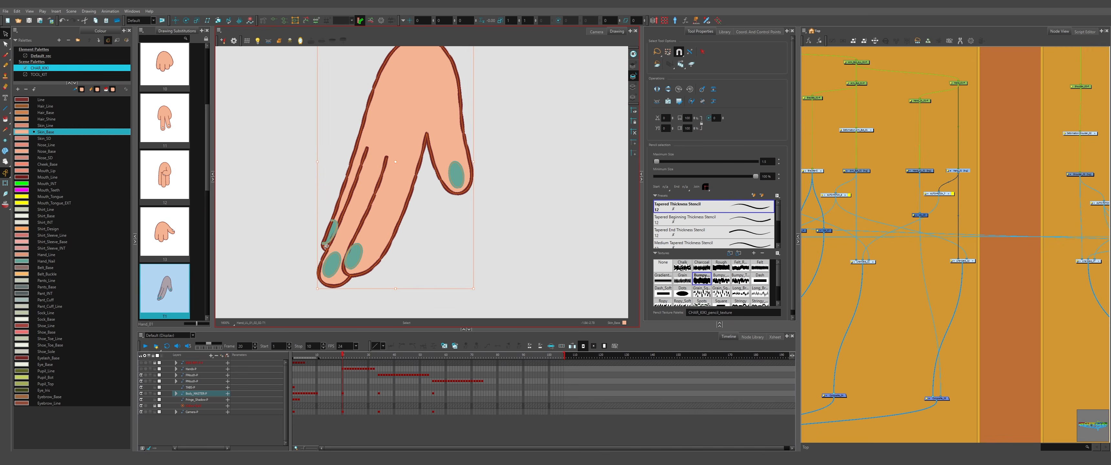
key("Delete")
scroll(341, 248, "up", 1)
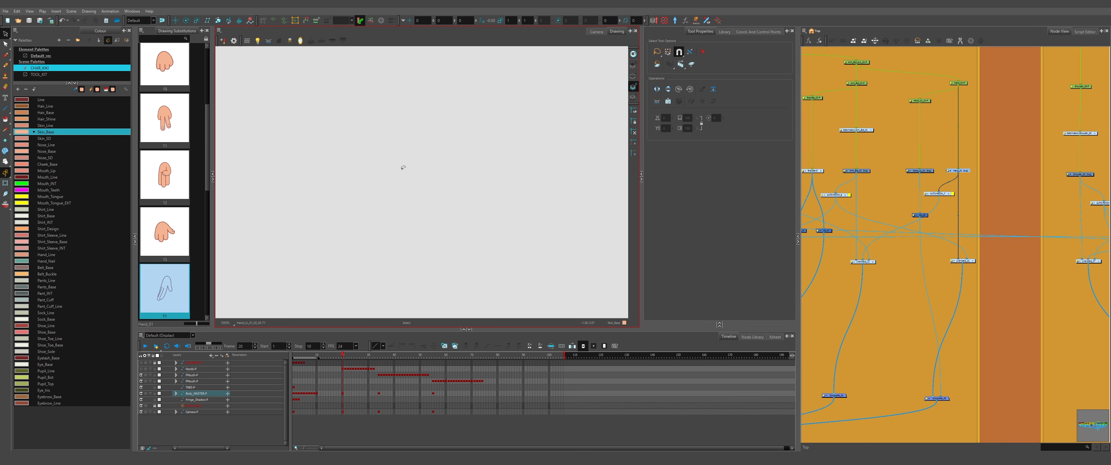
key("ctrl+v")
left_click(501, 206)
left_click(599, 32)
scroll(341, 252, "down", 4)
scroll(336, 254, "up", 4)
scroll(335, 253, "down", 2)
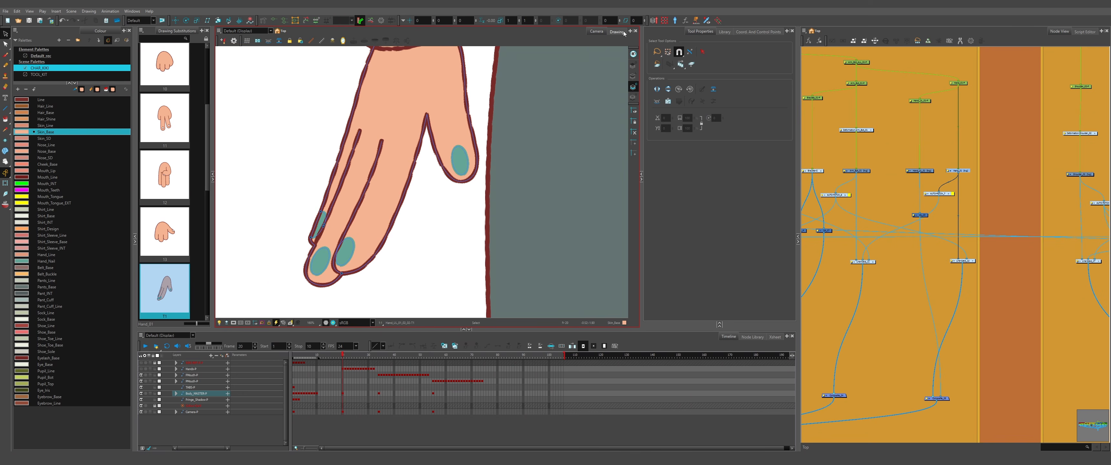
- Move the skin and nail fills of hand drawings T2 to T7 from line art to the colour art layer
left_click(622, 32)
key("period")
scroll(321, 220, "up", 3)
key("l")
key("ctrl+a")
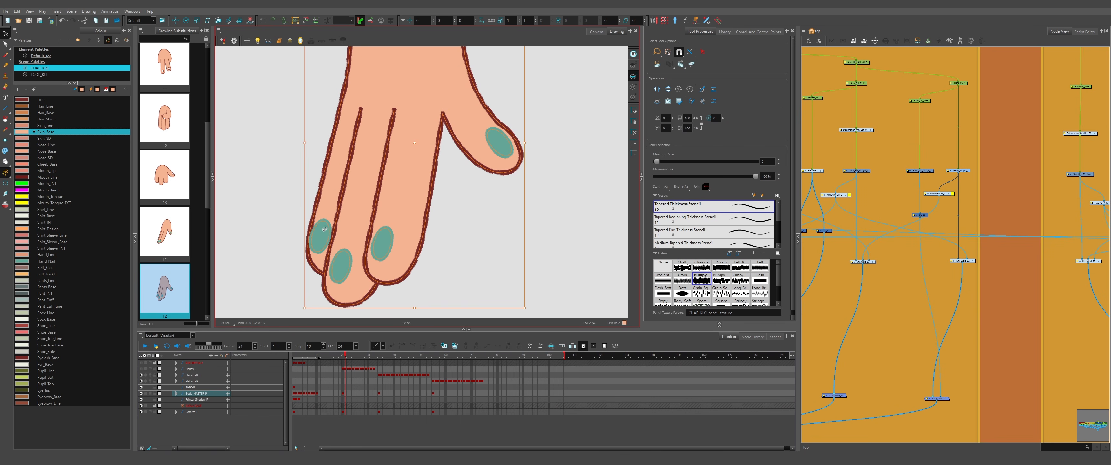
key("period")
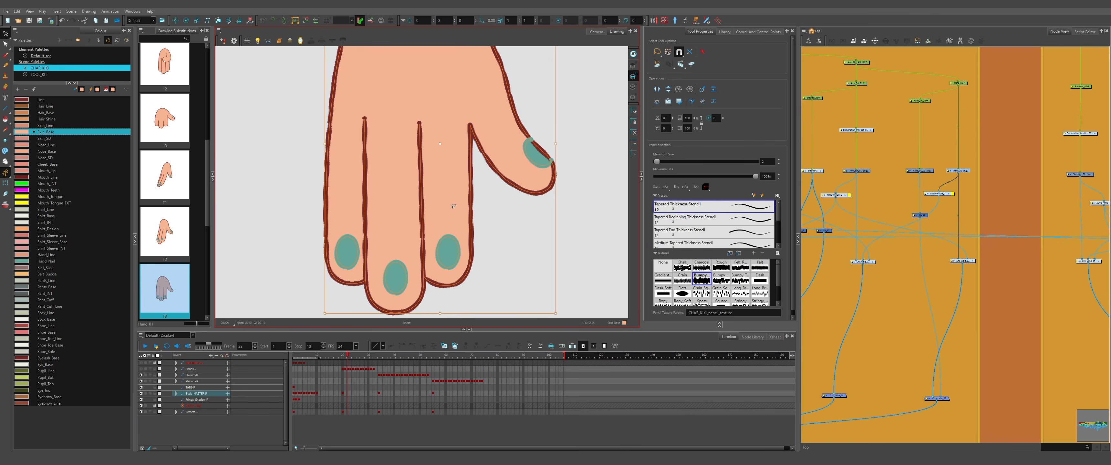
key("period")
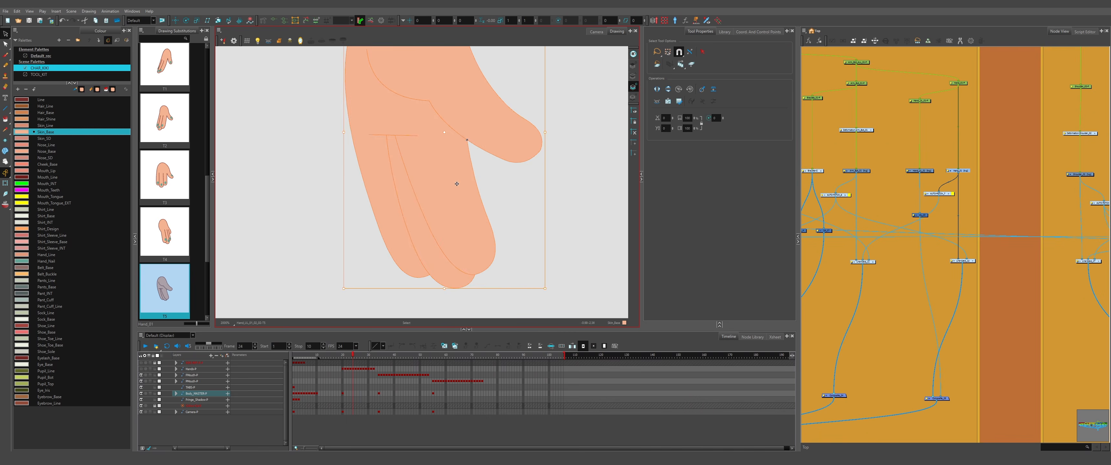
key("period")
key("period")
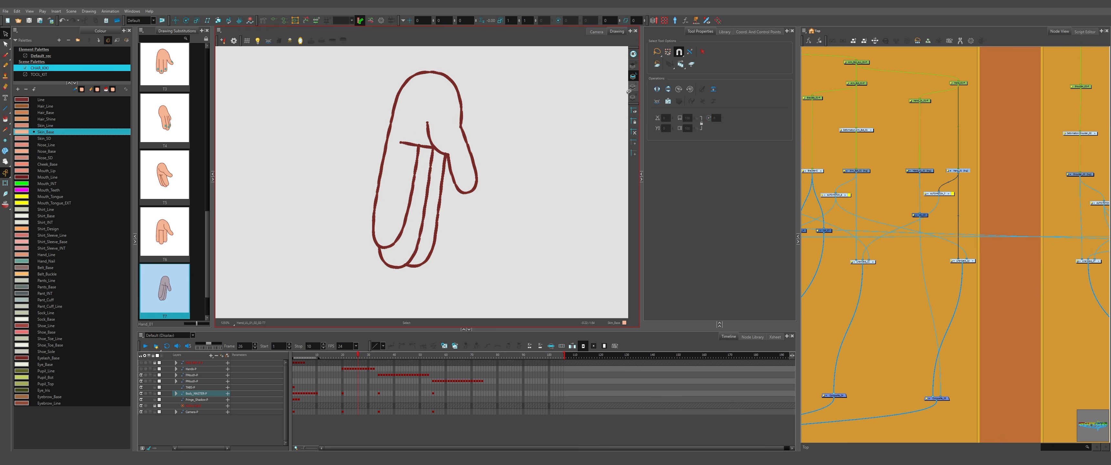
key("period")
- Move the fills of the pointing hand and its neighbouring drawings from line art to the colour art layer
key("l")
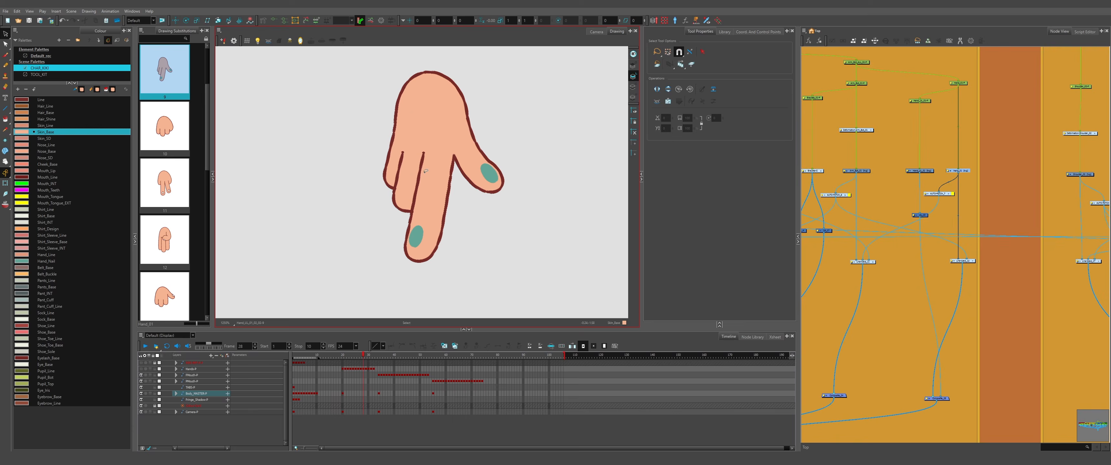
key("ctrl+a")
key("l")
key("ctrl+a")
key("period")
key("l")
key("ctrl+a")
left_click(633, 87)
- Paint the unfilled nails of the two-finger pose and the drawings after it with Hand_Nail on their line art
key("period")
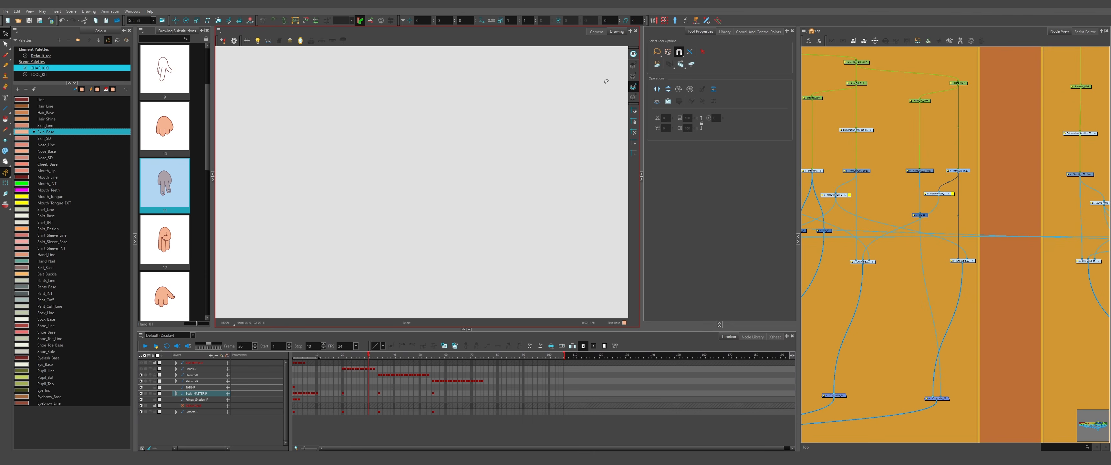
left_click(633, 76)
scroll(479, 300, "up", 2)
key("alt+i")
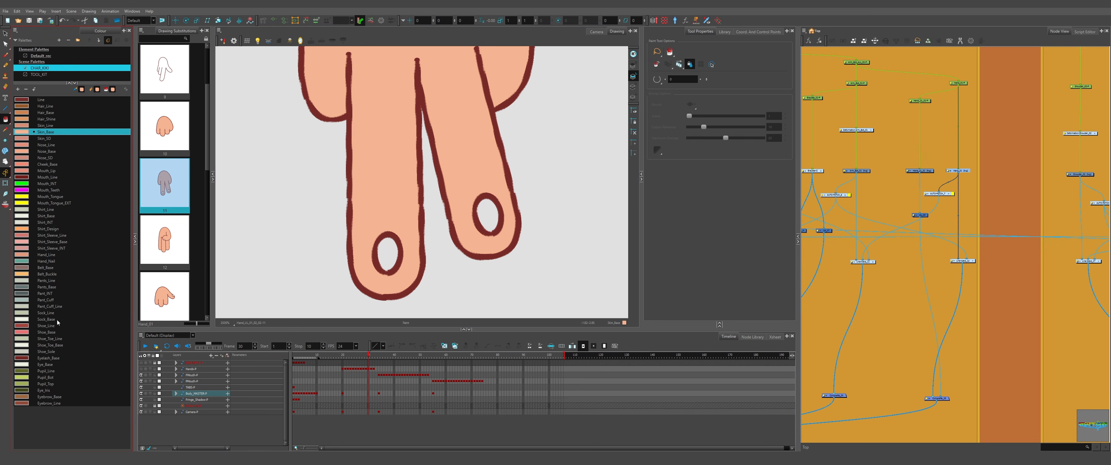
left_click(47, 261)
left_click(388, 255)
key("ctrl+z")
left_click(488, 214)
key("period")
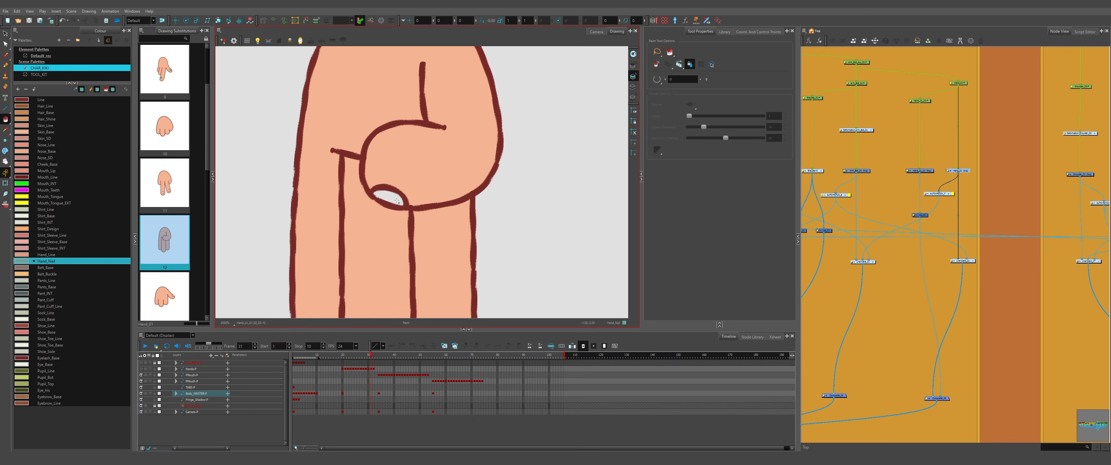
key("period")
scroll(497, 151, "up", 1)
left_click(498, 151)
- Move the fills of the two-finger pose and the folded-thumb drawing from line art to the colour art layer
key("1")
key("1")
key("1")
key("alt+s")
key("l")
key("comma")
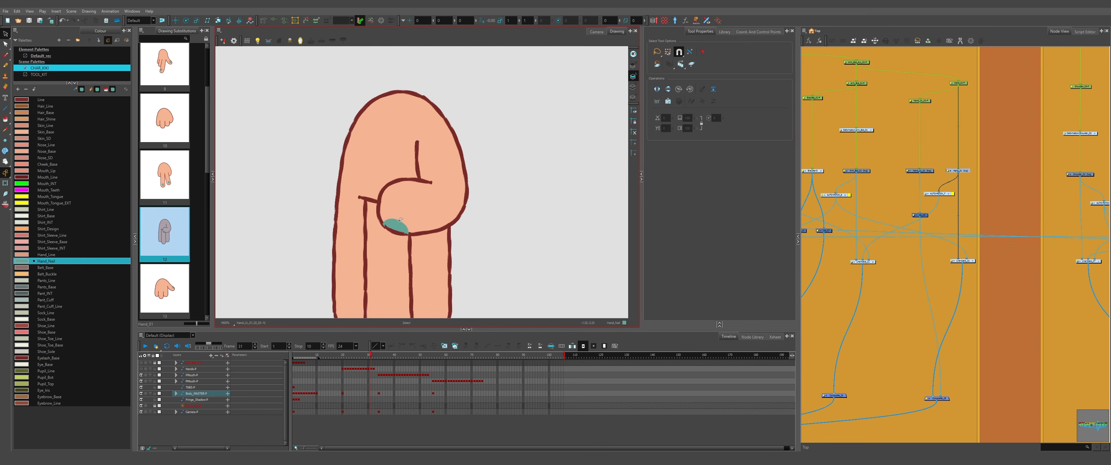
key("ctrl+a")
key("l")
key("comma")
key("comma")
key("comma")
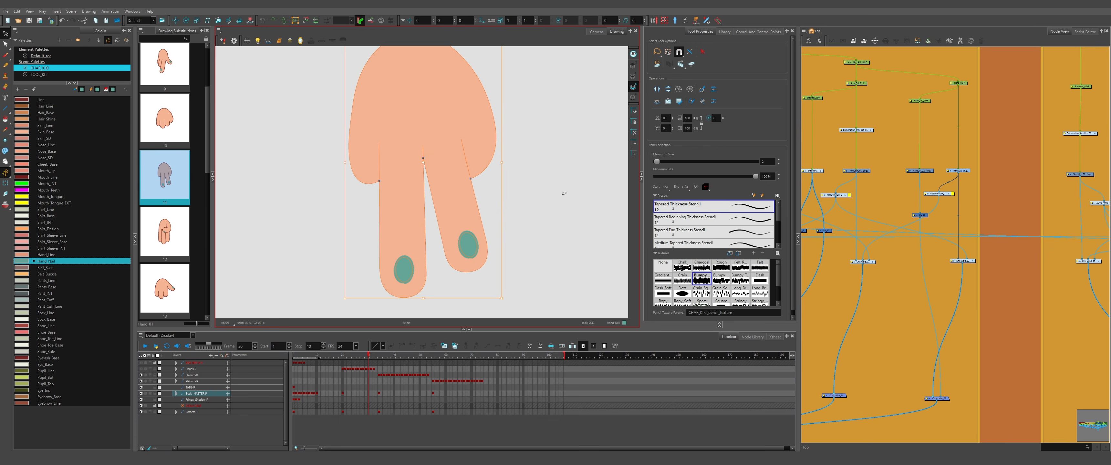
key("1")
left_click(635, 76)
- Examine every hand drawing frame by frame in the Drawing view, checking the separation of lines and fills
key("period")
key("period")
key("period")
key("period")
key("comma")
key("comma")
key("comma")
key("comma")
key("comma")
key("comma")
key("comma")
key("comma")
key("comma")
key("comma")
key("comma")
key("comma")
- Examine the coloured hand drawings on the whole figure in the Camera view, returning to T1
left_click(597, 32)
key("period")
key("period")
key("period")
key("period")
key("comma")
key("comma")
key("comma")
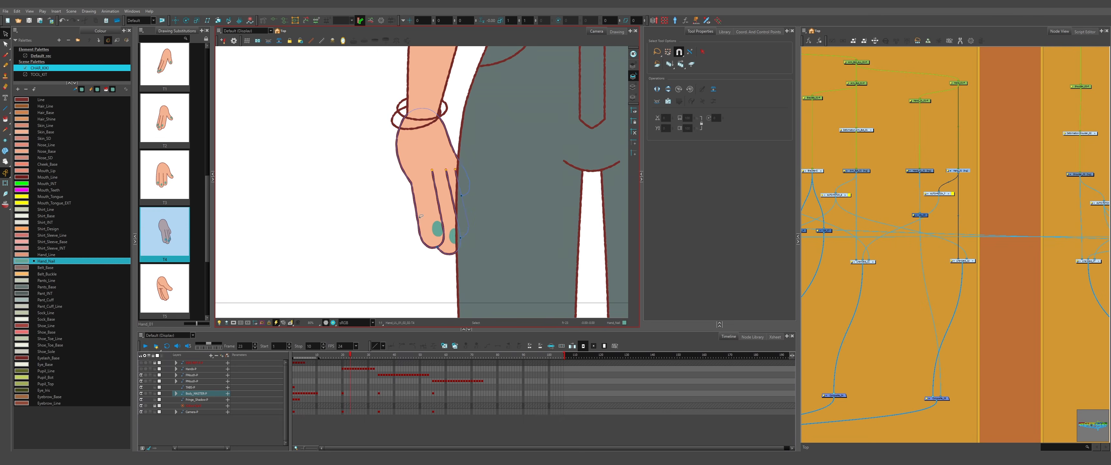
key("1")
scroll(409, 235, "up", 5)
scroll(409, 235, "down", 5)
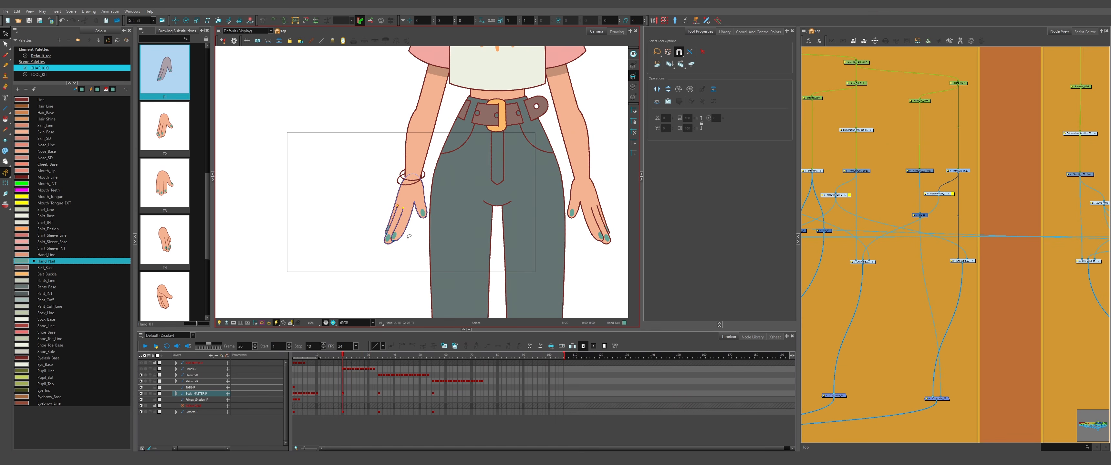
scroll(409, 236, "up", 1)
key("comma")
scroll(409, 236, "up", 3)
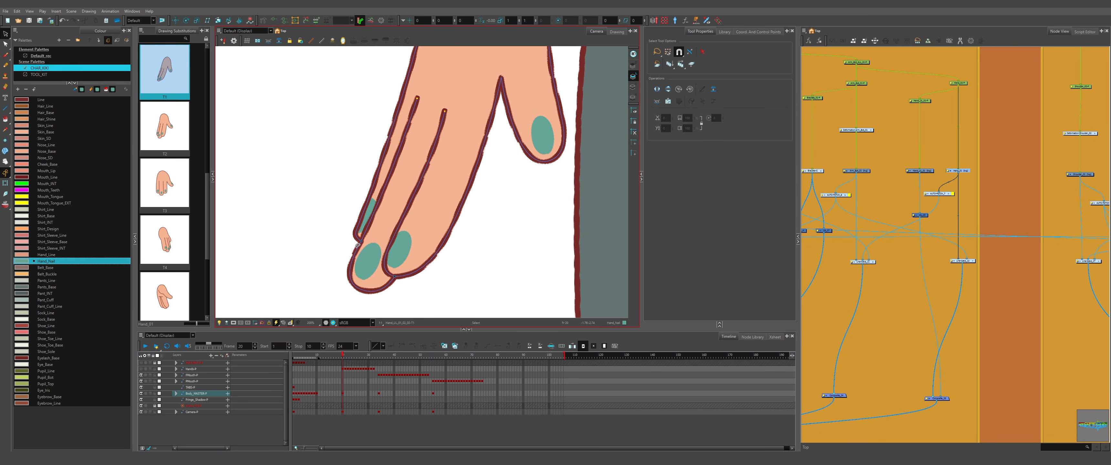
- Recolour the inner finger line of hand drawing T1 with Hand_Line
left_click(617, 32)
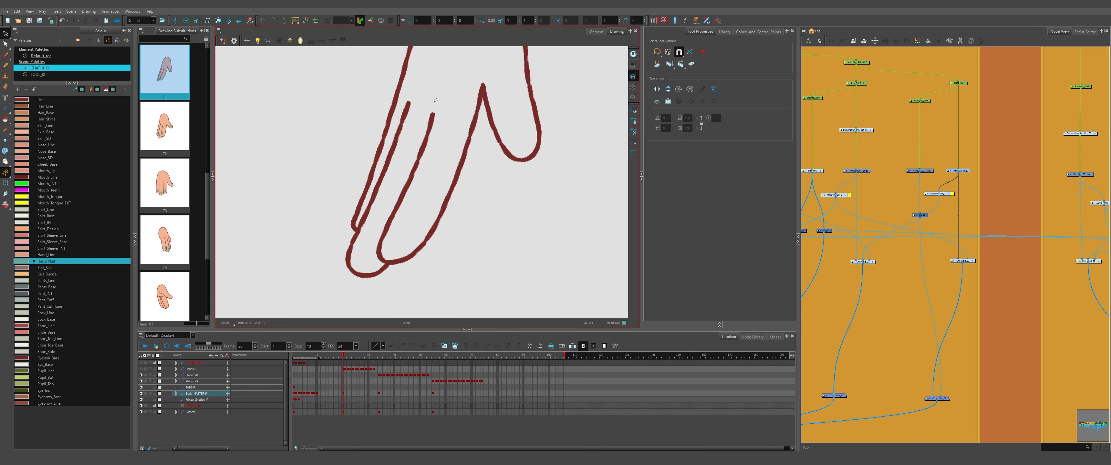
mouse_move(438, 103)
left_mouse_down()
mouse_move(372, 224)
mouse_move(371, 260)
mouse_move(384, 263)
mouse_move(415, 228)
mouse_move(477, 82)
mouse_move(463, 72)
mouse_move(420, 90)
left_mouse_up()
left_click_drag(418, 91, 426, 99)
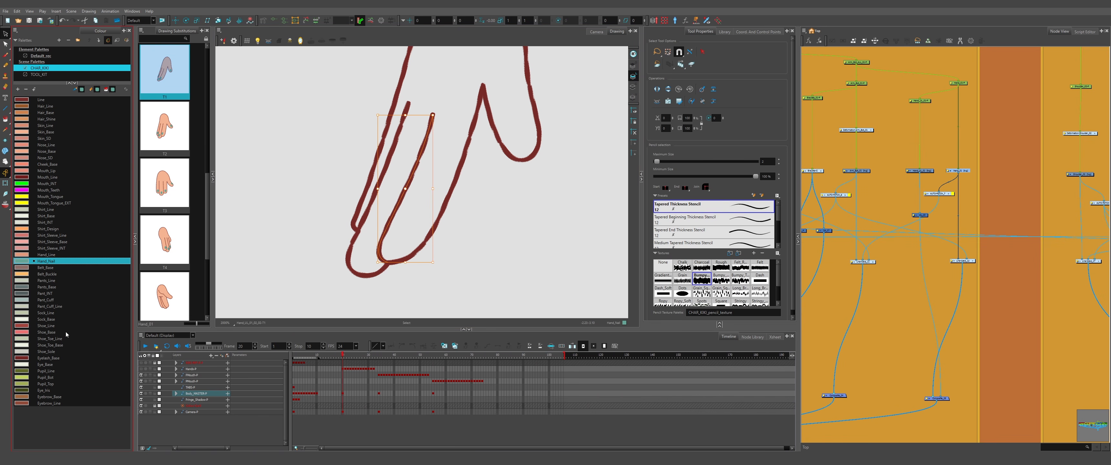
left_click(52, 254)
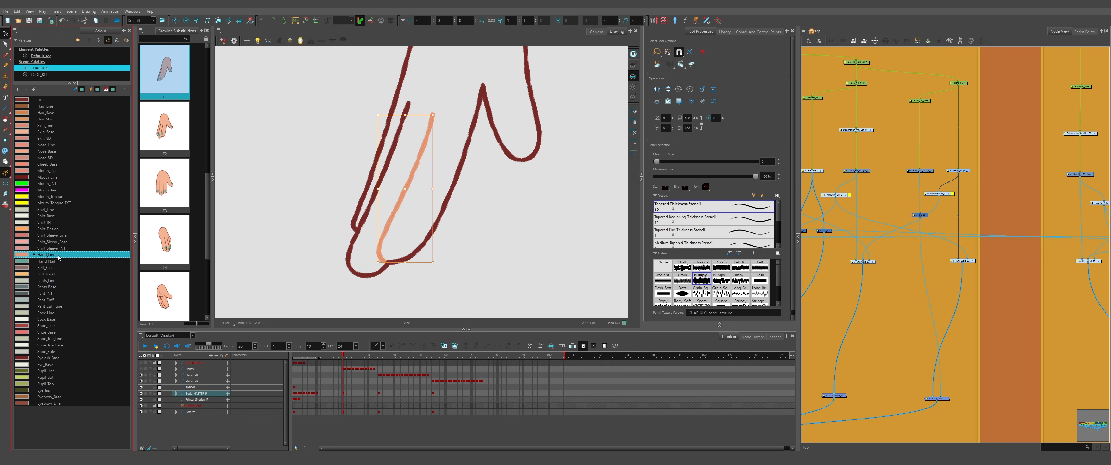
- Recolour the two inner finger lines of hand drawing T2 with Hand_Line
key(".")
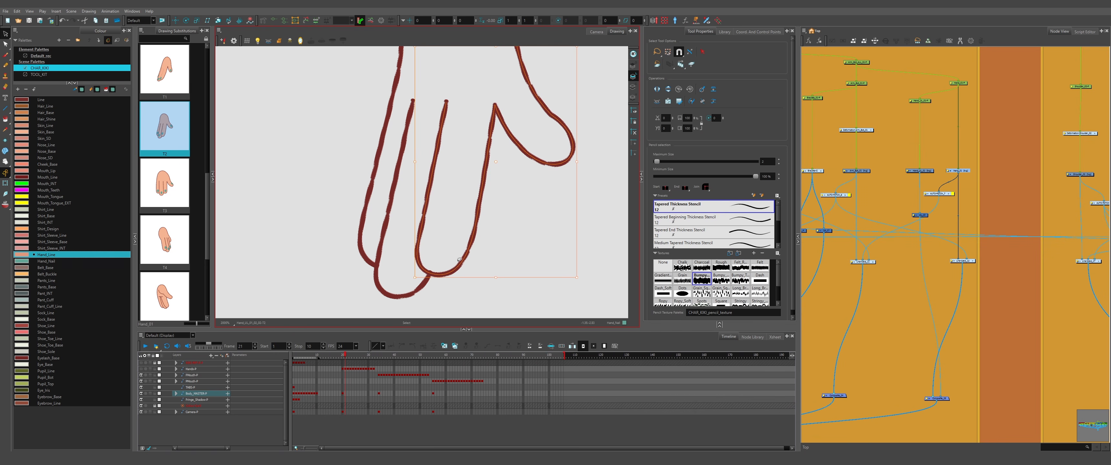
left_click(430, 256)
left_click_drag(435, 246, 439, 255)
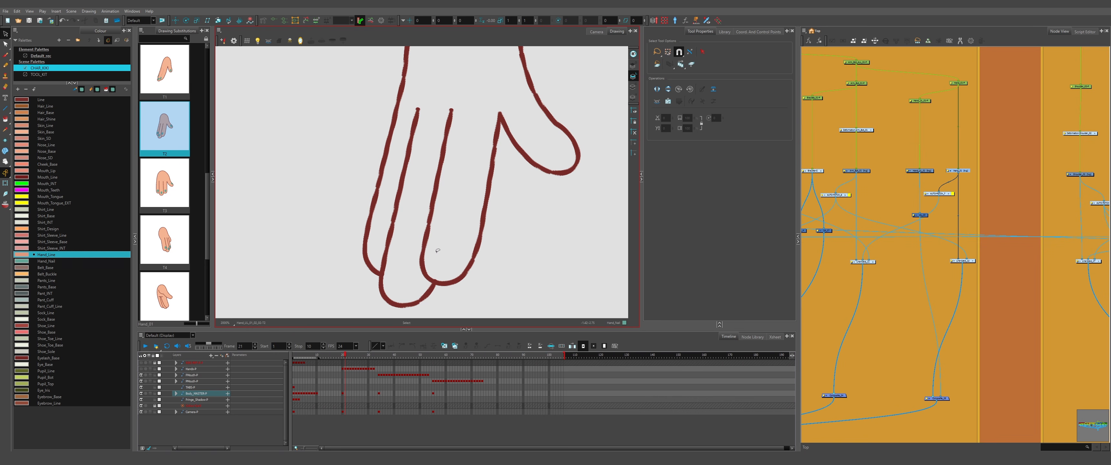
left_click_drag(448, 226, 321, 206)
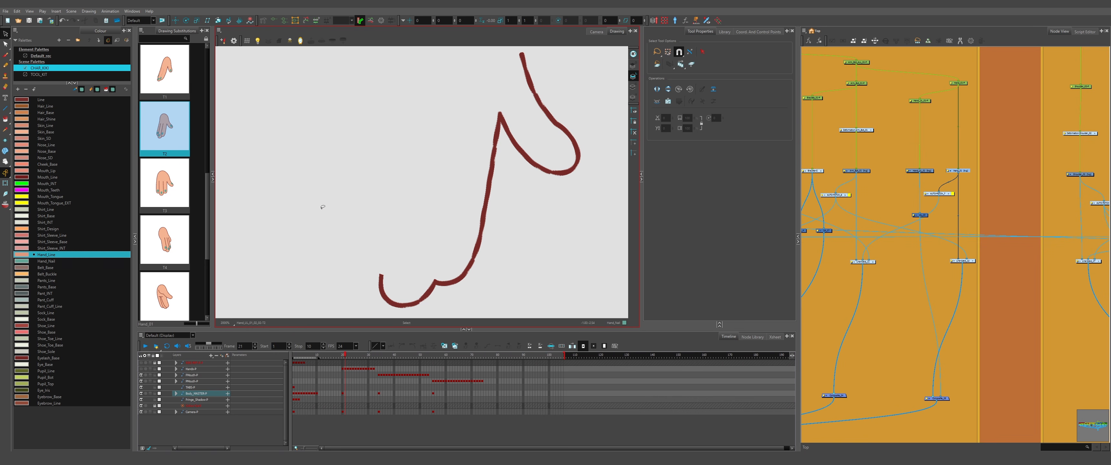
key("ctrl+z")
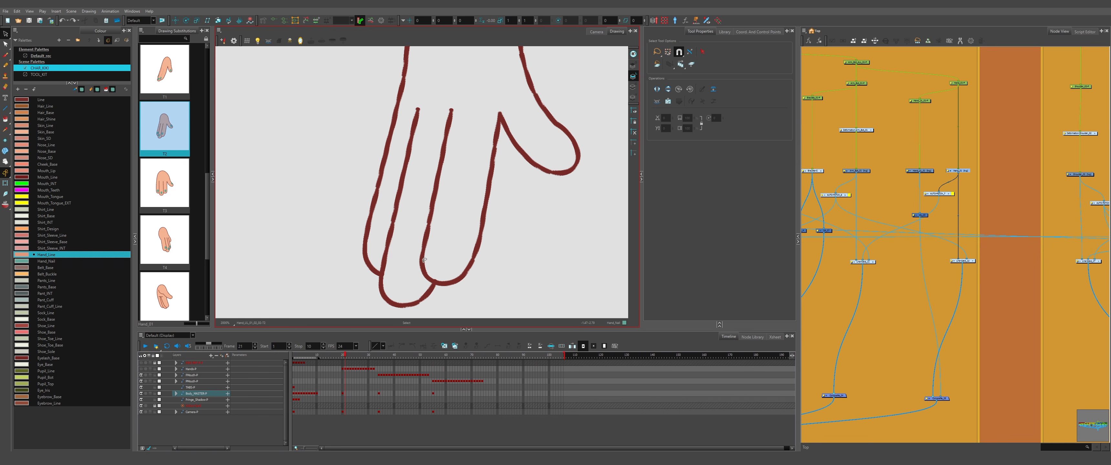
mouse_move(437, 266)
left_mouse_down()
mouse_move(407, 277)
mouse_move(401, 237)
mouse_move(451, 95)
mouse_move(467, 151)
mouse_move(439, 265)
left_mouse_up()
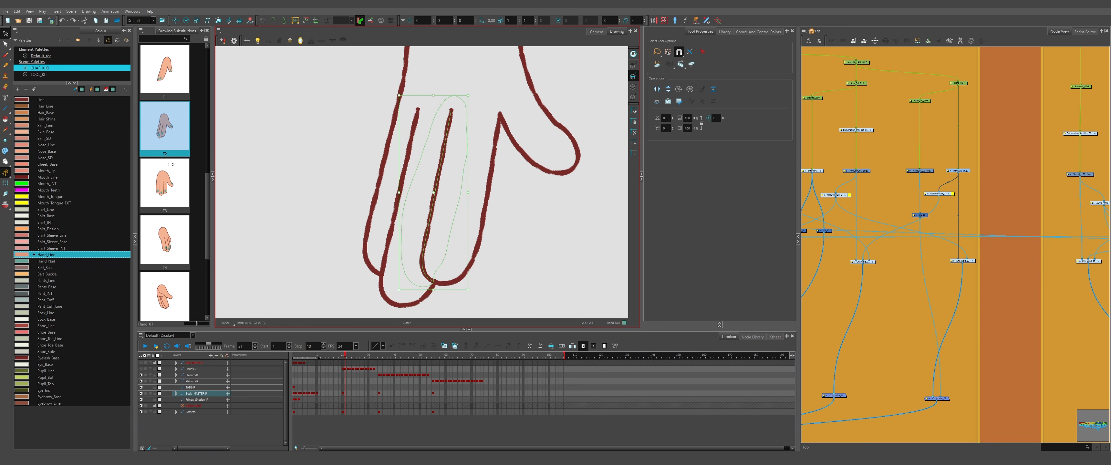
left_click(61, 256)
scroll(329, 279, "up", 3)
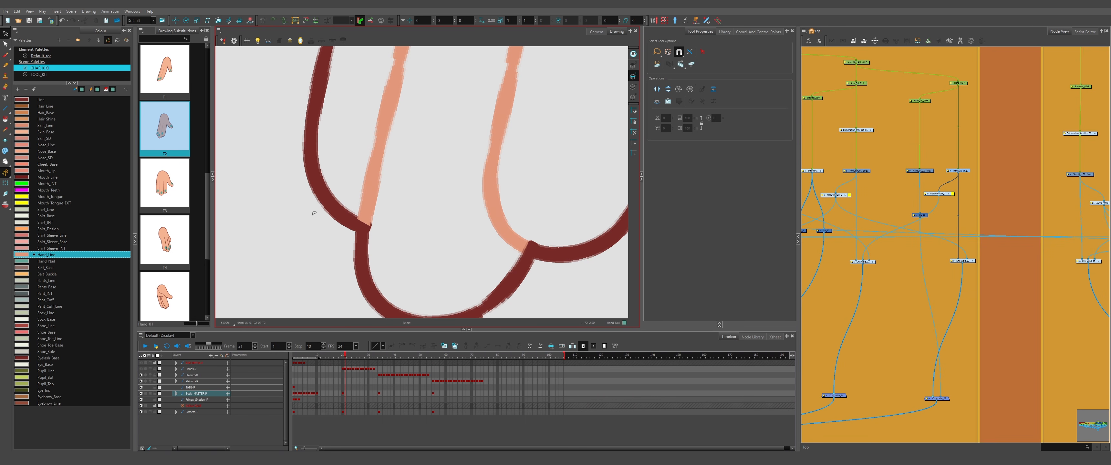
- Give all the pencil strokes of hand drawing T2 round start and end tips
scroll(348, 228, "up", 2)
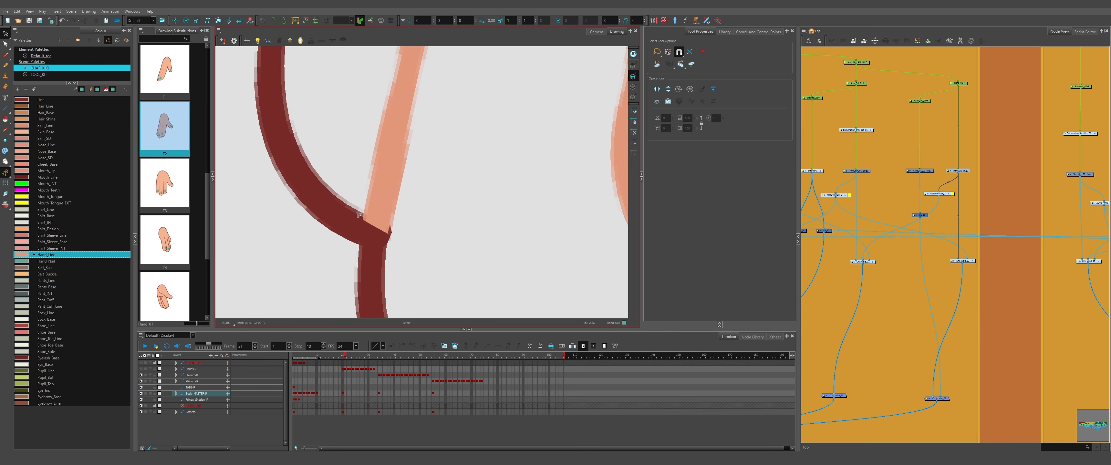
scroll(298, 198, "down", 6)
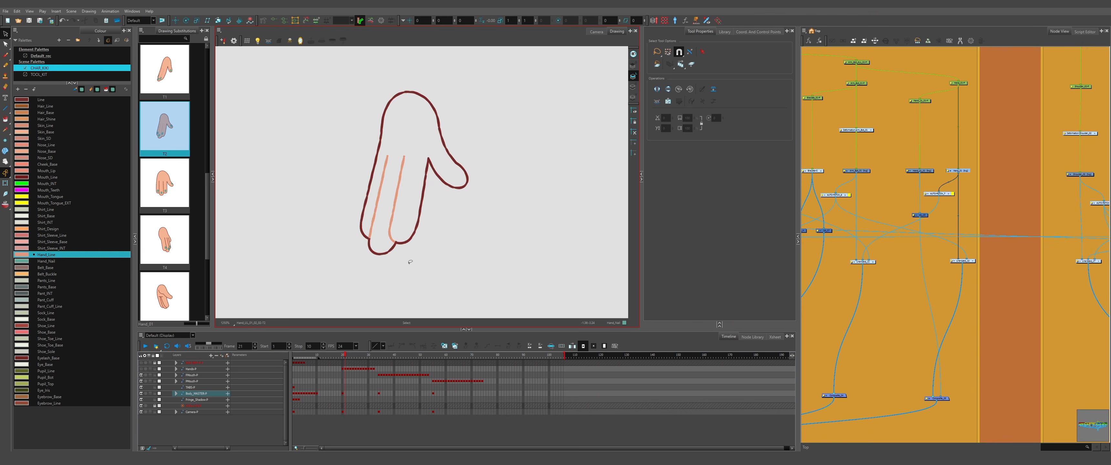
key("ctrl+a")
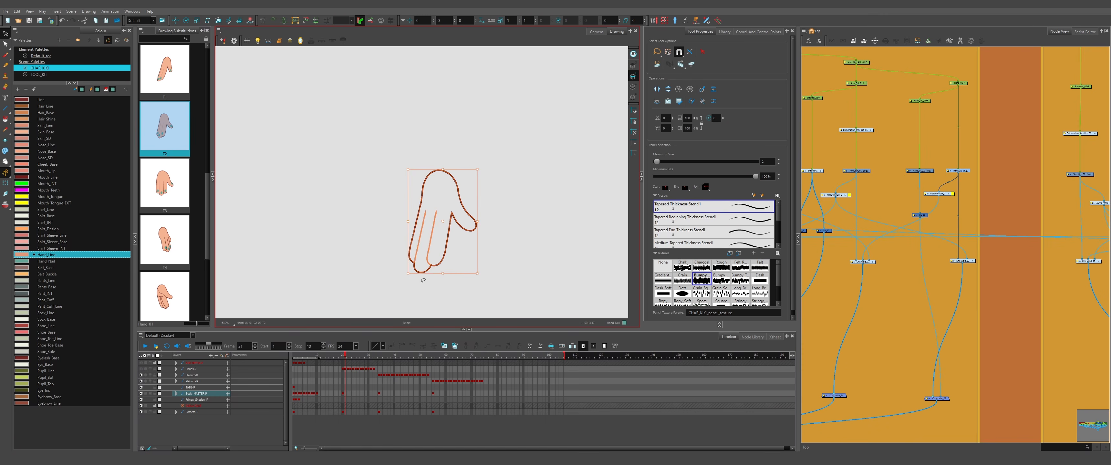
scroll(413, 143, "up", 5)
left_click(684, 178)
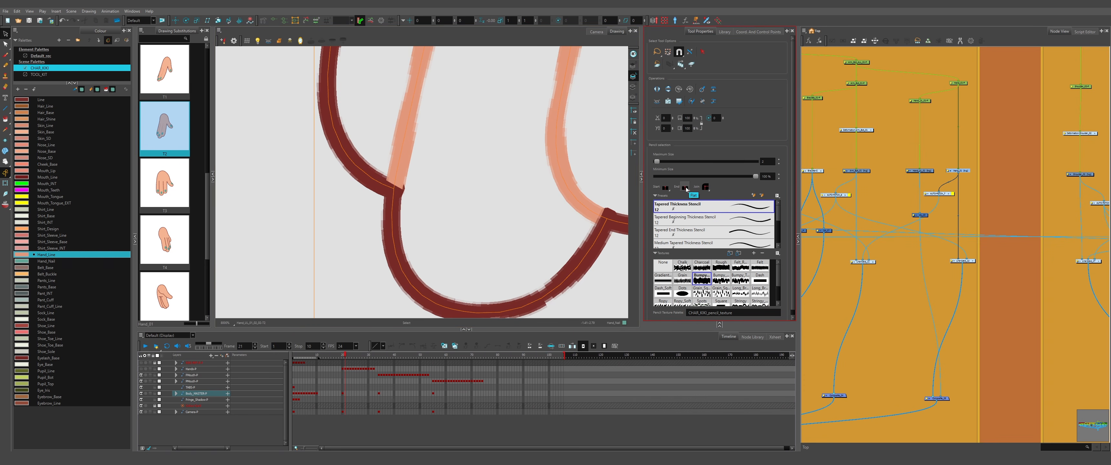
left_click(686, 187)
left_click(691, 196)
left_click(665, 194)
left_click(669, 197)
left_click(469, 188)
scroll(391, 257, "down", 3)
scroll(387, 242, "up", 5)
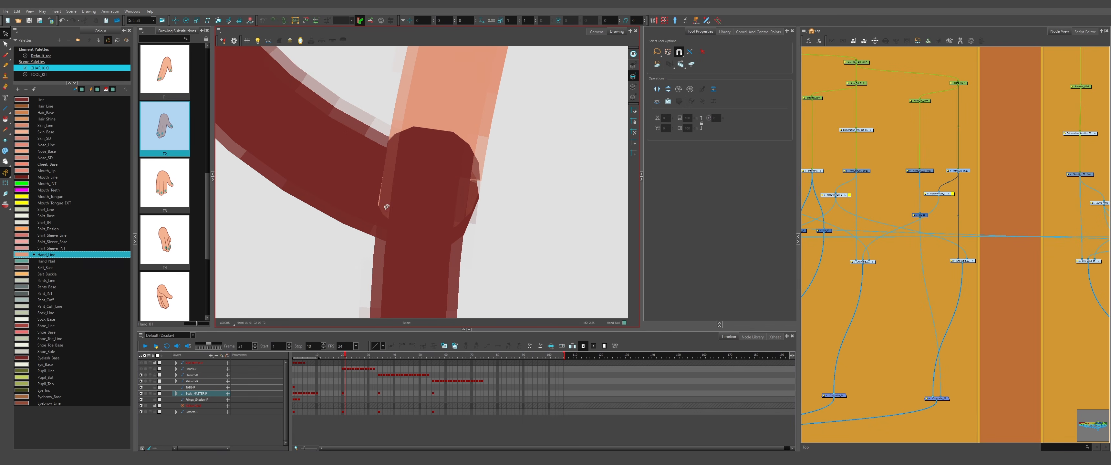
scroll(406, 188, "down", 4)
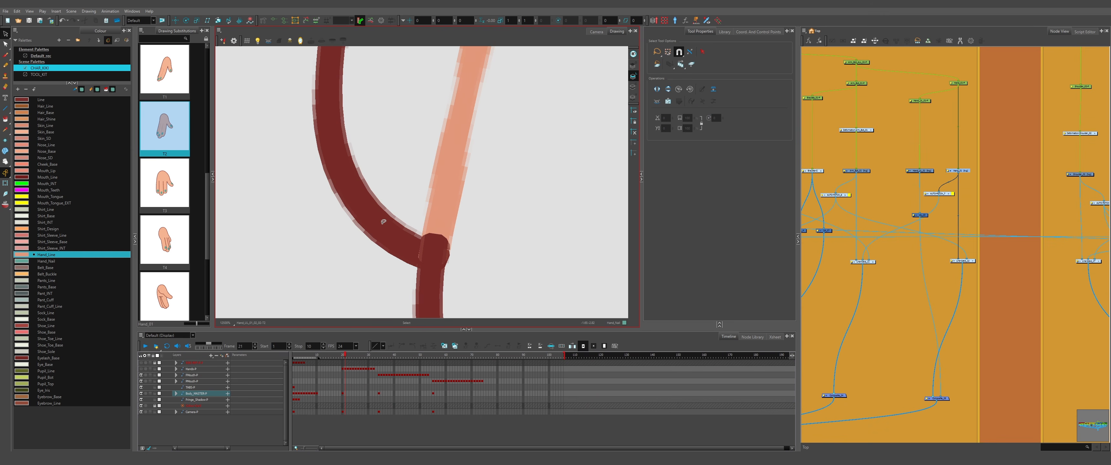
left_click(443, 187)
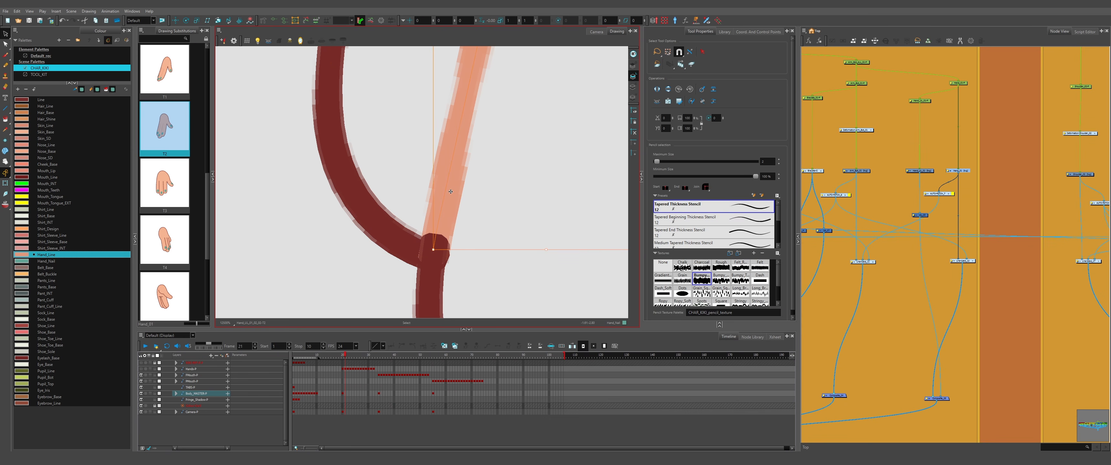
left_click(428, 290)
left_click(385, 234)
key("Delete")
scroll(385, 242, "down", 6)
key("ctrl+z")
scroll(378, 249, "up", 4)
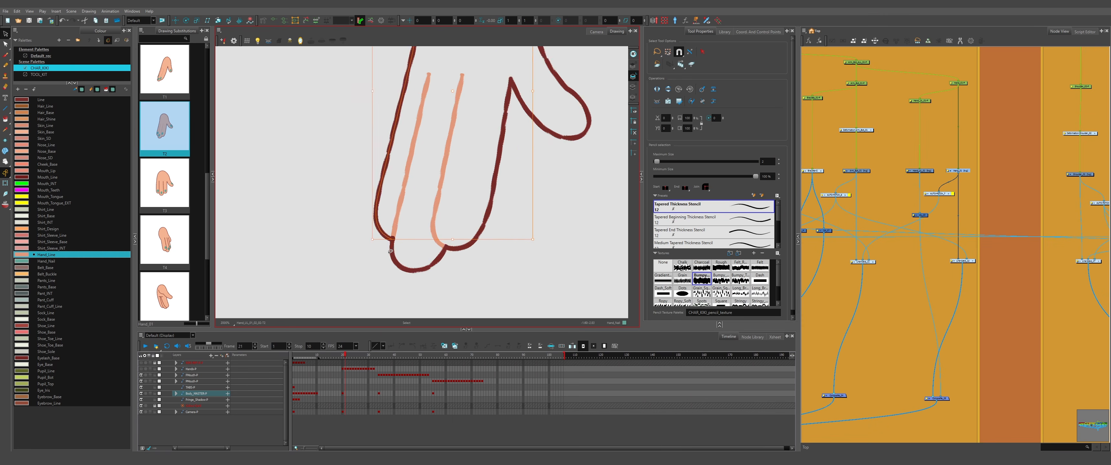
left_click(380, 246)
scroll(398, 212, "up", 5)
scroll(389, 255, "down", 11)
- Recolour the two inner finger lines of hand drawing T3 with Hand_Line
key("period")
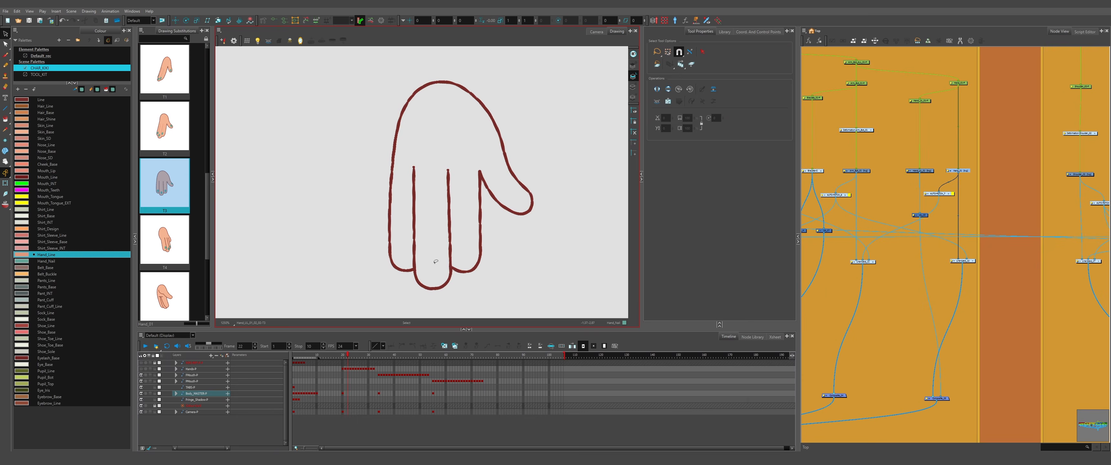
scroll(436, 259, "up", 2)
key("alt+t")
mouse_move(457, 269)
left_mouse_down()
mouse_move(405, 275)
mouse_move(472, 276)
mouse_move(496, 141)
mouse_move(428, 198)
mouse_move(455, 275)
mouse_move(418, 66)
mouse_move(367, 181)
left_mouse_up()
left_click(46, 254)
left_click(46, 255)
- Recolour the inner lines of hand drawings T4 and T5 with Hand_Line
key("period")
scroll(468, 264, "down", 1)
left_click(46, 254)
key("period")
left_click(103, 255)
scroll(443, 230, "down", 3)
- Recolour the inner palm and finger lines of hand drawings T6 and T7 with Hand_Line
key("period")
scroll(414, 188, "up", 2)
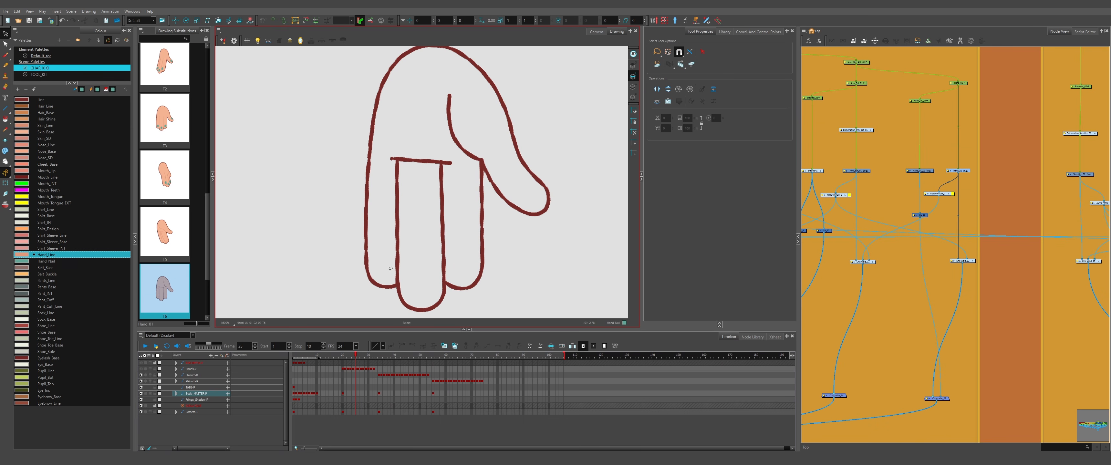
mouse_move(391, 283)
left_mouse_down()
mouse_move(416, 282)
mouse_move(475, 170)
left_mouse_up()
key("period")
mouse_move(366, 261)
left_mouse_down()
mouse_move(399, 285)
mouse_move(439, 194)
mouse_move(444, 109)
left_mouse_up()
- Recolour the inner finger lines and the palm crease of hand drawing T8 with Hand_Line
key("period")
left_click_drag(338, 256, 399, 261)
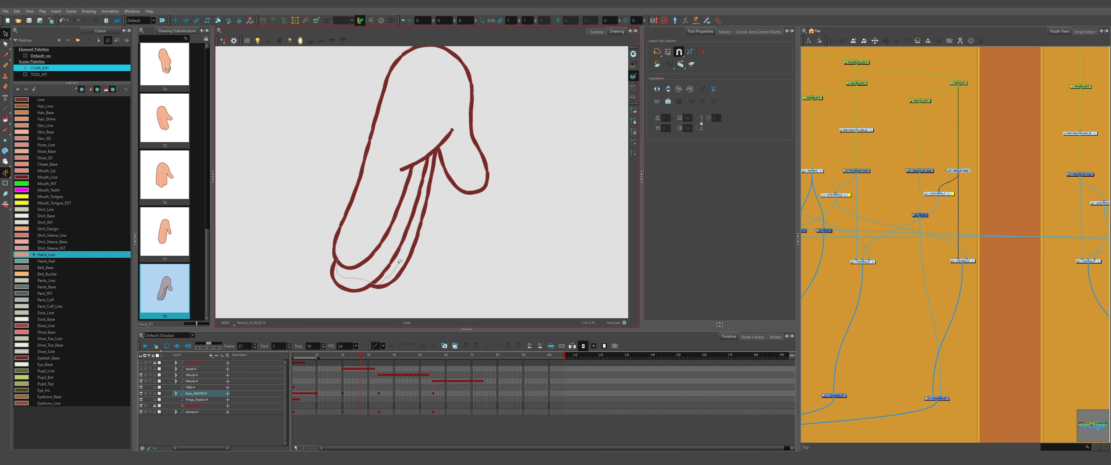
left_click_drag(416, 132, 395, 151)
left_click(103, 254)
left_click(508, 174)
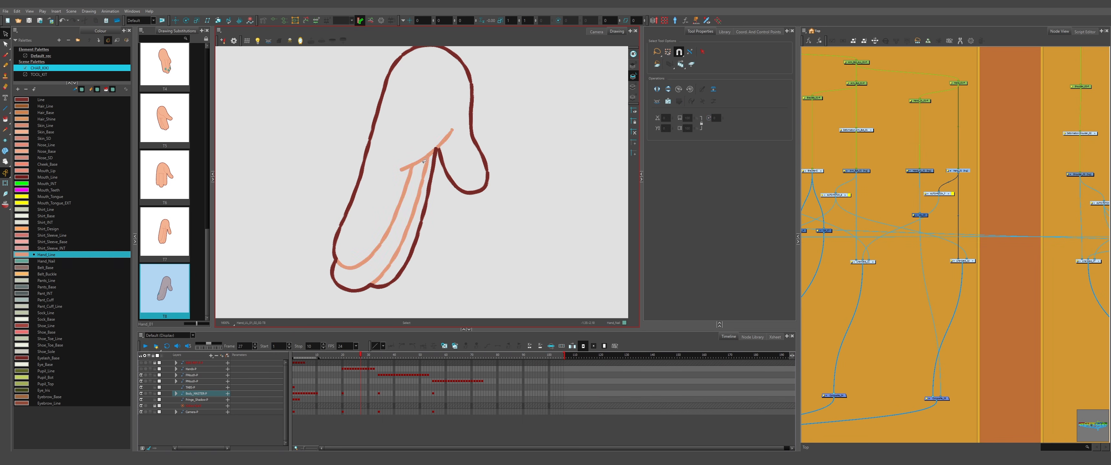
- Bring the palm crease of hand drawing T8 in front of its other strokes
left_click(442, 142)
scroll(428, 140, "up", 2)
left_click(702, 89)
key("ctrl+shift+Page_Up")
scroll(431, 142, "down", 2)
left_click(418, 134)
- Adjust the start and end tips of the stroke meeting the palm crease in hand drawing T8
scroll(444, 159, "up", 3)
left_click(444, 177)
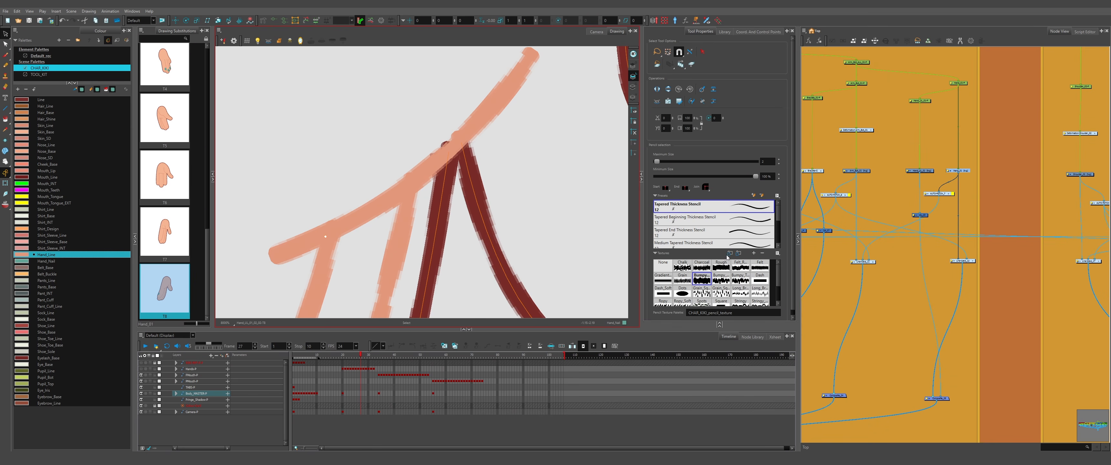
left_click(684, 188)
left_click(665, 188)
scroll(483, 168, "down", 4)
left_click(483, 168)
- Recolour the inner finger lines of hand drawing 9, the one with one extended finger, with Hand_Line
key("period")
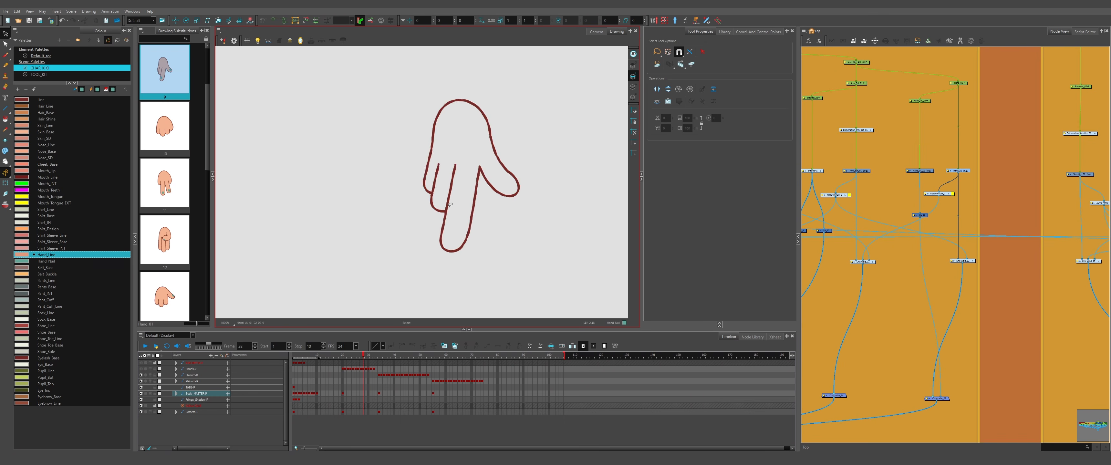
scroll(472, 194, "up", 2)
key("alt+t")
mouse_move(397, 186)
left_mouse_down()
mouse_move(426, 105)
mouse_move(400, 186)
left_mouse_up()
left_click(46, 254)
- Recolour the short lines between the fingers of hand drawing 10, the fist, with Hand_Line
key("period")
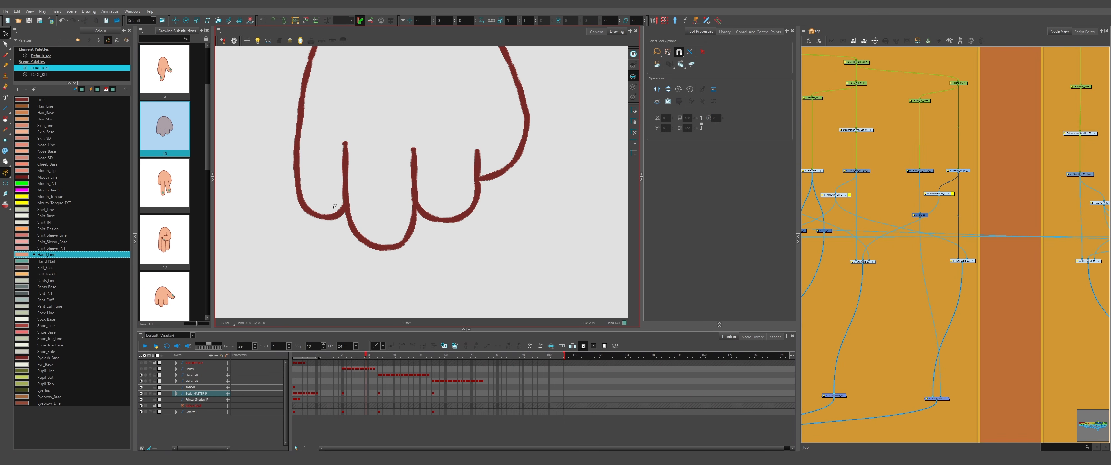
mouse_move(347, 204)
left_mouse_down()
mouse_move(365, 120)
mouse_move(345, 199)
left_mouse_up()
left_click(46, 255)
key("alt+s")
key("2")
- Recolour the inner lines of hand drawing 11, the two-finger pose, with Hand_Line
key("period")
key("1")
key("alt+t")
mouse_move(376, 228)
left_mouse_down()
mouse_move(368, 214)
mouse_move(389, 201)
mouse_move(362, 222)
left_mouse_up()
left_click(78, 257)
key("1")
key("1")
- Recolour the inner finger and thumb lines of hand drawing 12, the folded-thumb pose, with Hand_Line
key("period")
key("2")
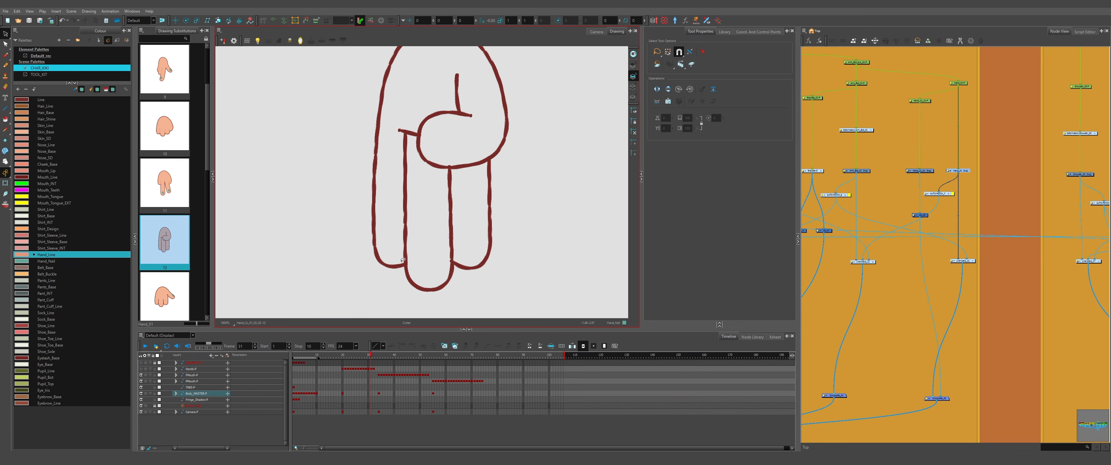
mouse_move(404, 262)
left_mouse_down()
mouse_move(486, 148)
mouse_move(403, 262)
mouse_move(457, 264)
mouse_move(395, 258)
left_mouse_up()
left_click(54, 256)
- Recolour the inner lines of hand drawing 13 with Hand_Line
key("period")
scroll(470, 233, "down", 4)
scroll(457, 195, "up", 5)
left_click(52, 255)
scroll(473, 197, "down", 3)
- Go back through the recoloured hand drawings and switch to the Camera view
key("comma")
key("comma")
key("comma")
key("comma")
key("comma")
key("comma")
key("comma")
key("comma")
left_click(596, 32)
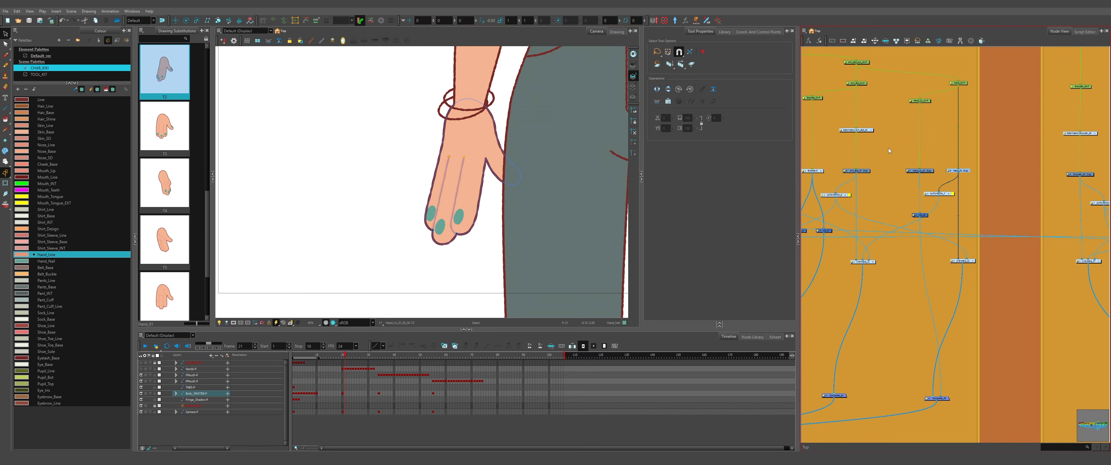
- Return to hand drawing T1 and examine its recoloured inner lines on the figure
key("Escape")
left_click_drag(432, 192, 400, 215)
key("comma")
key("comma")
key("comma")
key("comma")
scroll(938, 190, "up", 3)
scroll(441, 186, "up", 1)
left_click_drag(440, 186, 413, 206)
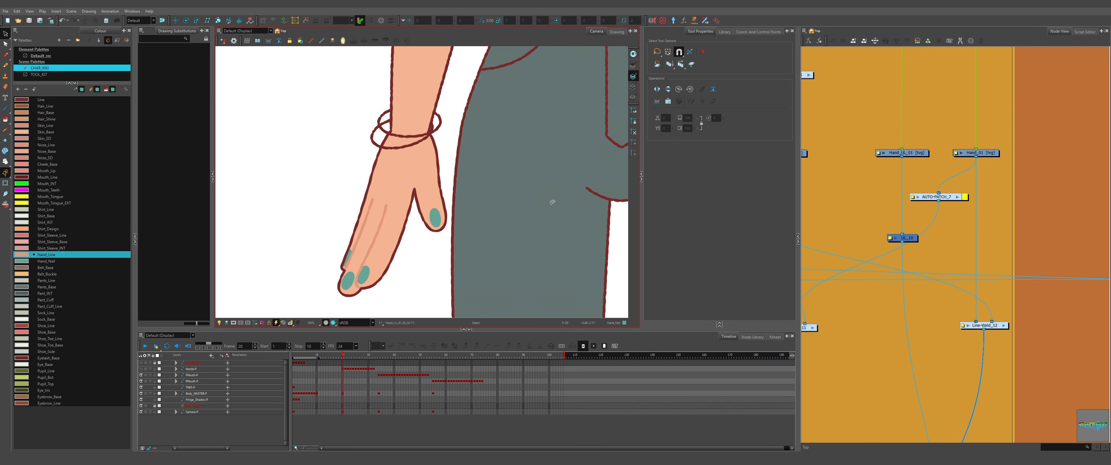
- Inspect the Hand_UL_01 and Hand_01 drawing nodes, ending with Hand_UL_01 selected
left_click(914, 153)
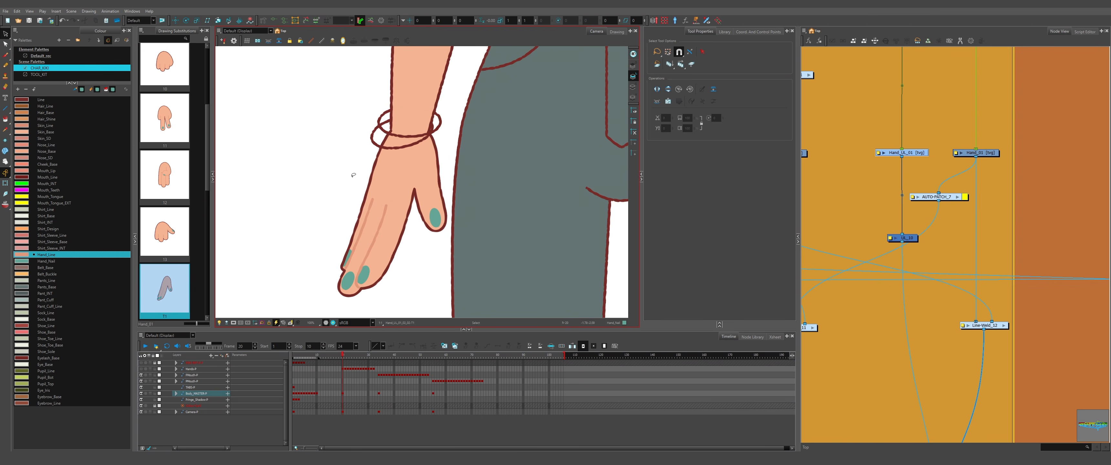
left_click(975, 154)
scroll(910, 149, "up", 3)
left_click_drag(911, 149, 915, 165)
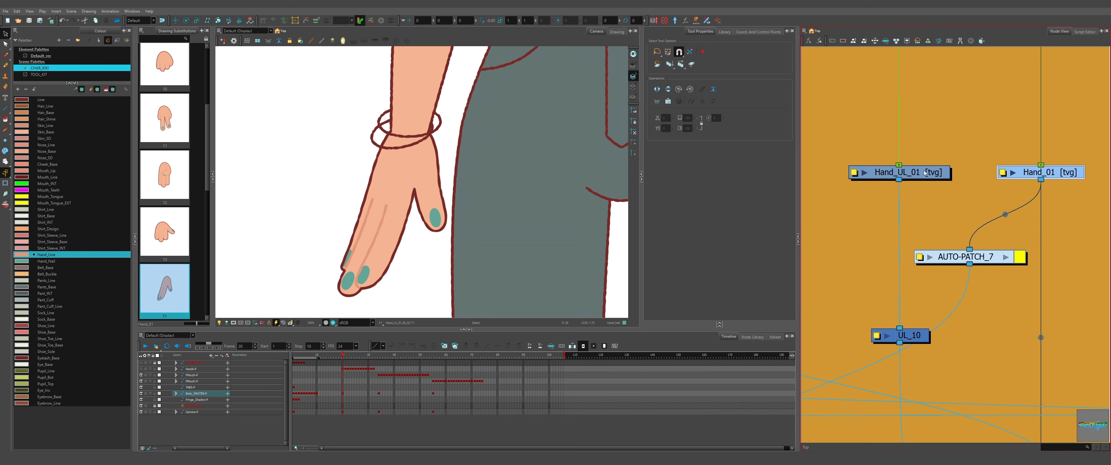
left_click(915, 171)
- Review the hand drawings up to T5 on the figure, and examine T5's line art in the Drawing view
scroll(357, 185, "down", 4)
key("period")
scroll(358, 184, "up", 3)
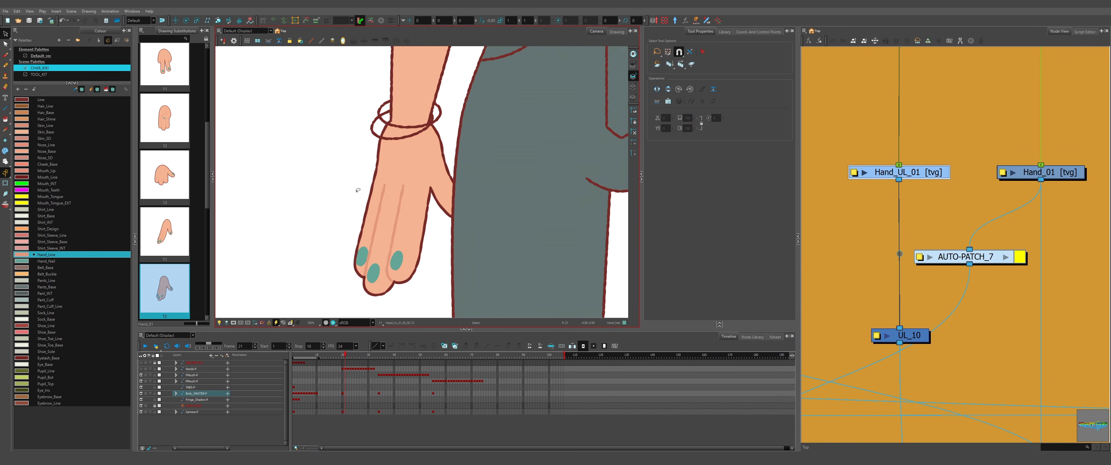
key("comma")
key("period")
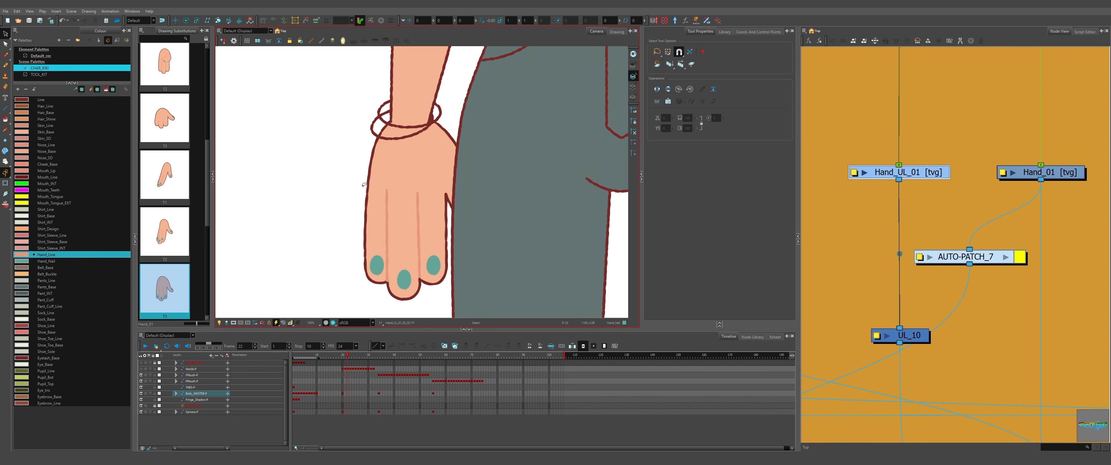
key("period")
key("period")
key("period")
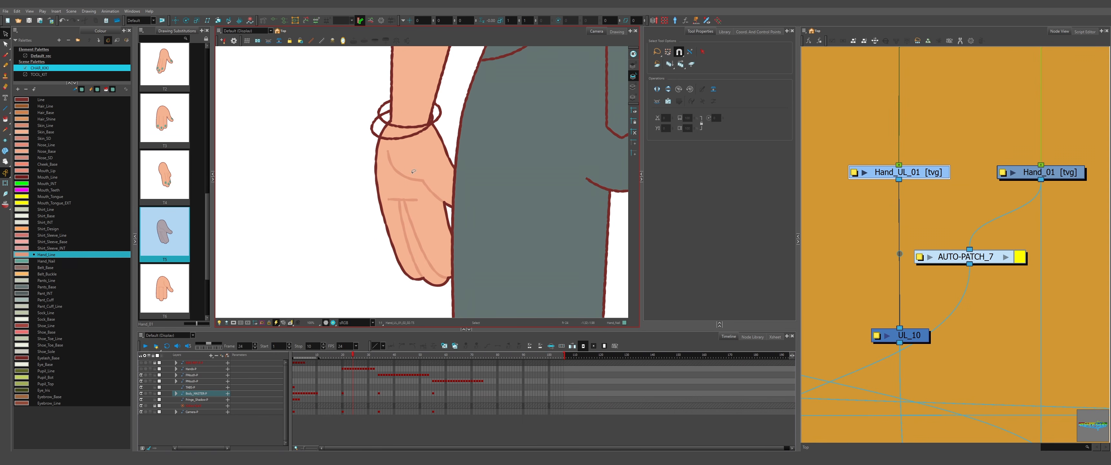
scroll(389, 154, "up", 1)
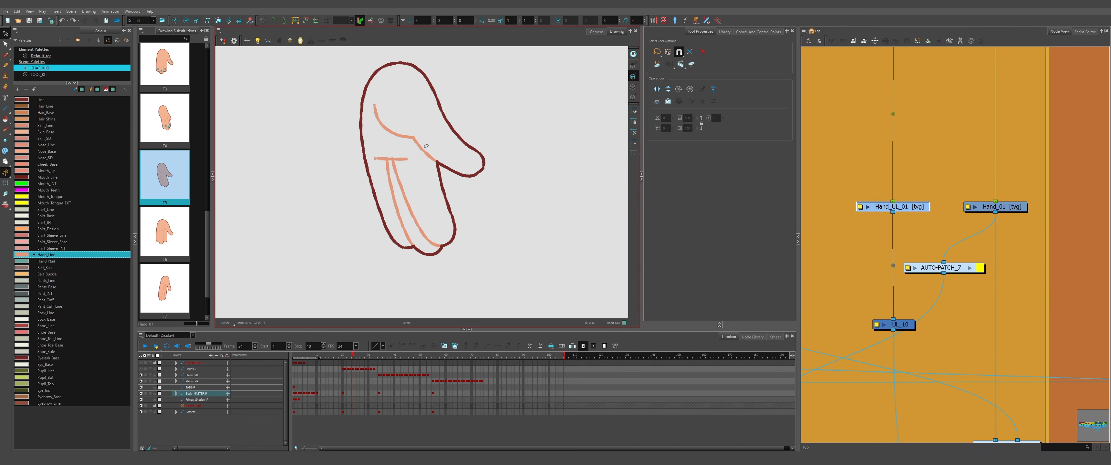
scroll(426, 146, "down", 2)
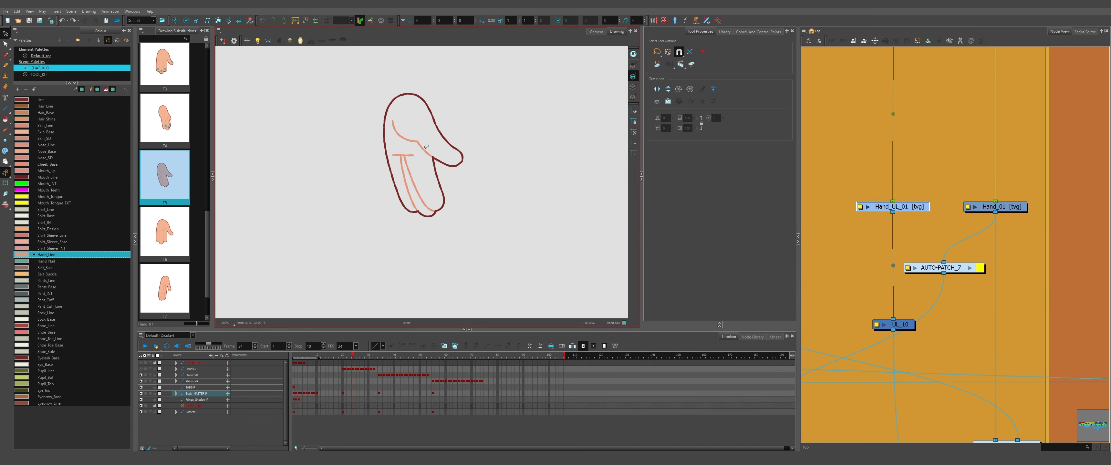
scroll(391, 140, "up", 2)
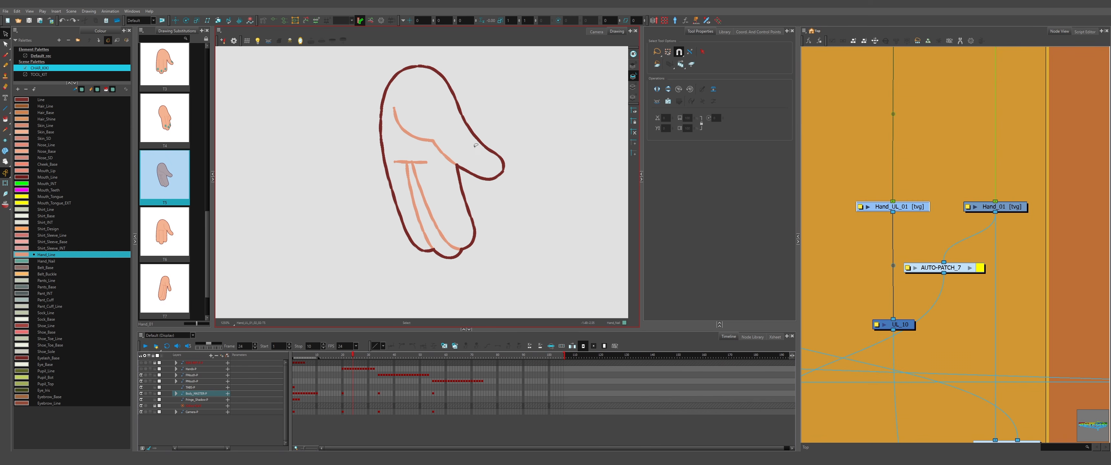
- Trace the UL_10 node's connection down to the Composite_25 node
left_click(870, 239)
left_click_drag(851, 182, 882, 351)
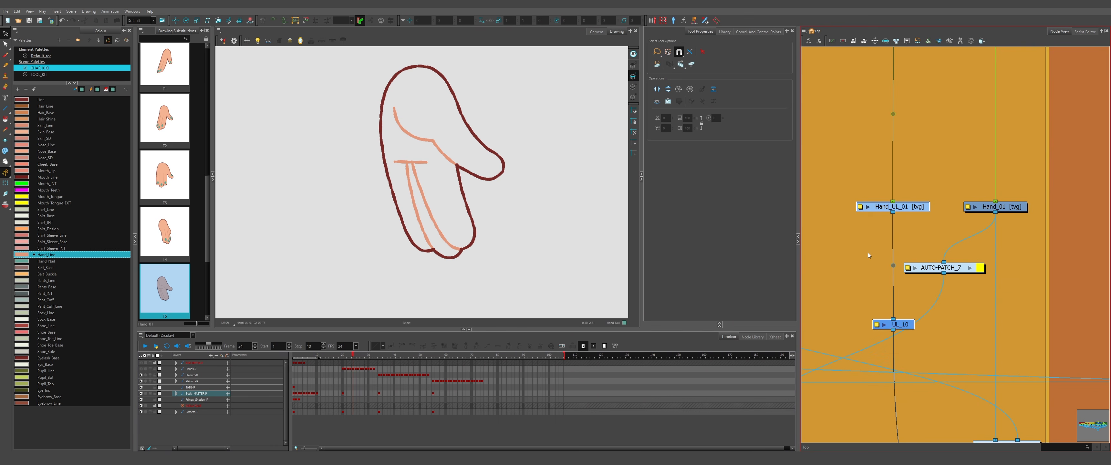
scroll(875, 241, "down", 3)
left_click_drag(904, 317, 906, 191)
scroll(907, 194, "up", 10)
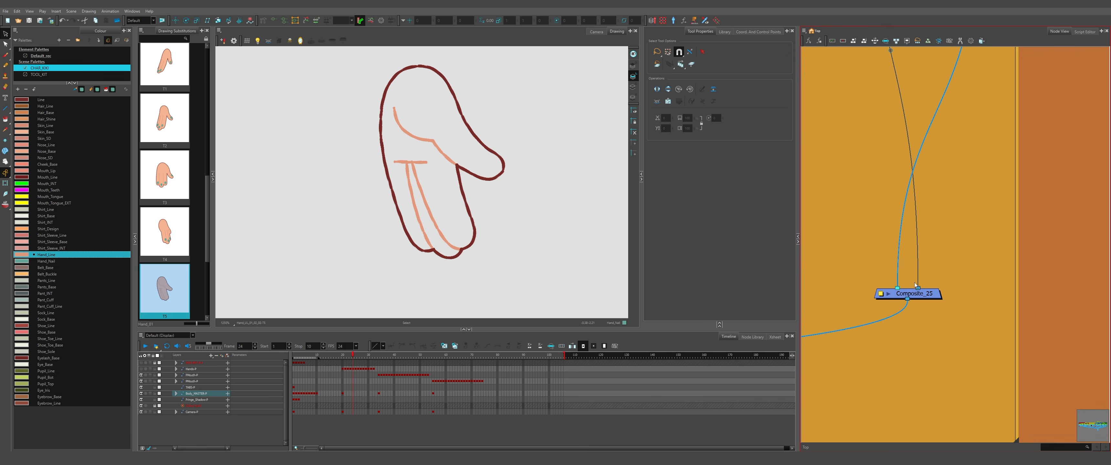
left_click(509, 181)
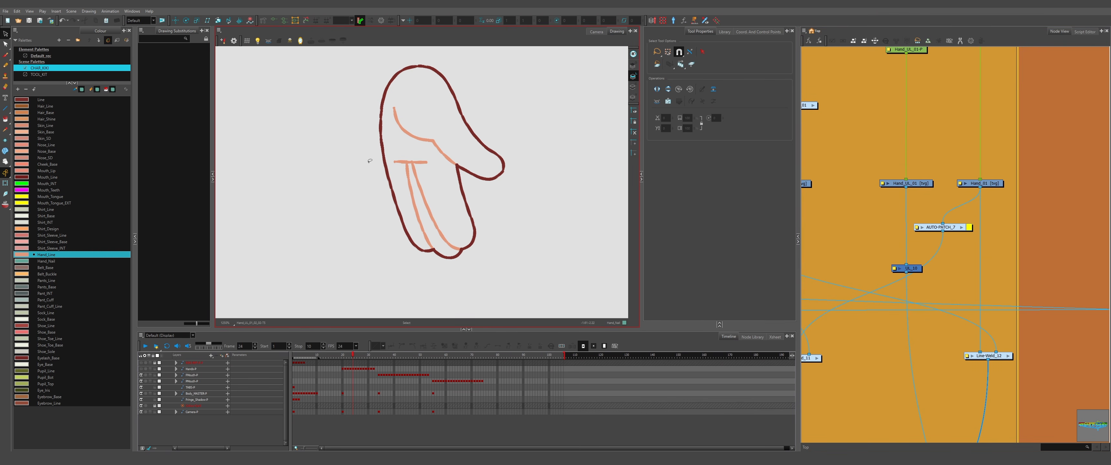
- Step through the hand drawings' line art to the hand with its thumb folded across the palm
mouse_move(370, 113)
left_mouse_down()
mouse_move(439, 151)
mouse_move(513, 328)
mouse_move(346, 106)
left_mouse_up()
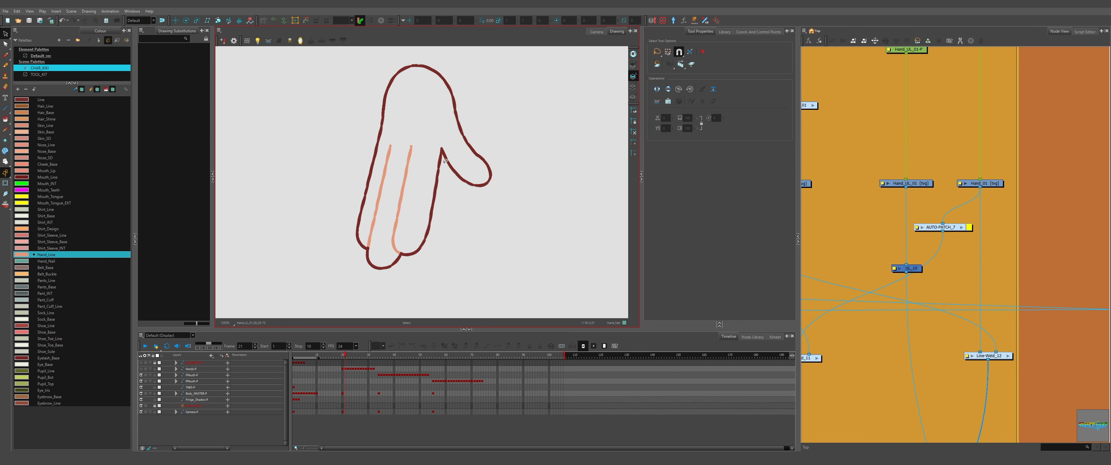
mouse_move(444, 164)
left_mouse_down()
mouse_move(481, 87)
mouse_move(532, 233)
mouse_move(460, 225)
left_mouse_up()
key("comma")
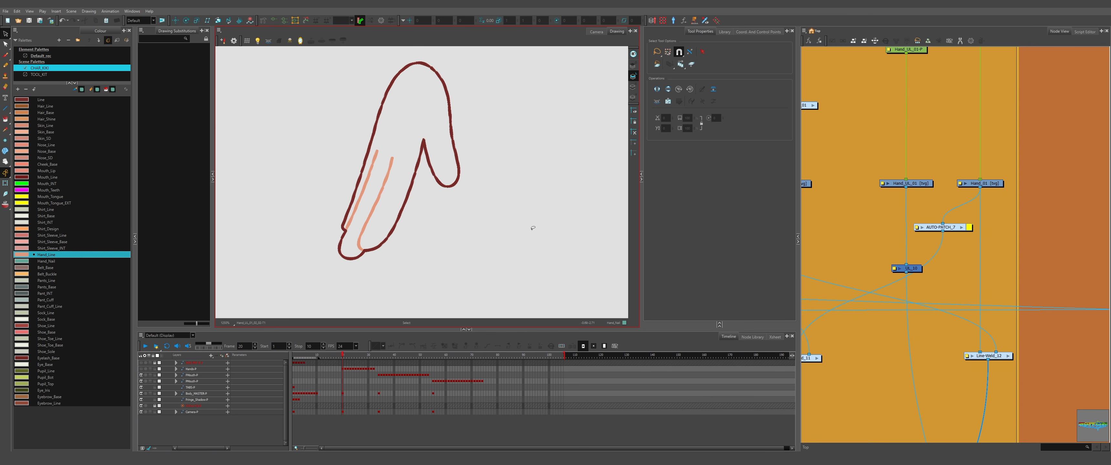
key("period")
key("period")
key("period")
key("period")
key("period")
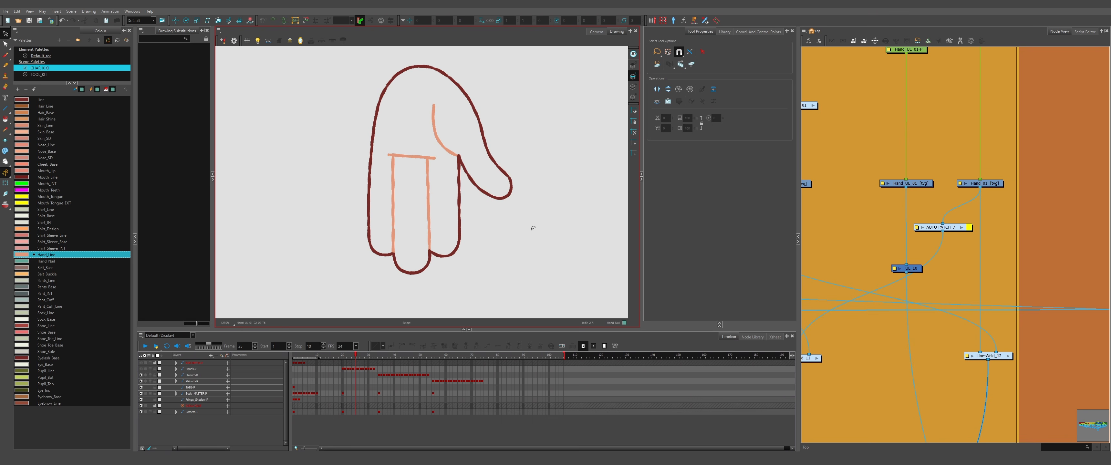
key("period")
key("period")
key("period")
key("period")
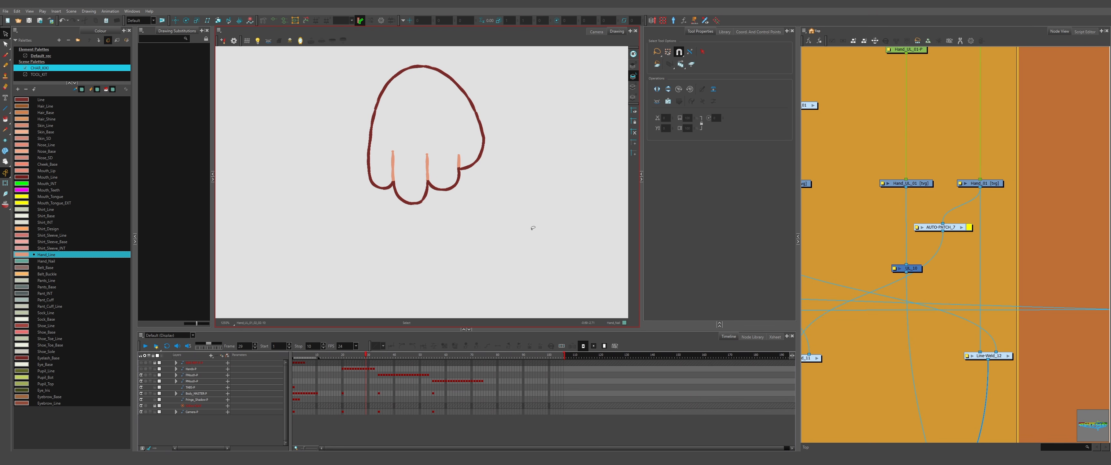
key("period")
key("period")
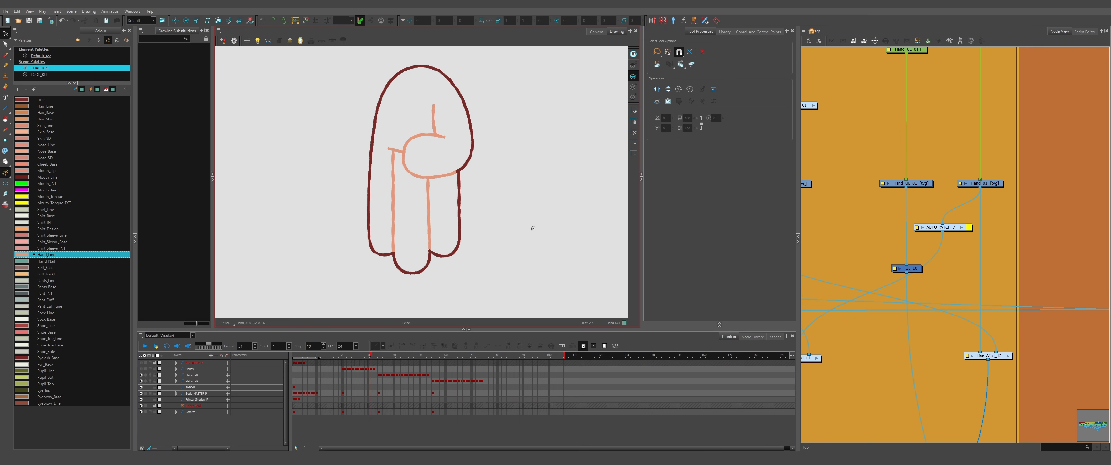
key("comma")
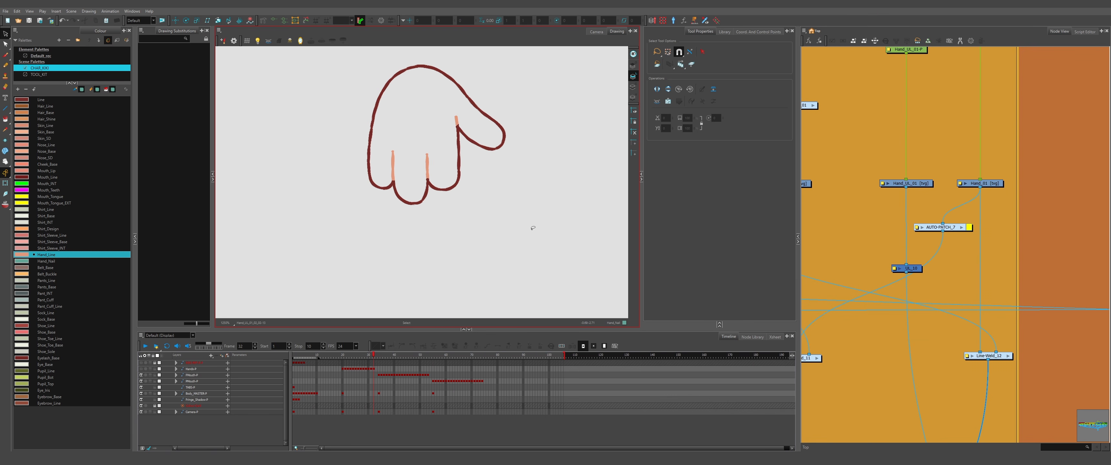
key("period")
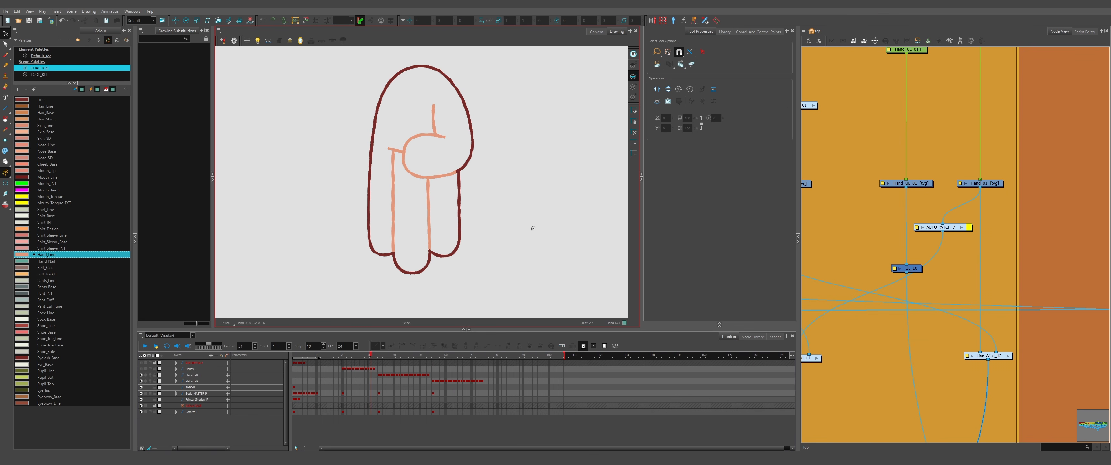
- Move the folded thumb's outline and its crease line from the line art to a separate art layer of the drawing
scroll(426, 157, "up", 2)
mouse_move(425, 158)
left_mouse_down()
mouse_move(417, 184)
mouse_move(433, 202)
left_mouse_up()
left_click(453, 229)
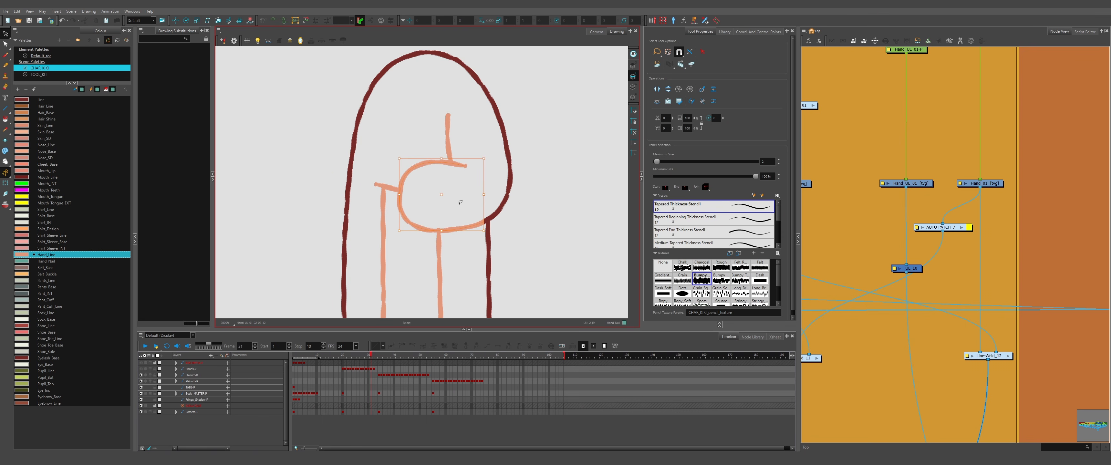
left_click(447, 143, "shift")
key("ctrl+x")
key("semicolon")
key("ctrl+v")
key("l")
left_click(525, 139)
- Check the separated thumb lines up close and on the figure in the Camera view
scroll(440, 229, "up", 6)
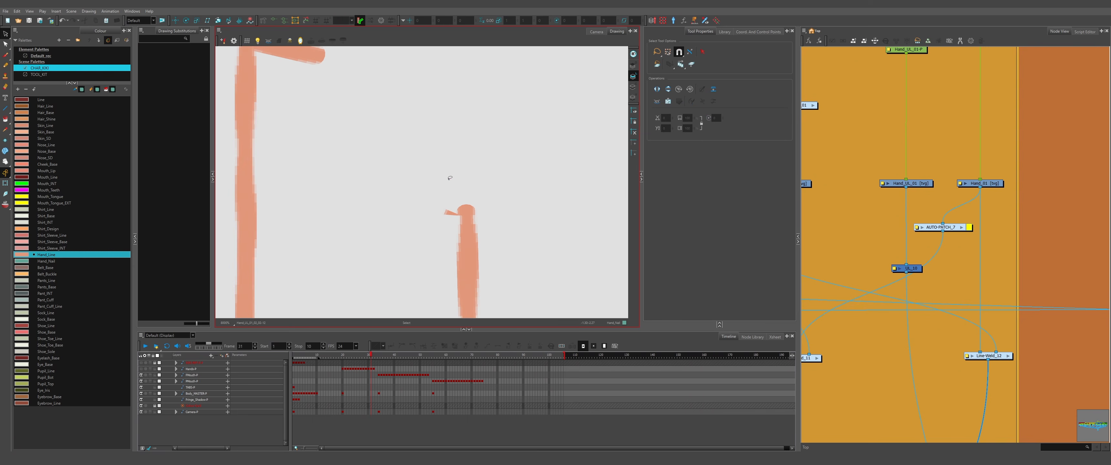
scroll(450, 179, "up", 5)
left_click(470, 241)
left_click(562, 168)
scroll(409, 173, "down", 10)
scroll(446, 179, "up", 1)
key("semicolon")
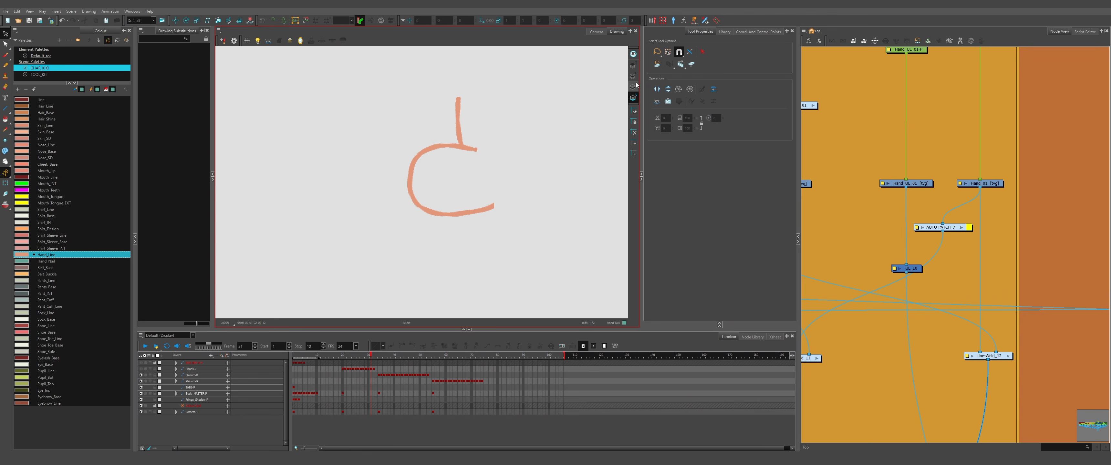
left_click(597, 32)
scroll(451, 194, "up", 3)
left_click(486, 199)
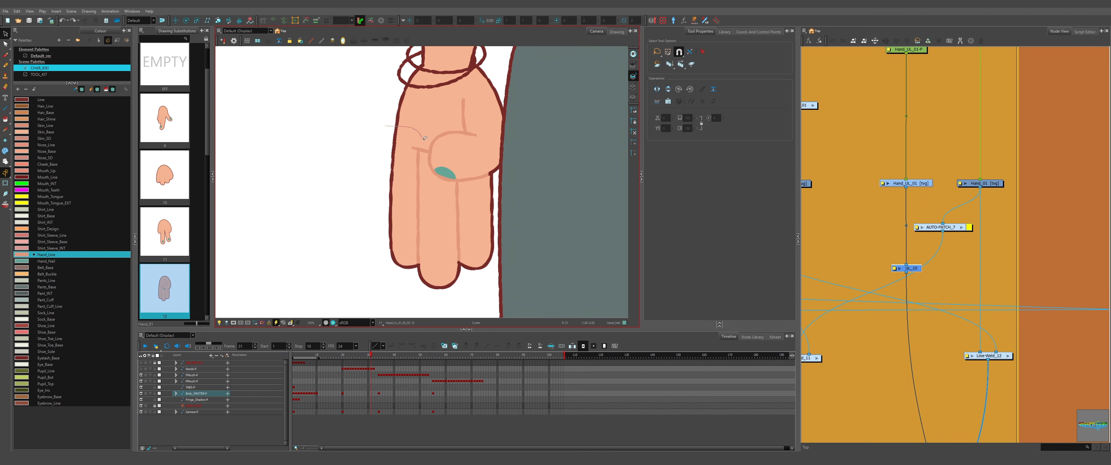
scroll(360, 55, "down", 1)
scroll(391, 127, "up", 1)
left_click(381, 129)
- Try to draw a dividing stroke across the upper part of the hand in the Drawing view
left_click(617, 32)
mouse_move(442, 199)
left_mouse_down()
mouse_move(494, 221)
mouse_move(441, 211)
left_mouse_up()
left_click(5, 119)
left_click(26, 161)
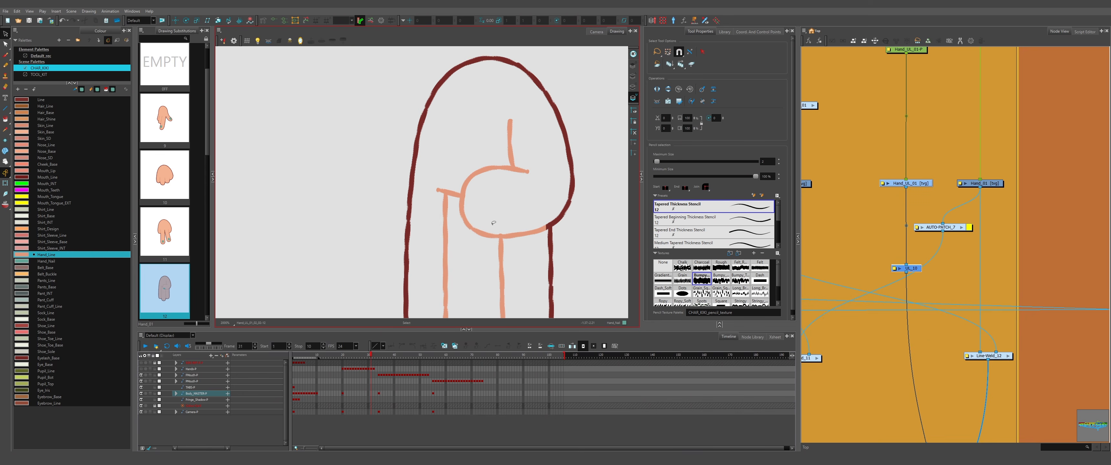
mouse_move(458, 140)
left_mouse_down()
mouse_move(401, 142)
mouse_move(492, 143)
left_mouse_up()
scroll(493, 139, "down", 1)
key("k")
scroll(469, 177, "up", 2)
scroll(433, 202, "down", 2)
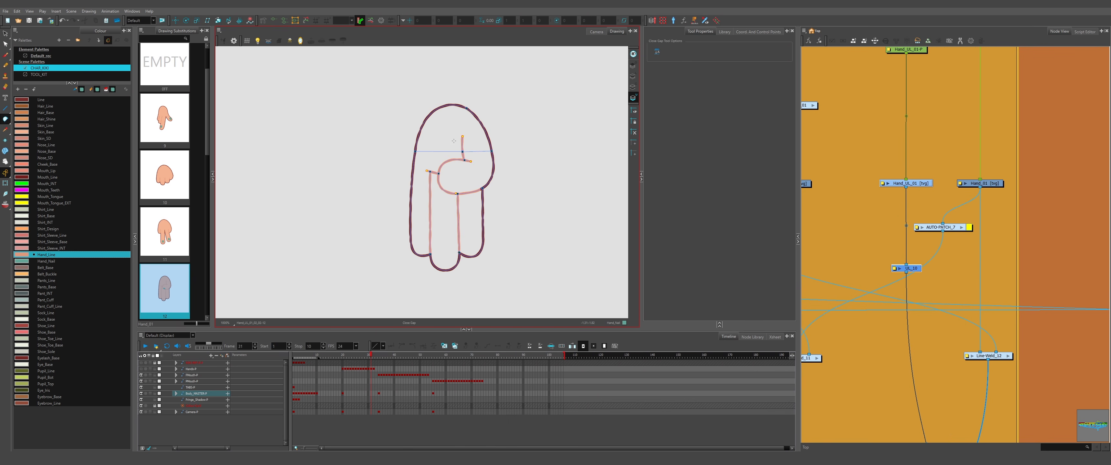
scroll(455, 140, "up", 3)
key("ctrl+z")
key("ctrl+z")
scroll(502, 112, "down", 2)
- Paint the hand's enclosed area with the Skin_Base colour, and switch to the line art
left_click(5, 119)
left_click(25, 120)
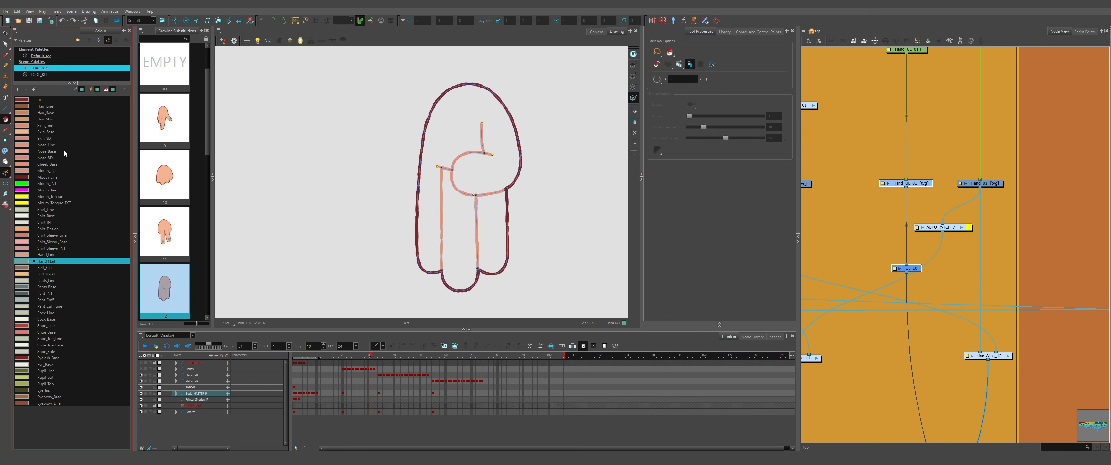
left_click(54, 132)
left_click_drag(494, 229, 431, 216)
left_click(632, 76)
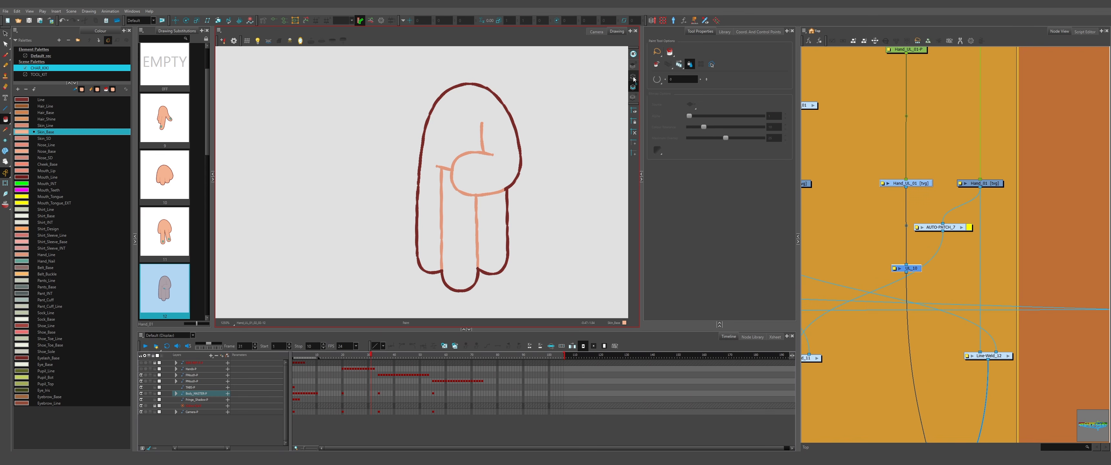
- Try to close the thumb shape with an invisible stroke from its crease line to the hand's outline
scroll(467, 158, "up", 2)
scroll(451, 198, "down", 2)
scroll(444, 146, "up", 2)
left_click(5, 119)
left_click(29, 157)
left_click_drag(498, 130, 542, 128)
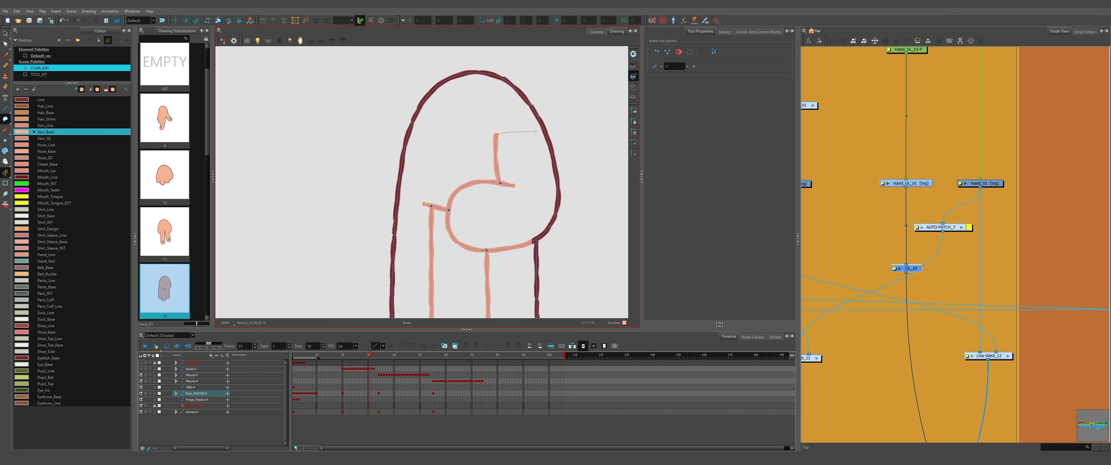
scroll(513, 127, "up", 5)
key("ctrl+z")
scroll(413, 114, "down", 1)
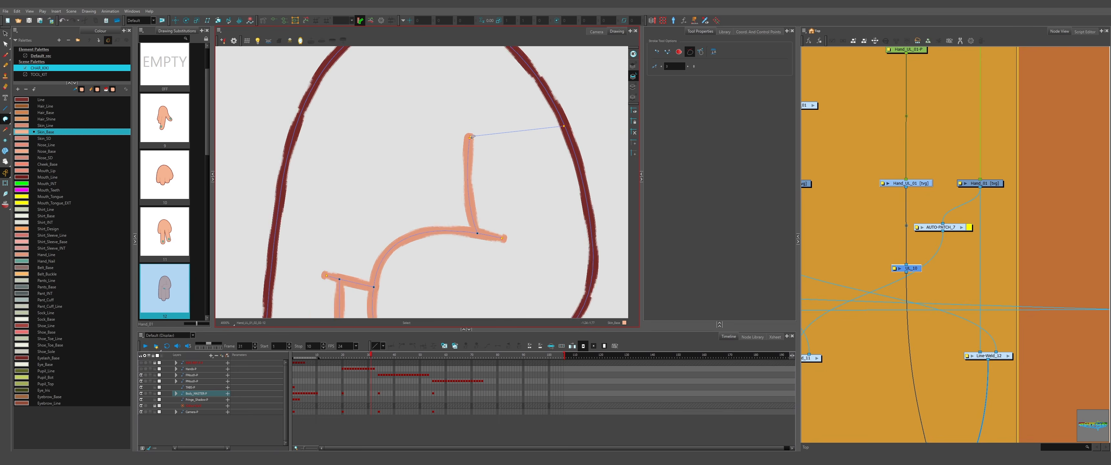
left_click(690, 52)
left_click_drag(450, 139, 570, 129)
key("ctrl+z")
- Draw an invisible stroke from the upper end of the thumb's crease to the hand's outline, closing the thumb shape
left_click(667, 52)
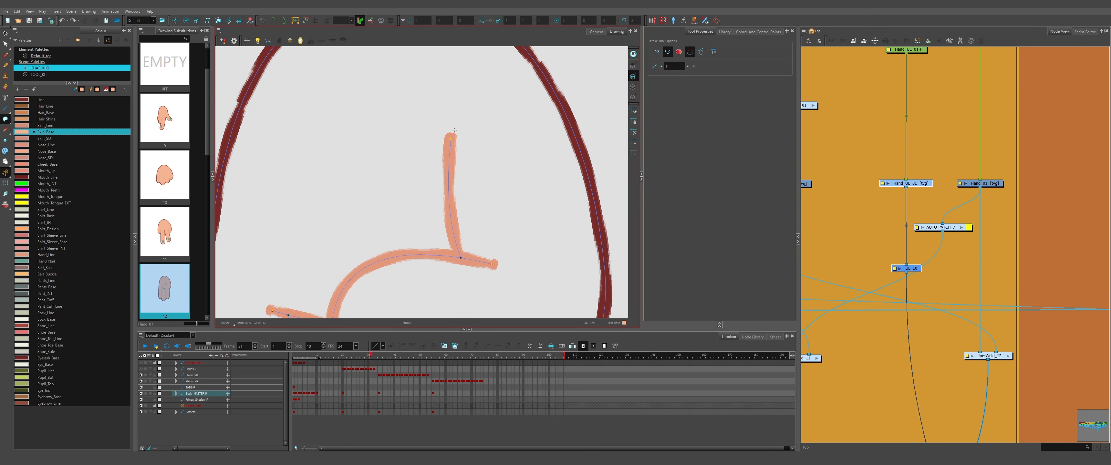
left_click_drag(451, 139, 571, 131)
scroll(491, 90, "down", 4)
scroll(474, 108, "down", 4)
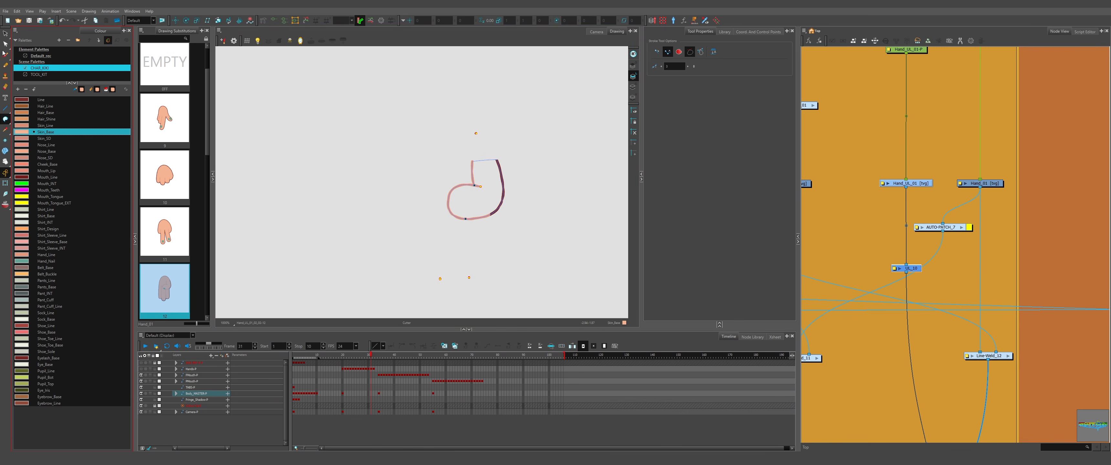
- Delete the leftover pieces around the thumb shape, and clear the unneeded fill on the colour art
key("alt+s")
key("Delete")
scroll(485, 170, "up", 3)
left_click(632, 87)
key("Delete")
scroll(490, 114, "up", 3)
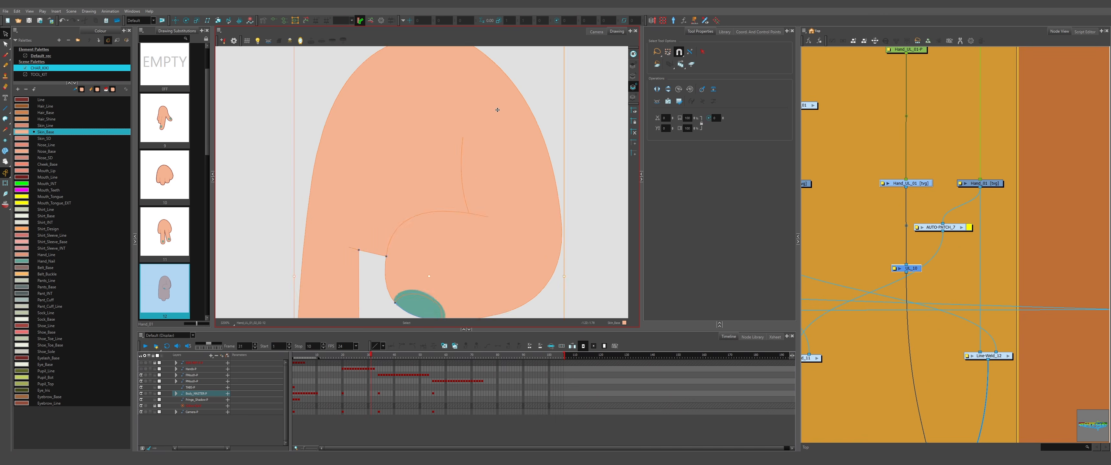
- Divide the thumb's colour area from the hand with a stroke at the crease's upper end, and return to the Camera view
key("l")
key("l")
key("alt+v")
left_click_drag(468, 133, 543, 128)
scroll(284, 175, "down", 2)
key("alt+t")
left_click_drag(282, 227, 320, 224)
left_click(597, 32)
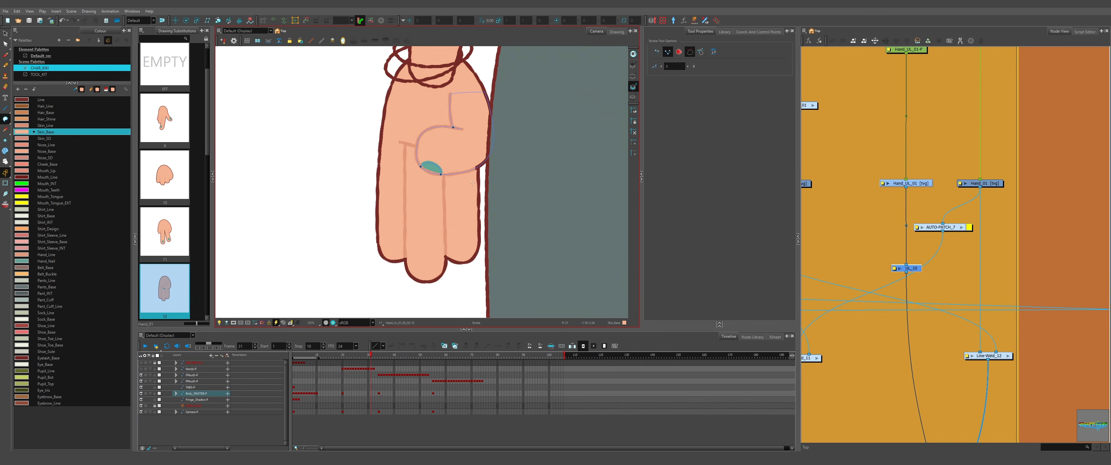
- Select the hand layer on the figure to examine how the thumb is separated from it
key("shift+t")
left_click(465, 174)
key("Escape")
left_click(465, 174)
key("Escape")
left_click_drag(465, 174, 439, 198)
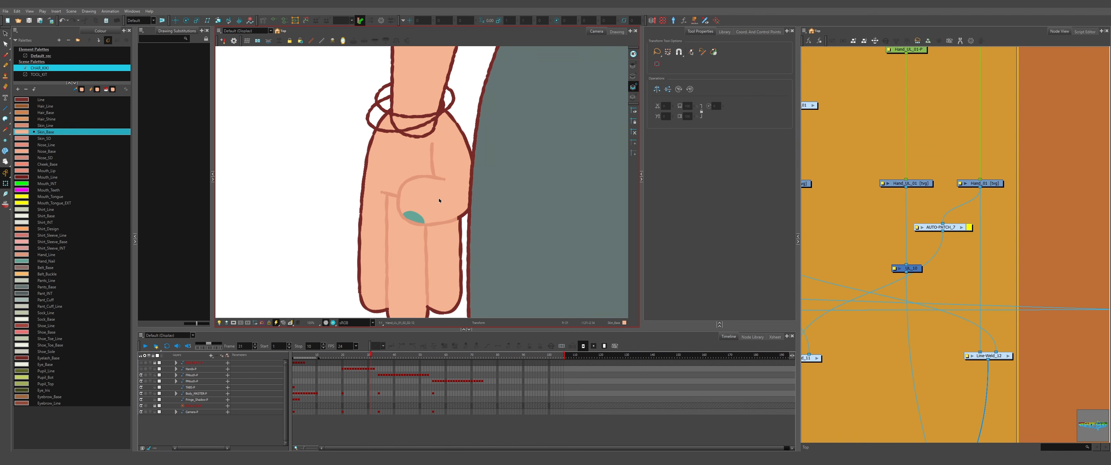
left_click(439, 199)
scroll(436, 211, "down", 1)
scroll(417, 227, "up", 1)
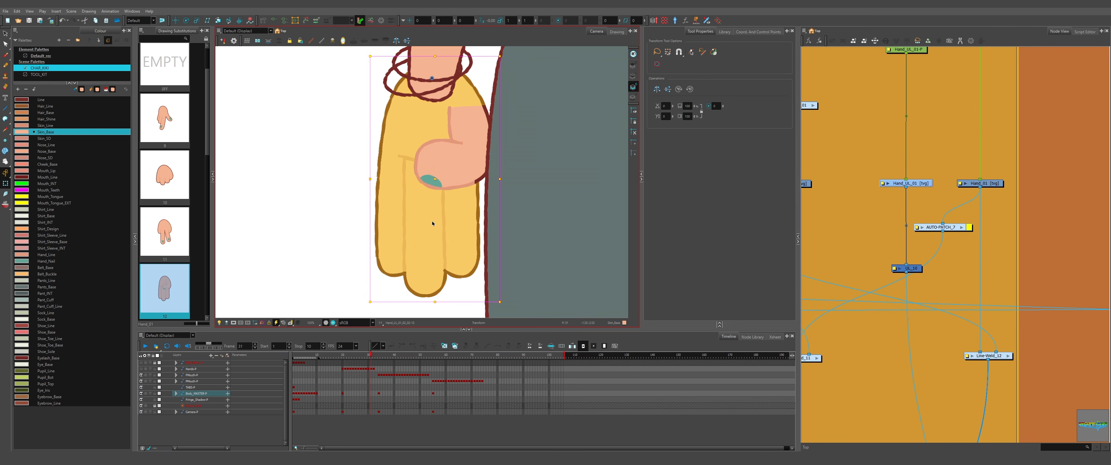
- Add a drawing node named PROP beside the hand nodes and connect it to the hand's composite
left_click(1047, 273)
scroll(1046, 272, "down", 2)
left_click_drag(929, 287, 927, 266)
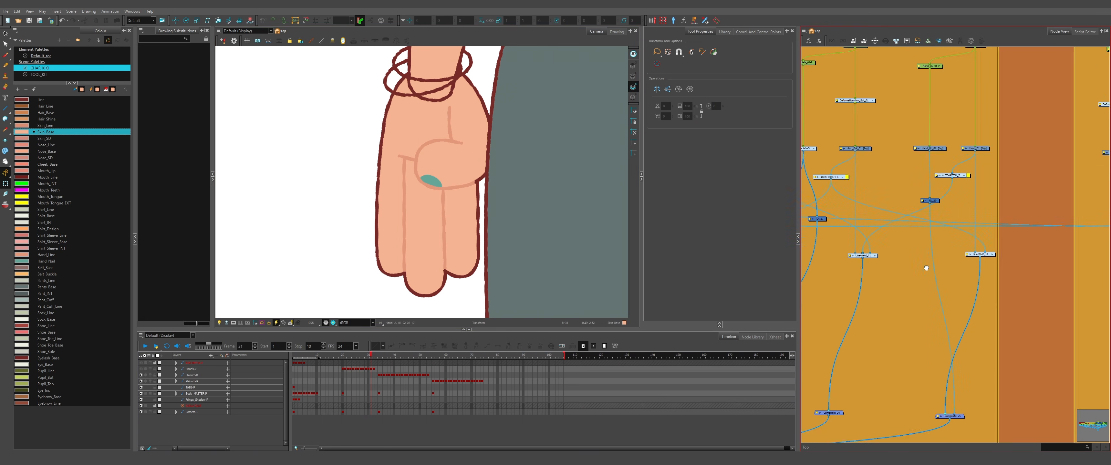
mouse_move(1021, 347)
left_mouse_down()
mouse_move(980, 259)
mouse_move(931, 302)
mouse_move(892, 376)
left_mouse_up()
scroll(966, 276, "up", 2)
left_click(963, 253)
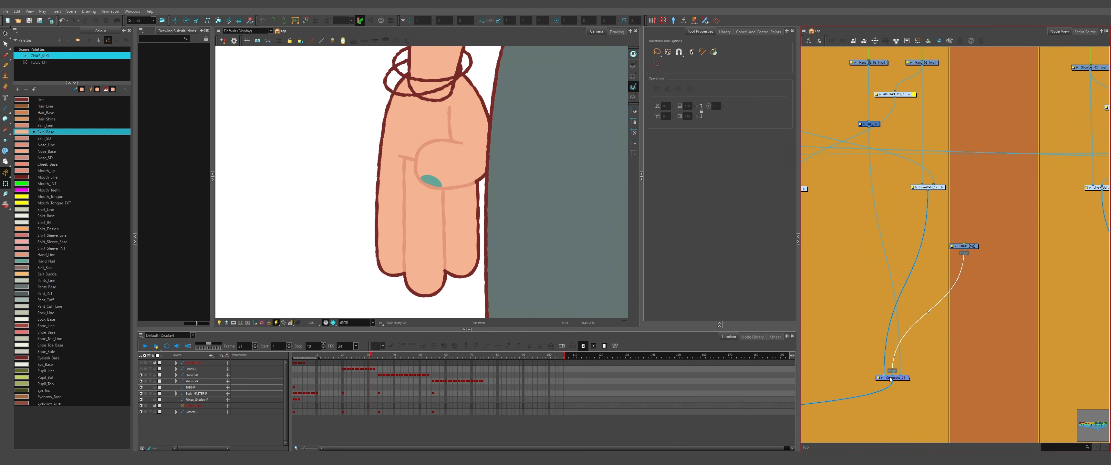
- Add a parent peg to the PROP drawing and connect it to the hand's peg above
scroll(972, 244, "down", 2)
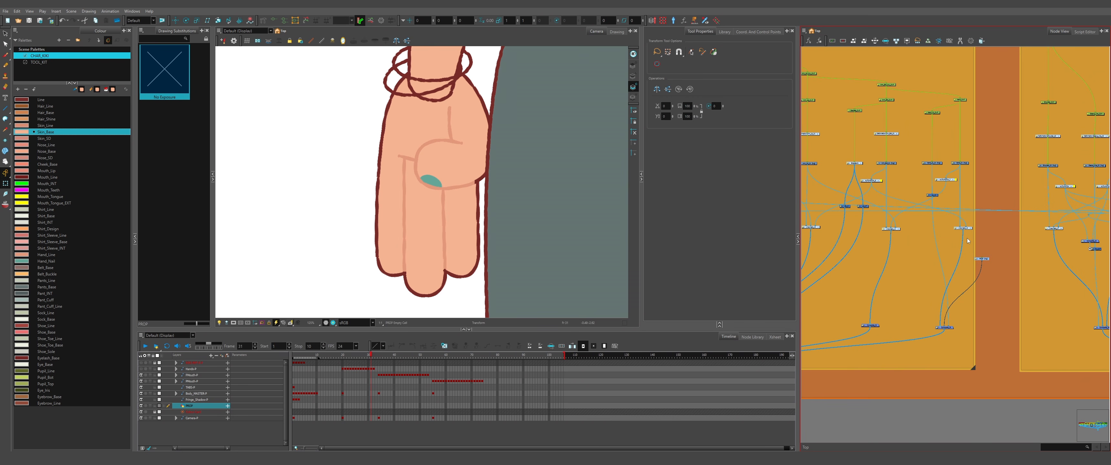
scroll(967, 238, "up", 3)
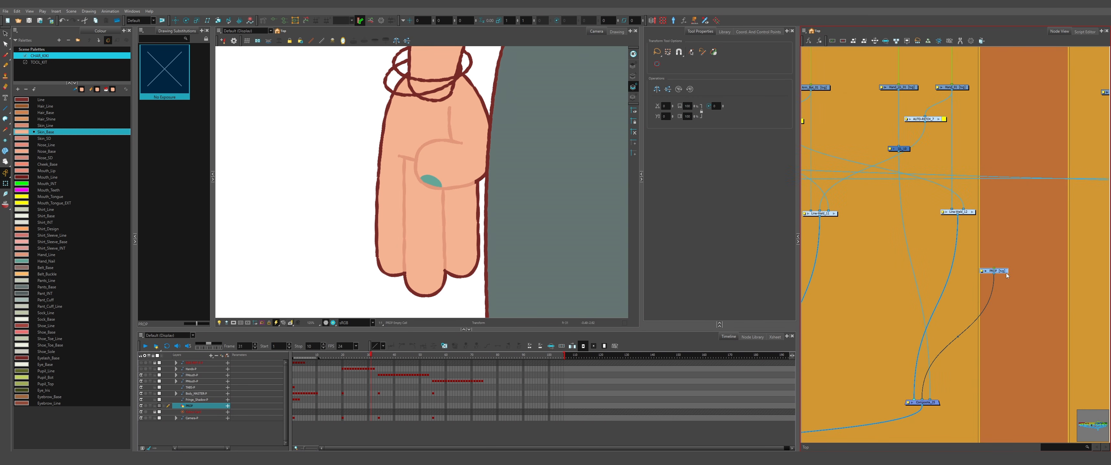
left_click_drag(1002, 276, 993, 357)
key("ctrl+p")
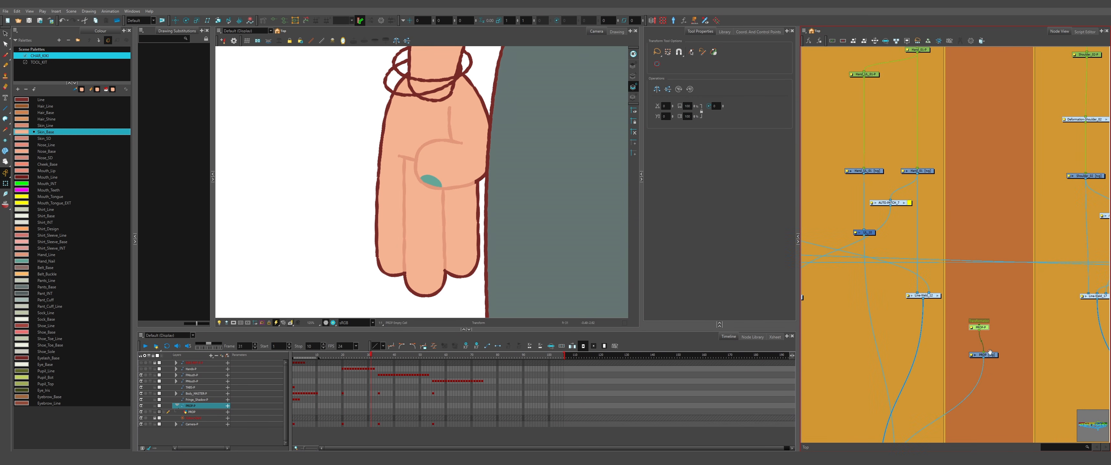
left_click(985, 319)
left_click_drag(980, 325, 935, 178)
- Draw a straight diagonal prop across the hand and thumb on the PROP drawing with the Line colour
left_click(5, 108)
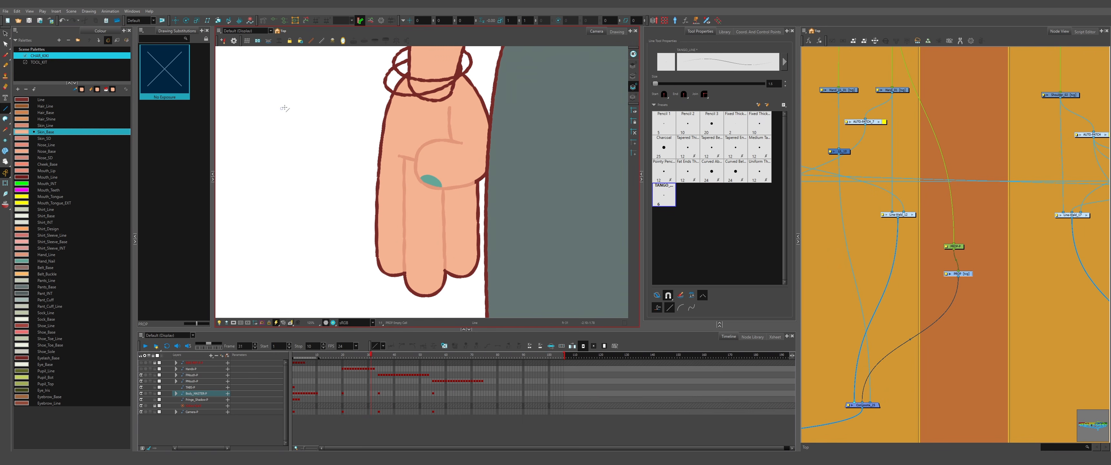
left_click(33, 101)
left_click_drag(306, 94, 516, 182)
key("shift+t")
key("Escape")
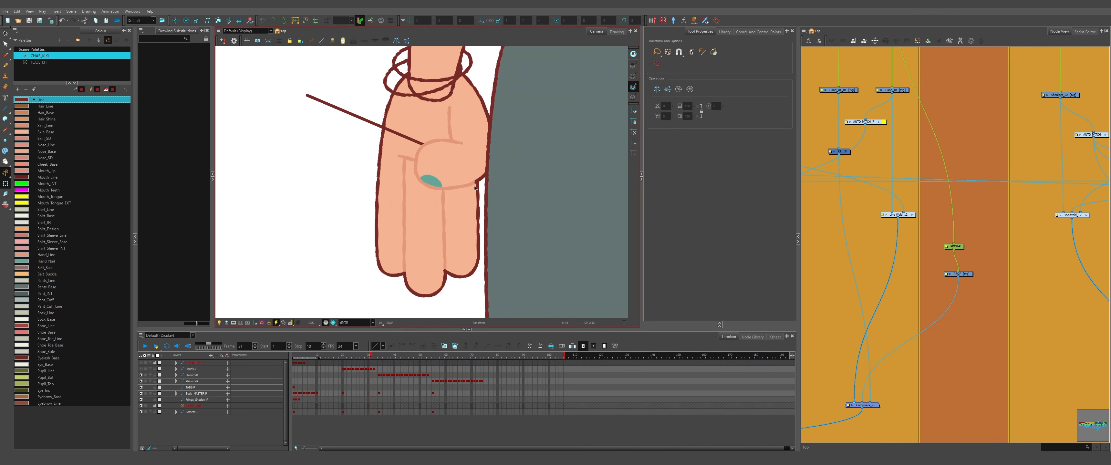
- Examine the layering of the prop line between hand and thumb, along with the hand's node connections
scroll(513, 193, "down", 2)
scroll(477, 139, "up", 3)
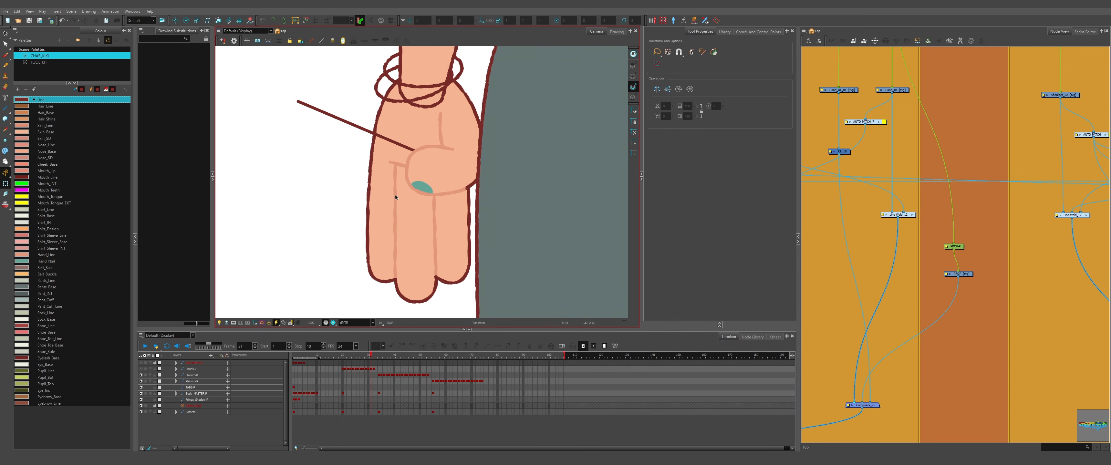
scroll(396, 197, "up", 2)
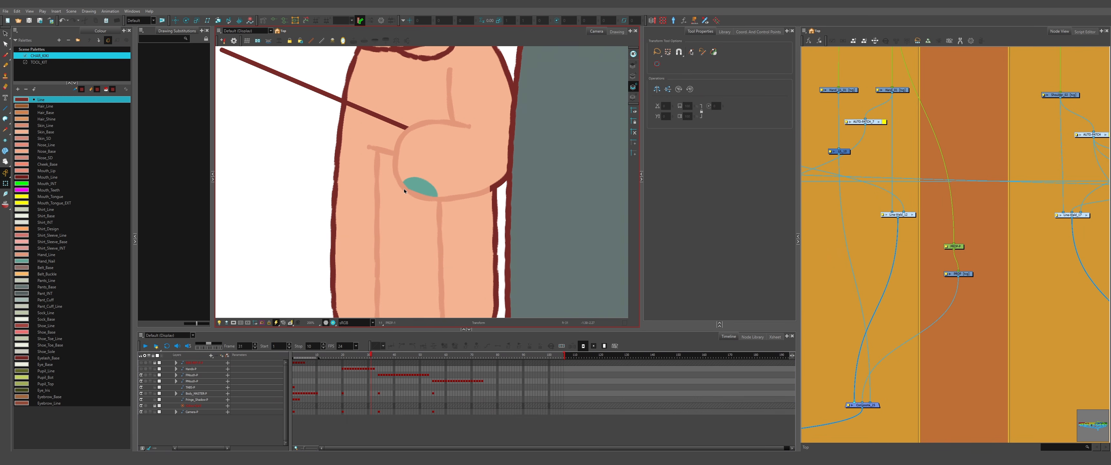
scroll(940, 259, "down", 2)
scroll(852, 123, "up", 2)
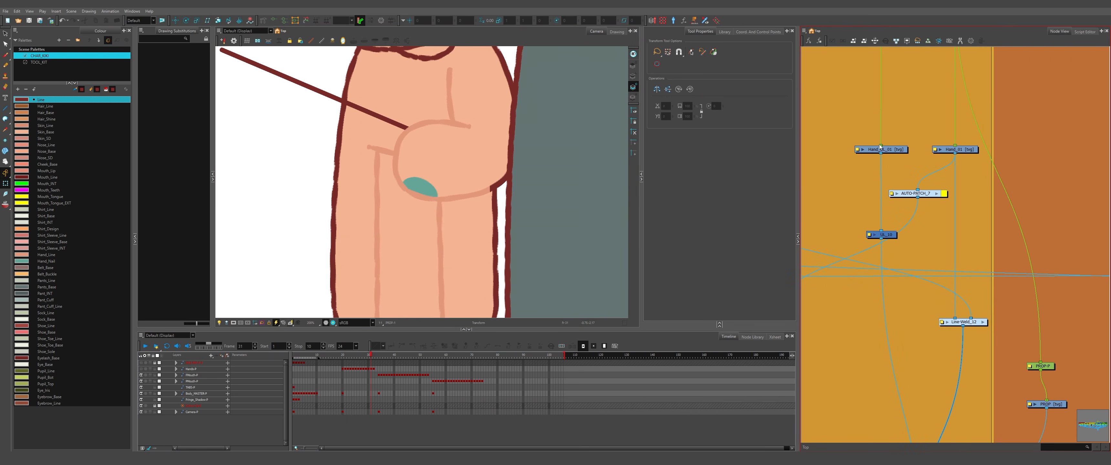
scroll(381, 153, "down", 2)
scroll(381, 153, "up", 1)
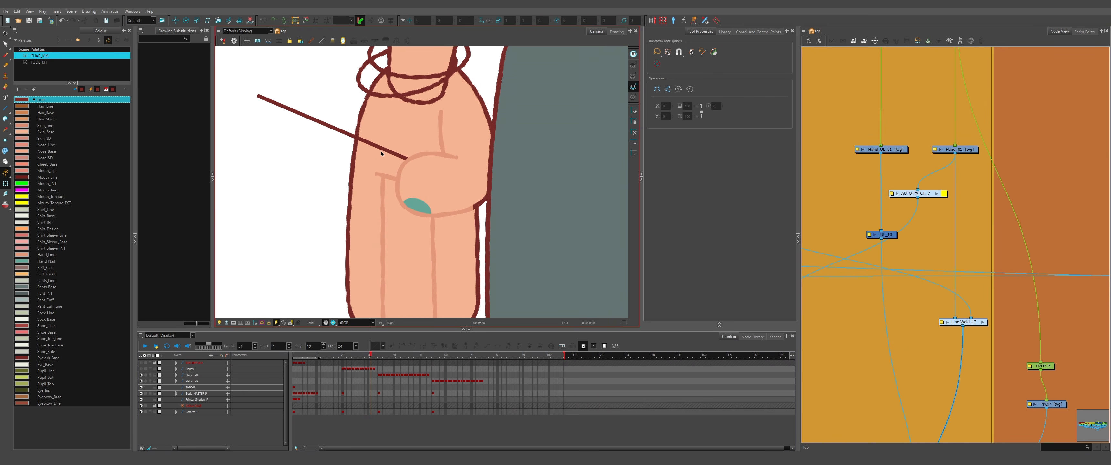
scroll(405, 227, "down", 1)
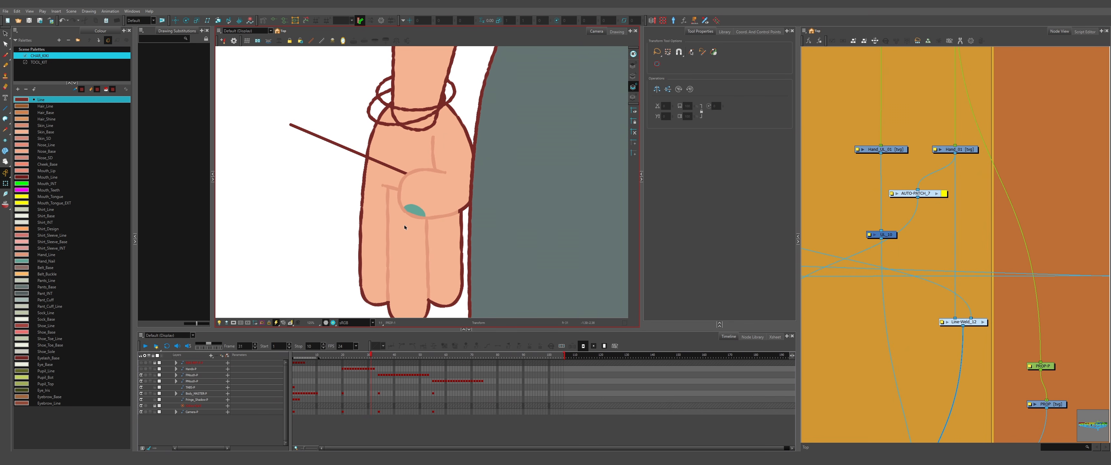
- Check the hand drawing up close where the thumb overlaps the end of the prop line
scroll(395, 164, "up", 2)
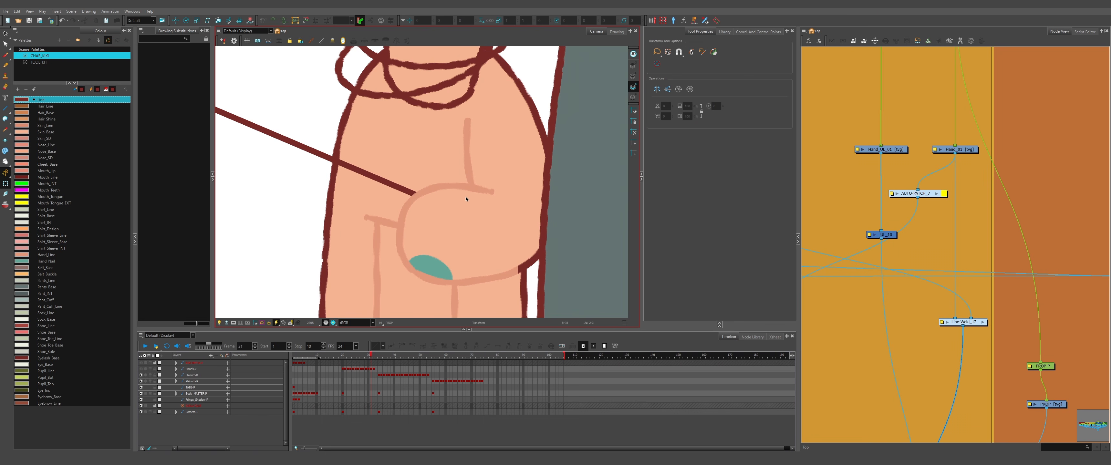
scroll(489, 175, "down", 3)
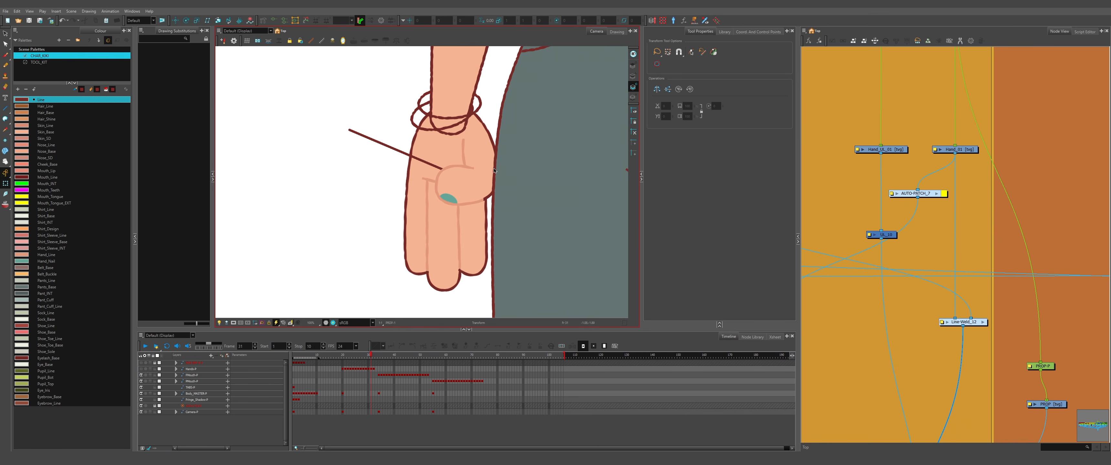
scroll(413, 178, "up", 2)
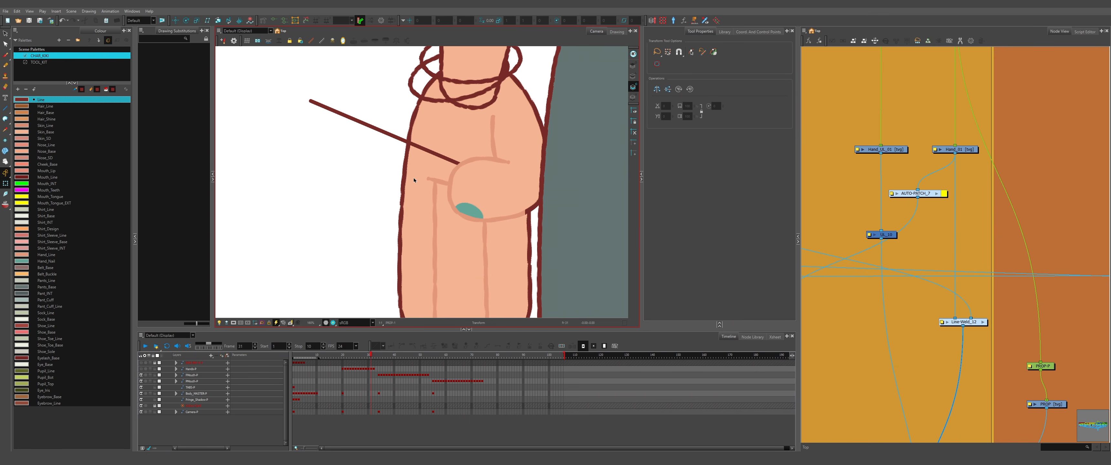
scroll(416, 218, "down", 2)
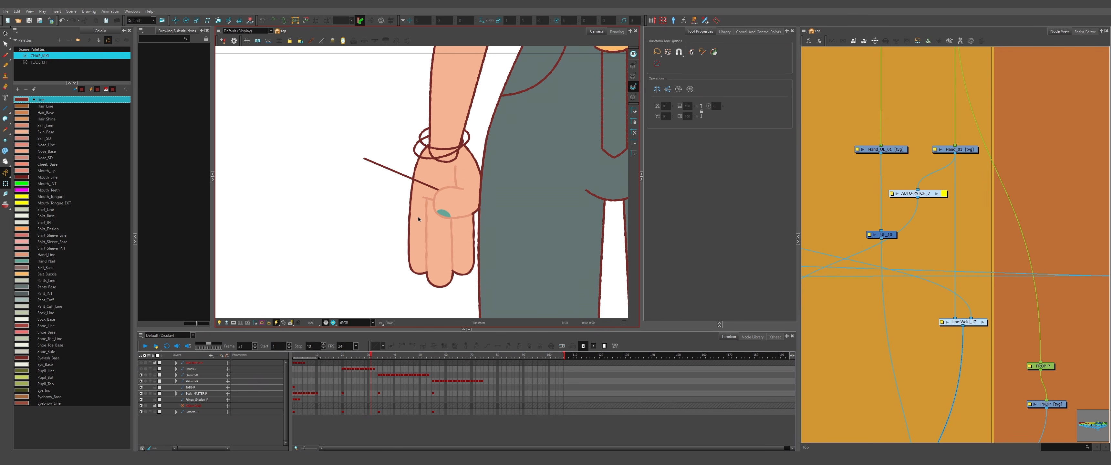
left_click(418, 217)
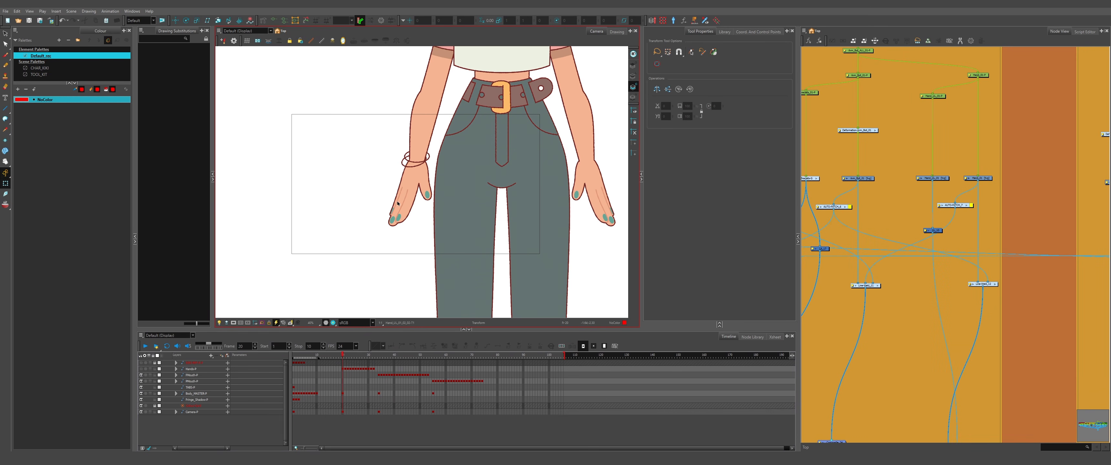
- Go to the first mouth reference frame and disconnect the Hands reference drawing from its composite in the top-level node network
left_click(379, 356)
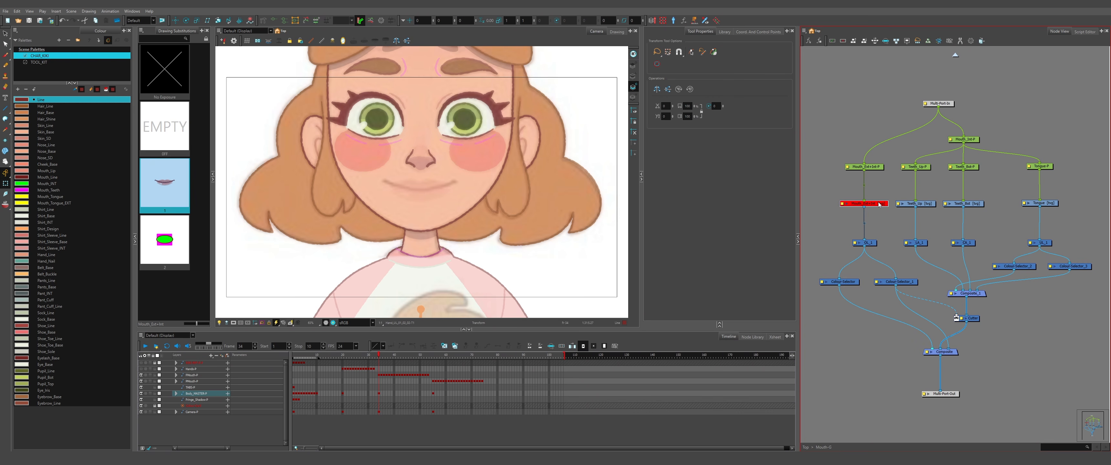
left_click(878, 204)
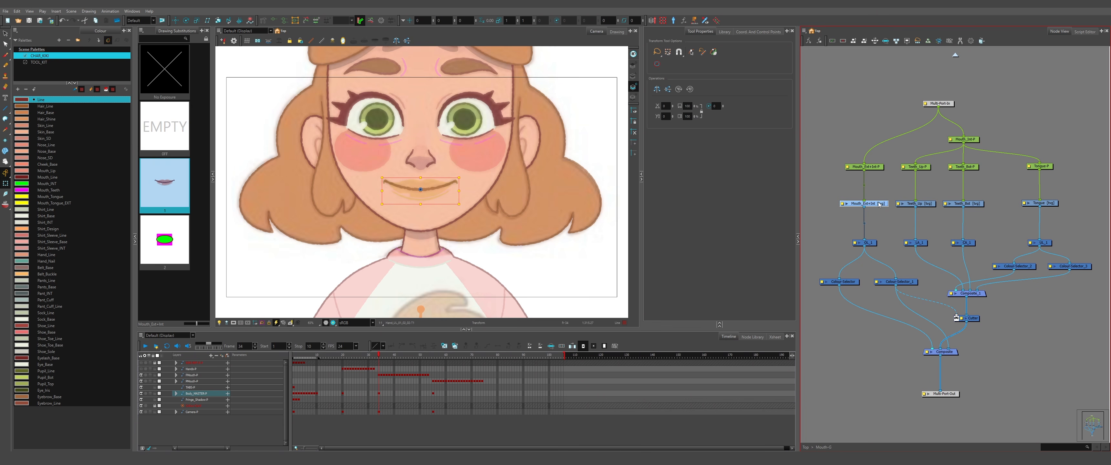
left_click(896, 233)
key("ctrl+shift+e")
scroll(959, 296, "down", 8)
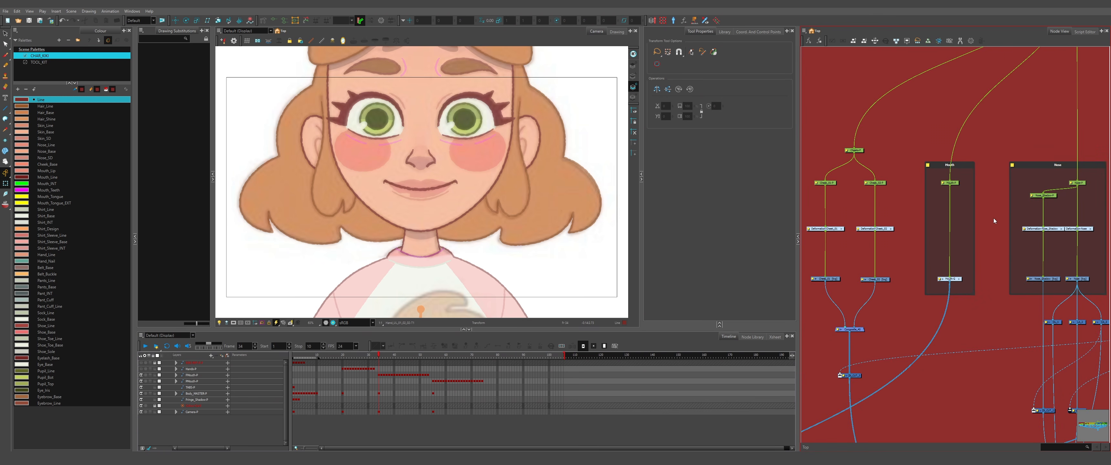
scroll(945, 177, "down", 3)
left_click_drag(1019, 266, 831, 233)
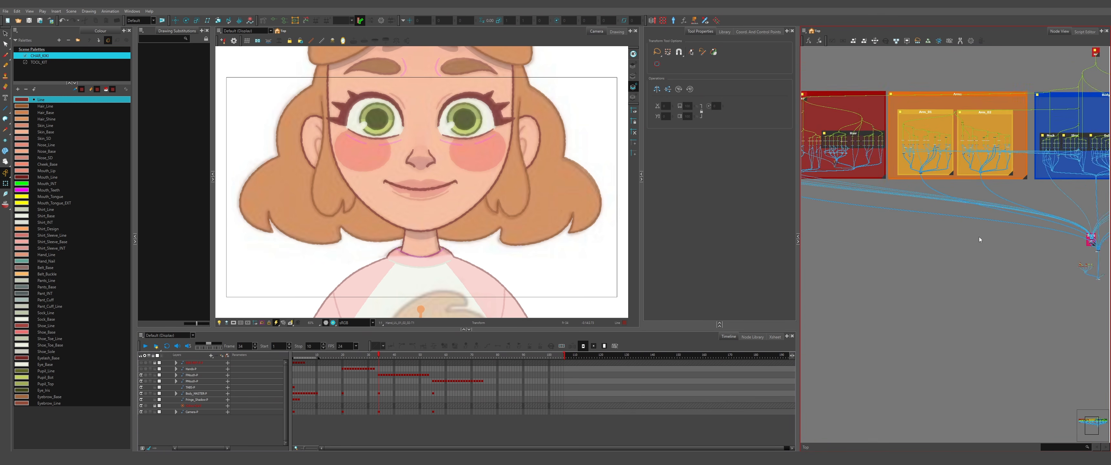
scroll(979, 238, "up", 4)
left_click_drag(979, 238, 789, 203)
scroll(904, 374, "up", 8)
left_click_drag(917, 368, 918, 311)
left_click(920, 367)
key("Delete")
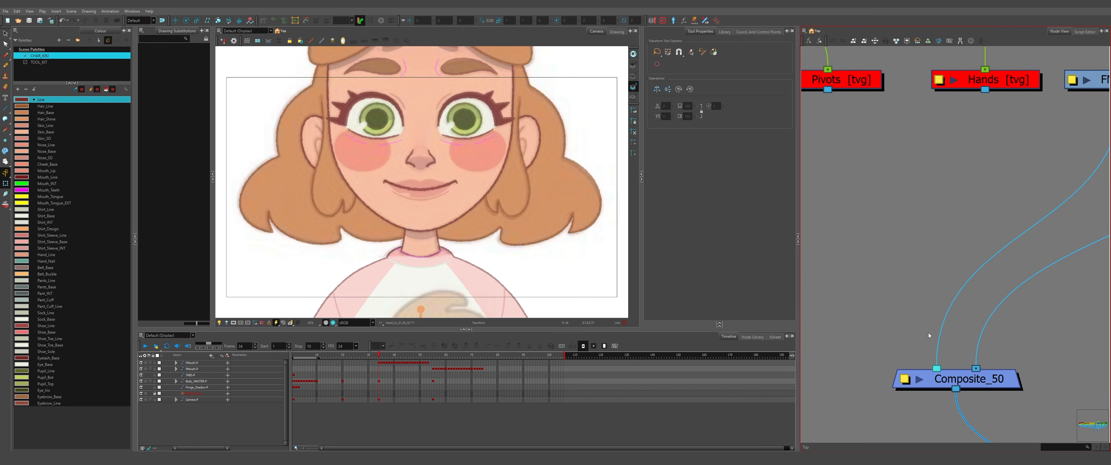
- Step through the mouth chart reference frames inside the mouth group, comparing the lip, teeth and tongue shapes of each pose
scroll(957, 345, "down", 4)
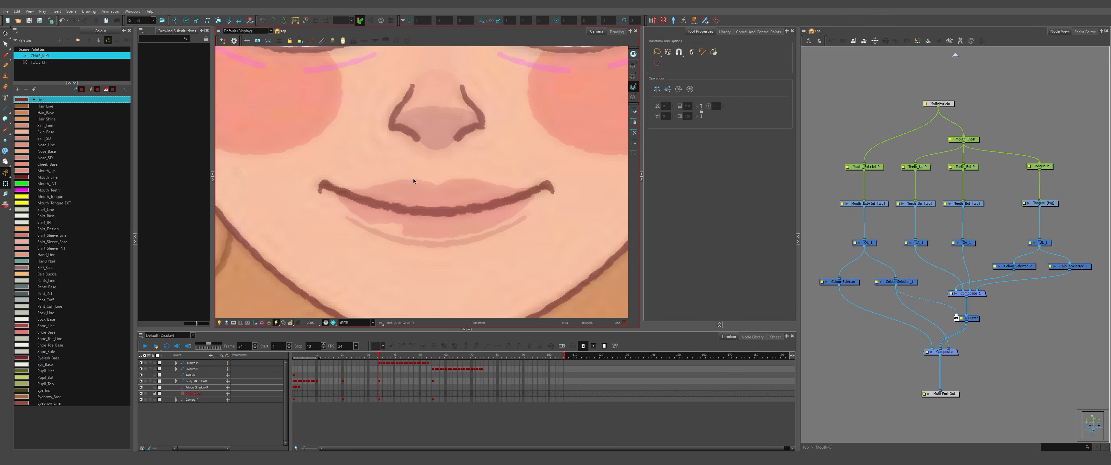
key("period")
key("period")
key("period")
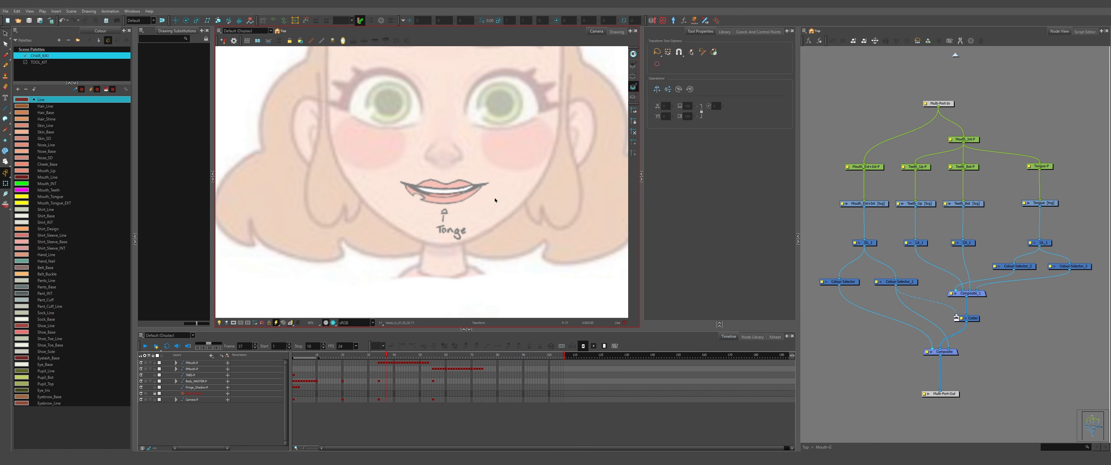
scroll(495, 199, "up", 6)
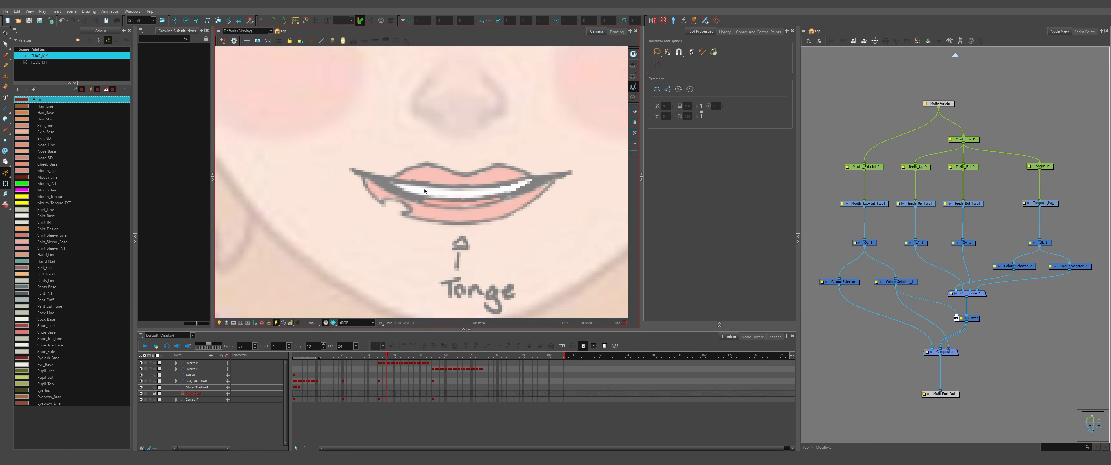
scroll(470, 192, "down", 2)
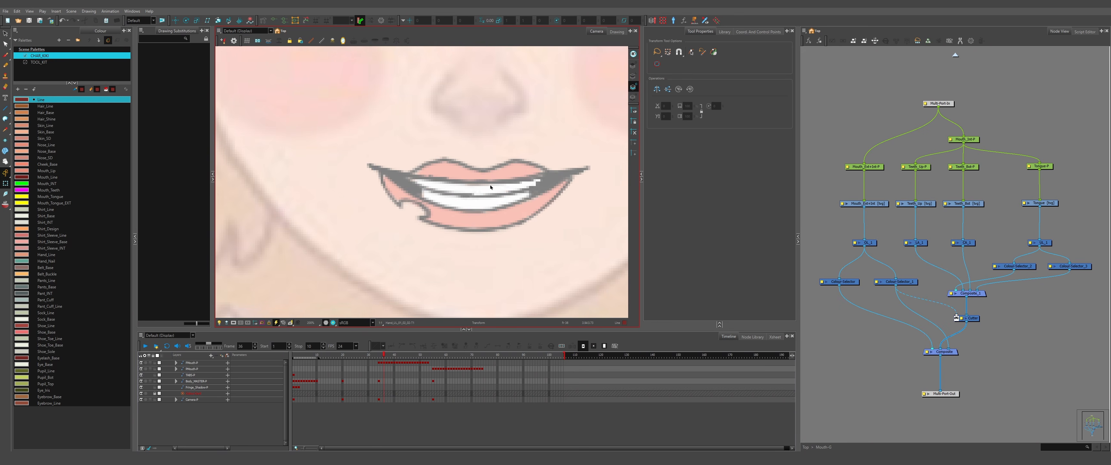
key("period")
key("comma")
key("comma")
key("comma")
key("comma")
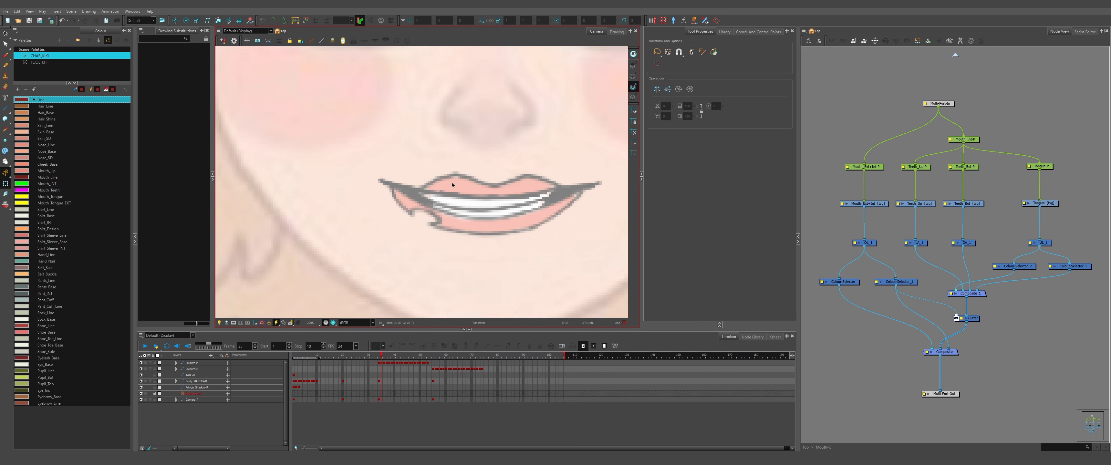
key("period")
key("period")
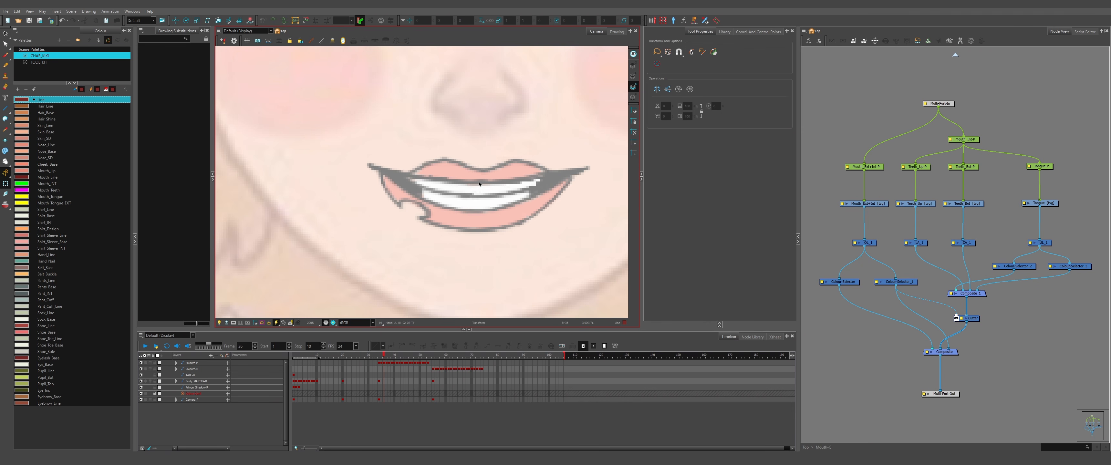
scroll(464, 175, "down", 2)
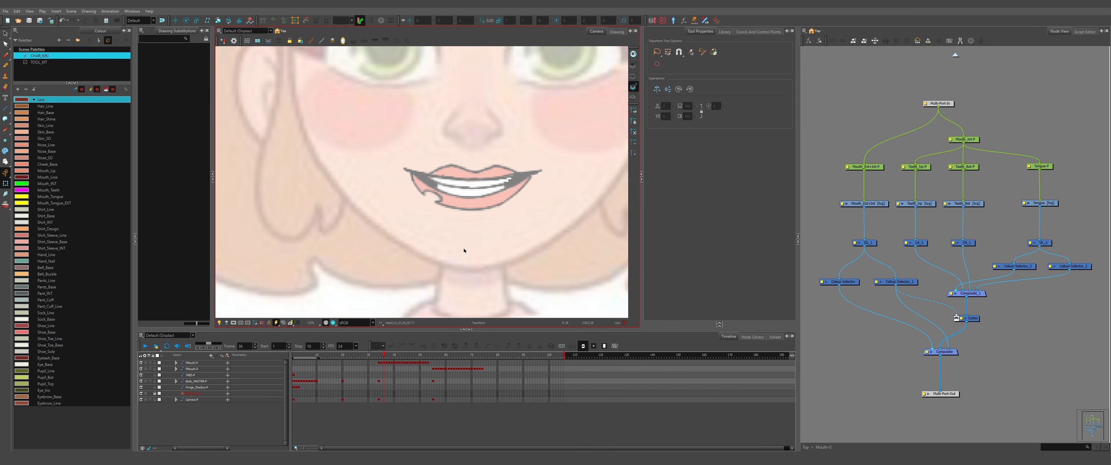
key("period")
key("period")
key("period")
key("comma")
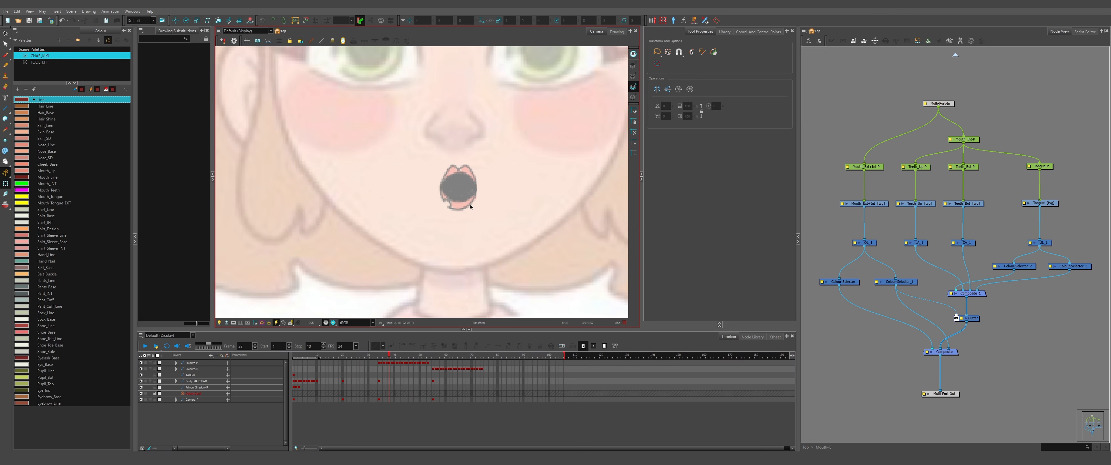
key("comma")
key("comma")
key("comma")
key("comma")
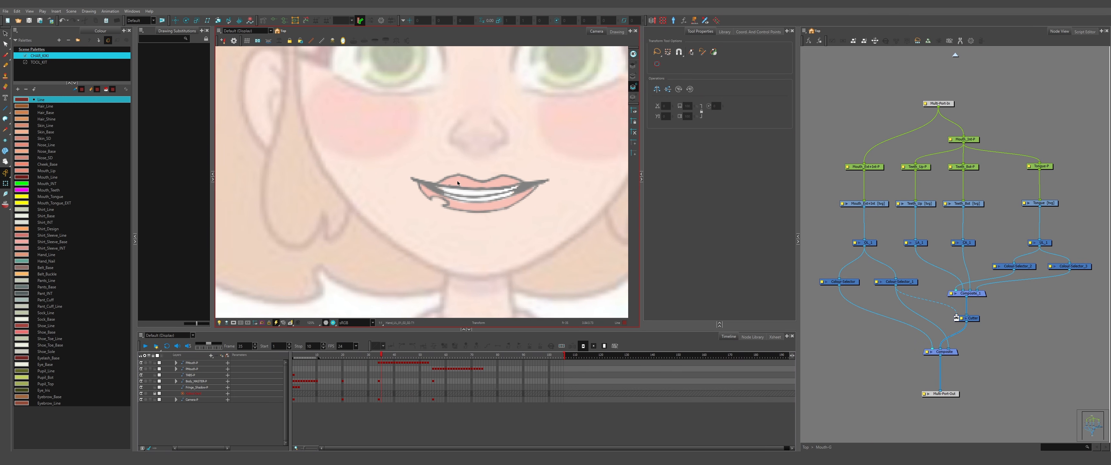
scroll(476, 204, "up", 2)
scroll(476, 204, "down", 3)
key("period")
key("period")
scroll(482, 203, "up", 2)
left_click_drag(488, 218, 482, 208)
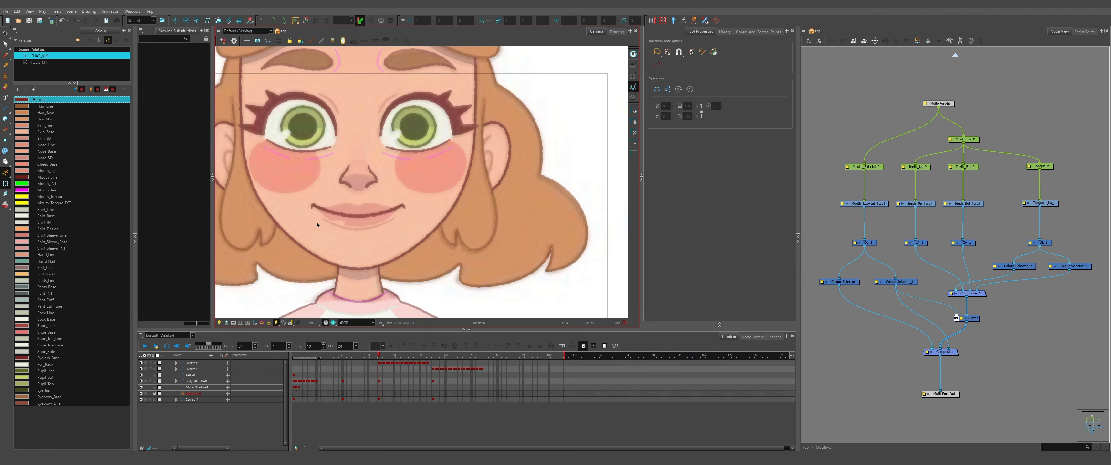
- Remove the magenta, green and yellow placeholder mouth drawing from the mouth substitutions, keeping the closed smile
left_click(880, 204)
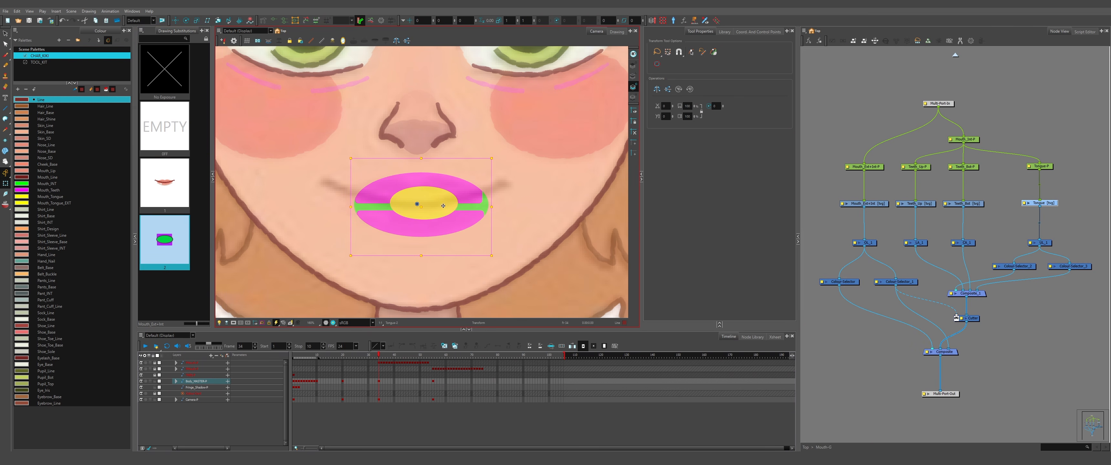
left_click_drag(445, 202, 445, 221)
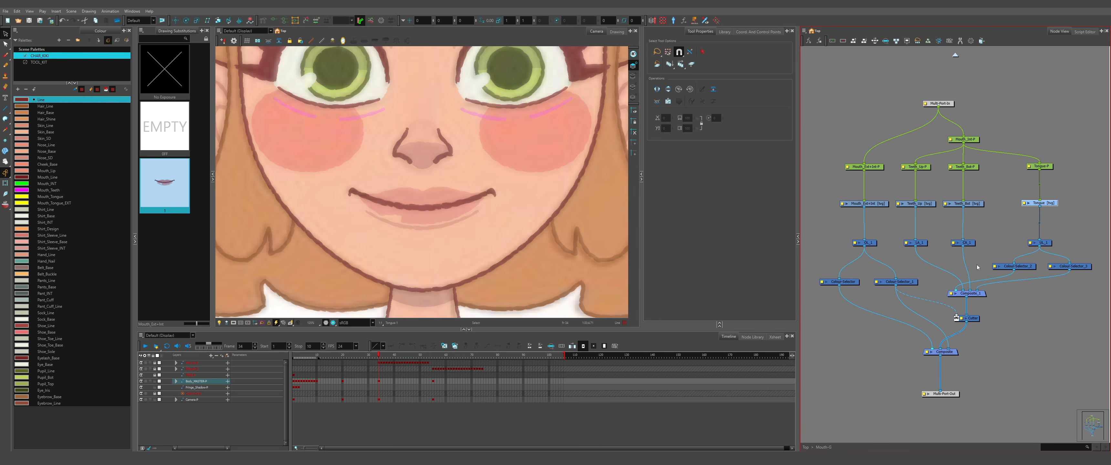
- Review the exterior mouth, upper teeth, bottom teeth and tongue drawing nodes one by one against the closed smile
left_click_drag(835, 186, 893, 225)
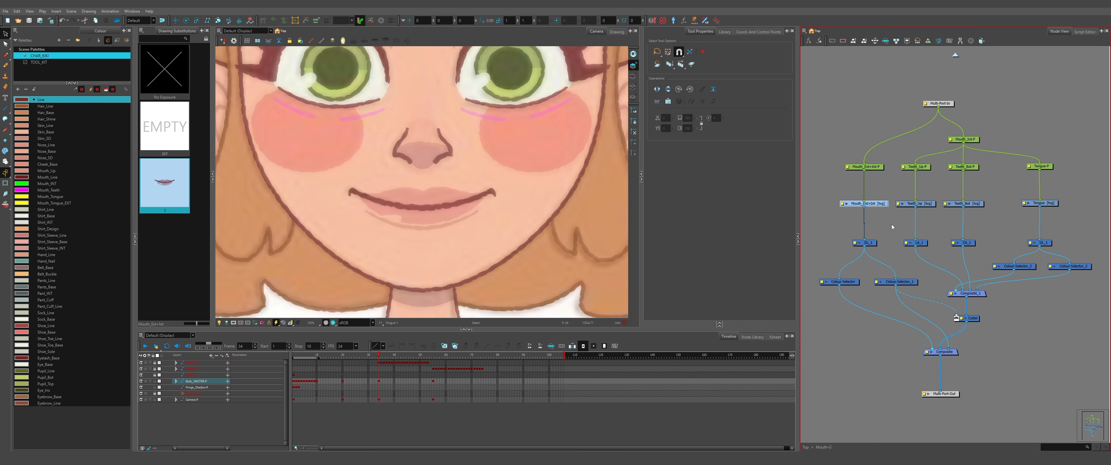
left_click(404, 202)
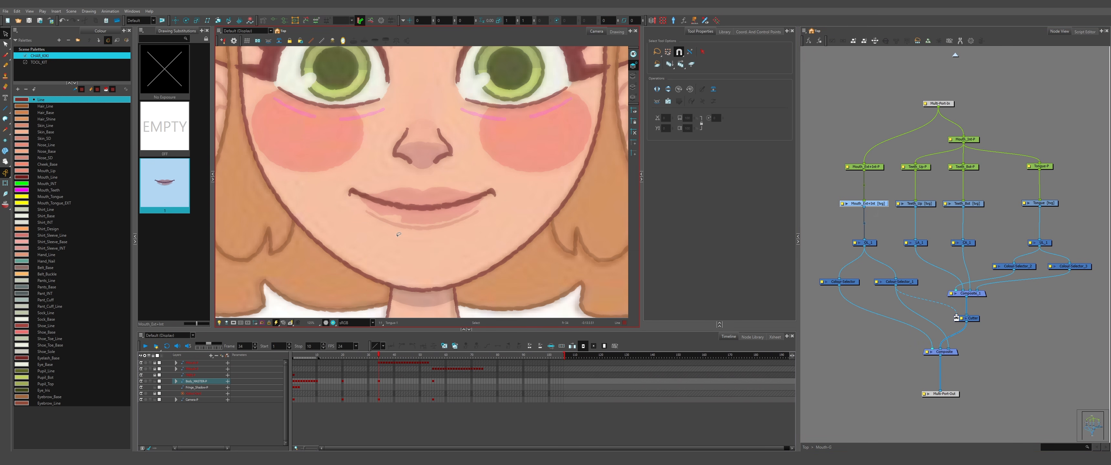
left_click(924, 205)
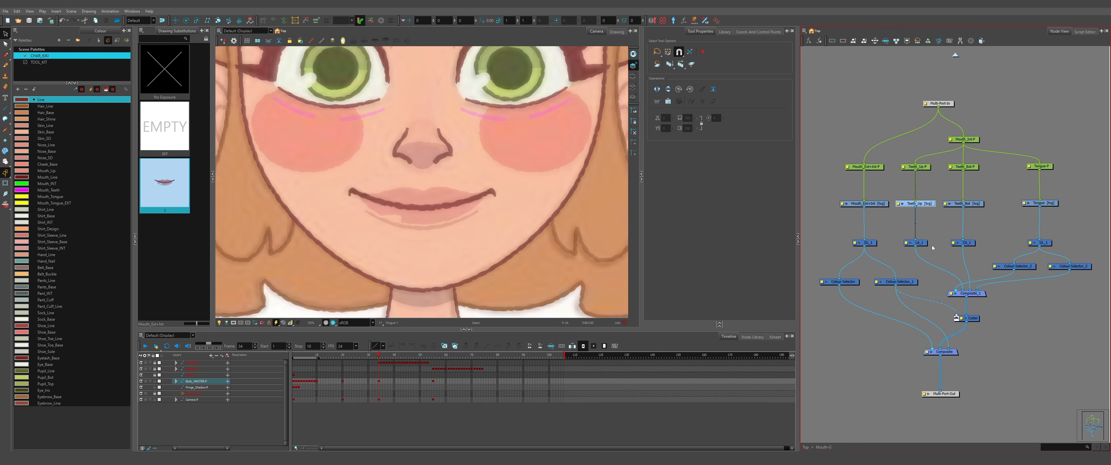
left_click(975, 204)
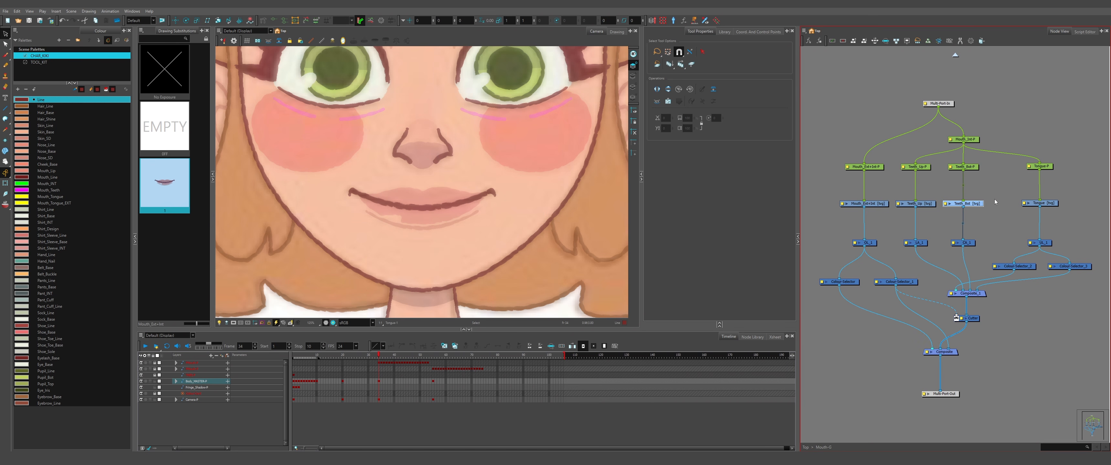
left_click(1044, 202)
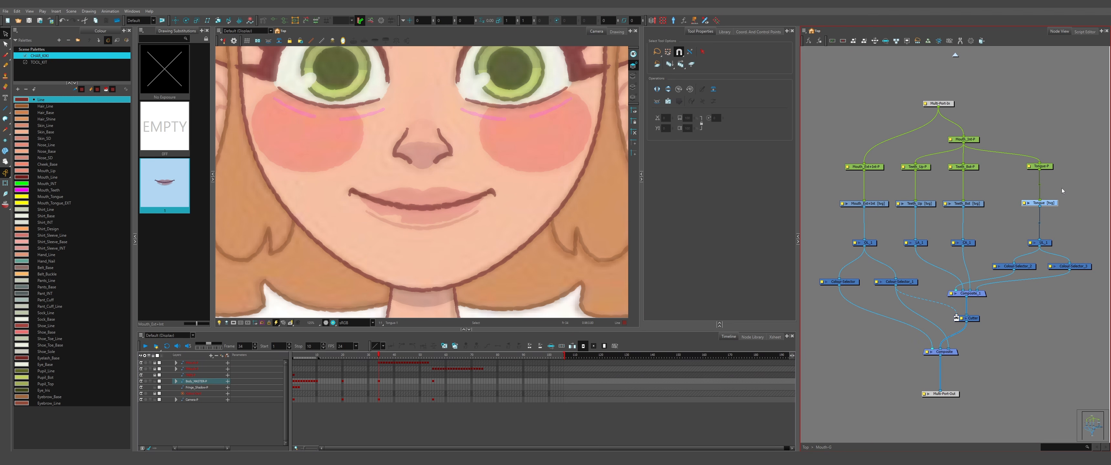
left_click(432, 158)
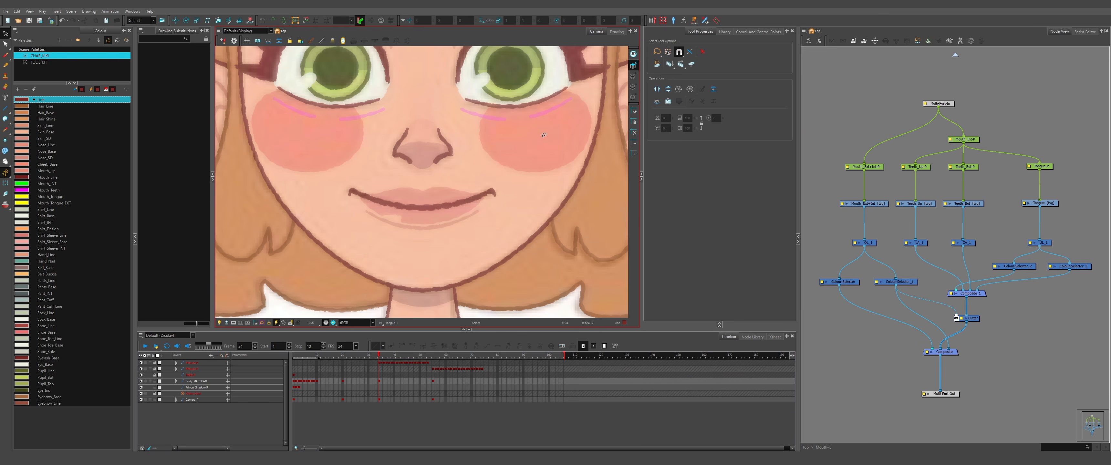
- Create an empty mouth drawing on frame 35 and copy the closed-smile mouth art from the previous frame into it
left_click_drag(577, 206, 471, 243)
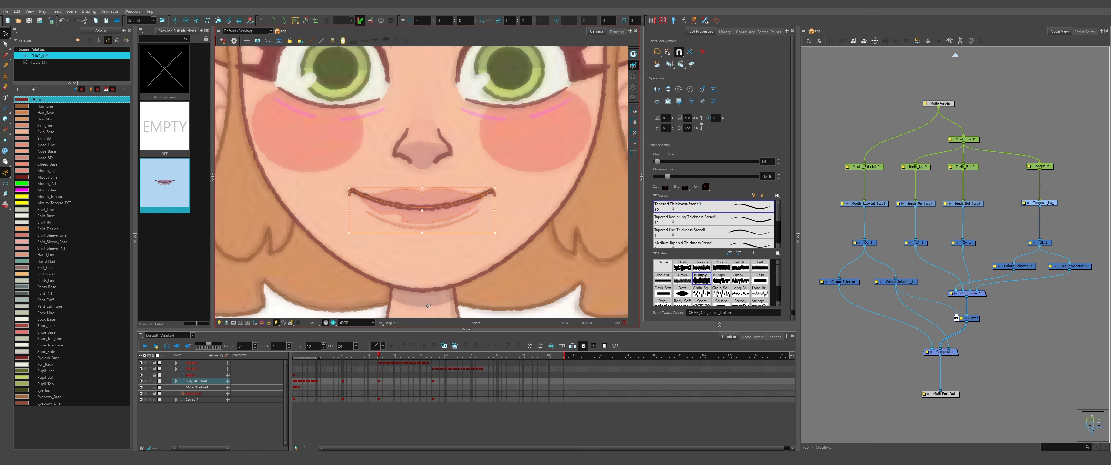
key(".")
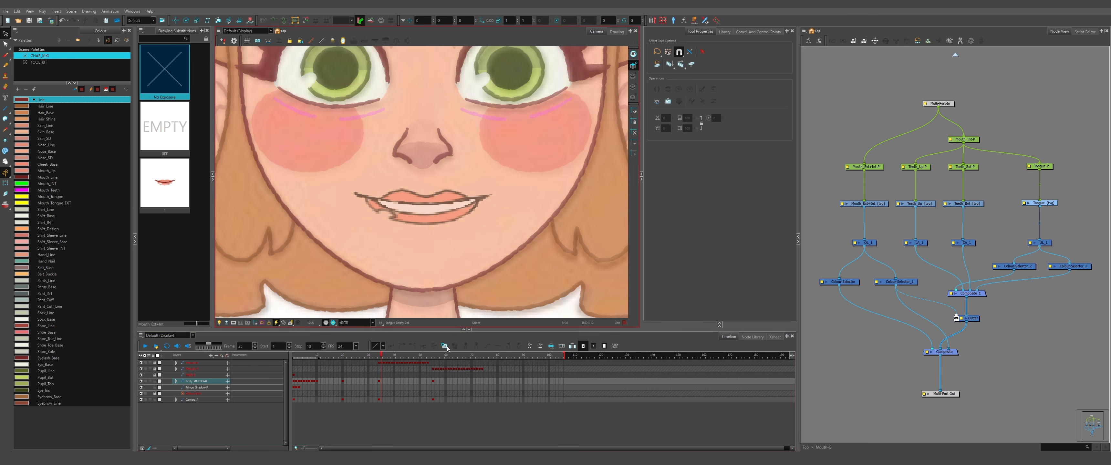
left_click(445, 346)
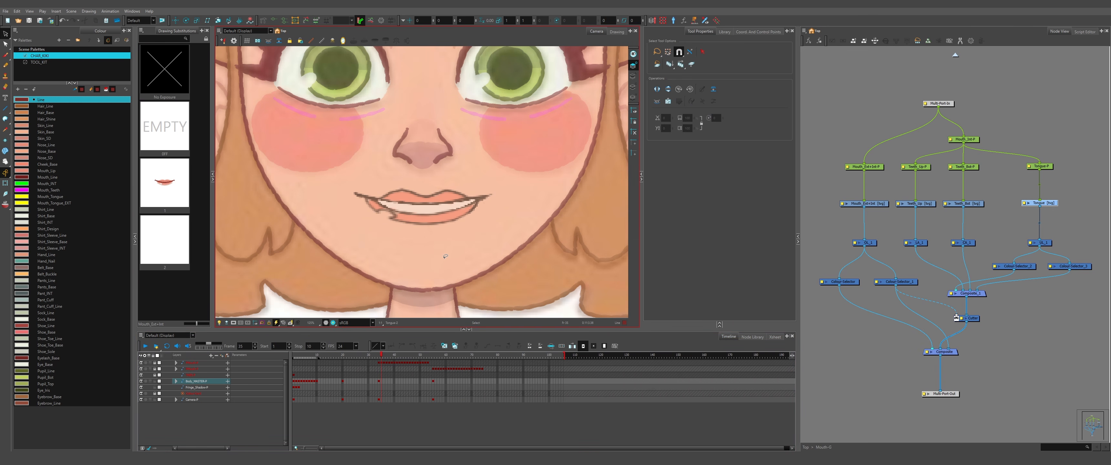
key("ctrl+a")
key("2")
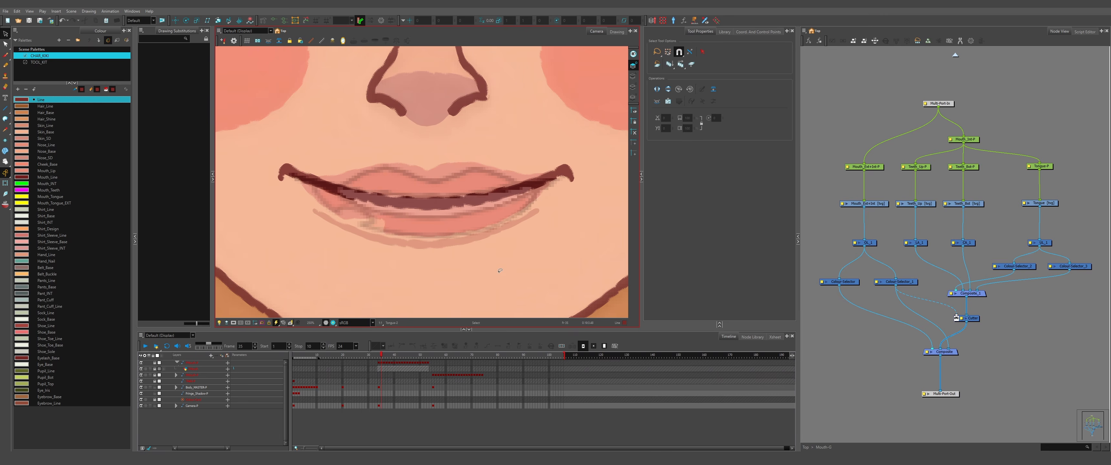
- Move the lower lip and its shadow line down to match the slightly open mouth reference, and switch to the Line tool
left_click_drag(374, 237, 463, 250)
mouse_move(413, 297)
left_mouse_down()
mouse_move(293, 252)
mouse_move(315, 207)
mouse_move(491, 211)
mouse_move(545, 288)
mouse_move(412, 266)
left_mouse_up()
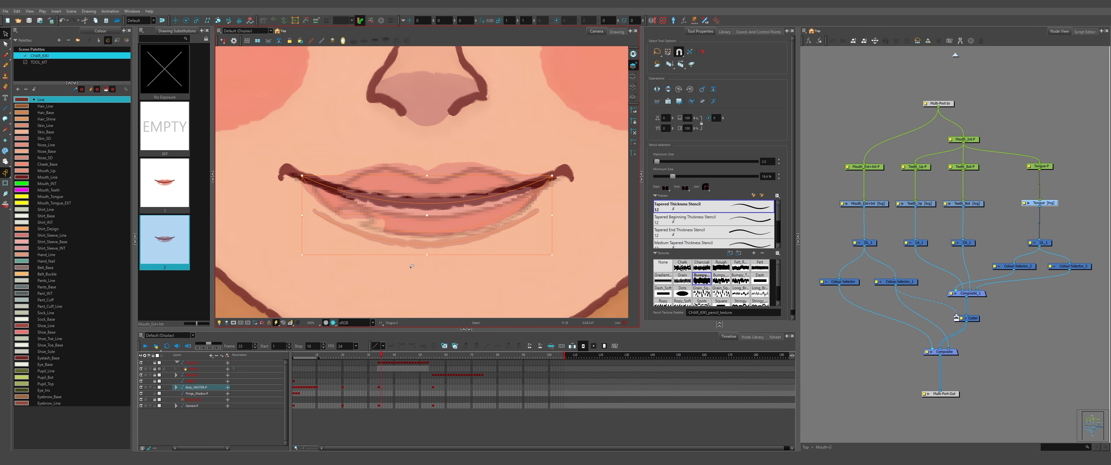
key("Down")
key("Down")
key("Down")
key("Down")
key("Down")
key("Down")
key("Down")
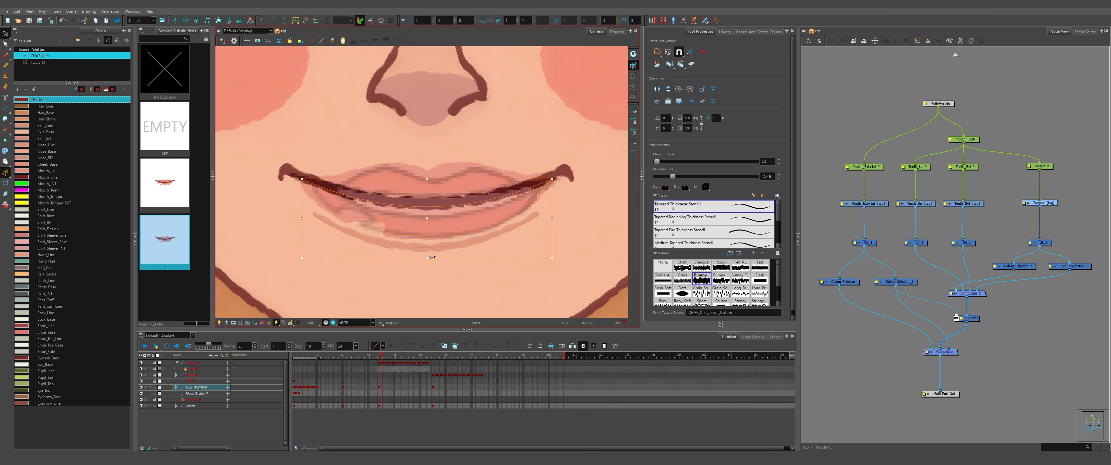
key("alt+6")
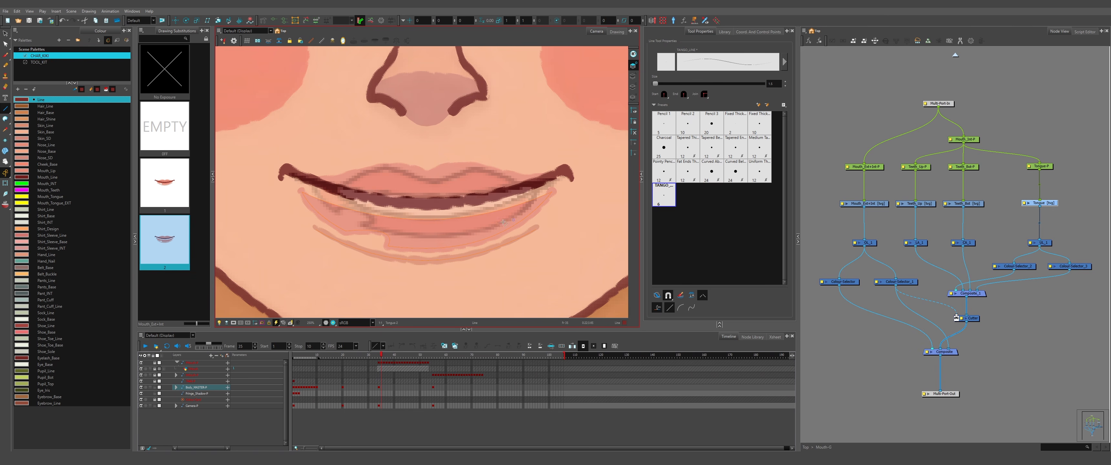
- Thin the mouth line strokes on frame 35 by setting their maximum line size to 2
key("alt+s")
left_click(569, 182)
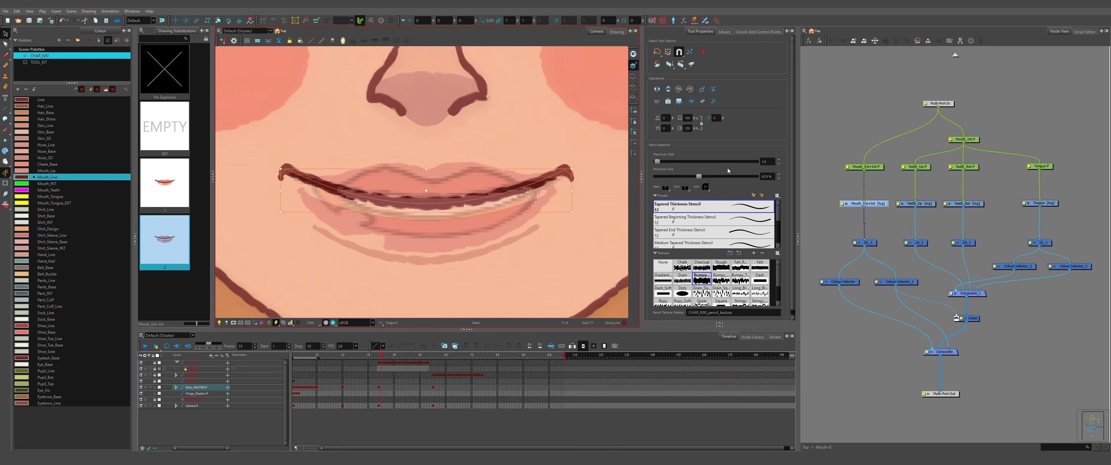
left_click(767, 161)
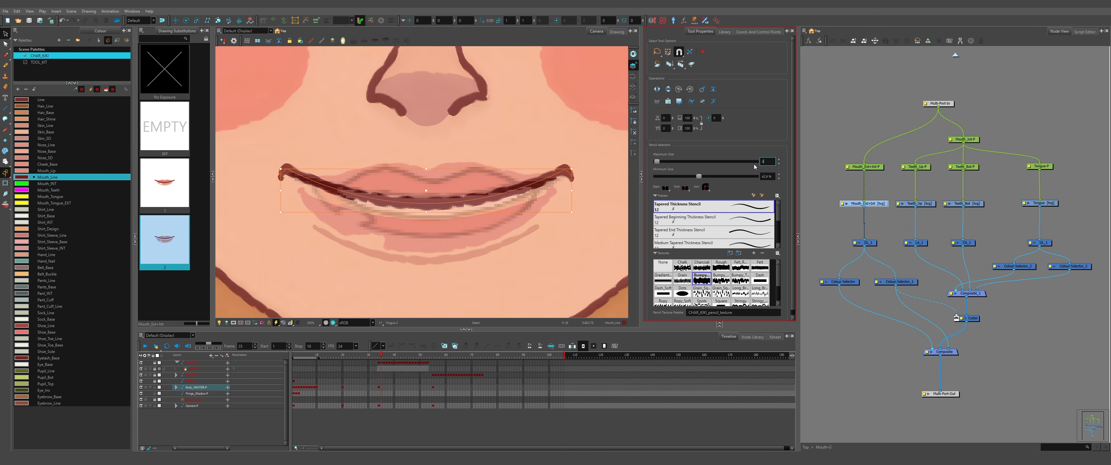
key("Return")
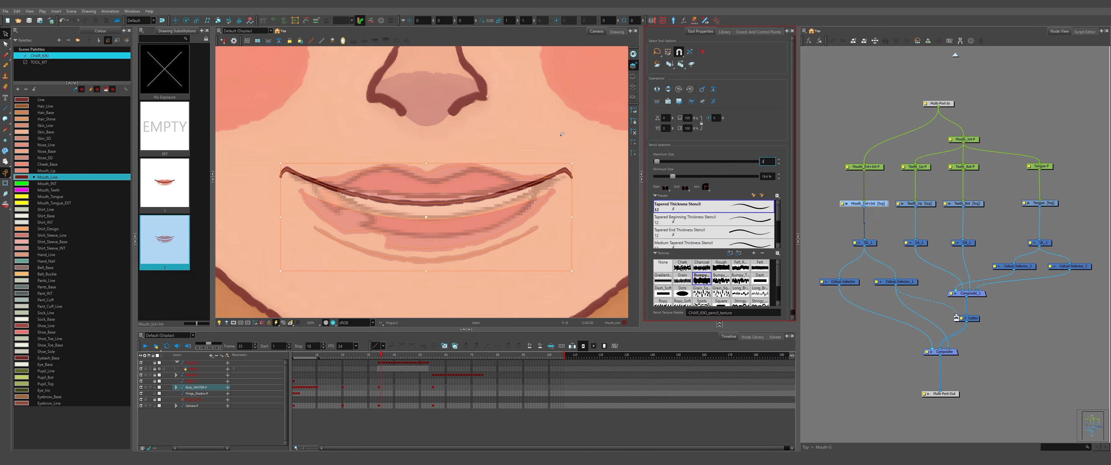
left_click(569, 197)
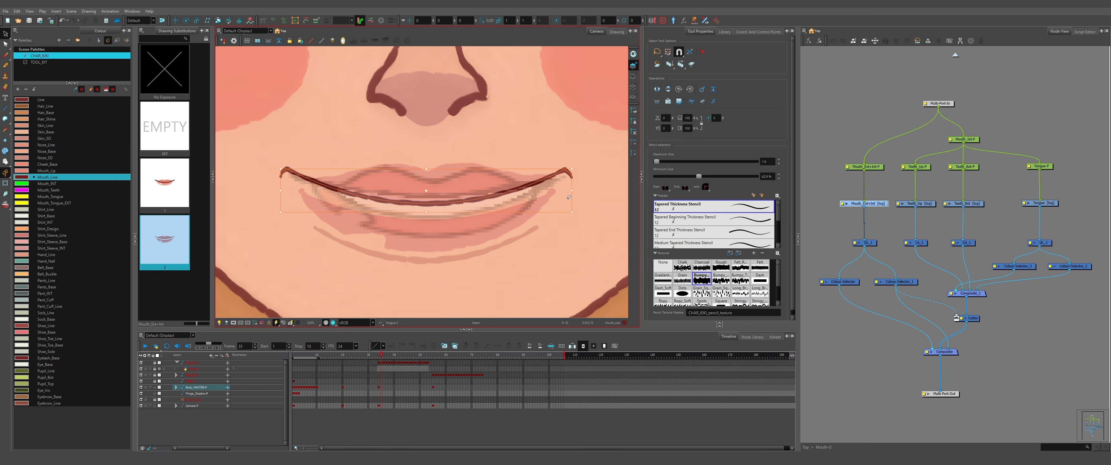
left_click(771, 161)
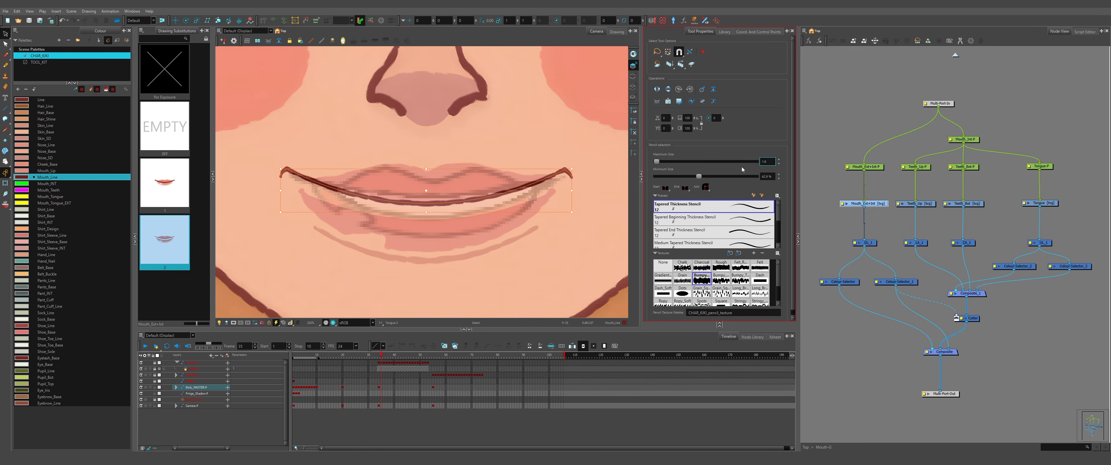
type("1.8")
key("Return")
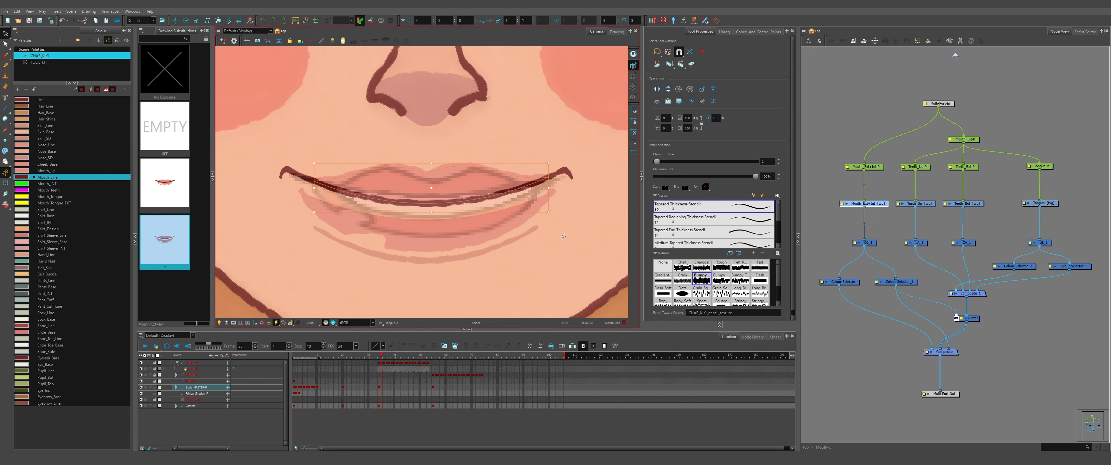
- Draw a curved lower mouth line between the mouth corners with the Line tool, opening the smile slightly
left_click_drag(349, 240, 351, 274)
left_click(404, 286)
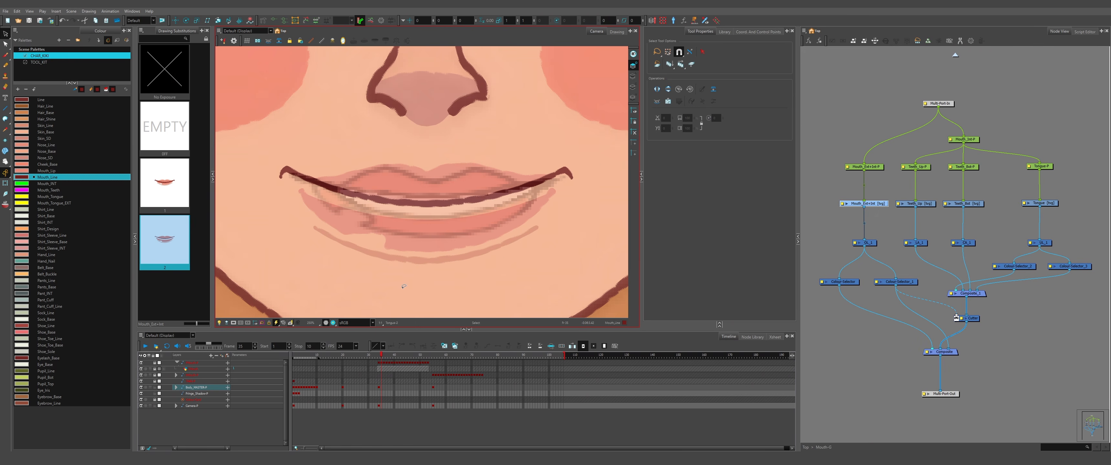
key("alt+8")
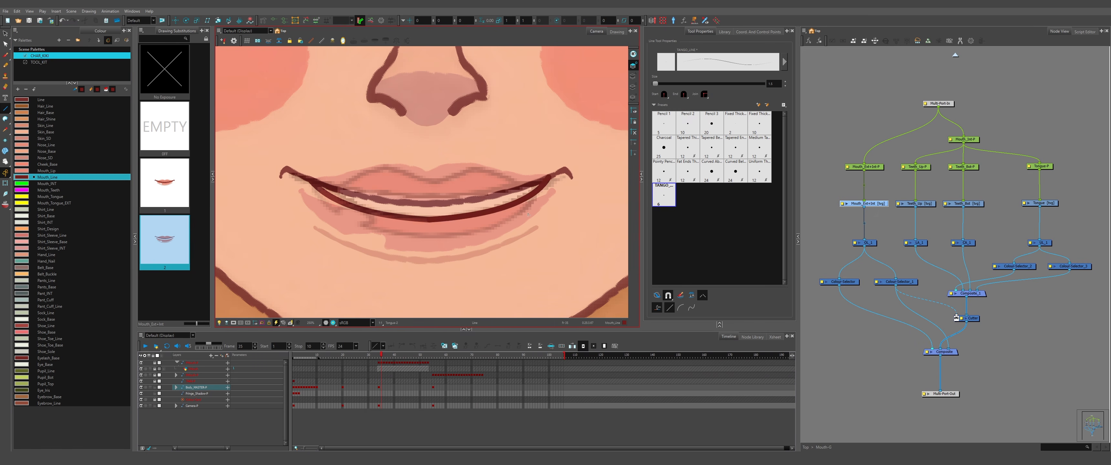
key("alt+q")
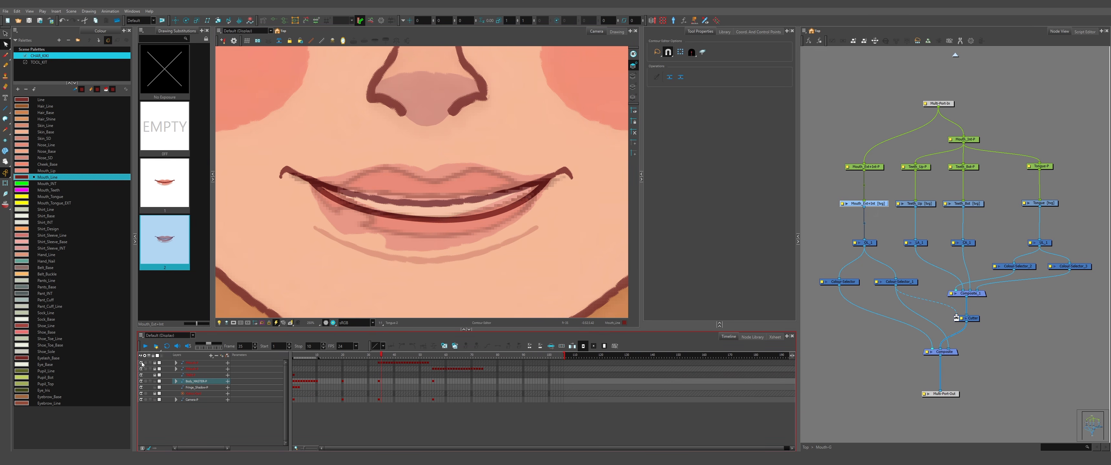
- Hide the reference and remove the lower lip's colour fill from the frame 35 mouth, leaving its outline
scroll(421, 181, "down", 3)
scroll(422, 181, "up", 2)
key("alt+s")
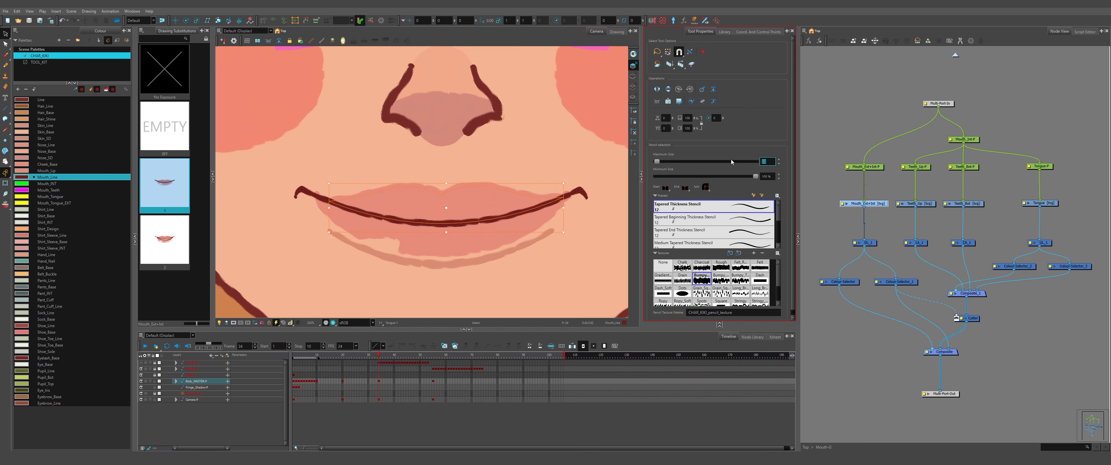
key("alt+q")
left_click(524, 221)
left_click(406, 218)
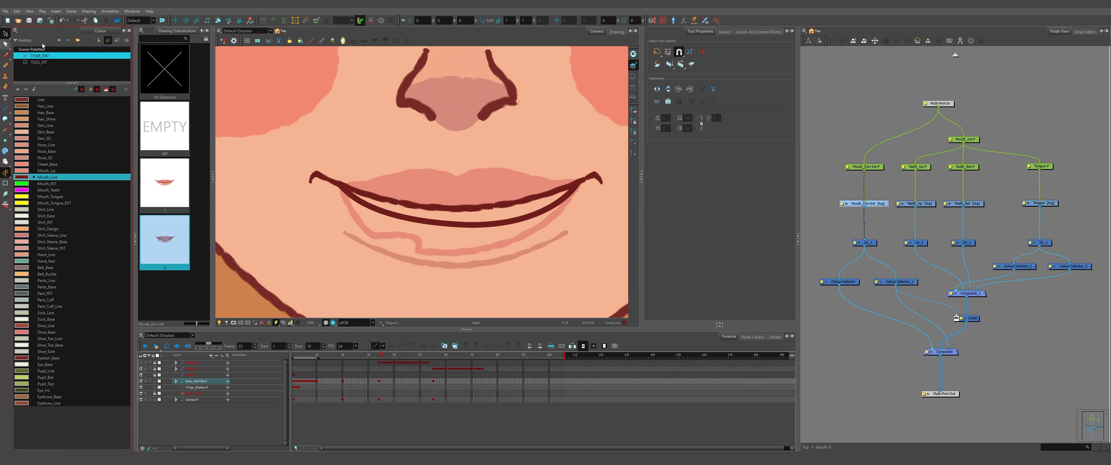
left_click(510, 245)
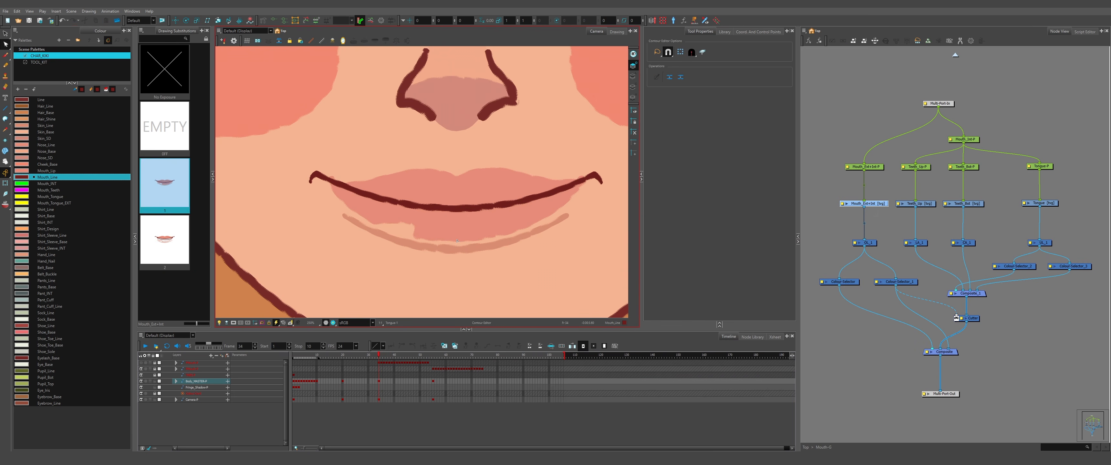
- Pull the middle of the lower mouth line slightly down on frame 35 and compare it with the closed smile
scroll(410, 263, "down", 1)
scroll(436, 244, "up", 1)
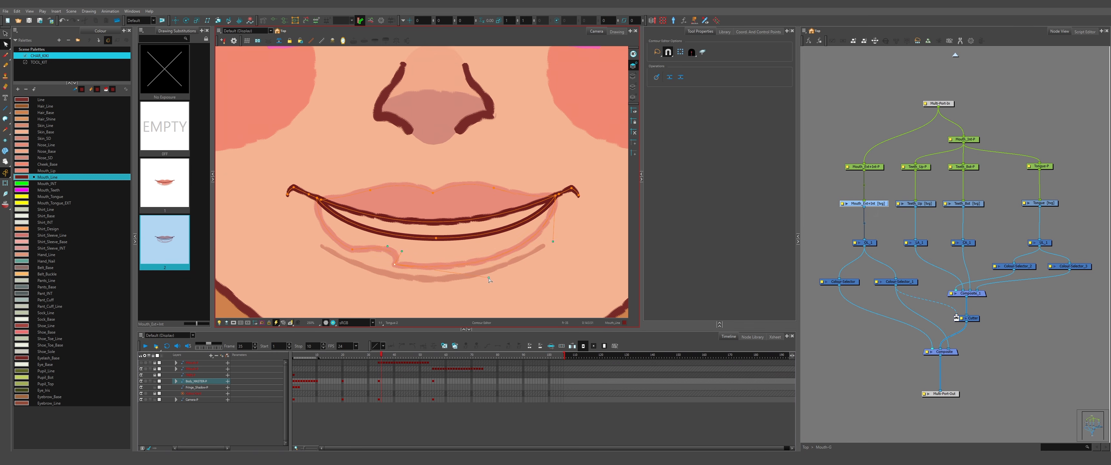
key("comma")
key("period")
left_click_drag(450, 234, 451, 240)
scroll(446, 215, "down", 4)
key("comma")
scroll(447, 215, "up", 4)
key("period")
scroll(436, 228, "down", 4)
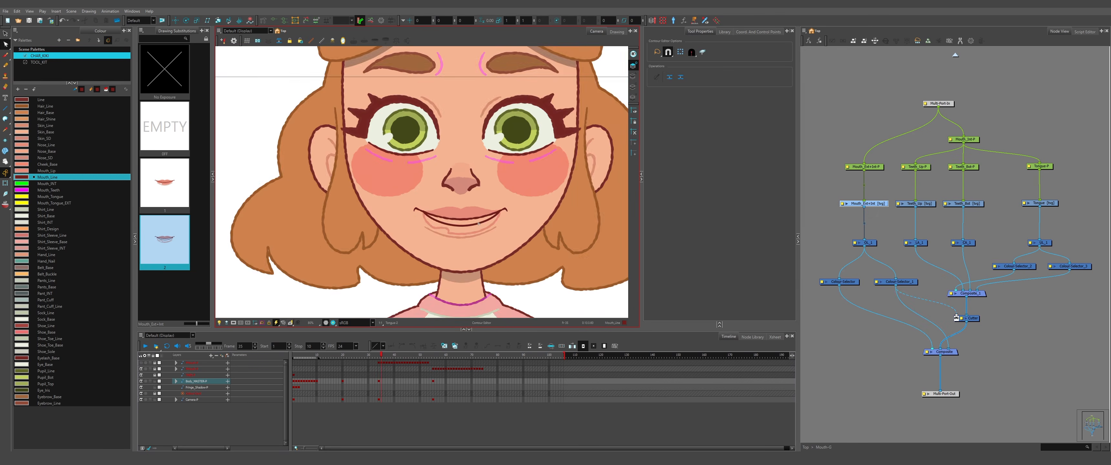
key("comma")
scroll(436, 228, "up", 4)
scroll(427, 240, "down", 1)
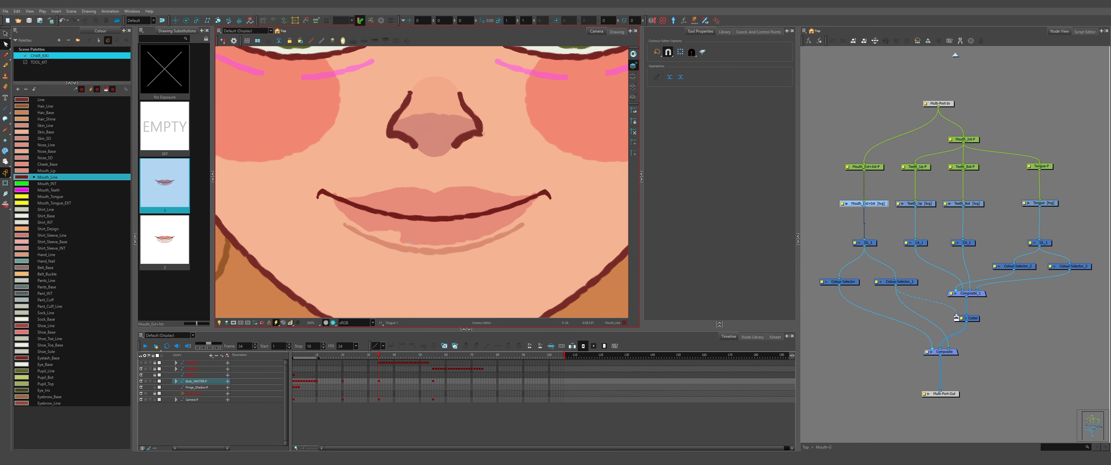
- Delete the upper lip's colour fill from the frame 35 mouth, leaving only its outline
key("alt+s")
key("ctrl+a")
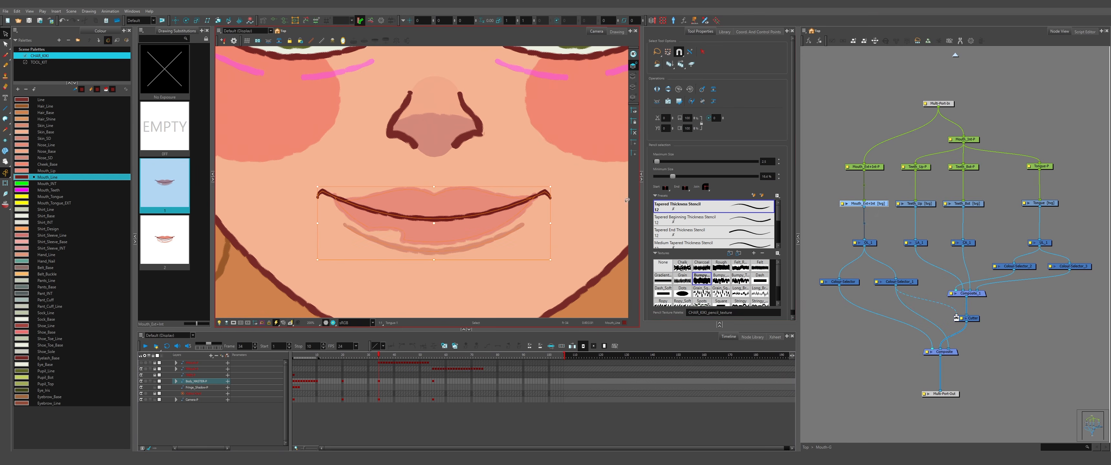
scroll(413, 212, "up", 1)
key("comma")
key("period")
key("period")
left_click(413, 212)
key("Delete")
scroll(413, 211, "down", 3)
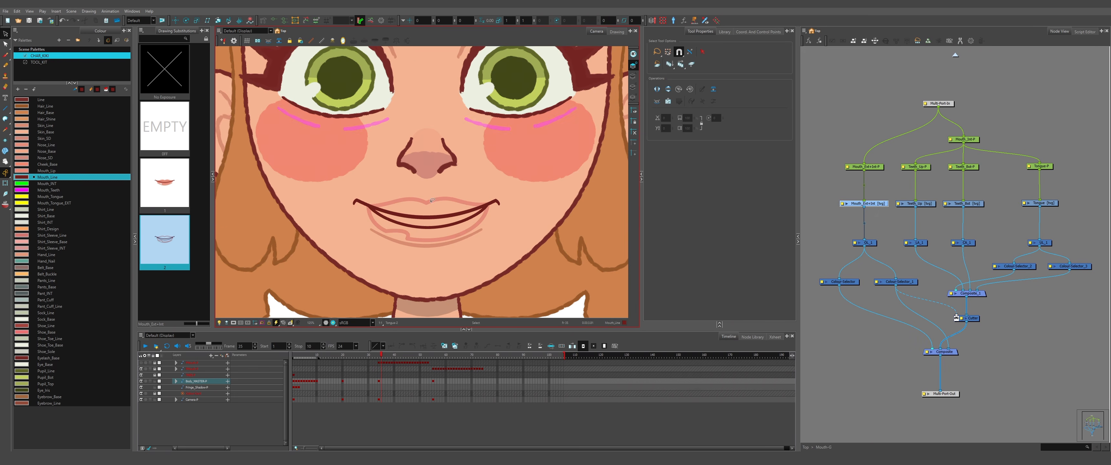
- Show the reference again and adjust the lower mouth line's contour on frame 35 against it
scroll(413, 212, "up", 2)
left_click(141, 363)
left_click(406, 233)
left_click(6, 44)
scroll(429, 233, "up", 4)
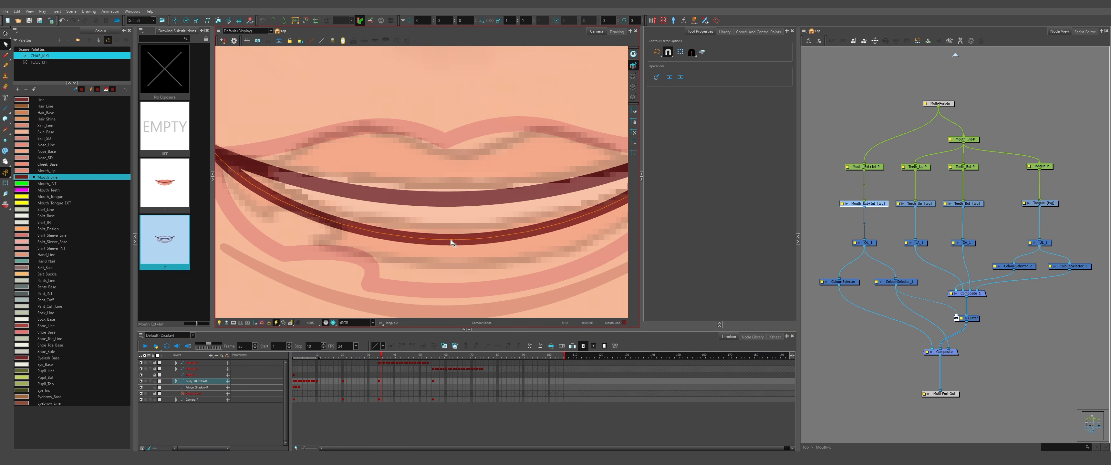
scroll(431, 229, "down", 6)
key("comma")
scroll(436, 208, "up", 1)
key("period")
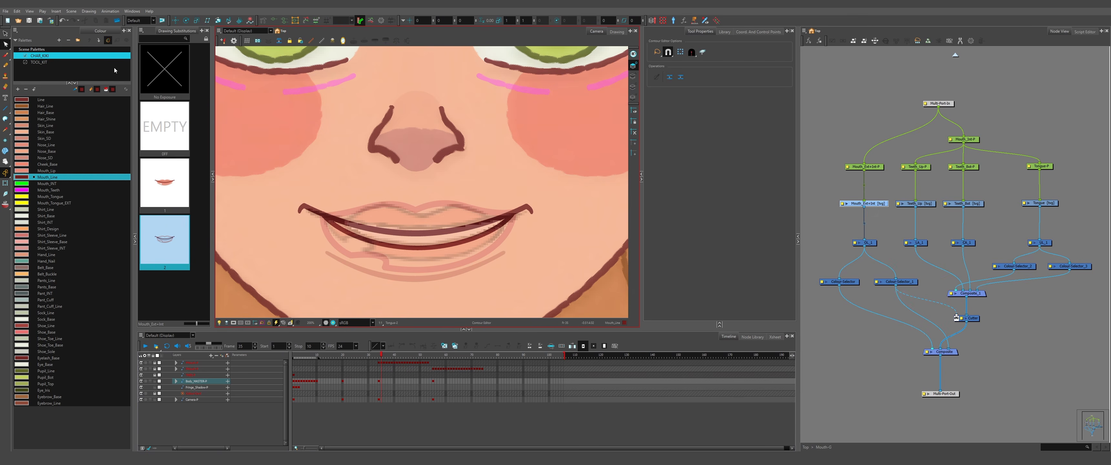
- Paste the slightly open mouth art into frame 36 as the base for a wider opening
key("alt+s")
key("period")
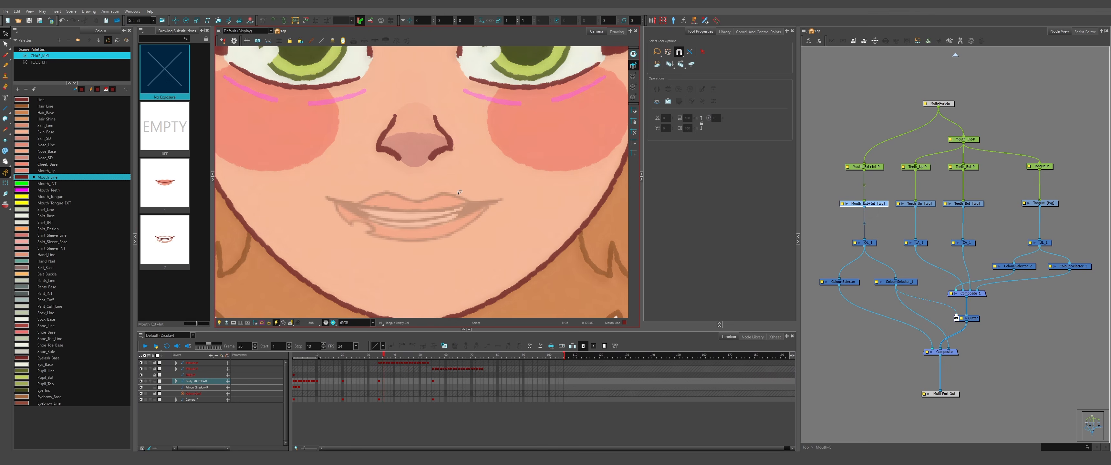
key("ctrl+v")
scroll(389, 239, "up", 2)
- Lower the bottom mouth line, lower lip and shadow line points on frame 36 to open the mouth further
left_click(6, 44)
mouse_move(351, 218)
left_mouse_down()
mouse_move(407, 288)
mouse_move(395, 218)
left_mouse_up()
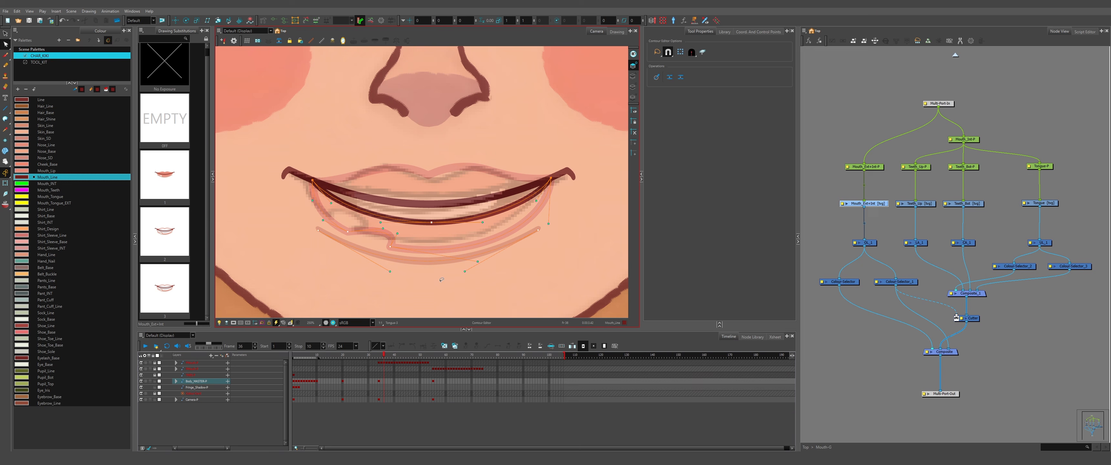
key("Down")
key("Down")
key("Down")
left_click_drag(331, 203, 329, 208)
left_click(559, 209)
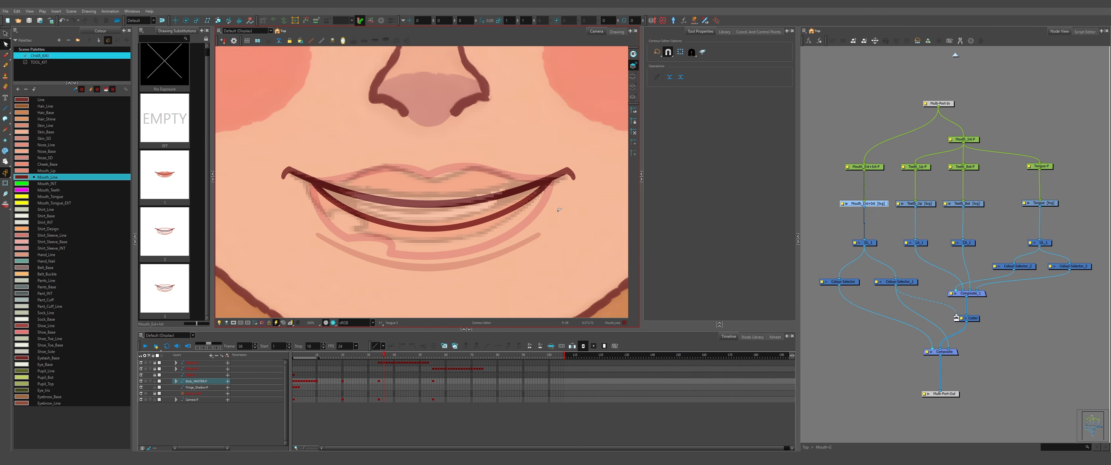
- Flip between frames 34, 35 and 36 to examine how the mouth opens across the three poses
key("comma")
key("period")
key("comma")
key("period")
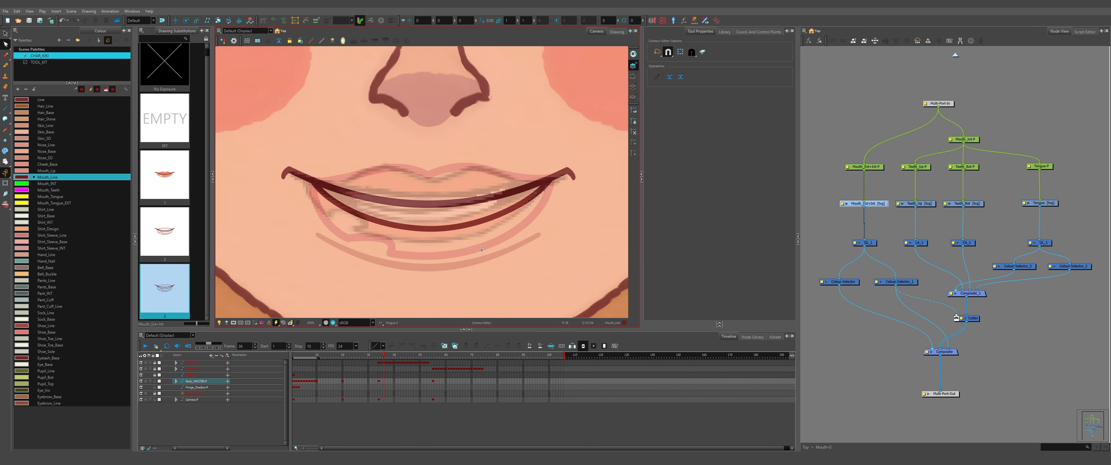
key("comma")
key("period")
key("shift+m")
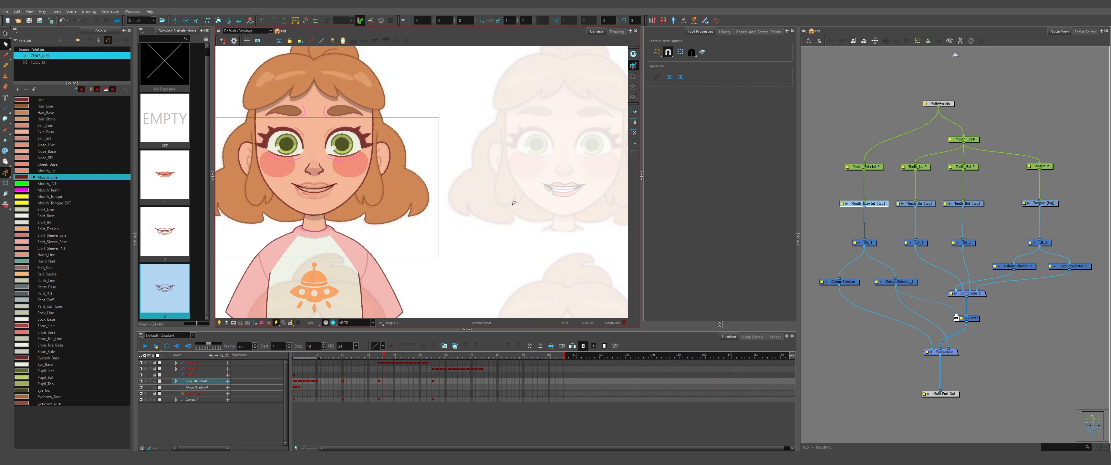
scroll(308, 200, "up", 3)
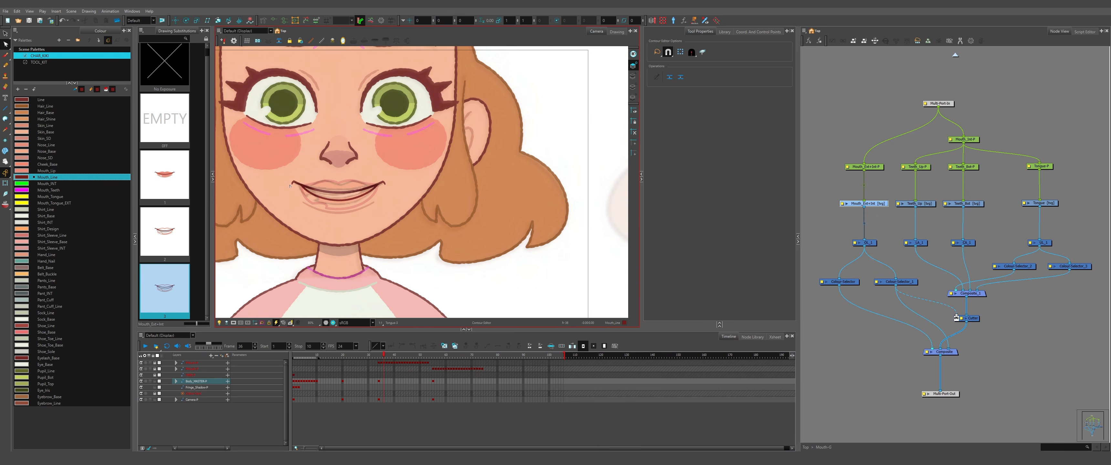
scroll(290, 186, "up", 4)
key("comma")
key("comma")
scroll(360, 213, "down", 5)
scroll(360, 214, "up", 4)
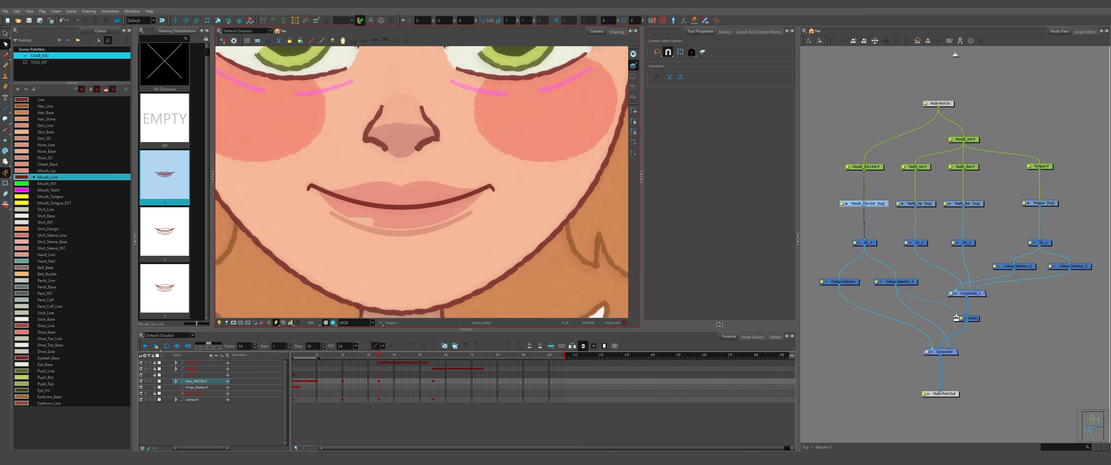
key("period")
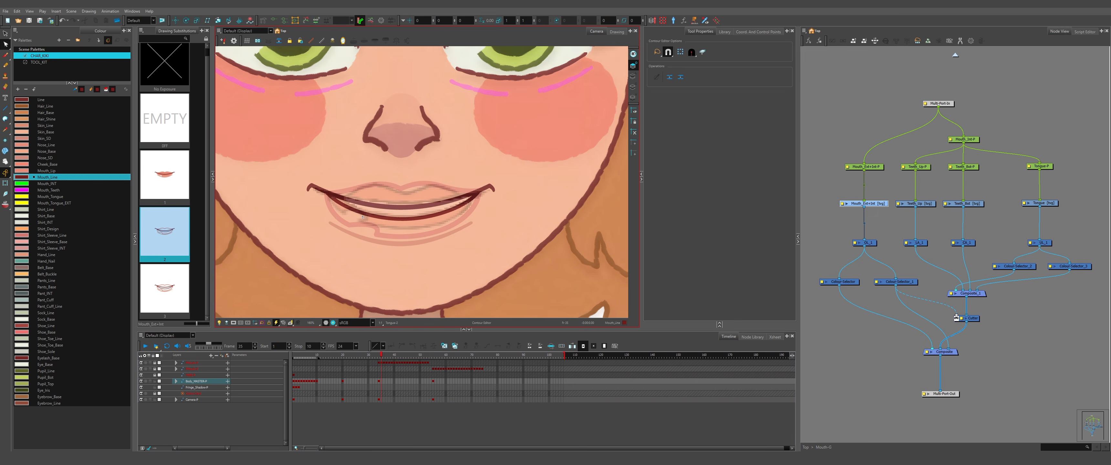
key("period")
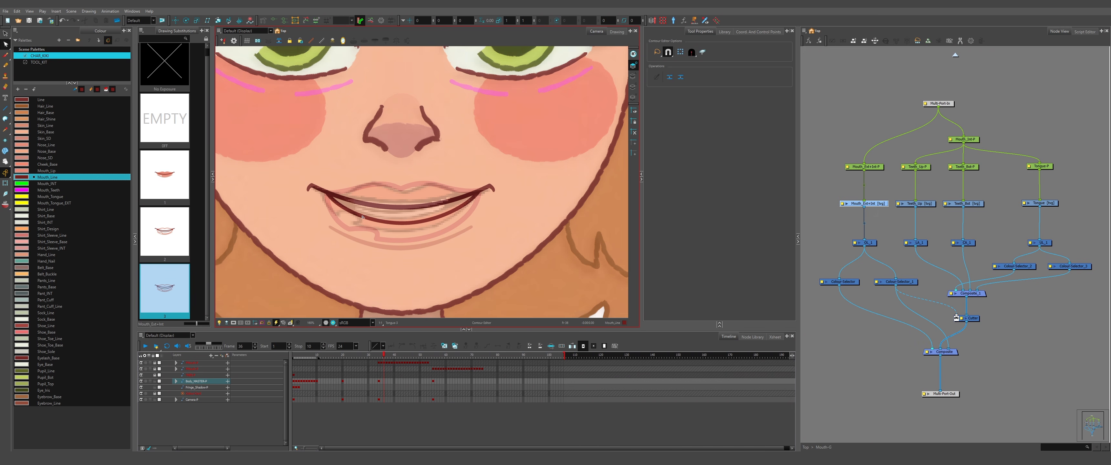
scroll(362, 219, "up", 2)
scroll(362, 218, "down", 3)
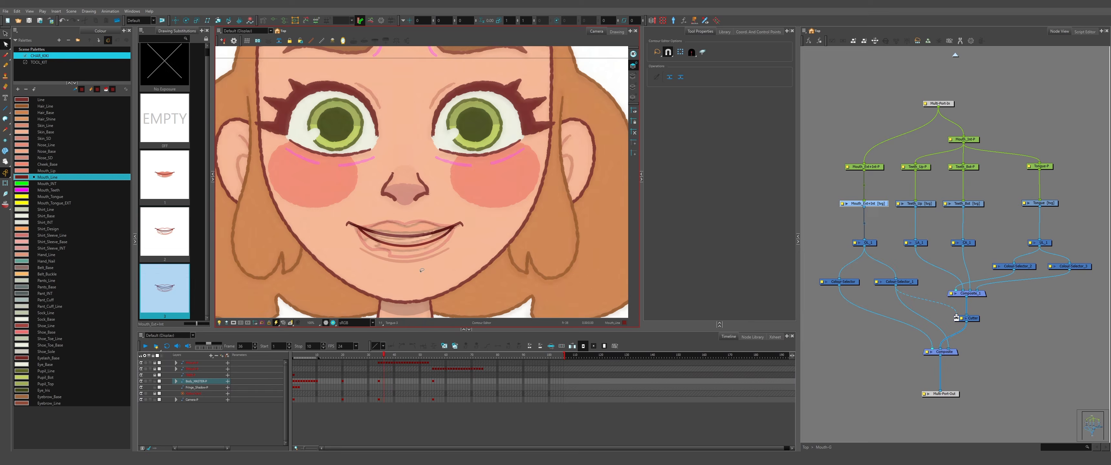
scroll(363, 219, "up", 3)
key("comma")
key("comma")
scroll(317, 302, "up", 1)
key("period")
key("period")
key("period")
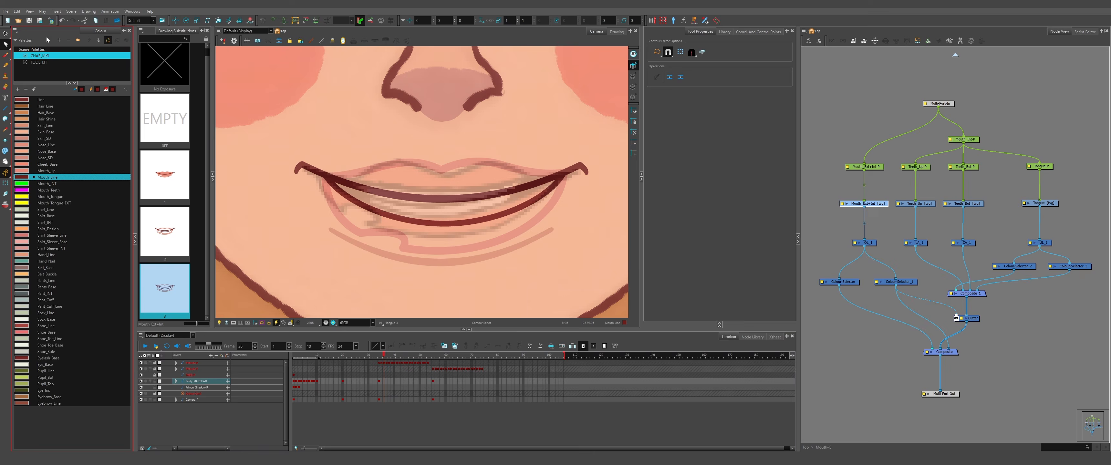
- Copy the mouth art from frame 36 to frame 37 and lower its bottom line for a more open smile
left_click(6, 33)
key("ctrl+a")
key("alt+q")
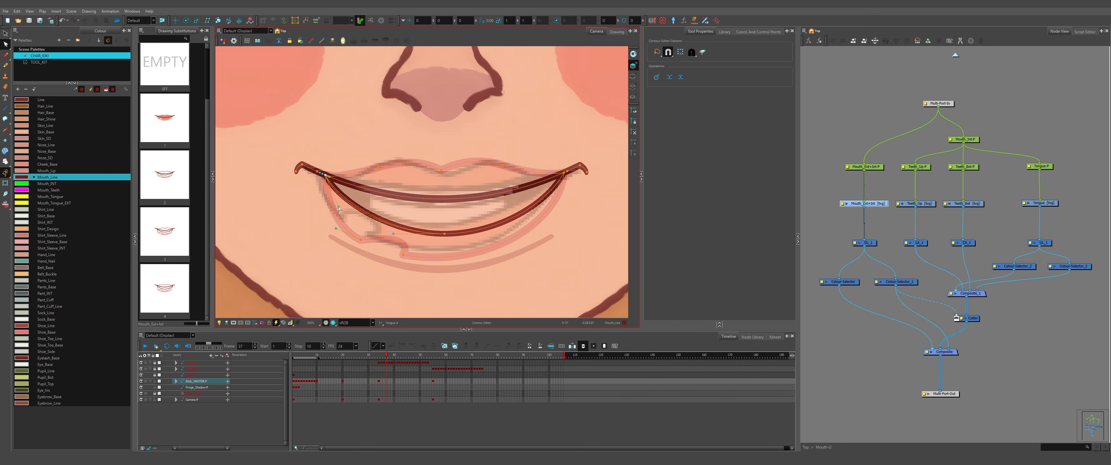
scroll(546, 212, "down", 1)
scroll(431, 207, "up", 3)
scroll(388, 211, "down", 3)
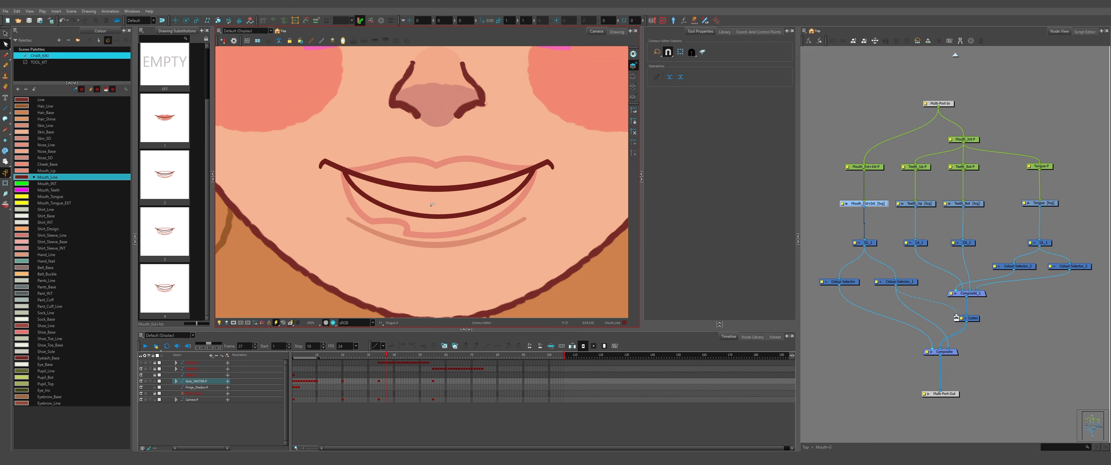
- Refine the lip outline stroke at the mouth corner of the closed smile so it stays behind the mouth line
scroll(341, 215, "up", 2)
scroll(440, 212, "down", 4)
key("comma")
key("comma")
key("comma")
scroll(470, 168, "up", 2)
scroll(532, 182, "up", 4)
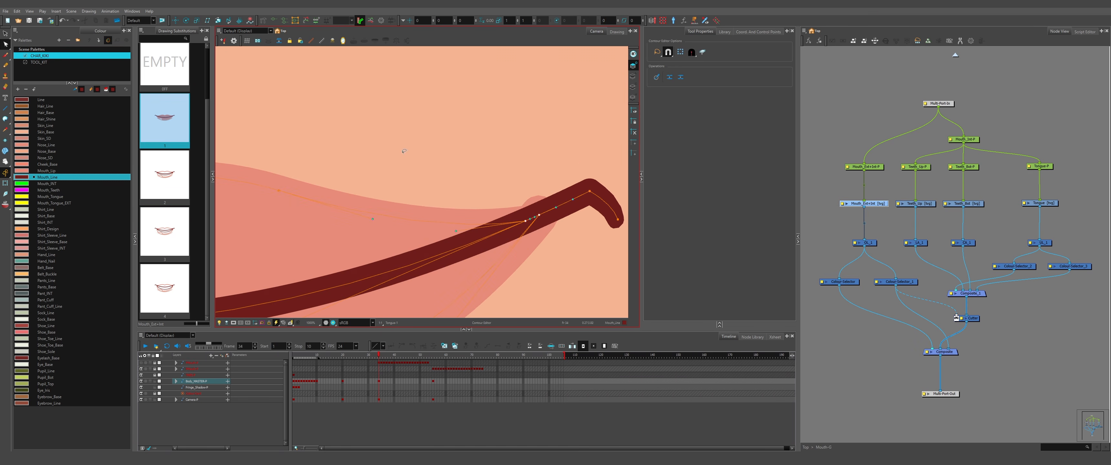
key("alt+s")
left_click(487, 267)
left_click_drag(769, 162, 743, 164)
scroll(511, 233, "up", 2)
left_click(509, 220)
left_click(507, 211)
scroll(563, 207, "down", 2)
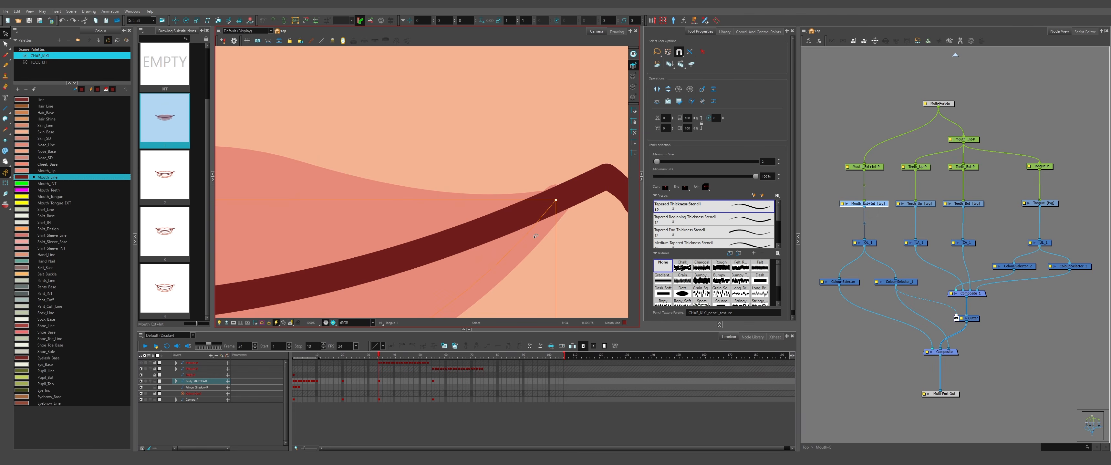
left_click(580, 192)
- Cycle through the mouth drawing substitutions to compare the closed smile with the opening mouth poses
scroll(580, 199, "down", 2)
scroll(617, 172, "down", 2)
key("bracketright")
key("bracketright")
scroll(384, 194, "down", 3)
key("bracketleft")
key("bracketleft")
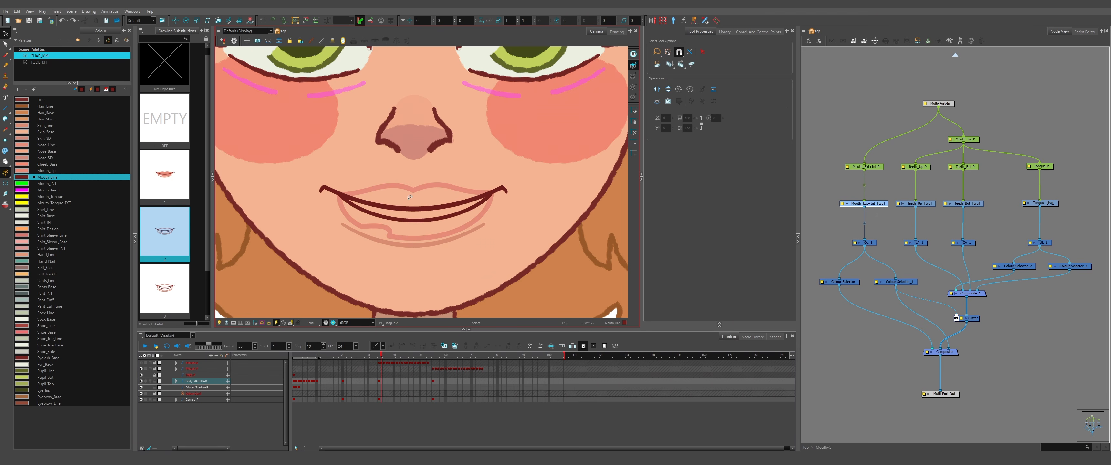
- Flip through the closed smile and opening mouth poses to examine how their lines progress
scroll(359, 194, "up", 1)
scroll(357, 194, "down", 5)
key("period")
scroll(345, 188, "up", 6)
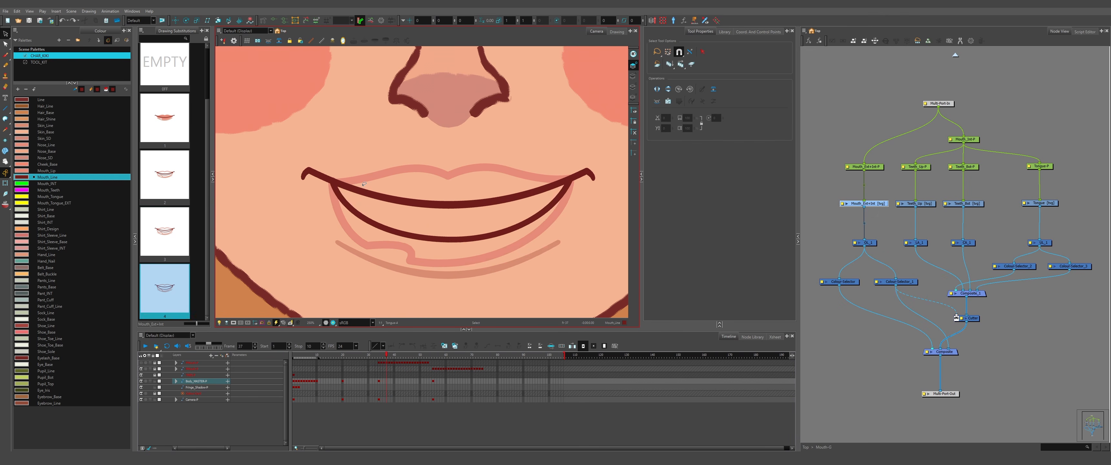
scroll(389, 196, "down", 3)
key("period")
key("period")
- Show the rough mouth reference and compare the drawn poses on frames 35 to 37 against it
left_click(141, 363)
scroll(412, 198, "up", 1)
key("comma")
key("period")
key("period")
left_click(459, 216)
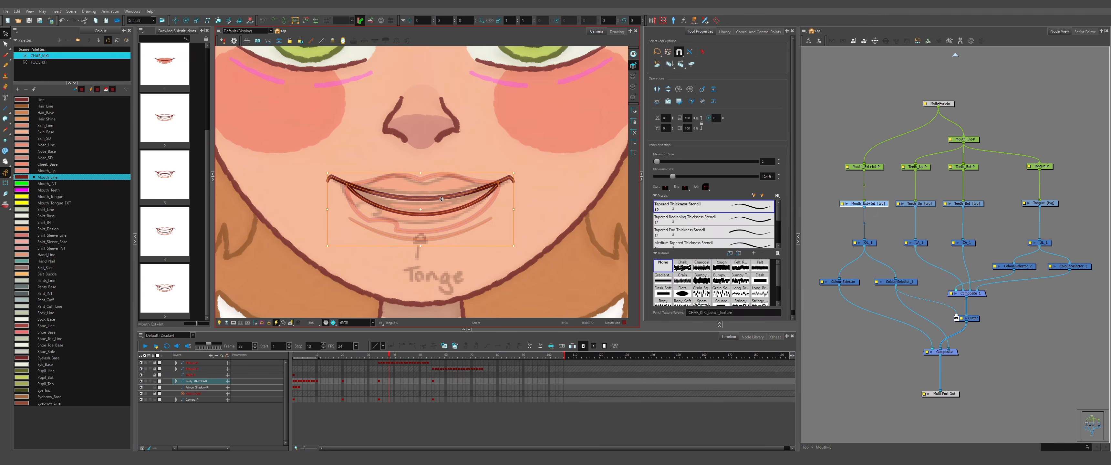
scroll(460, 216, "down", 4)
scroll(461, 215, "up", 3)
key("comma")
key("comma")
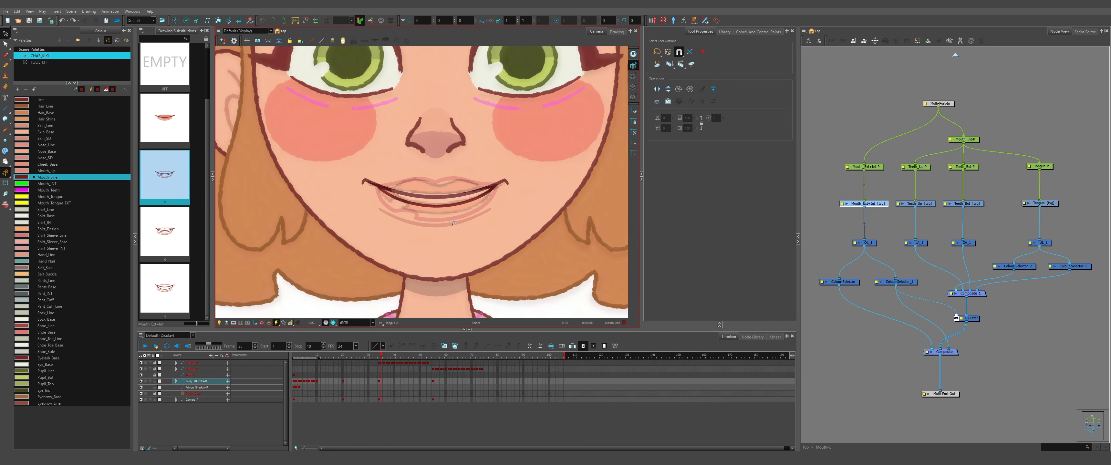
key("period")
key("period")
key("comma")
key("comma")
key("period")
key("period")
- Copy the open smile art from frame 36 to the empty frame 38
key("period")
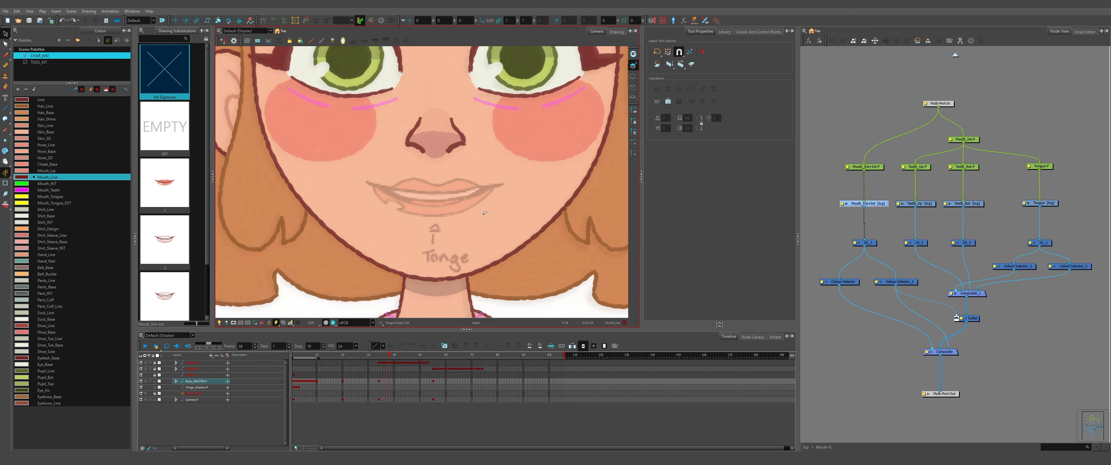
key("comma")
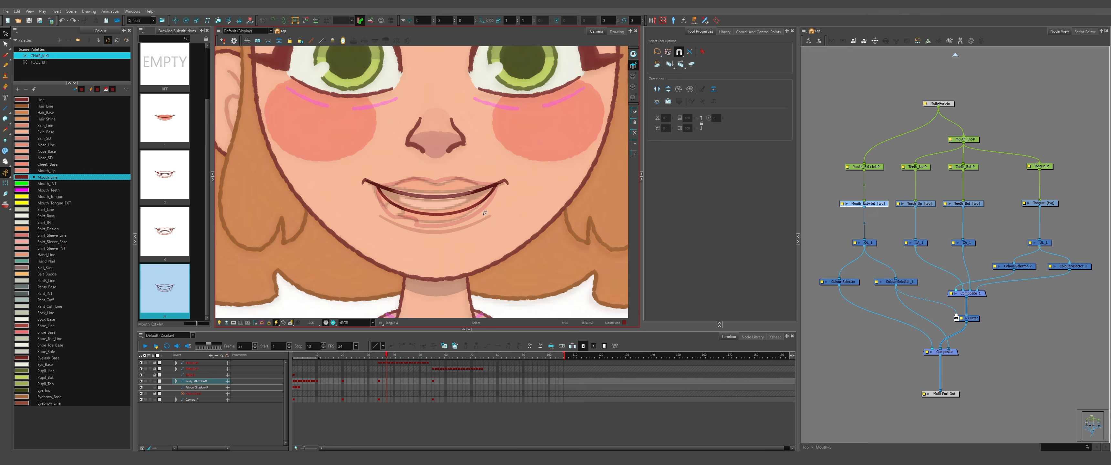
key("comma")
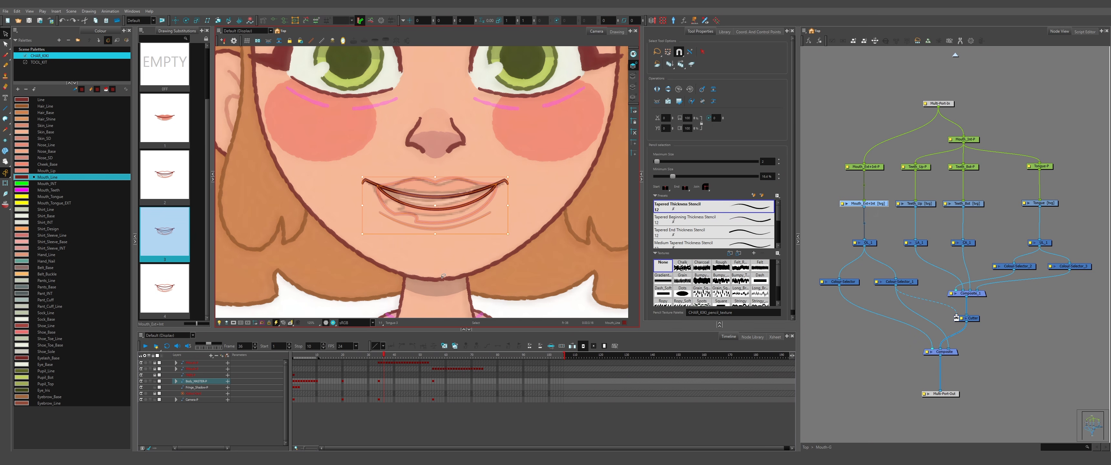
key("period")
key("period")
- Draw an ellipse in the Mouth_Line colour over the round mouth opening of the reference on frame 39
key("period")
scroll(444, 197, "up", 5)
key("comma")
key("period")
left_click(5, 108)
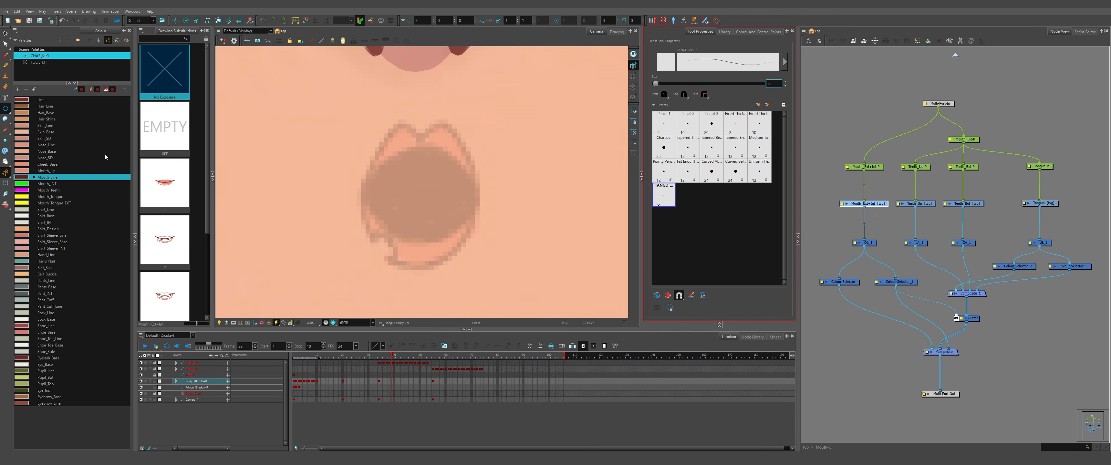
left_click_drag(369, 143, 472, 243)
- Draw the peaked upper lip outline above the round mouth with the Line tool, joining it to both sides
left_click(6, 108)
left_click(24, 107)
scroll(431, 181, "up", 1)
left_click_drag(426, 142, 446, 189)
mouse_move(440, 155)
left_mouse_down()
mouse_move(411, 144)
mouse_move(374, 238)
mouse_move(502, 237)
left_mouse_up()
mouse_move(457, 233)
left_mouse_down()
mouse_move(446, 182)
mouse_move(461, 236)
left_mouse_up()
key("ctrl+z")
key("ctrl+z")
mouse_move(380, 224)
left_mouse_down()
mouse_move(427, 149)
mouse_move(440, 161)
left_mouse_up()
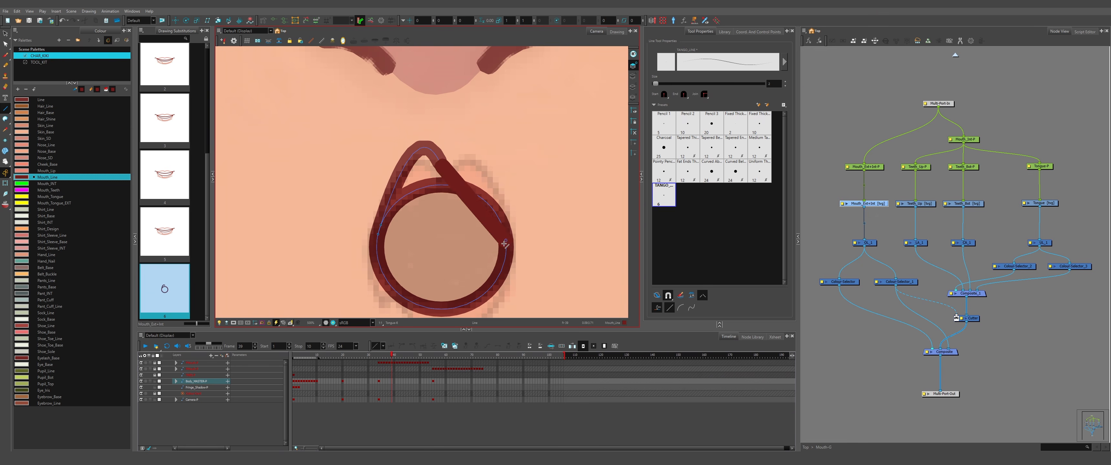
key("ctrl+z")
left_click_drag(503, 238, 439, 161)
- Reshape the upper lip contour of the round mouth so its centre dips between two peaks
scroll(444, 104, "down", 3)
key("alt+q")
scroll(452, 136, "up", 4)
left_click_drag(422, 118, 423, 123)
scroll(424, 151, "down", 1)
left_click_drag(422, 173, 442, 124)
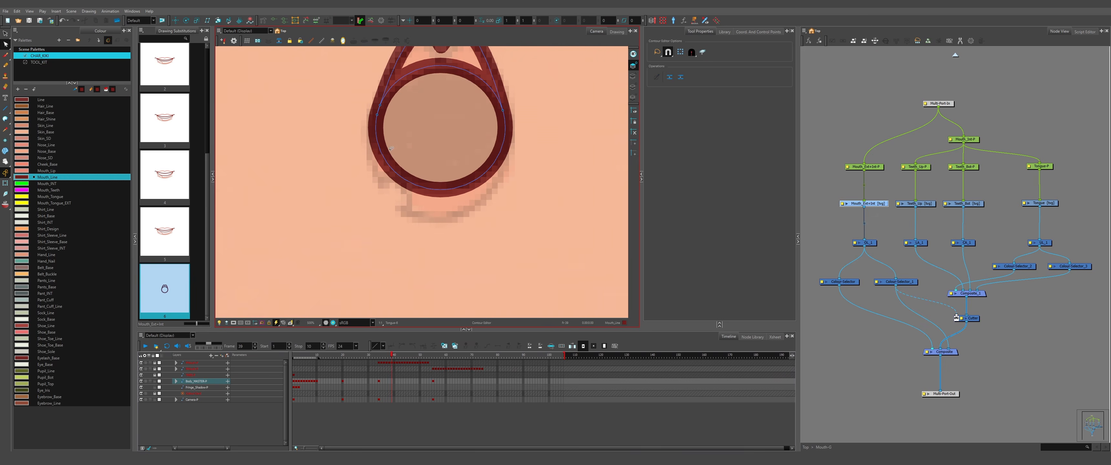
- Draw the lower lip outline beneath the round mouth on frame 39 and check it against the neighbouring pose
left_click(5, 108)
left_click_drag(376, 132, 381, 189)
mouse_move(381, 188)
left_mouse_down()
mouse_move(405, 215)
mouse_move(499, 155)
mouse_move(478, 148)
left_mouse_up()
scroll(448, 182, "down", 3)
key("comma")
scroll(431, 172, "up", 3)
key("period")
scroll(431, 172, "down", 1)
scroll(442, 206, "down", 2)
key("comma")
key("period")
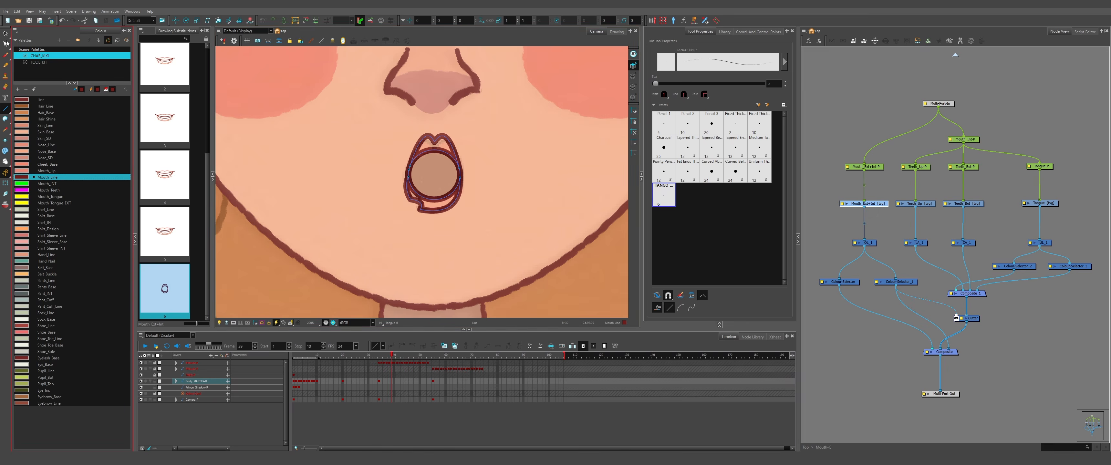
- Copy the round mouth to frame 40 and reshape it into a wider oval matching the reference
key("ctrl+a")
key("ctrl+c")
key("period")
key("ctrl+v")
key("1")
key("alt+q")
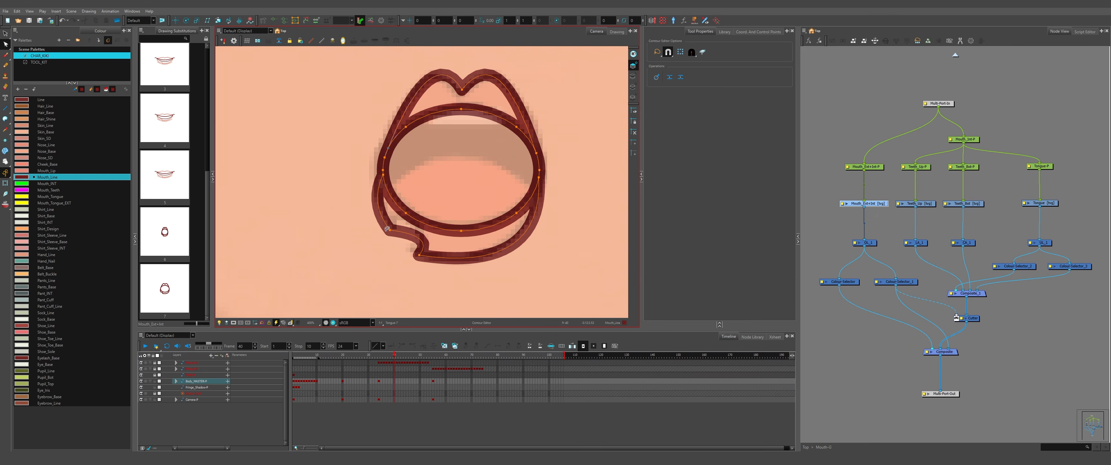
key("2")
key("2")
key("2")
key("2")
- Copy the open smile art from frame 38 to frame 41
key("period")
key("comma")
key("comma")
key("comma")
key("alt+s")
key("ctrl+c")
key("period")
key("period")
key("period")
key("ctrl+v")
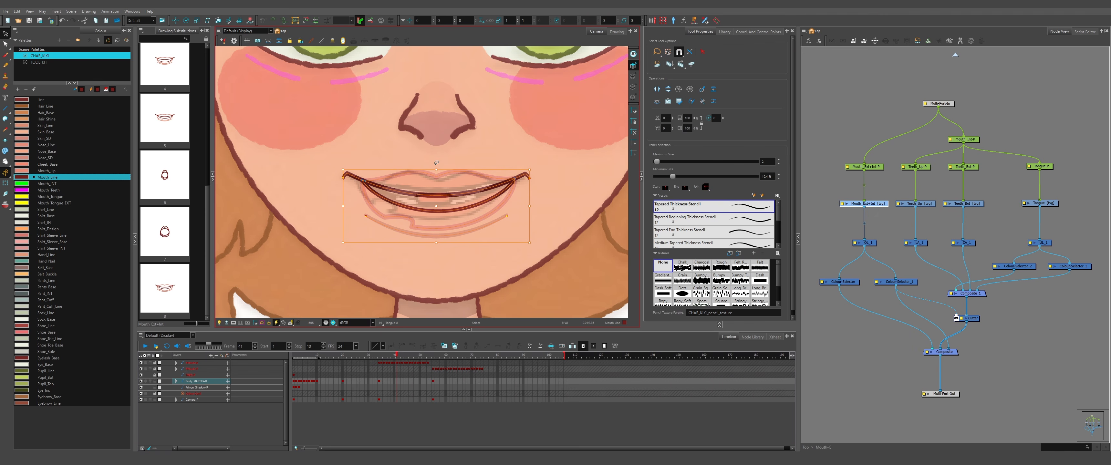
- Paste an open smile onto frame 42 over its reference pose
key("period")
key("comma")
key("period")
key("period")
key("comma")
key("1")
key("ctrl+v")
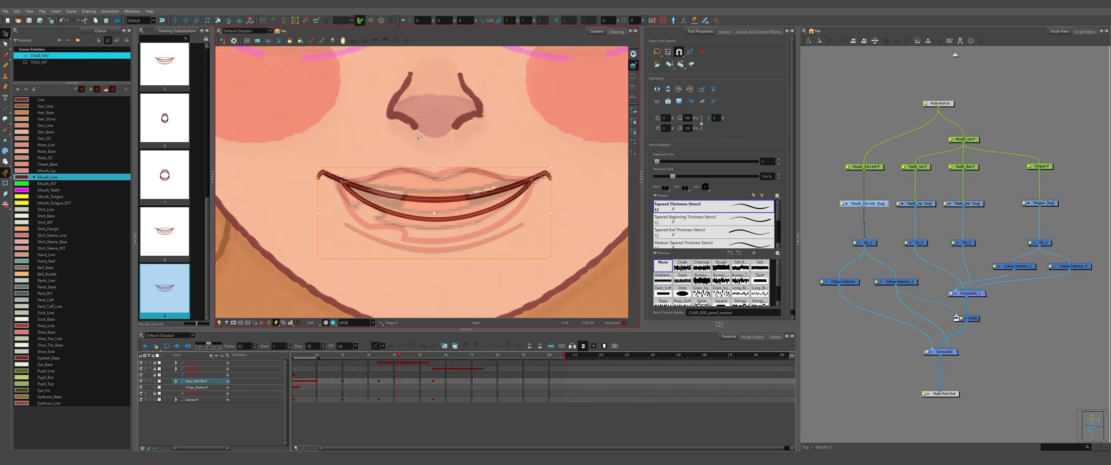
- Paste the smile onto frame 43, keeping only the upper lip and upper mouth line, and fit its curve to the reference
key("period")
key("ctrl+v")
key("1")
key("1")
key("alt+q")
left_click(304, 179)
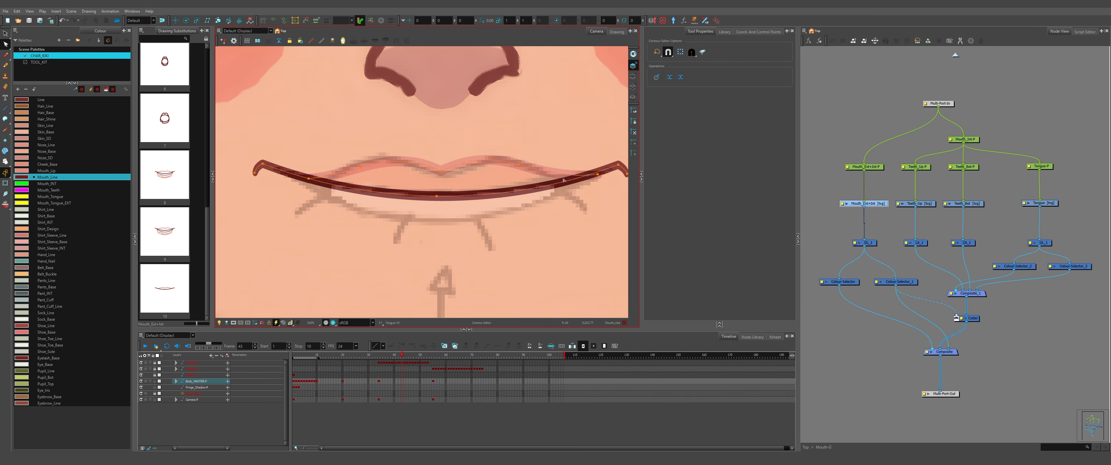
left_click_drag(598, 174, 584, 175)
- Draw the curved lower mouth line on frame 43 with four short hooked strokes below it
key("2")
key("alt+backslash")
key("1")
left_click_drag(290, 178, 582, 177)
left_click_drag(398, 178, 398, 224)
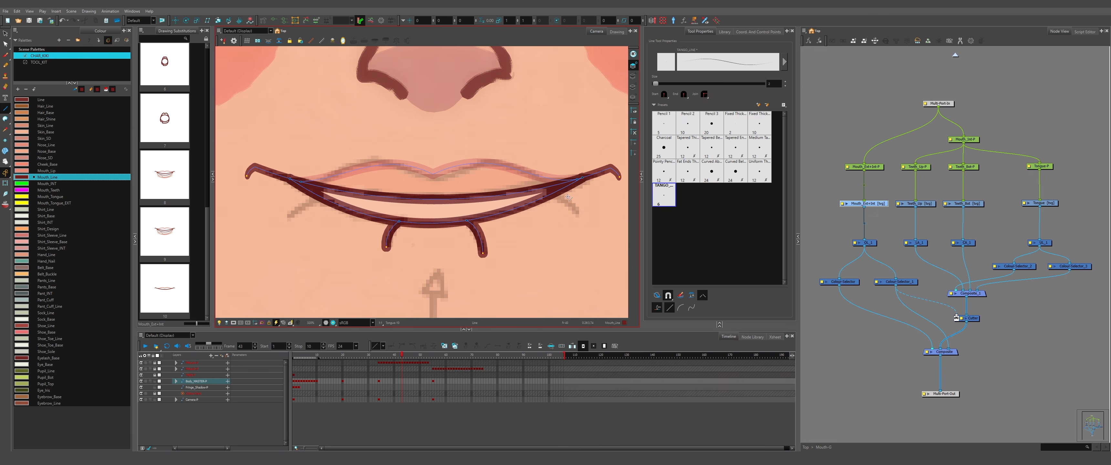
key("alt+s")
left_click(69, 190)
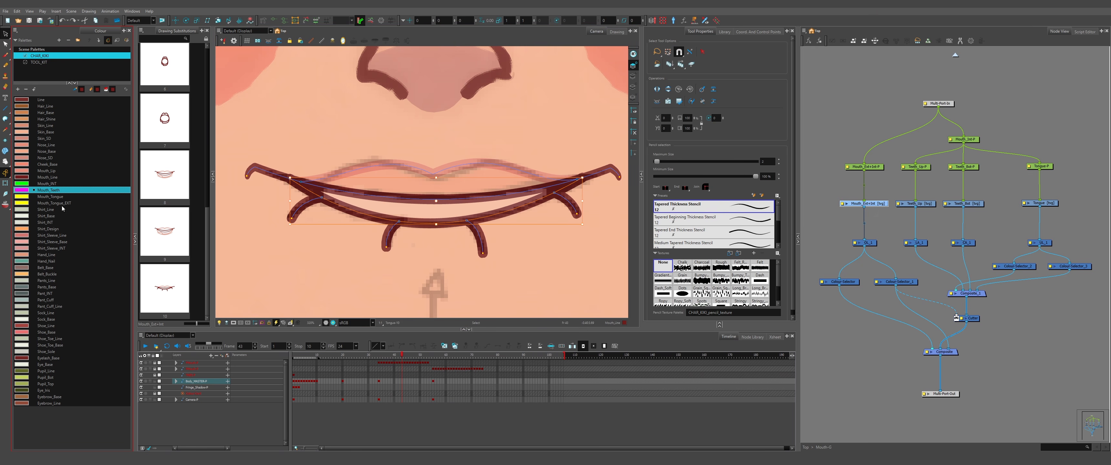
key("Escape")
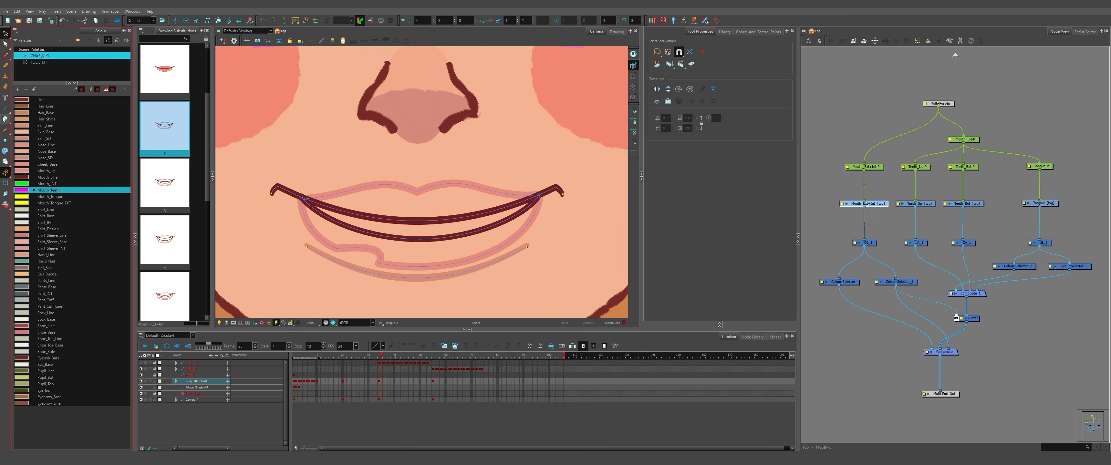
- Fill the lip areas of the mouth drawings with the lip colour, working back through the poses
left_click(4, 119)
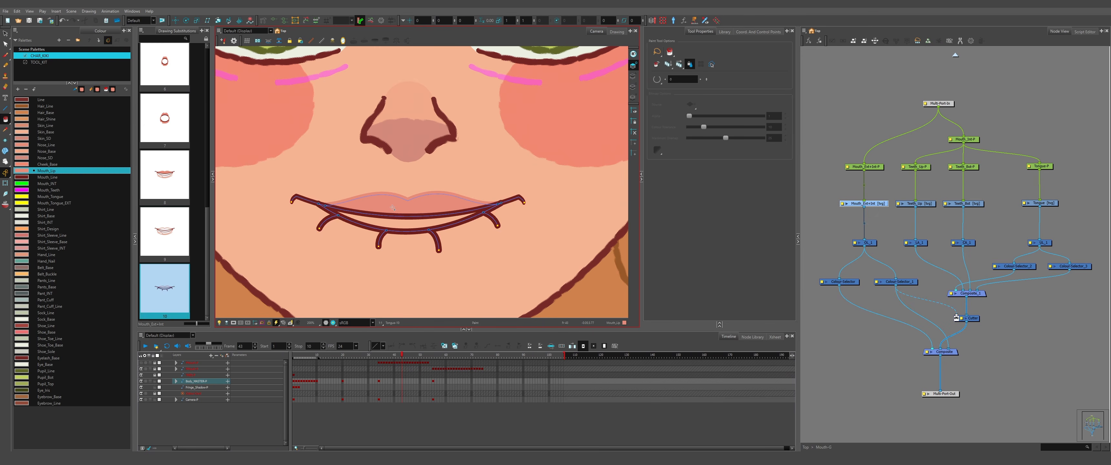
key("comma")
key("comma")
key("comma")
key("alt+s")
key("comma")
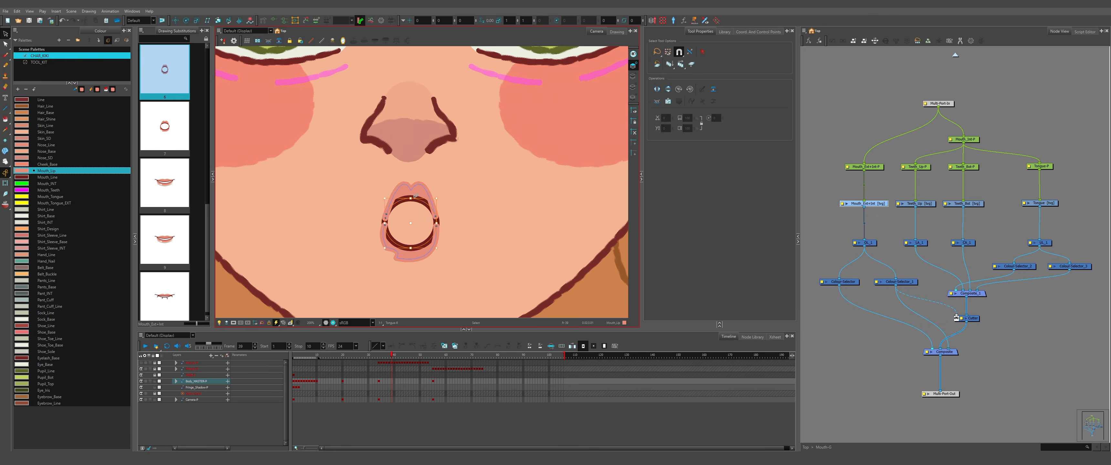
key("comma")
key("comma")
key("comma")
key("comma")
key("comma")
key("comma")
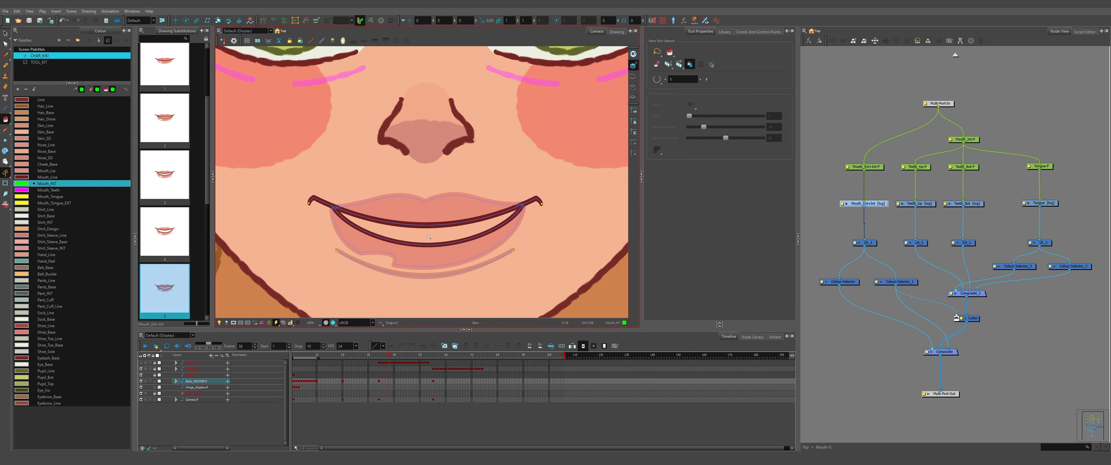
- Fill the open mouth interiors with the green Mouth_INT colour across the mouth drawings
left_click(440, 236)
key("period")
key("period")
key("comma")
key("comma")
key("comma")
key("comma")
key("comma")
key("comma")
key("comma")
key("comma")
key("comma")
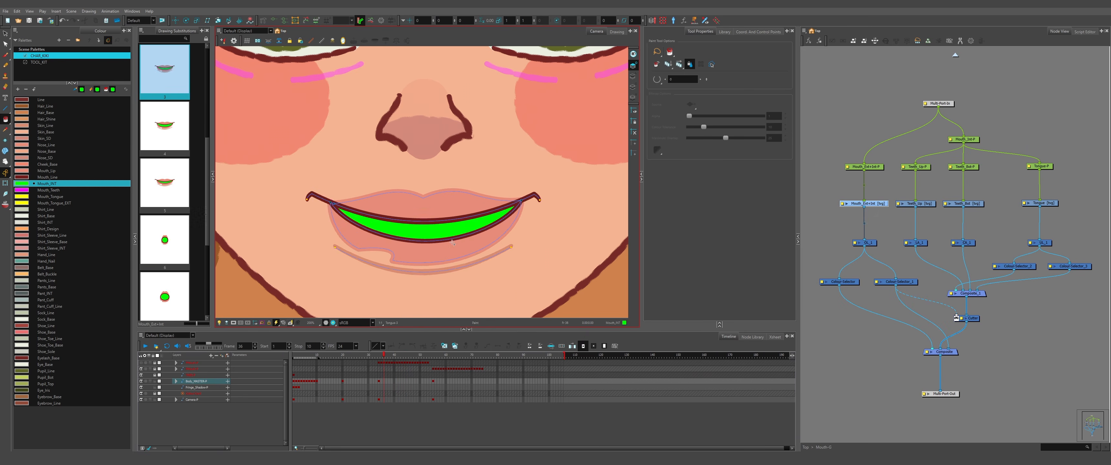
left_click(176, 382)
key("shift+t")
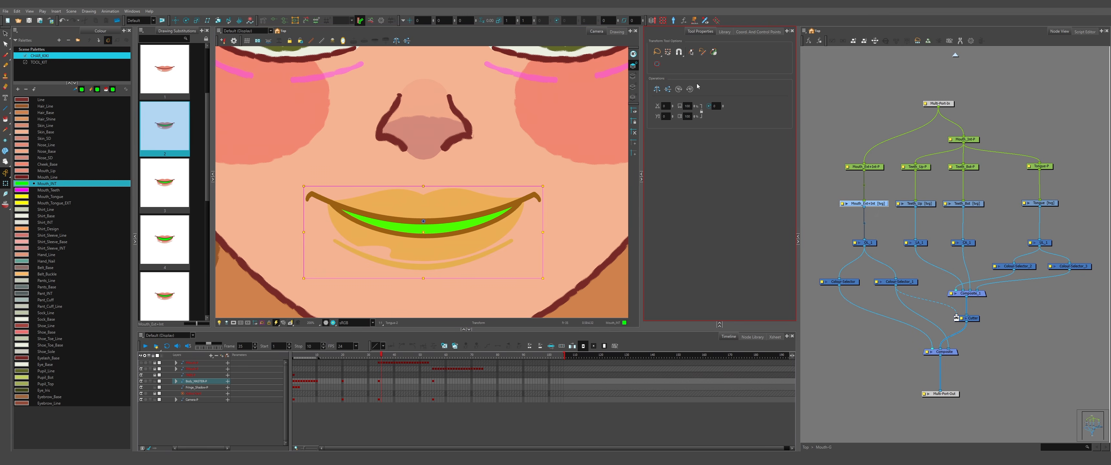
left_click(861, 109)
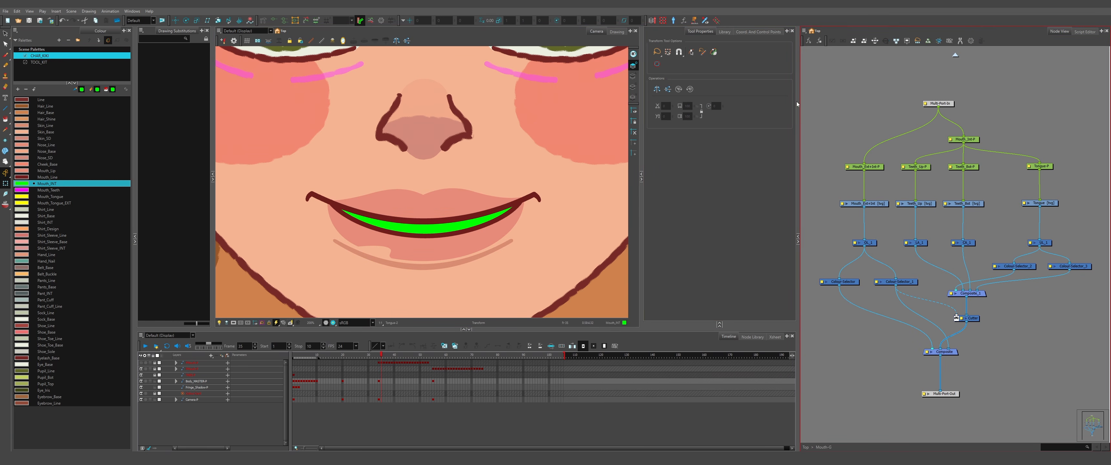
- Switch the active art layer and draw a Mouth_Teeth rectangle across the upper part of the mouth on frame 37
left_click(632, 77)
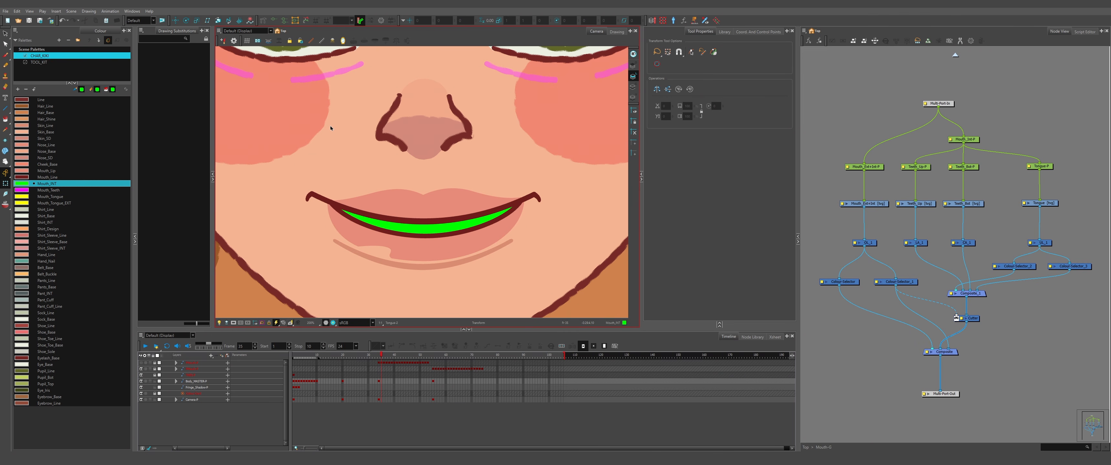
left_click(55, 191)
key("period")
key("period")
left_click(141, 362)
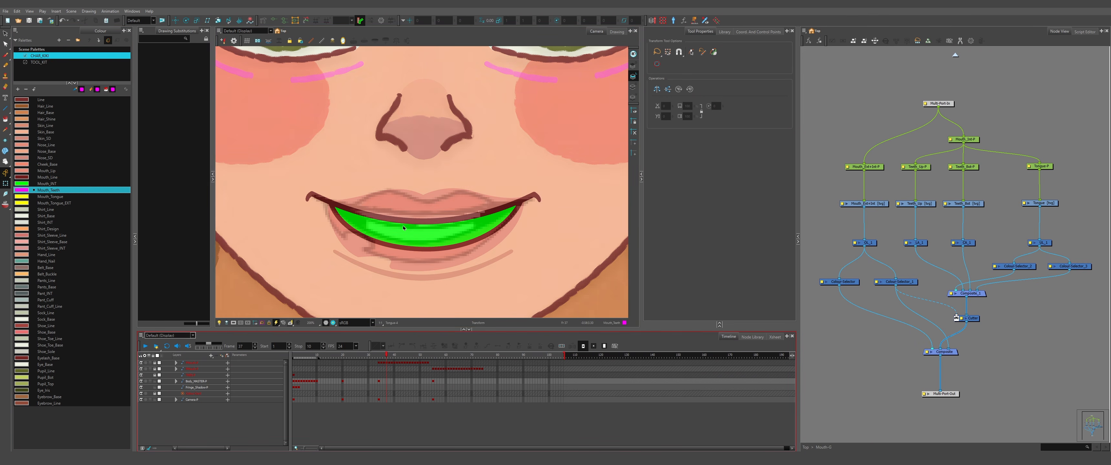
scroll(454, 243, "up", 1)
left_click(6, 108)
left_click(25, 113)
left_click_drag(324, 179, 504, 213)
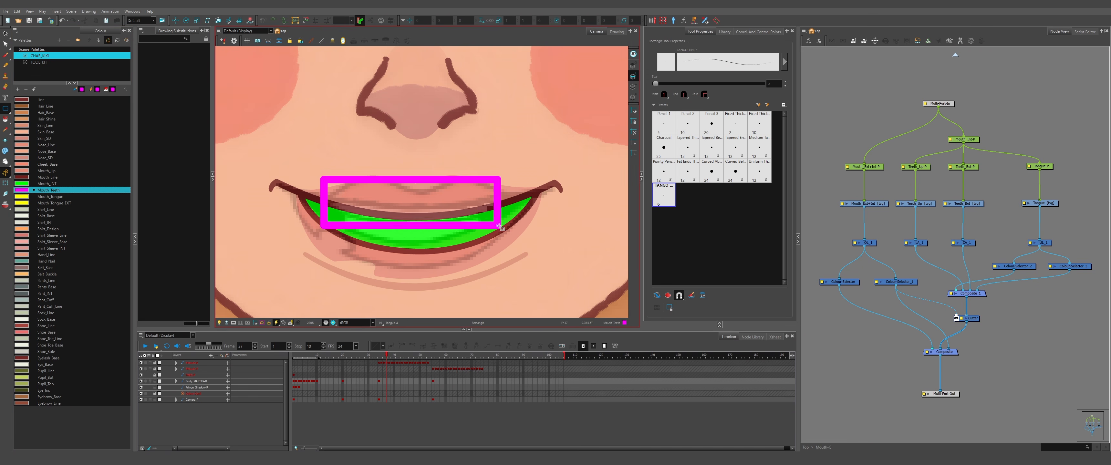
- Curve the lower edge of the teeth rectangle to follow the smile and fill the shape with Mouth_Teeth
key("alt+q")
left_click_drag(410, 216, 413, 231)
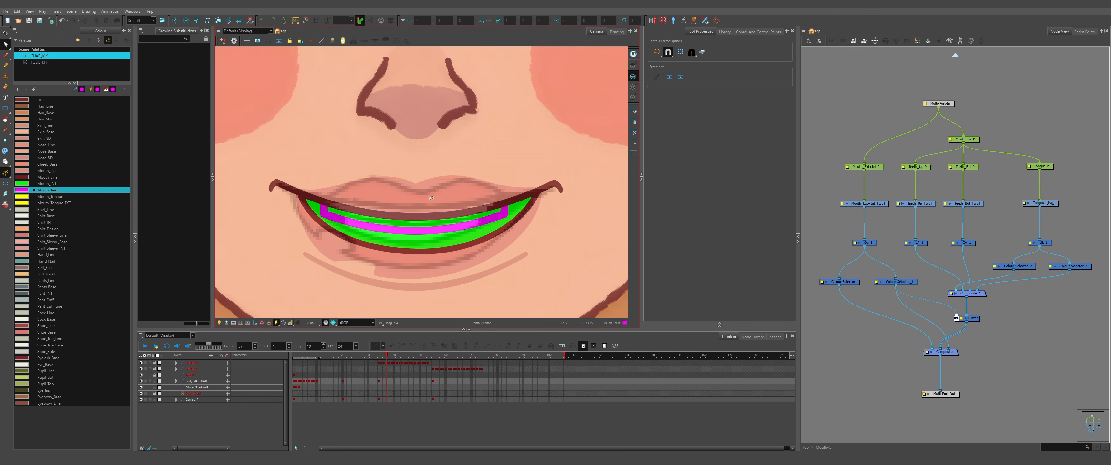
scroll(431, 201, "down", 1)
left_click_drag(517, 188, 478, 220)
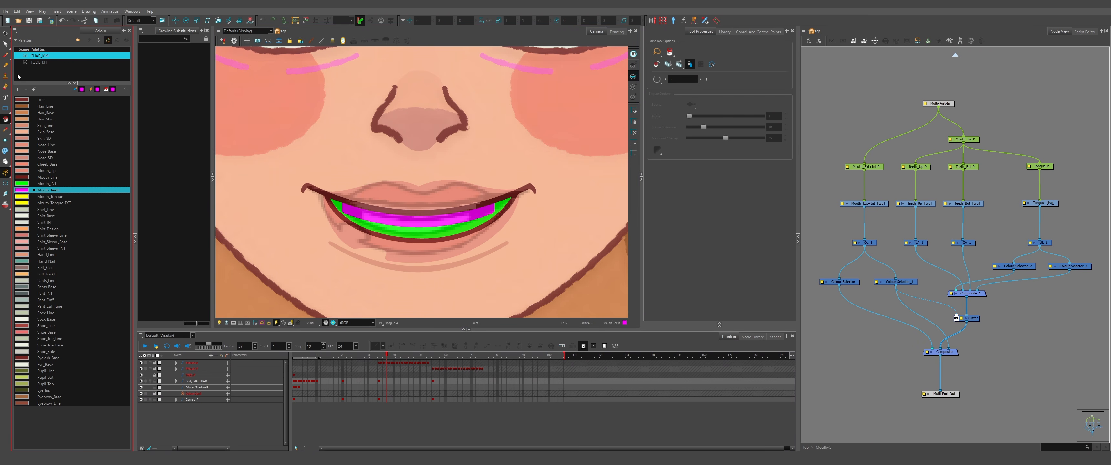
- Adjust both lower corners of the teeth shape on frame 37 so they round off inside the mouth
scroll(356, 215, "up", 2)
left_click_drag(357, 214, 356, 215)
left_click_drag(351, 198, 342, 206)
key("ctrl+z")
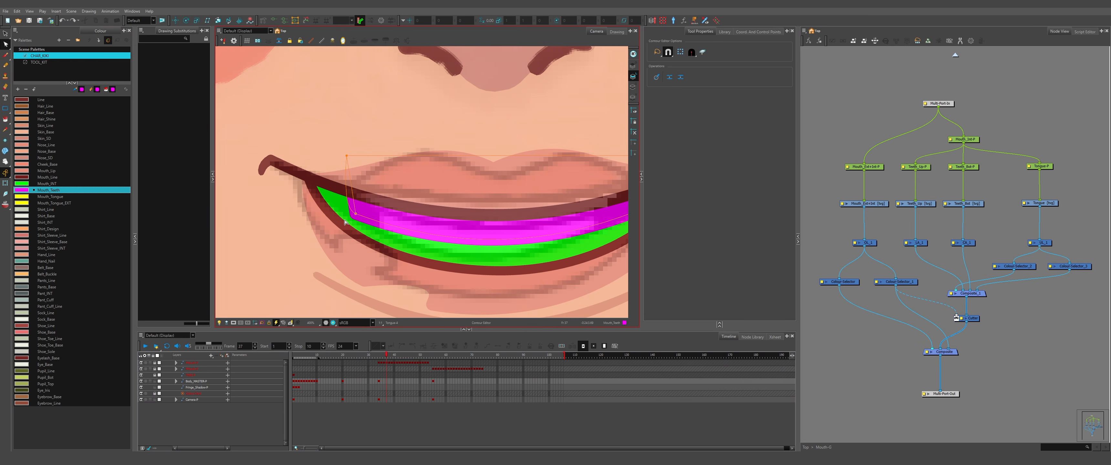
left_click_drag(513, 211, 480, 216)
left_click_drag(482, 202, 495, 213)
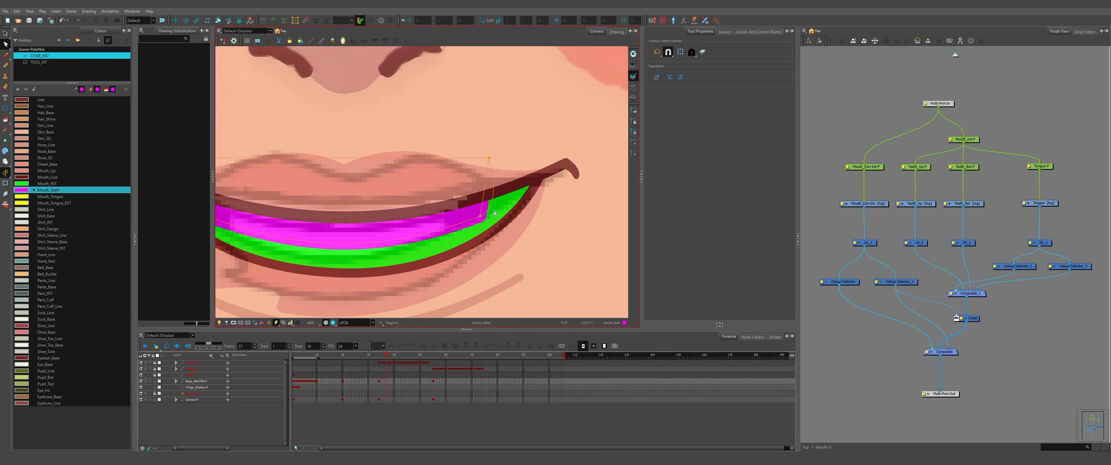
scroll(495, 213, "down", 2)
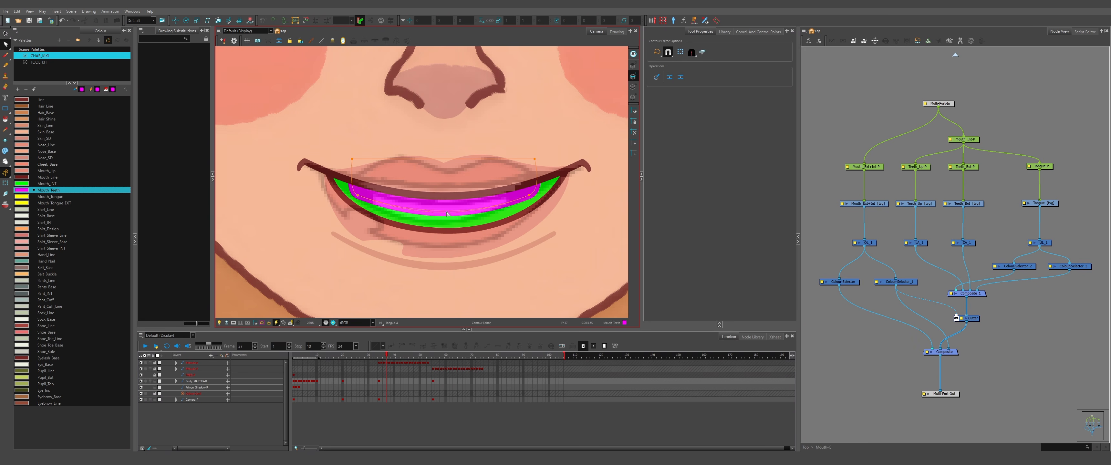
- Copy the teeth shape from frame 37 to the mouth pose on frame 36
scroll(444, 111, "down", 1)
key("alt+s")
left_click(340, 178)
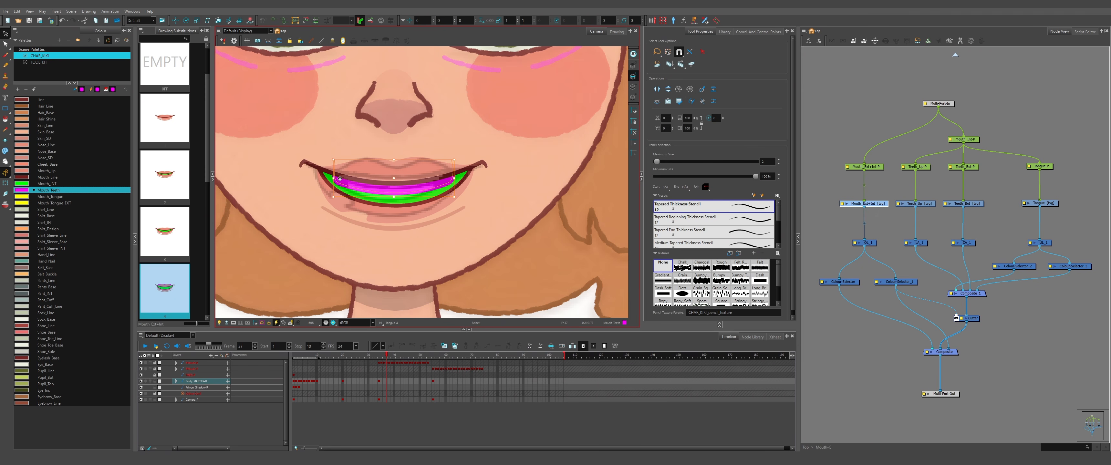
key("ctrl+c")
key("comma")
key("ctrl+v")
key("comma")
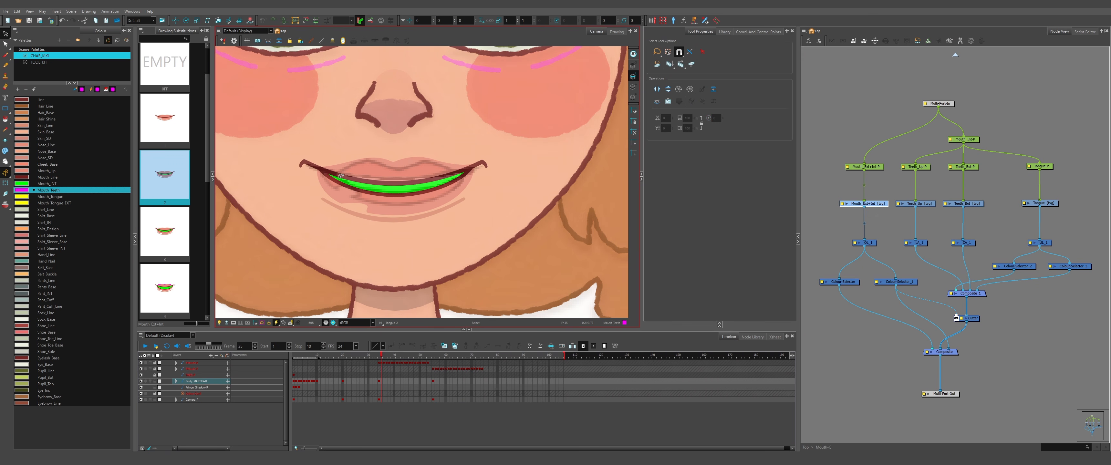
- Paste the teeth shape into the smile on frame 35 and widen it to reach the mouth corner
key("ctrl+v")
key("comma")
key("period")
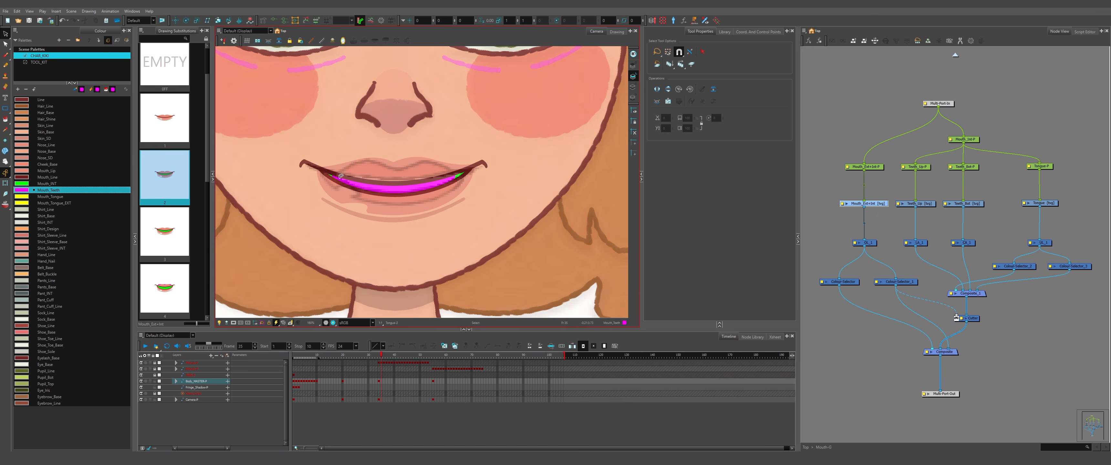
key("period")
key("period")
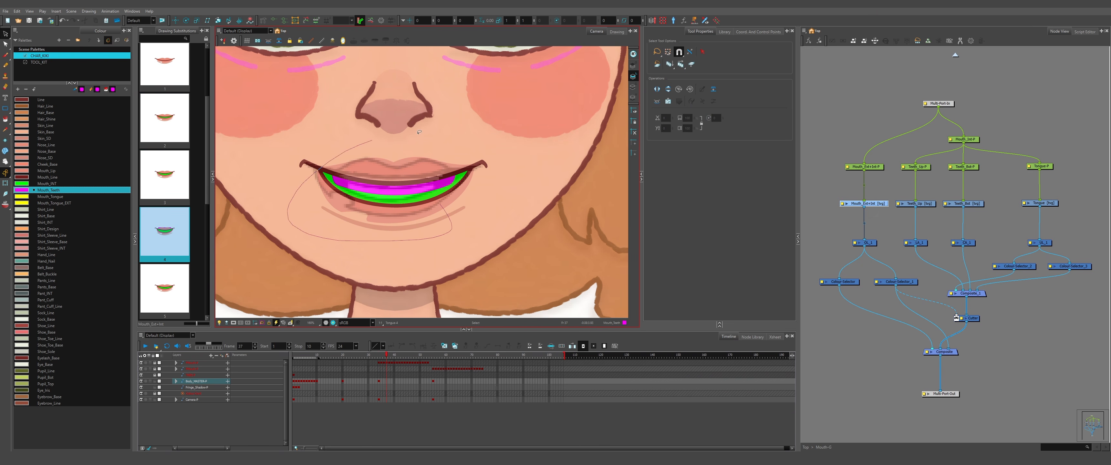
key("comma")
key("comma")
left_click(411, 195)
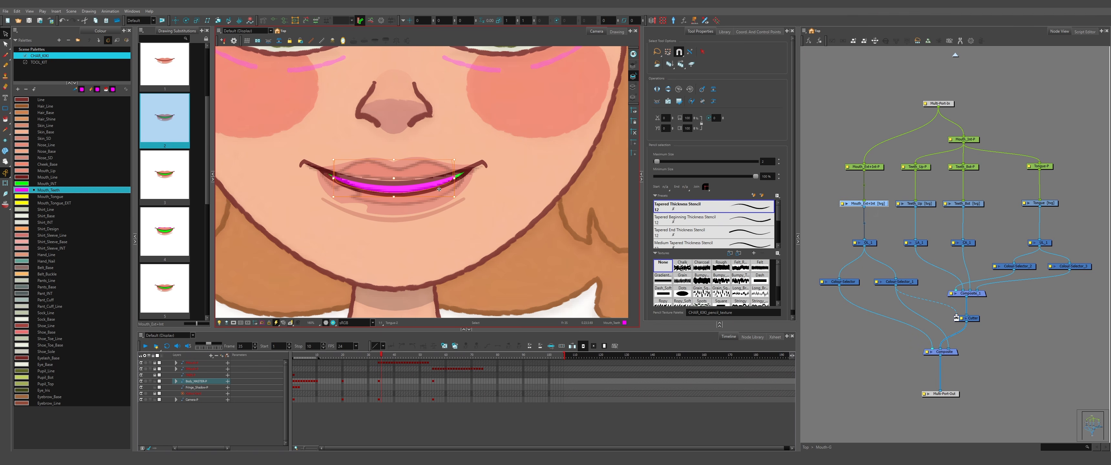
left_click_drag(451, 177, 465, 177)
left_click(493, 184)
- Copy the teeth shape to the round mouths on frames 39 and 40, raising it to the upper part of each opening
left_click(408, 180)
key("period")
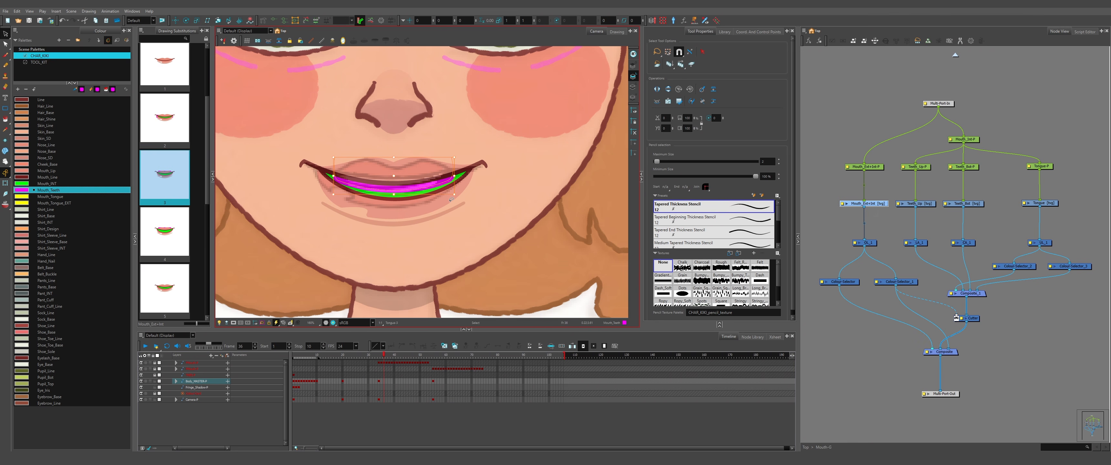
key("period")
key("period")
key("period")
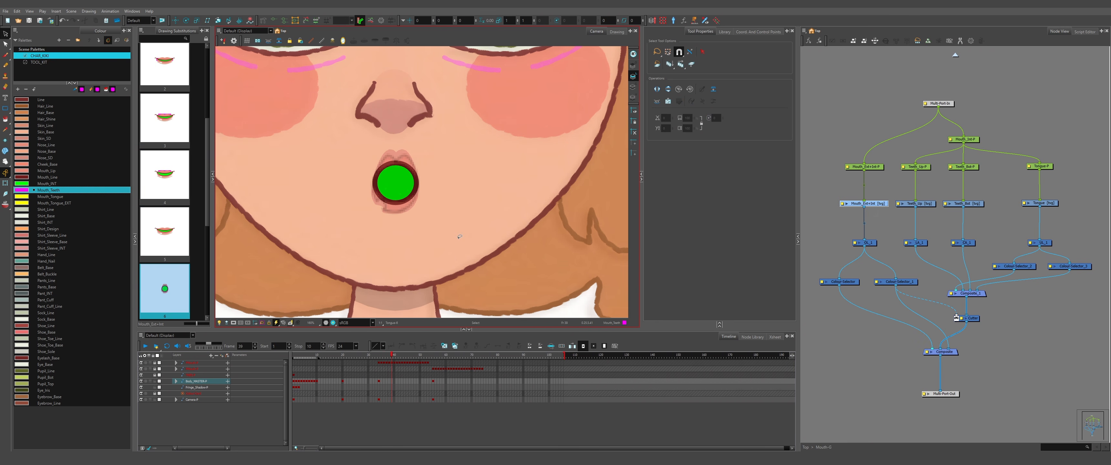
left_click(403, 164)
left_click_drag(403, 182, 403, 164)
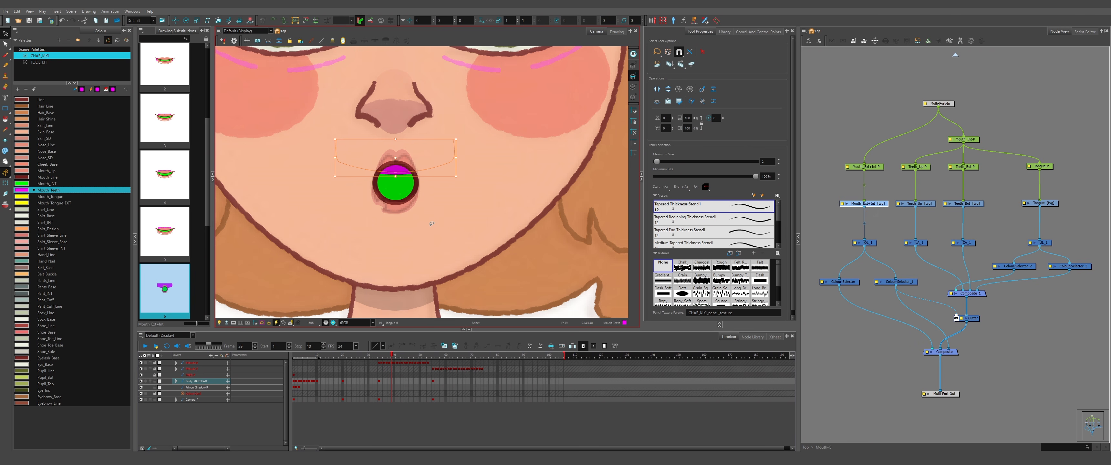
key("period")
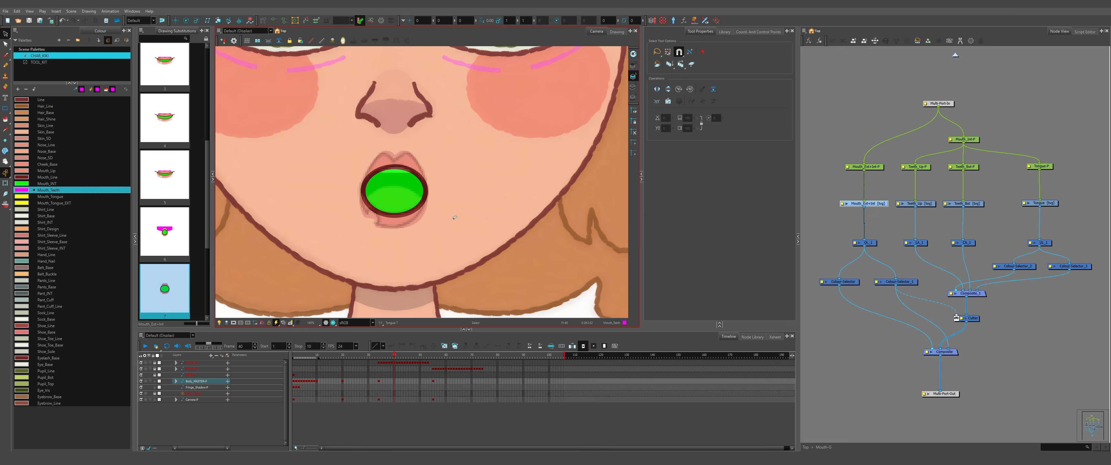
key("period")
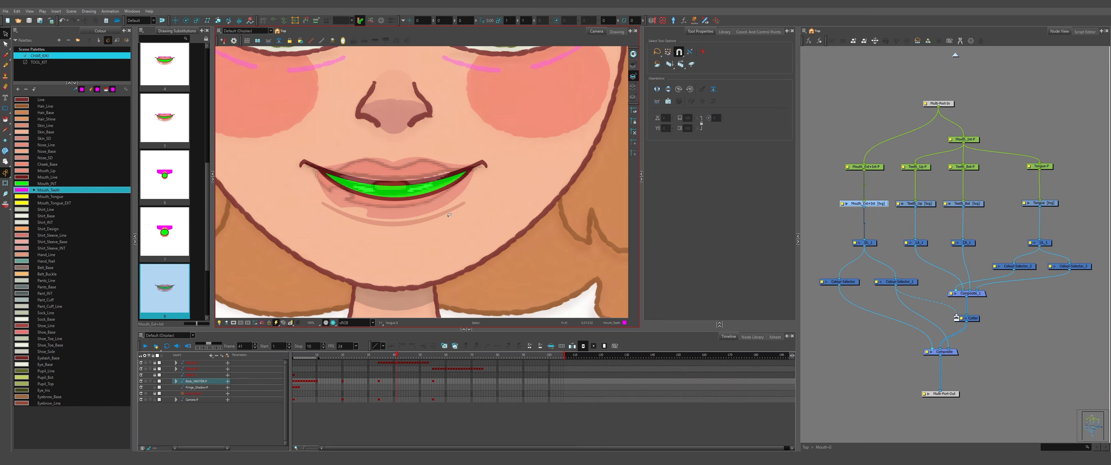
- Copy the teeth shape from frame 38 to the remaining open mouth poses on frames 41 to 43
key("period")
key("period")
key("comma")
key("comma")
key("comma")
key("comma")
key("comma")
key("ctrl+a")
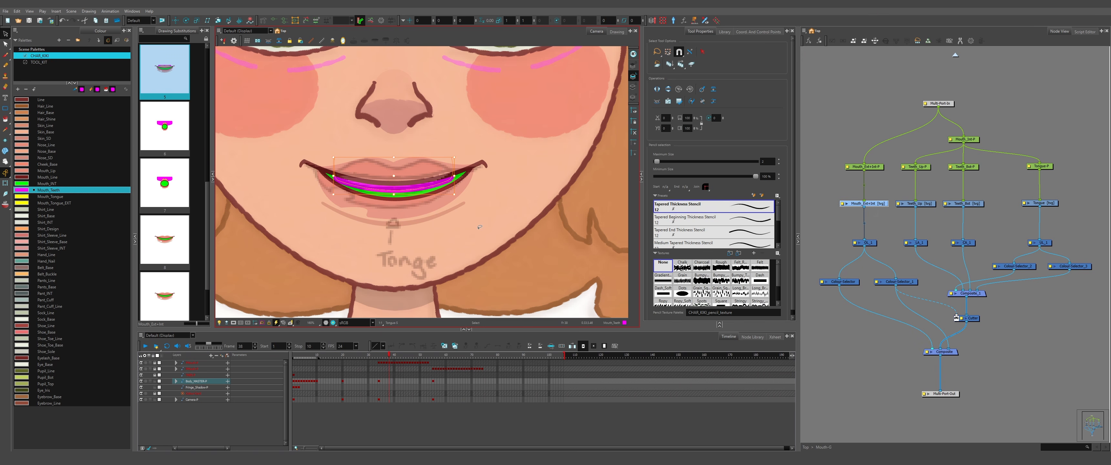
key("period")
key("period")
key("period")
key("period")
key("period")
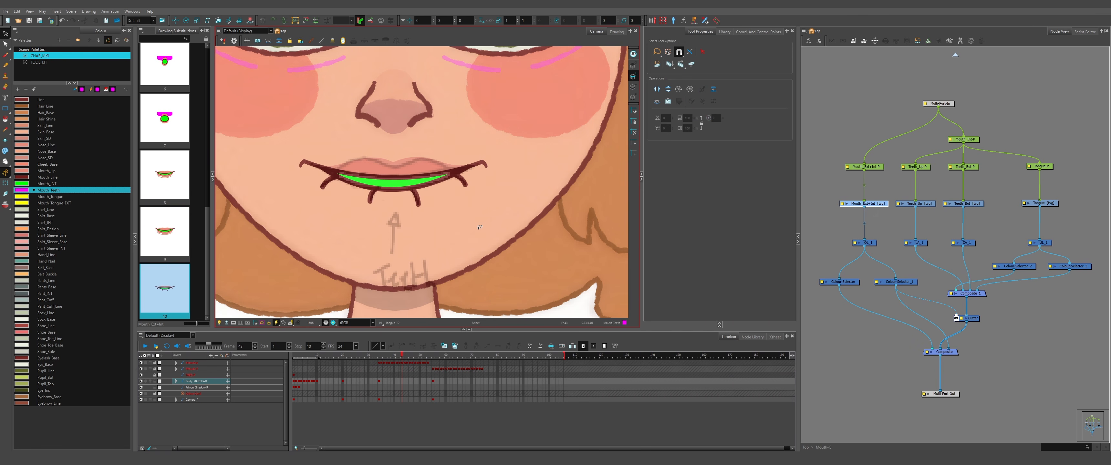
key("ctrl+v")
key("period")
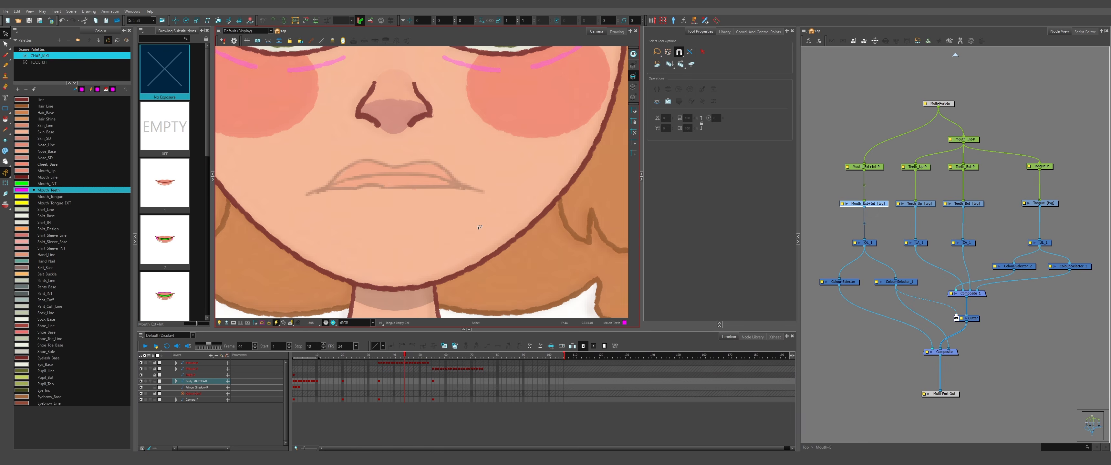
key("comma")
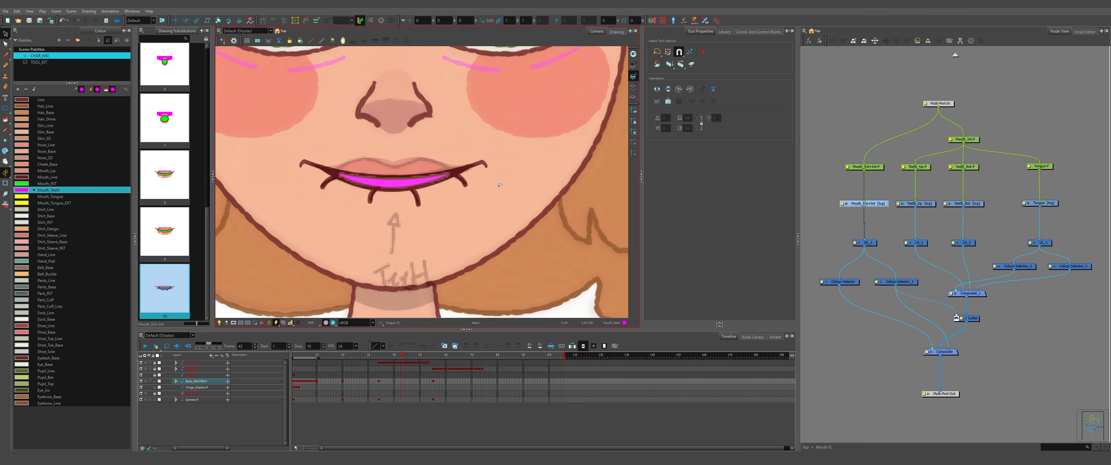
- Change the Mouth_Teeth palette colour to white
left_click_drag(482, 286, 480, 283)
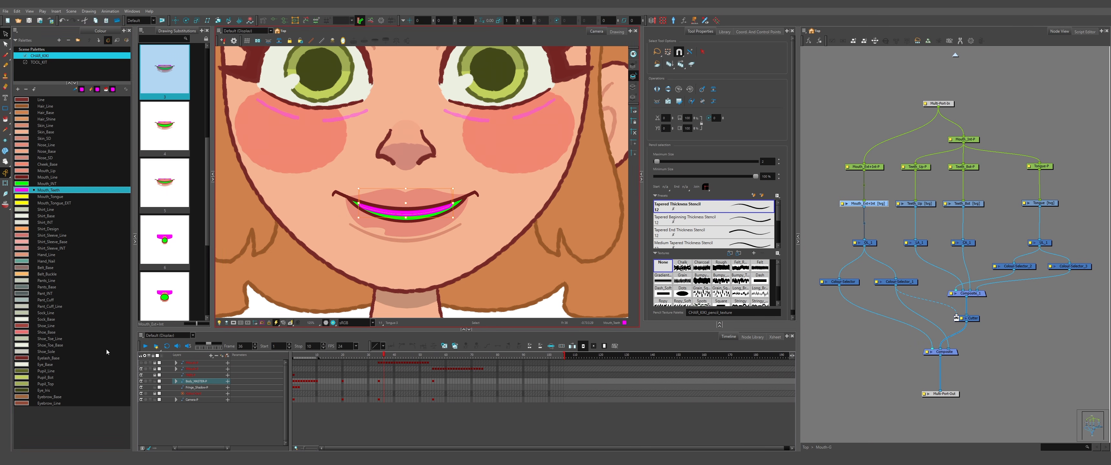
double_click(19, 191)
left_click(550, 146)
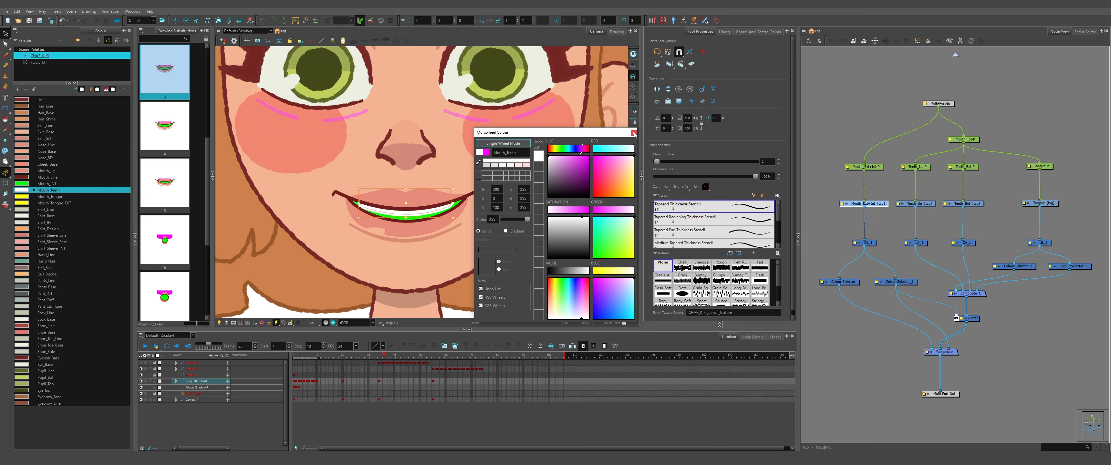
left_click(634, 130)
- Flip back and forth through the mouth drawings to examine the white teeth in each pose
scroll(379, 224, "down", 5)
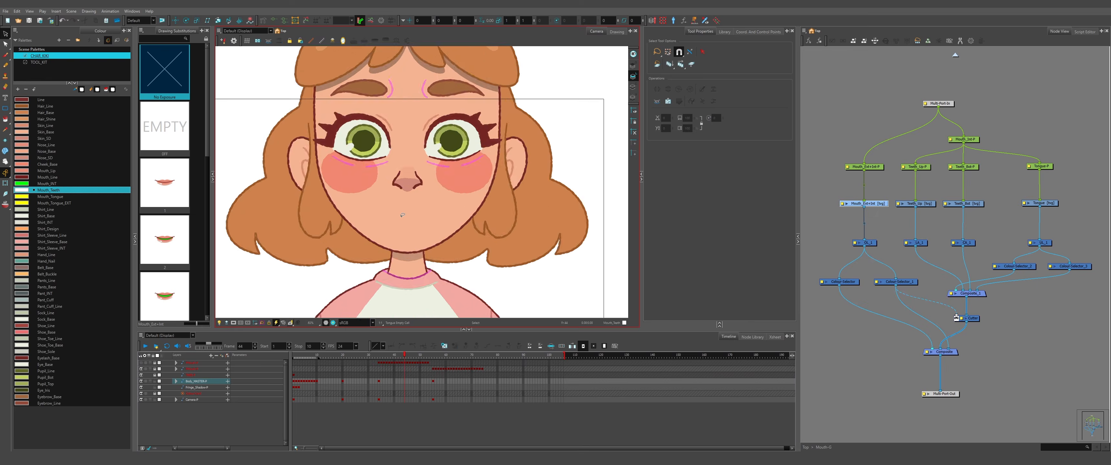
key("comma")
key("comma")
key("comma")
key("comma")
key("comma")
key("comma")
key("comma")
key("comma")
key("comma")
key("comma")
key("period")
key("period")
key("period")
key("period")
key("period")
key("period")
key("period")
key("period")
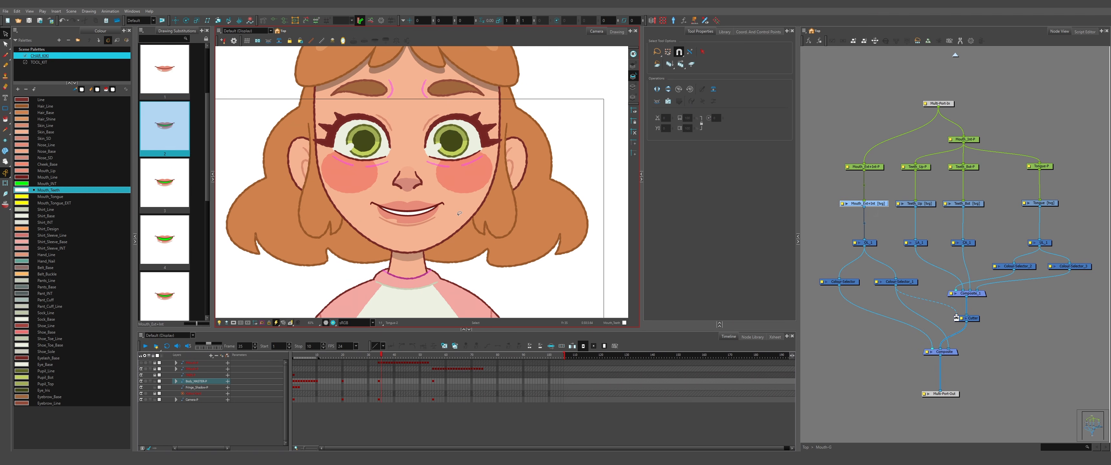
scroll(435, 215, "up", 3)
key("period")
key("comma")
key("comma")
key("comma")
key("comma")
key("comma")
key("comma")
key("comma")
key("comma")
key("comma")
key("period")
key("period")
key("period")
key("period")
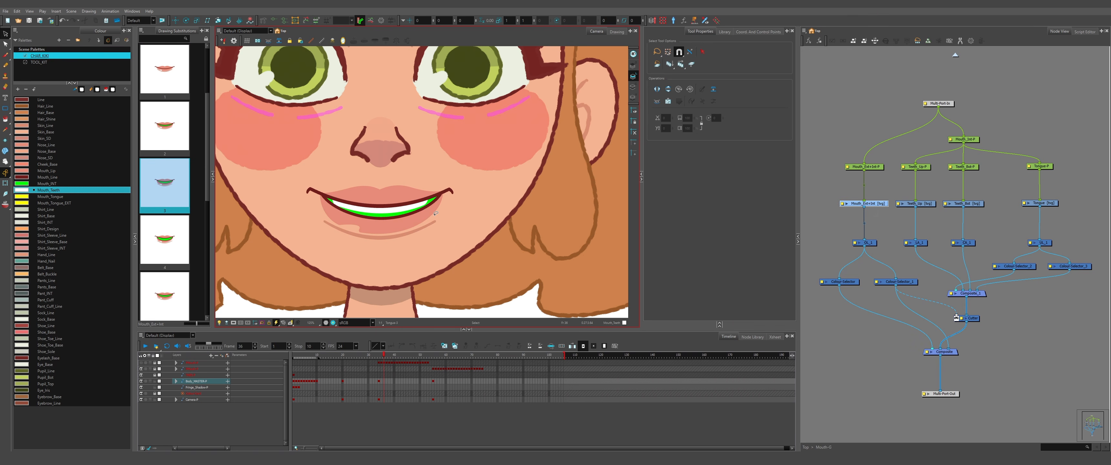
- Adjust the lower lip's side contour near the mouth corner on frame 38 with the Contour Editor
scroll(337, 211, "up", 2)
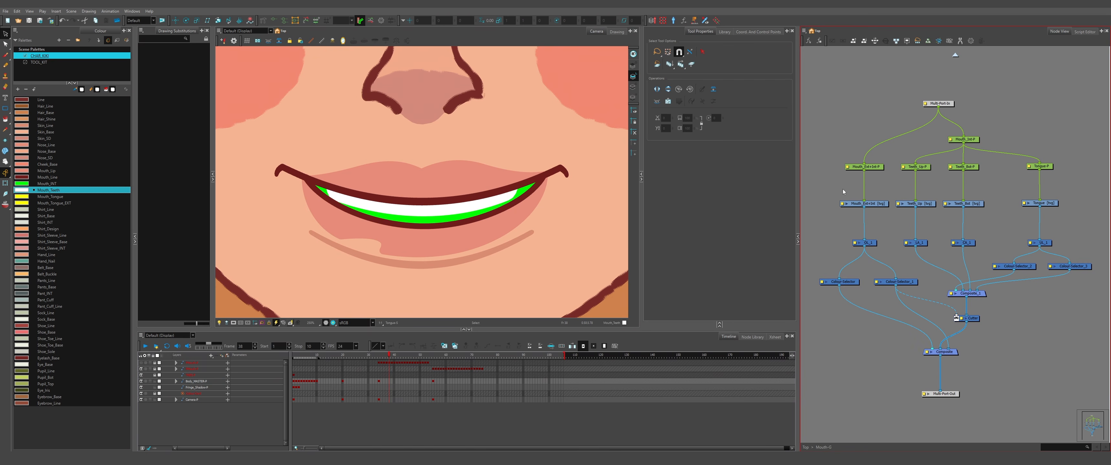
left_click(64, 94)
left_click(6, 43)
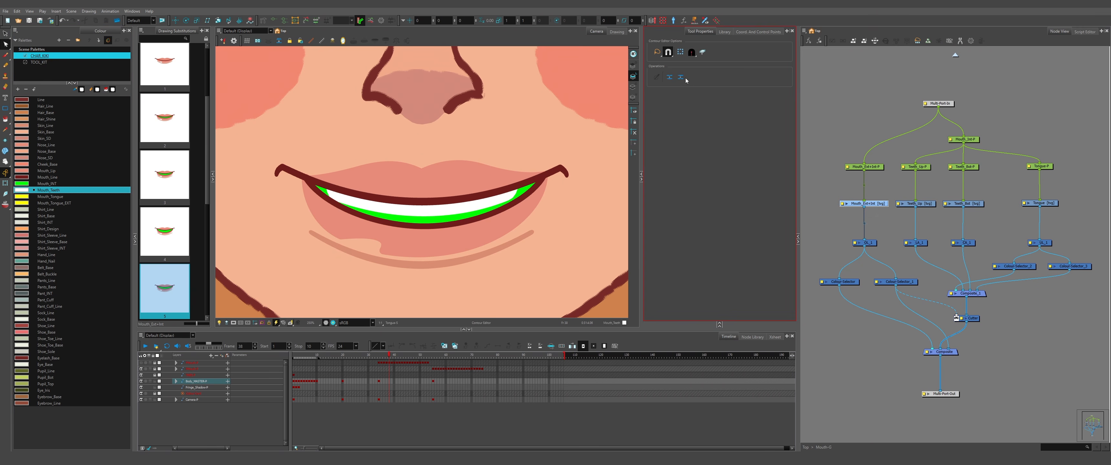
left_click(331, 188)
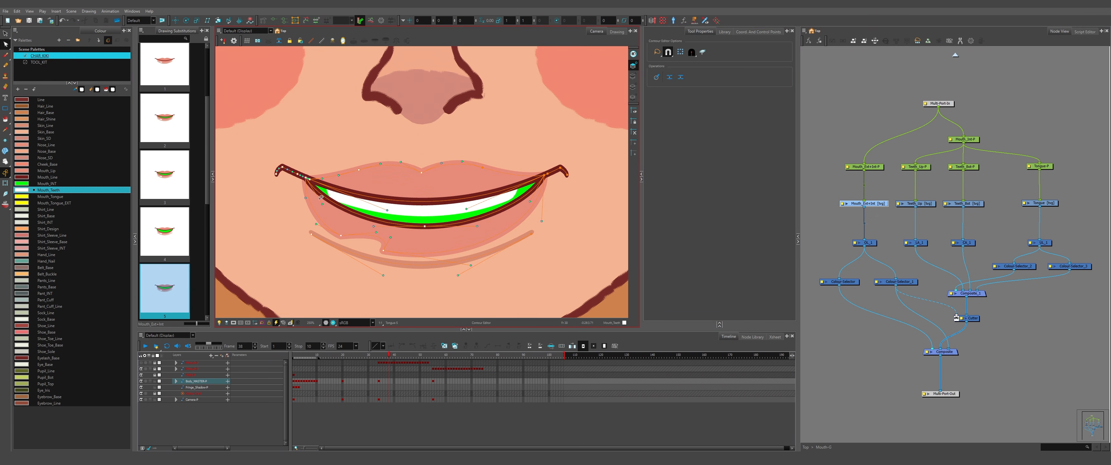
left_click(326, 208)
left_click_drag(322, 210, 323, 213)
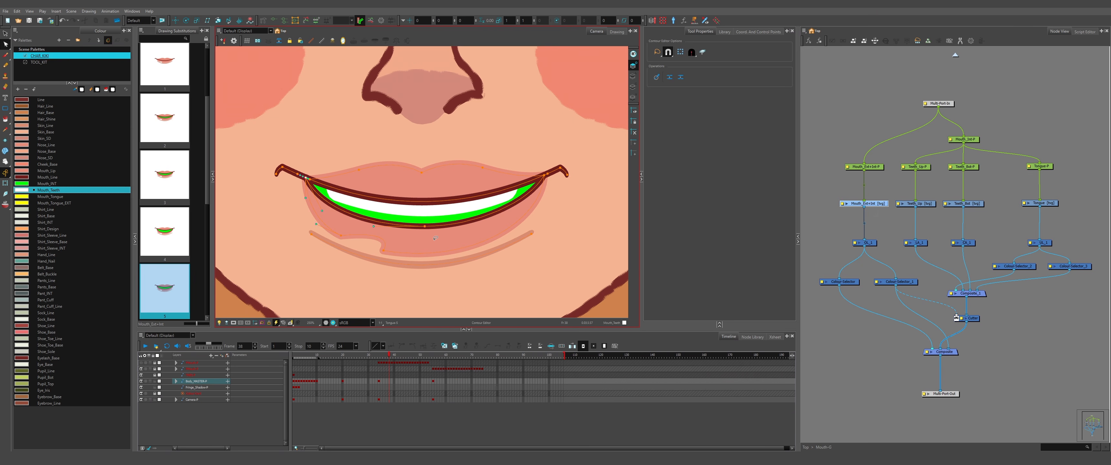
- Compare the neighbouring mouth poses and reshape the lower lip's side contour on frame 41
key("comma")
key("comma")
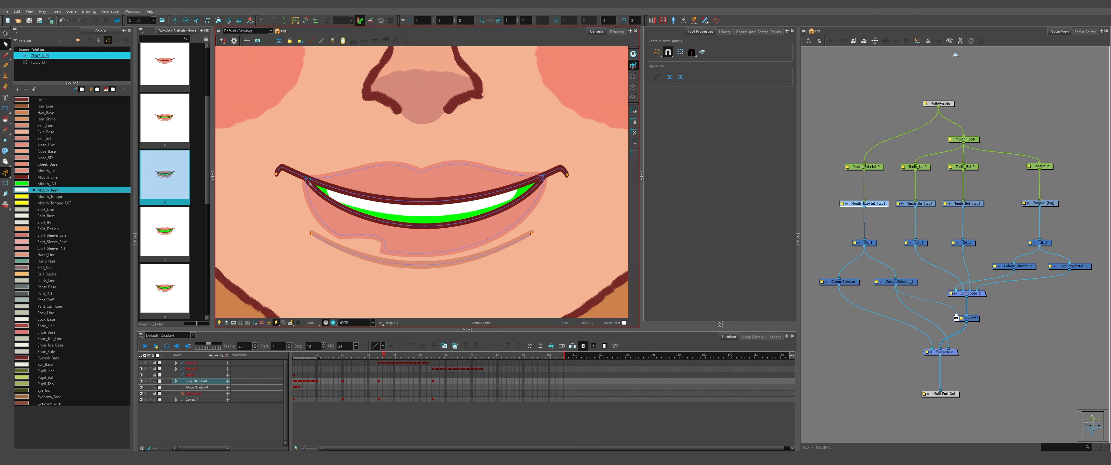
key("comma")
key("comma")
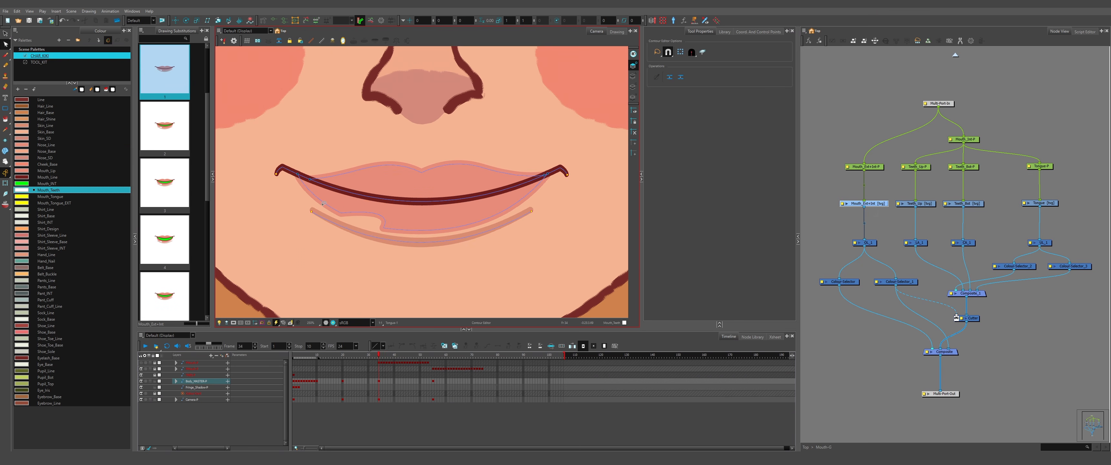
key("period")
key("period")
key("period")
key("period")
key("period")
key("period")
key("period")
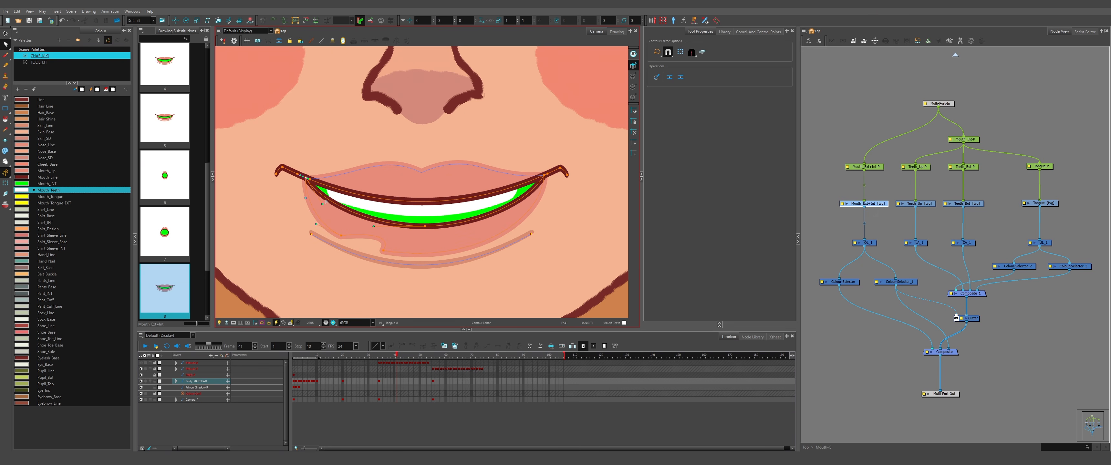
left_click_drag(322, 203, 321, 211)
- Reshape the lower lip's side contour on frame 42 after comparing it with the adjacent mouth poses
key("period")
key("period")
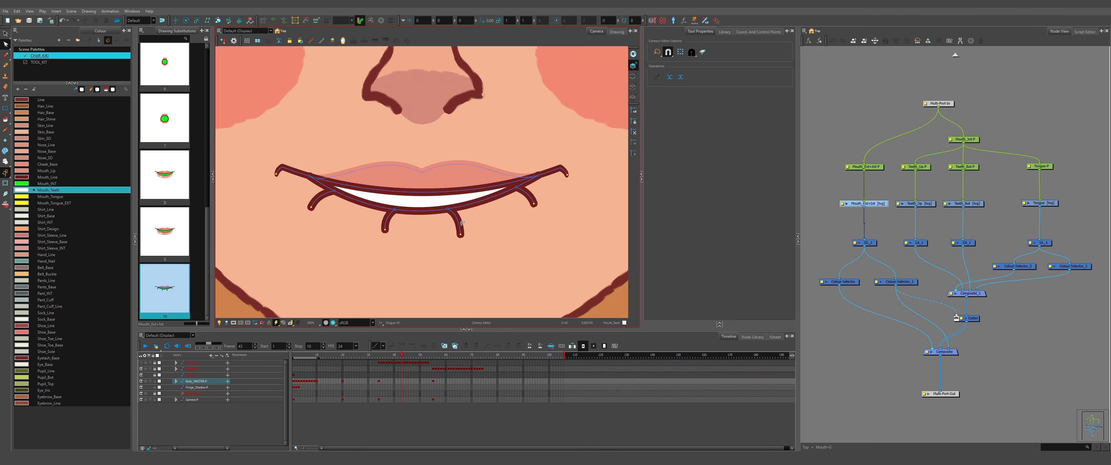
key("comma")
key("comma")
key("comma")
key("comma")
key("comma")
key("period")
key("period")
key("period")
key("period")
key("period")
key("comma")
key("comma")
key("period")
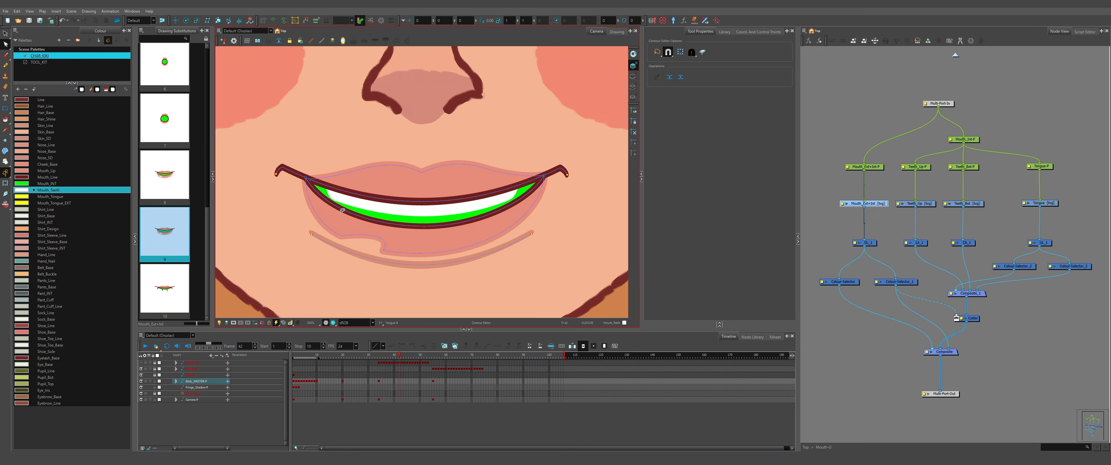
key("comma")
key("period")
key("comma")
key("period")
left_click_drag(324, 210, 321, 210)
- Step back through the mouth poses to check the lip and teeth shapes against the whole face
key("comma")
key("comma")
key("comma")
key("comma")
key("comma")
key("comma")
key("comma")
key("comma")
scroll(427, 226, "down", 4)
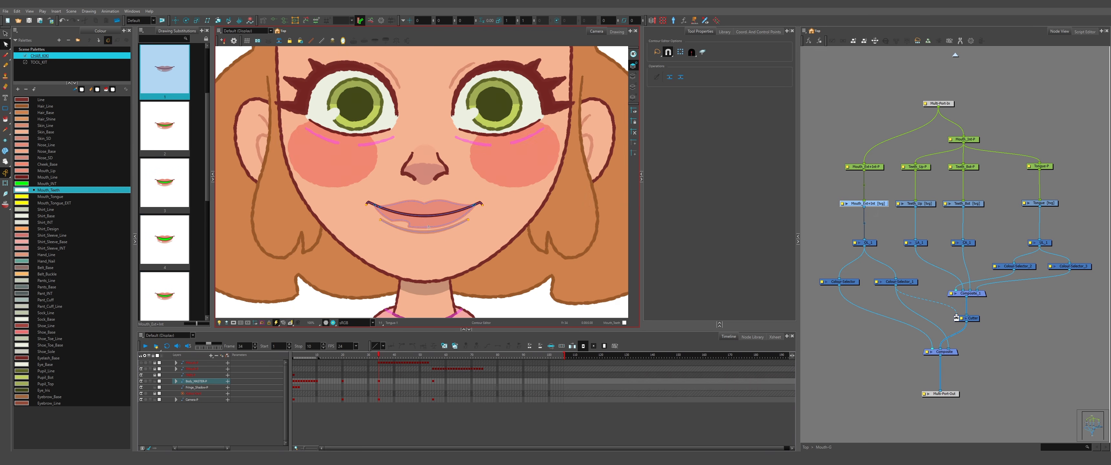
key("period")
key("period")
key("period")
scroll(427, 224, "up", 3)
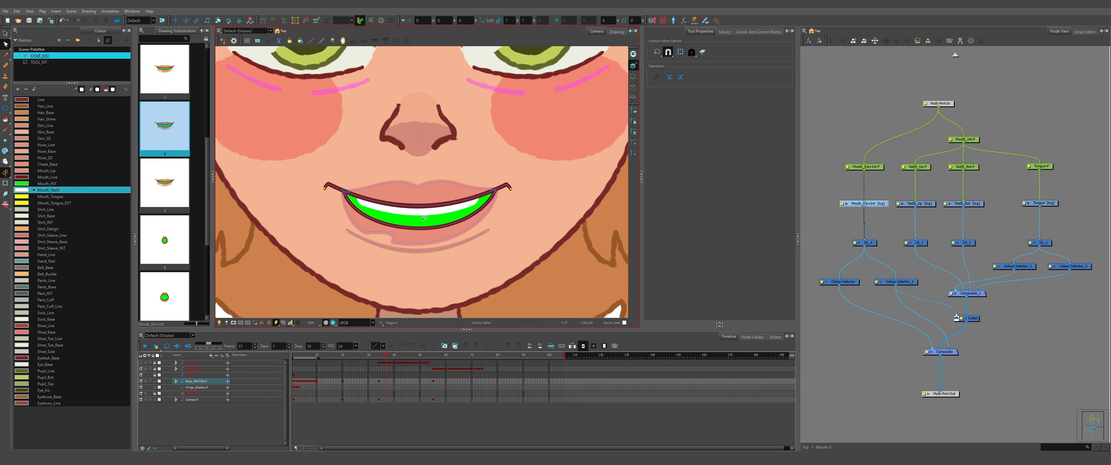
scroll(397, 219, "down", 2)
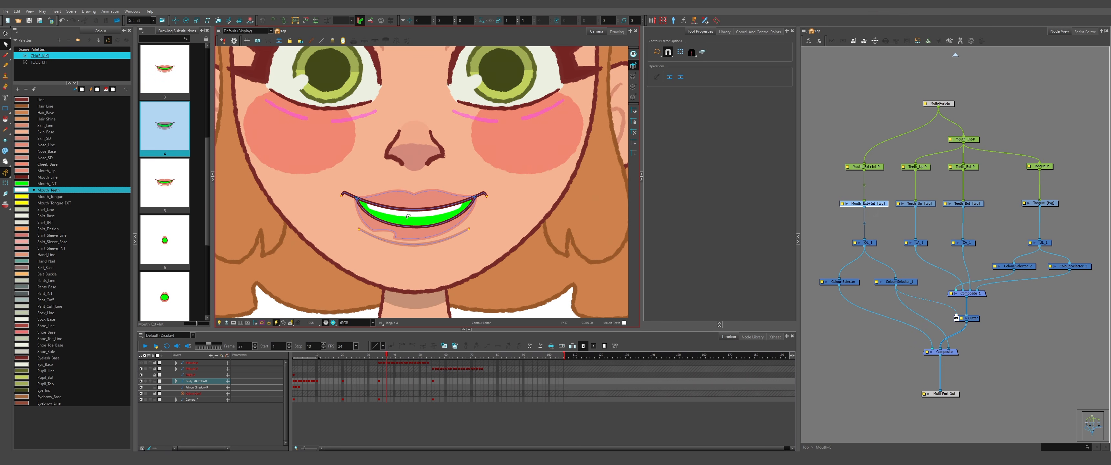
- Recolour the Mouth_INT swatch with the dark red sampled from the mouth's outline
scroll(408, 216, "up", 5)
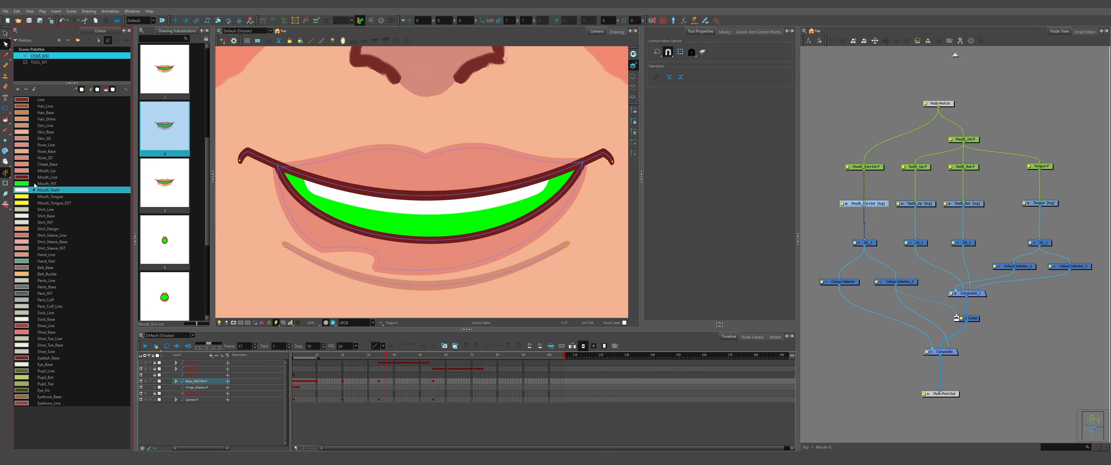
double_click(35, 184)
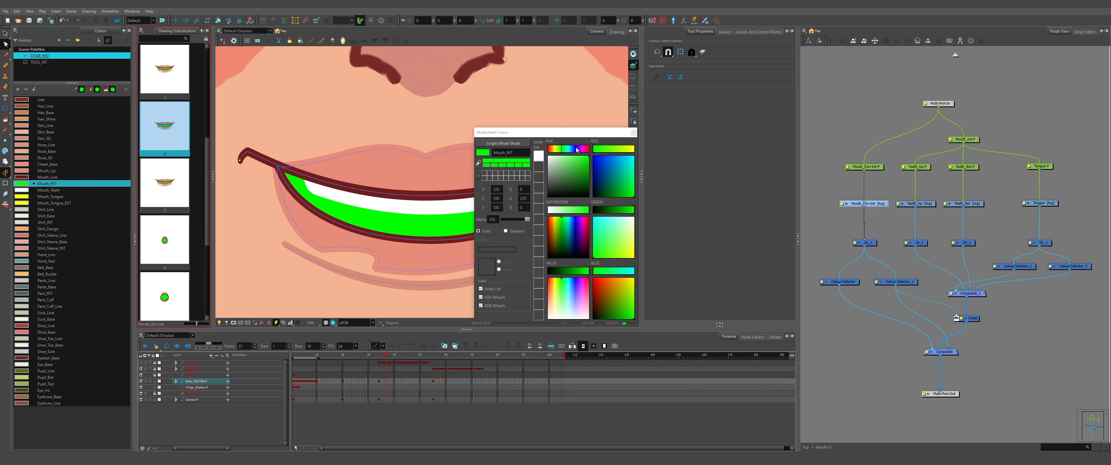
left_click(504, 144)
left_click(598, 187)
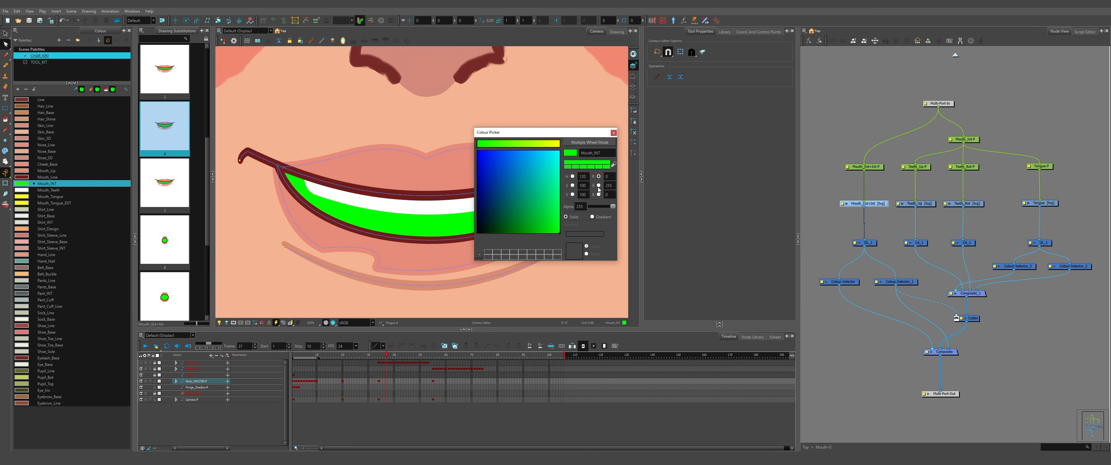
left_click(599, 194)
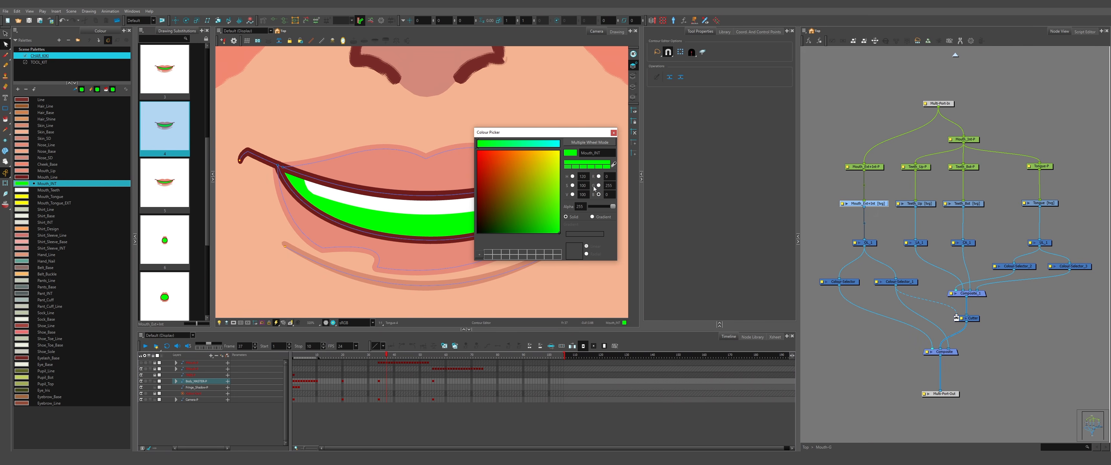
left_click(572, 194)
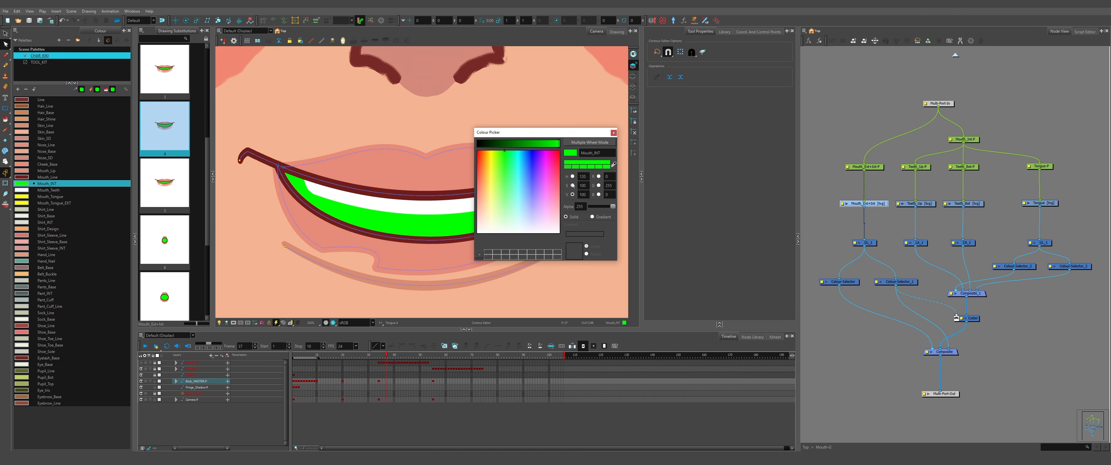
scroll(622, 176, "down", 3)
scroll(621, 176, "up", 2)
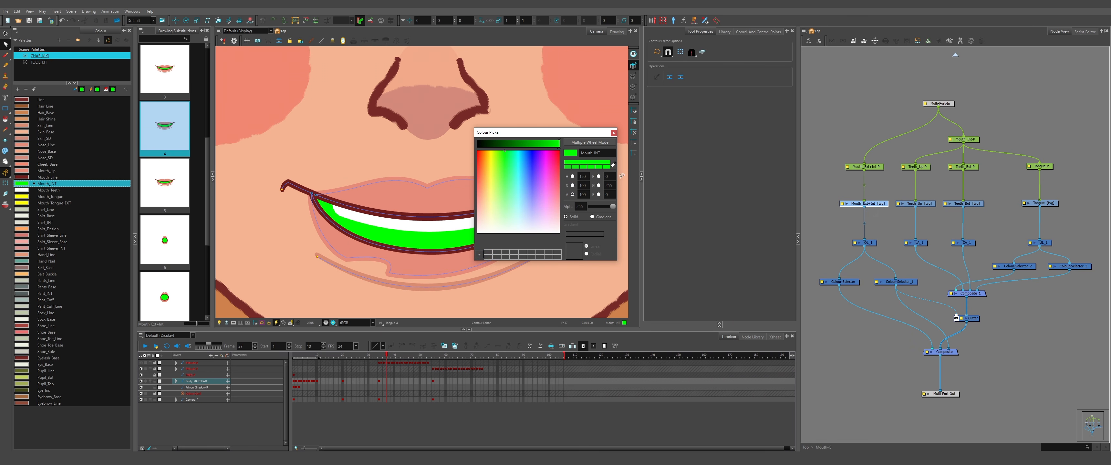
left_click(296, 188)
scroll(353, 199, "down", 5)
scroll(365, 207, "up", 6)
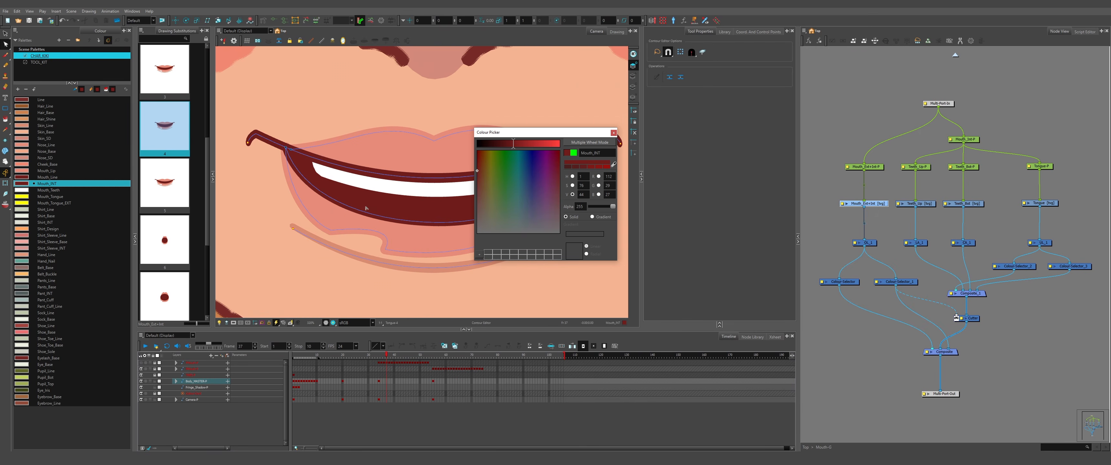
- Darken the Mouth_INT colour's value so the mouth interior is a deeper red than the lip line
scroll(310, 198, "down", 1)
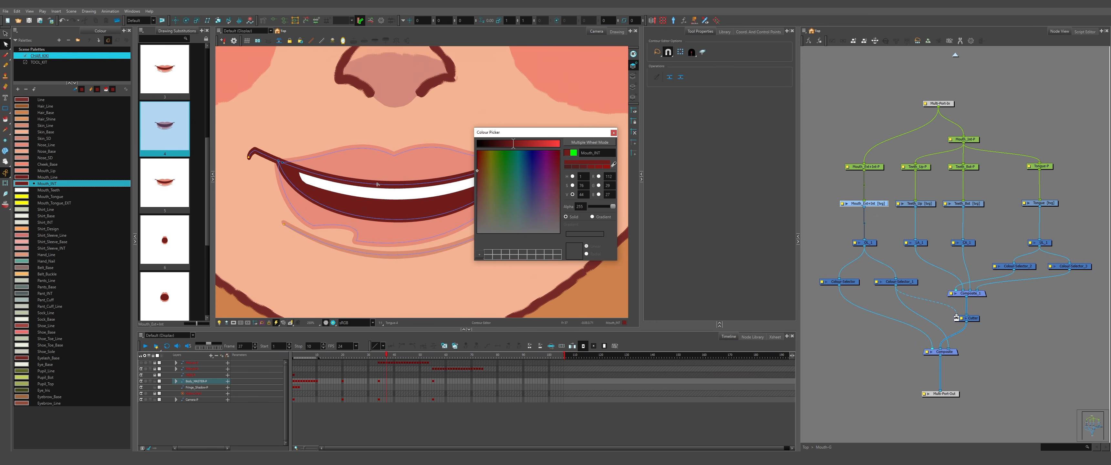
left_click_drag(513, 144, 501, 143)
key("2")
scroll(314, 181, "down", 3)
scroll(339, 186, "up", 3)
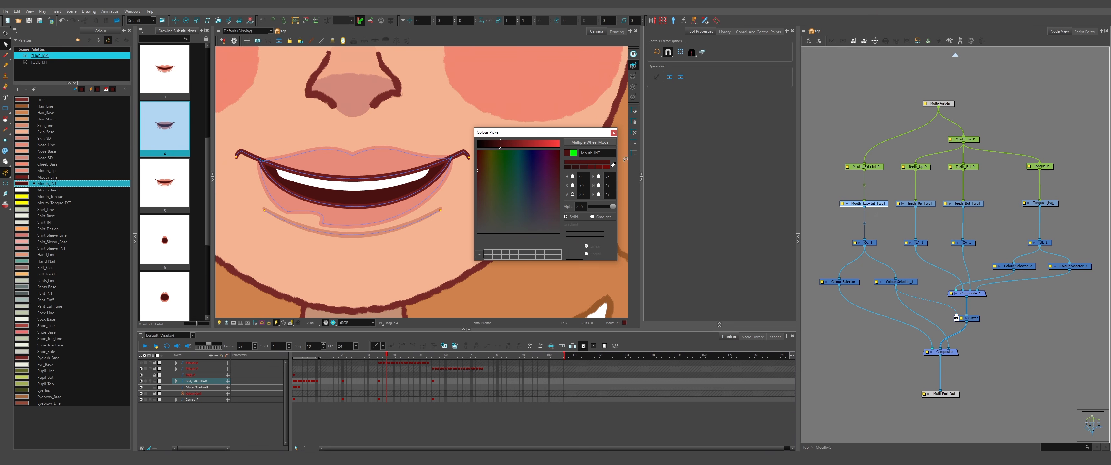
left_click(614, 134)
- Check the new mouth interior colour on the neighbouring mouth poses and deselect the mouth drawing
scroll(361, 206, "down", 3)
key("period")
key("period")
key("period")
key("period")
scroll(470, 238, "down", 2)
key("comma")
key("comma")
key("comma")
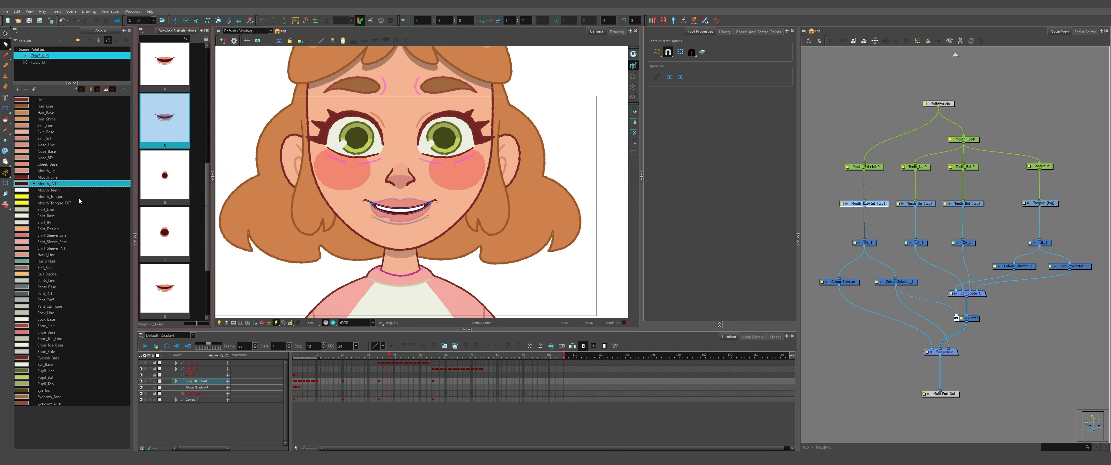
left_click(5, 182)
key("Escape")
scroll(420, 222, "down", 2)
key("comma")
key("comma")
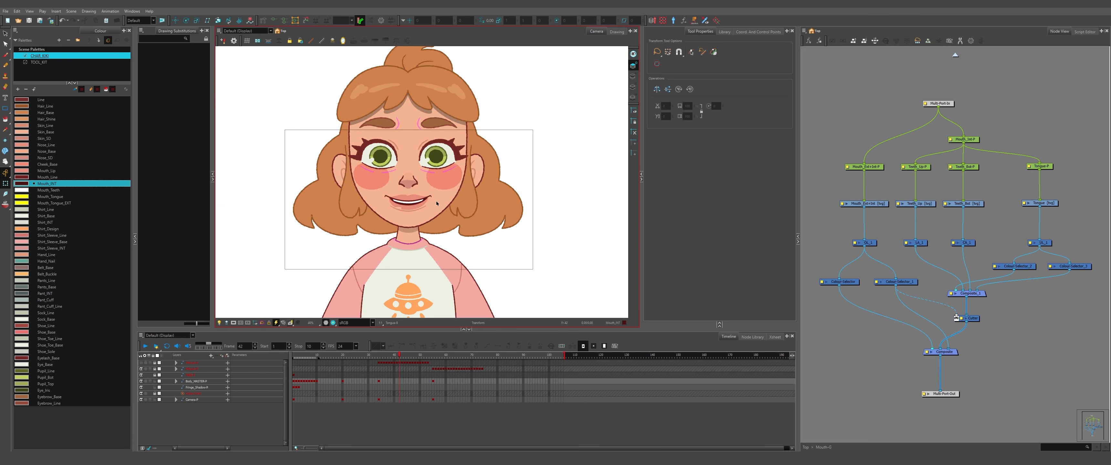
- Step forward and back through all the mouth poses to review them against the whole face
key("period")
key("comma")
key("comma")
key("period")
key("period")
key("period")
key("period")
scroll(416, 210, "up", 2)
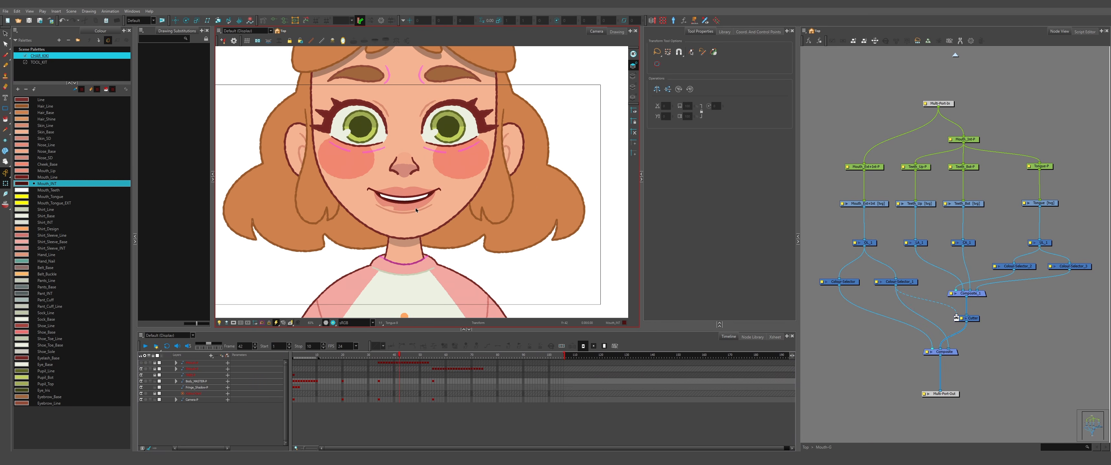
key("period")
key("period")
key("period")
key("period")
key("period")
key("period")
key("period")
key("comma")
key("comma")
key("comma")
key("comma")
key("comma")
key("comma")
key("comma")
key("comma")
scroll(403, 193, "up", 5)
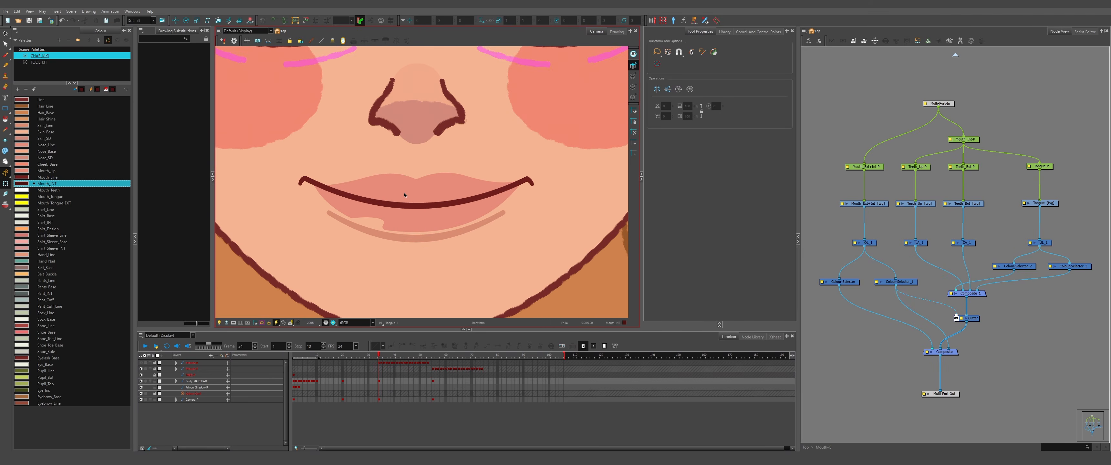
- Select all the artwork of the mouth drawing on frame 37 and widen it slightly
left_click(404, 193)
key("alt+s")
scroll(410, 205, "down", 2)
key("period")
key("ctrl+a")
key("period")
key("period")
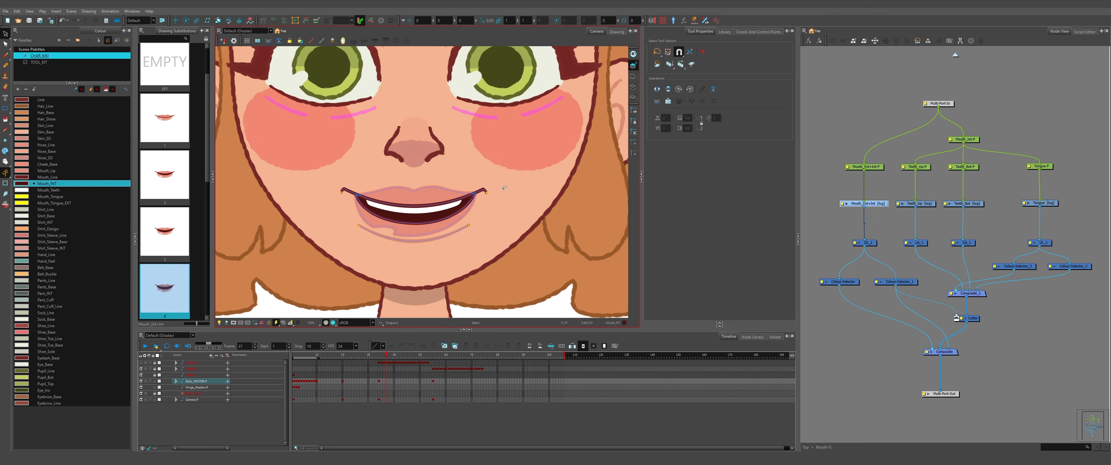
key("ctrl+a")
left_click_drag(485, 217, 487, 215)
- Compare the smiling mouth poses on frames 34 to 37 and slightly widen the mouth drawing on frame 36
key("comma")
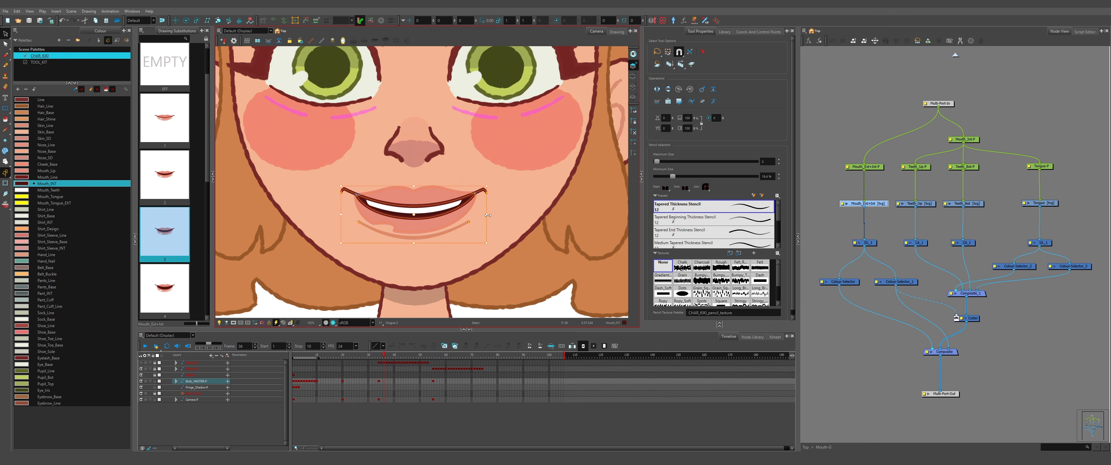
key("comma")
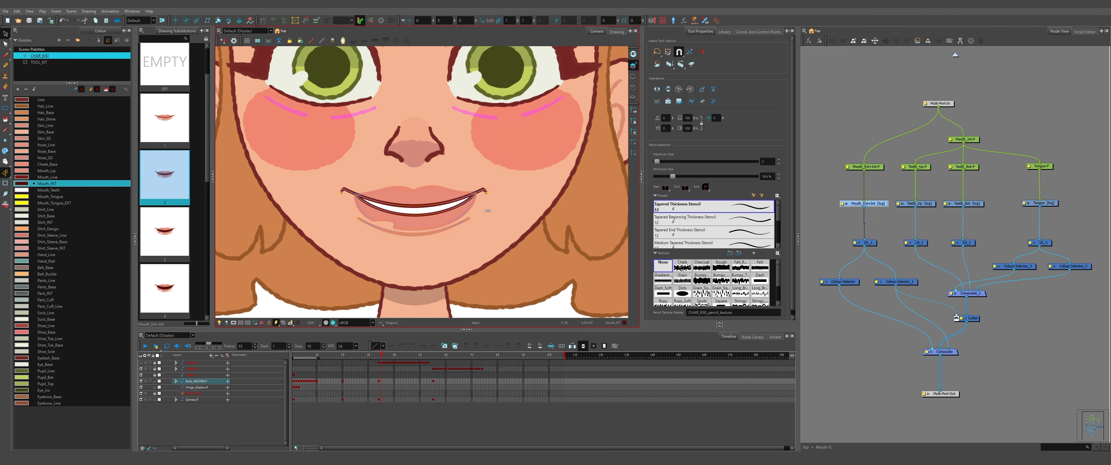
key("comma")
scroll(510, 201, "down", 1)
key("period")
key("period")
key("period")
key("comma")
key("comma")
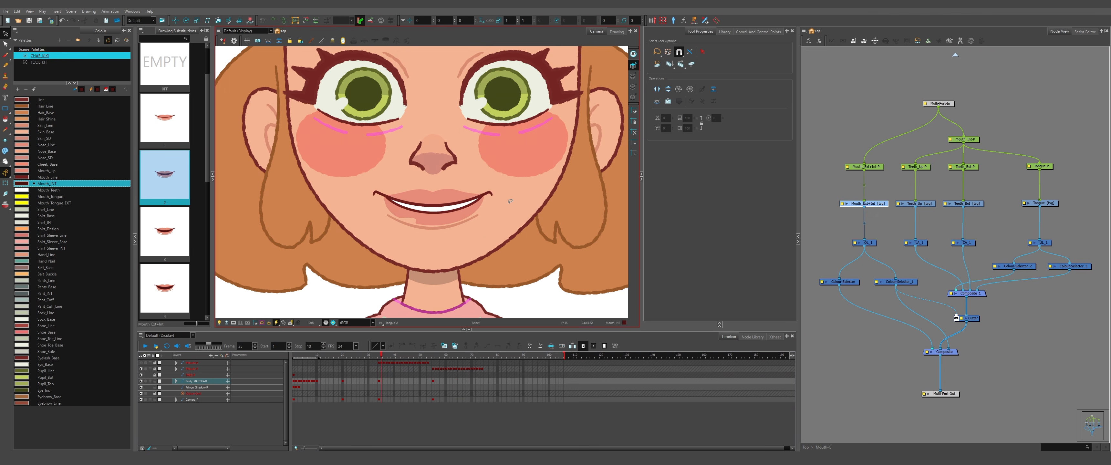
key("period")
key("period")
key("comma")
scroll(510, 201, "up", 1)
mouse_move(494, 180)
left_mouse_down()
mouse_move(336, 253)
mouse_move(479, 182)
left_mouse_up()
scroll(467, 214, "up", 2)
left_click_drag(503, 219, 507, 217)
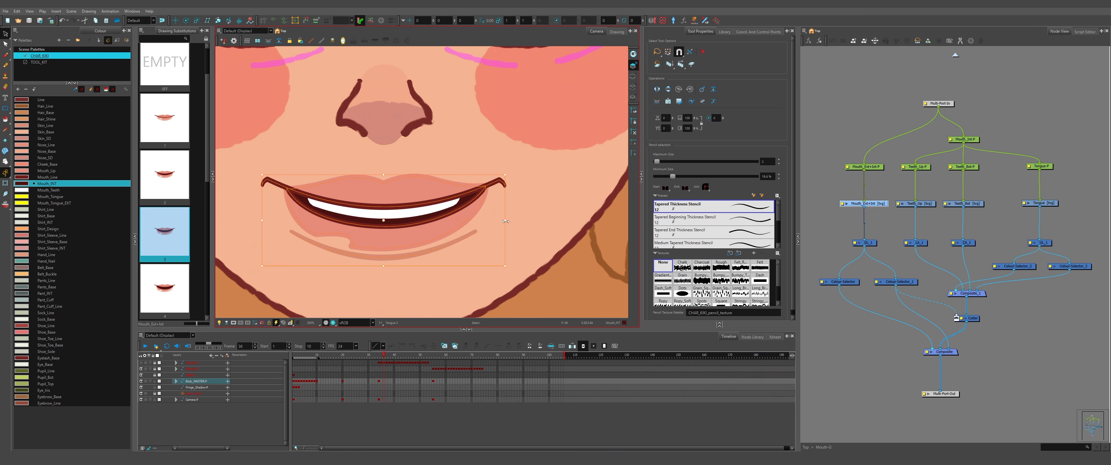
- Flip between frames 34 and 37 to check how the mouth widens from the closed smile to the open poses
key("period")
scroll(458, 184, "down", 4)
key("comma")
key("comma")
key("comma")
scroll(458, 184, "down", 2)
key("period")
key("period")
key("period")
key("comma")
key("comma")
key("comma")
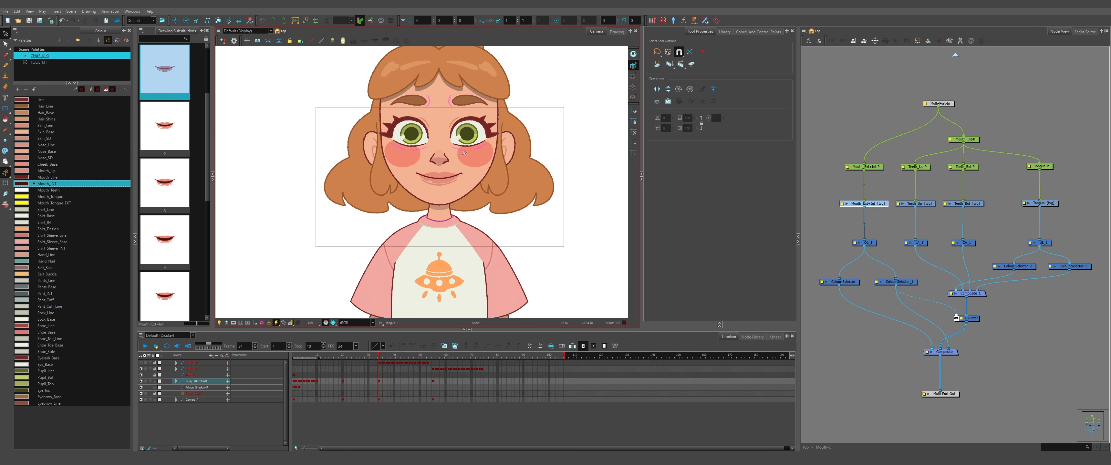
scroll(434, 195, "up", 5)
key("period")
key("period")
key("comma")
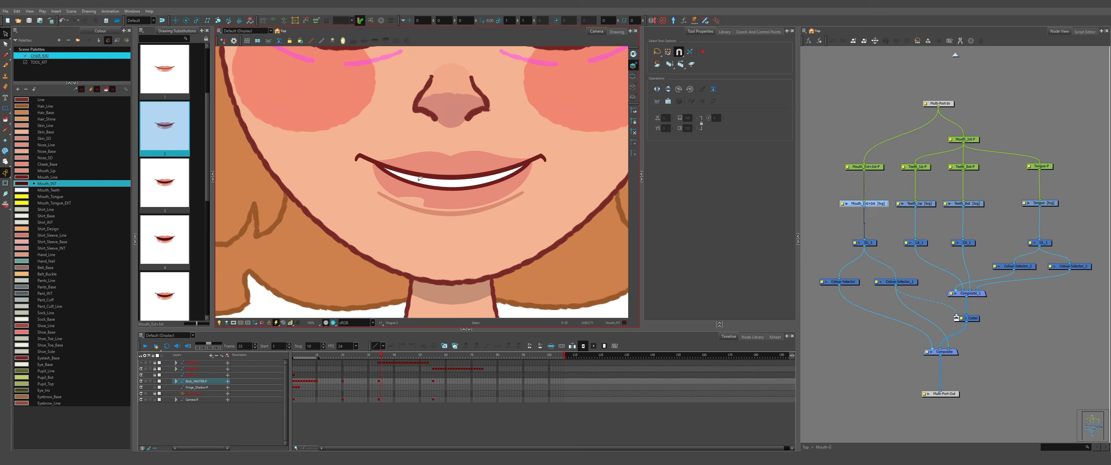
- Compare the open-mouth poses on frames 35 to 38 up close and against the whole face
key("period")
key("period")
key("period")
scroll(422, 220, "down", 2)
key("comma")
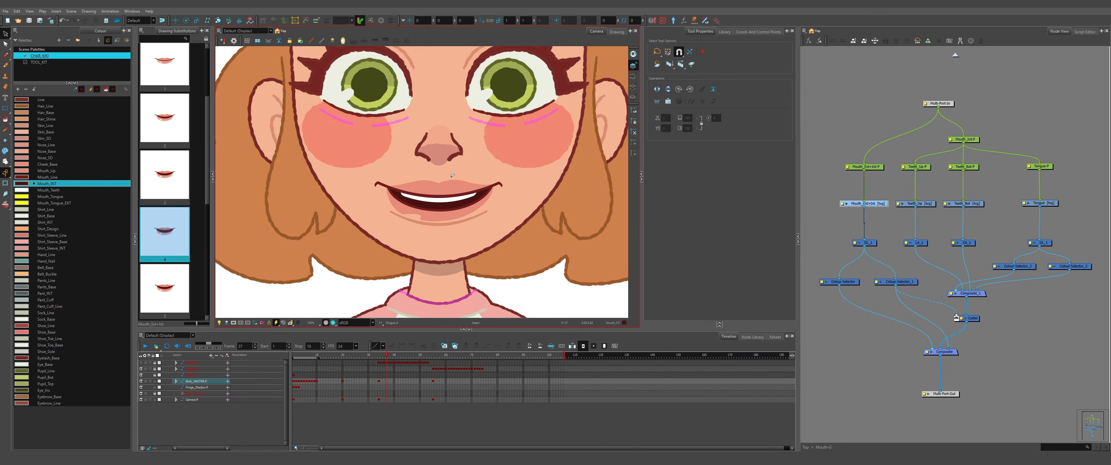
scroll(454, 172, "up", 2)
key("comma")
key("comma")
key("period")
key("period")
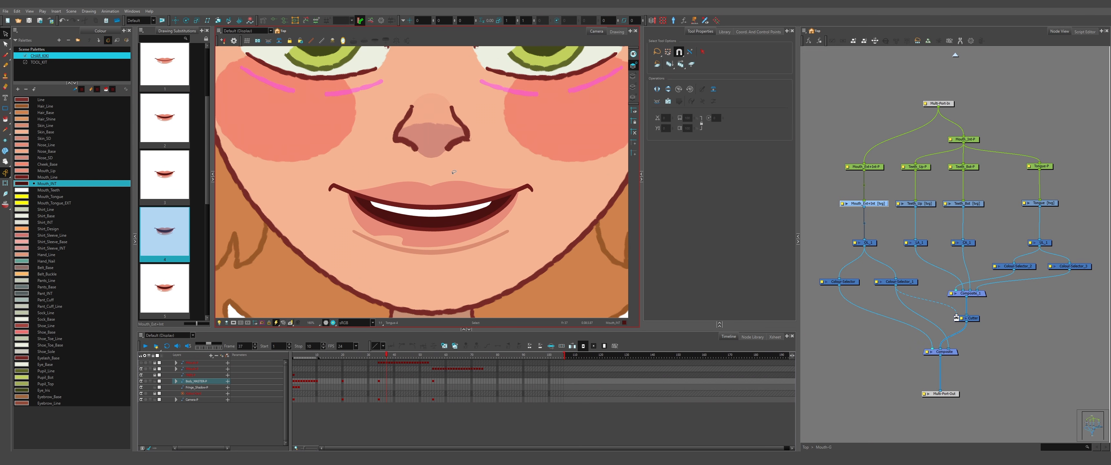
key("period")
key("comma")
key("period")
scroll(449, 173, "down", 5)
key("period")
key("comma")
key("comma")
scroll(440, 176, "up", 3)
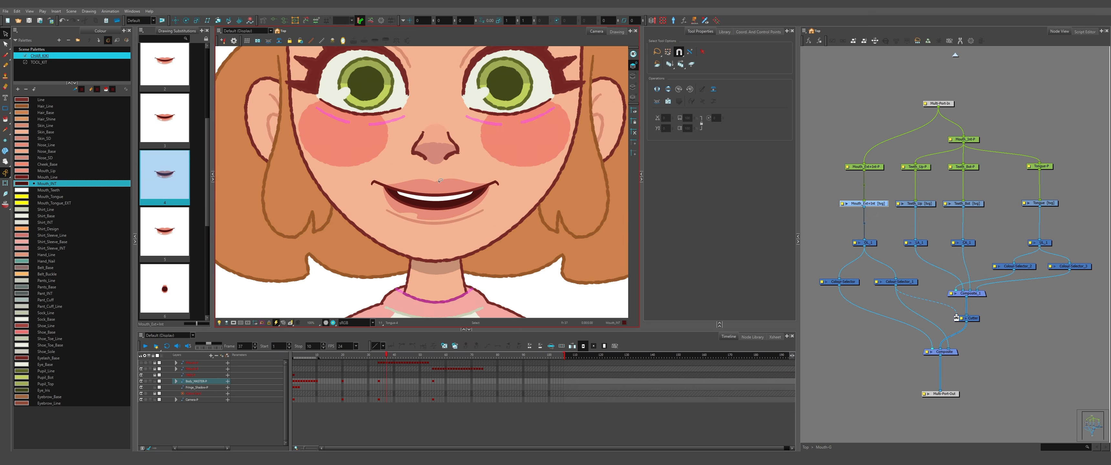
- Flip repeatedly through frames 34 to 38 to check the flow of the smile's mouth shapes
key("comma")
key("comma")
scroll(464, 204, "down", 4)
key("period")
key("period")
key("period")
key("comma")
key("comma")
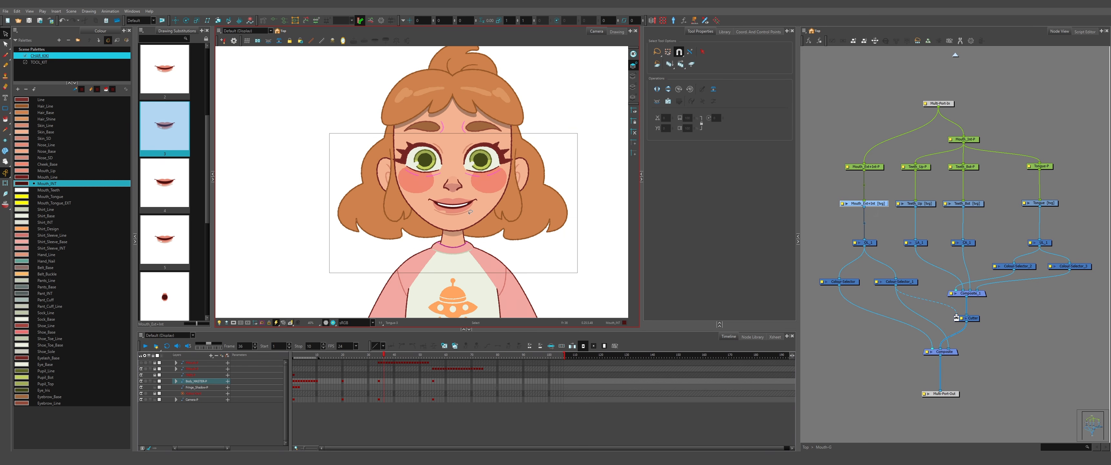
key("comma")
key("period")
key("period")
key("period")
key("comma")
key("comma")
key("comma")
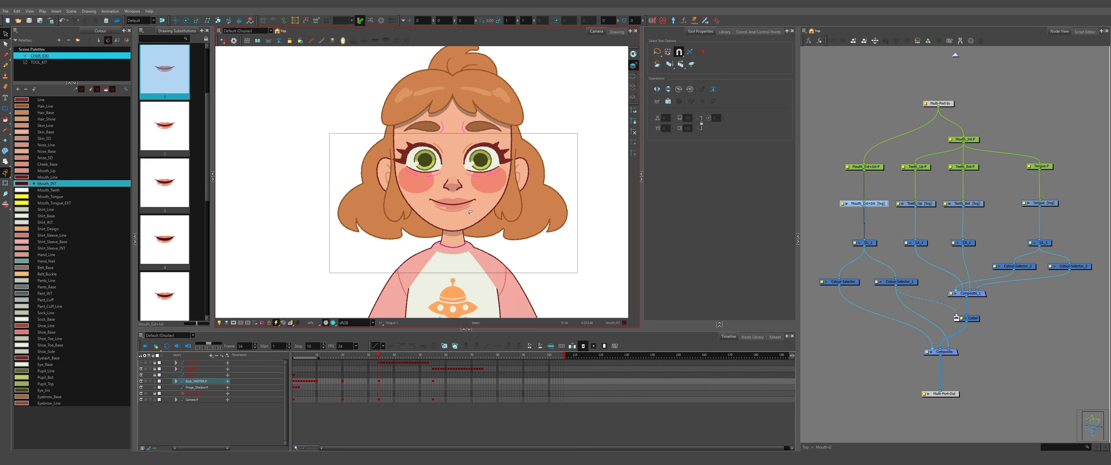
key("period")
key("period")
key("comma")
key("comma")
key("comma")
key("period")
key("period")
key("period")
key("period")
- Examine the mouth poses from frame 38 to 43, comparing the width of the stretched mouth with the smile on frame 41
scroll(456, 205, "up", 5)
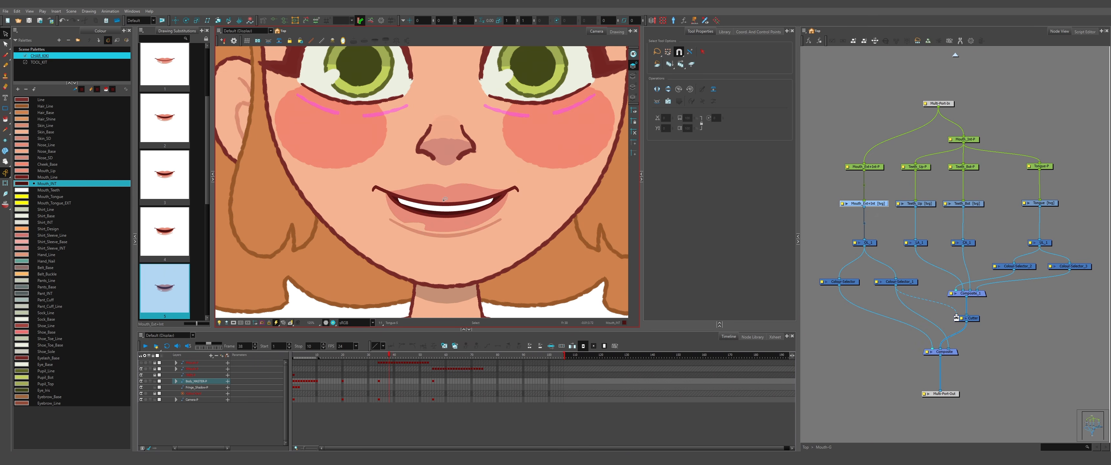
key("period")
key("period")
key("period")
key("period")
key("period")
scroll(446, 200, "up", 2)
scroll(446, 185, "down", 3)
scroll(450, 173, "up", 2)
key("ctrl+a")
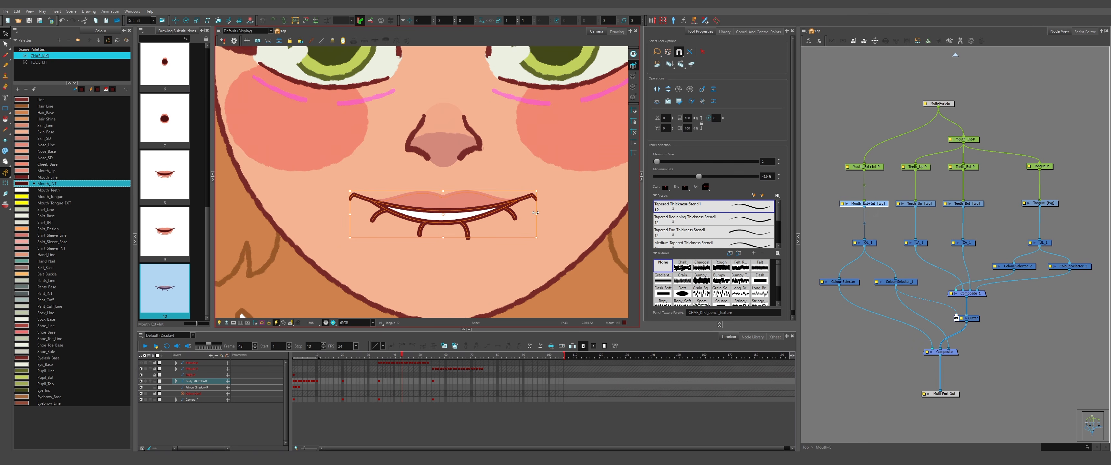
scroll(547, 212, "down", 3)
key("comma")
key("comma")
scroll(548, 213, "up", 2)
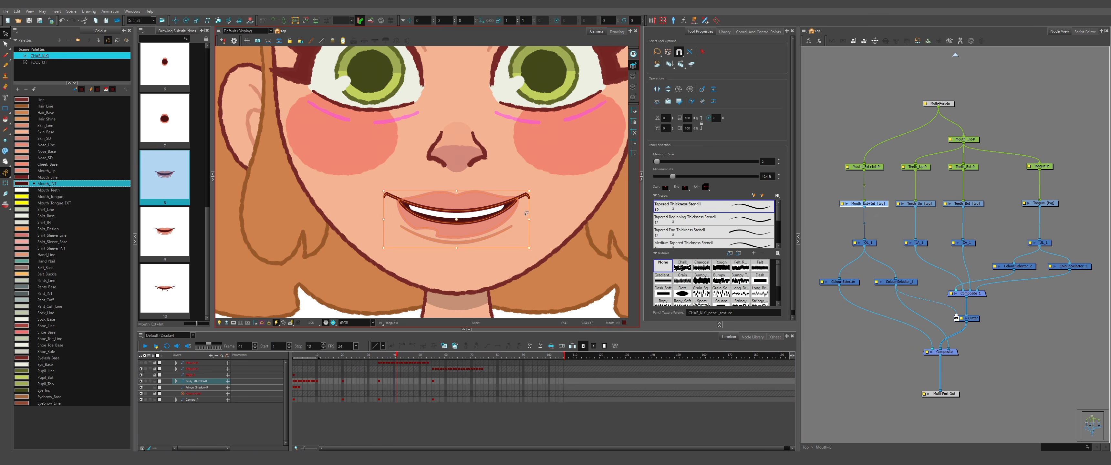
- Flip between frames 38 and 41 and compare the round mouths' lip edges with the neighbouring smiles
left_click(549, 214)
key("comma")
key("comma")
key("comma")
key("period")
key("period")
scroll(417, 233, "up", 9)
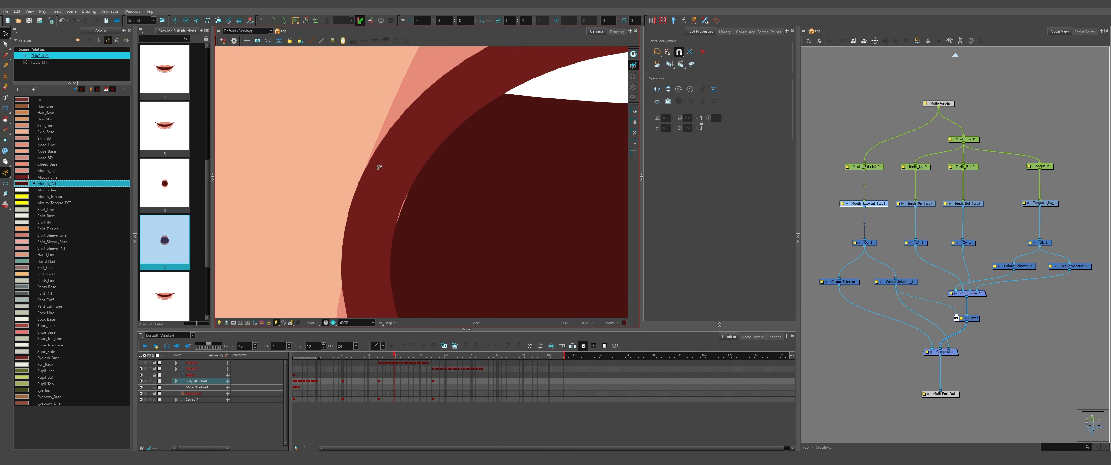
scroll(424, 174, "down", 8)
key("comma")
key("comma")
key("comma")
key("period")
key("period")
key("period")
- Try to adjust the lip contours beside the round mouths on frames 40 and 39, then undo the last change
scroll(439, 205, "up", 5)
key("alt+q")
scroll(385, 204, "up", 5)
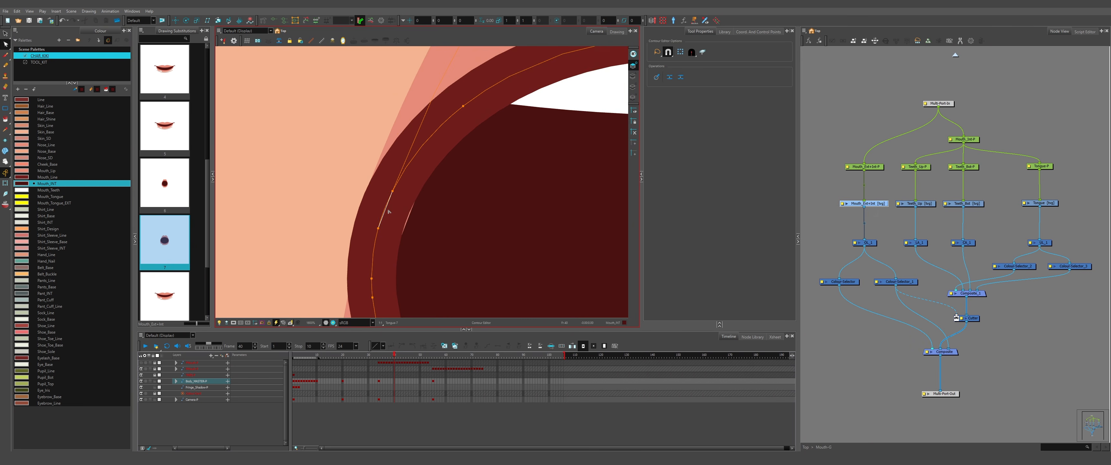
scroll(380, 195, "down", 5)
key("comma")
scroll(381, 195, "up", 4)
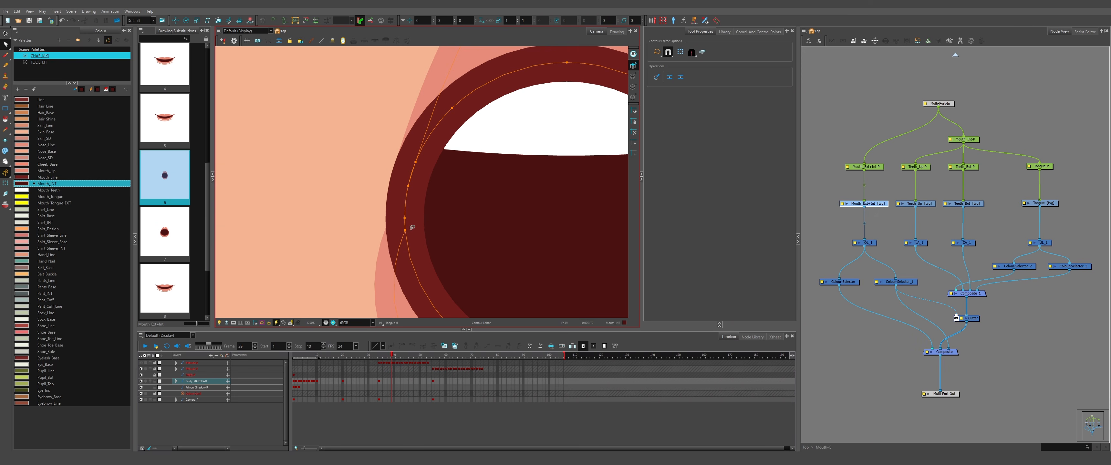
scroll(407, 226, "up", 4)
key("ctrl+z")
scroll(397, 207, "down", 7)
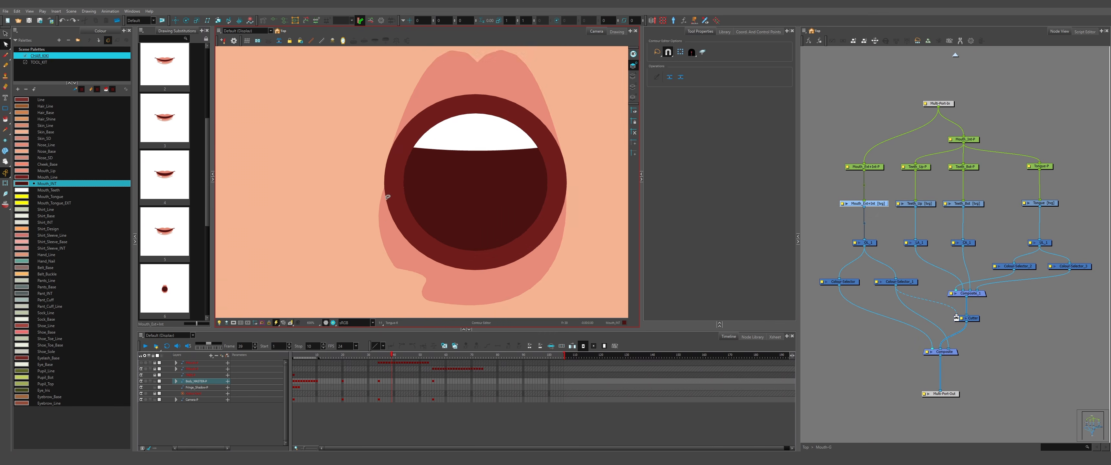
- Adjust the lip contour along the left side of the small round mouth on frame 39
scroll(387, 207, "up", 3)
left_click_drag(398, 158, 404, 179)
key("alt+s")
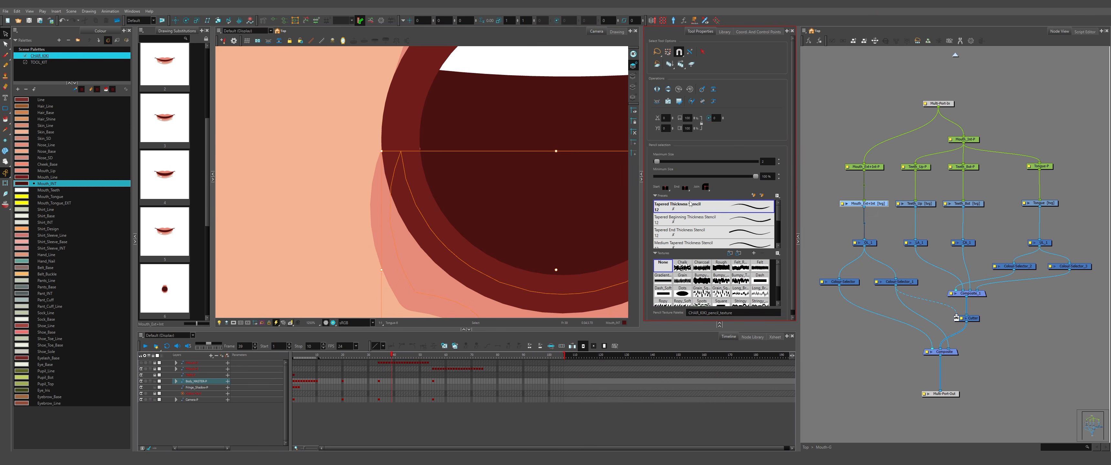
key("alt+q")
scroll(311, 206, "down", 5)
scroll(411, 276, "up", 4)
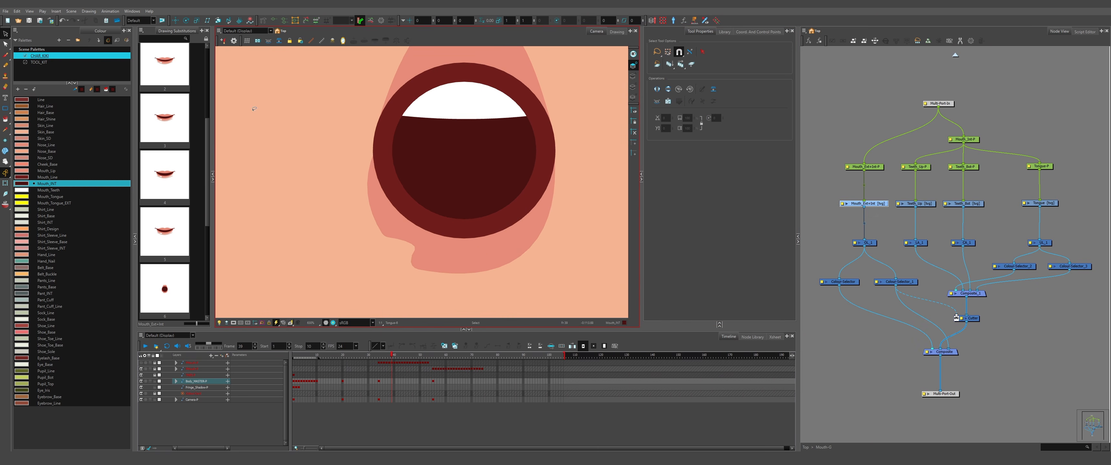
scroll(411, 276, "up", 2)
left_click(369, 207)
scroll(389, 250, "down", 6)
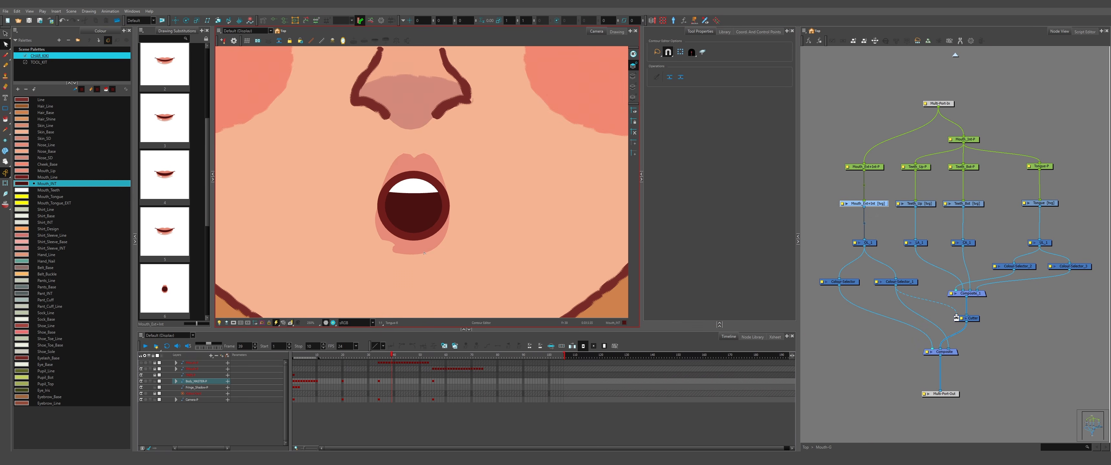
- Compare the round mouths on frames 39 and 40 with the smile on frame 41
key("period")
scroll(391, 246, "up", 3)
scroll(448, 229, "down", 7)
key("period")
scroll(447, 229, "down", 1)
key("comma")
scroll(444, 230, "up", 6)
key("period")
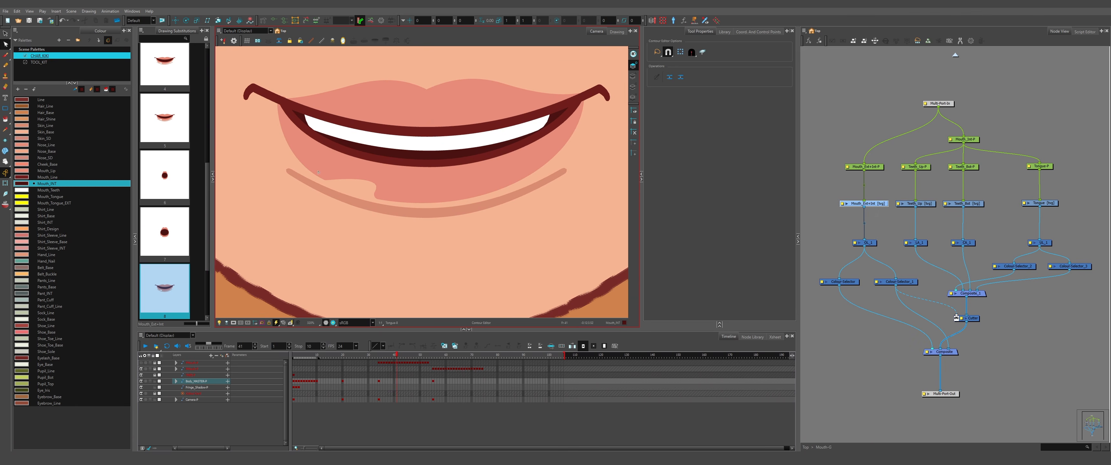
- Copy the crease line under the smile on frame 41 to frame 40 and fit it narrower below the round mouth
left_click(6, 34)
scroll(500, 215, "down", 1)
left_click(501, 215)
key("ctrl+c")
key("comma")
key("ctrl+v")
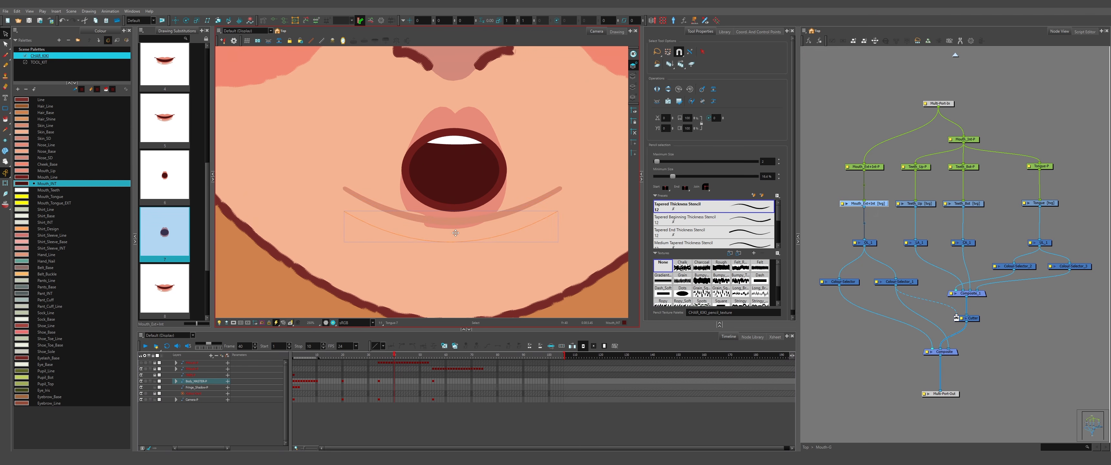
mouse_move(455, 232)
left_mouse_down()
mouse_move(508, 231)
mouse_move(454, 242)
left_mouse_up()
scroll(497, 214, "down", 5)
key("Escape")
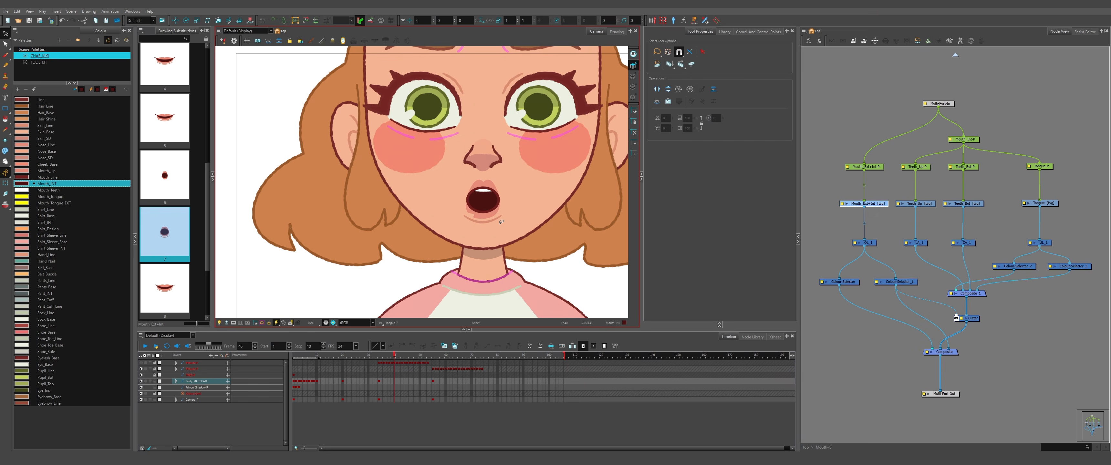
- Reuse the shortened crease line on frame 39, fitting it just below the smaller round mouth's lower lip
scroll(494, 225, "up", 5)
left_click(494, 207)
left_click_drag(458, 193, 497, 192)
scroll(488, 203, "down", 2)
key("comma")
left_click(478, 207)
scroll(478, 207, "up", 3)
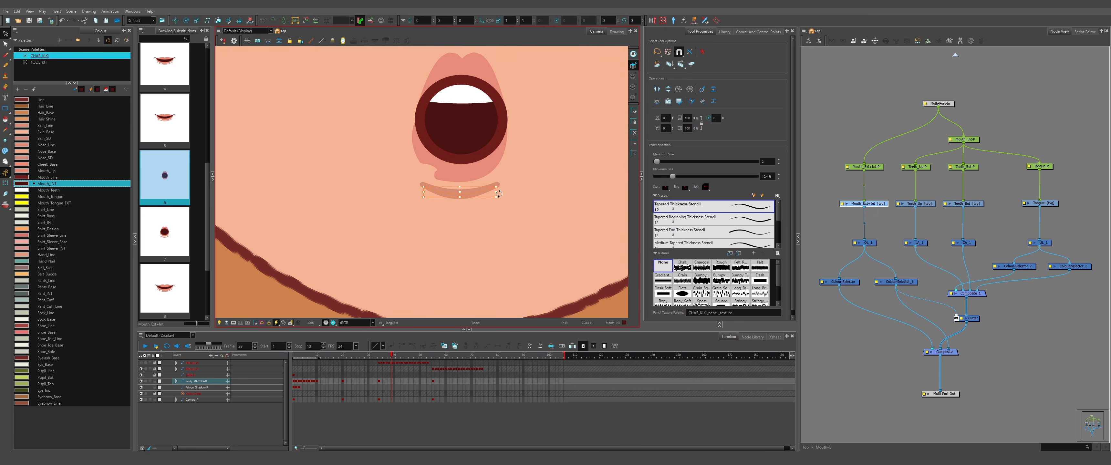
scroll(499, 194, "down", 7)
key("Escape")
- Flip repeatedly between frames 37 and 42 to check how the crease line moves between the round and smiling mouths
key("period")
key("period")
key("period")
key("comma")
key("comma")
key("period")
key("period")
scroll(478, 212, "up", 1)
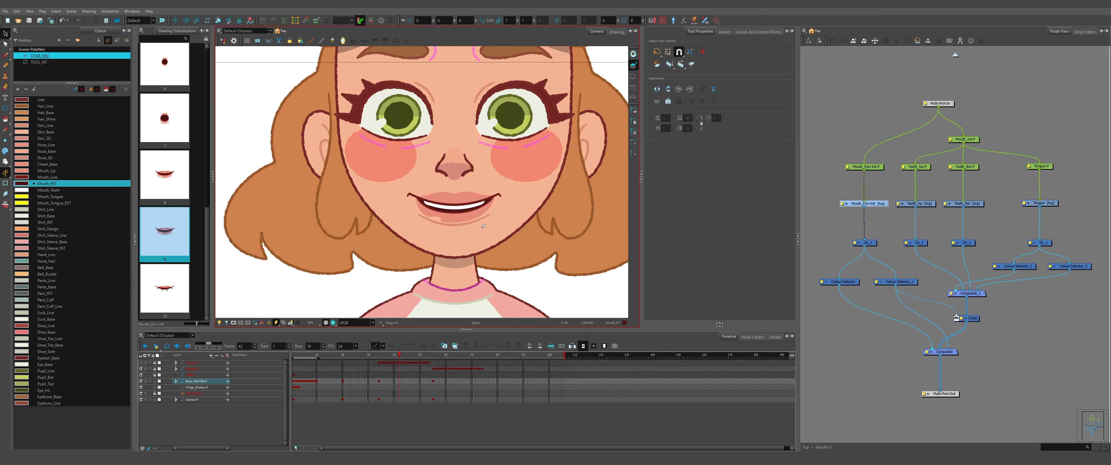
key("comma")
key("comma")
key("comma")
key("comma")
scroll(473, 213, "down", 3)
scroll(473, 213, "up", 2)
key("comma")
key("period")
key("period")
key("period")
key("period")
scroll(446, 193, "up", 7)
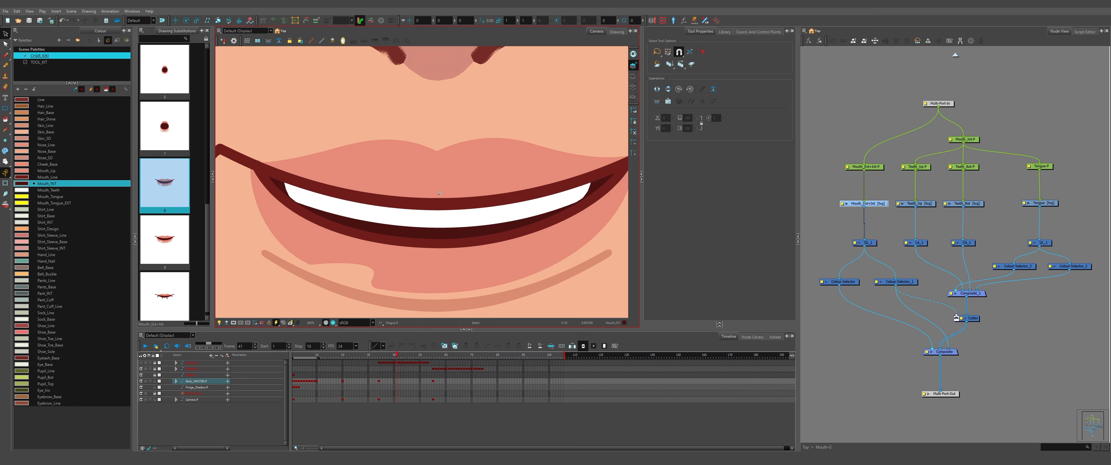
- Flip back through the mouth poses from frame 44 to frame 35 and check them against the whole character
scroll(439, 194, "down", 2)
key("period")
key("period")
key("period")
key("comma")
key("comma")
key("comma")
key("comma")
key("comma")
key("comma")
key("comma")
key("comma")
key("comma")
scroll(440, 193, "down", 6)
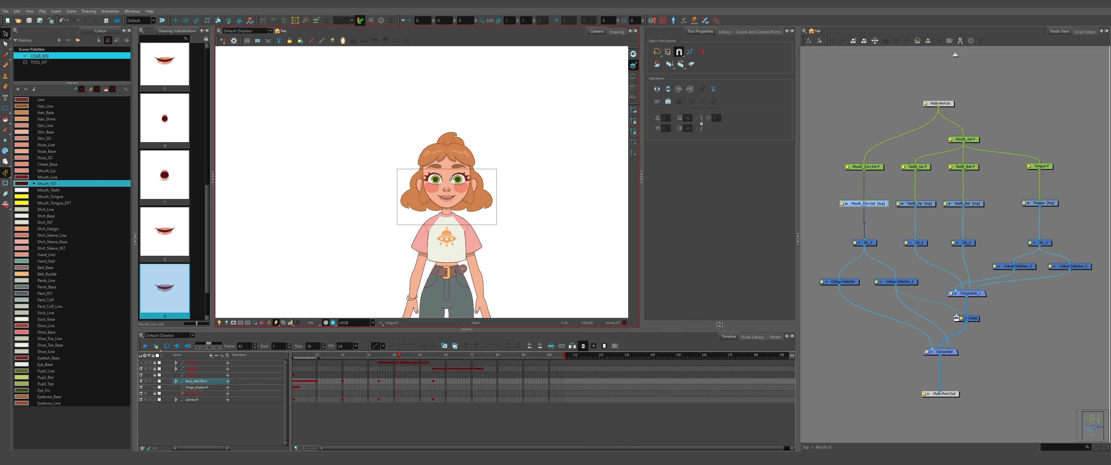
- On frame 37, reuse the upper teeth shape in the lower teeth drawing, flip it vertically and fit it along the lower lip
scroll(448, 193, "up", 3)
key("period")
key("period")
scroll(448, 194, "up", 3)
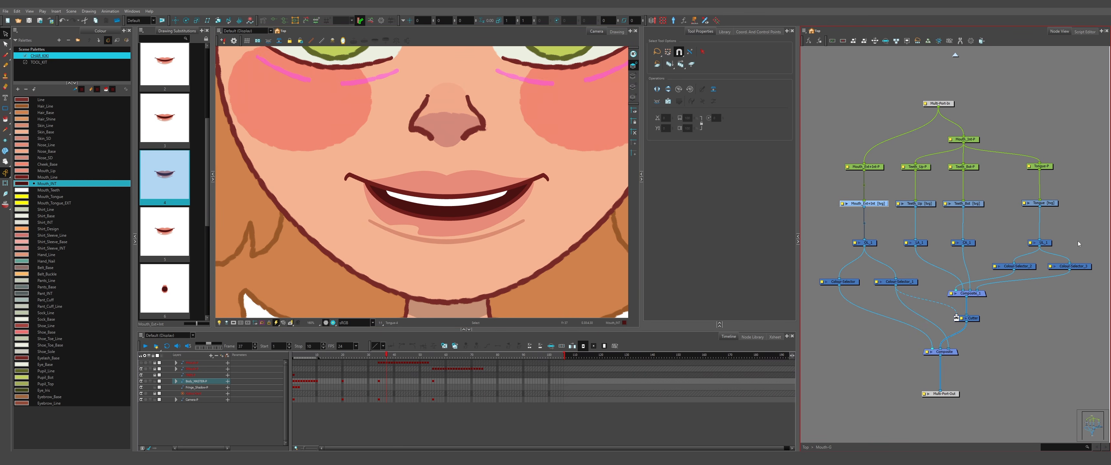
left_click(922, 206)
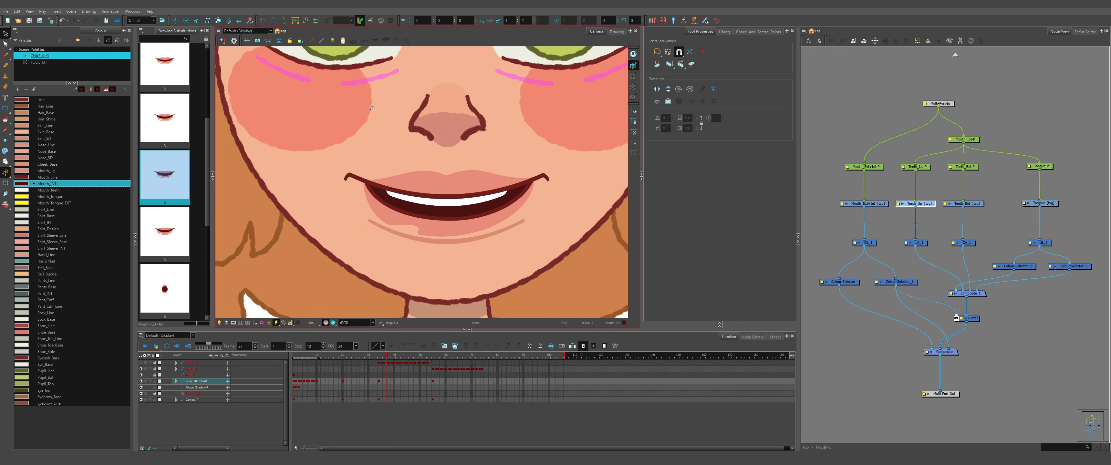
mouse_move(472, 77)
left_mouse_down()
mouse_move(557, 140)
mouse_move(535, 86)
left_mouse_up()
left_click(477, 178)
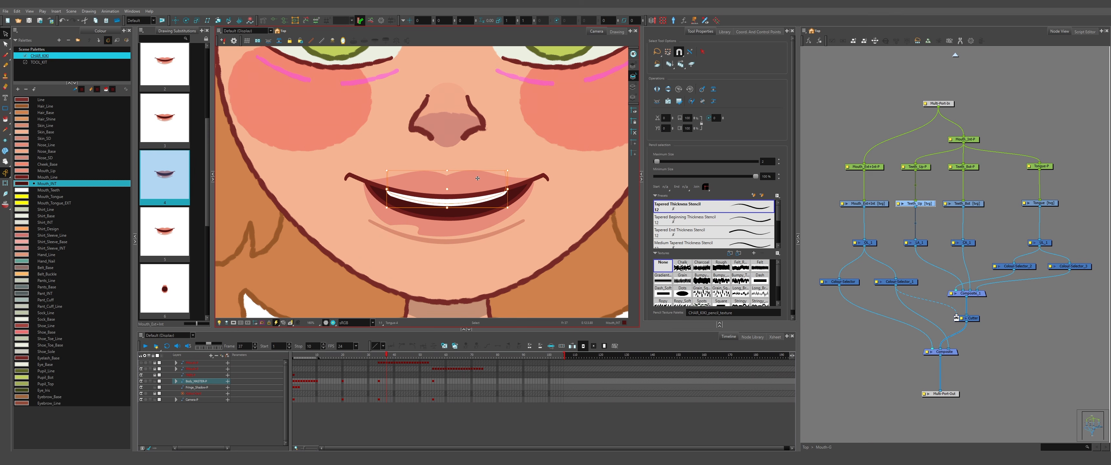
left_click(975, 206)
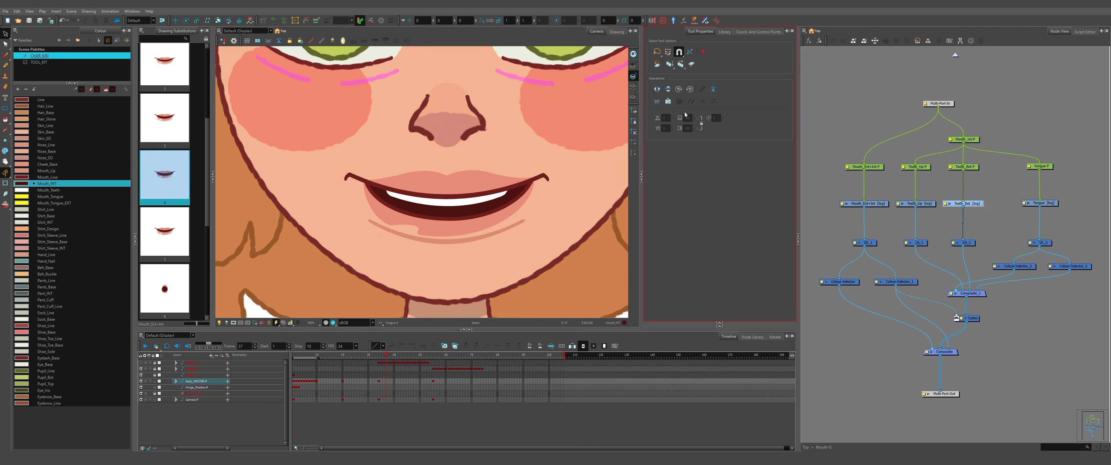
left_click(484, 196)
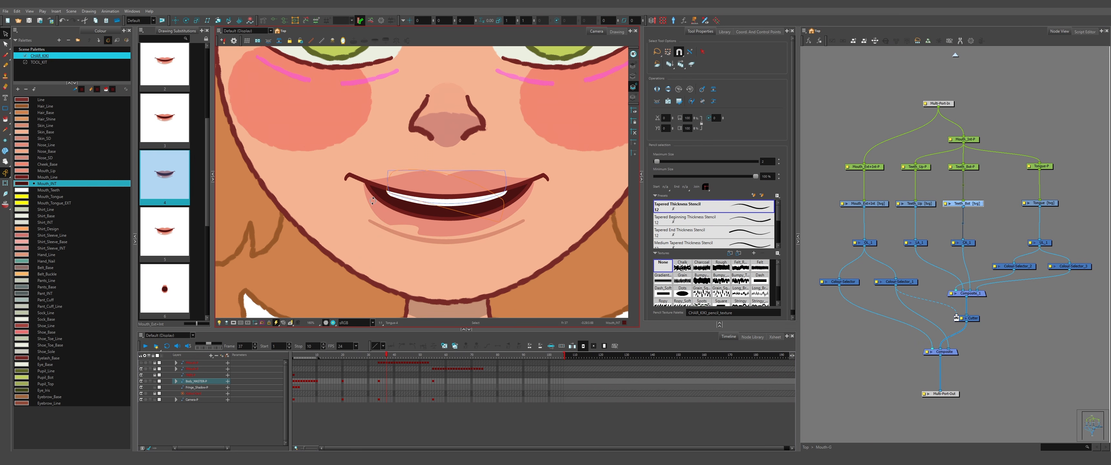
key("5")
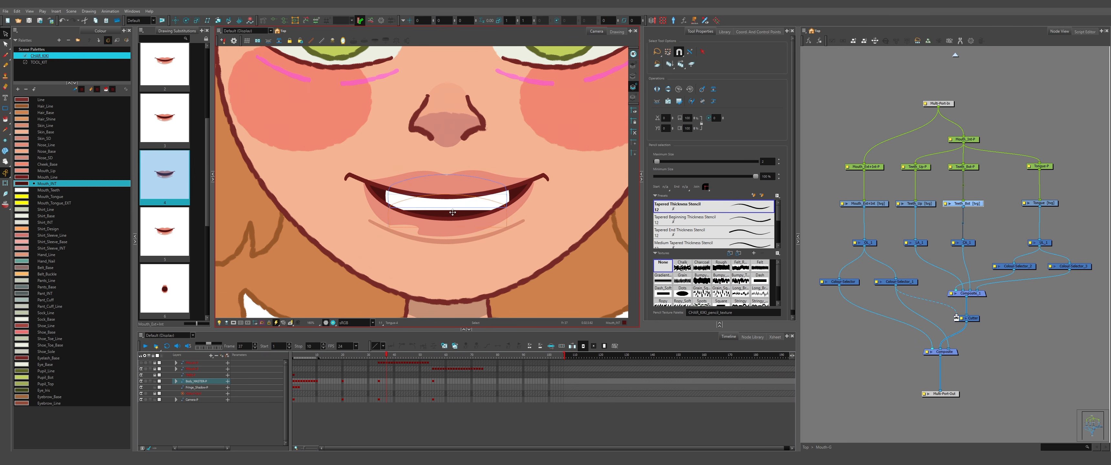
left_click_drag(452, 212, 455, 211)
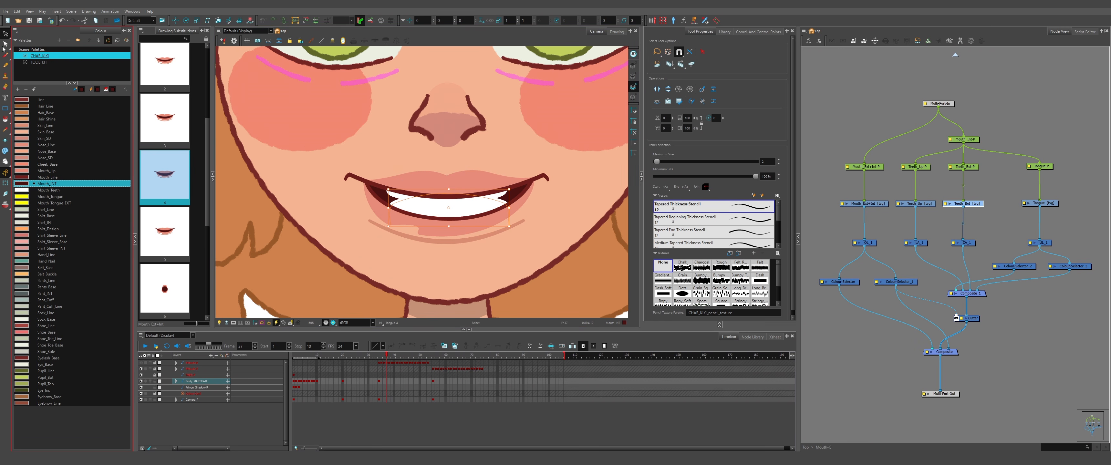
- Reshape the top edge of the lower teeth on frame 37 into a curve that follows the smile
left_click(4, 46)
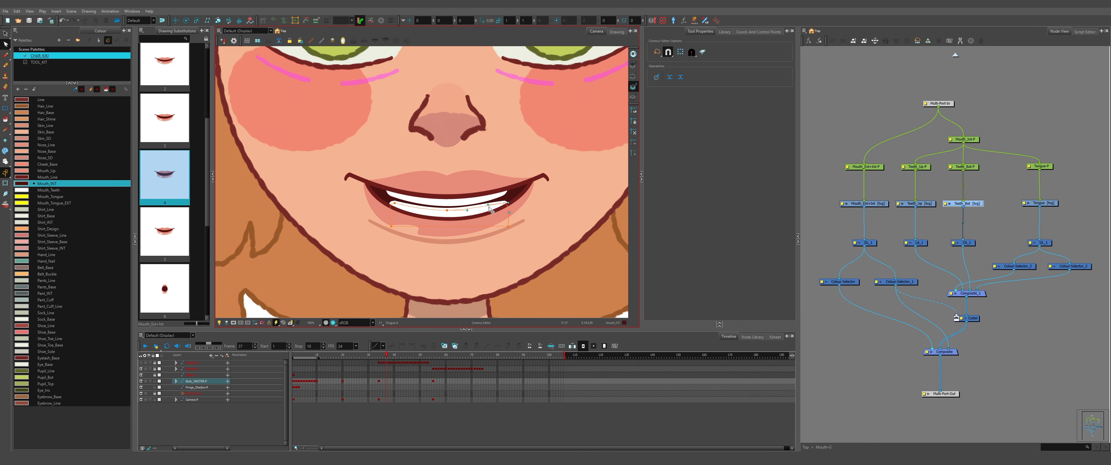
scroll(505, 203, "up", 3)
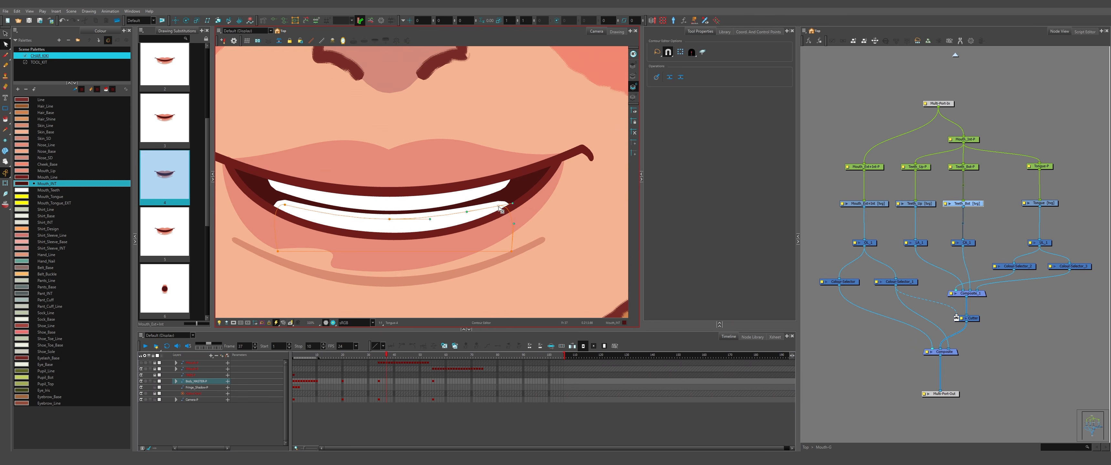
scroll(498, 202, "down", 2)
left_click_drag(499, 207, 371, 114)
scroll(532, 218, "up", 1)
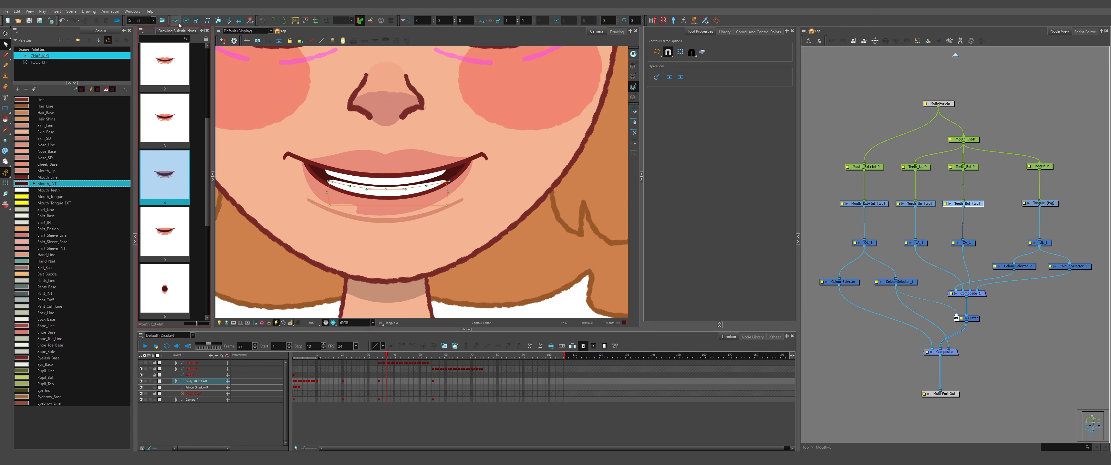
- Move the lower teeth slightly down to widen the dark gap beneath the upper teeth
scroll(449, 215, "down", 1)
left_click(5, 33)
scroll(331, 168, "down", 4)
scroll(358, 179, "up", 6)
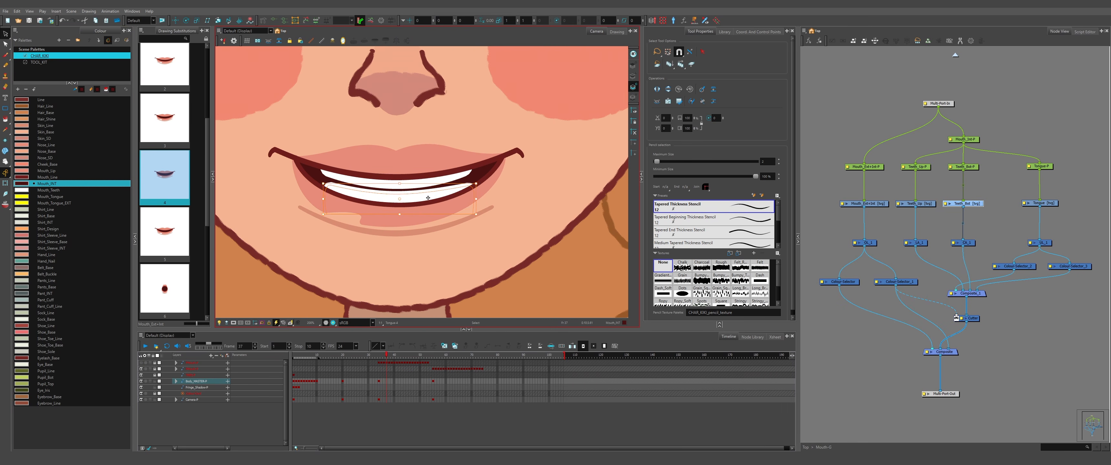
left_click_drag(428, 197, 427, 203)
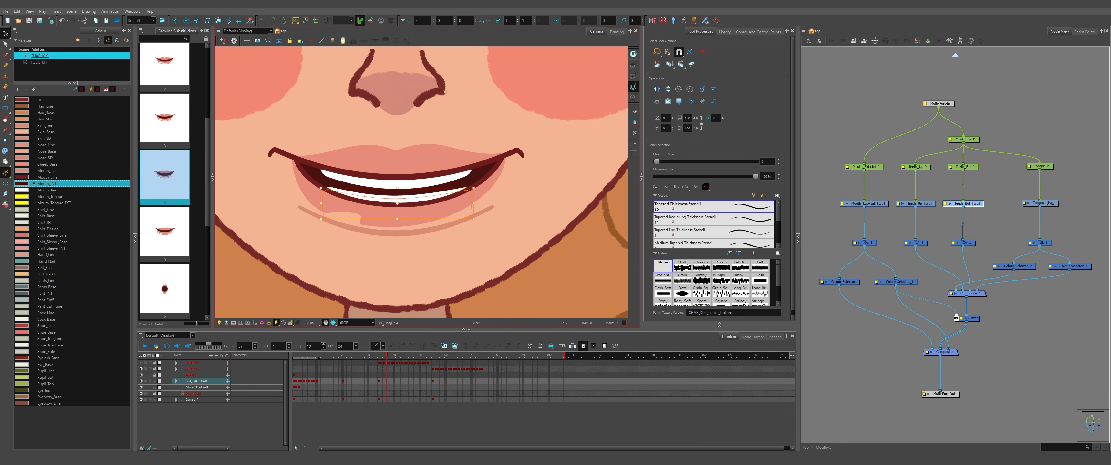
- Refine the curvature of the lower teeth's top edge towards the corners of the mouth
key("alt+q")
scroll(431, 202, "up", 2)
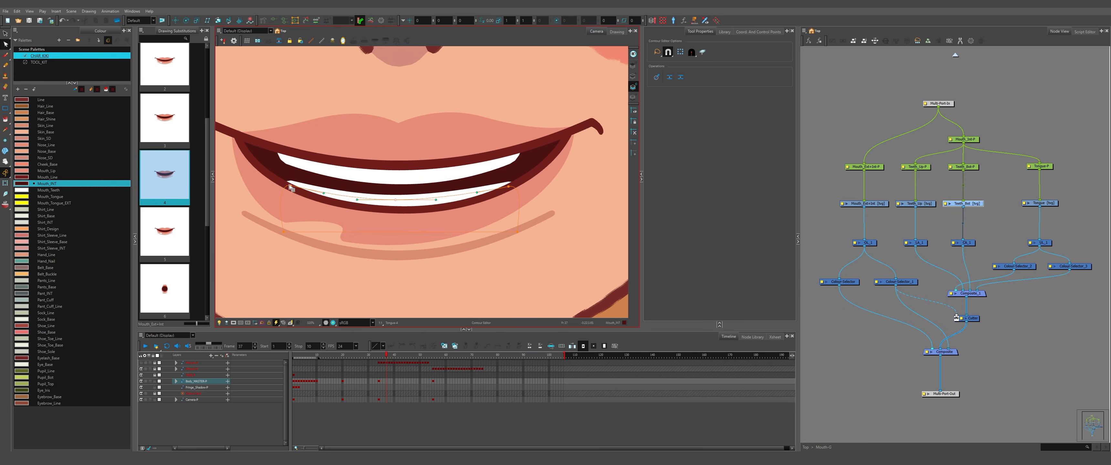
scroll(291, 188, "up", 1)
scroll(294, 188, "down", 2)
scroll(304, 186, "up", 2)
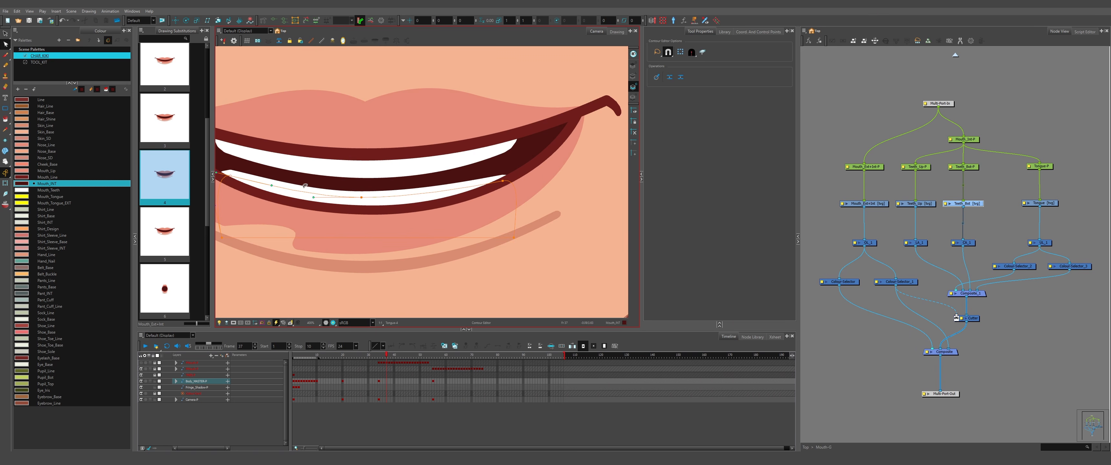
left_click_drag(503, 181, 460, 191)
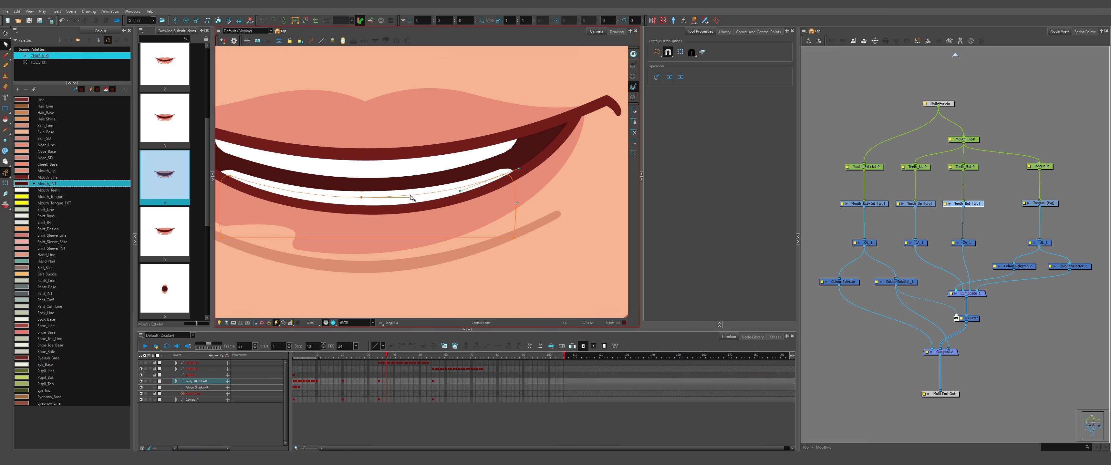
- Reshape the lower edge of the bottom teeth in the open smile drawing so it follows the lower lip
left_click(365, 199)
scroll(361, 198, "up", 1)
left_click_drag(361, 198, 424, 204)
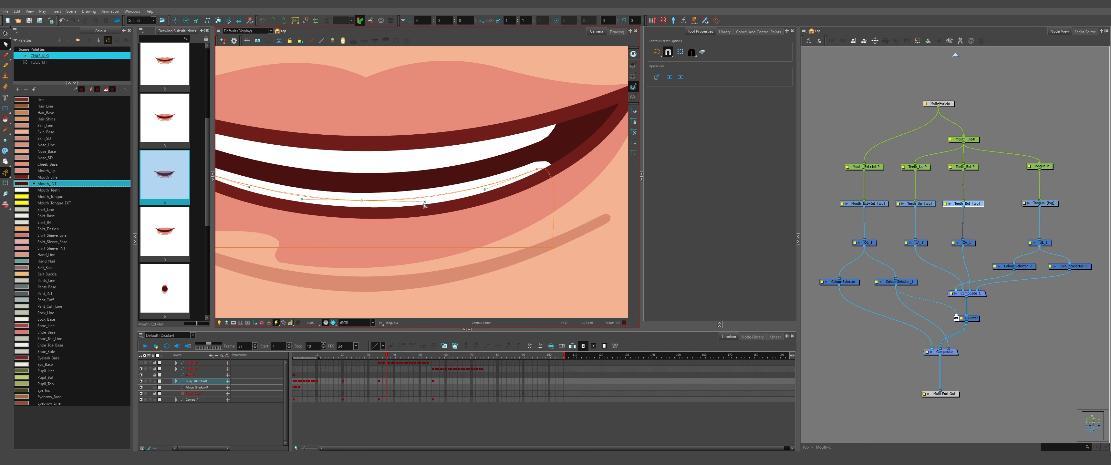
scroll(424, 205, "down", 4)
scroll(444, 237, "up", 1)
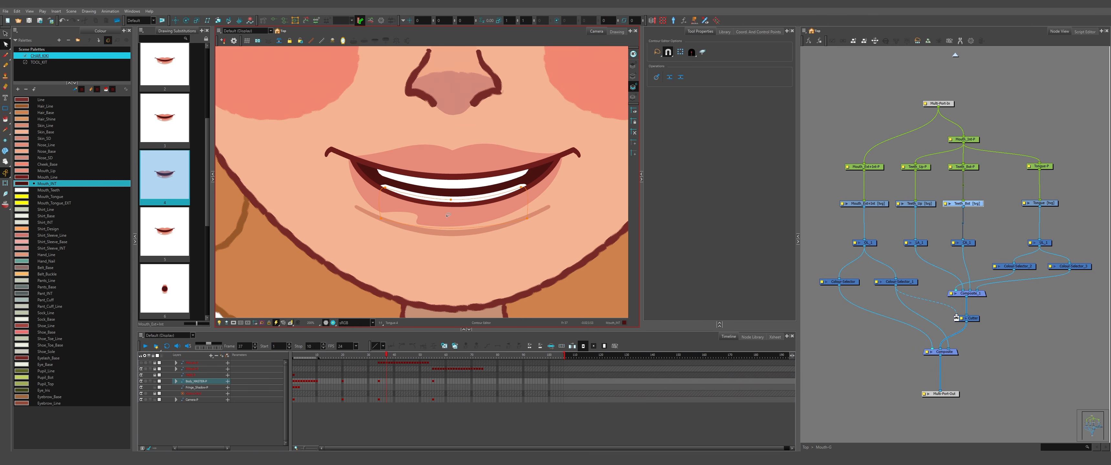
scroll(454, 238, "down", 3)
scroll(449, 233, "up", 3)
key("alt+s")
scroll(421, 209, "down", 2)
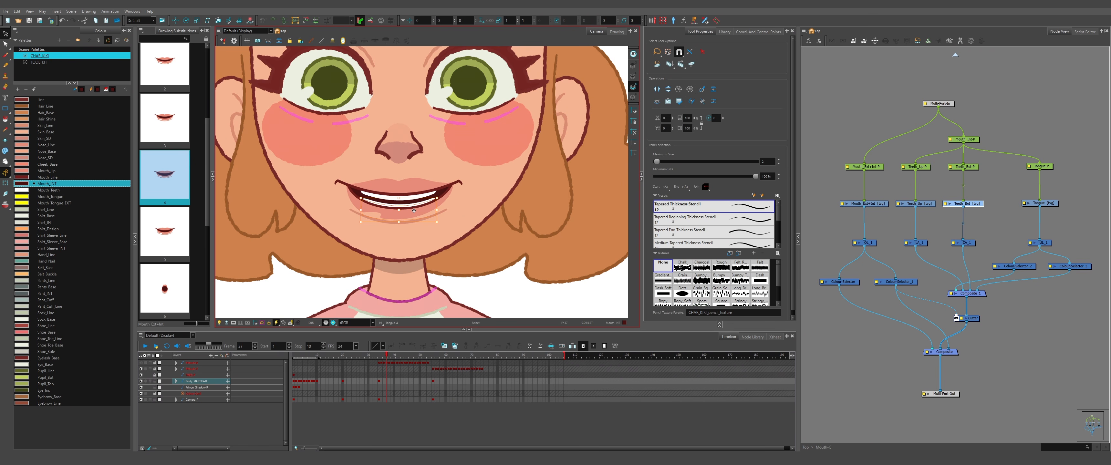
- Examine the bottom teeth in the previous mouth drawing and across the frames that follow
key("comma")
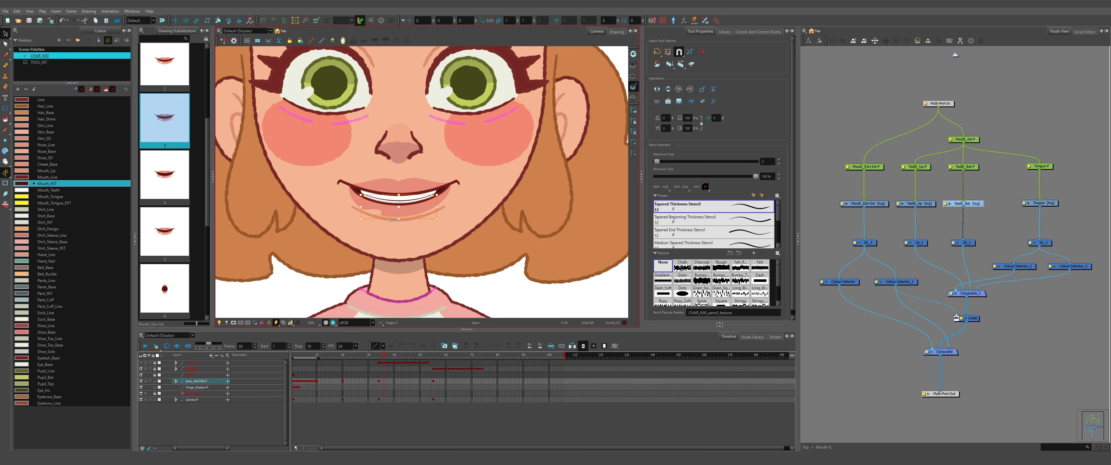
scroll(393, 219, "up", 3)
scroll(414, 216, "down", 3)
scroll(430, 215, "up", 2)
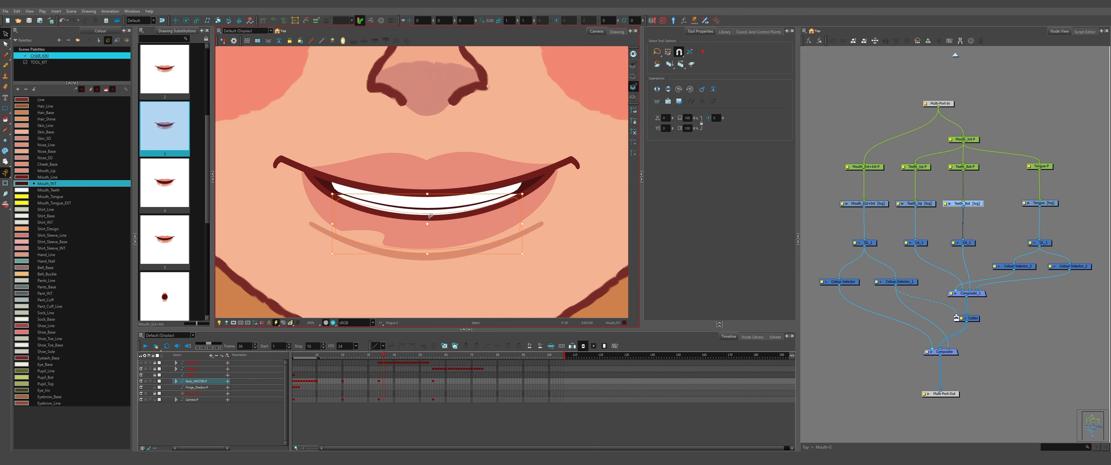
scroll(431, 218, "down", 3)
scroll(395, 209, "up", 2)
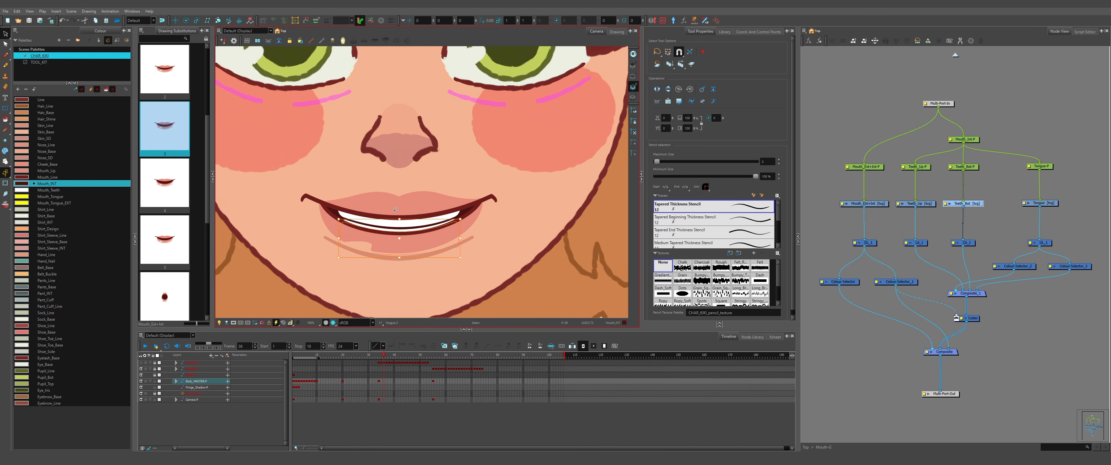
left_click(396, 210)
key("period")
key("period")
key("period")
scroll(395, 210, "down", 1)
key("period")
key("period")
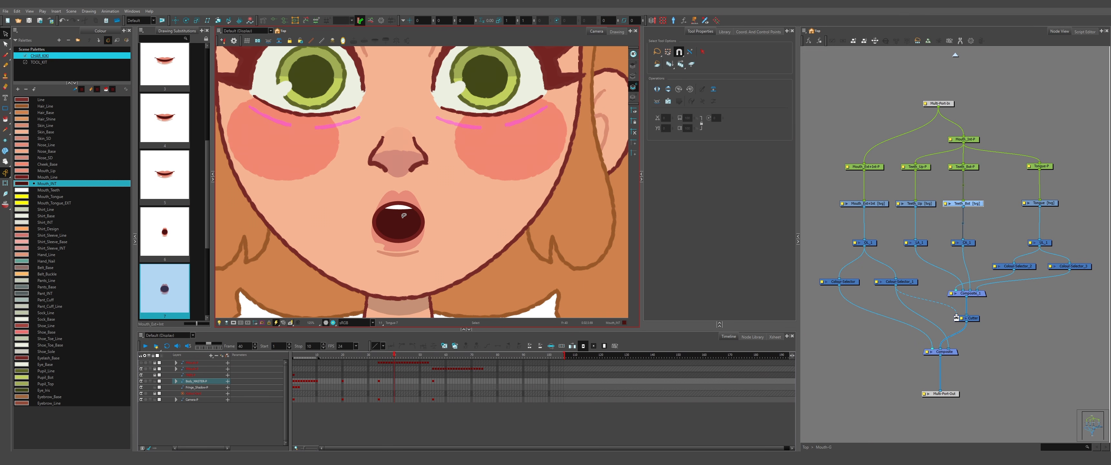
scroll(404, 220, "up", 1)
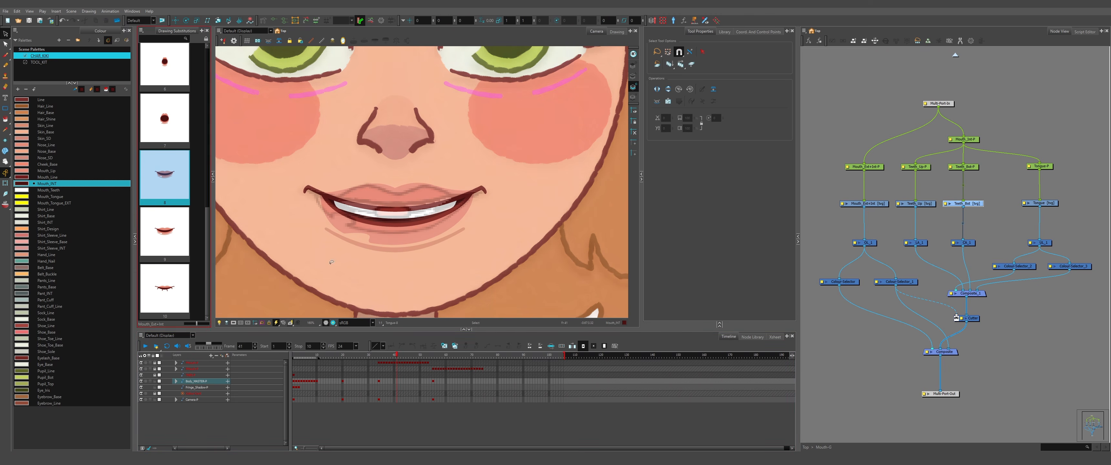
- Nudge the bottom teeth upward in the smile drawing at frame 41
left_click(375, 232)
scroll(375, 232, "up", 1)
key("Up")
key("Up")
key("Up")
key("Up")
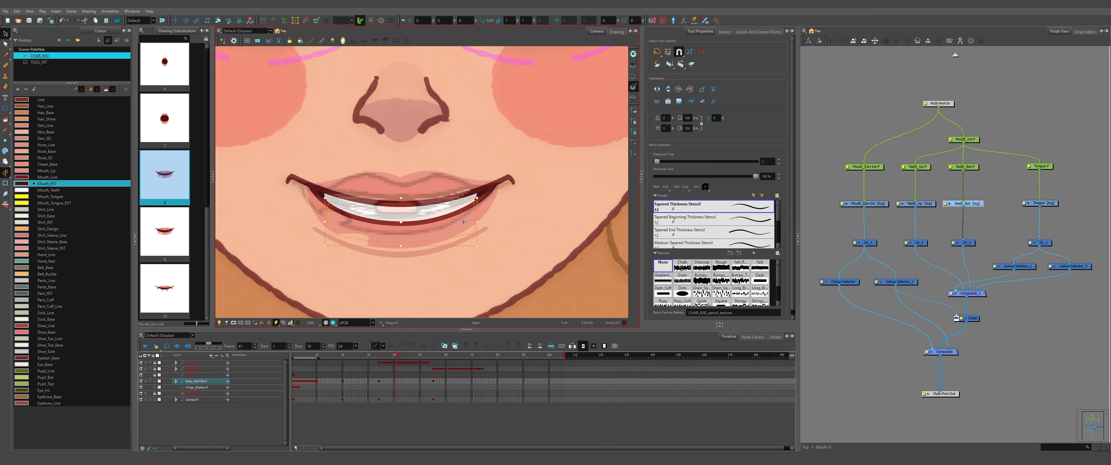
key("Escape")
scroll(468, 225, "down", 4)
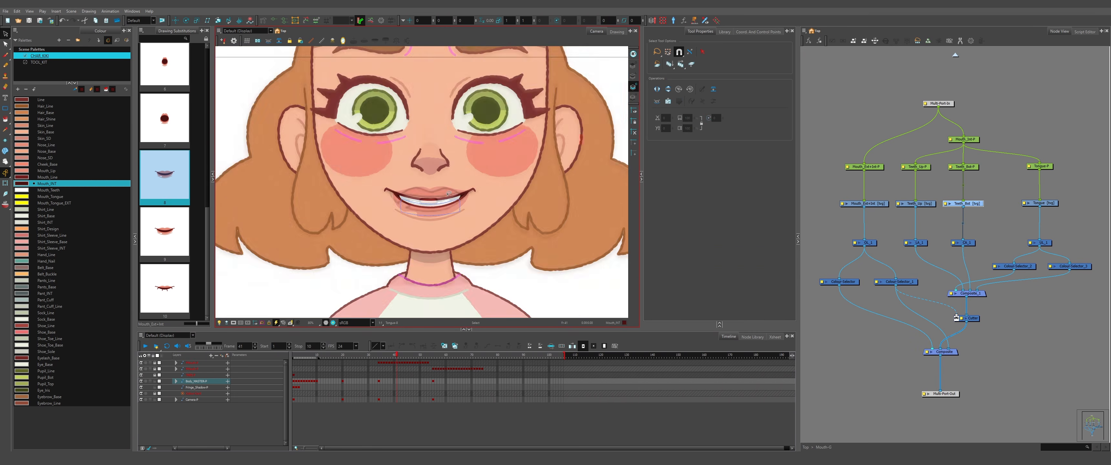
- Flip back and forth through the mouth drawings to compare the teeth against the rough sketch
scroll(467, 229, "up", 3)
key("period")
key("period")
key("comma")
key("comma")
key("comma")
key("comma")
key("period")
key("period")
key("period")
key("comma")
key("comma")
key("comma")
key("comma")
key("comma")
key("comma")
key("comma")
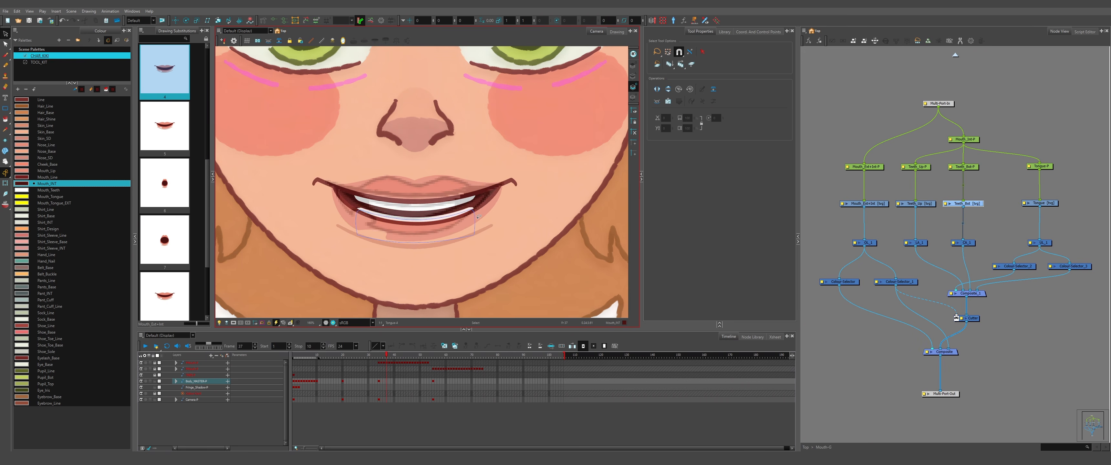
key("period")
key("period")
key("period")
key("period")
key("period")
key("period")
- Hide the rough sketch layer and flip through the mouth drawings to check the clean teeth artwork
left_click(141, 363)
key("k")
scroll(468, 192, "down", 4)
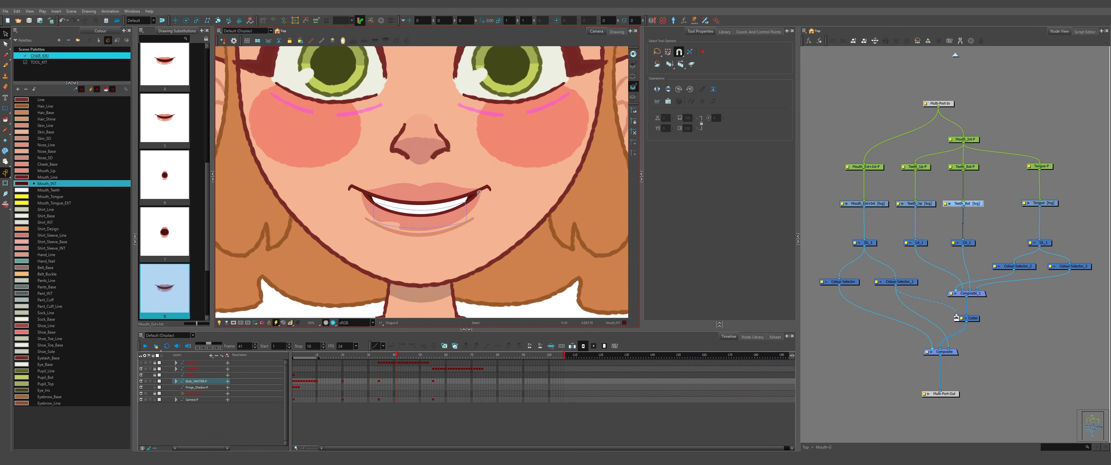
key("comma")
key("comma")
key("comma")
key("comma")
key("comma")
key("period")
key("period")
key("period")
key("period")
key("period")
key("period")
key("period")
scroll(444, 198, "up", 4)
key("comma")
key("comma")
left_click(460, 224)
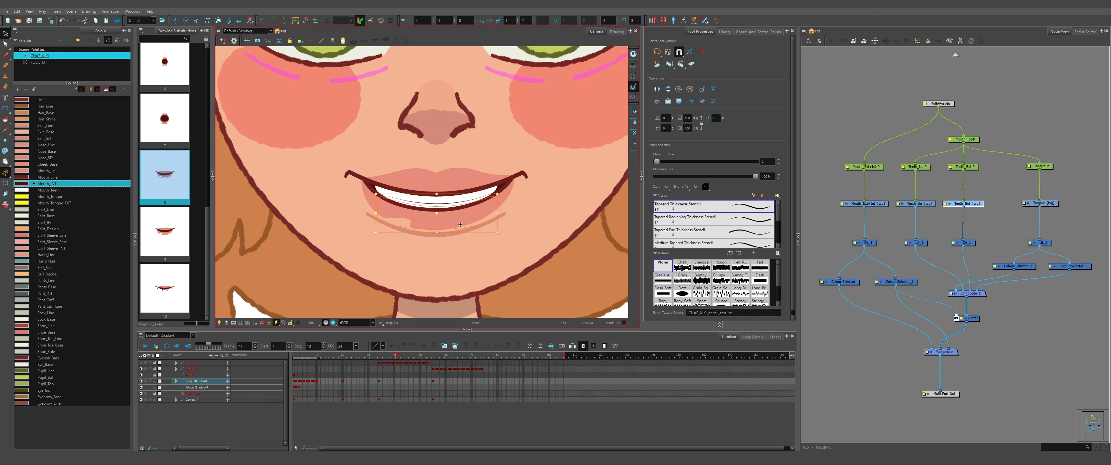
- Switch the active art layer and select the bottom teeth artwork in the smile drawing
key("Escape")
scroll(448, 220, "down", 3)
left_click(449, 225)
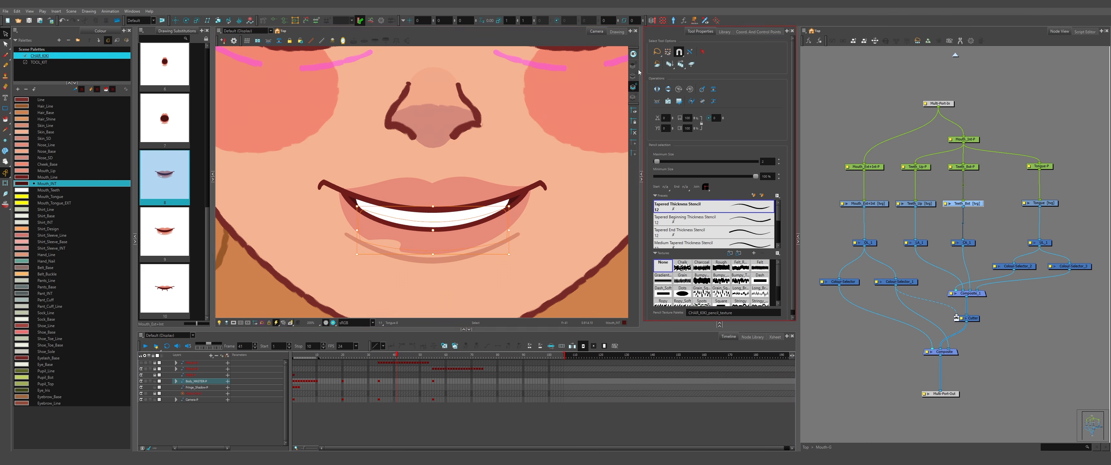
left_click(633, 75)
scroll(407, 202, "up", 1)
left_click(406, 217)
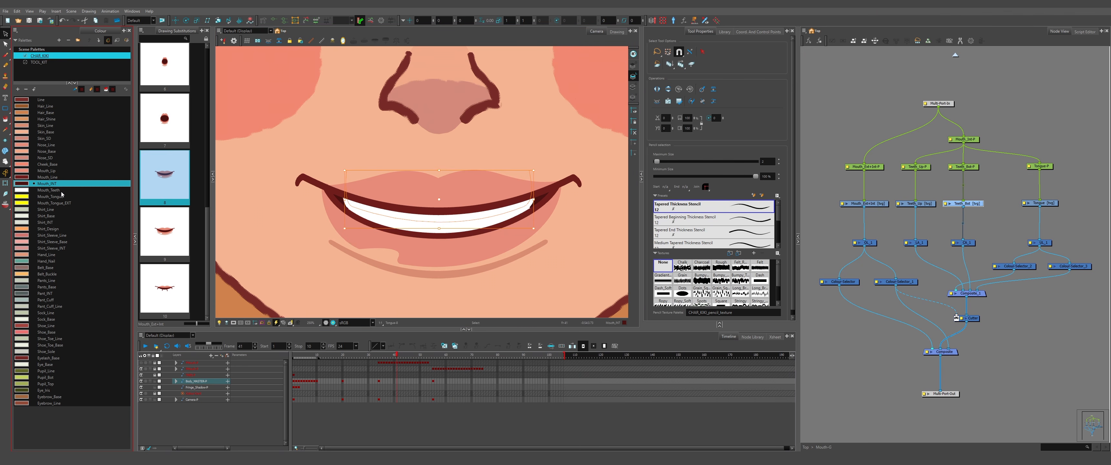
- Duplicate the Mouth_Teeth colour, place the copy above the original and rename it Mouth_Teeth_Line
left_click(59, 191)
key("ctrl+c")
key("ctrl+v")
left_click_drag(51, 410, 52, 190)
double_click(44, 190)
type("TMouth_Teeth_Line")
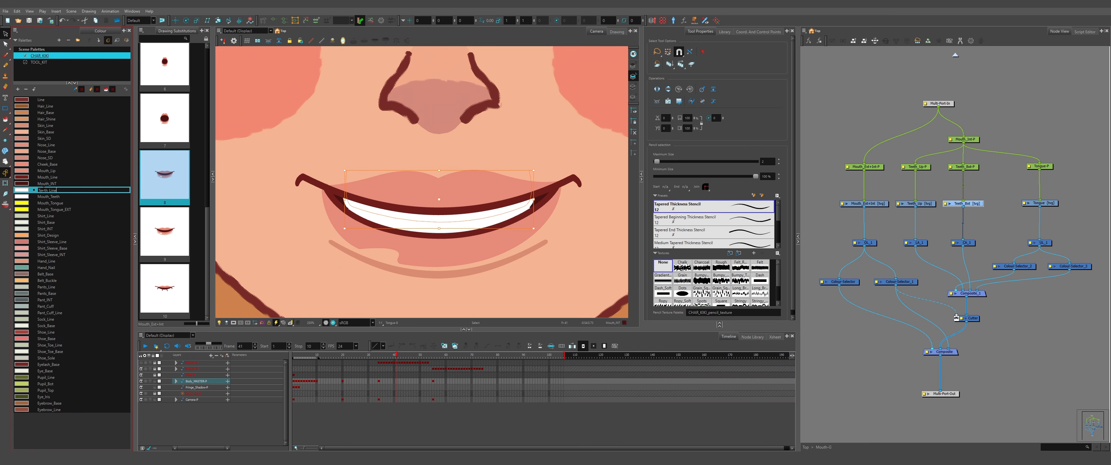
key("Return")
- Darken the Mouth_Teeth_Line colour to a light grey with RGB values of 219 and check it on the face
double_click(22, 190)
left_click_drag(548, 144, 545, 144)
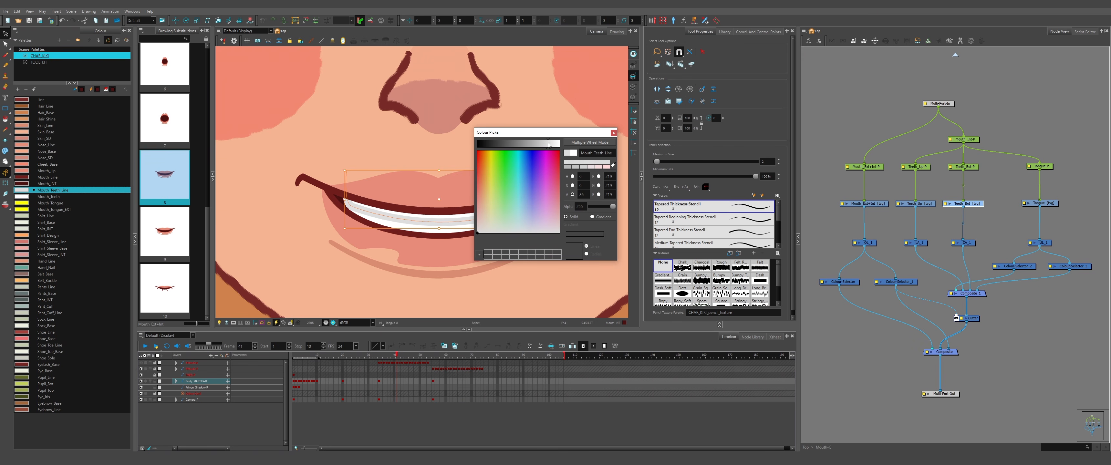
left_click(613, 132)
left_click(345, 267)
key("2")
scroll(372, 188, "down", 7)
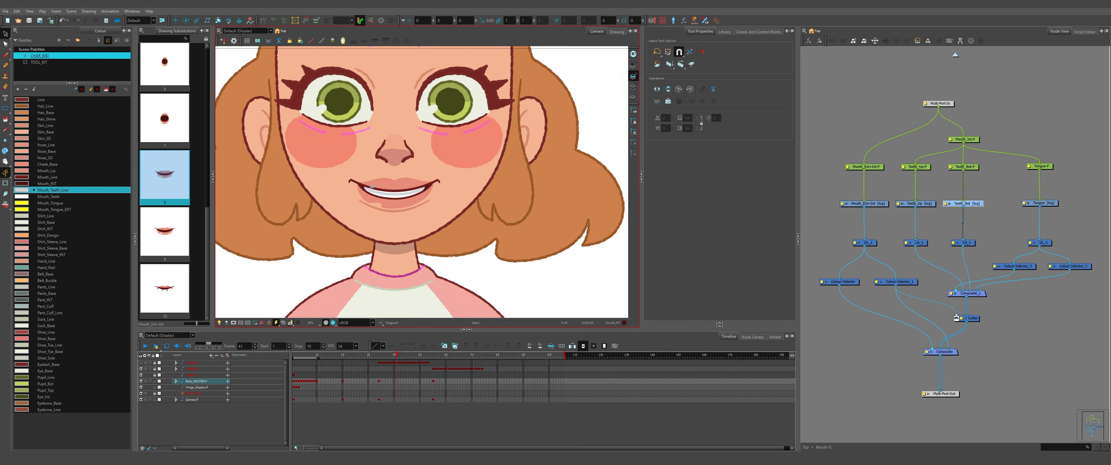
- Undo the addition and recolouring of the Mouth_Teeth_Line swatch
scroll(379, 186, "up", 4)
key("ctrl+z")
key("ctrl+z")
key("ctrl+z")
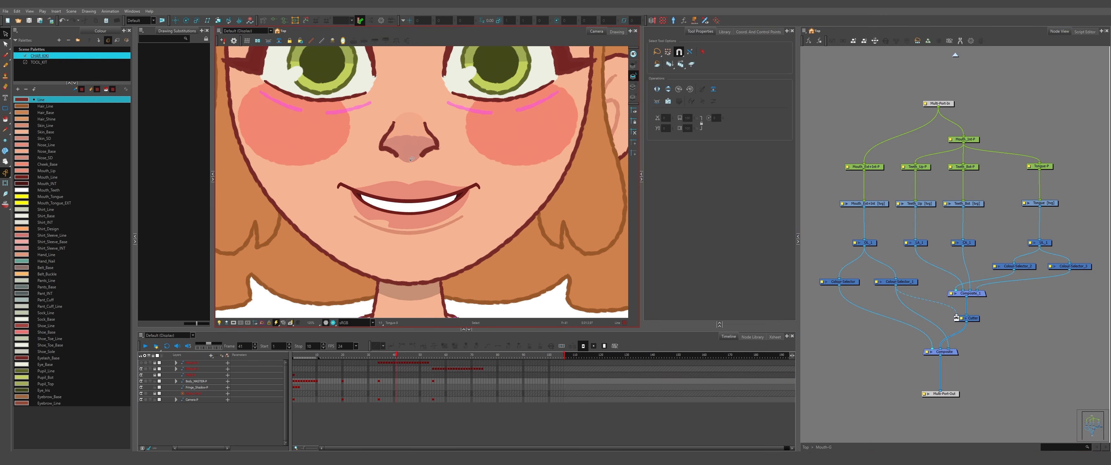
scroll(405, 179, "down", 3)
scroll(405, 179, "up", 6)
scroll(406, 179, "down", 4)
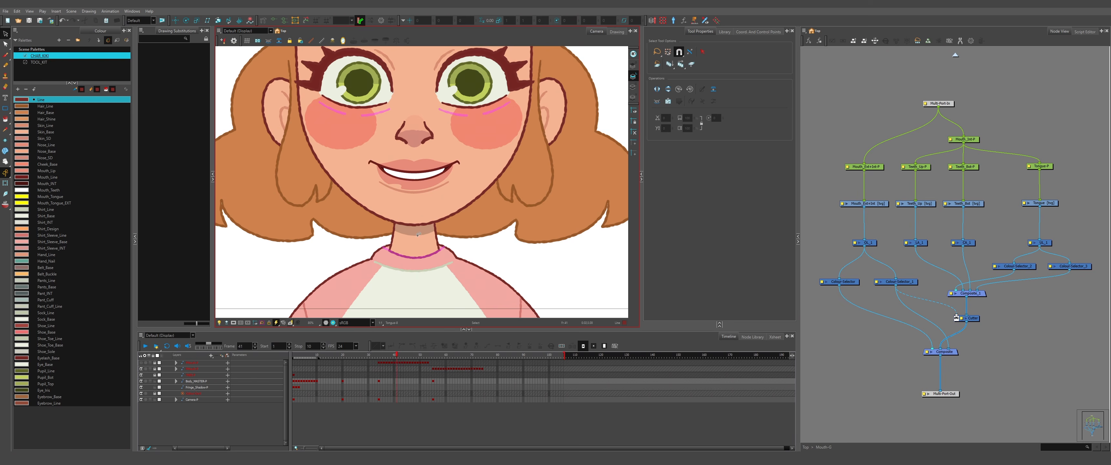
- Step through the mouth drawings against the sketch and examine the smile annotated "Tonge"
key("period")
key("period")
key("period")
key("period")
key("period")
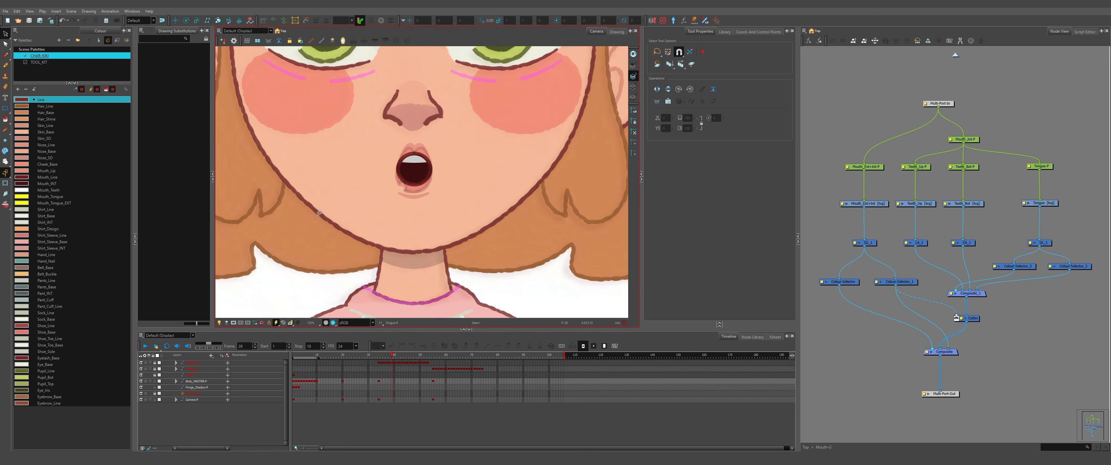
left_click(415, 176)
key("comma")
key("comma")
key("comma")
key("comma")
key("period")
key("period")
key("period")
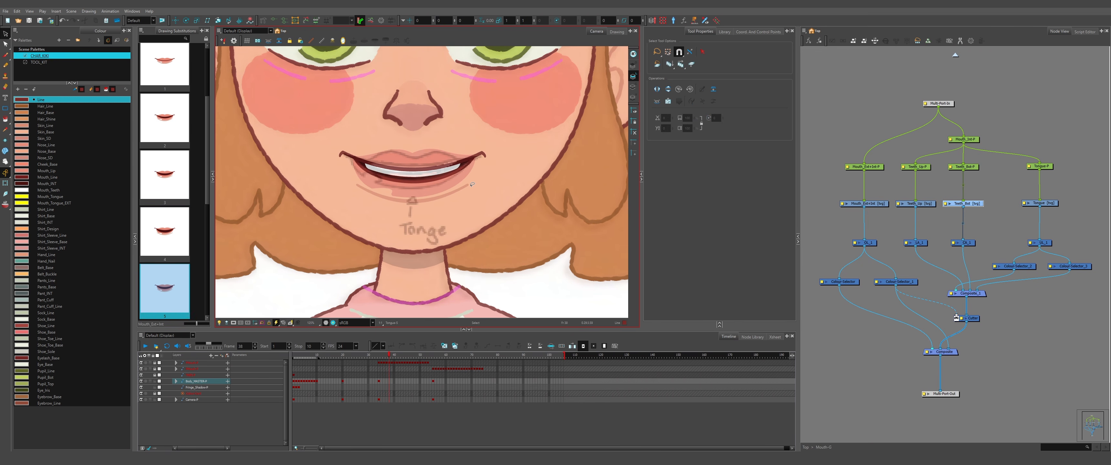
scroll(407, 159, "up", 1)
key("period")
key("period")
key("comma")
key("comma")
scroll(407, 160, "up", 1)
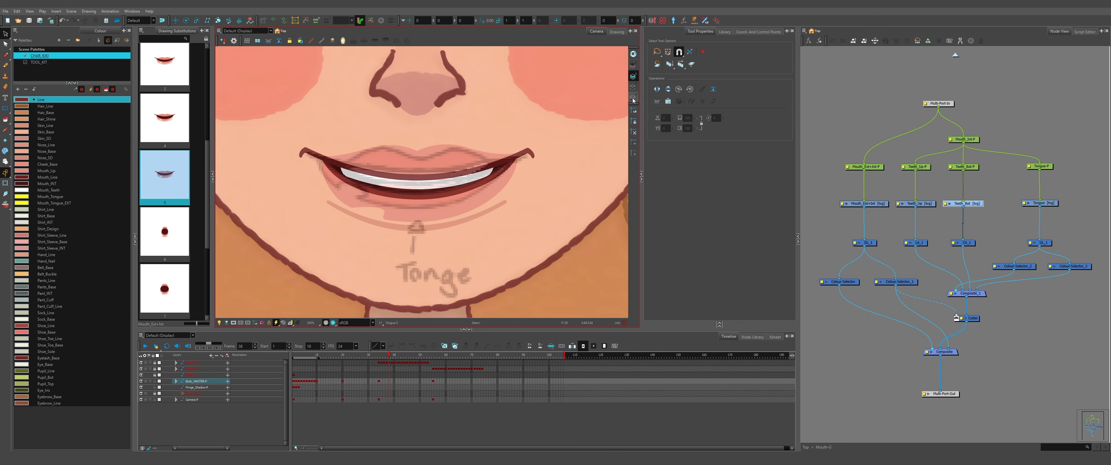
- Select the Tongue drawing node and activate the Ellipse tool for the annotated smile
left_click(1069, 193)
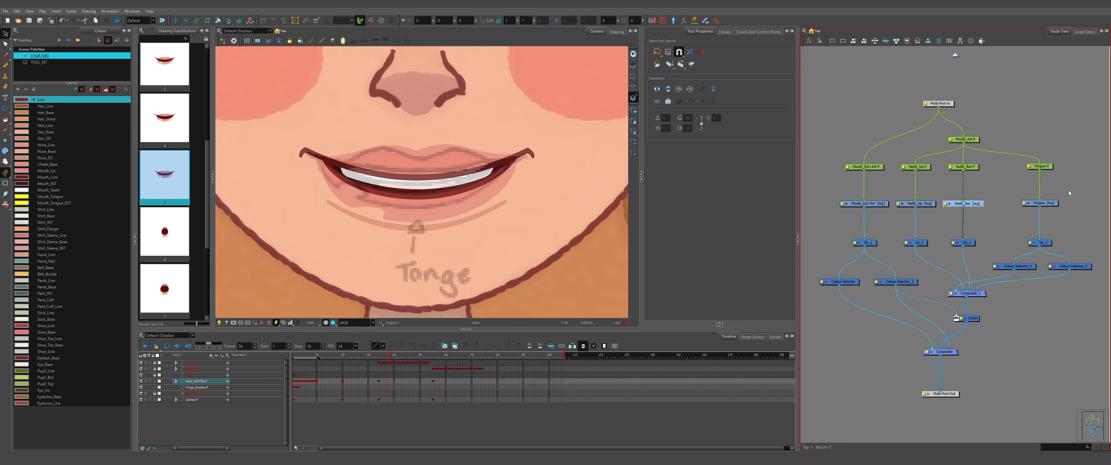
left_click(1054, 203)
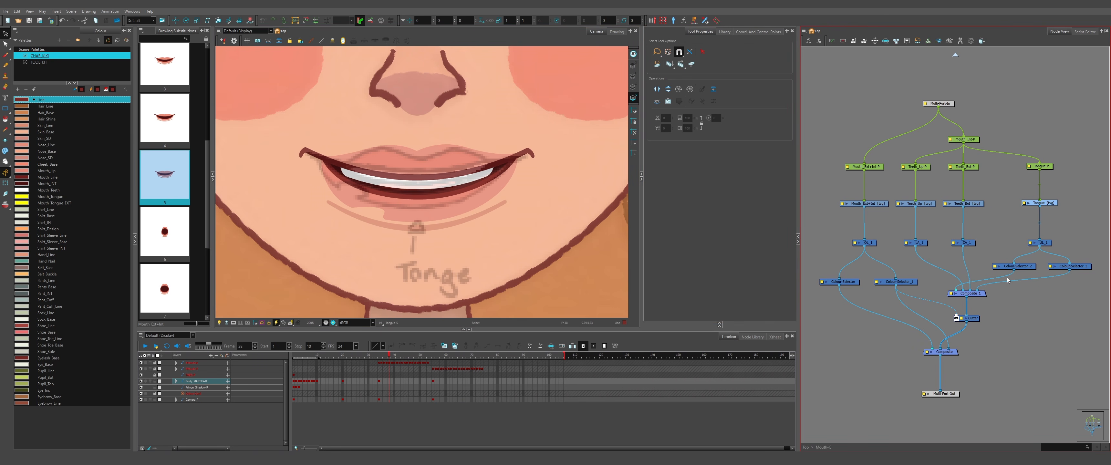
left_click(482, 211)
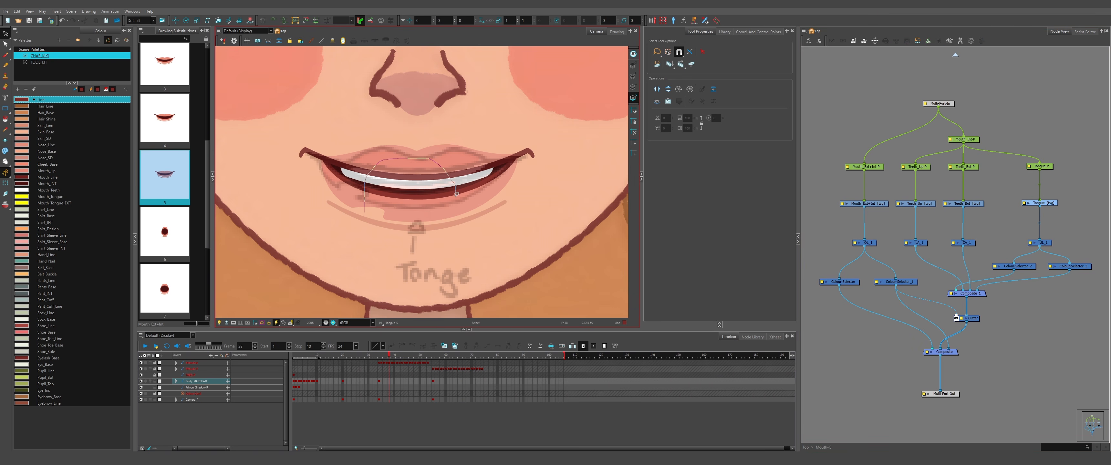
key("period")
key("period")
key("period")
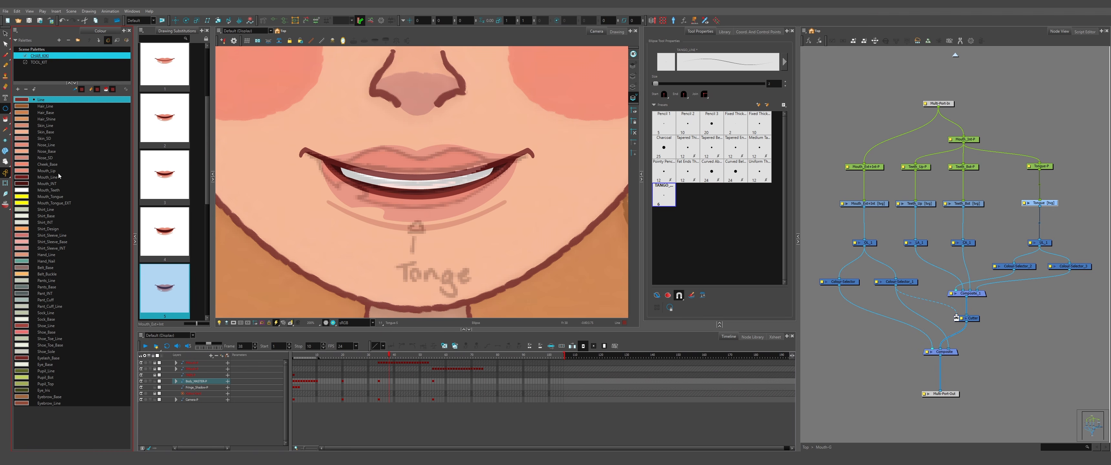
- Recolour the Mouth_Tongue swatch by sampling the cheek colour and increasing its saturation to a stronger red
left_click(52, 170)
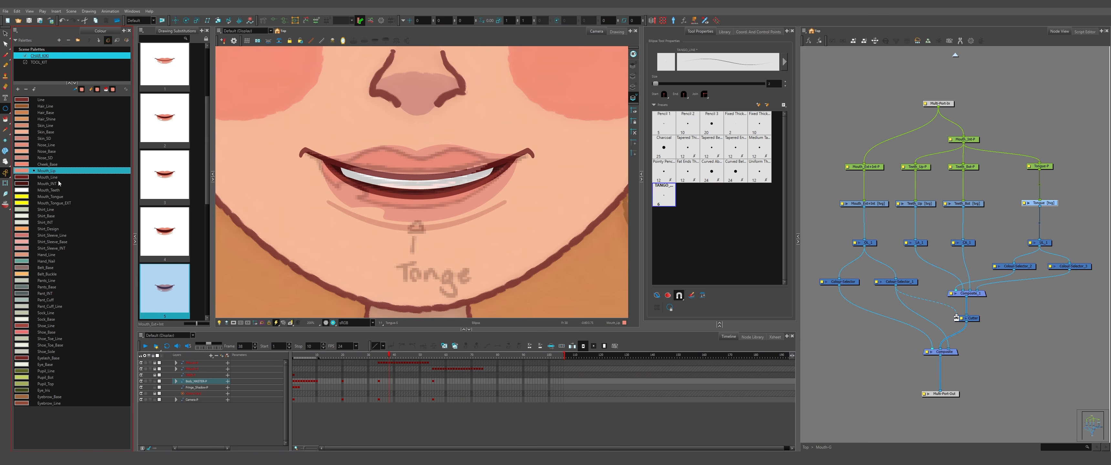
double_click(22, 197)
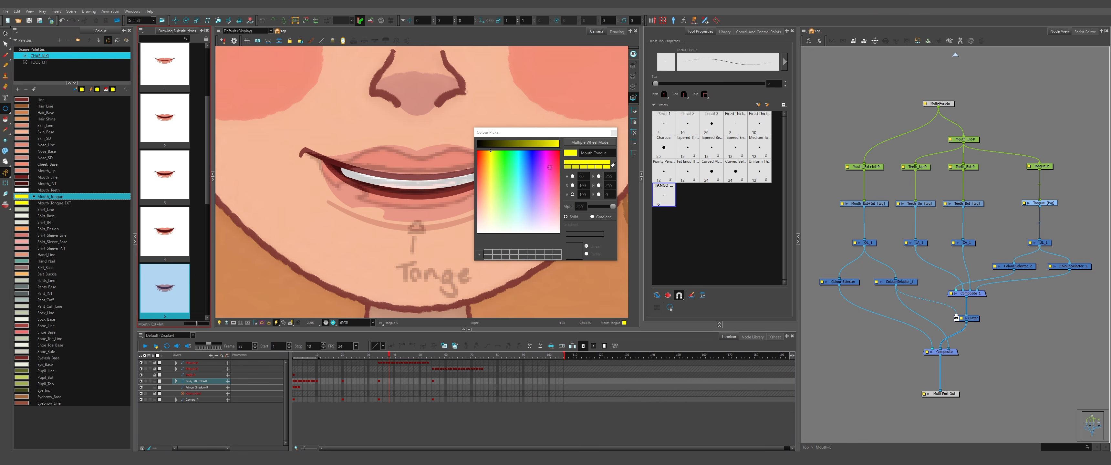
left_click(613, 164)
left_click(307, 96)
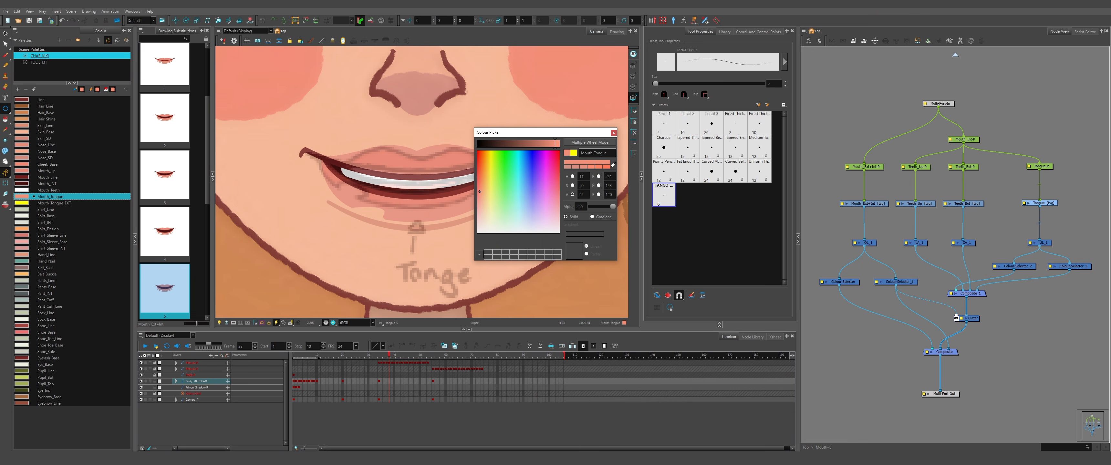
left_click(572, 185)
left_click_drag(520, 144, 541, 143)
left_click(613, 132)
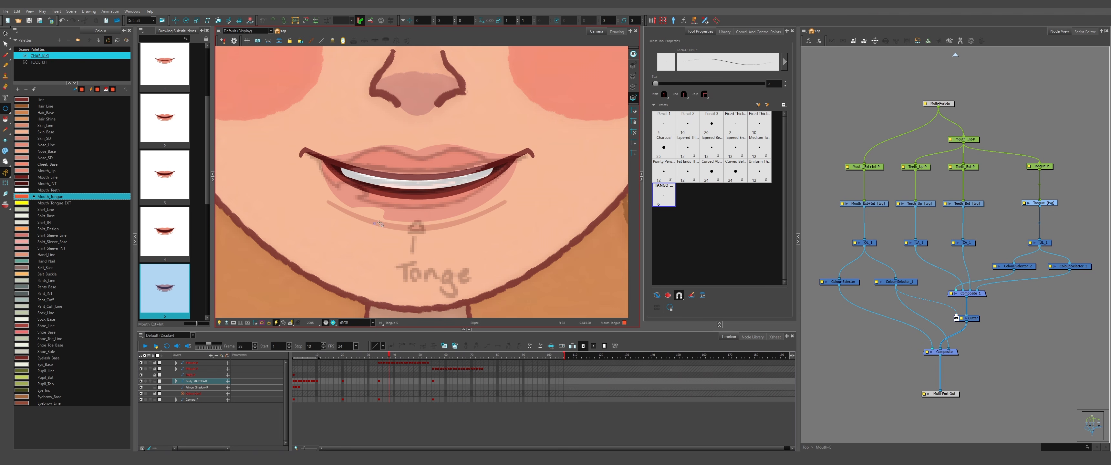
- Draw a tongue ellipse behind the teeth, widen it, and fill it with the Mouth_Tongue colour
left_click_drag(378, 224, 472, 176)
key("alt+s")
left_click(431, 201)
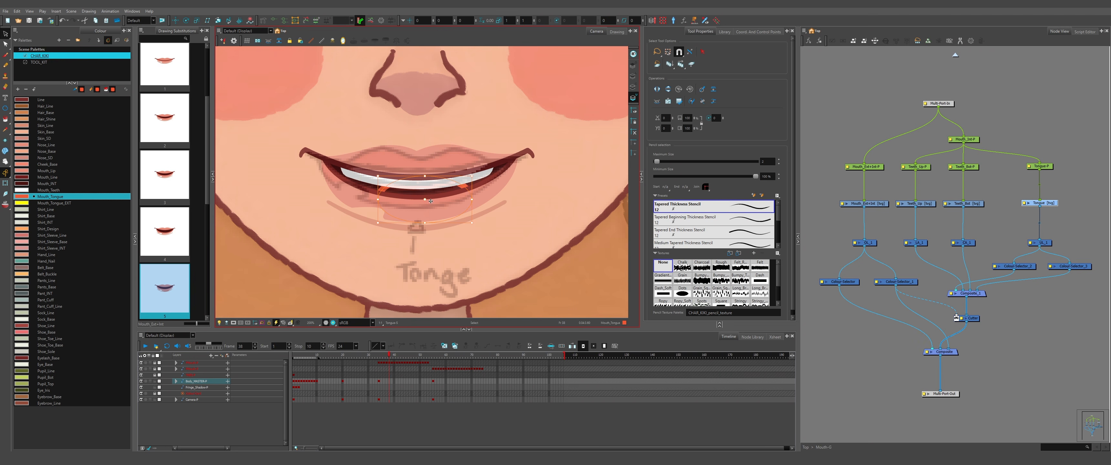
mouse_move(430, 201)
left_mouse_down()
mouse_move(420, 201)
mouse_move(468, 199)
left_mouse_up()
left_click(5, 119)
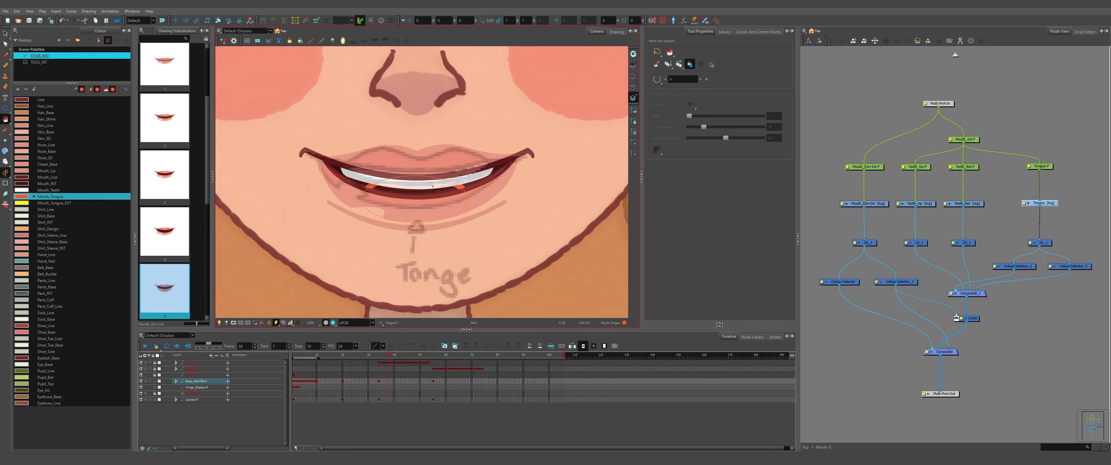
left_click(414, 192)
- Hide the rough sketch layer and select the tongue shape on the clean face
left_click(141, 362)
scroll(363, 164, "down", 4)
scroll(361, 165, "up", 3)
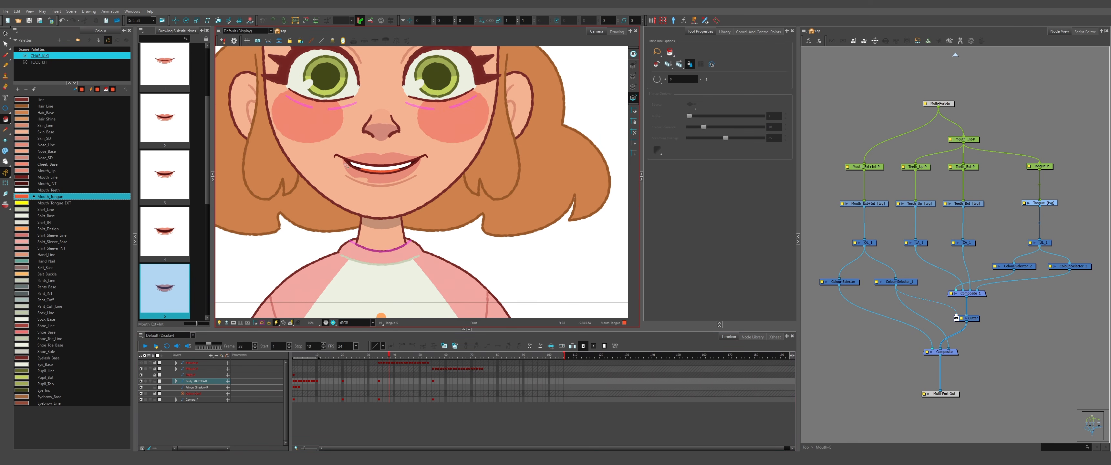
left_click(6, 34)
scroll(413, 134, "down", 1)
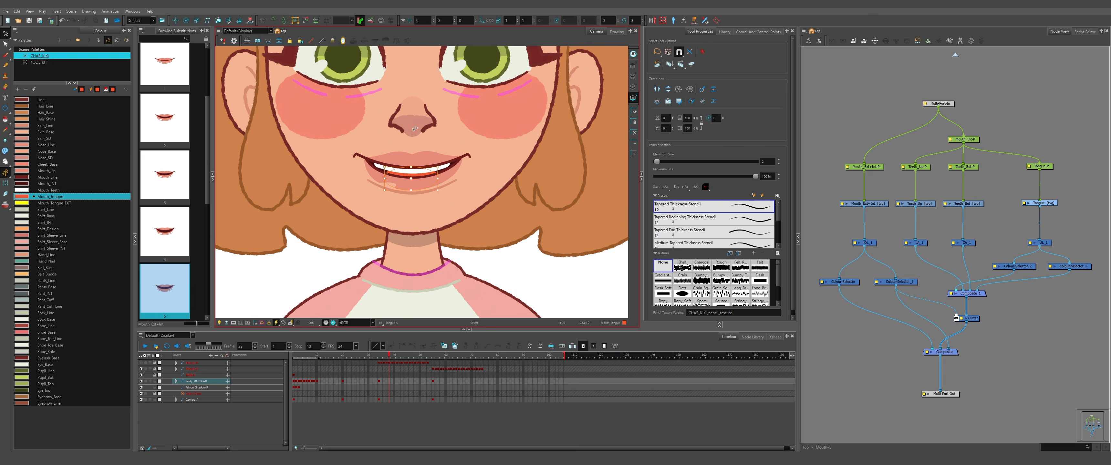
- Lower the tongue beneath the teeth and bottom lip in the open-smile drawing and the smile drawing before it
scroll(414, 128, "up", 2)
key("comma")
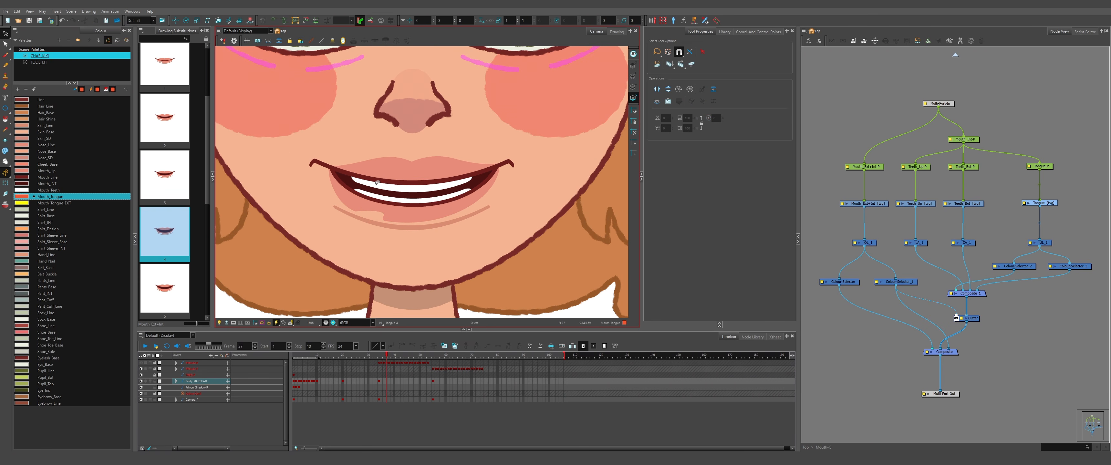
left_click(377, 183)
key("Down")
key("Down")
key("Down")
key("Down")
key("Down")
key("Down")
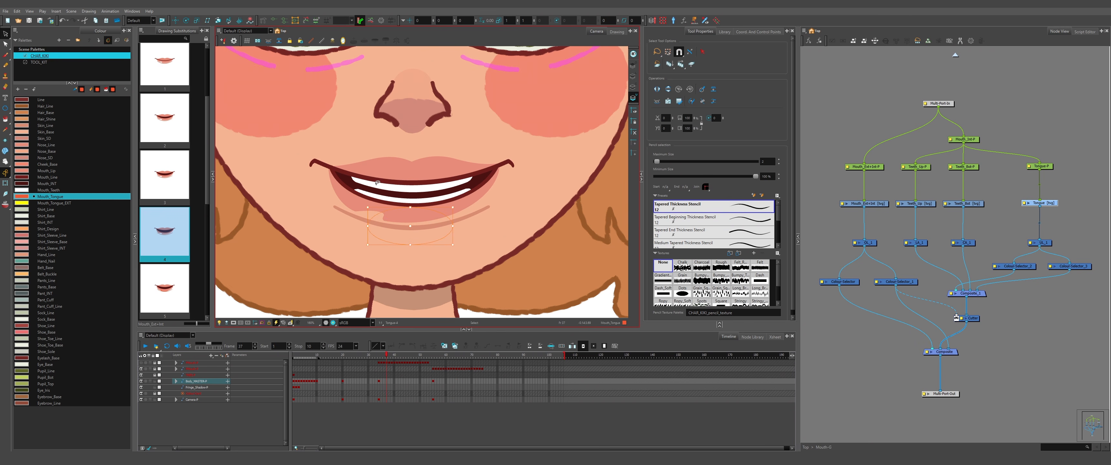
key("Down")
key("Down")
key("comma")
key("ctrl+a")
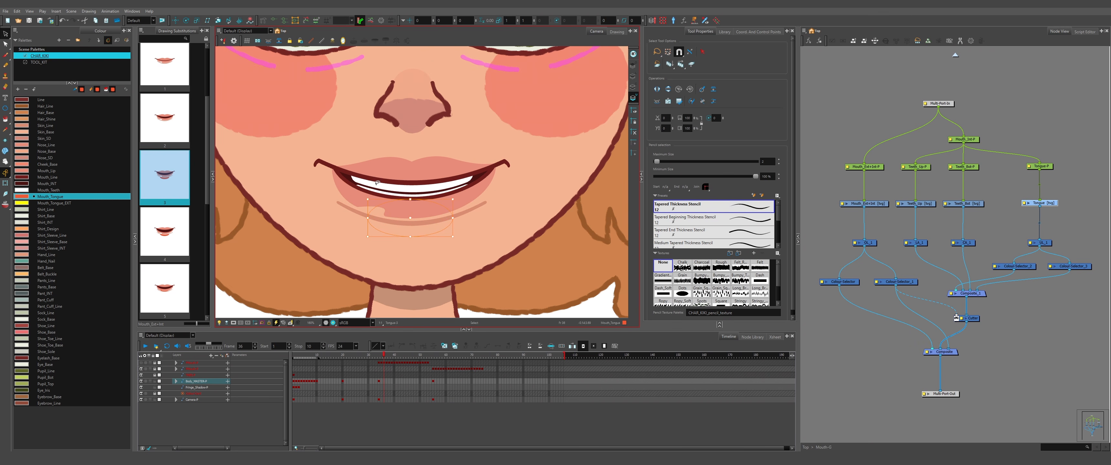
- Lower the tongue in the wide-open round mouth so only its upper part rises above the bottom lip
key("period")
key("period")
key("period")
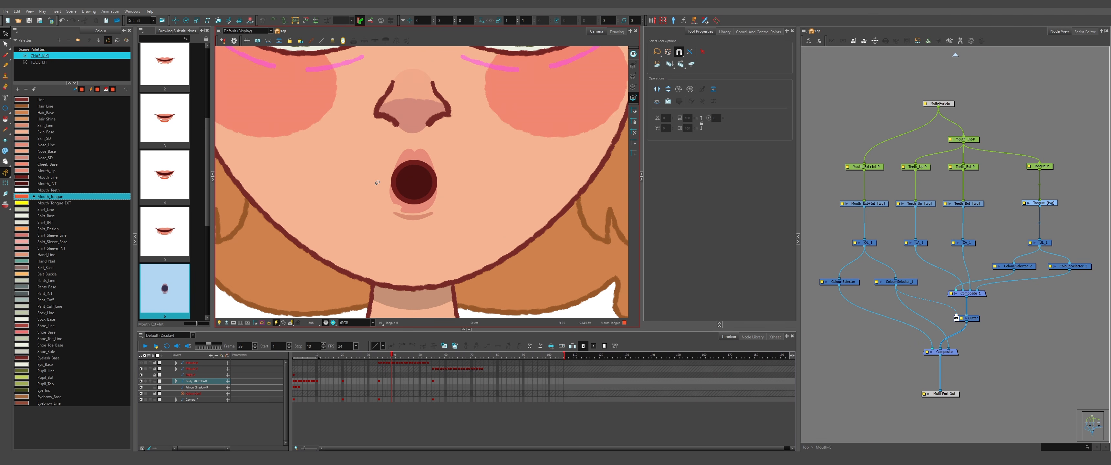
key("period")
key("ctrl+a")
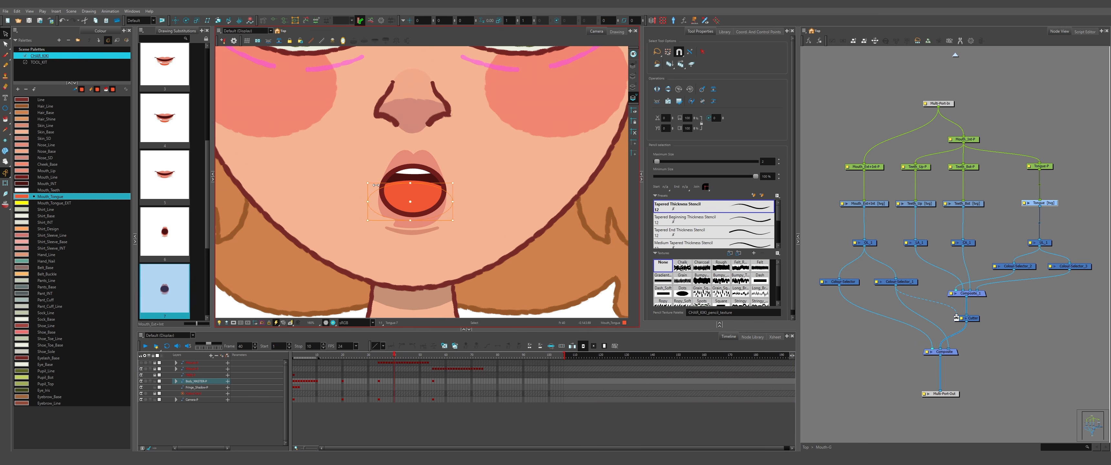
key("Up")
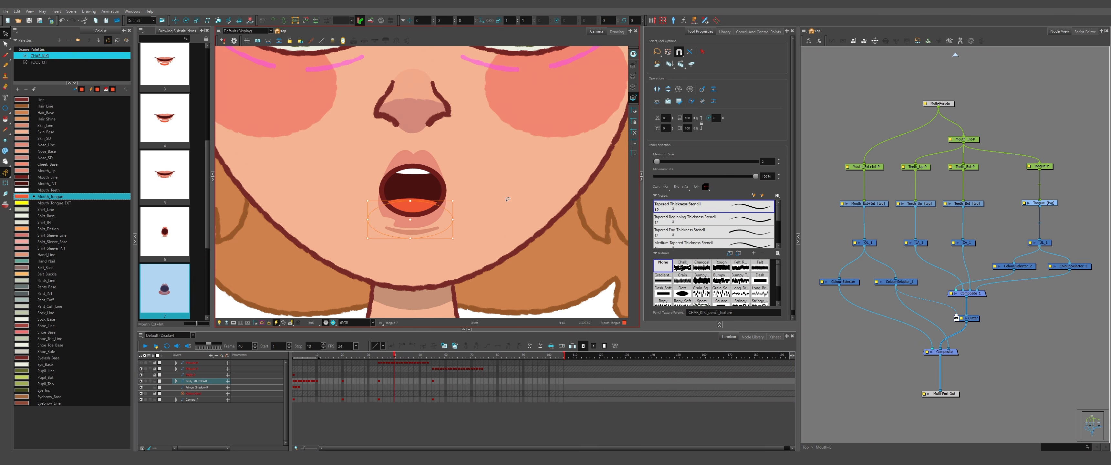
left_click(438, 222)
- Assign Mouth_Tongue_EXT to the next smile's tongue and recolour that swatch by sampling the open mouth's tongue
key("period")
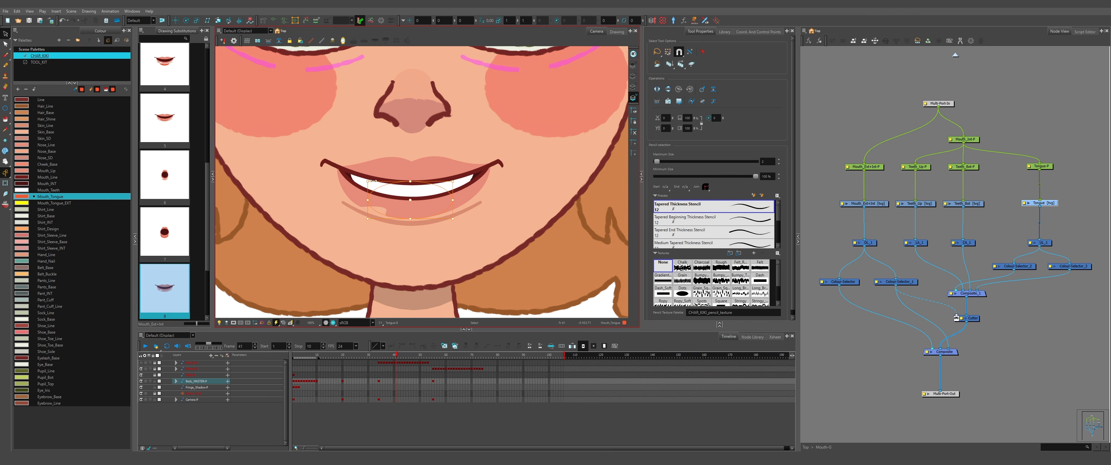
left_click(62, 203)
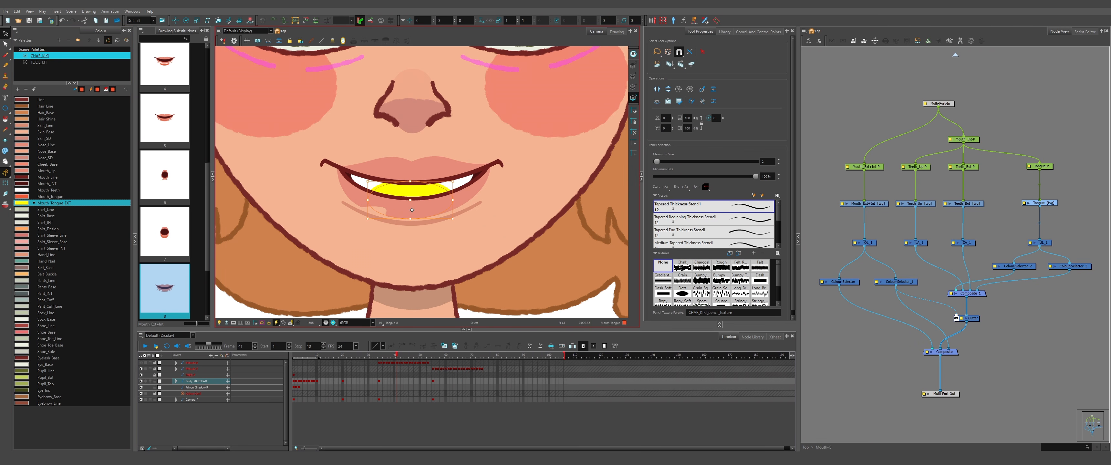
double_click(22, 203)
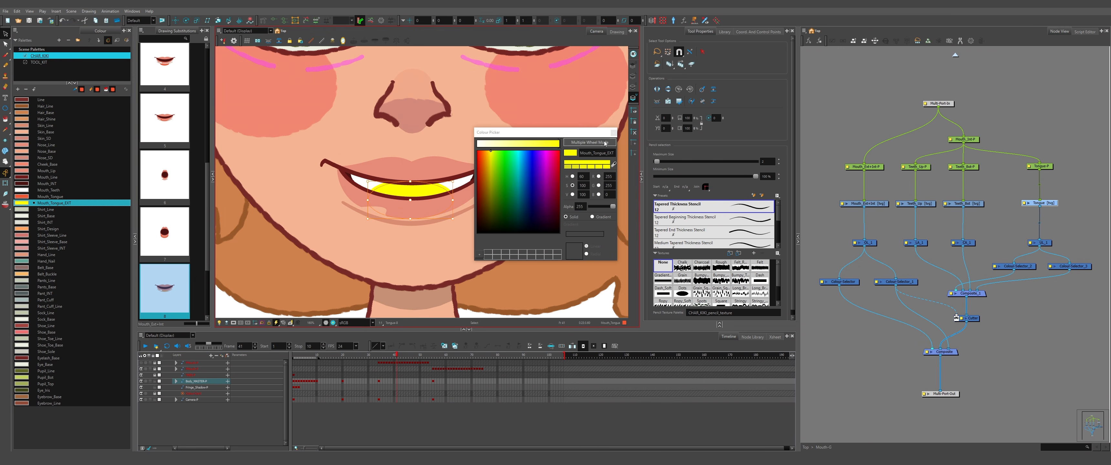
left_click(614, 133)
key("comma")
scroll(433, 196, "up", 5)
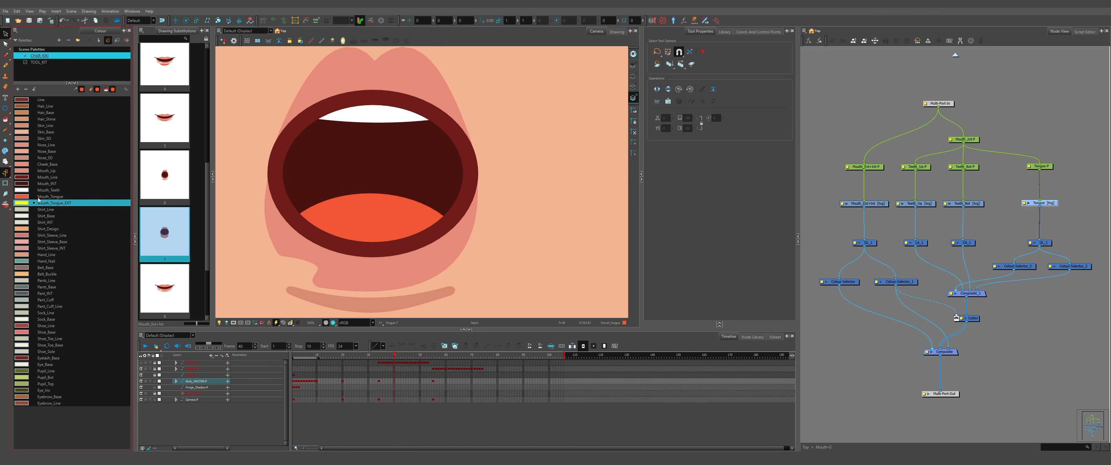
double_click(27, 205)
left_click(614, 164)
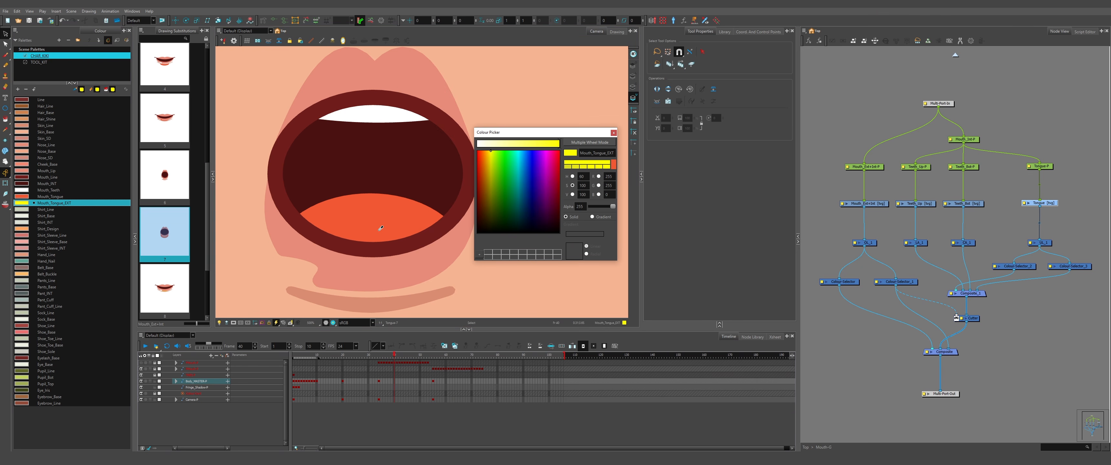
left_click(379, 228)
left_click(614, 133)
key("period")
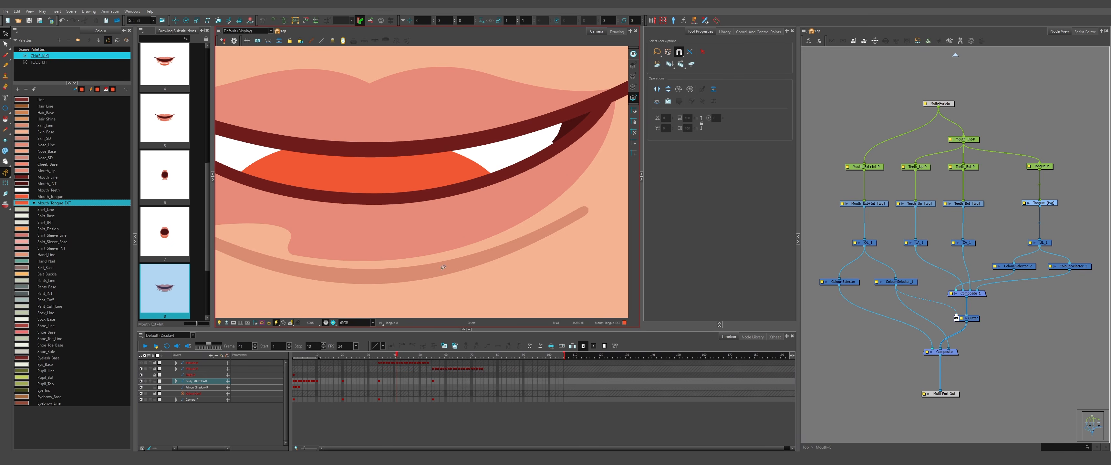
- Shrink the tongue in this smile to a small flat ellipse and centre it over the teeth
left_click(445, 163)
scroll(442, 166, "down", 3)
scroll(405, 158, "up", 2)
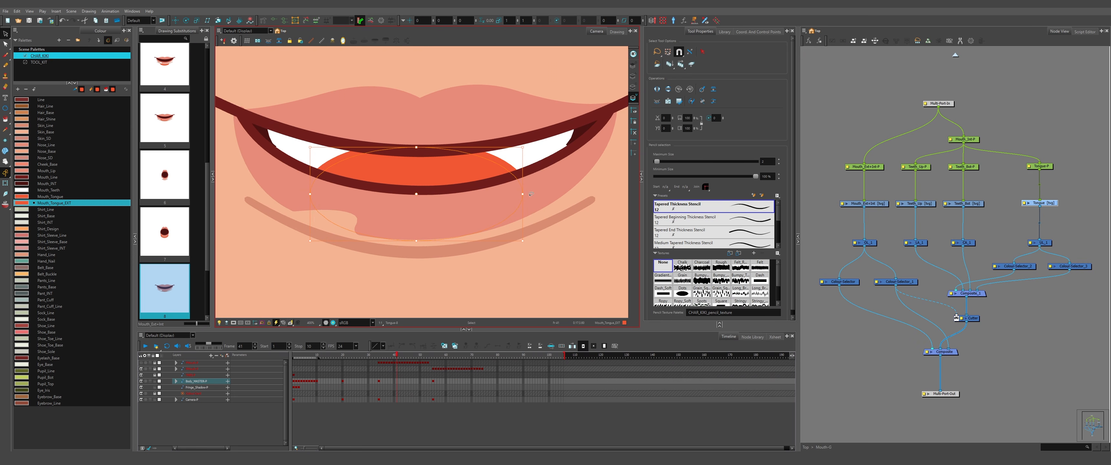
left_click_drag(523, 147, 417, 170)
left_click_drag(416, 170, 408, 202)
scroll(405, 205, "down", 7)
scroll(405, 205, "up", 3)
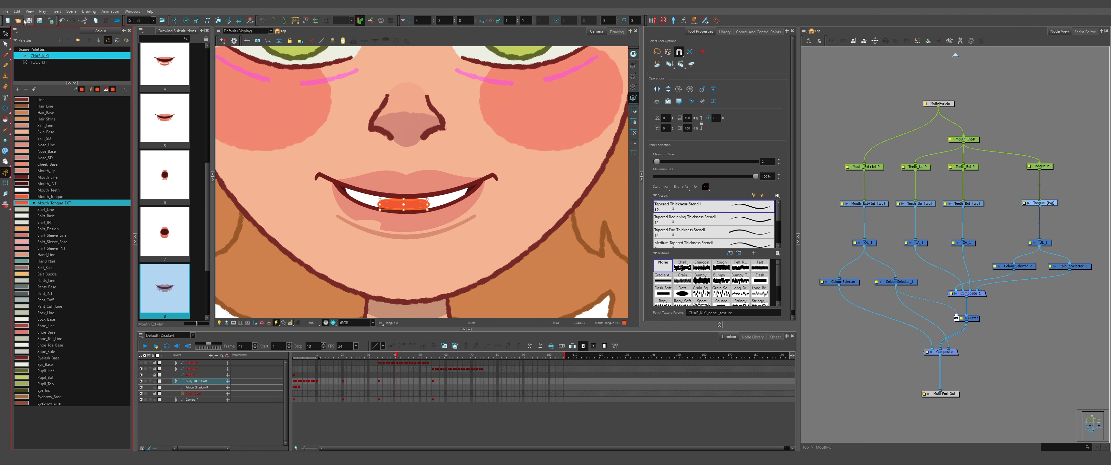
- Replace this smile's mouth artwork with the mouth copied from the earlier open smile that shows both teeth rows
left_click(633, 65)
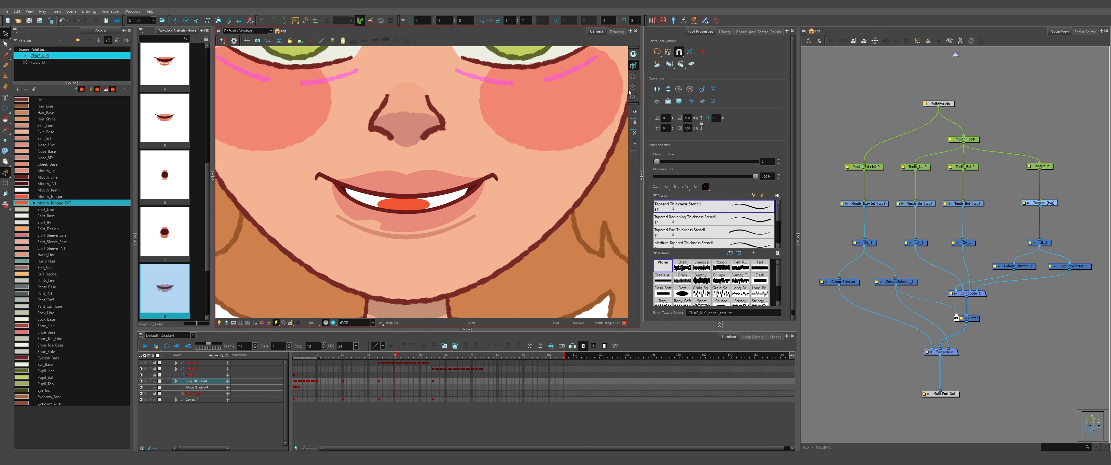
key("ctrl+a")
key("Delete")
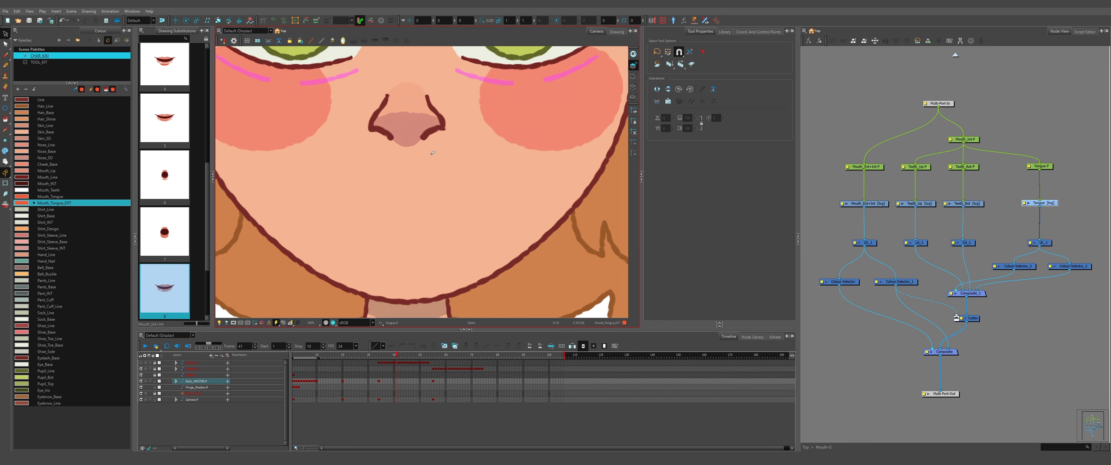
key("comma")
key("comma")
key("comma")
key("comma")
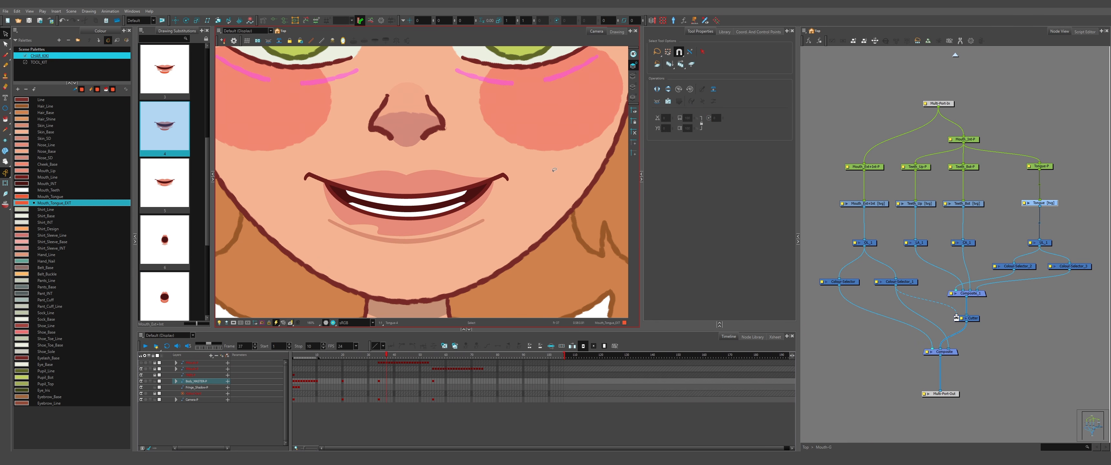
left_click_drag(554, 169, 447, 159)
key("period")
key("period")
key("period")
key("period")
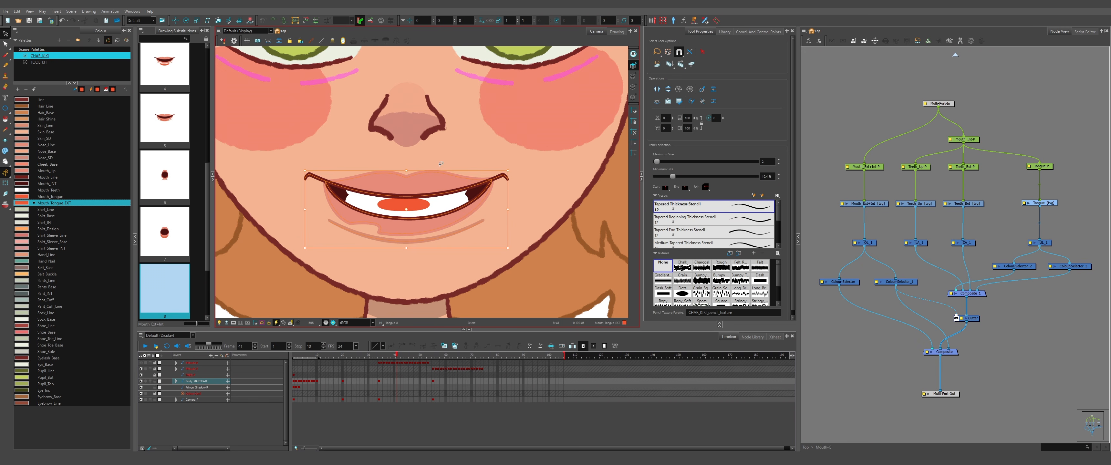
- Select the bottom teeth of this smile and move them down to open a gap below the upper teeth
left_click(633, 86)
mouse_move(493, 208)
left_mouse_down()
mouse_move(356, 246)
mouse_move(365, 222)
left_mouse_up()
scroll(365, 223, "up", 3)
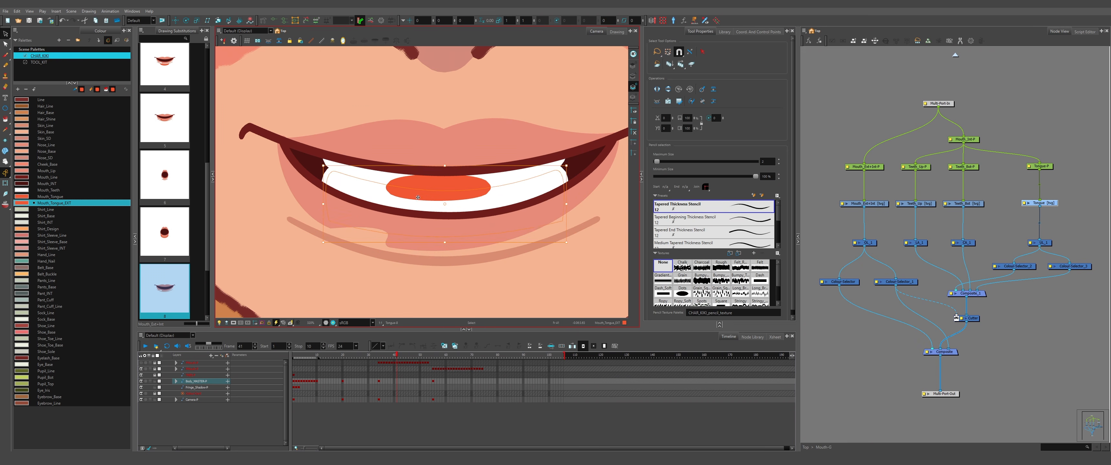
mouse_move(407, 192)
left_mouse_down()
mouse_move(406, 201)
mouse_move(420, 195)
left_mouse_up()
scroll(406, 199, "down", 1)
- Enlarge the tongue slightly and place it in the middle of the bottom teeth
left_click(633, 98)
scroll(367, 196, "down", 4)
scroll(371, 190, "up", 5)
mouse_move(420, 141)
left_mouse_down()
mouse_move(494, 167)
mouse_move(454, 199)
left_mouse_up()
key("Escape")
scroll(462, 189, "down", 5)
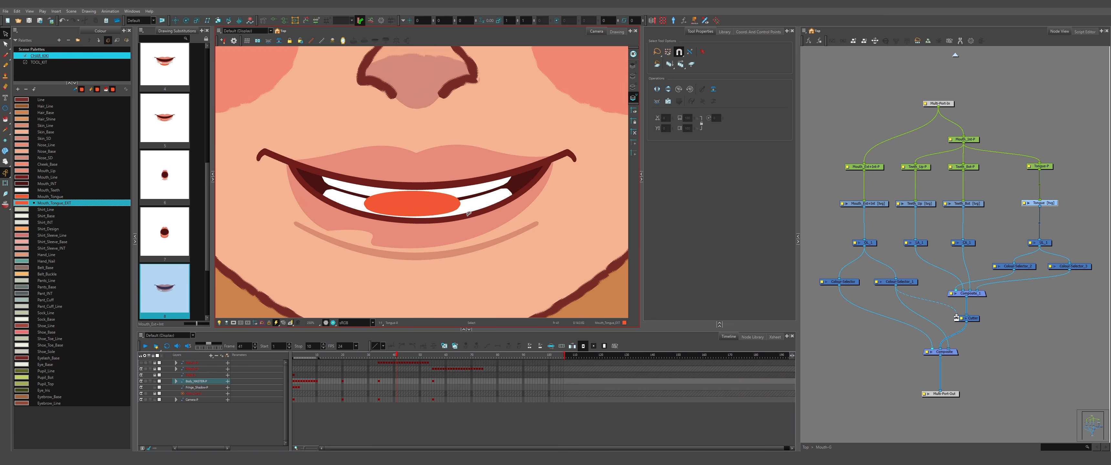
- Compare the edited smile with the neighbouring open-mouth drawing on the whole face
scroll(466, 178, "up", 2)
left_click(466, 178)
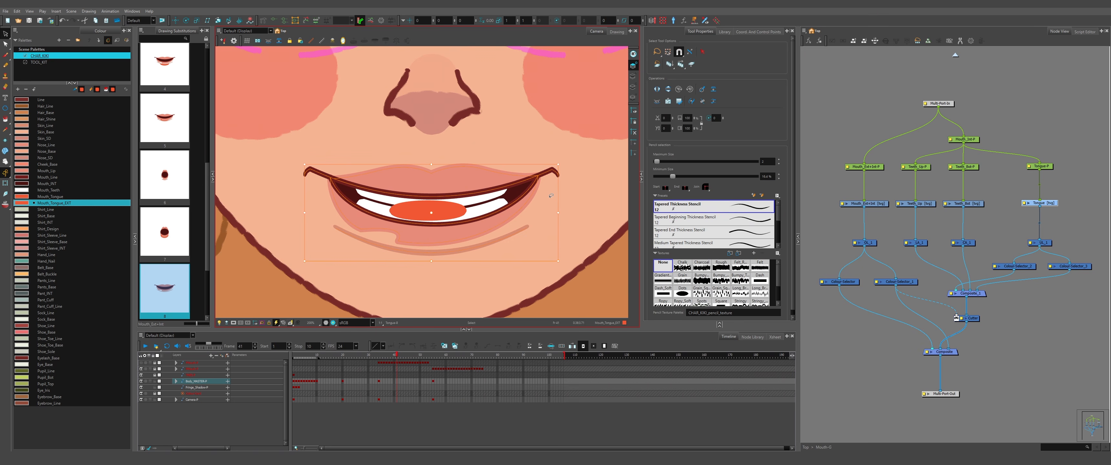
left_click(584, 180)
scroll(447, 159, "down", 4)
key("bracketleft")
key("bracketleft")
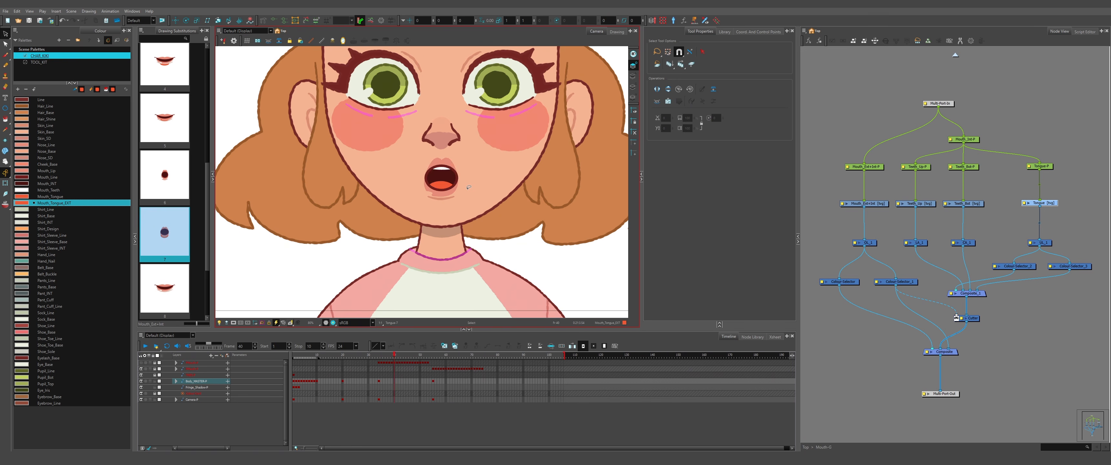
key("bracketright")
key("bracketright")
scroll(446, 162, "up", 1)
scroll(445, 162, "down", 4)
scroll(445, 161, "up", 6)
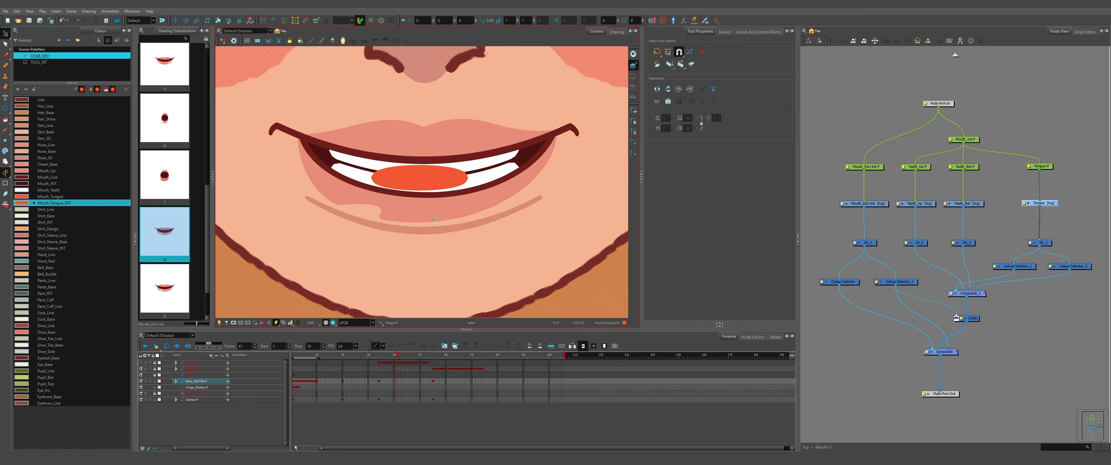
- Fine-tune the placement of the bottom teeth around the tongue in the edited smile
left_click(525, 189)
left_click(483, 241)
scroll(480, 241, "down", 5)
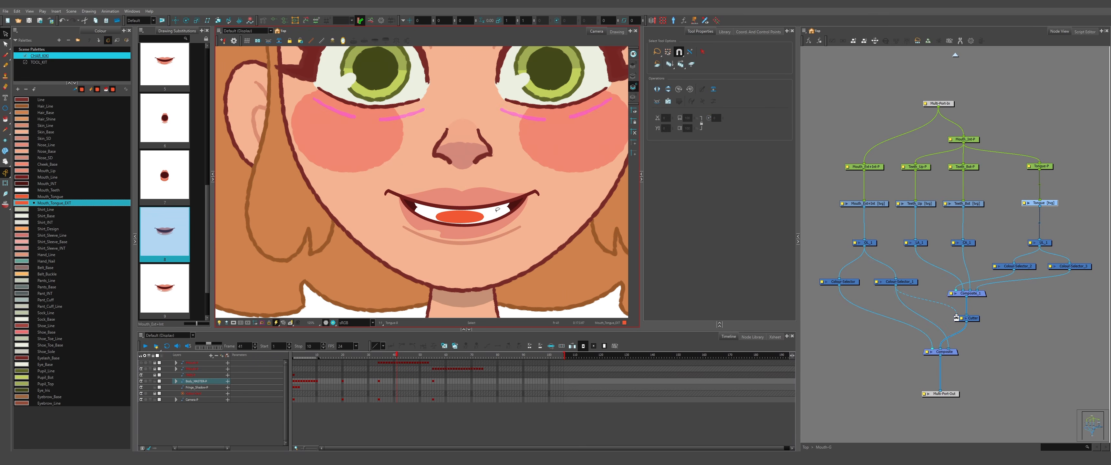
scroll(481, 220, "up", 3)
left_click(633, 97)
left_click(448, 219)
scroll(438, 207, "down", 5)
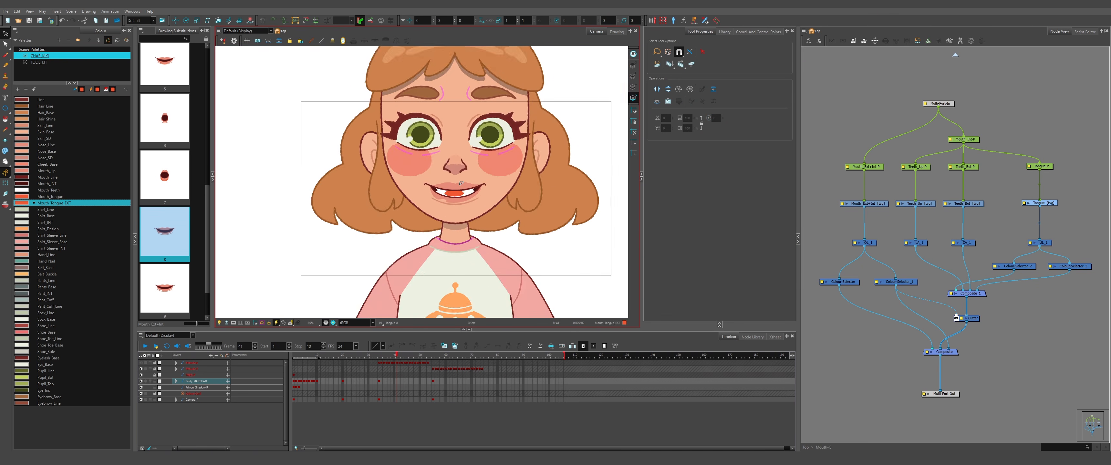
scroll(440, 170, "up", 4)
left_click(440, 170)
scroll(440, 170, "down", 4)
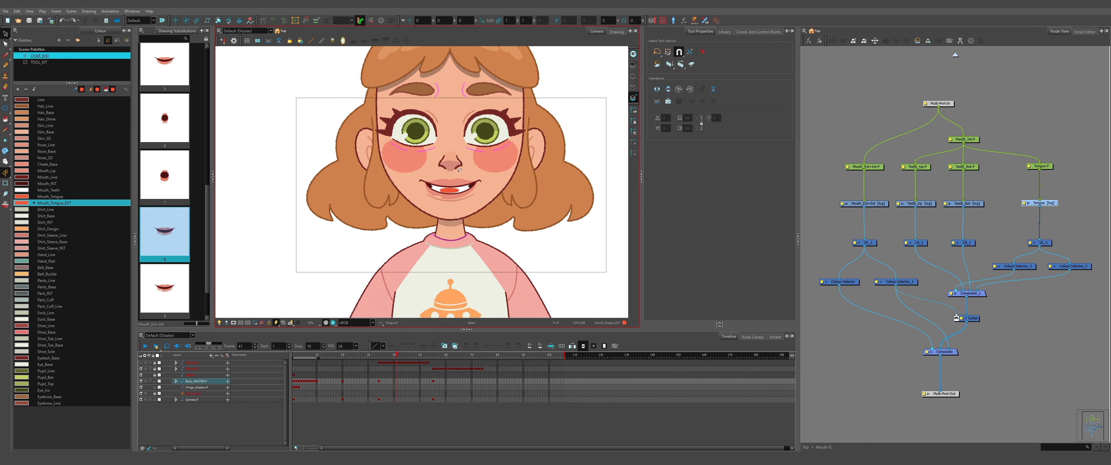
scroll(436, 190, "up", 5)
left_click(434, 196)
key("Delete")
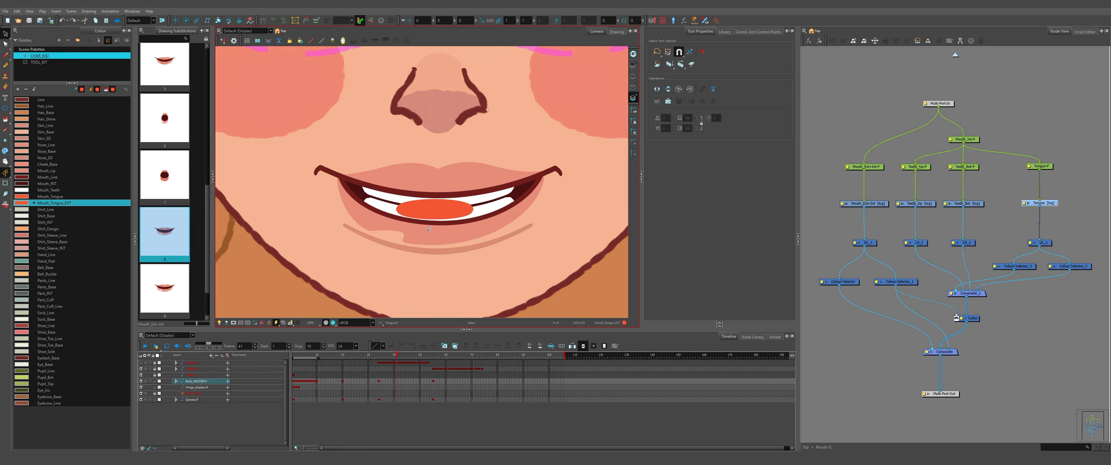
- Review the edited smile against the other mouth drawings, back to the small round mouth
scroll(472, 215, "down", 5)
scroll(470, 207, "up", 5)
scroll(468, 208, "down", 5)
key("period")
scroll(471, 218, "up", 5)
key("comma")
key("comma")
key("comma")
key("comma")
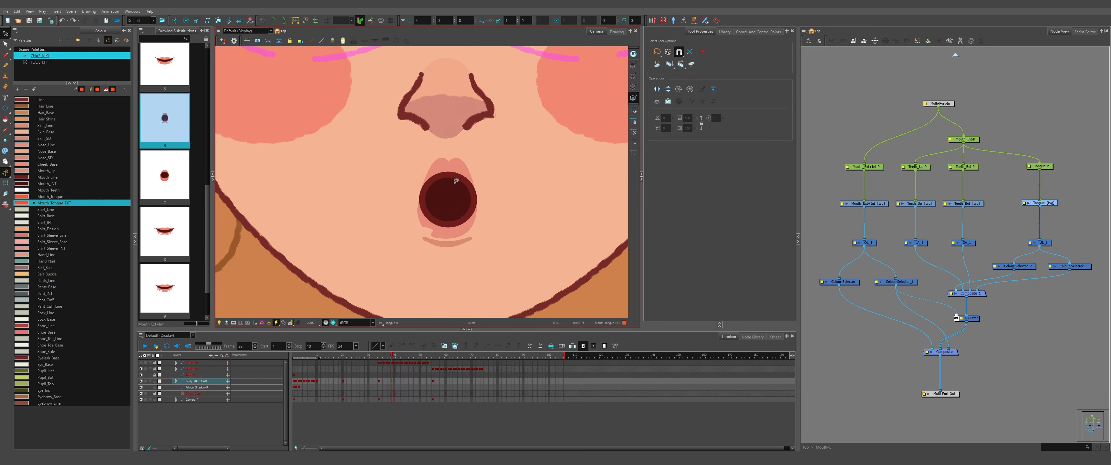
scroll(469, 211, "down", 5)
scroll(468, 203, "up", 4)
- Copy the wide-open mouth's tongue into the smile following the edited one and raise it over the teeth
key("period")
key("period")
key("ctrl+a")
key("ctrl+c")
key("period")
key("period")
key("period")
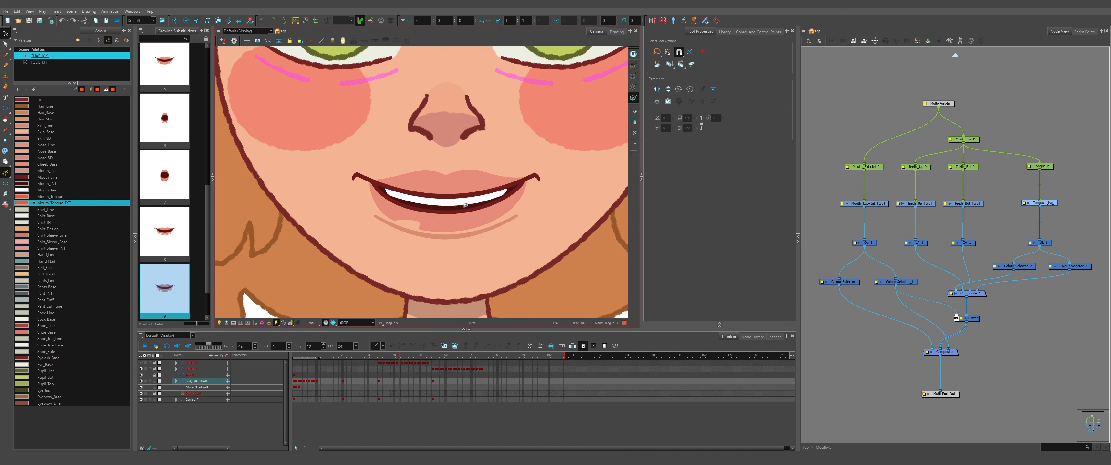
key("comma")
key("ctrl+v")
scroll(444, 204, "up", 3)
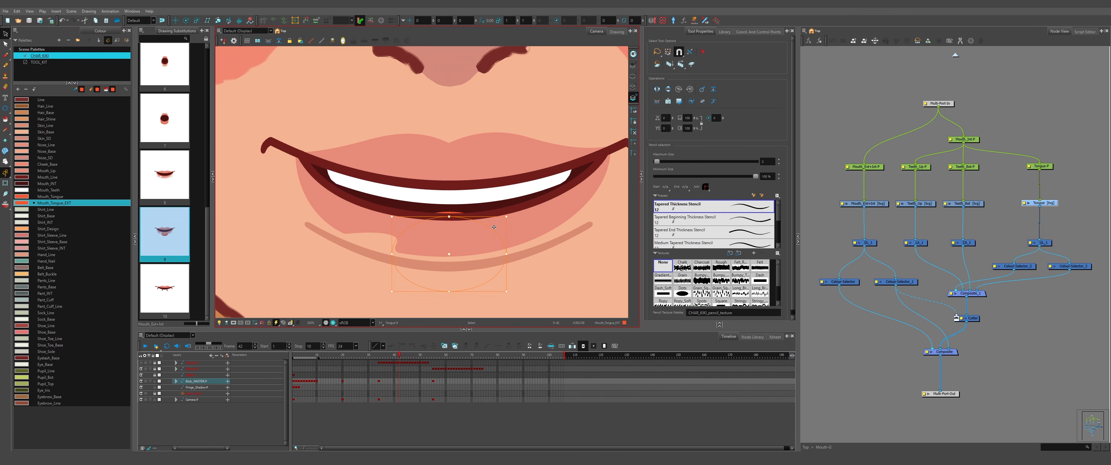
left_click_drag(492, 266, 494, 213)
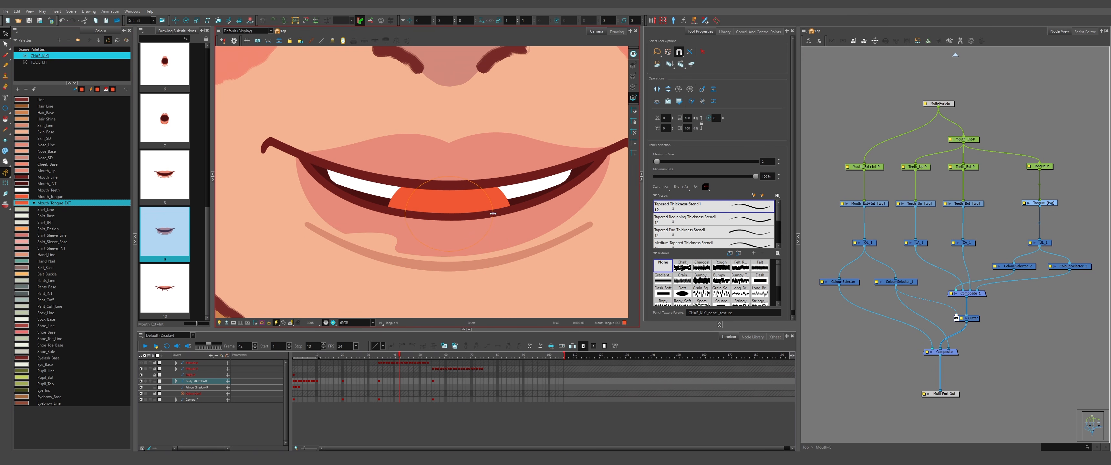
left_click_drag(449, 177, 442, 173)
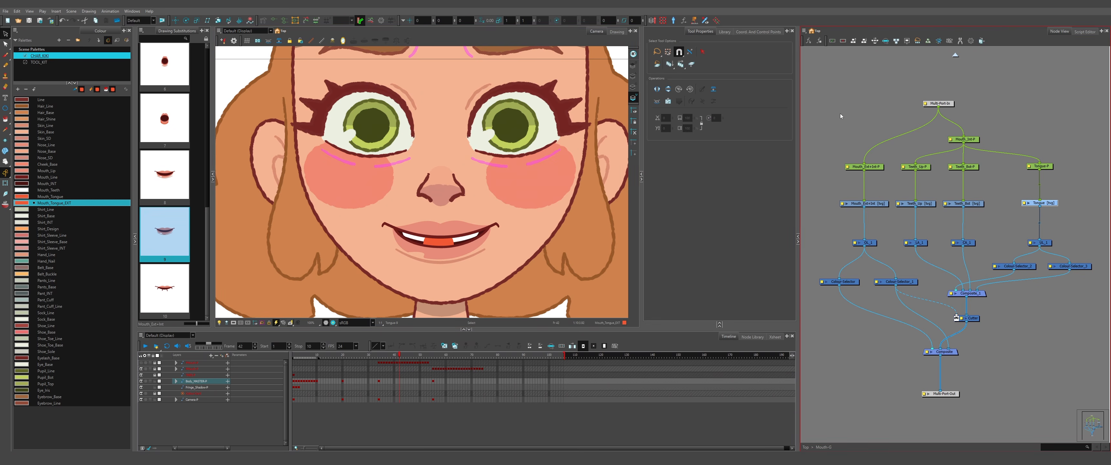
- Flip back and forth through the mouth drawings on the face to examine how teeth and tongues read
key("comma")
key("comma")
scroll(451, 225, "up", 2)
key("comma")
key("comma")
key("comma")
key("comma")
key("comma")
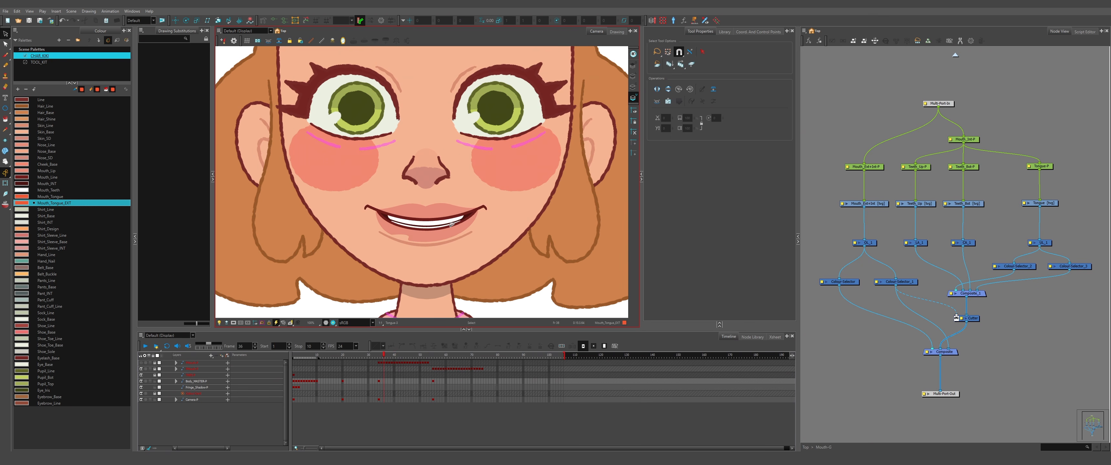
key("comma")
left_click_drag(452, 226, 466, 221)
key("period")
key("period")
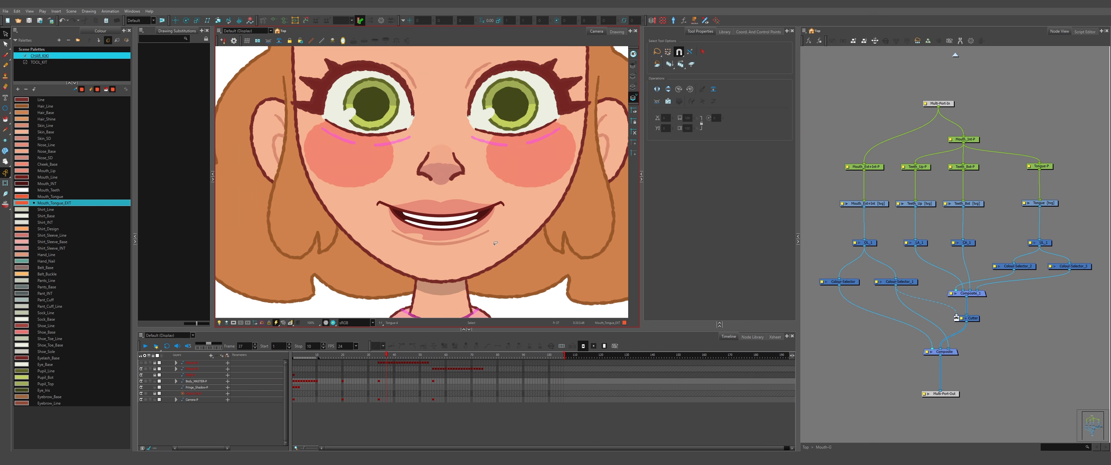
key(".")
key(".")
key(".")
key(".")
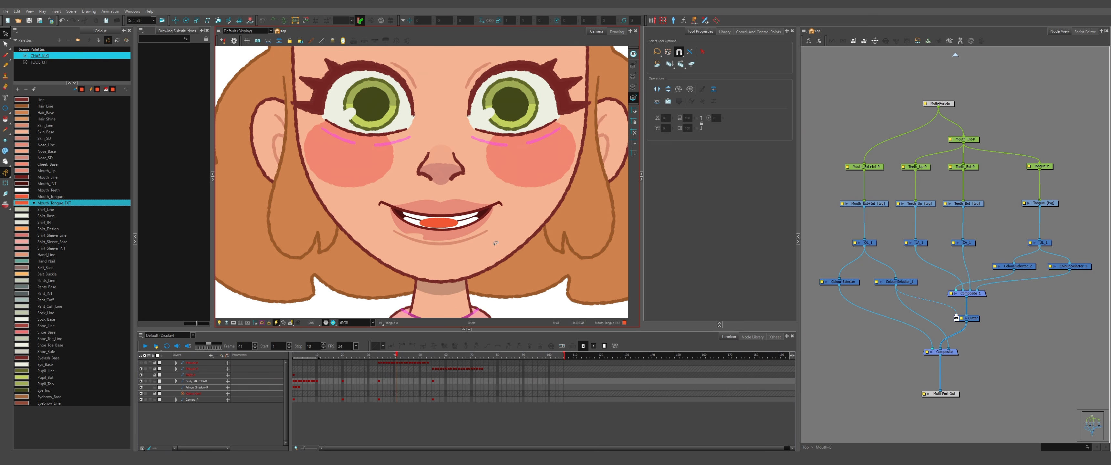
- Try raising the tongue between the upper and lower teeth of the smile four drawings back, and undo the move
key("comma")
key("comma")
key("comma")
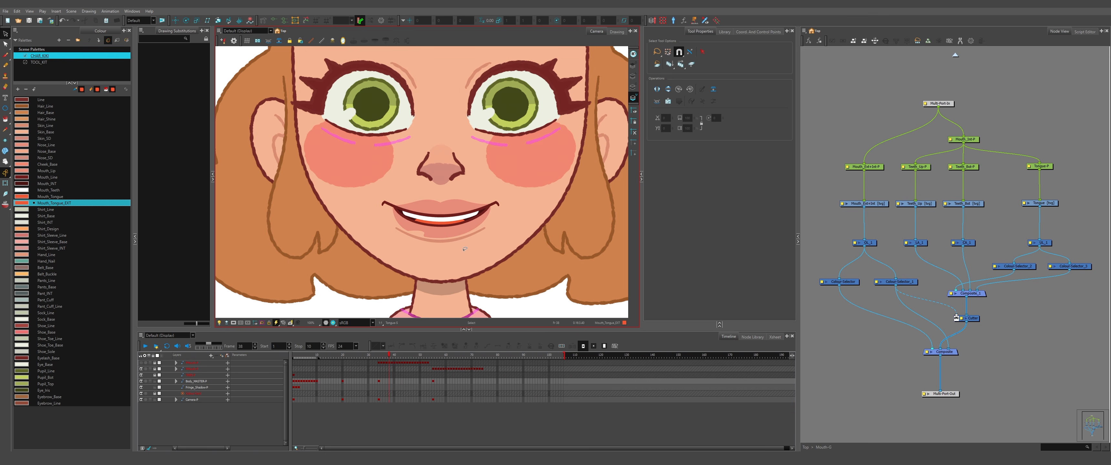
key("comma")
key("shift+t")
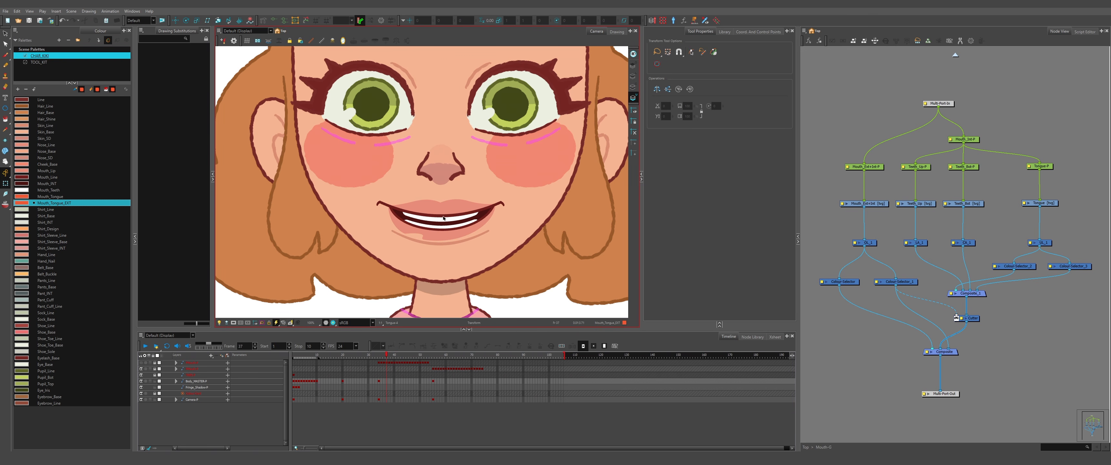
left_click(1035, 167)
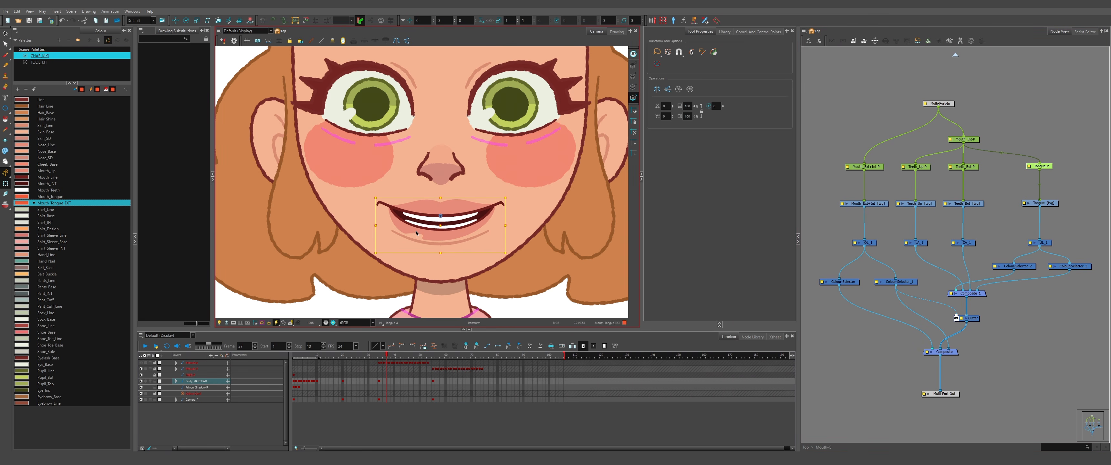
scroll(431, 222, "up", 2)
left_click_drag(431, 223, 432, 207)
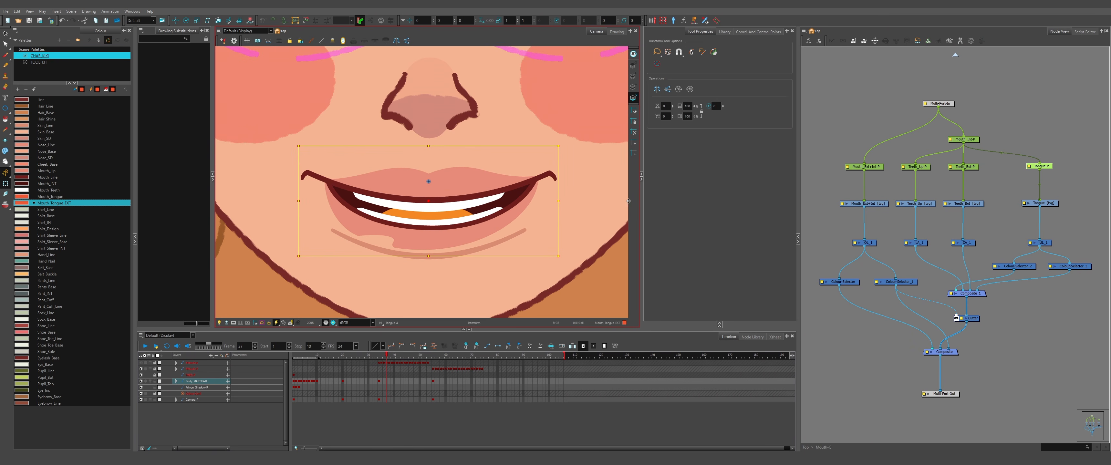
left_click(880, 102)
scroll(470, 201, "down", 2)
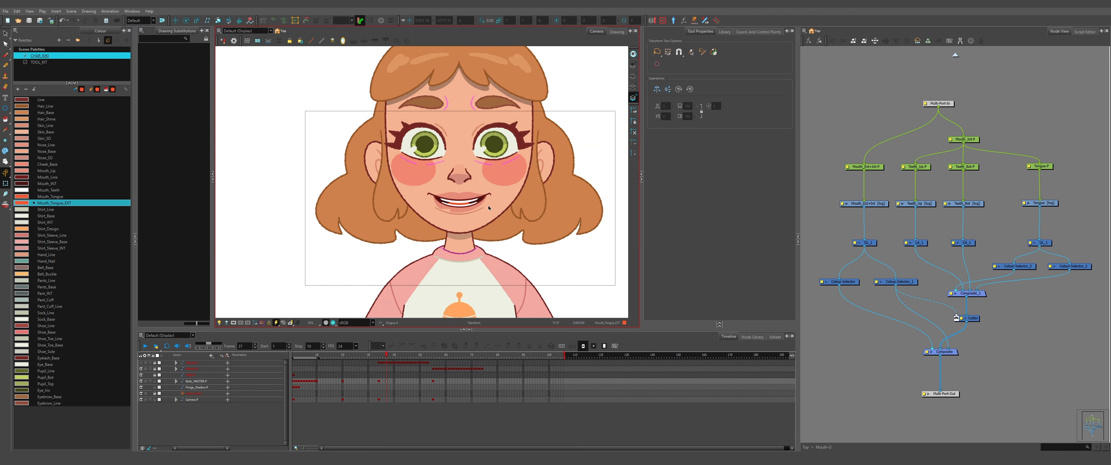
scroll(460, 200, "up", 3)
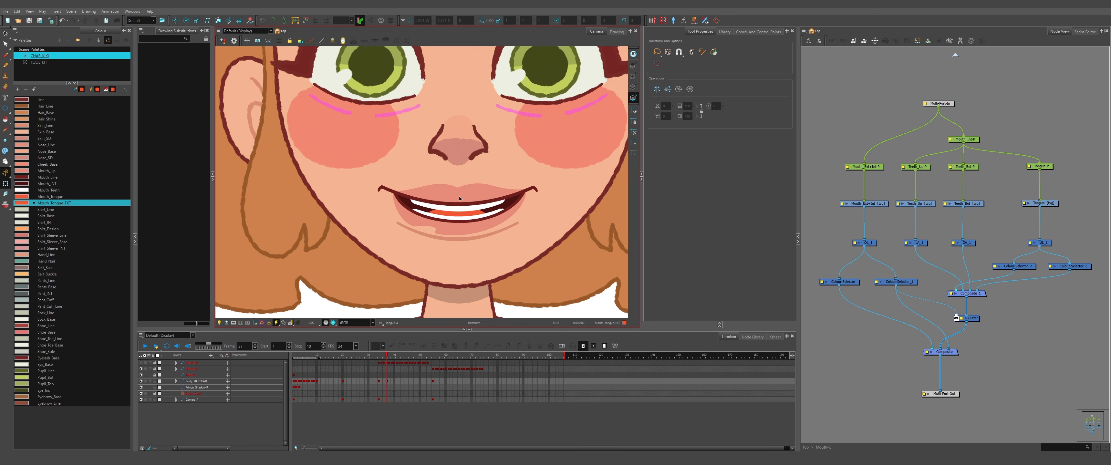
key("ctrl+z")
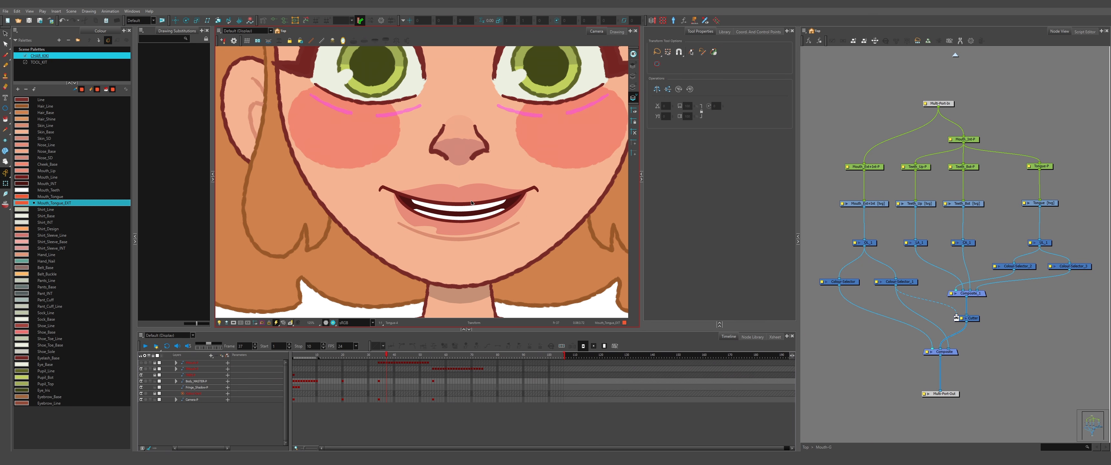
- Select the top teeth in the smile and cycle through the mouth's drawing substitutions to compare teeth and tongues
scroll(461, 214, "up", 2)
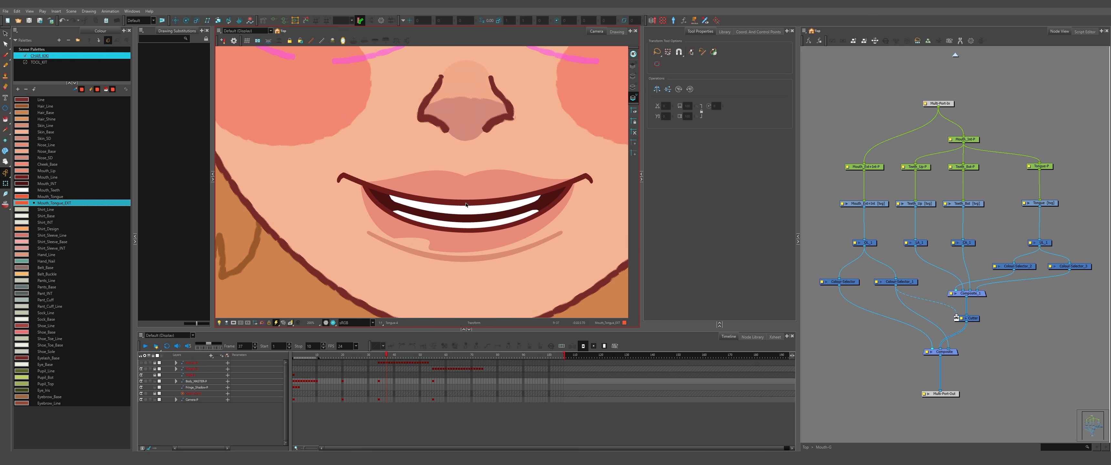
left_click(423, 207)
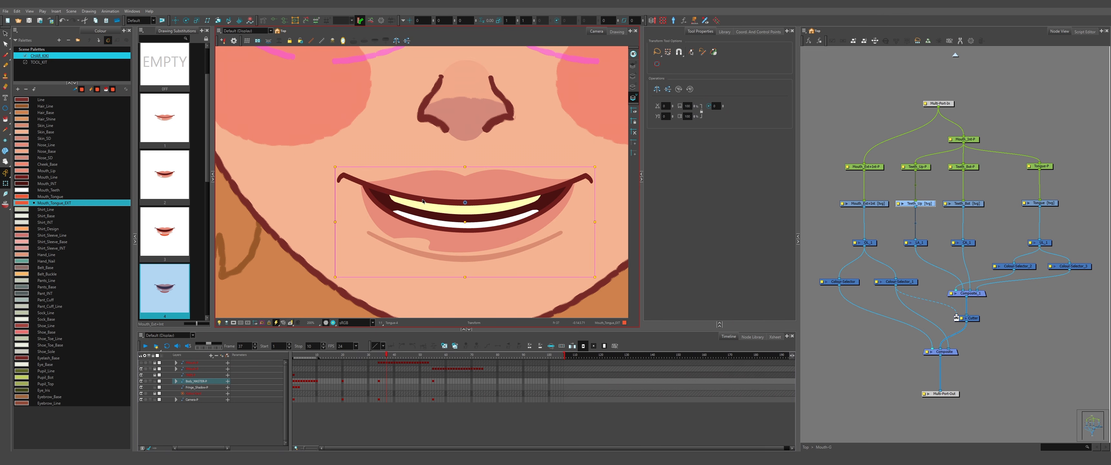
scroll(423, 200, "down", 5)
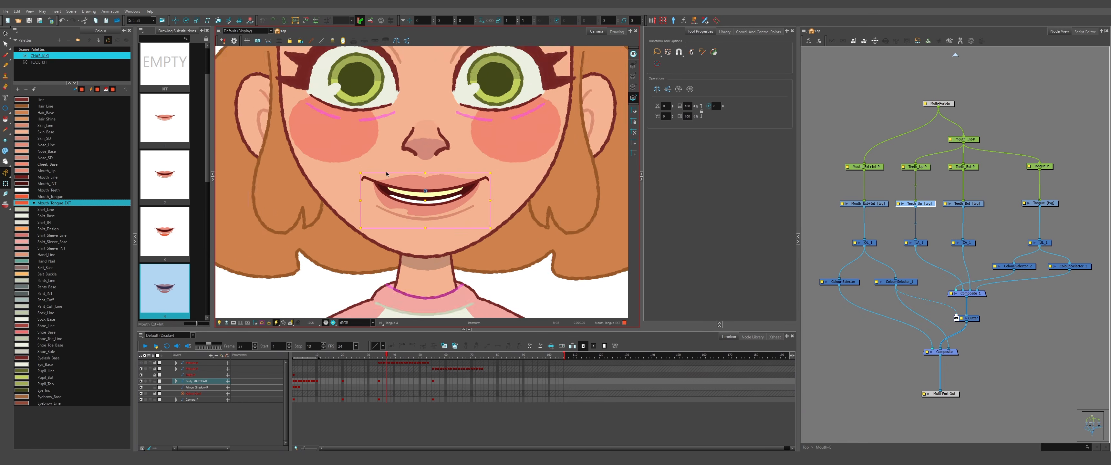
scroll(373, 156, "up", 1)
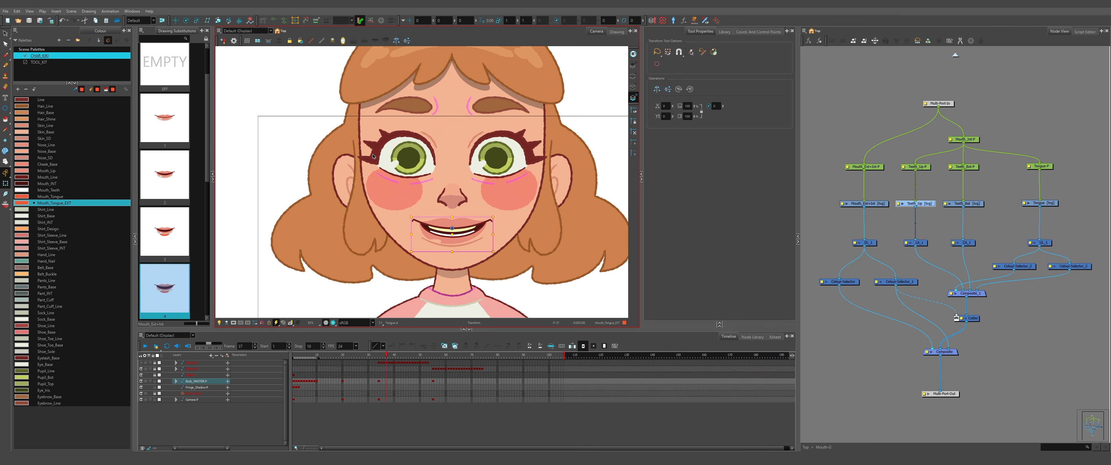
scroll(461, 240, "up", 4)
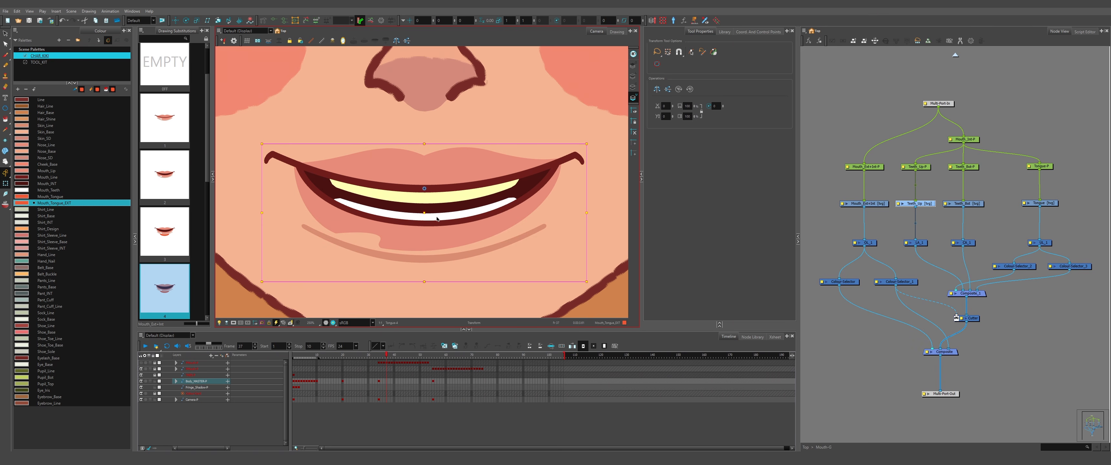
key("minus")
key("minus")
key("minus")
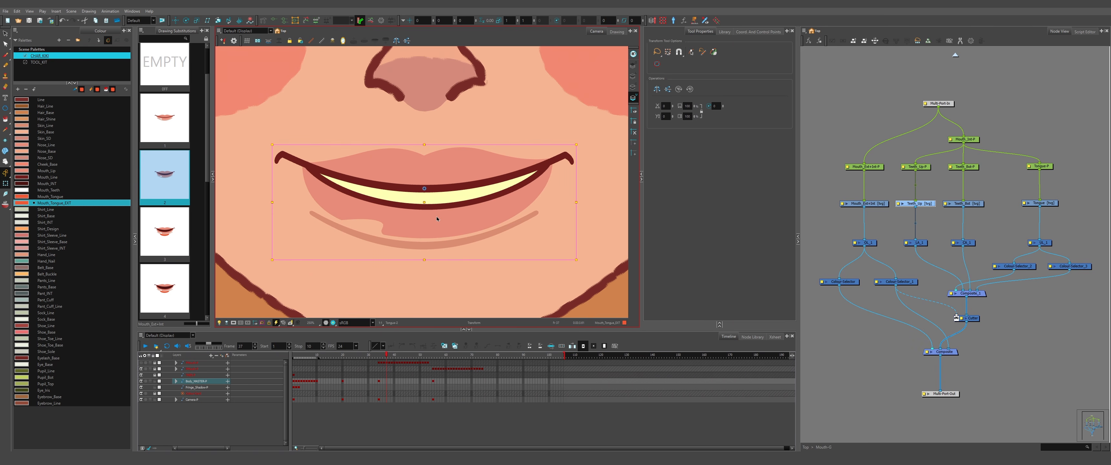
key("equal")
key("equal")
key("equal")
key("equal")
key("equal")
key("equal")
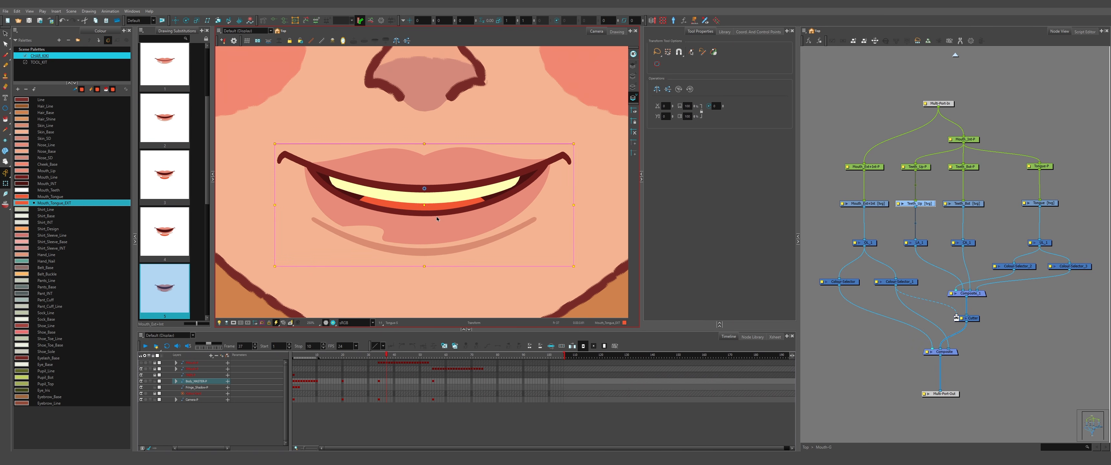
key("bracketright")
key("bracketleft")
key("bracketleft")
key("bracketleft")
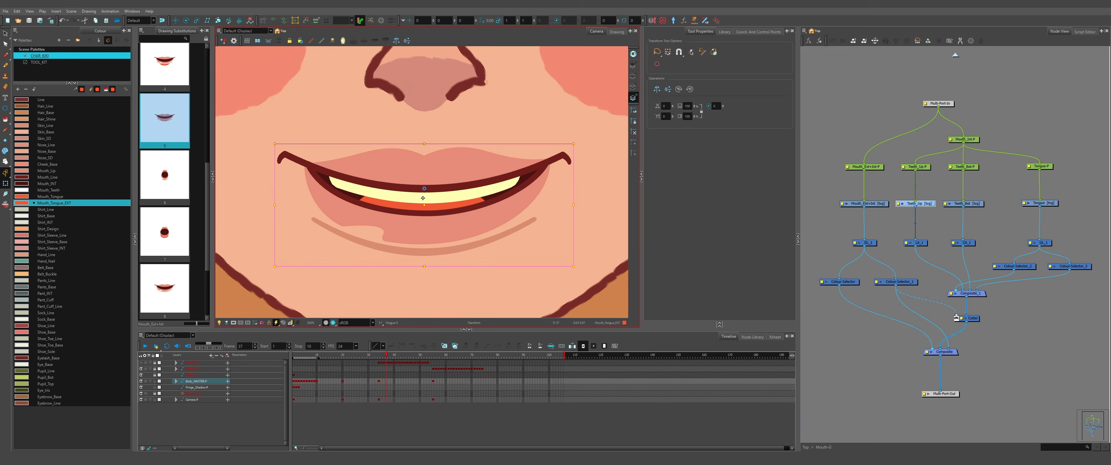
scroll(422, 197, "down", 2)
key("bracketleft")
key("bracketleft")
key("bracketleft")
key("bracketright")
key("bracketright")
key("equal")
key("equal")
key("equal")
scroll(453, 212, "down", 4)
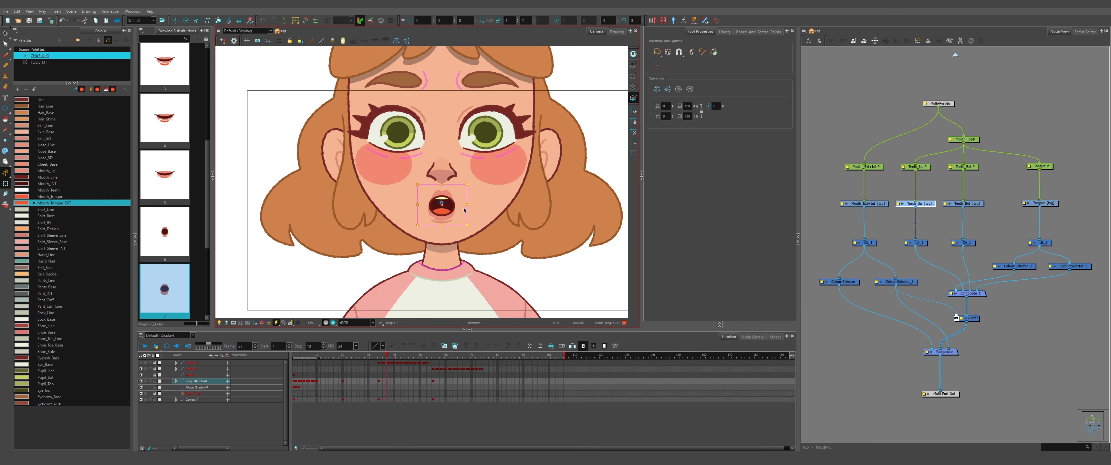
- Compare the neighbouring closed and open smiles on the face with the reference artwork overlaid
key("comma")
key("comma")
key("comma")
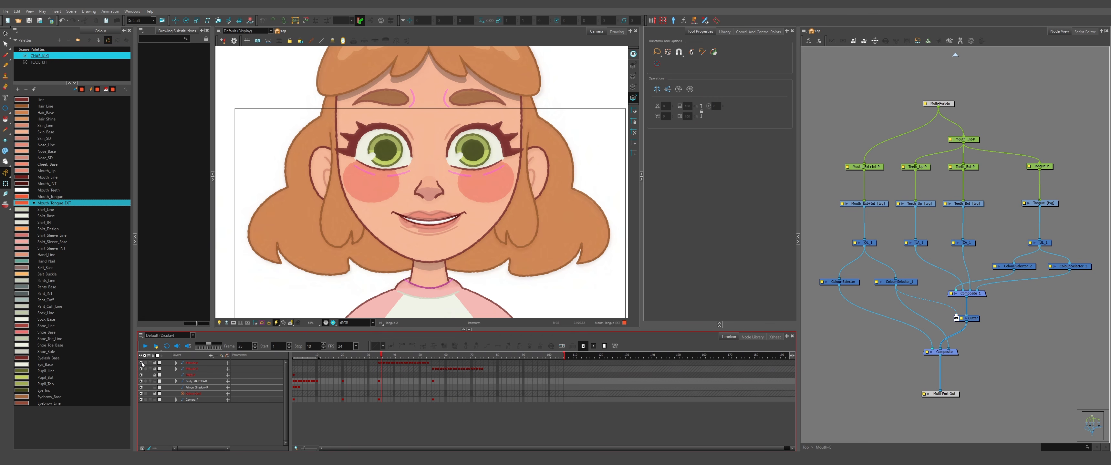
key("period")
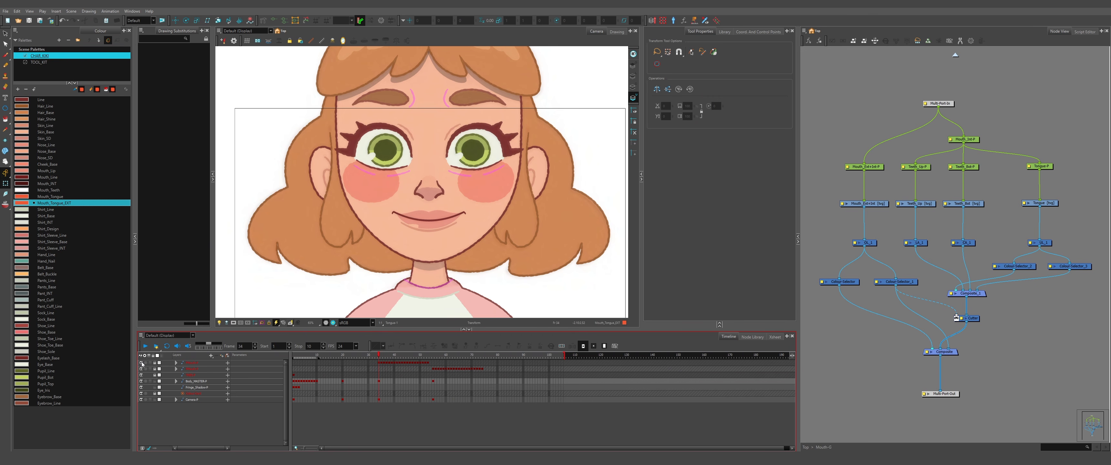
left_click(634, 76)
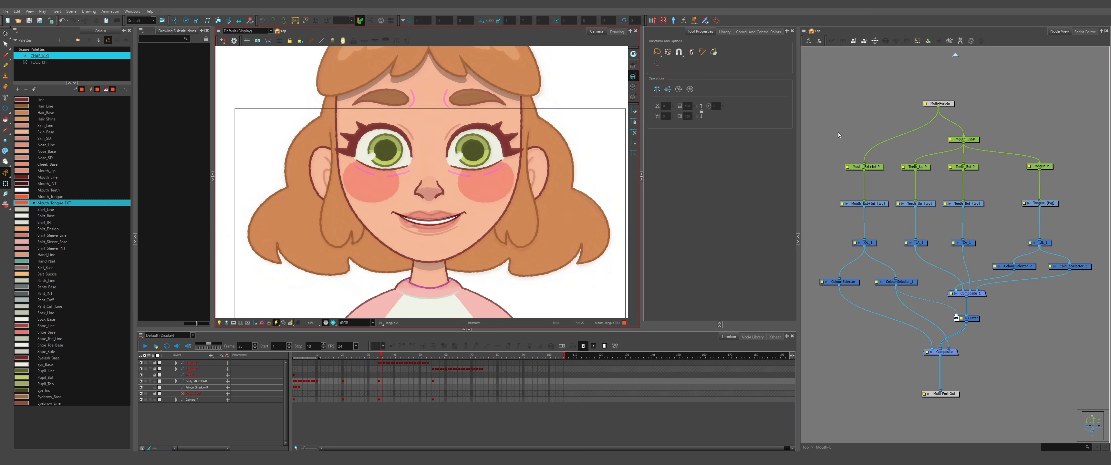
key("comma")
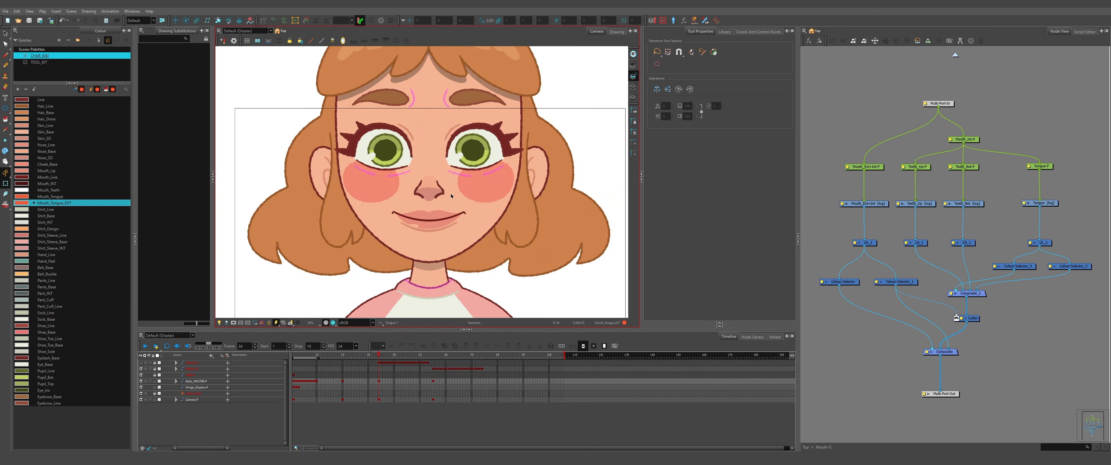
- Examine the following mouth drawings up to the smile with the oval tongue, and compare that smile with the reference artwork
scroll(431, 213, "down", 1)
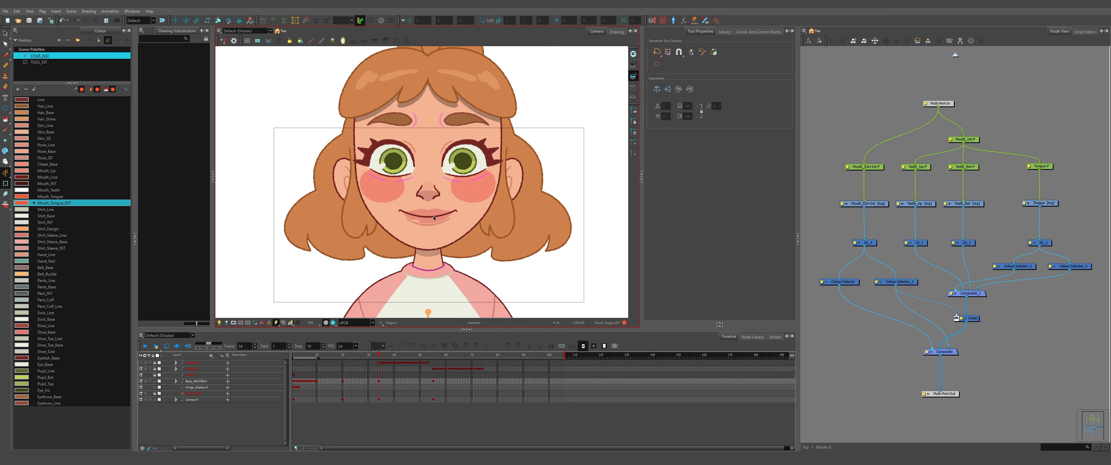
key("period")
key("period")
key("period")
key("period")
key("comma")
scroll(433, 219, "down", 3)
scroll(441, 235, "up", 3)
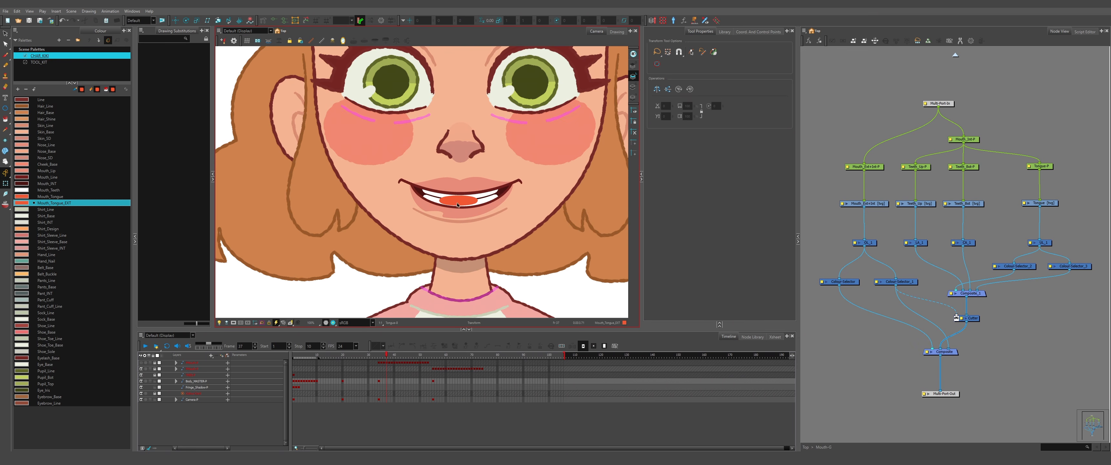
scroll(456, 205, "down", 3)
scroll(454, 205, "up", 4)
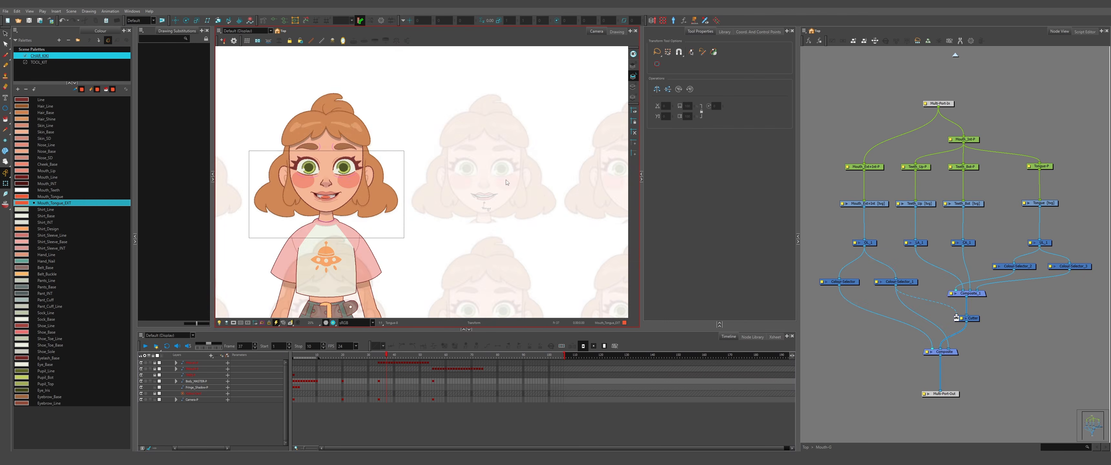
scroll(454, 206, "up", 4)
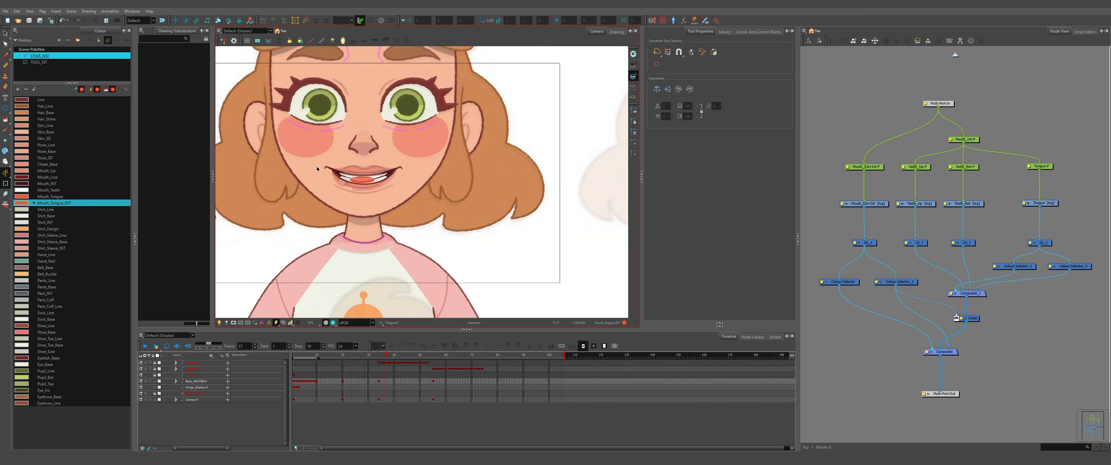
left_click(142, 365)
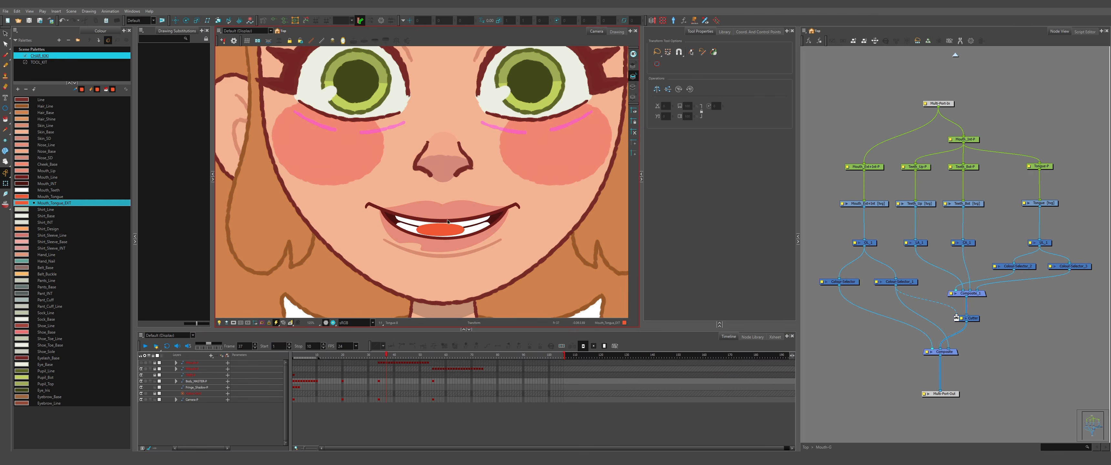
- Select all artwork of the smile with the oval tongue and delete the stray stroke beneath the inner corner of the eye
left_click(436, 225)
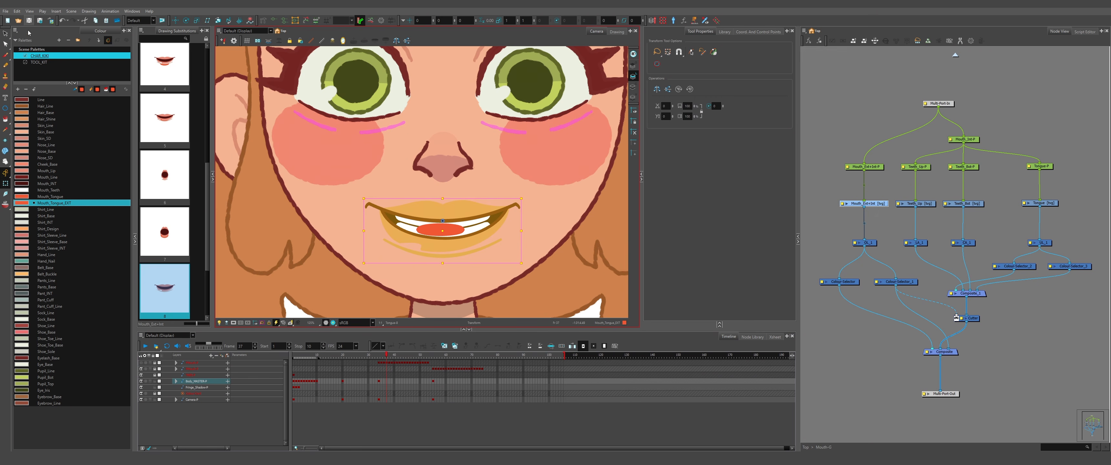
left_click(6, 33)
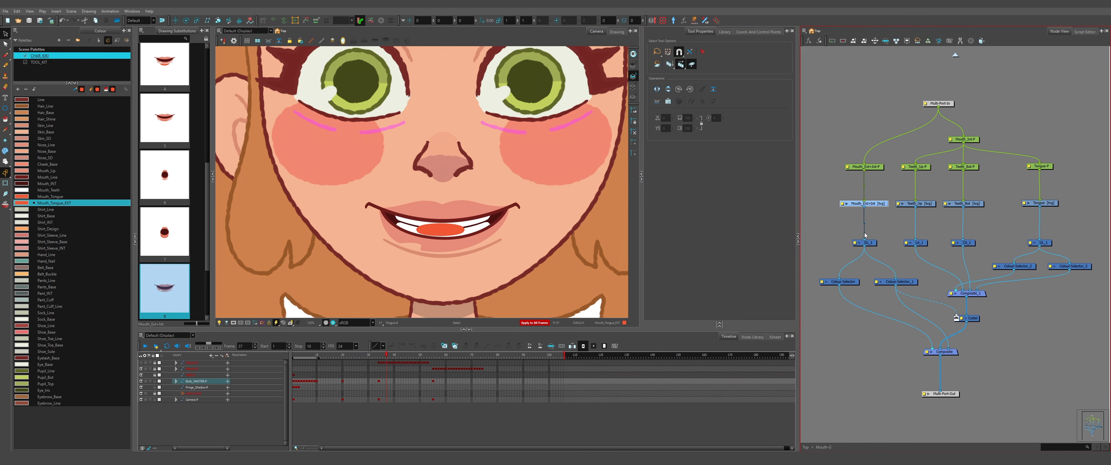
left_click(1068, 250)
left_click(868, 204)
key("ctrl+a")
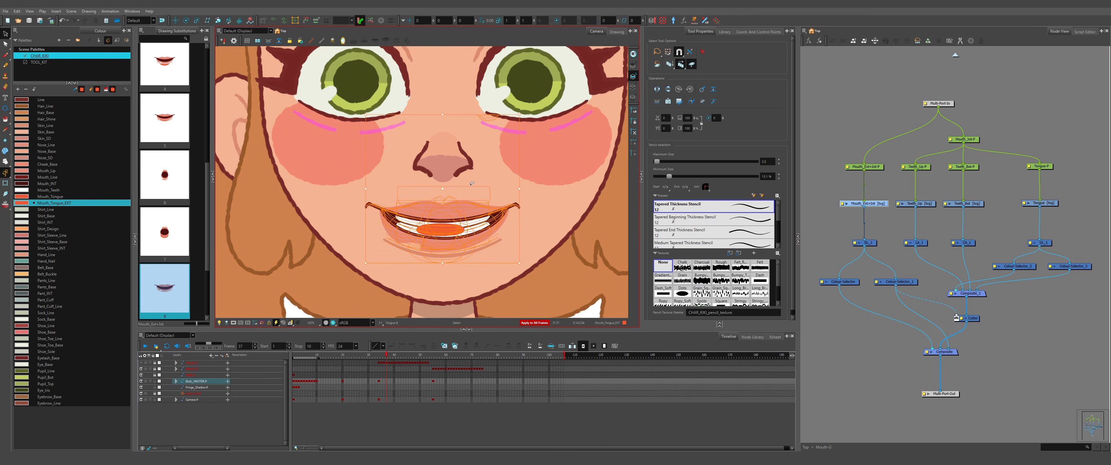
scroll(491, 241, "up", 2)
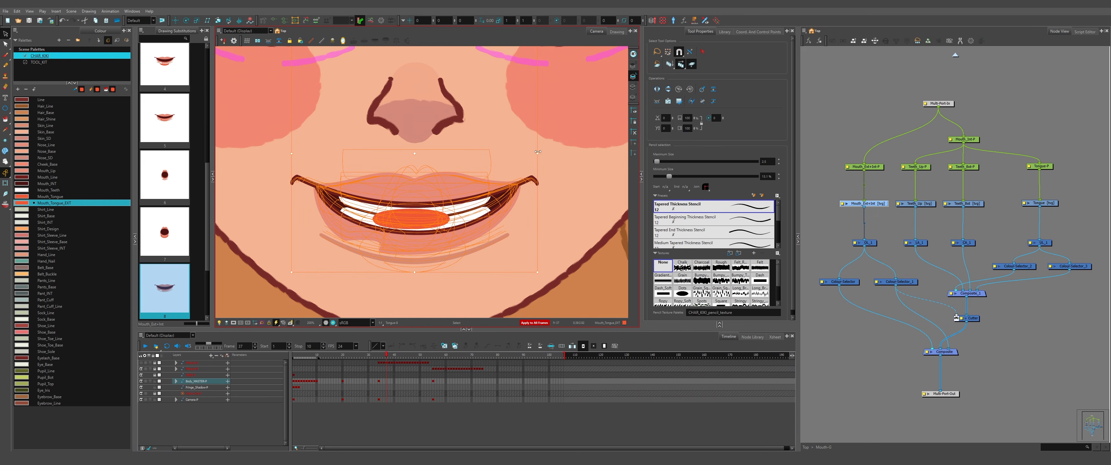
scroll(583, 164, "down", 1)
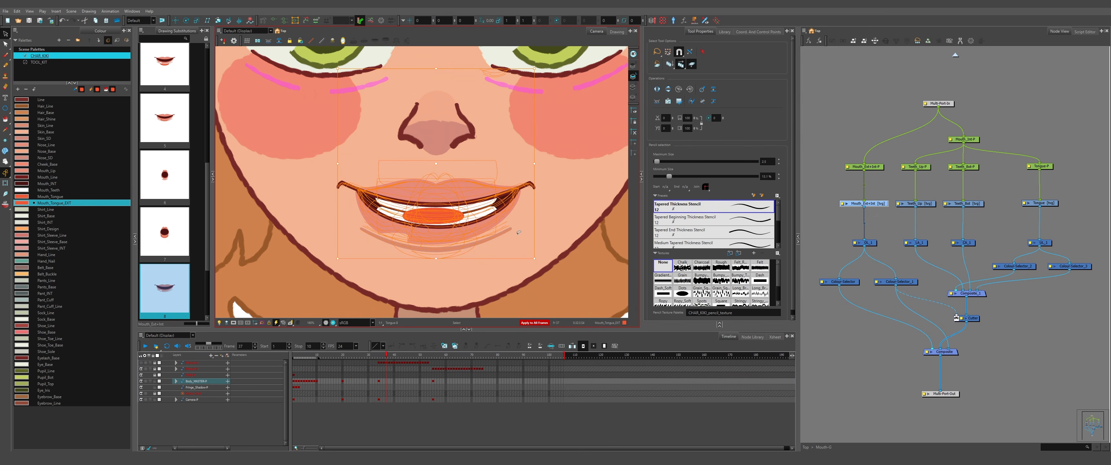
scroll(493, 68, "up", 7)
scroll(457, 130, "down", 5)
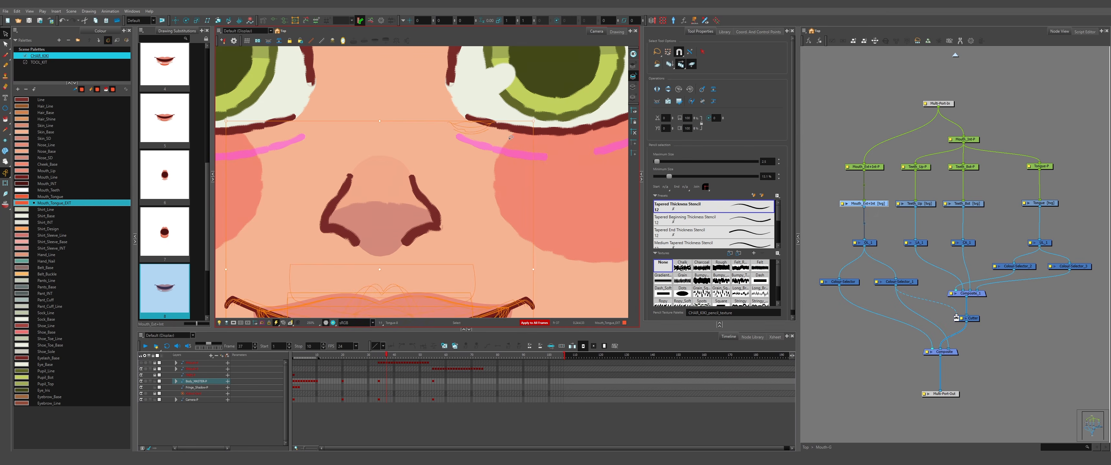
left_click_drag(454, 122, 459, 127)
scroll(459, 127, "down", 4)
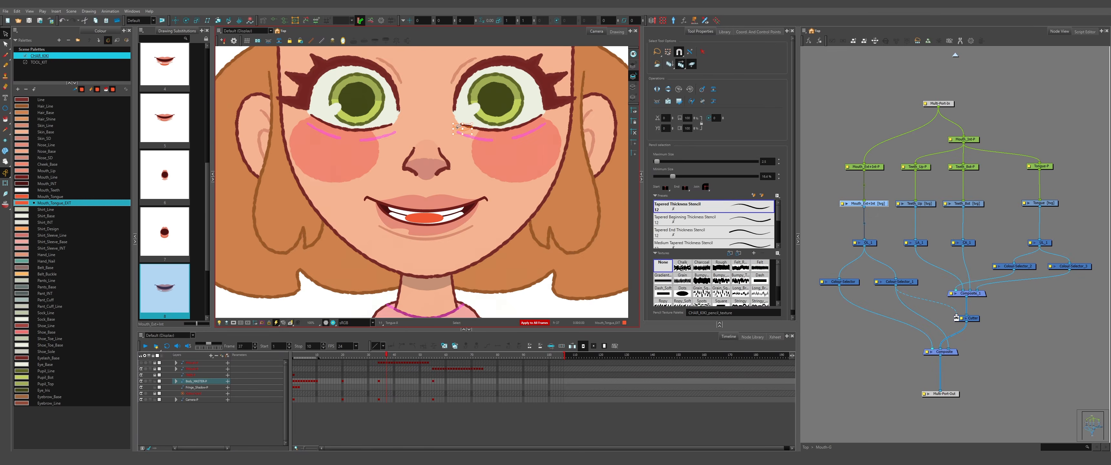
key("Delete")
- Reselect all the smile's artwork to check for other stray strokes, and clear the selection
scroll(459, 126, "down", 3)
scroll(388, 159, "up", 2)
key("ctrl+a")
scroll(527, 182, "up", 3)
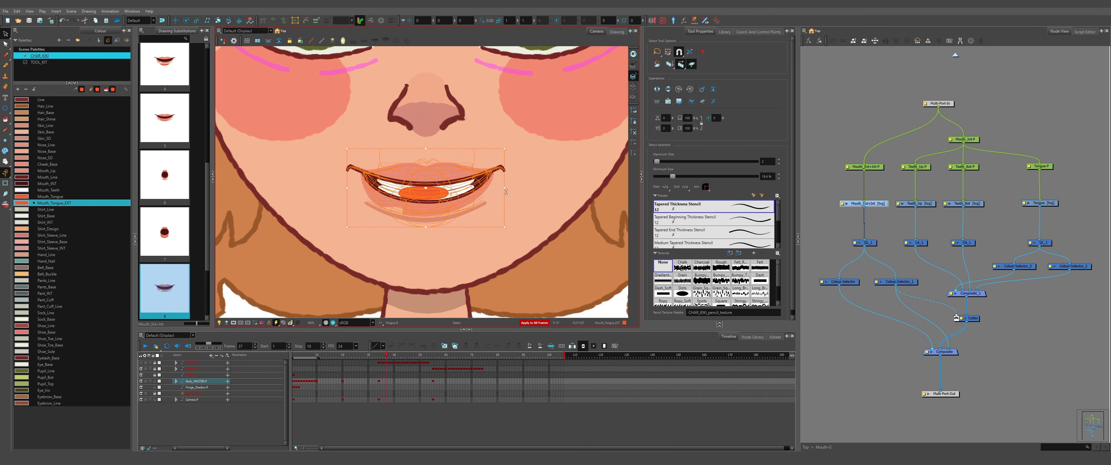
scroll(506, 192, "down", 4)
left_click(879, 109)
- Review the cleaned smile on the face and flip back through the preceding mouth drawings
scroll(483, 190, "down", 3)
scroll(457, 189, "up", 3)
scroll(444, 203, "down", 3)
scroll(441, 205, "up", 3)
scroll(441, 204, "down", 4)
key("comma")
key("comma")
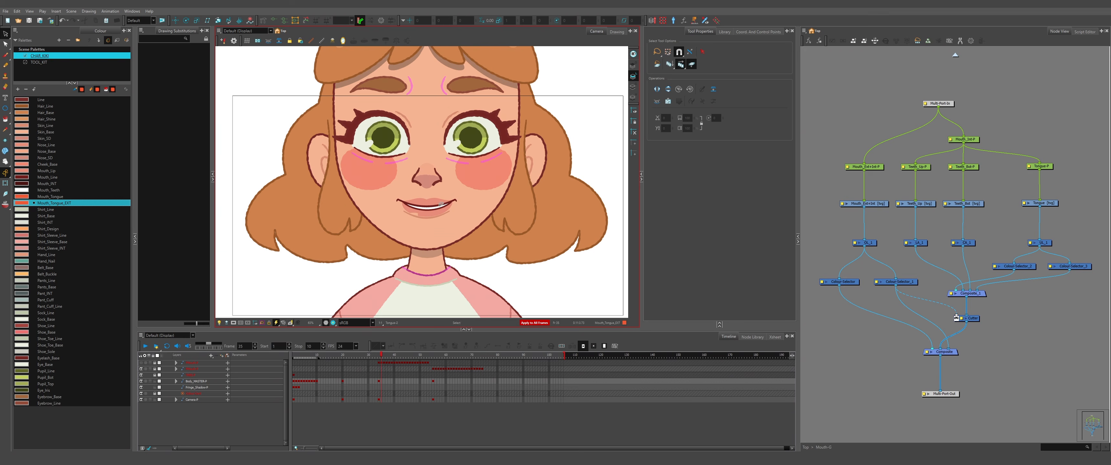
key("comma")
scroll(421, 220, "up", 1)
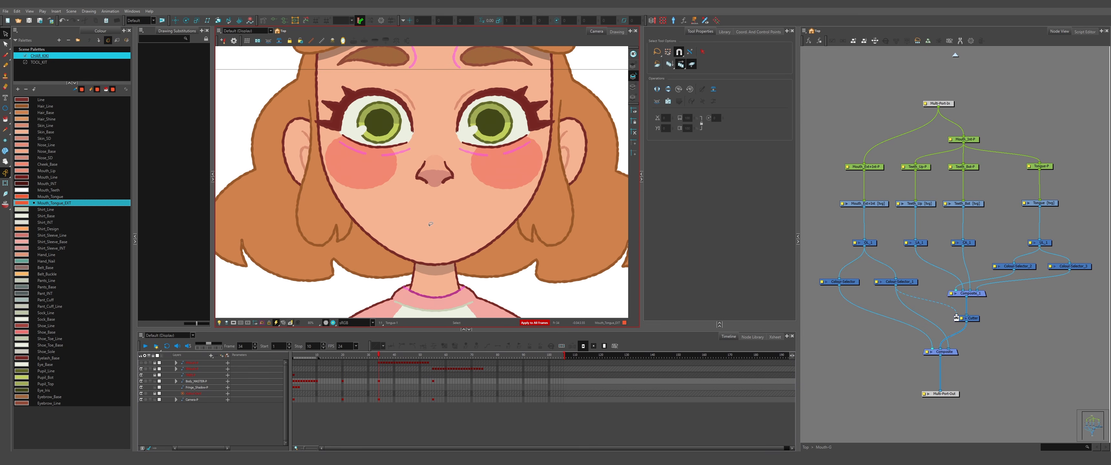
- Select the closed mouth's artwork and remove the stray stroke beneath the inner corner of the eye
left_click(431, 224)
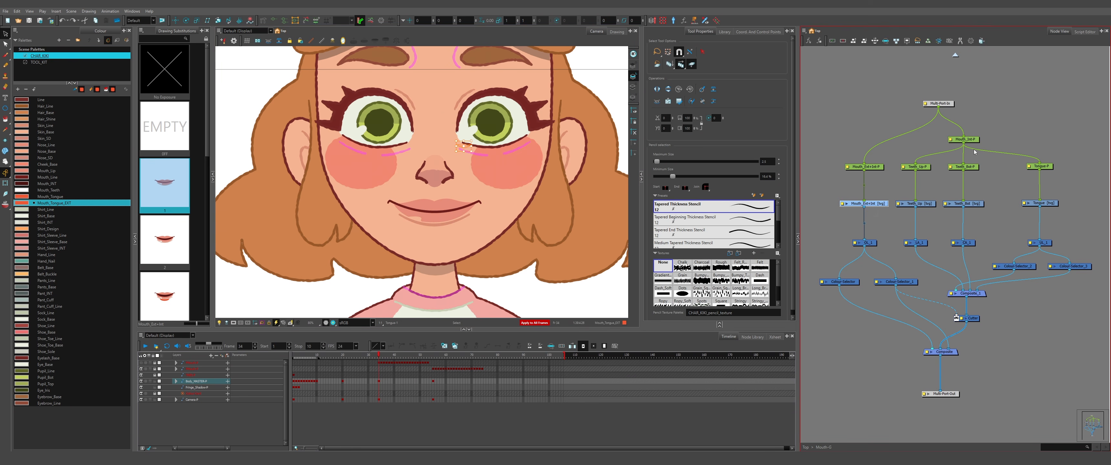
left_click_drag(831, 154, 871, 184)
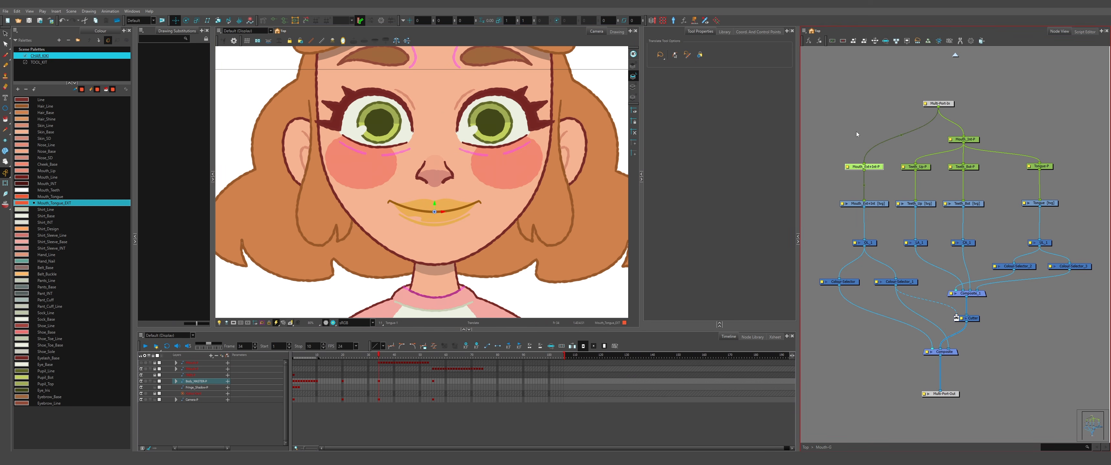
left_click(876, 204)
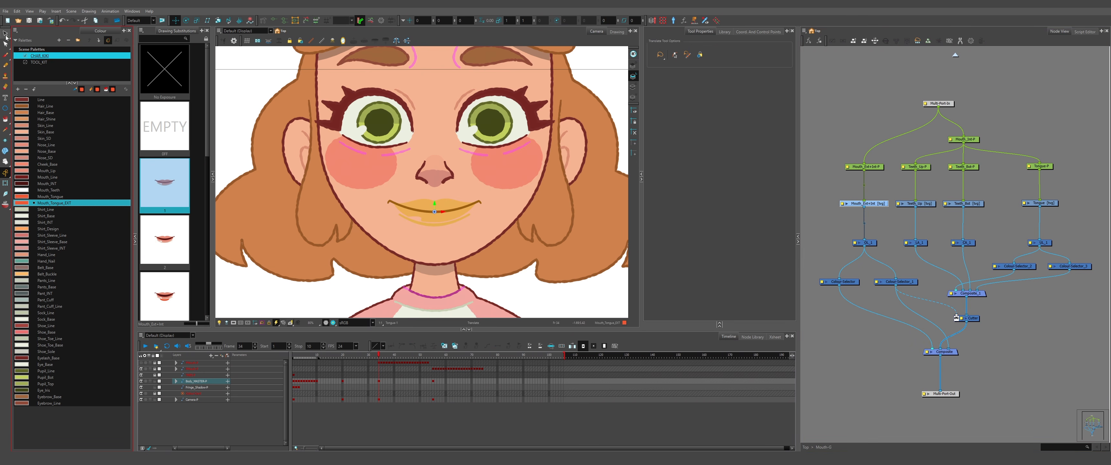
left_click_drag(225, 244, 500, 187)
scroll(443, 162, "up", 2)
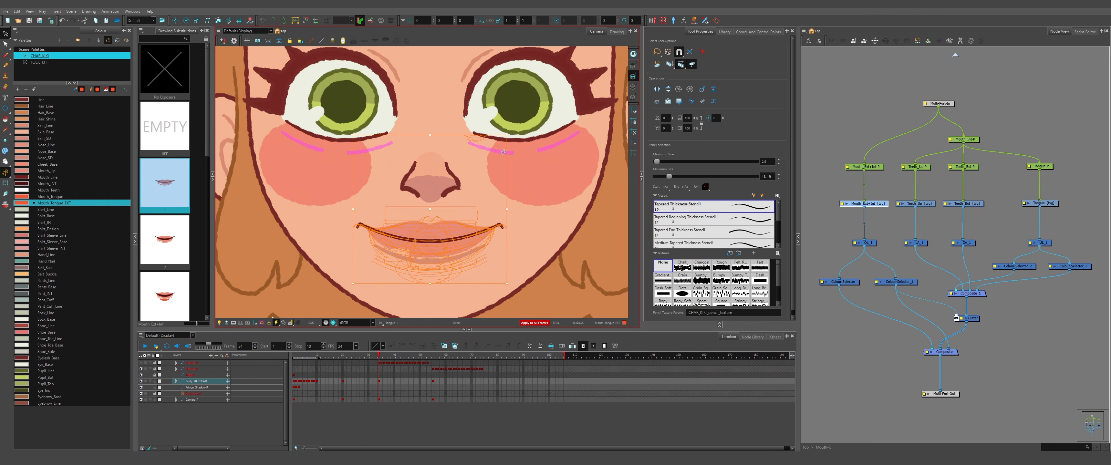
left_click_drag(456, 126, 514, 145)
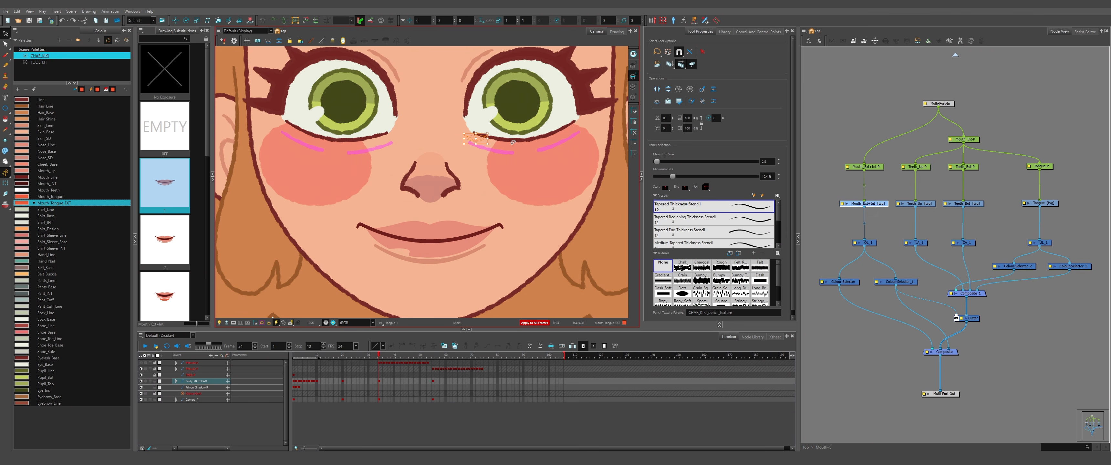
scroll(503, 215, "up", 1)
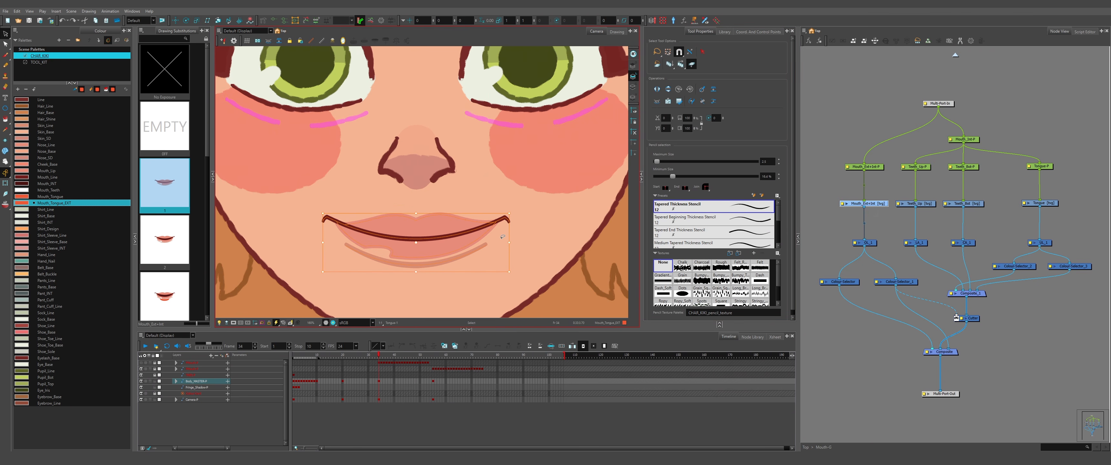
- Enable Apply to All Frames and select all artwork of the closed mouth and the following smile to look for stray strokes
left_click(680, 65)
scroll(494, 151, "down", 3)
key("ctrl+a")
scroll(451, 170, "down", 2)
scroll(467, 148, "up", 2)
key("period")
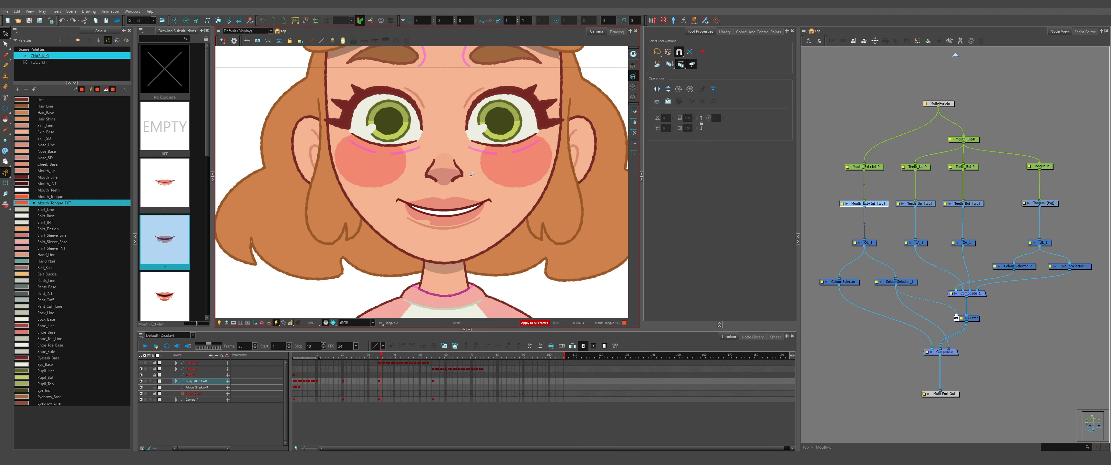
key("ctrl+a")
scroll(408, 246, "up", 3)
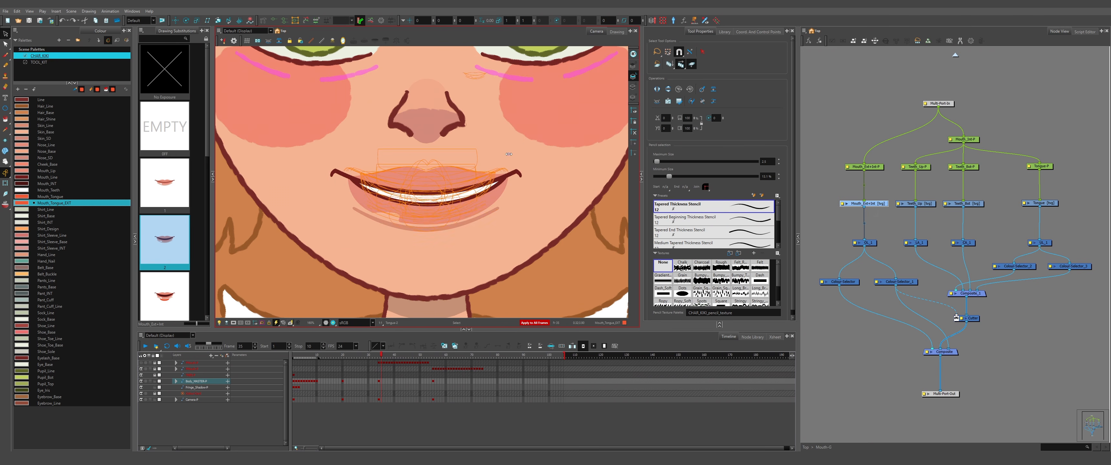
scroll(504, 154, "down", 5)
- Step through the following mouth drawings on the full face and back to the closed mouth to look for displaced artwork
key("period")
key("period")
key("period")
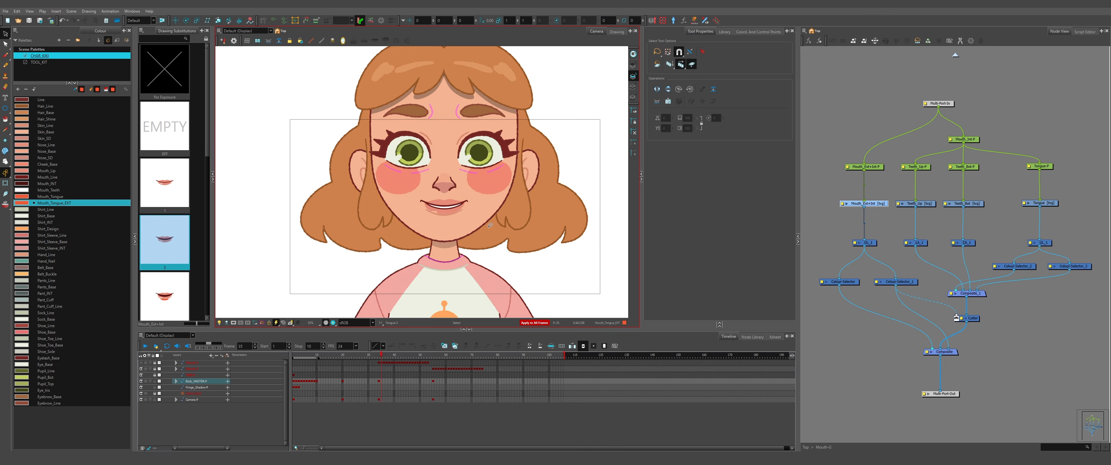
key("period")
key("comma")
scroll(450, 216, "up", 3)
scroll(452, 181, "down", 4)
key("comma")
key("comma")
key("comma")
key("comma")
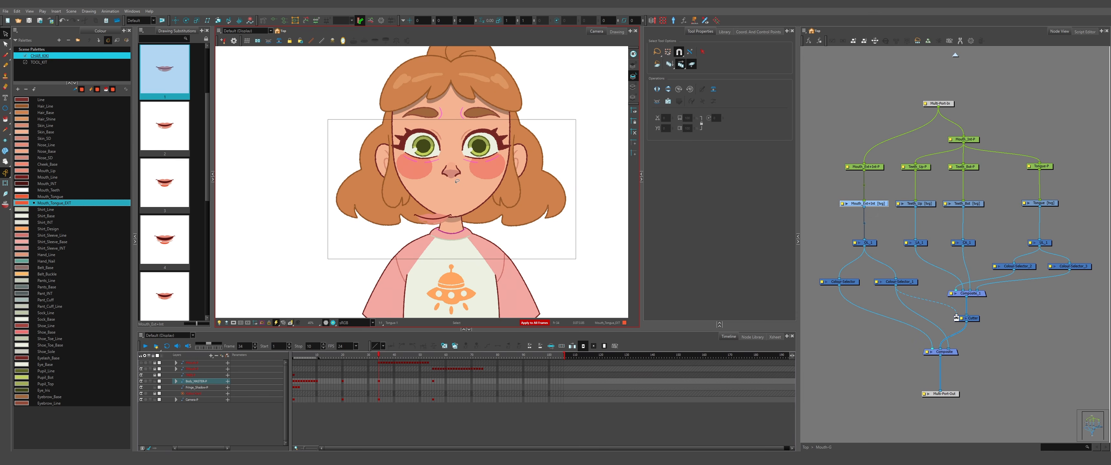
- Select all artwork of the smile after the closed mouth to check for strays, and clear the selection
scroll(453, 181, "up", 2)
key("period")
left_click_drag(530, 186, 588, 159)
key("ctrl+a")
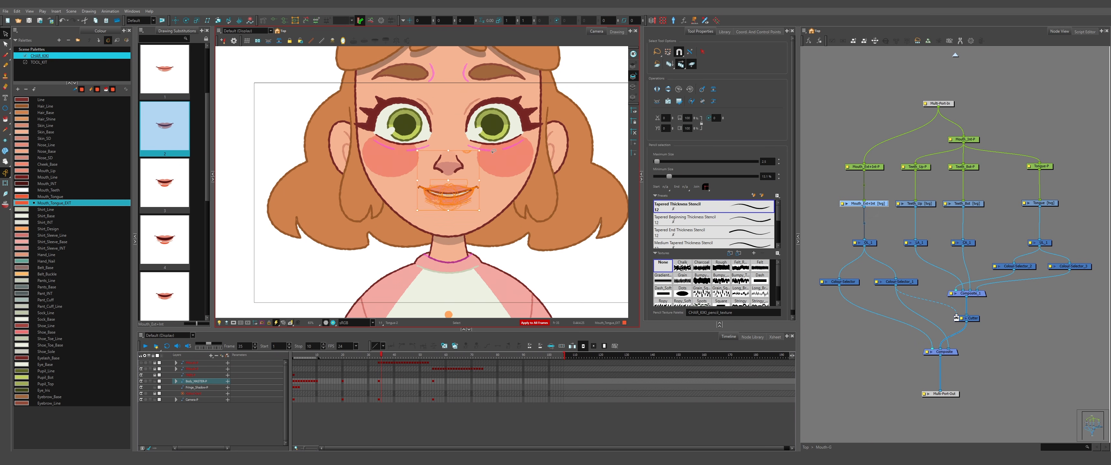
key("Escape")
- Flip forward and back through the mouth drawings to review them against the whole character
key("period")
key("period")
scroll(469, 178, "down", 3)
key("period")
key("period")
key("period")
key("period")
key("period")
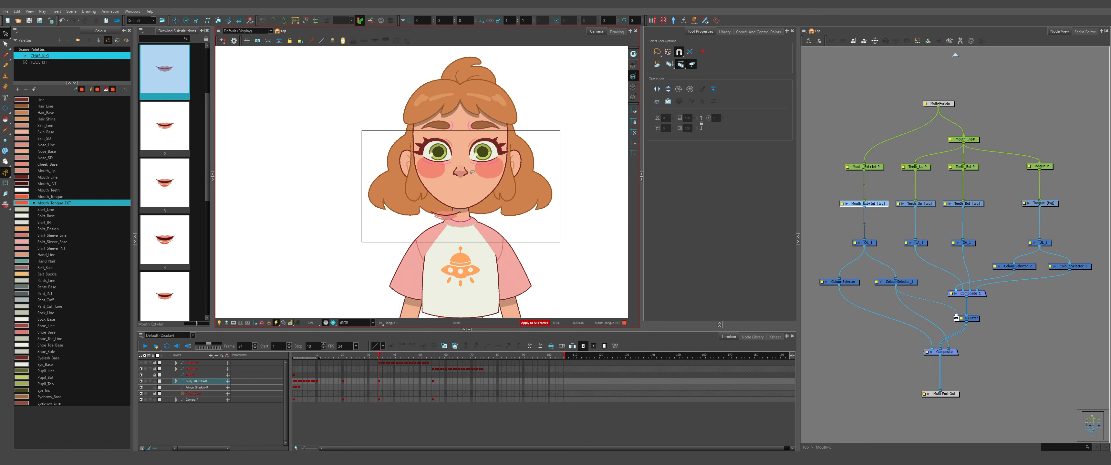
scroll(464, 189, "up", 1)
key("comma")
key("comma")
key("comma")
key("comma")
scroll(460, 189, "up", 4)
key("comma")
key("comma")
key("comma")
scroll(446, 190, "down", 5)
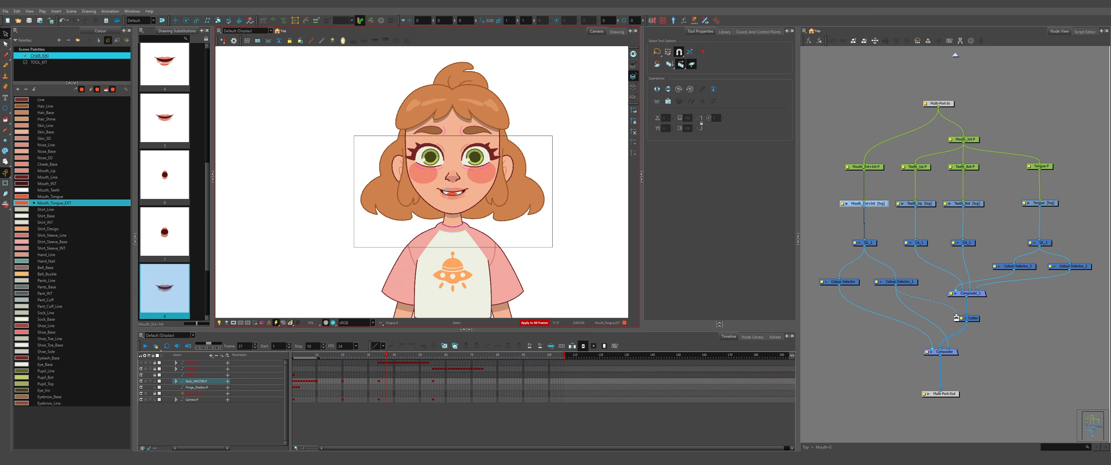
- Examine the smile with the oval tongue up close and step back through the preceding mouth drawings
scroll(446, 189, "up", 5)
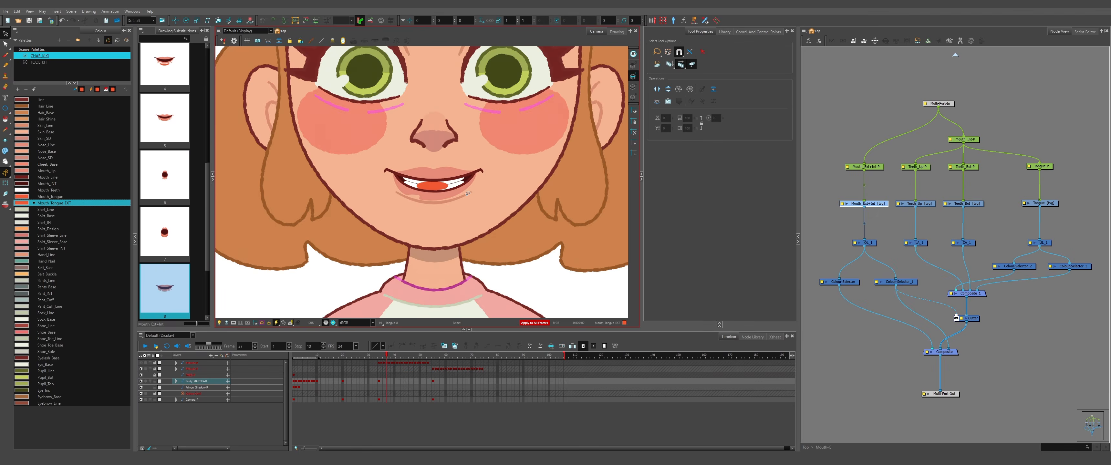
scroll(446, 190, "down", 1)
scroll(446, 190, "up", 4)
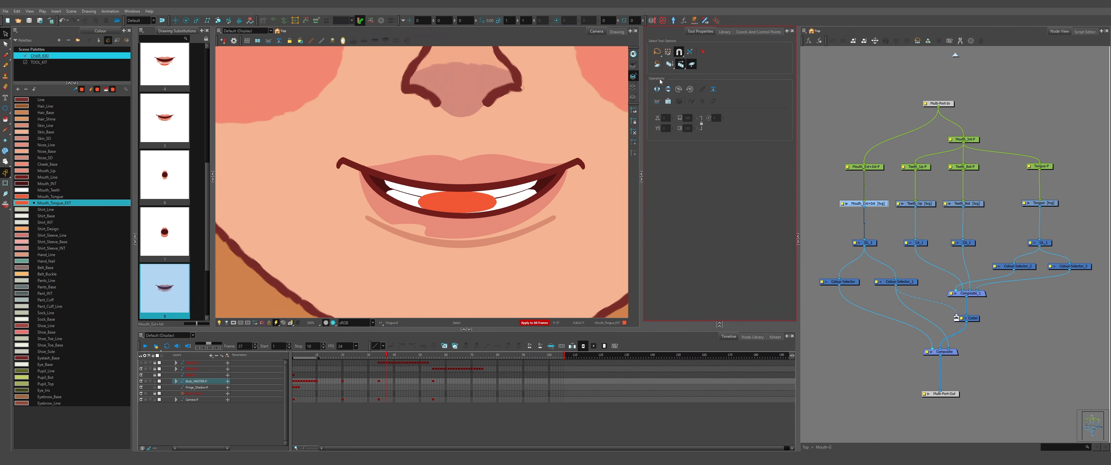
scroll(371, 177, "down", 6)
key("comma")
key("comma")
key("comma")
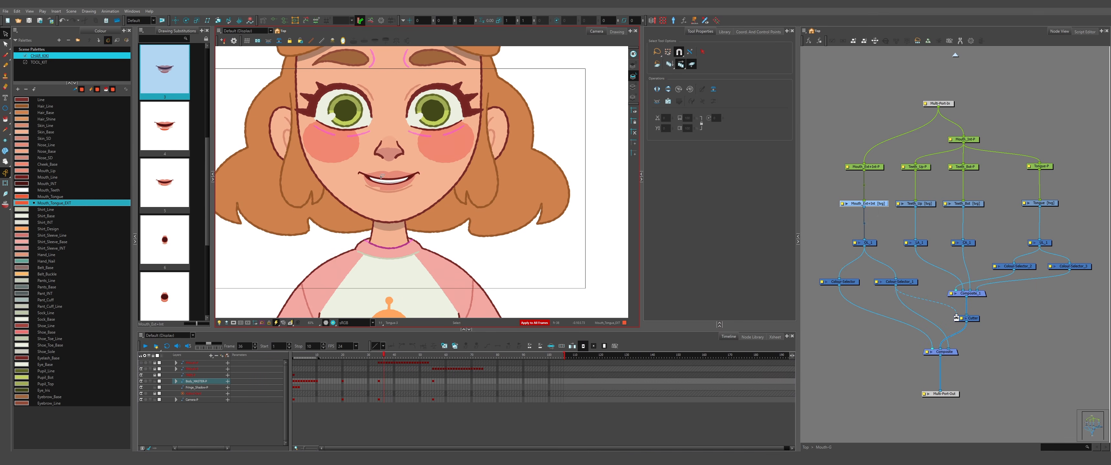
- Move the displaced closed mouth from the neck back onto the face beneath the nose
scroll(379, 172, "up", 2)
left_click(388, 271)
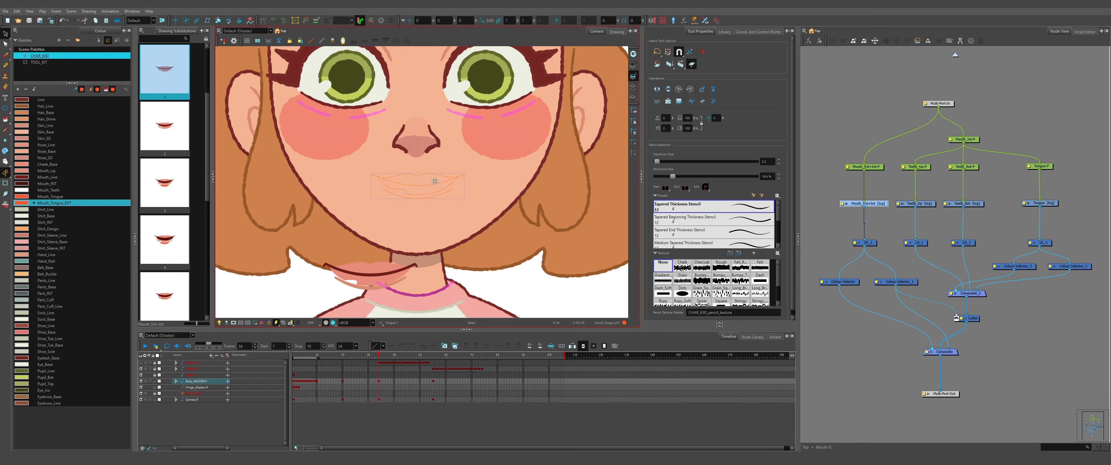
scroll(435, 182, "up", 3)
key("period")
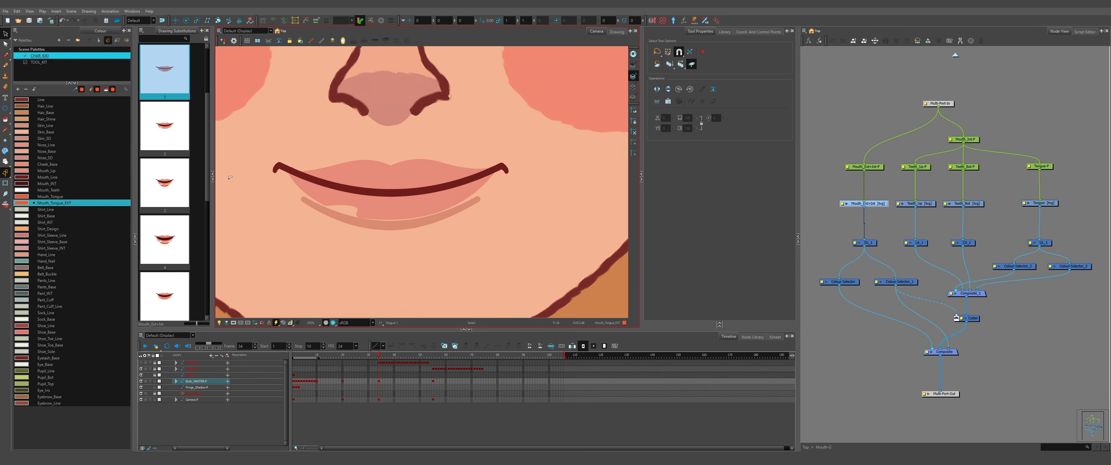
- Nudge the closed mouth slightly downward to fine-tune its placement under the nose, flipping to neighbouring frames for comparison
left_click(427, 189)
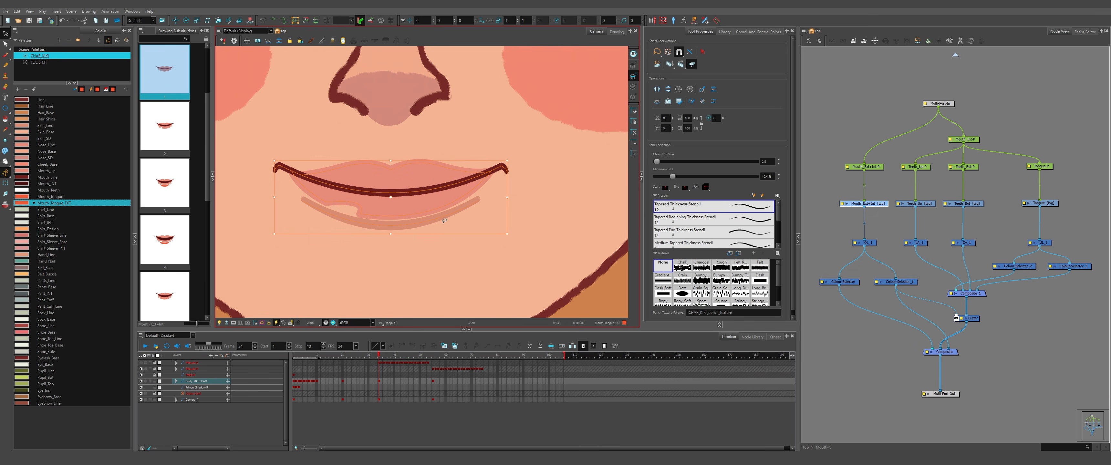
key("period")
key("comma")
left_click(427, 190)
left_click_drag(423, 180, 424, 180)
key("period")
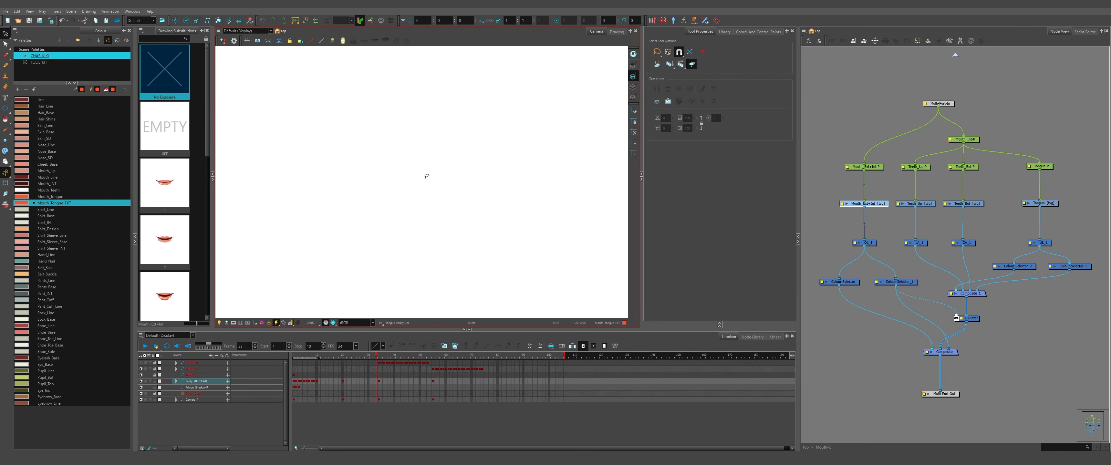
mouse_move(452, 114)
left_mouse_down()
mouse_move(547, 130)
mouse_move(445, 119)
left_mouse_up()
key("comma")
key("ctrl+a")
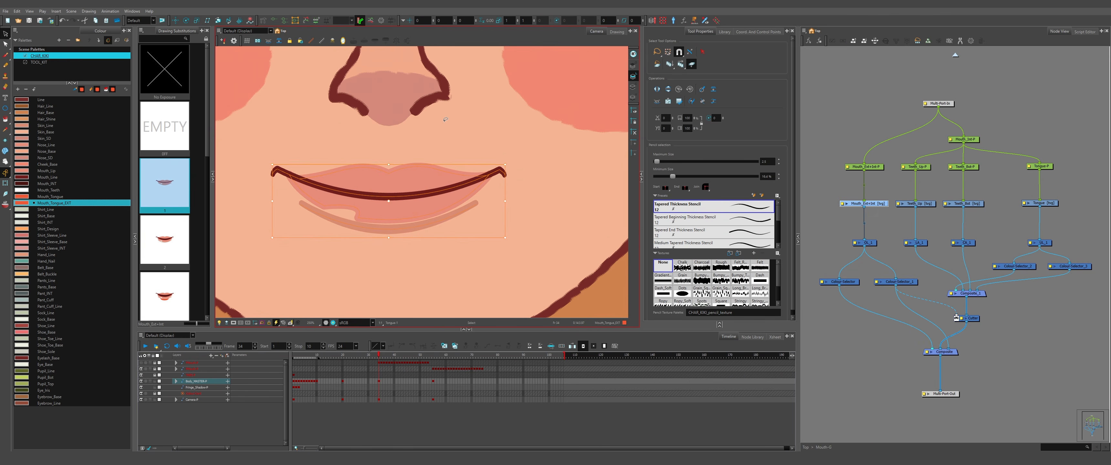
key("Escape")
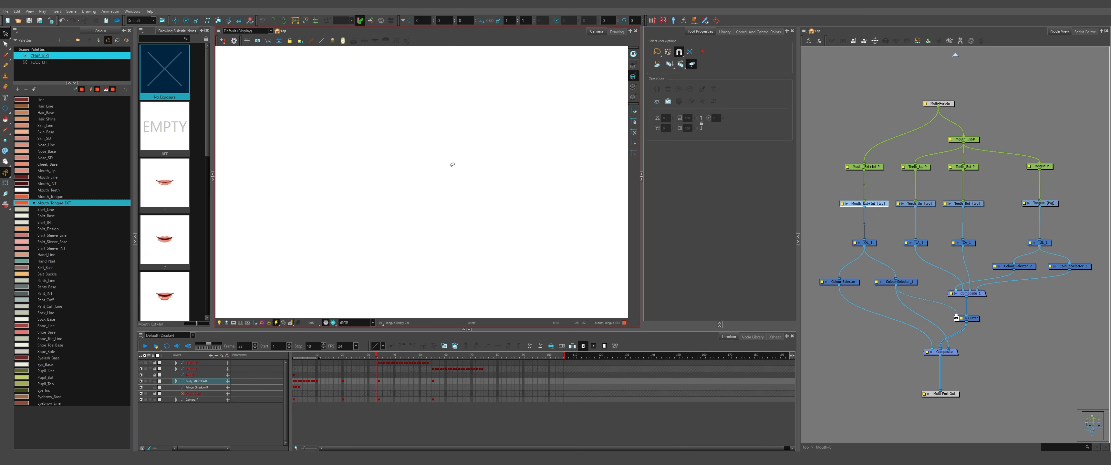
- Compare the repositioned closed mouth with the smiles that follow it on the face
scroll(458, 203, "up", 3)
key("comma")
key("period")
scroll(458, 215, "down", 2)
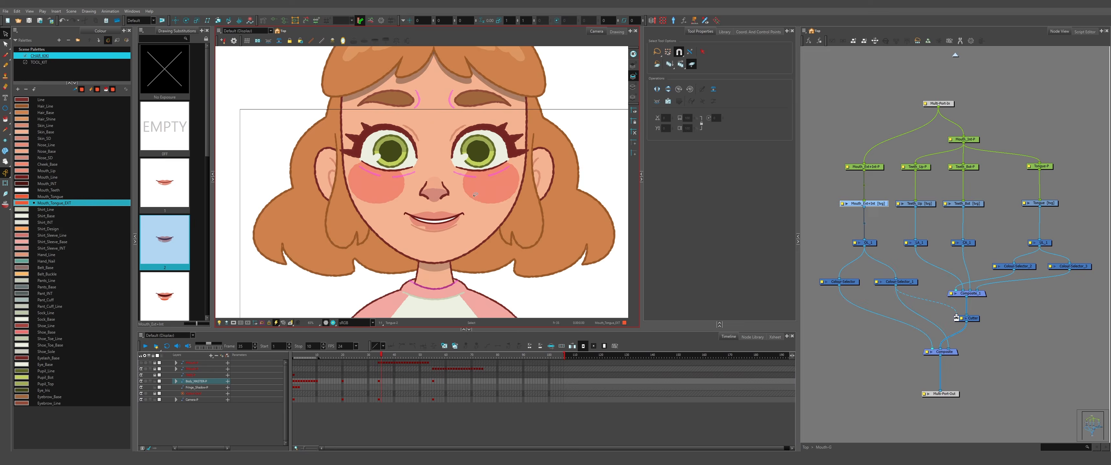
scroll(440, 222, "up", 3)
key("period")
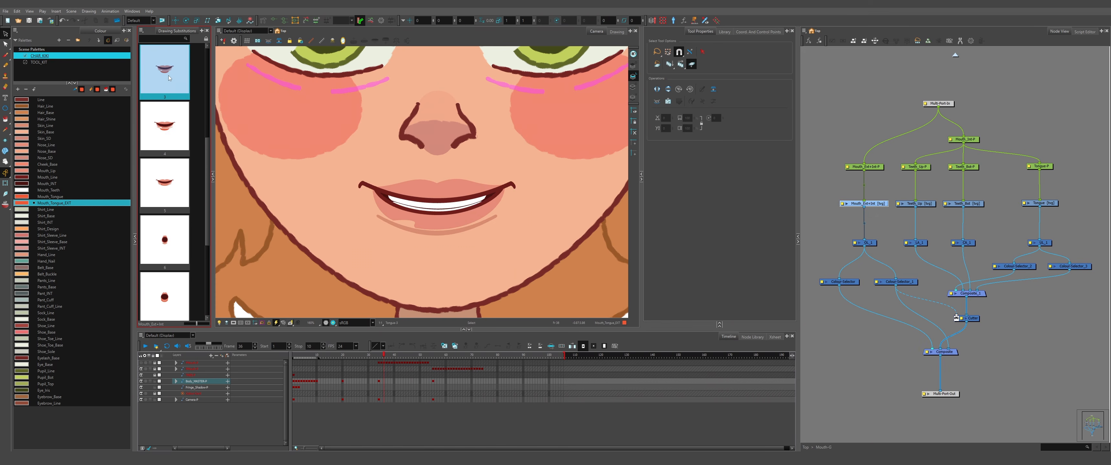
- Scale down the smile with two rows of teeth to match the preceding smile, comparing it with the other mouth substitutions
key("ctrl+a")
left_click_drag(539, 262, 518, 253)
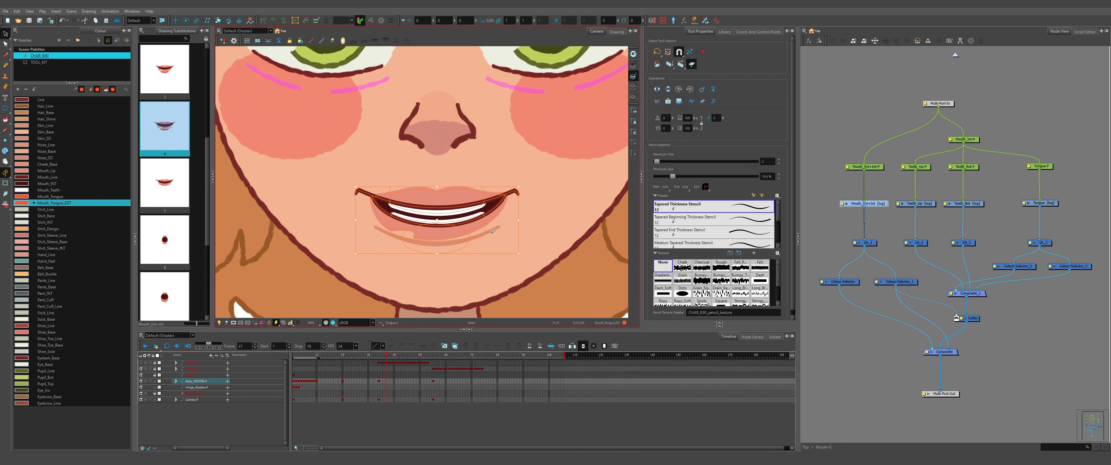
key("Escape")
key("bracketleft")
key("bracketleft")
key("bracketleft")
key("bracketleft")
key("bracketright")
key("bracketright")
key("bracketright")
key("bracketright")
- Reduce the height of the smile with two rows of teeth slightly and check it against the neighbouring mouth drawings
key("ctrl+a")
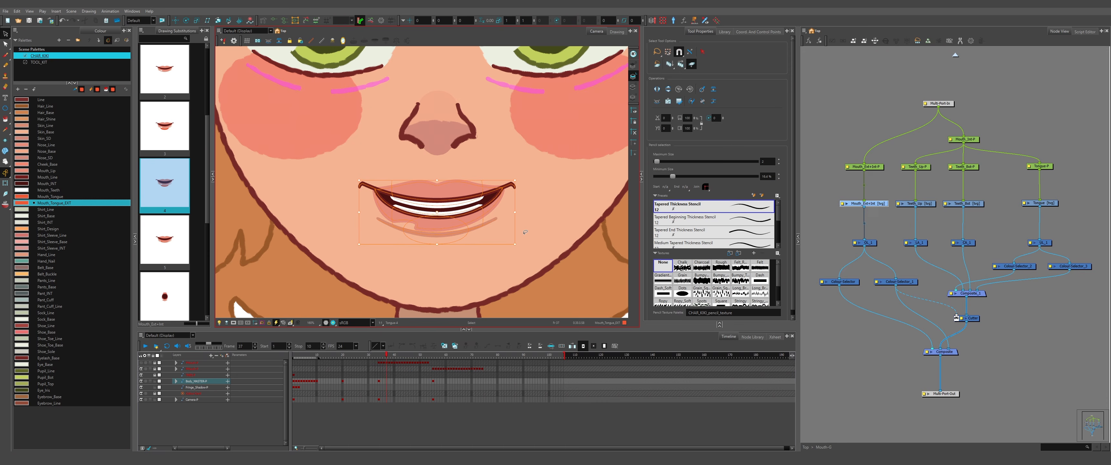
left_click_drag(438, 247, 439, 244)
key("Escape")
key("bracketleft")
key("bracketright")
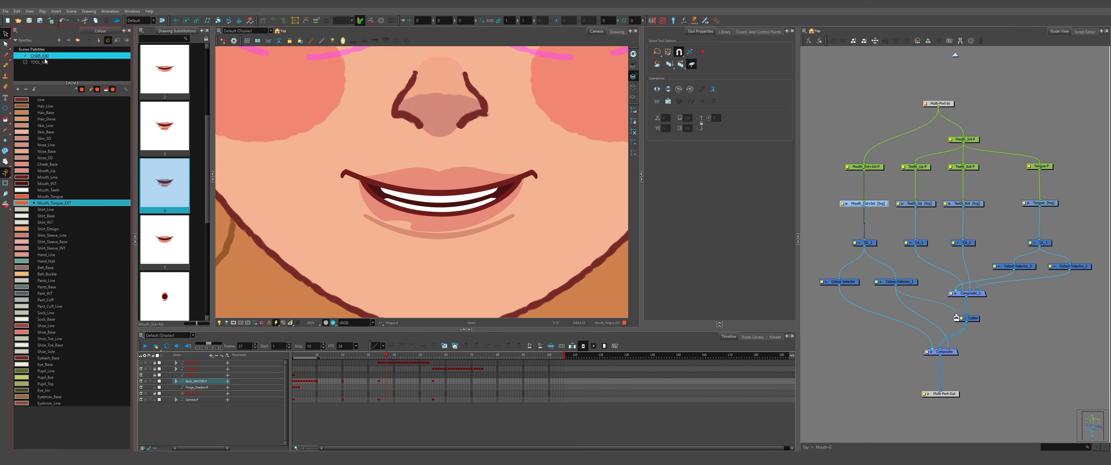
scroll(441, 223, "down", 1)
scroll(441, 222, "up", 2)
key("comma")
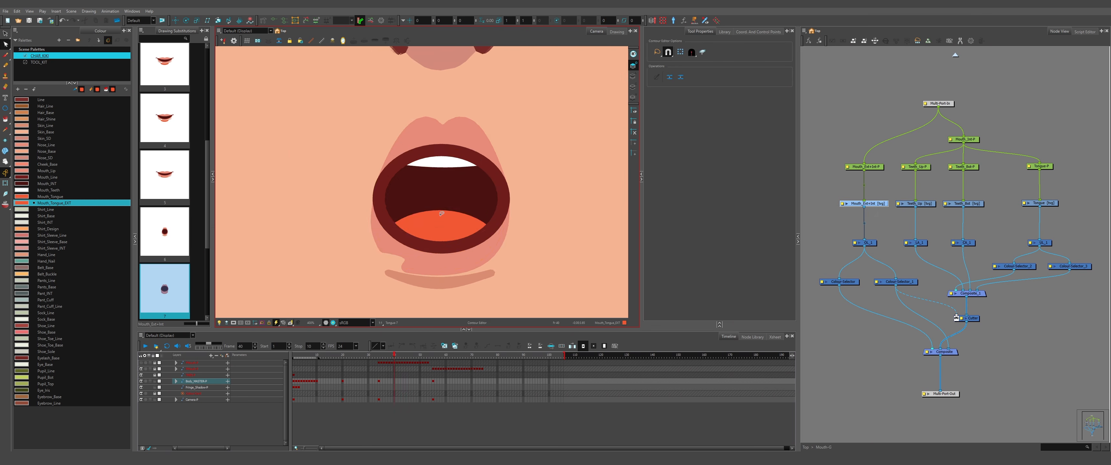
- Refine the upper and lower teeth of the two-row smile with the Contour Editor to fit the mouth opening
scroll(439, 226, "down", 3)
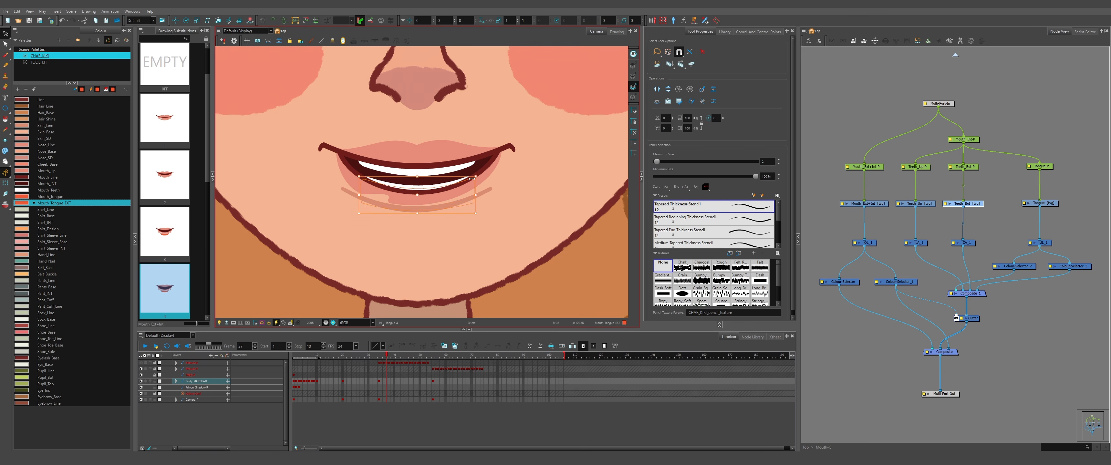
key("alt+q")
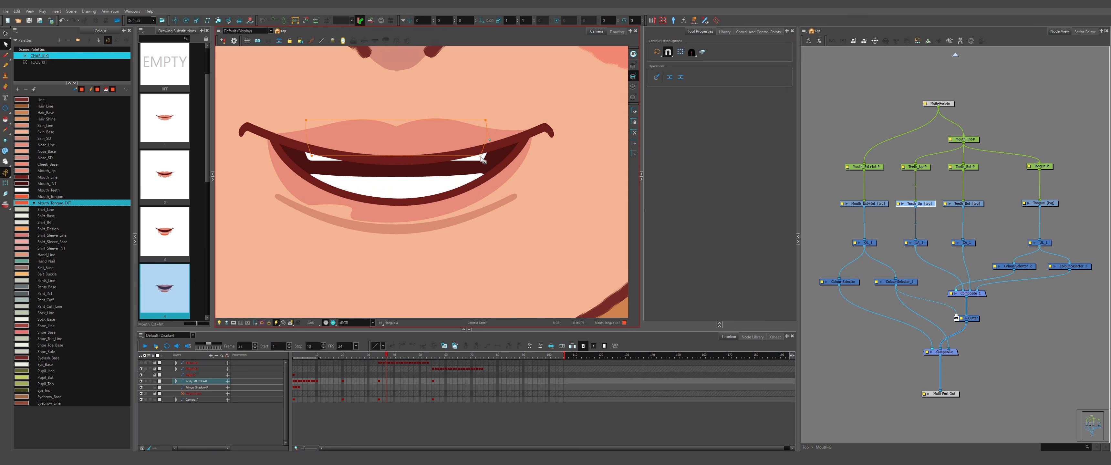
scroll(366, 176, "down", 1)
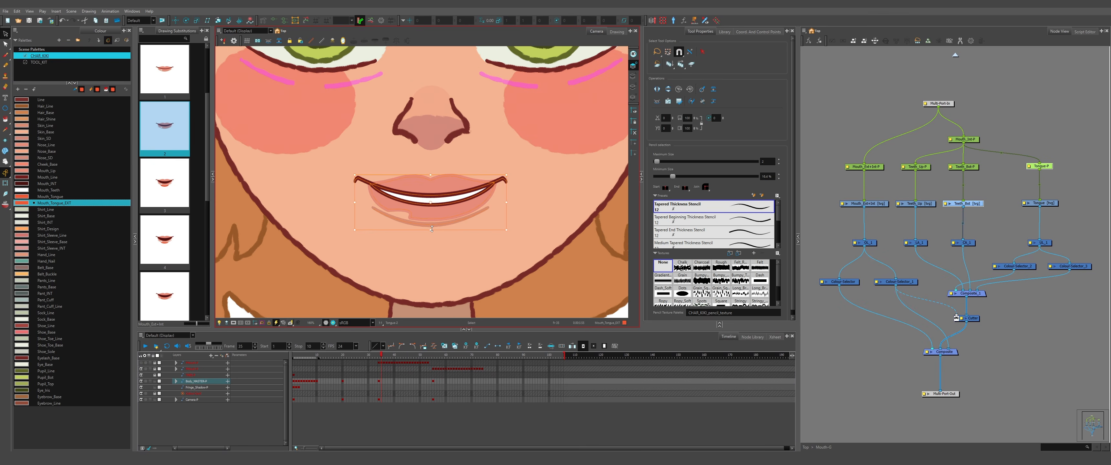
- Flip through the mouth drawings to check the smiles and teeth in sequence
key("period")
key("period")
key("period")
key("period")
key("period")
key("period")
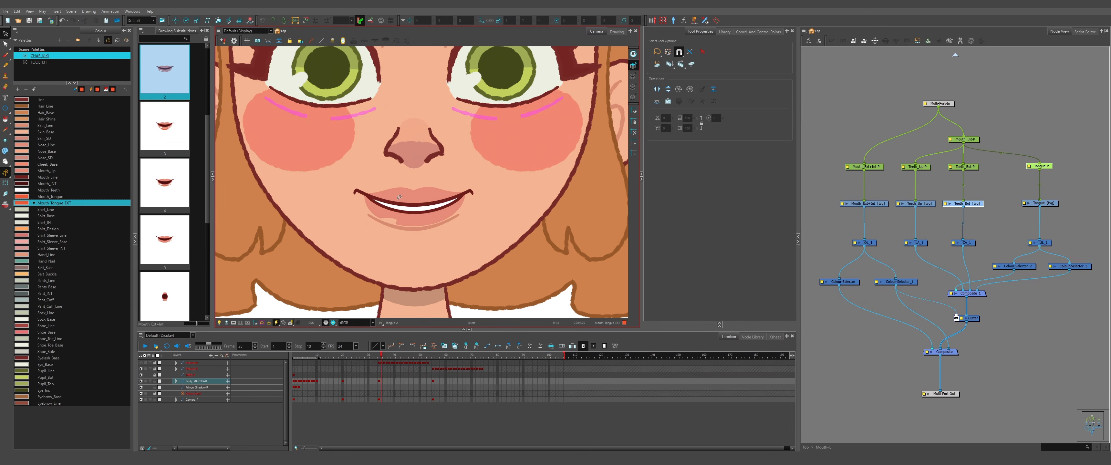
- Adjust the lower teeth of the two-row smile, leaving the tongue visible between the rows
key("period")
key("l")
key("ctrl+a")
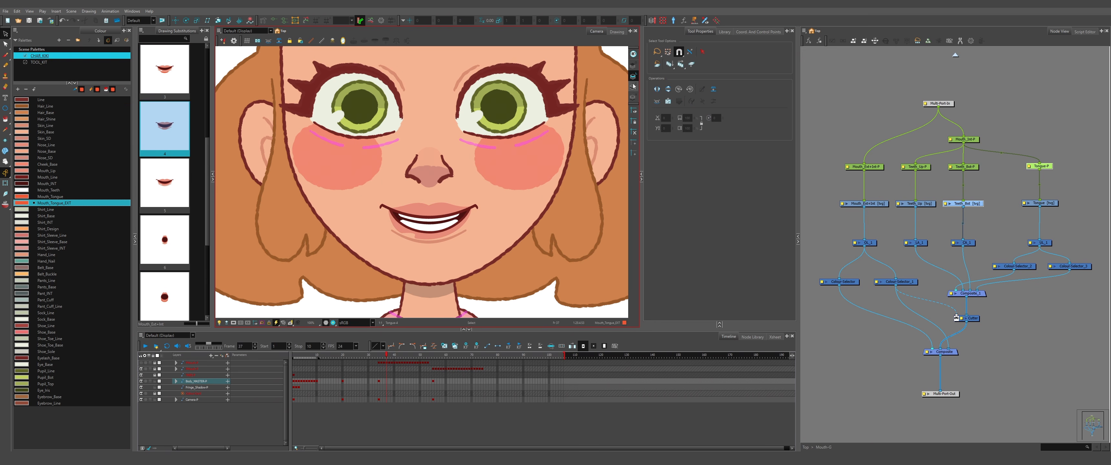
mouse_move(486, 212)
left_mouse_down()
mouse_move(431, 291)
mouse_move(421, 155)
left_mouse_up()
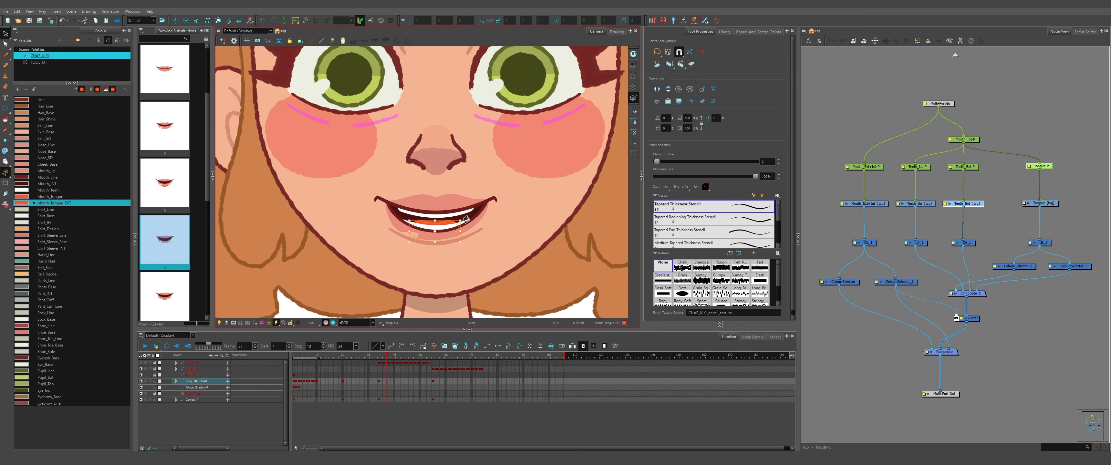
- Compare the adjusted two-row smile with the neighbouring mouth drawings up to the smile with the oval tongue
key("comma")
key("comma")
key("period")
key("period")
key("period")
key("period")
key("period")
key("period")
key("comma")
key("period")
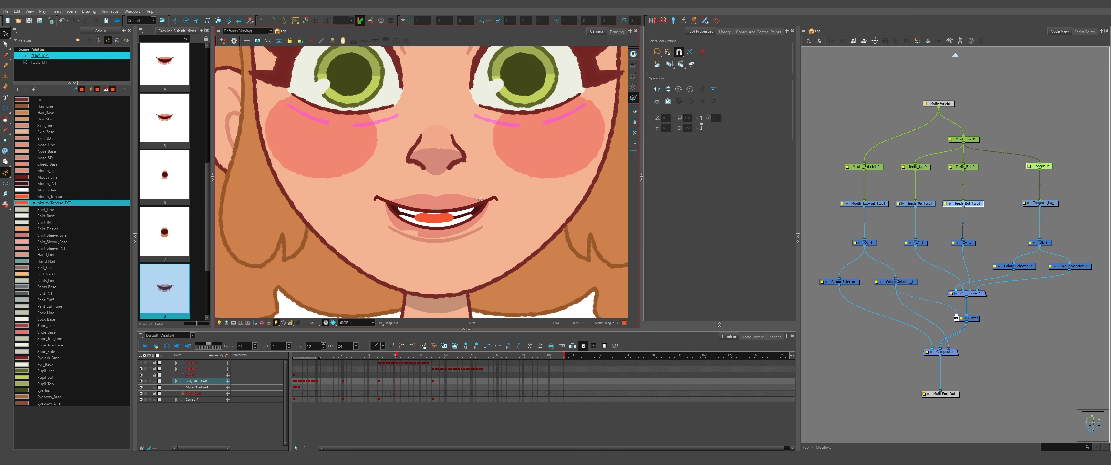
- Check how the two-row smile's lips, teeth and tongue sit on the face, up close and in the rendered view
key("comma")
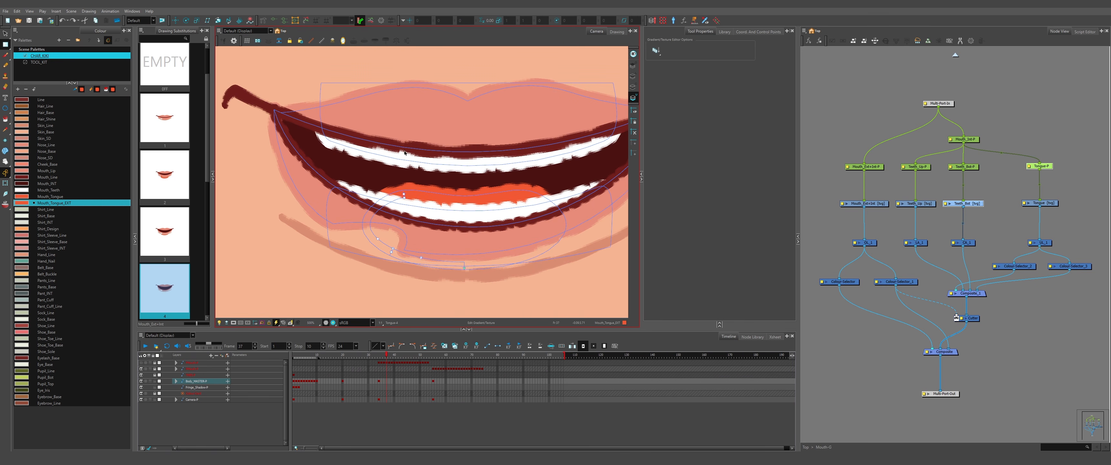
scroll(444, 244, "down", 8)
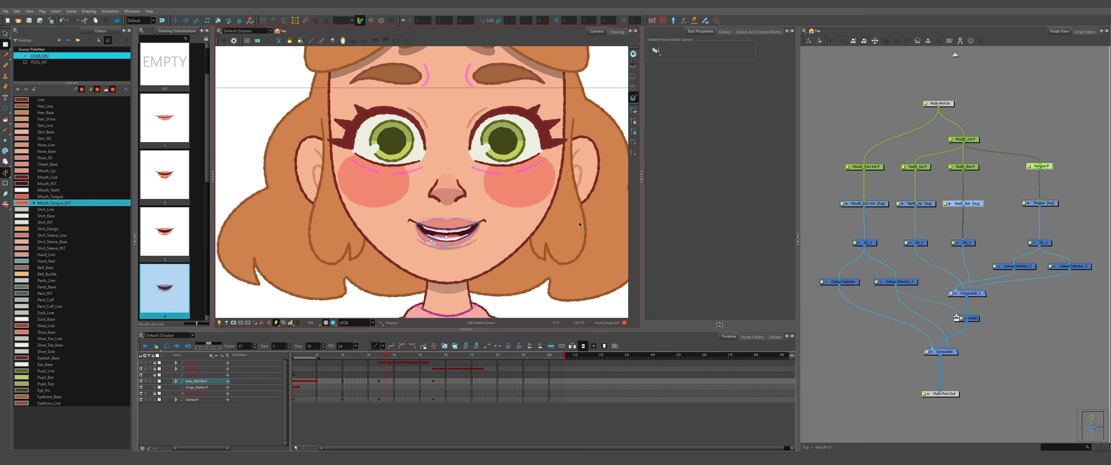
scroll(472, 241, "up", 4)
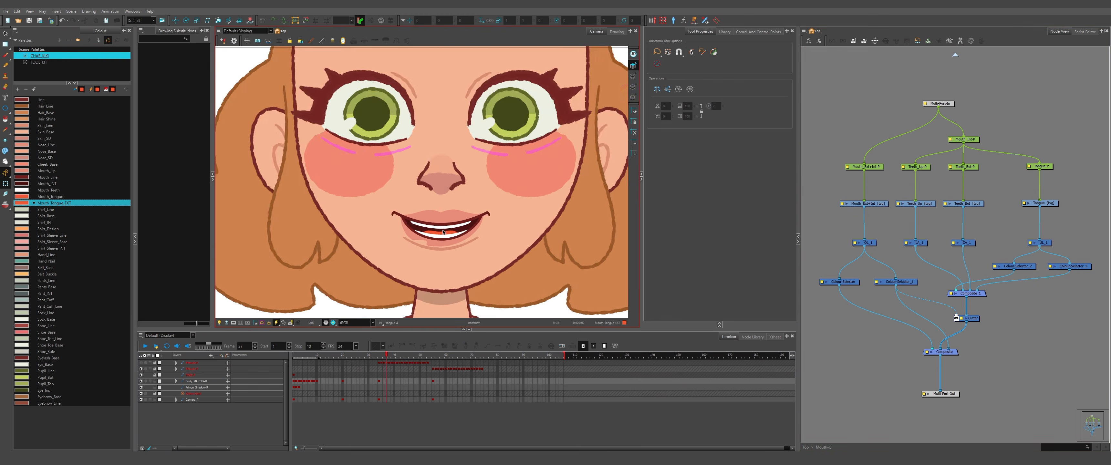
left_click(864, 203)
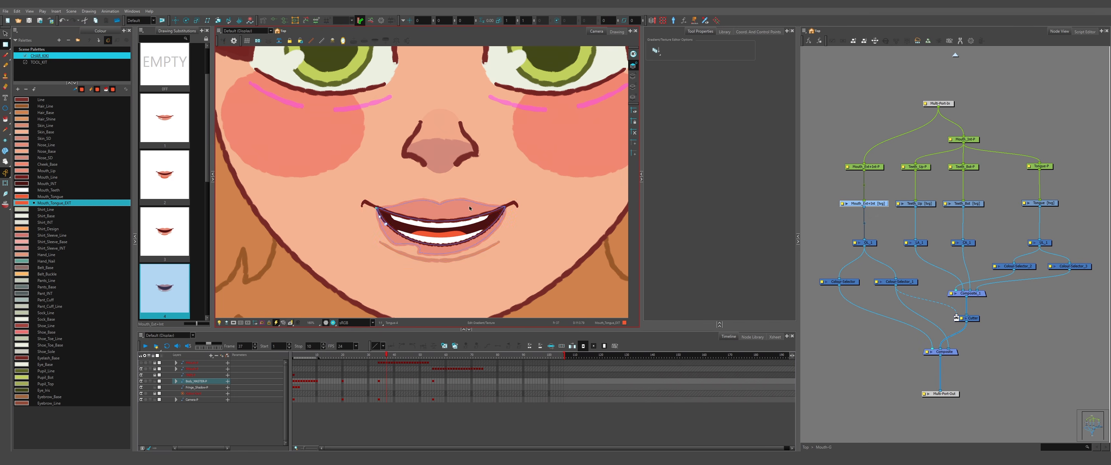
scroll(469, 206, "down", 5)
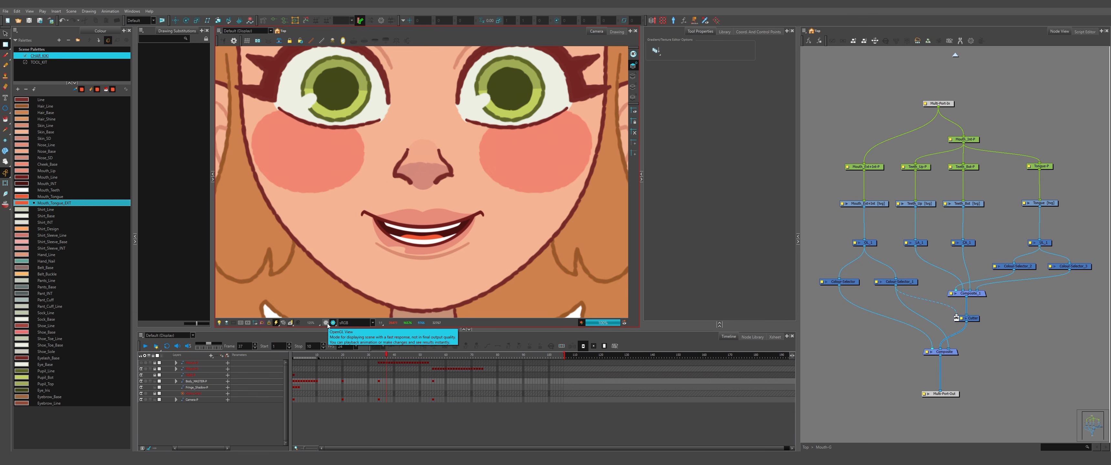
- Review the colours listed in the Colour-Selector node's layer properties, then inspect the whole face
double_click(842, 282)
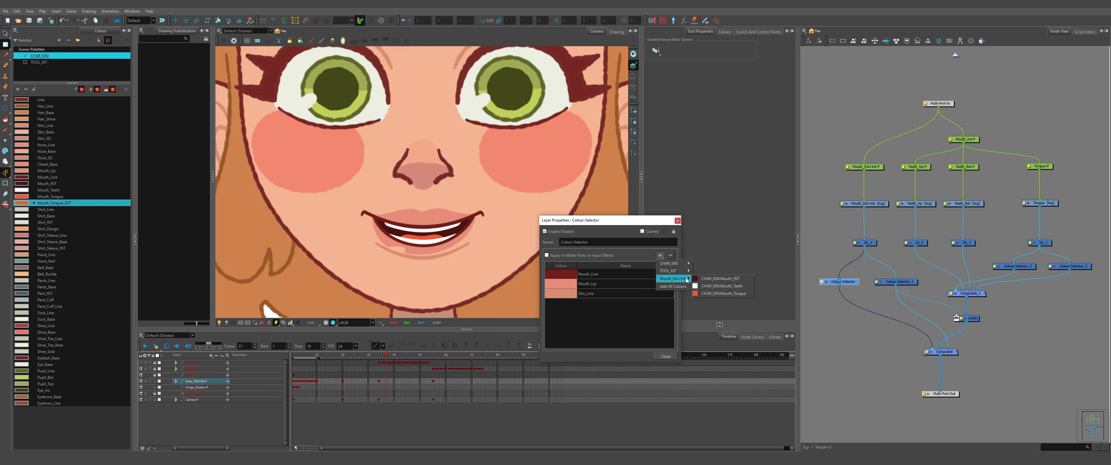
left_click(678, 221)
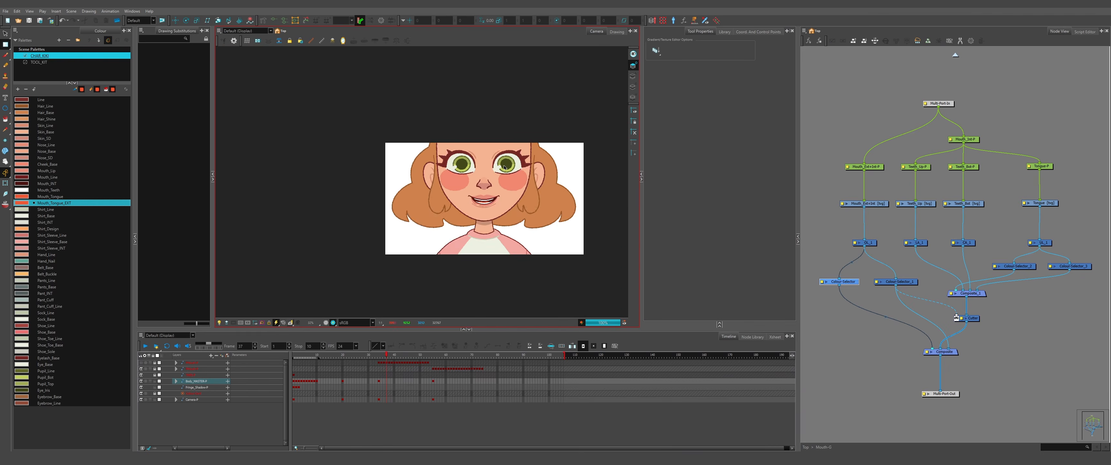
scroll(438, 260, "up", 5)
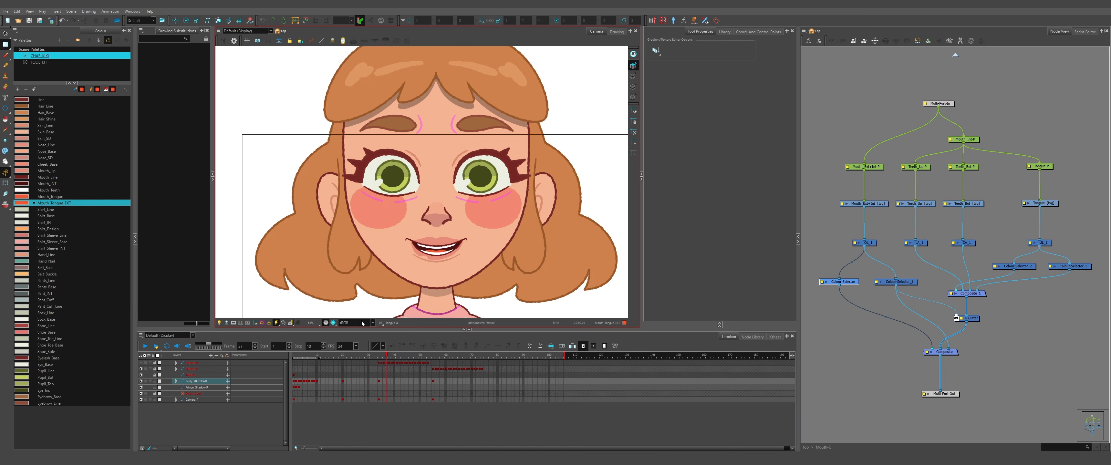
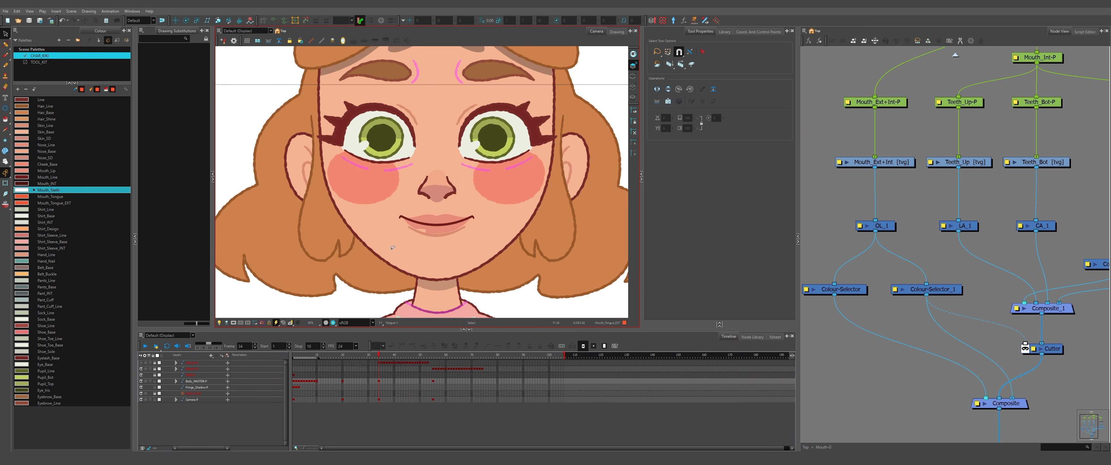
- Flip repeatedly between the closed smile and the neighbouring open smiles to compare their lips, teeth and tongue
key("period")
key("period")
key("period")
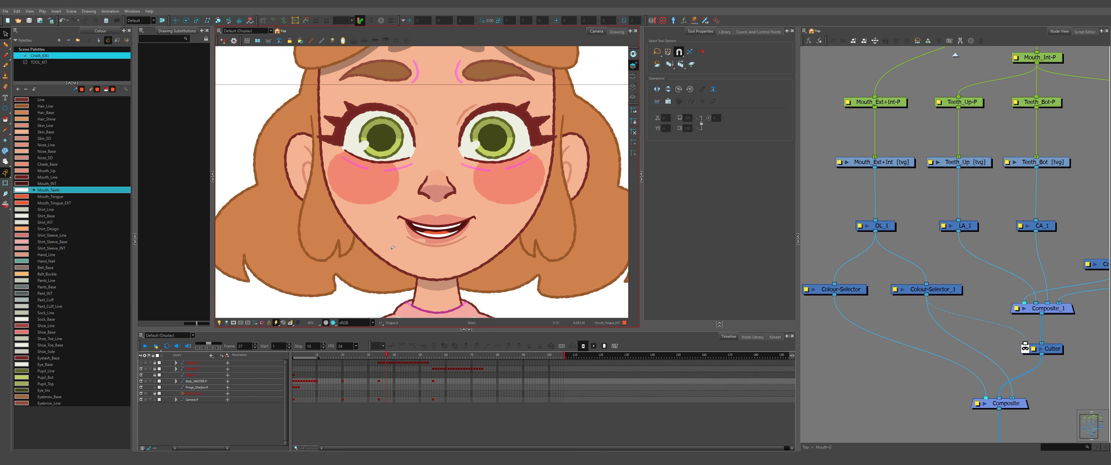
key("comma")
key("comma")
key("period")
key("period")
key("comma")
key("comma")
key("period")
key("period")
key("comma")
key("comma")
key("period")
key("comma")
key("comma")
key("comma")
key("comma")
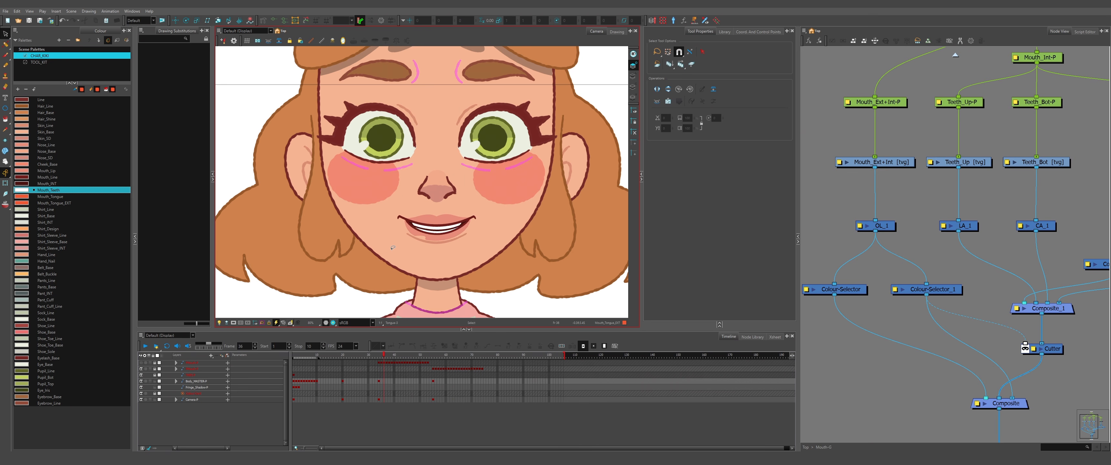
key("period")
key("comma")
key("period")
key("comma")
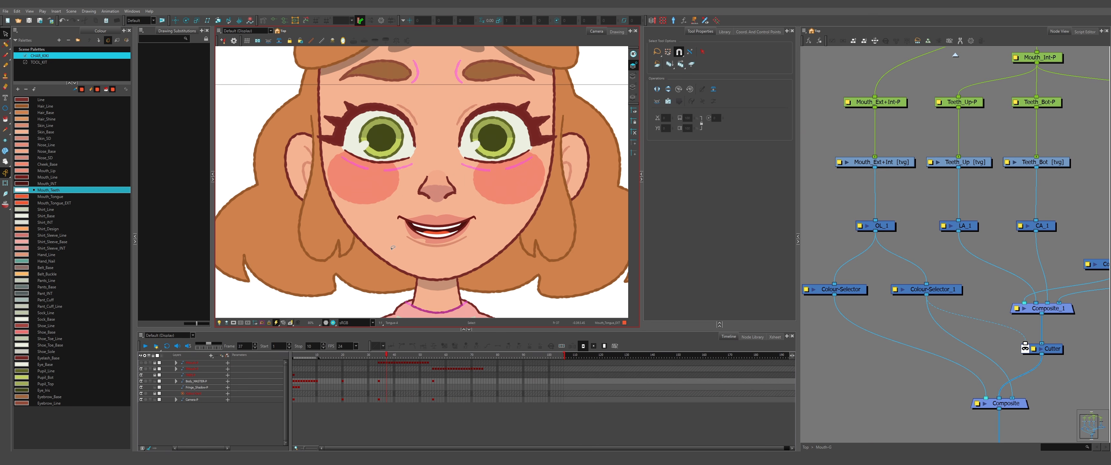
key("period")
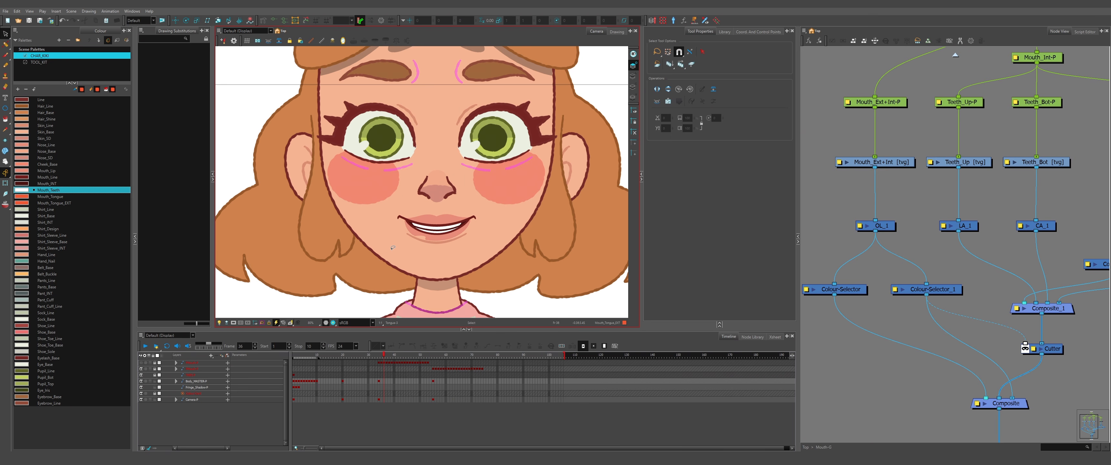
- Copy the closed frown's line art into the next Mouth_Ext+Int drawing as the base for a slightly open frown
key("period")
key("period")
key("period")
key("period")
key("period")
key("period")
key("period")
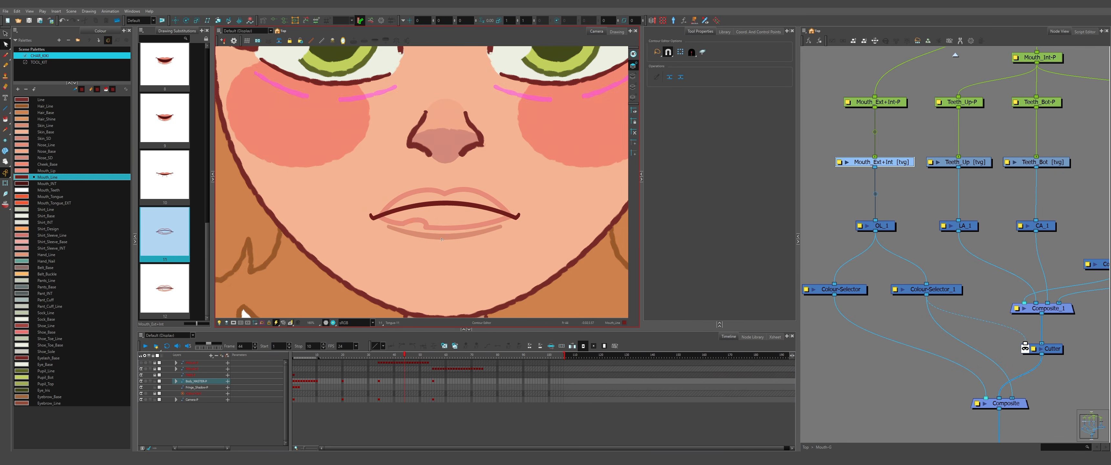
left_click(487, 196)
key("period")
key("ctrl+v")
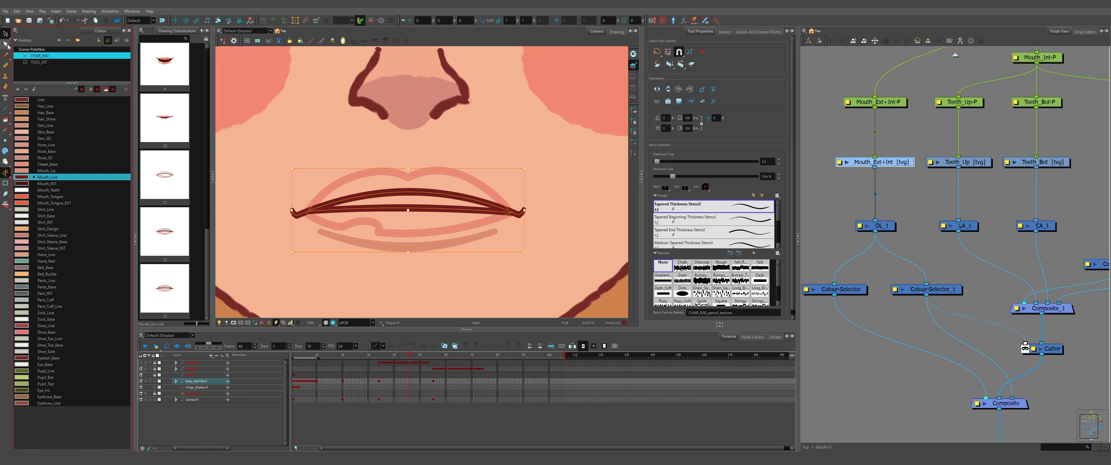
- Refine the slightly open frown's lines and mouth corners with the Contour Editor, comparing it with the neighbouring frown
key("comma")
scroll(487, 199, "down", 2)
key("period")
scroll(451, 235, "up", 2)
key("ctrl+a")
scroll(471, 194, "down", 1)
key("comma")
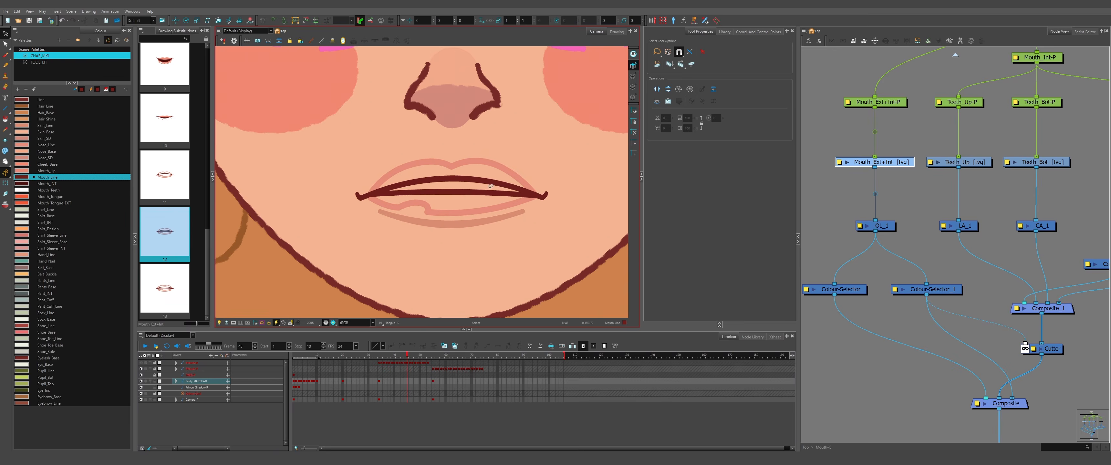
key("period")
scroll(474, 185, "up", 2)
key("ctrl+a")
key("alt+q")
scroll(293, 205, "up", 3)
left_click(290, 197)
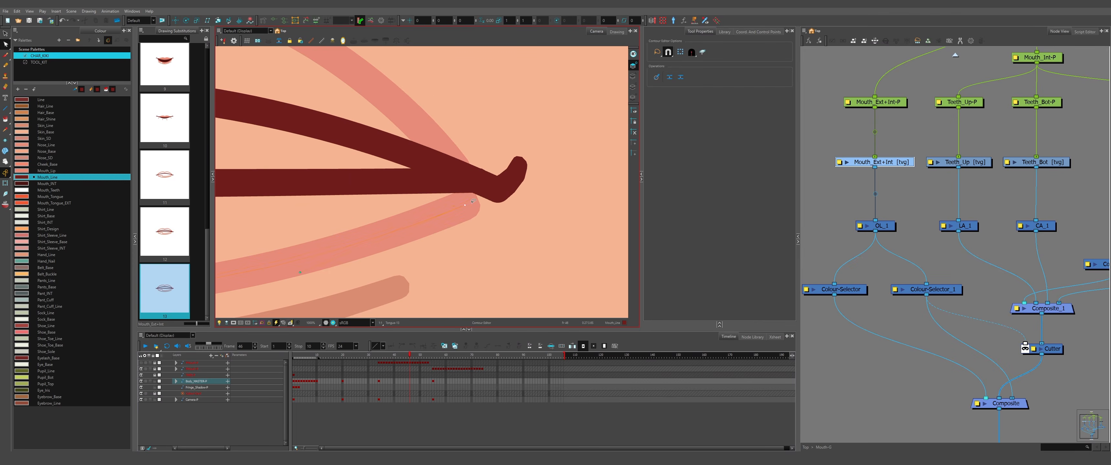
scroll(447, 216, "down", 5)
key("comma")
key("period")
- Copy the open frown into the following drawing and reshape its lip lines for a wider opening
scroll(447, 216, "up", 4)
key("ctrl+a")
key("period")
key("ctrl+v")
key("alt+q")
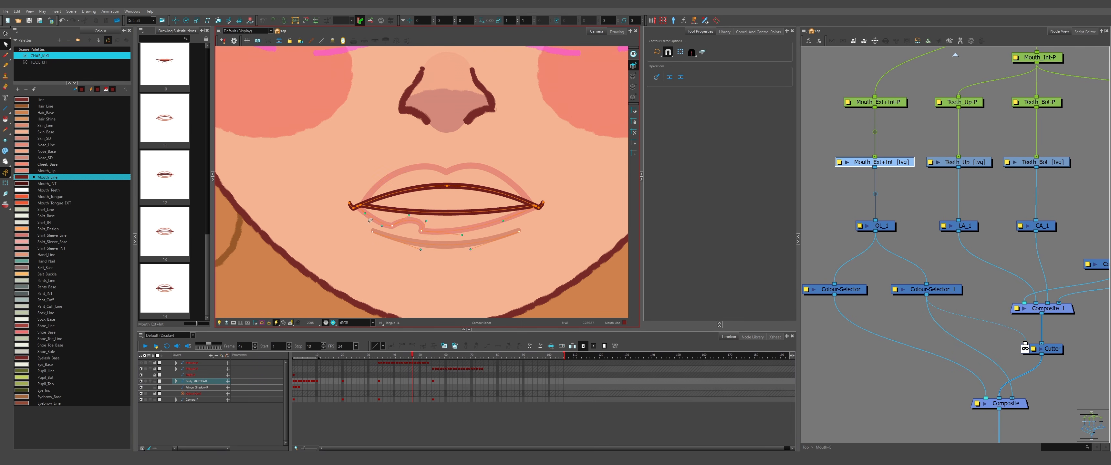
scroll(557, 218, "up", 4)
scroll(518, 225, "down", 2)
left_click_drag(445, 291, 603, 270)
scroll(454, 228, "down", 3)
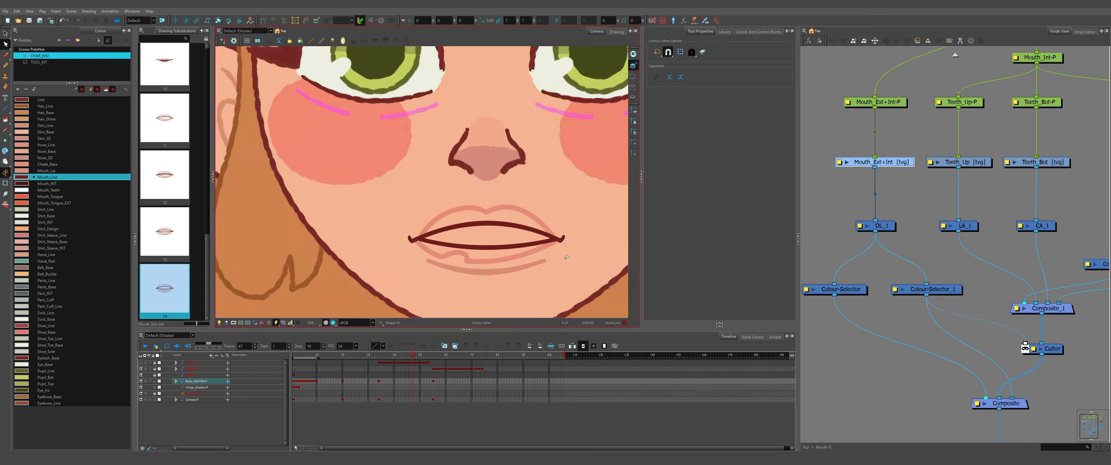
scroll(522, 250, "up", 2)
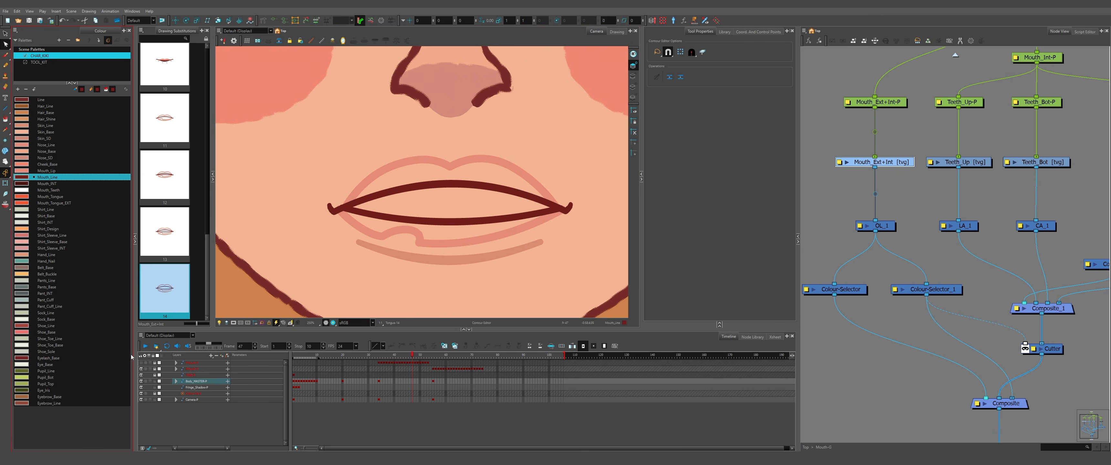
- Duplicate the open frown into the next mouth drawing, flipping through the earlier mouths for reference
scroll(485, 216, "down", 1)
key("alt+s")
key("ctrl+a")
key("comma")
key("comma")
key("comma")
key("comma")
key("comma")
key("comma")
key("period")
key("period")
key("period")
key("period")
key("period")
key("period")
key("period")
key("period")
key("ctrl+a")
scroll(484, 184, "down", 2)
- Copy the small and larger round mouths into the next drawings, followed by the open frowns, using the rough sketch as reference
key("comma")
key("comma")
key("comma")
key("comma")
key("comma")
key("comma")
key("comma")
key("comma")
key("comma")
key("comma")
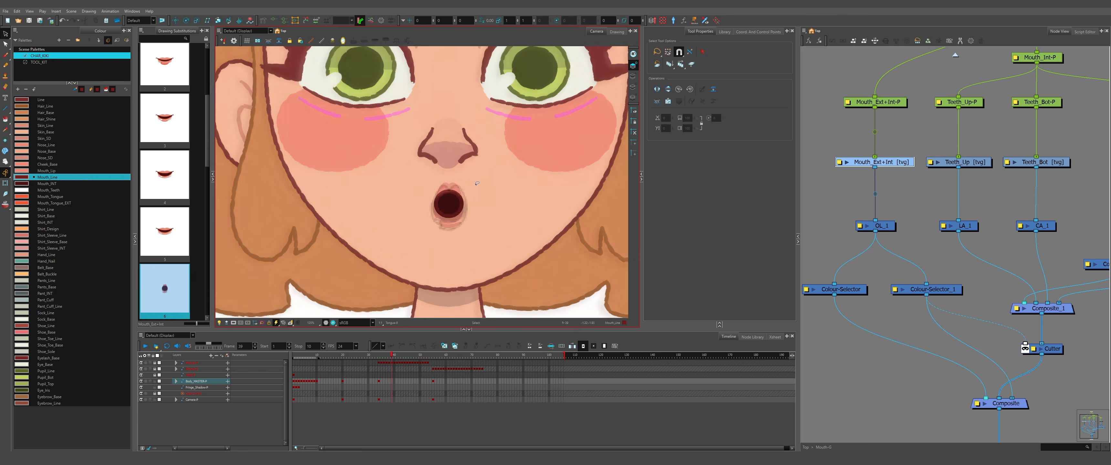
key("alt+b")
key("alt+s")
key("alt+b")
scroll(457, 216, "up", 2)
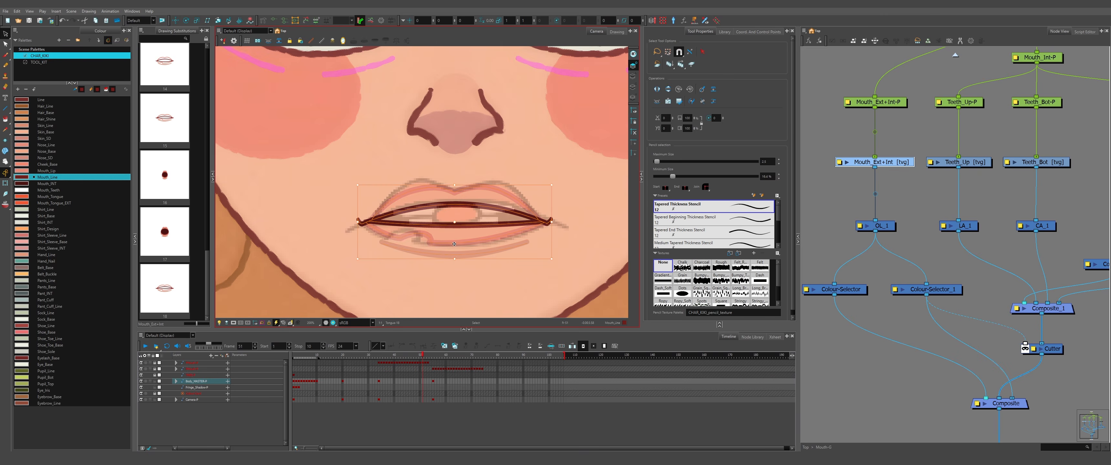
key("alt+s")
scroll(496, 212, "down", 3)
key("period")
scroll(501, 238, "up", 2)
- Bring the white teeth strokes of the lip-bite smile into the last frown drawing for a frowning lip bite
key("comma")
key("comma")
key("comma")
key("comma")
key("comma")
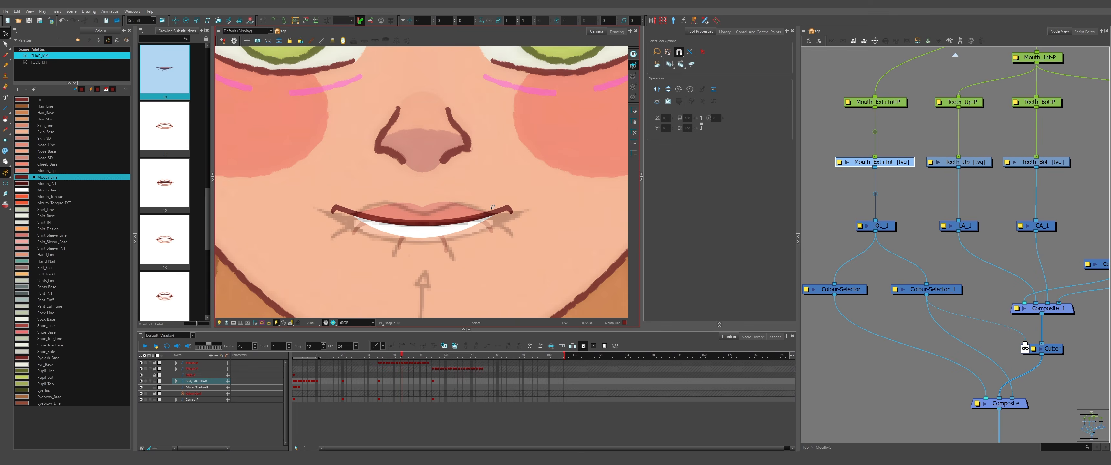
scroll(475, 270, "up", 1)
key("period")
key("period")
key("period")
key("period")
key("period")
key("period")
key("period")
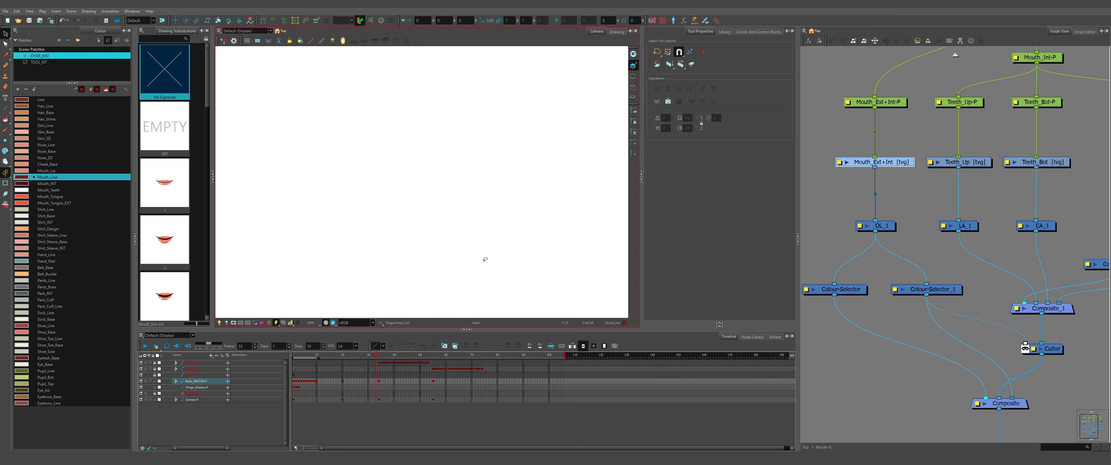
key("comma")
left_click(463, 244)
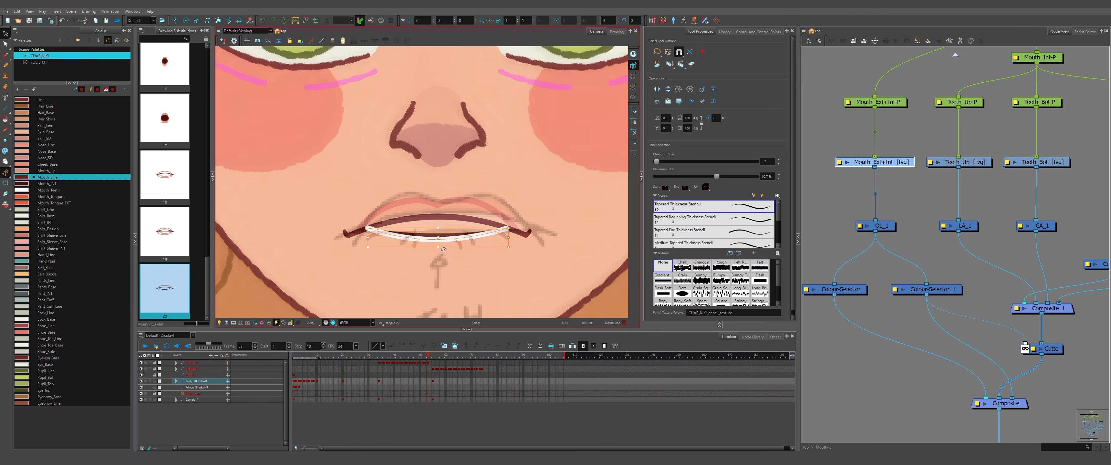
- Reshape the frowning lip bite's teeth outline to meet the upper mouth line and clear the overlapping lower line
scroll(442, 249, "up", 2)
key("alt+q")
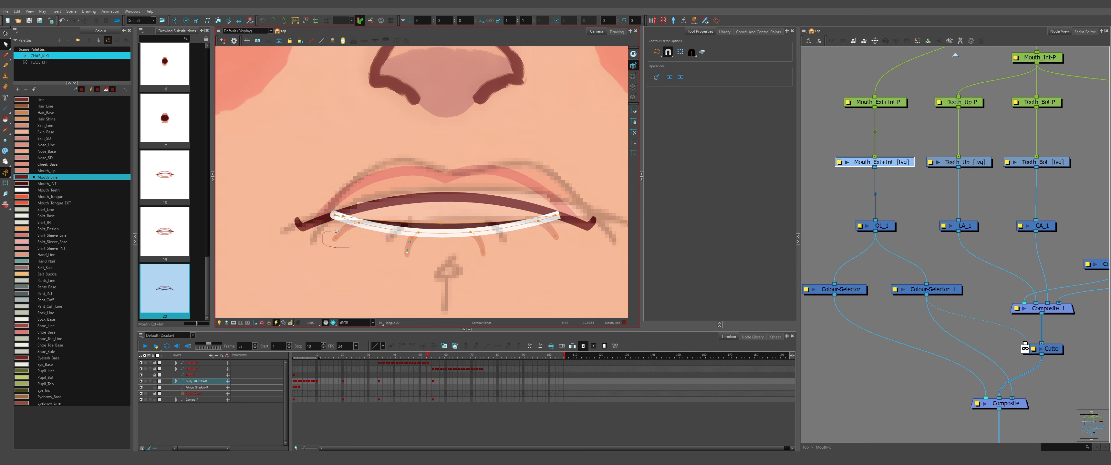
left_click_drag(337, 232, 351, 244)
scroll(562, 216, "up", 9)
scroll(531, 217, "down", 7)
left_click(5, 33)
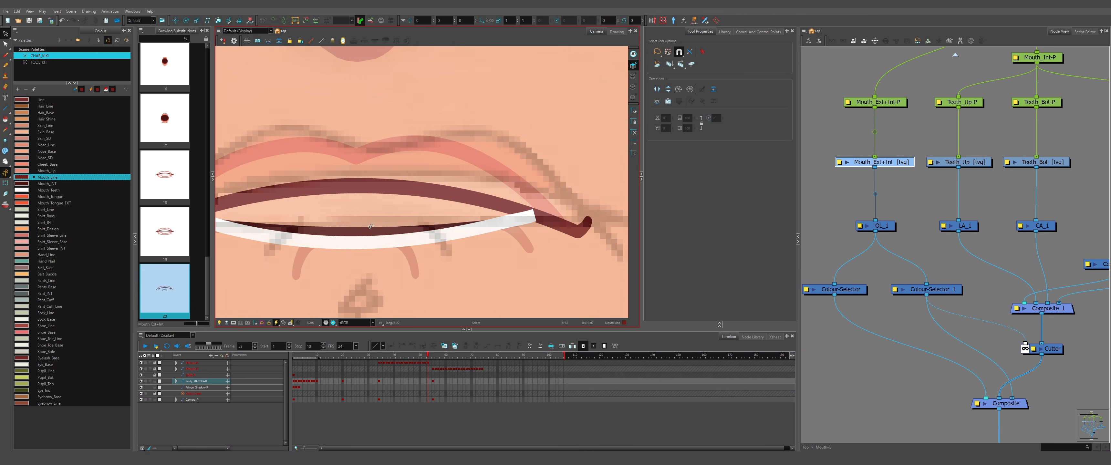
left_click(5, 44)
scroll(578, 222, "up", 3)
scroll(437, 201, "down", 6)
left_click(5, 34)
scroll(345, 200, "up", 3)
scroll(337, 241, "down", 2)
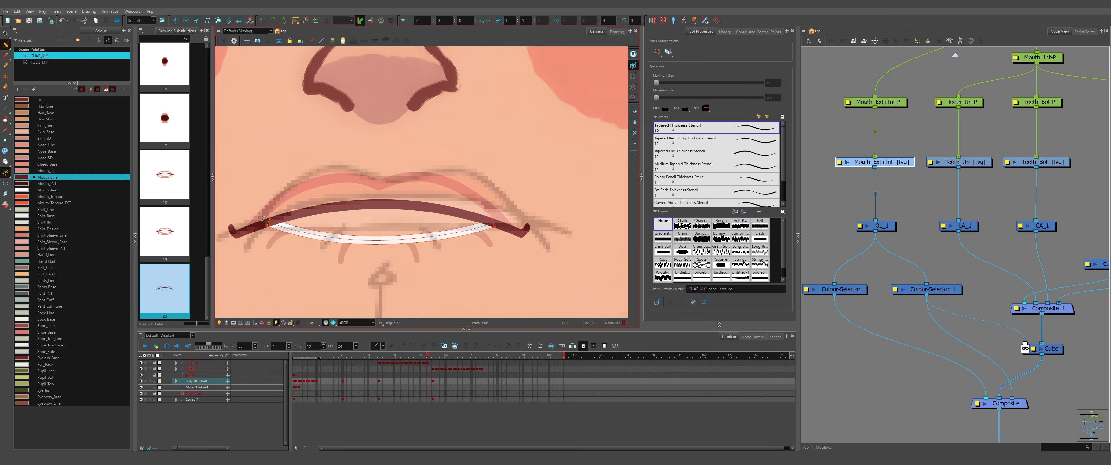
- Fill the frowning lip bite's teeth with the Mouth_Teeth colour and hide the rough sketch layer
key("alt+i")
left_click(48, 190)
left_click(406, 229)
left_click(141, 363)
key("comma")
scroll(403, 216, "down", 5)
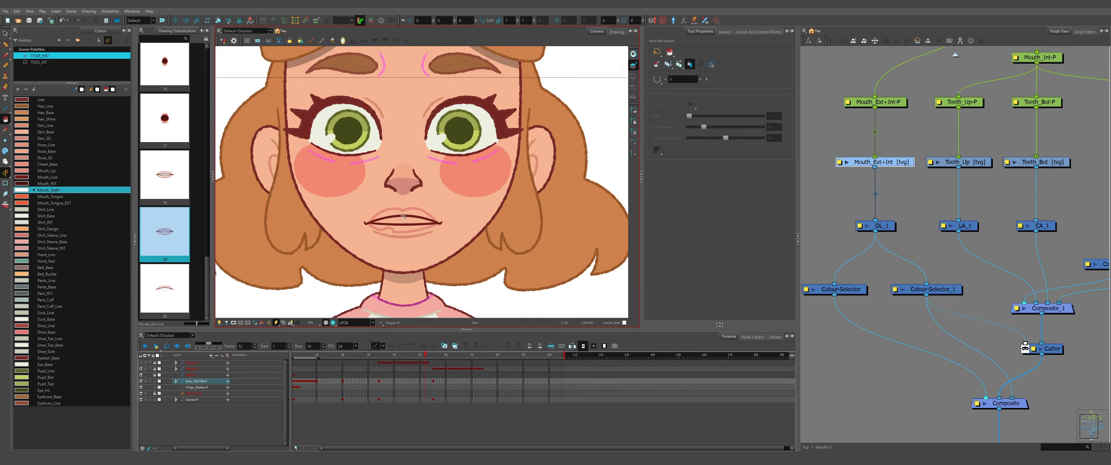
- Adjust the upper lip outline on the closed frown so its ends meet the mouth line at the corners
key("comma")
key("comma")
key("comma")
key("comma")
key("comma")
key("comma")
key("comma")
key("comma")
scroll(403, 216, "up", 5)
left_click(47, 171)
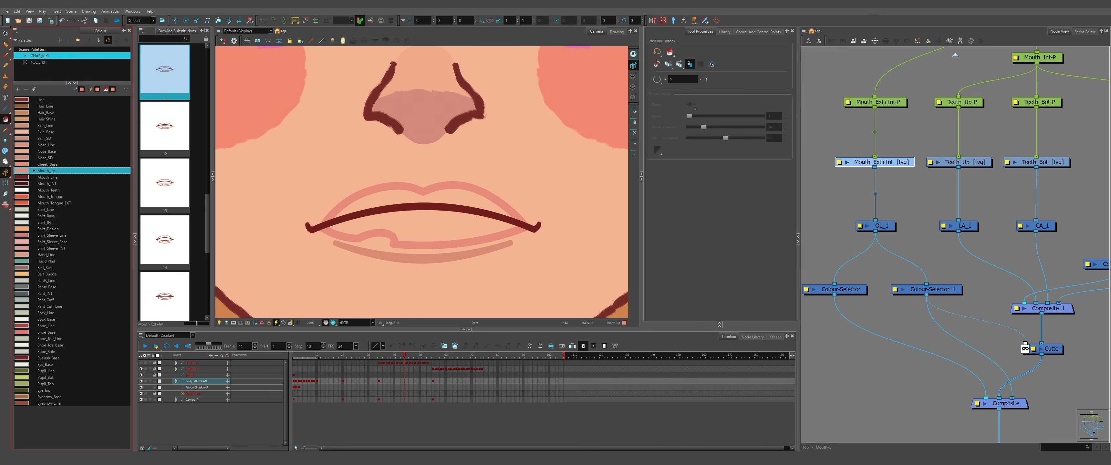
key("alt+q")
scroll(314, 224, "up", 8)
scroll(360, 218, "down", 6)
scroll(535, 226, "up", 6)
left_click(587, 254)
scroll(565, 241, "down", 10)
- Pull the ends of the upper lip outline onto the mouth line in the open frown drawings
key("period")
scroll(394, 242, "up", 6)
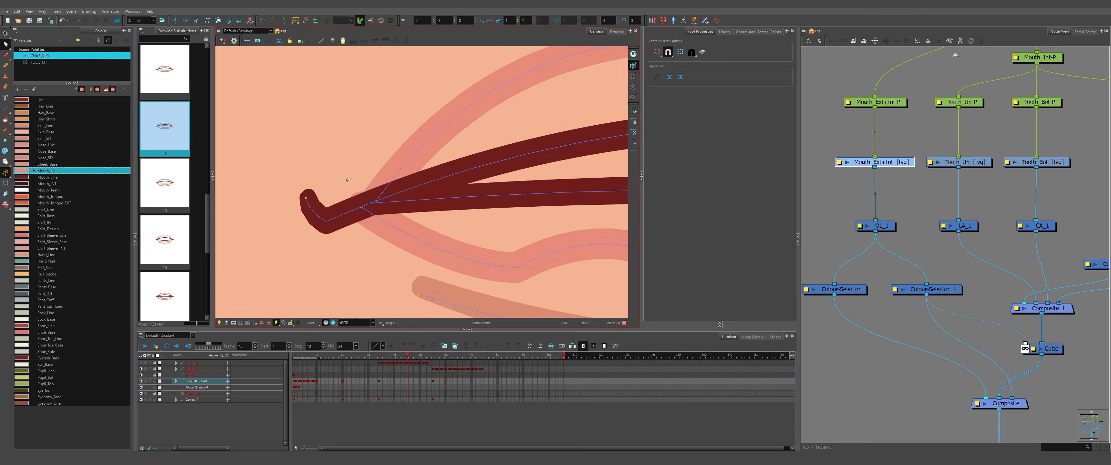
scroll(389, 198, "up", 3)
key("period")
scroll(388, 207, "down", 7)
scroll(535, 190, "up", 5)
key("period")
scroll(396, 153, "up", 6)
key("period")
left_click(378, 194)
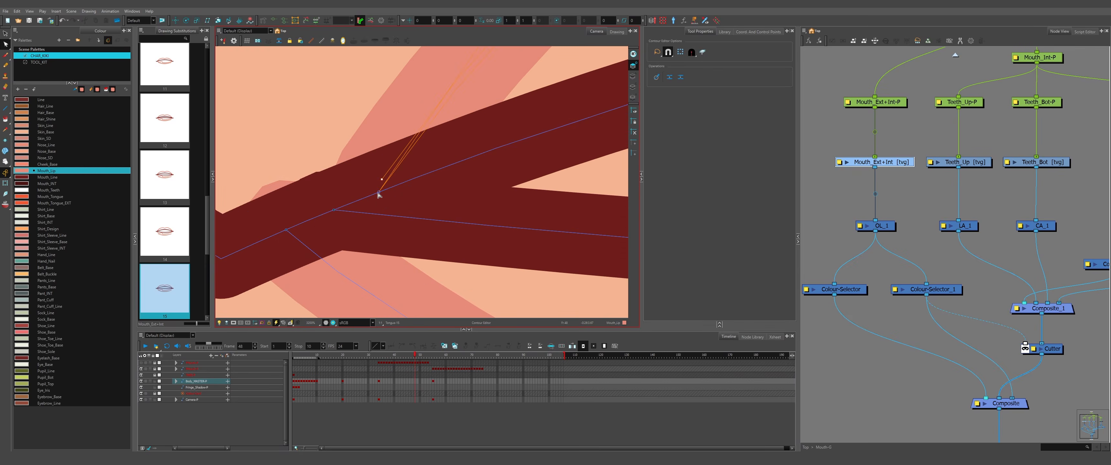
- Close the gap between the upper lip outline and mouth line in the open frowns after the round mouths
scroll(377, 194, "down", 10)
key("period")
key("period")
key("period")
scroll(302, 168, "up", 10)
left_click(287, 162)
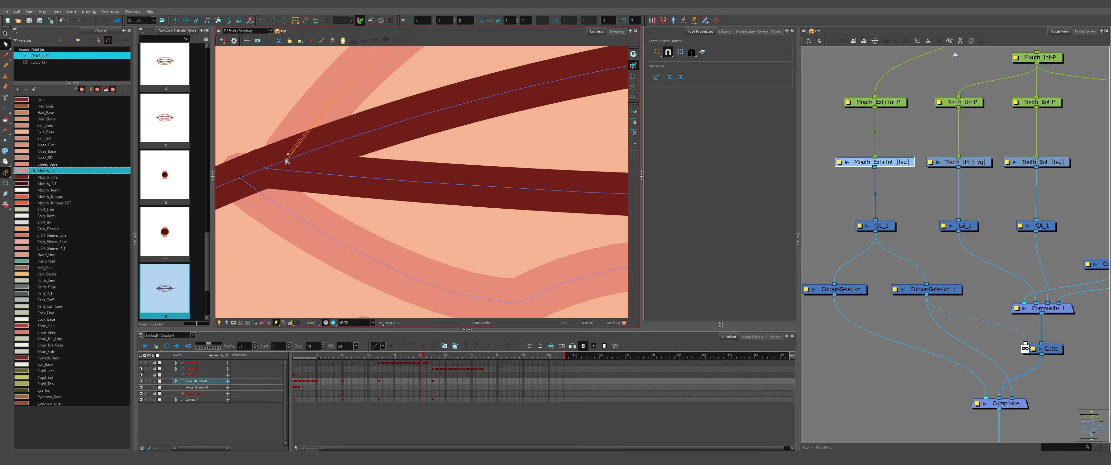
scroll(587, 186, "down", 8)
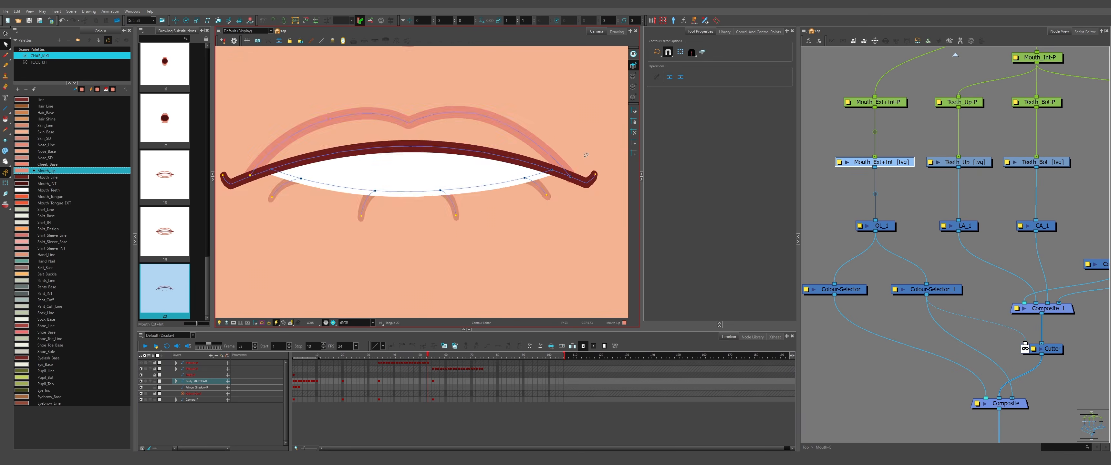
- Fill the lips of the frown drawings with the Mouth_Lip colour, including the frowning lip bite
key("alt+i")
key("comma")
key("comma")
key("comma")
scroll(440, 152, "down", 5)
key("period")
key("period")
key("period")
key("period")
key("period")
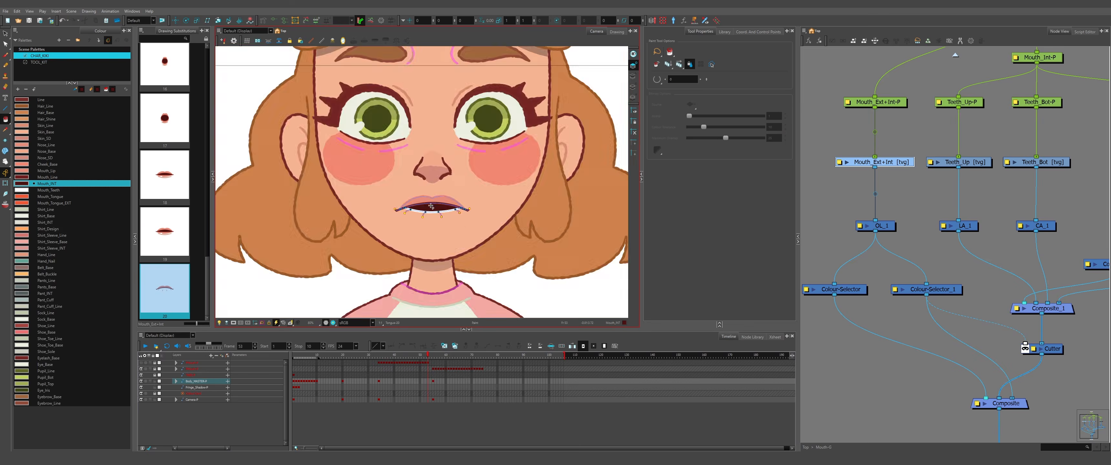
- Fill the inside of the open frown mouths with the Mouth_INT colour
scroll(430, 207, "up", 3)
key("comma")
key("comma")
key("comma")
key("comma")
key("comma")
key("comma")
key("comma")
key("comma")
key("comma")
key("comma")
key("comma")
key("comma")
key("comma")
key("comma")
key("comma")
key("comma")
key("comma")
key("comma")
key("comma")
scroll(431, 205, "up", 3)
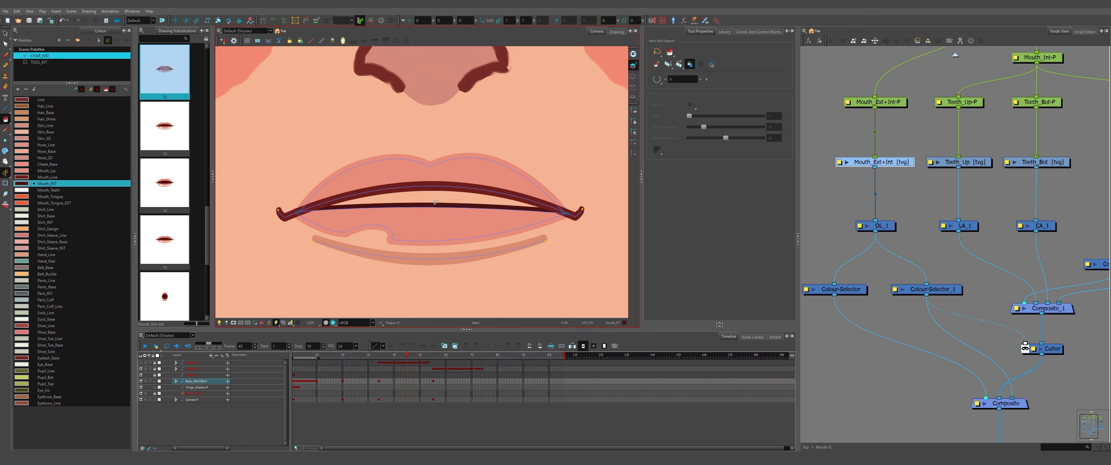
scroll(500, 211, "down", 6)
- Copy the upper teeth from the open smile for reuse in the open frown drawings
key("shift+t")
key("Escape")
key("period")
key("period")
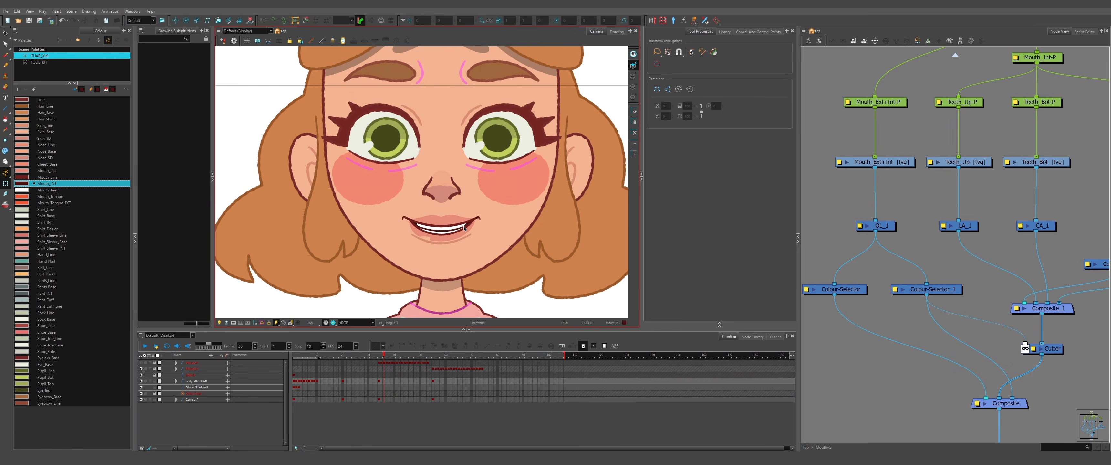
scroll(454, 234, "up", 4)
left_click(453, 217)
key("period")
key("period")
key("period")
key("period")
key("period")
key("period")
key("period")
key("period")
key("period")
key("period")
key("period")
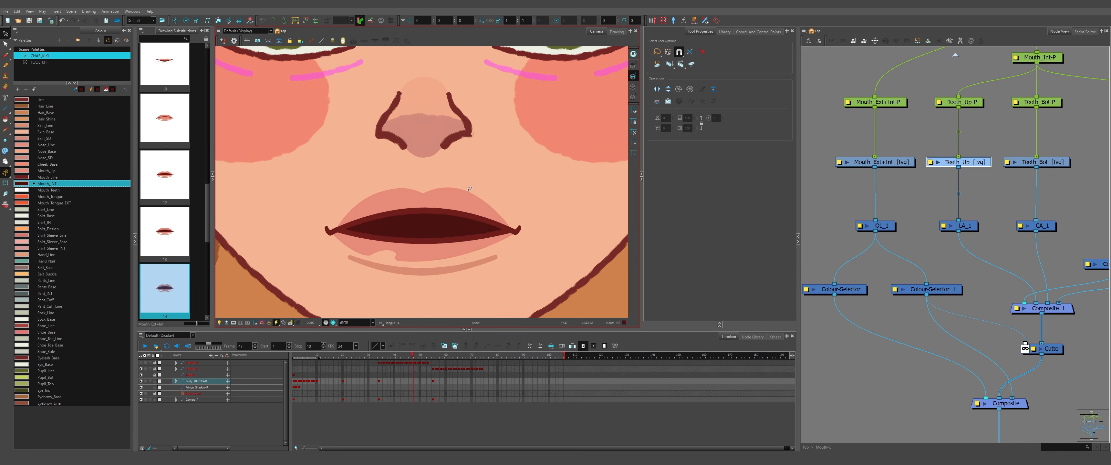
- Add the upper teeth to the open frown drawings and position them beneath the upper mouth line
key("alt+s")
left_click_drag(470, 192, 470, 203)
scroll(470, 202, "up", 2)
scroll(474, 199, "down", 5)
key("comma")
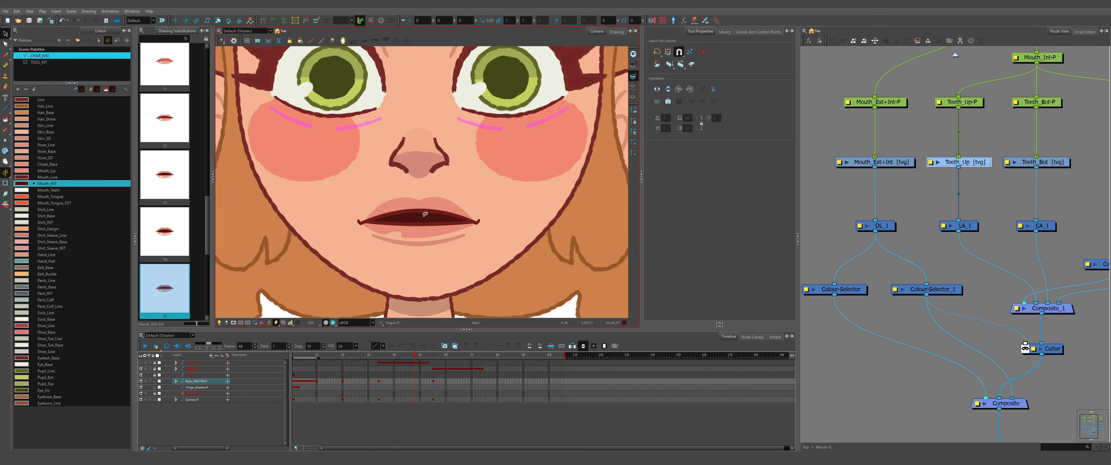
key("comma")
key("period")
key("period")
key("period")
key("period")
key("period")
key("period")
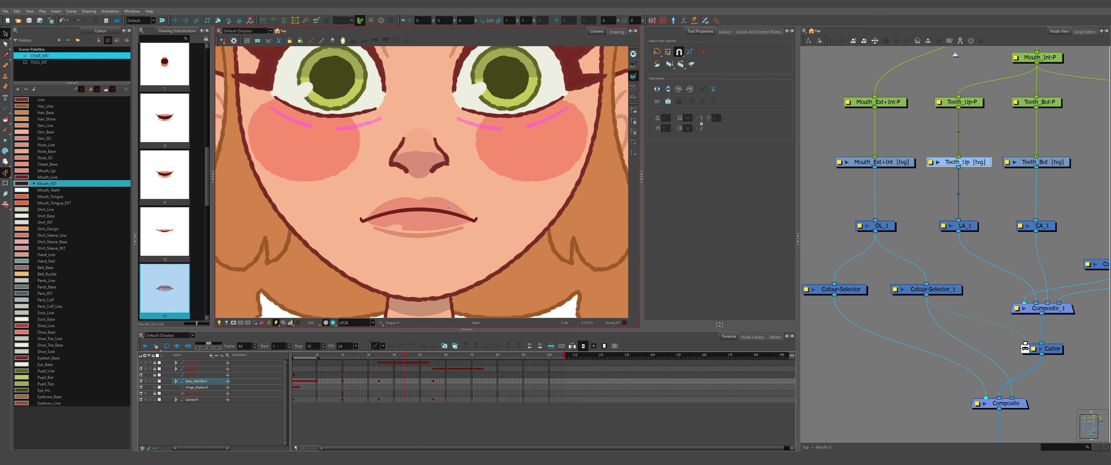
key("period")
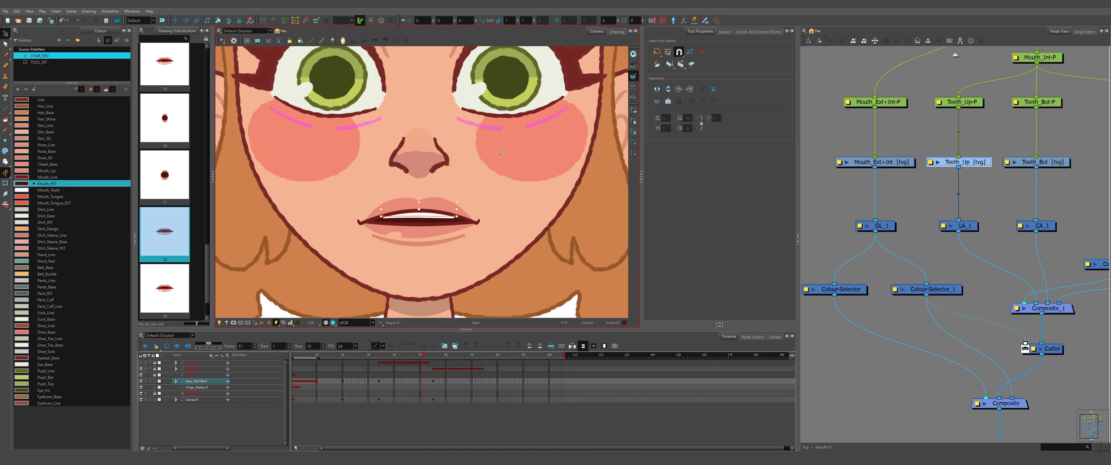
- Raise the middle of the lower teeth edge on the frowning lip bite with the Contour Editor
key("period")
scroll(454, 203, "down", 4)
scroll(445, 205, "up", 6)
key("alt+q")
left_click(633, 66)
scroll(431, 216, "up", 1)
left_click_drag(452, 242, 451, 229)
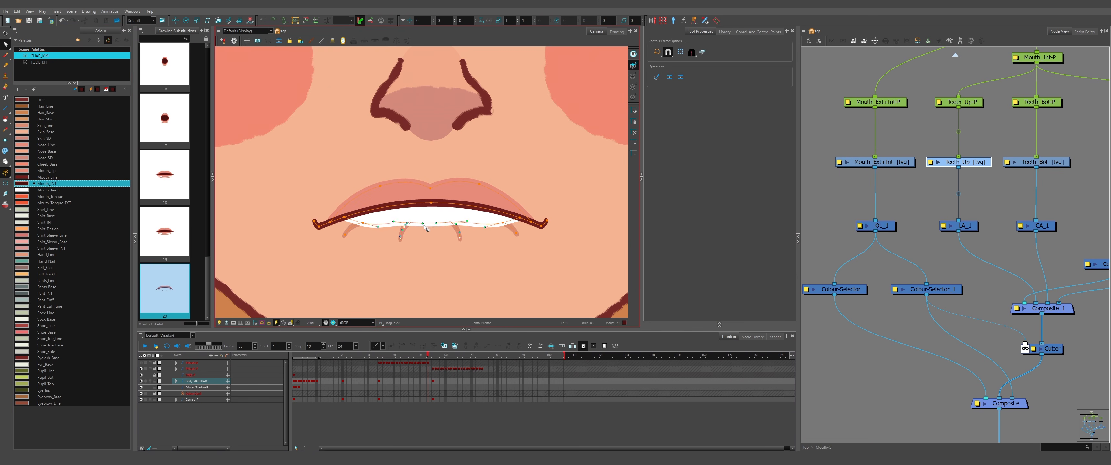
- Reposition the outer points of the lip bite's lower teeth edge and compare it with the neighbouring drawing
scroll(378, 235, "up", 5)
left_click_drag(332, 219, 330, 224)
scroll(311, 217, "down", 3)
scroll(521, 226, "up", 4)
left_click_drag(579, 212, 578, 219)
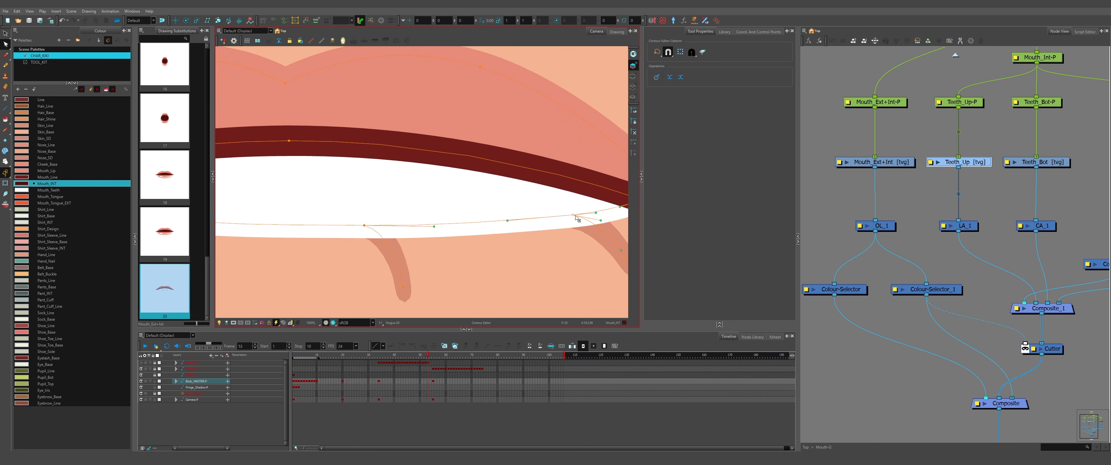
scroll(577, 218, "down", 5)
scroll(475, 229, "up", 4)
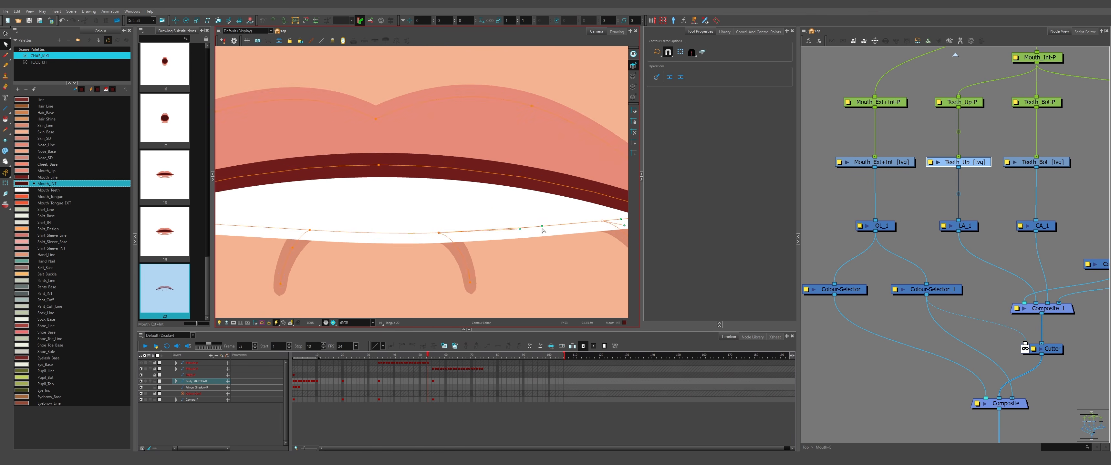
scroll(483, 228, "down", 7)
key("period")
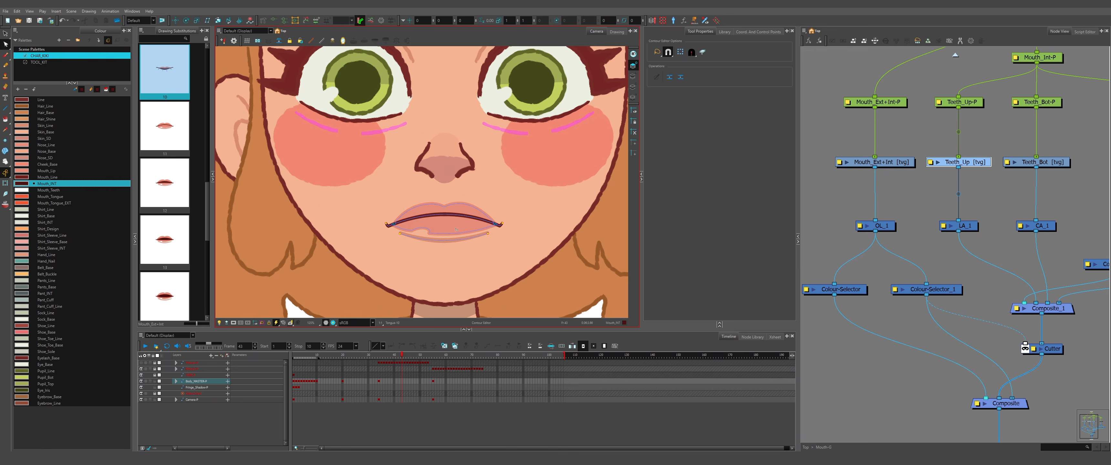
key("comma")
- Smooth the curve of the lip bite's lower teeth edge so both sides taper evenly towards the mouth line
scroll(440, 222, "up", 6)
scroll(381, 228, "up", 2)
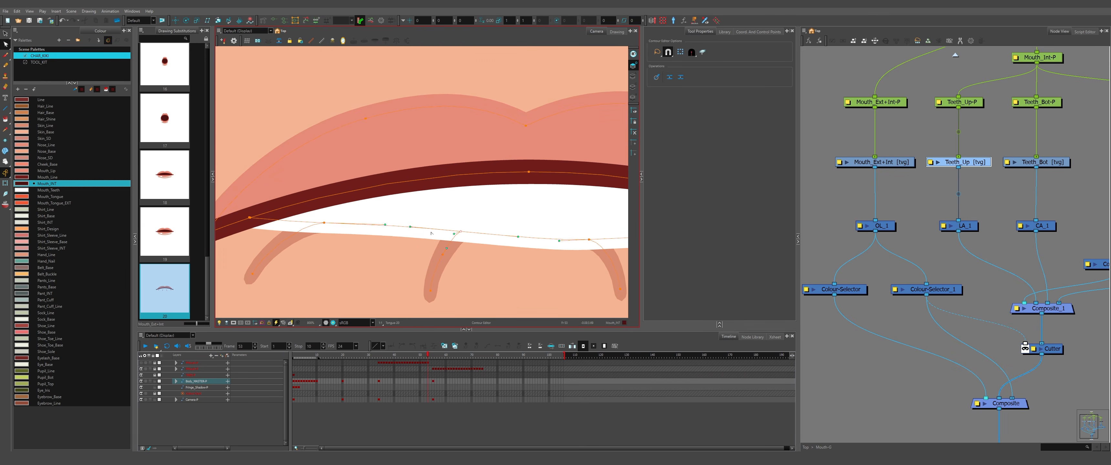
scroll(436, 235, "up", 2)
scroll(436, 243, "down", 5)
scroll(491, 246, "up", 3)
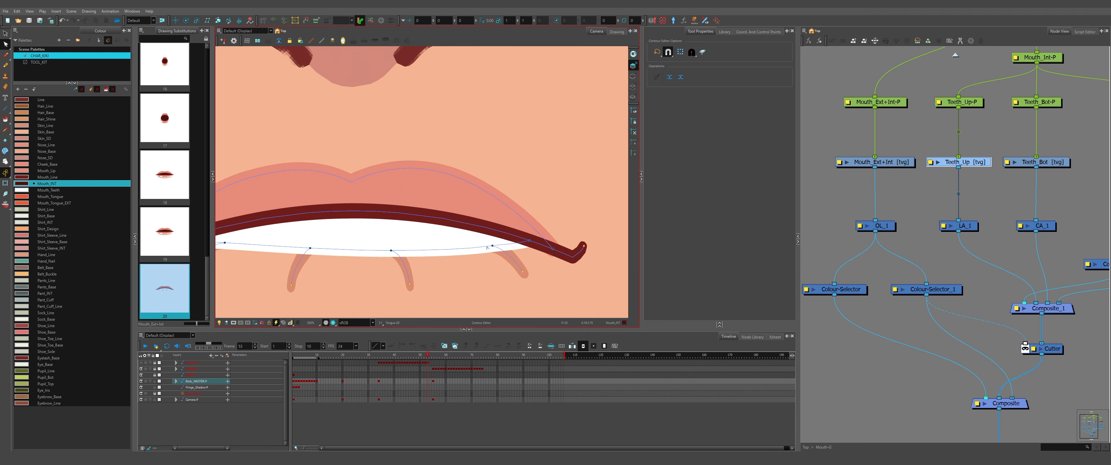
scroll(474, 242, "down", 4)
- Add the lower teeth to the open frown drawings and position them inside each mouth
key("comma")
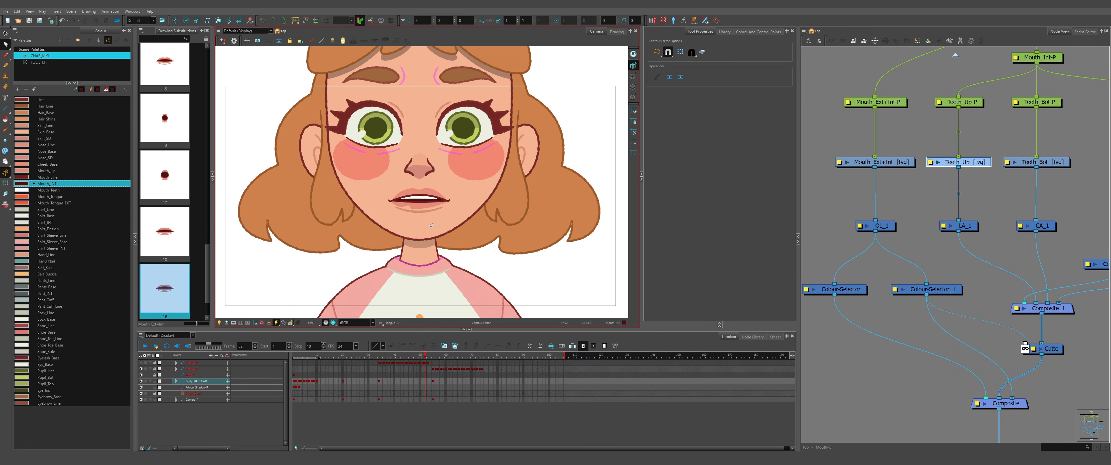
key("comma")
key("comma")
key("comma")
key("comma")
key("comma")
key("comma")
scroll(406, 203, "up", 4)
key("alt+s")
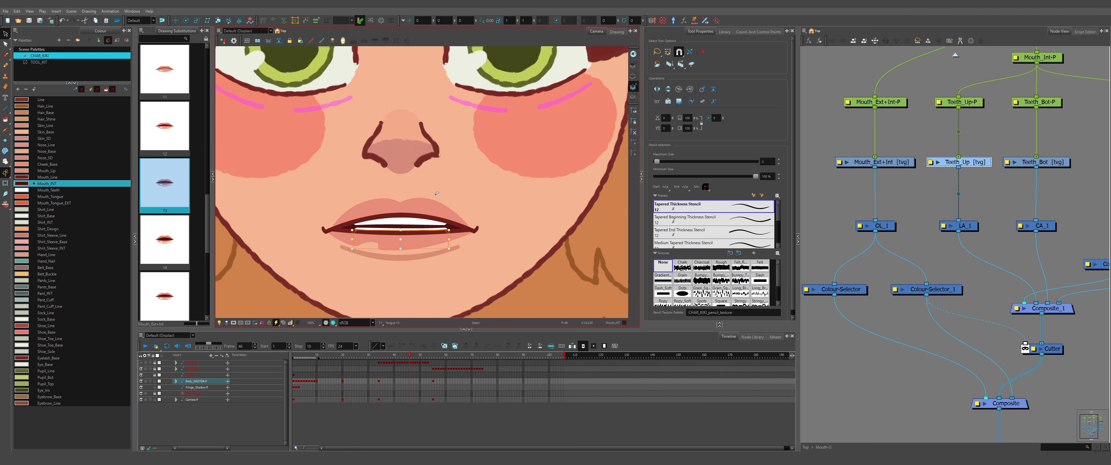
scroll(437, 194, "down", 2)
key("period")
key("period")
key("period")
key("period")
key("period")
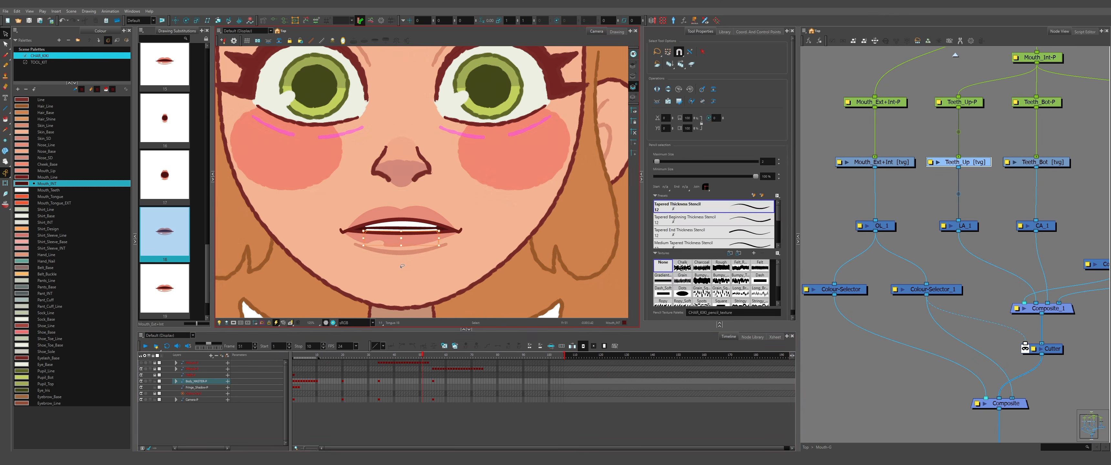
key("period")
key("period")
- Refine the contour points at the mouth corner of the closed frown
scroll(402, 242, "up", 2)
scroll(402, 216, "down", 6)
scroll(414, 203, "up", 5)
key("period")
key("period")
key("period")
key("period")
key("period")
key("period")
key("period")
key("period")
key("period")
key("period")
scroll(500, 212, "up", 3)
key("alt+q")
left_click(494, 207)
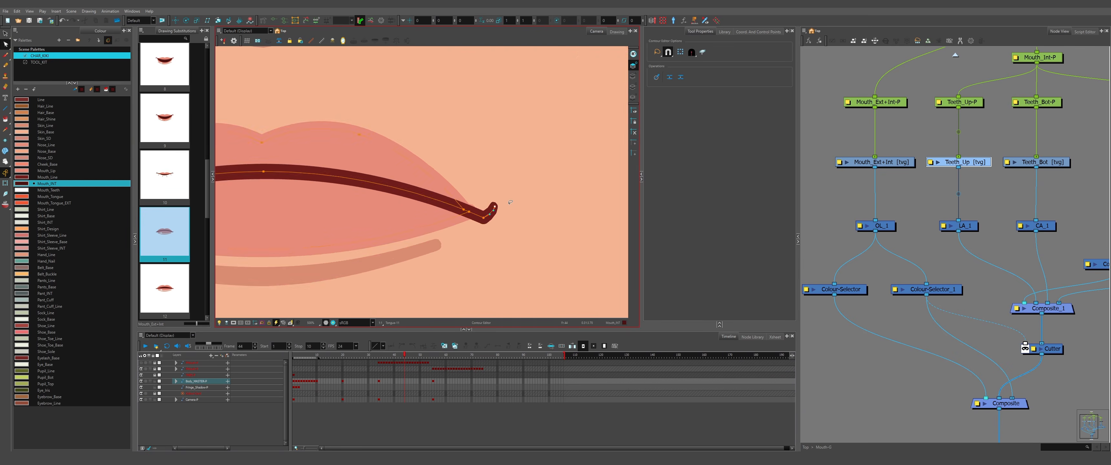
- Refine the contour points at the mouth corner of the slightly open frown so its hook matches the closed frown
scroll(510, 202, "down", 5)
scroll(487, 259, "down", 5)
scroll(487, 259, "up", 5)
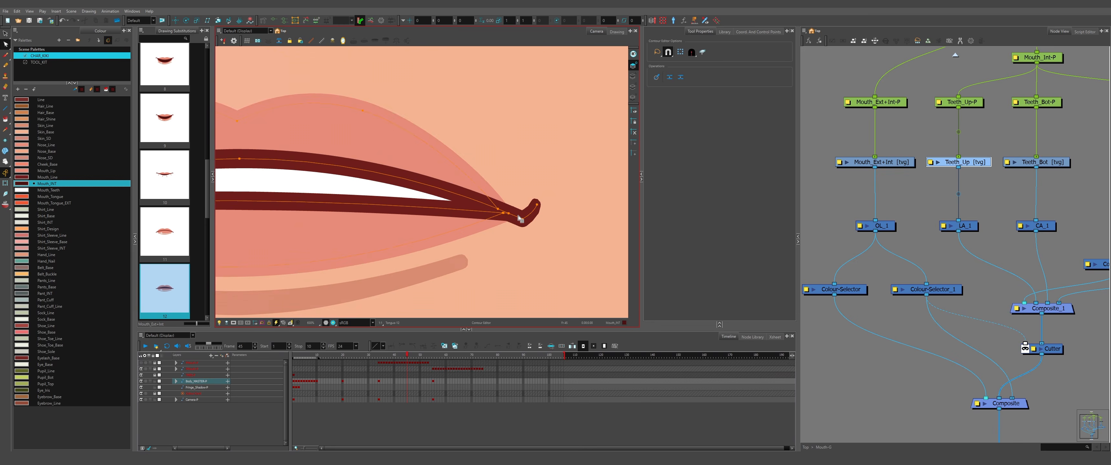
scroll(431, 246, "down", 6)
scroll(431, 246, "up", 2)
key("period")
key("period")
key("period")
scroll(350, 244, "up", 5)
left_click(385, 234)
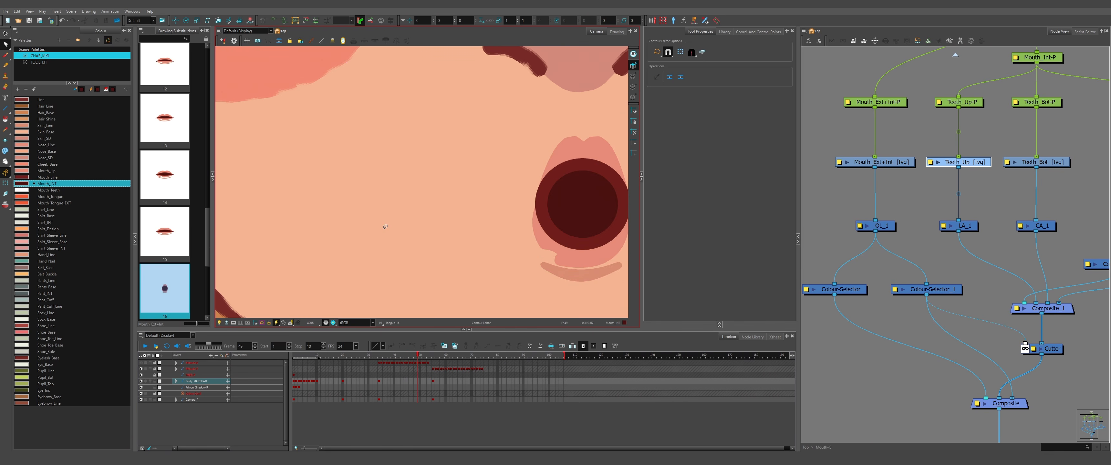
- Refine the contour points at the opposite mouth corner of the closed frown and compare it with the following drawings
scroll(390, 242, "up", 5)
key("comma")
key("comma")
key("comma")
key("comma")
key("comma")
key("comma")
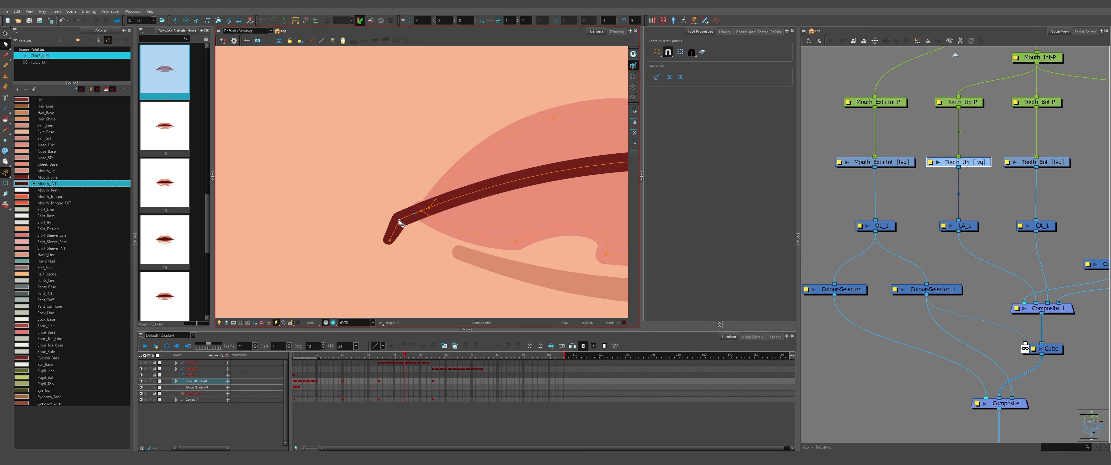
key("period")
key("period")
key("period")
key("period")
scroll(376, 230, "down", 8)
- Refine the mouth corner contour points of the wider open frown drawing
key("comma")
key("comma")
key("comma")
key("comma")
key("comma")
key("comma")
key("comma")
key("comma")
key("comma")
key("comma")
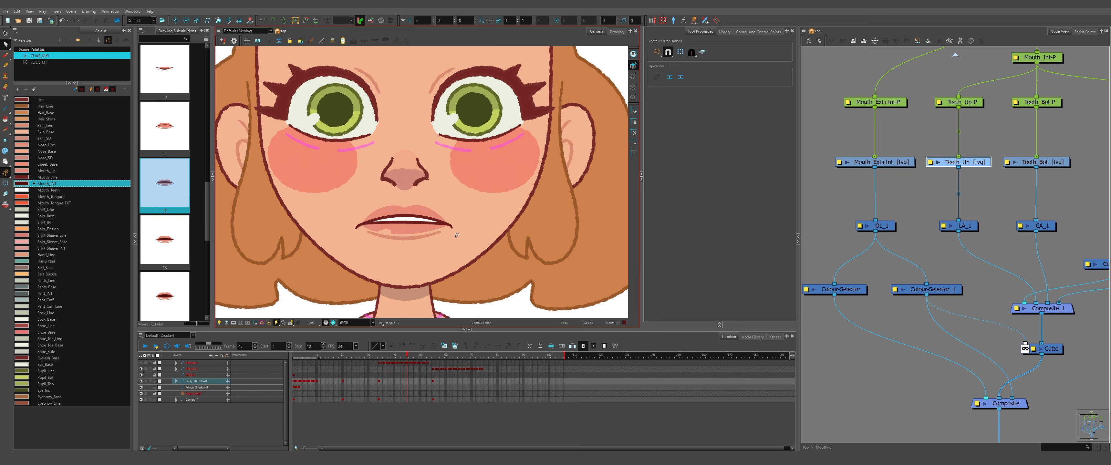
key("period")
key("period")
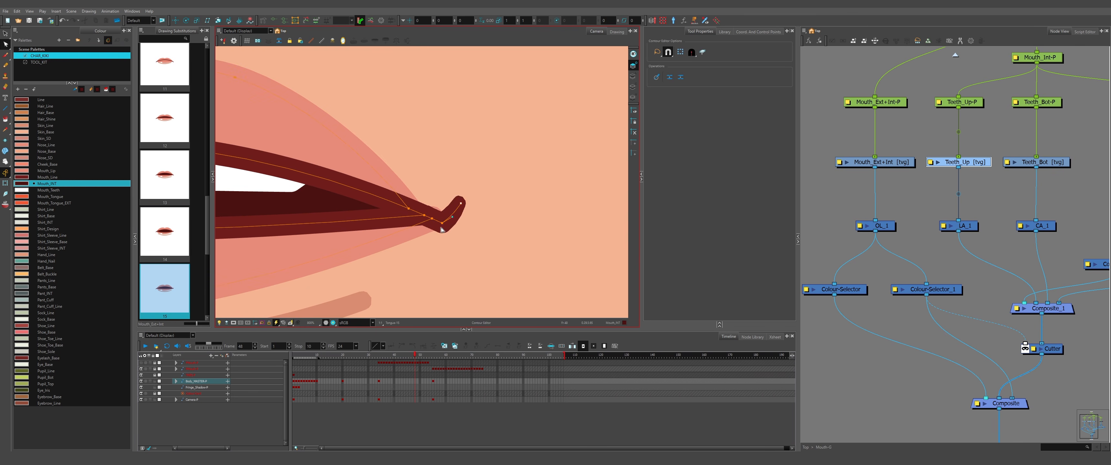
scroll(442, 230, "down", 5)
- Flip through the frown, round mouth and lip bite drawings to compare their mouth corners
key("period")
key("period")
key("period")
key("period")
scroll(449, 226, "up", 5)
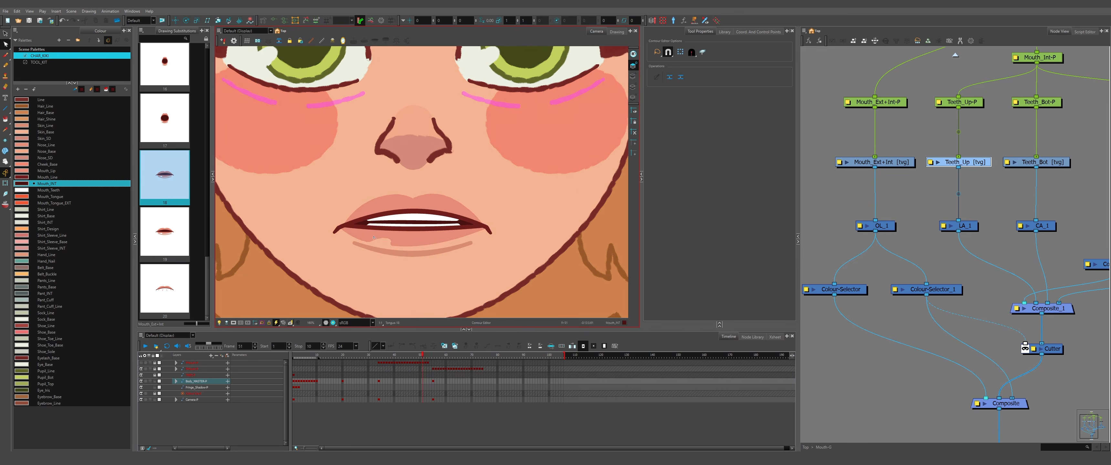
key("comma")
key("comma")
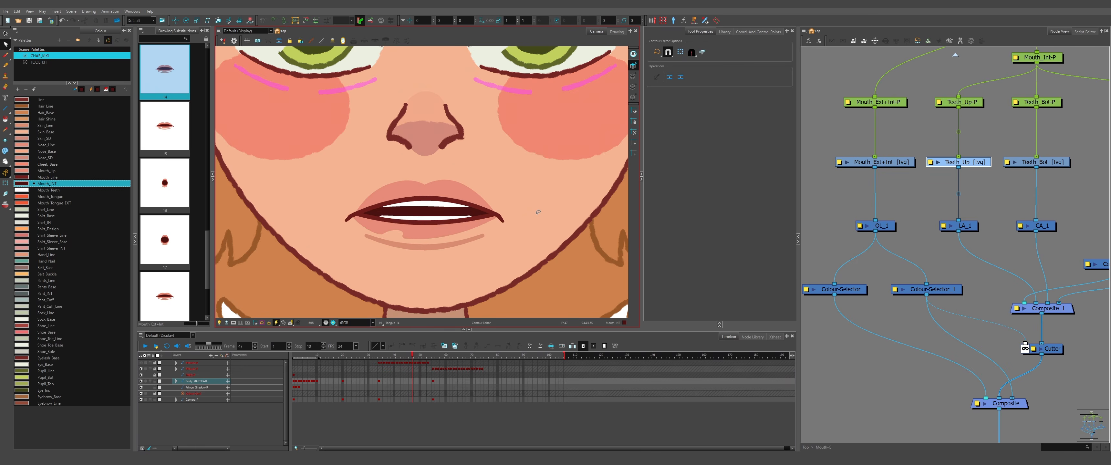
scroll(507, 237, "down", 3)
key("period")
key("period")
key("period")
key("period")
key("period")
key("period")
scroll(489, 258, "up", 3)
key("period")
key("period")
key("period")
key("comma")
key("comma")
key("comma")
key("comma")
scroll(459, 190, "up", 3)
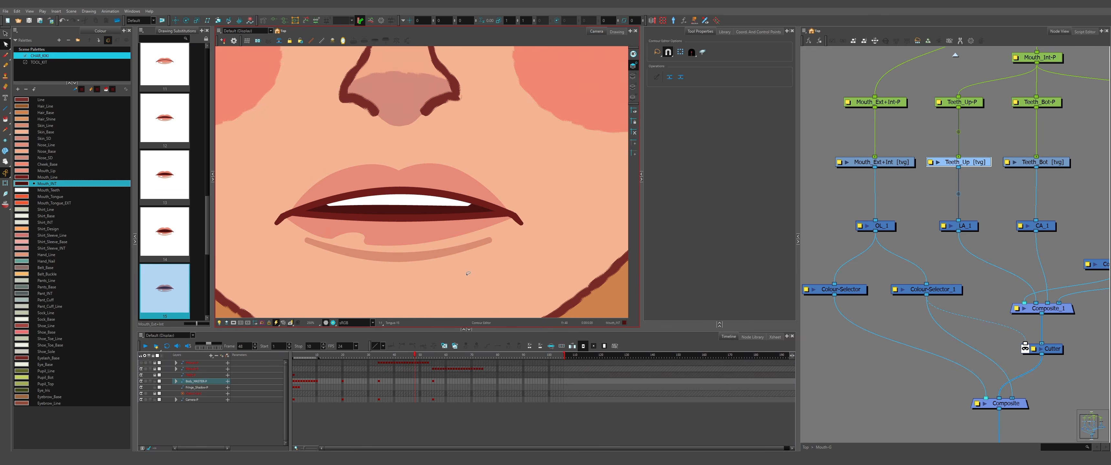
- Copy the tongue shape from an earlier open mouth drawing for reuse
key("alt+s")
left_click(411, 188)
key("ctrl+c")
key("Escape")
scroll(411, 187, "down", 3)
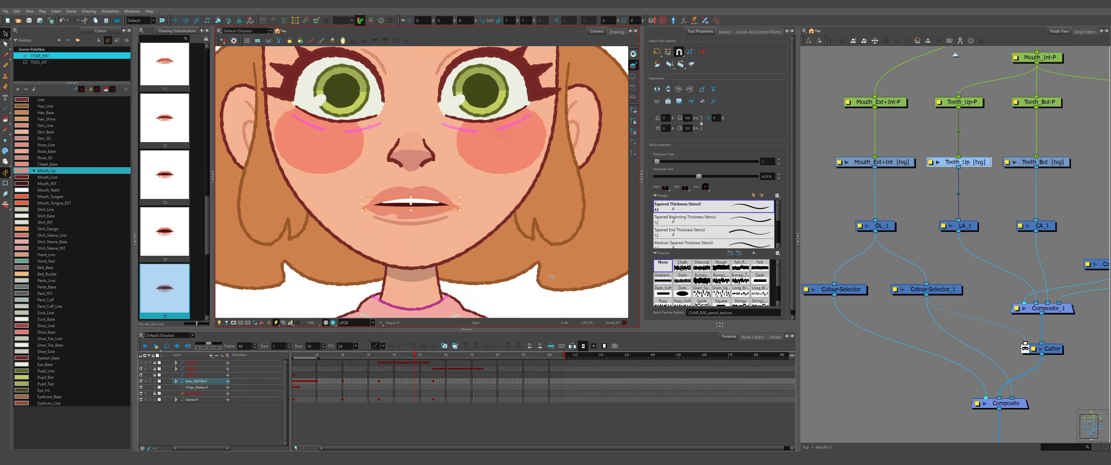
key("comma")
key("comma")
key("comma")
scroll(433, 222, "up", 3)
key("comma")
key("comma")
key("comma")
key("comma")
key("comma")
key("comma")
key("comma")
key("comma")
left_click(425, 222)
key("ctrl+c")
- Paste the tongue into the open round mouth and position it along the bottom of the mouth interior
key("period")
key("period")
key("period")
key("period")
key("period")
key("period")
key("period")
key("period")
key("period")
key("period")
key("period")
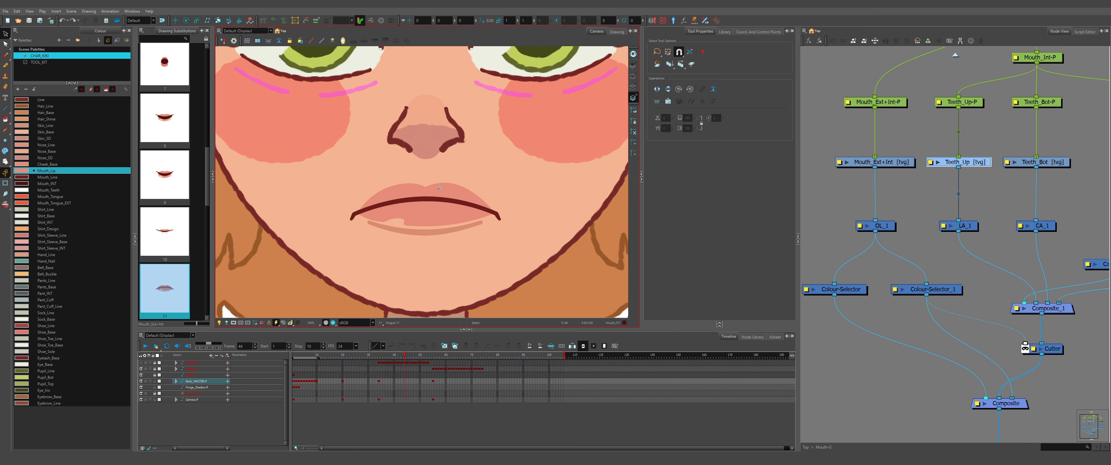
key("ctrl+v")
key("comma")
key("ctrl+v")
key("comma")
key("comma")
key("comma")
key("comma")
key("comma")
key("comma")
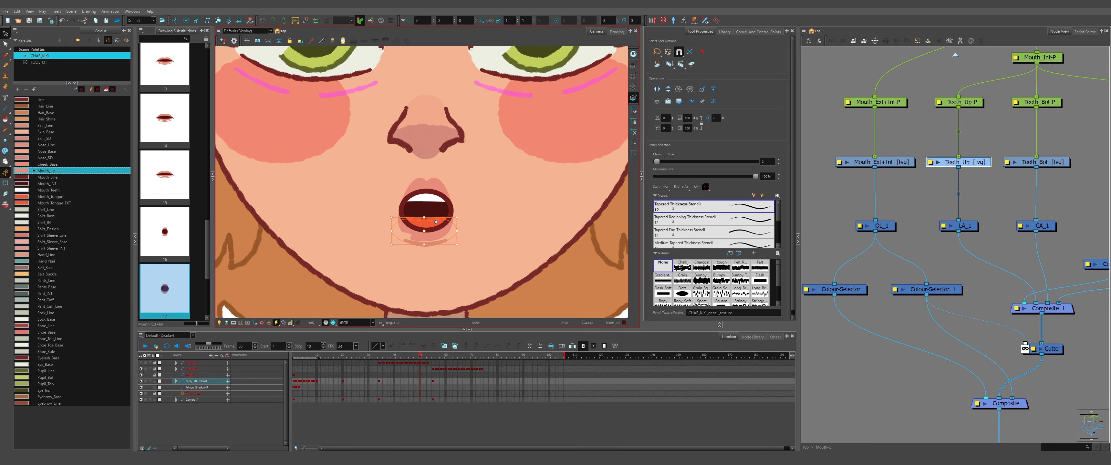
- Add the tongue to the slightly open mouth with both rows of teeth, centred between them
key("period")
key("period")
key("period")
key("period")
key("period")
key("period")
key("period")
key("period")
key("period")
key("period")
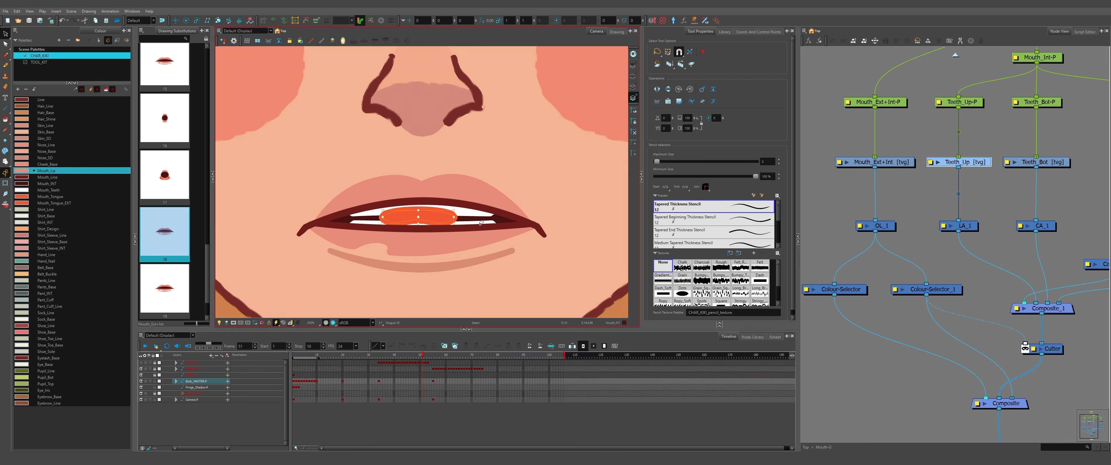
key("shift+m")
key("j")
- Place the tongue in the centre of the neighbouring open mouth drawing with the tongue against the upper teeth
key("period")
key("period")
key("period")
key("period")
key("period")
key("period")
key("period")
key("period")
key("period")
key("period")
key("alt+b")
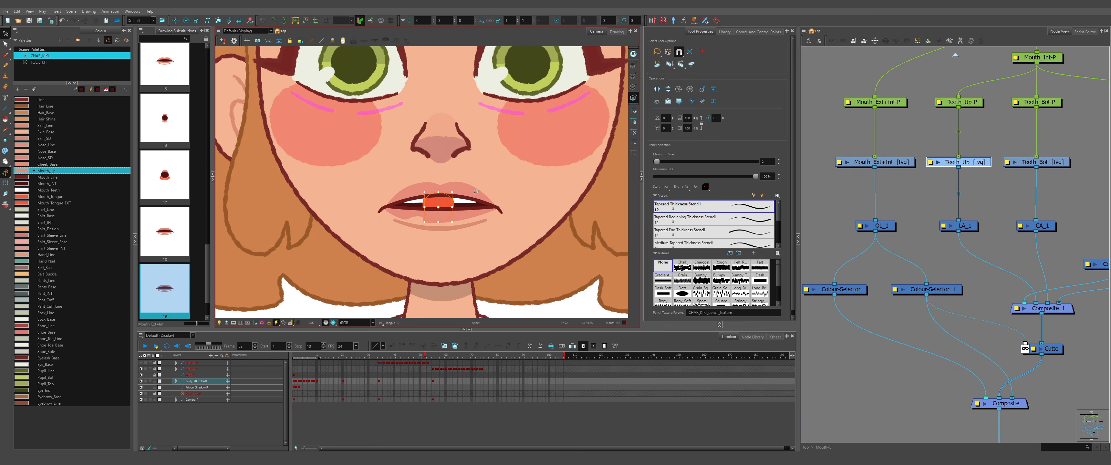
- Compare the frown drawings with the new tongue drawings to check the teeth and tongue placement
key("alt+s")
key("comma")
key("comma")
key("comma")
scroll(438, 233, "down", 4)
scroll(437, 228, "up", 3)
scroll(438, 228, "down", 5)
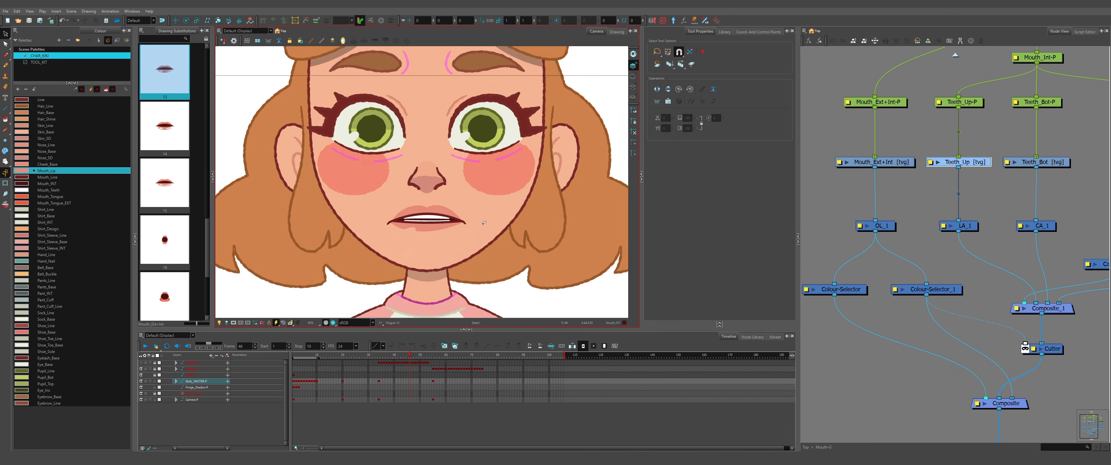
scroll(435, 215, "up", 3)
left_click(435, 191)
key("comma")
key("comma")
key("comma")
key("comma")
key("comma")
key("comma")
key("comma")
key("comma")
key("comma")
key("comma")
key("comma")
left_click(435, 208)
key("period")
key("period")
key("period")
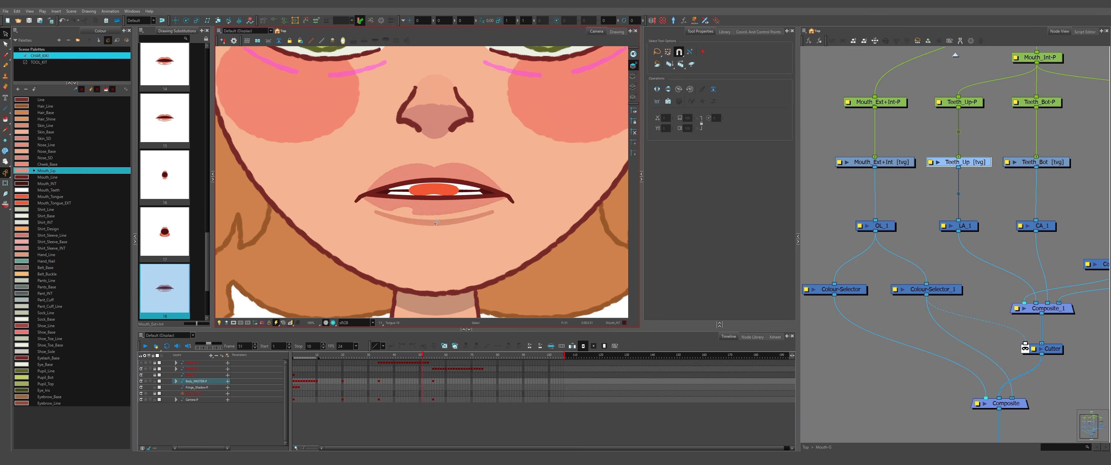
- Review the whole set of mouth drawings on the full character, including the tongue mouth and the small round mouth
scroll(436, 224, "down", 4)
key("period")
key("period")
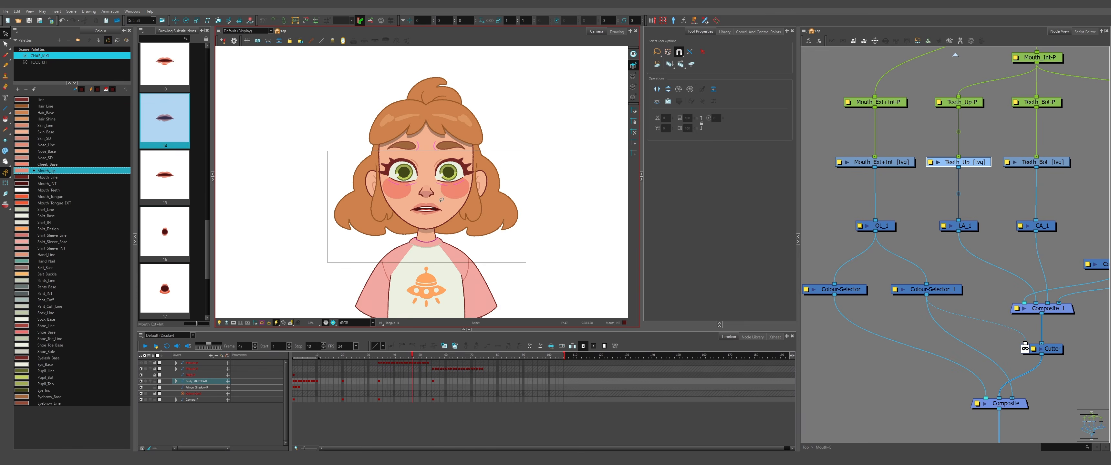
key("period")
key("period")
key("period")
key("period")
key("period")
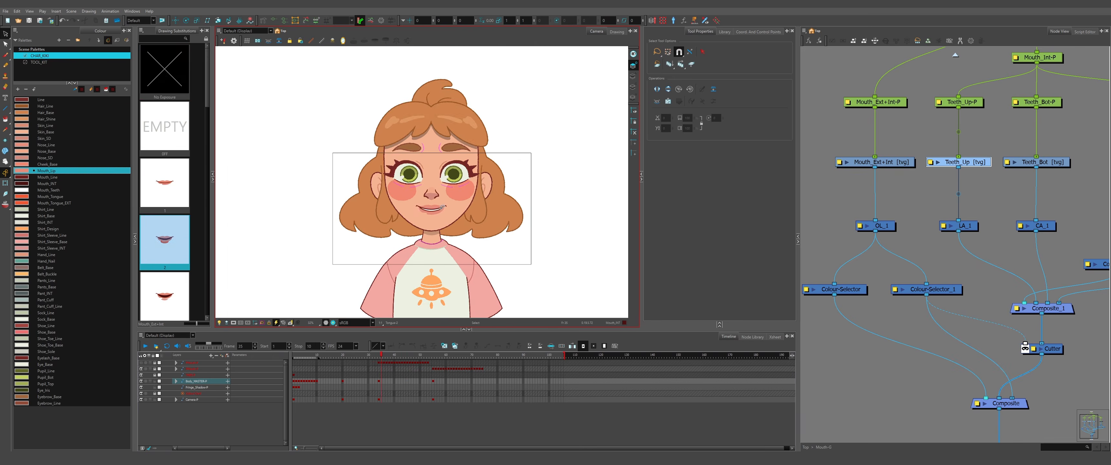
scroll(458, 203, "up", 4)
key("alt+q")
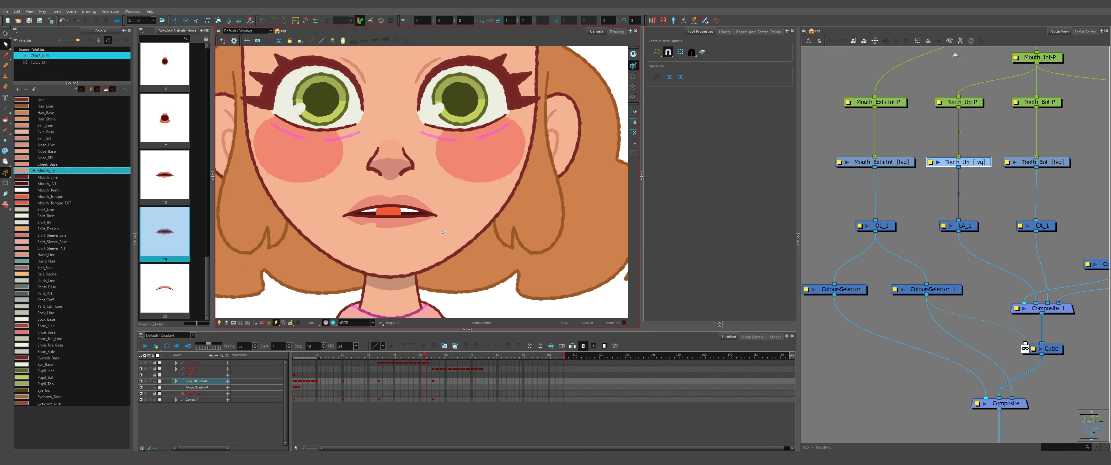
scroll(464, 220, "down", 2)
key("comma")
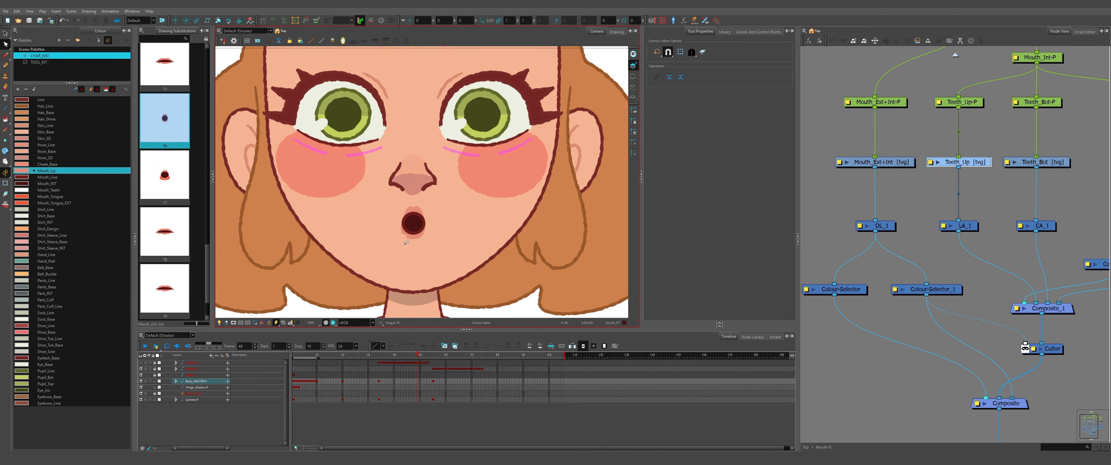
- Compare the open smile with teeth and tongue up close with the neighbouring smile drawings
scroll(408, 207, "up", 6)
key("period")
key("period")
key("period")
scroll(431, 233, "up", 2)
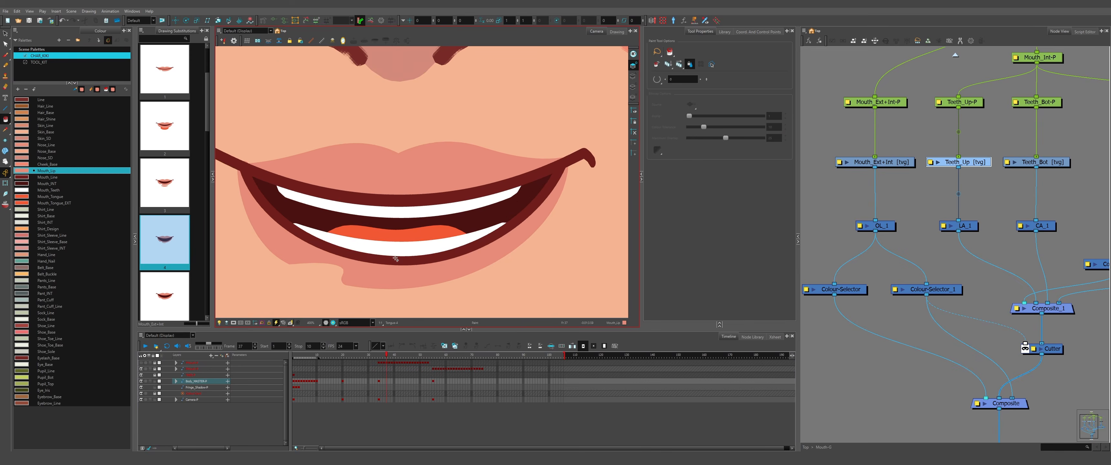
key("comma")
key("comma")
scroll(363, 172, "down", 2)
key("alt+s")
left_click(338, 190)
scroll(338, 190, "down", 6)
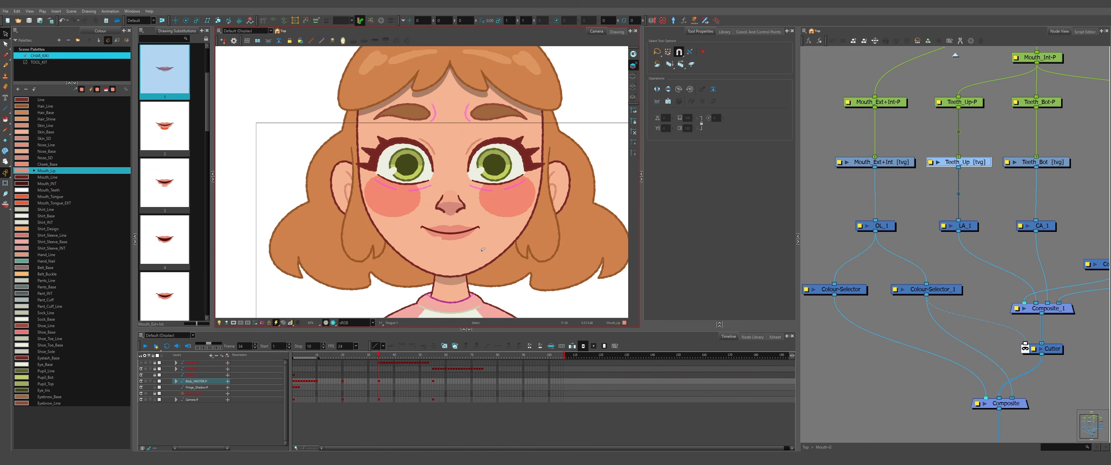
- Go through the mouth drawings from the smiles to the frowns and examine the frowns' mouth line and teeth up close
key("period")
key("period")
key("period")
key("period")
scroll(443, 231, "up", 3)
scroll(443, 232, "up", 3)
key("period")
key("period")
key("period")
key("period")
key("period")
key("period")
key("alt+i")
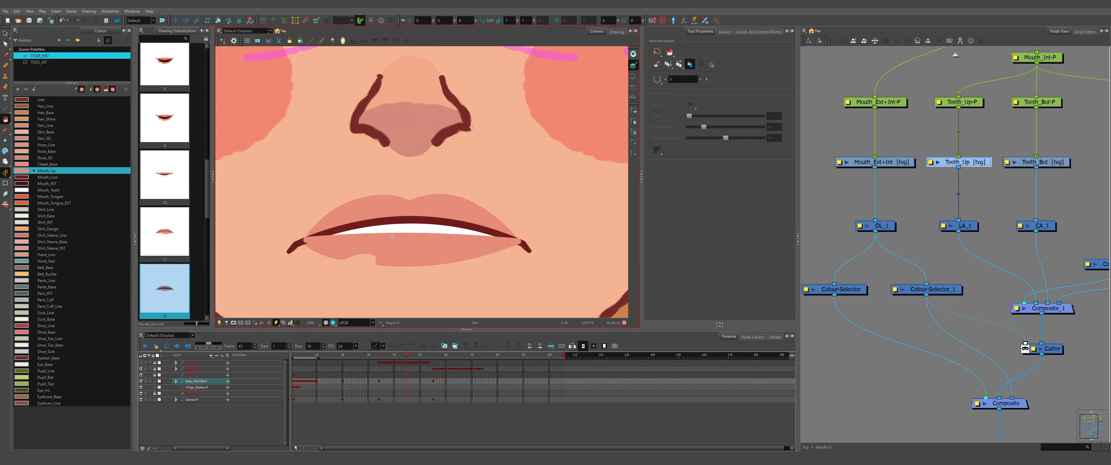
key("comma")
key("comma")
key("comma")
key("comma")
key("alt+s")
left_click(402, 221)
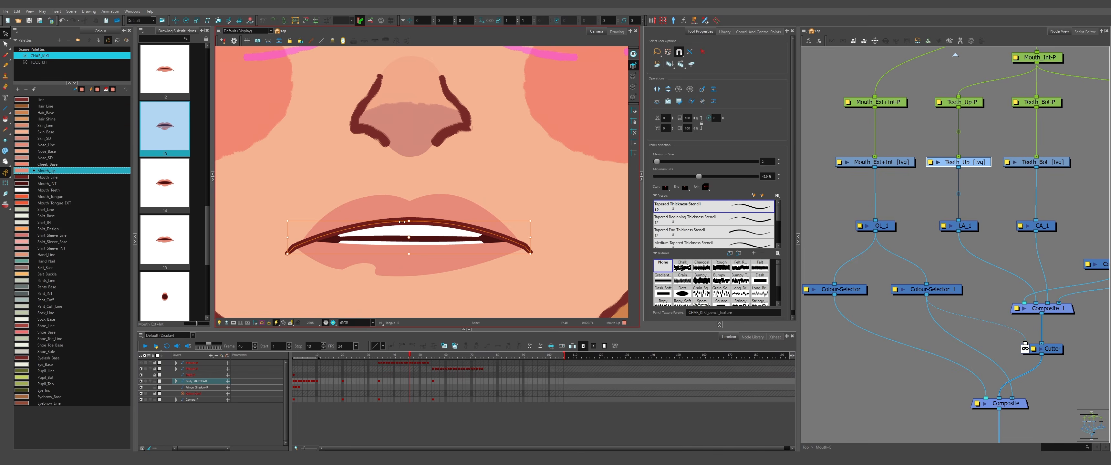
- Compare the slightly open frown with both rows of teeth with its neighbouring mouth drawings on the face
key("comma")
key("comma")
key("comma")
key("comma")
key("period")
key("period")
key("period")
key("period")
scroll(402, 221, "down", 5)
scroll(402, 224, "up", 3)
key("period")
key("period")
key("period")
scroll(414, 237, "down", 4)
key("comma")
key("comma")
scroll(444, 237, "up", 2)
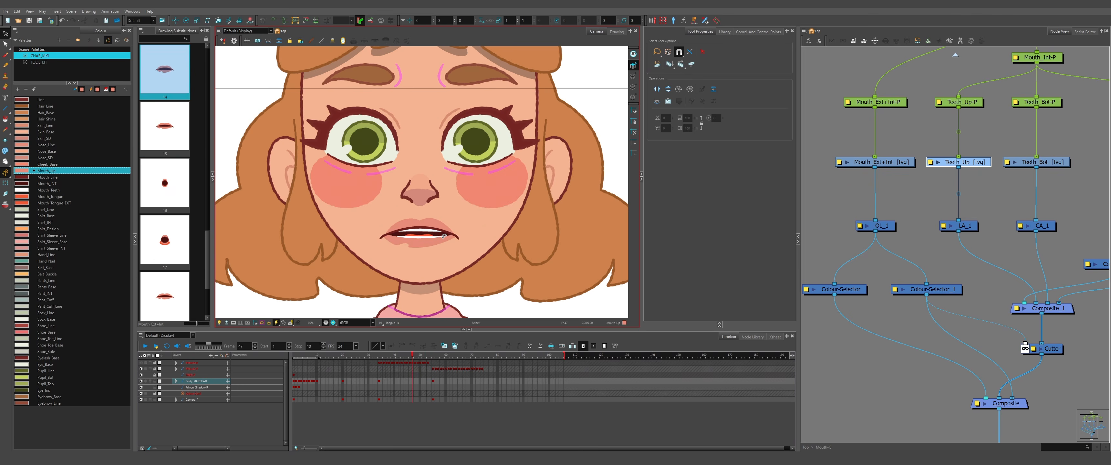
key("comma")
key("comma")
key("period")
key("period")
scroll(436, 233, "down", 3)
scroll(418, 215, "up", 5)
key("alt+b")
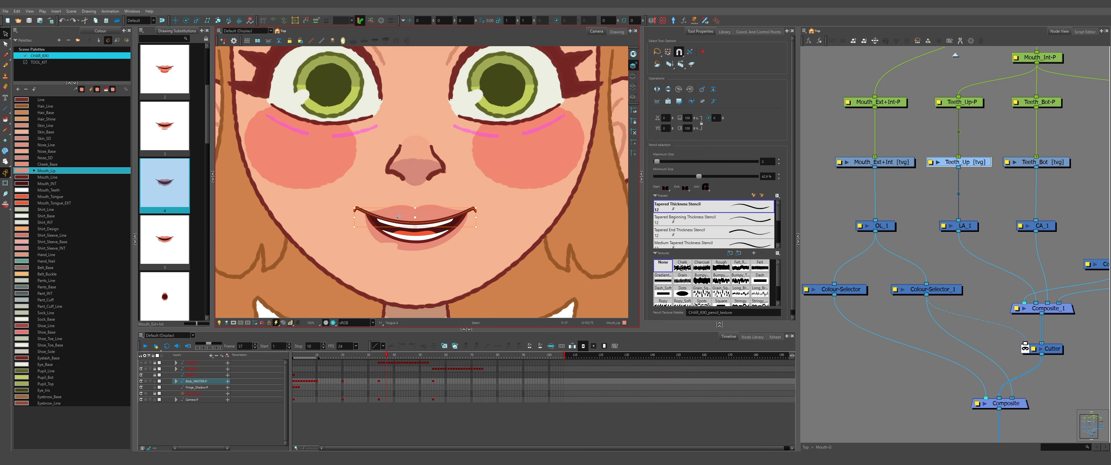
- Inspect the closed frown and the open mouth with the tongue raised, close up and on the whole face
key("alt+s")
scroll(405, 226, "down", 5)
key("period")
key("period")
key("period")
key("period")
key("period")
key("period")
key("period")
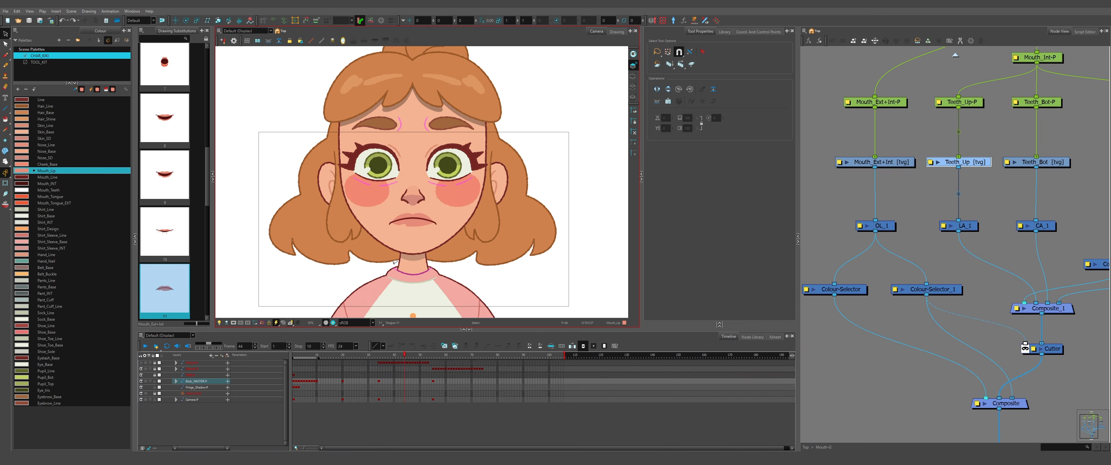
scroll(420, 219, "up", 4)
key("comma")
key("comma")
key("comma")
key("period")
scroll(388, 220, "up", 2)
left_click(446, 221)
scroll(442, 213, "down", 4)
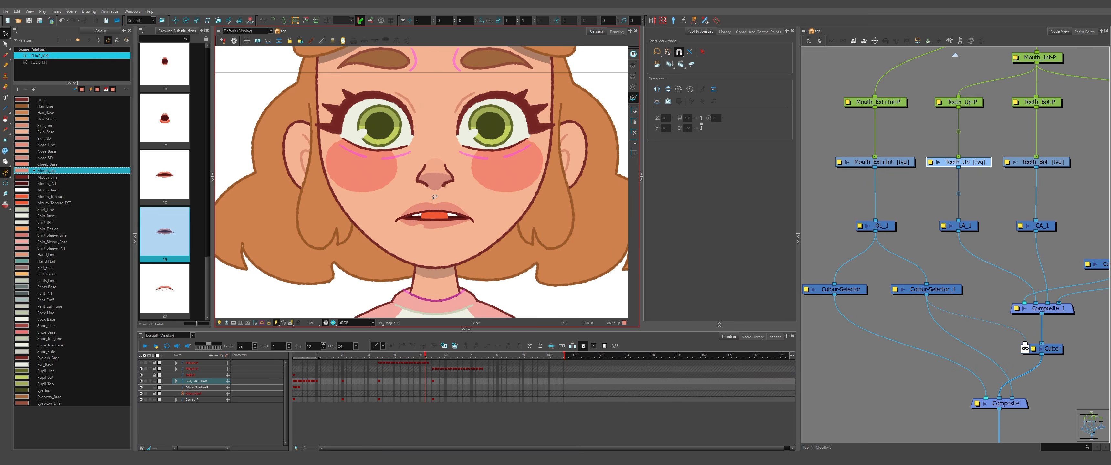
scroll(440, 212, "up", 3)
left_click(448, 227)
scroll(440, 203, "down", 8)
- Go through the remaining front-view mouth drawings up to the first side-view head
key("period")
key("period")
key("period")
key("period")
key("period")
key("period")
key("period")
key("period")
key("period")
key("period")
key("period")
scroll(418, 186, "up", 4)
key("period")
key("period")
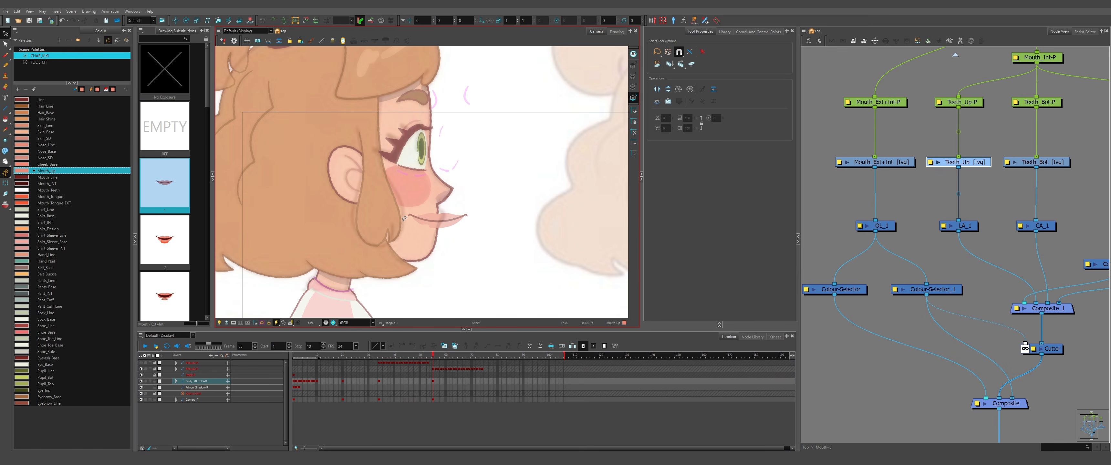
- Review the front-view mouth drawings in sequence on the zoomed-out character
key("comma")
key("comma")
key("comma")
key("comma")
key("comma")
key("comma")
key("comma")
key("comma")
key("comma")
key("comma")
scroll(404, 219, "down", 3)
key("period")
key("period")
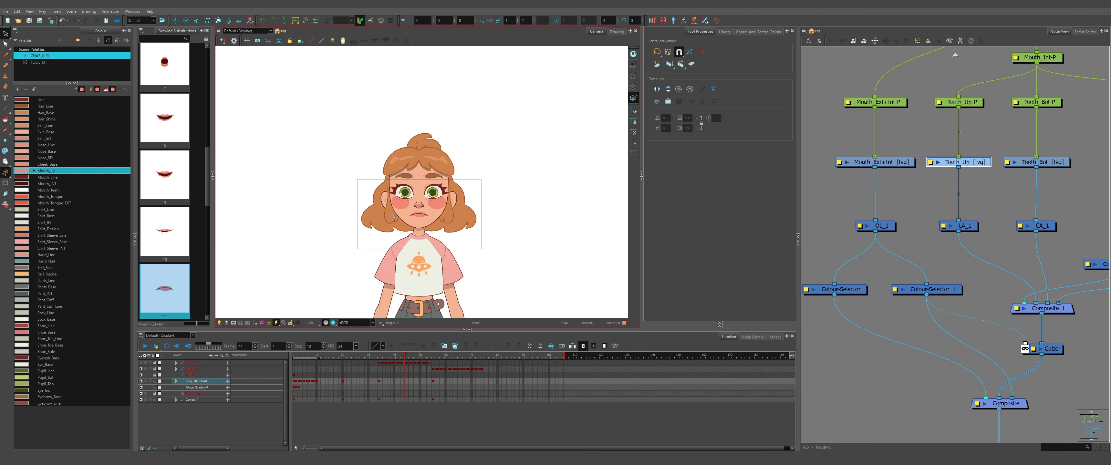
key("period")
key("period")
key("comma")
key("comma")
key("comma")
key("comma")
key("comma")
key("comma")
key("comma")
key("comma")
key("comma")
key("comma")
key("comma")
key("comma")
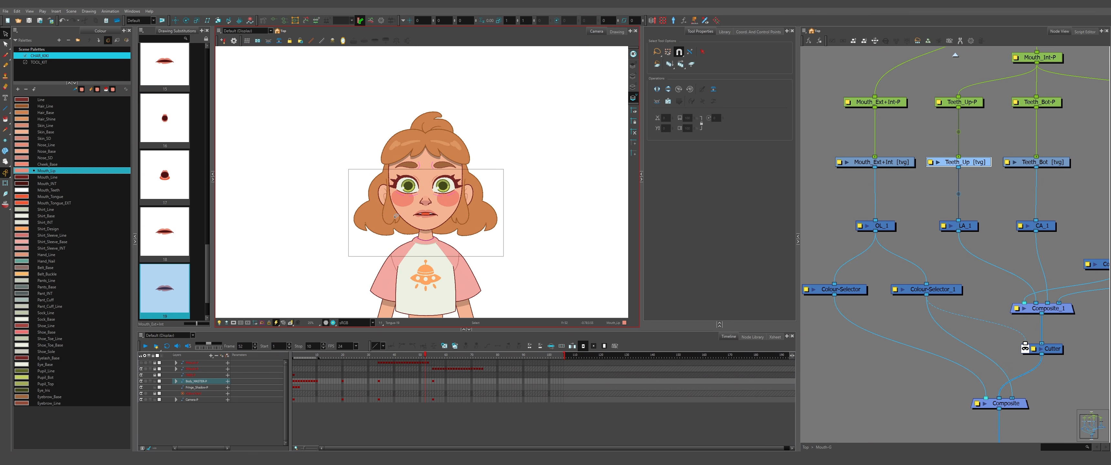
key("comma")
key("comma")
key("comma")
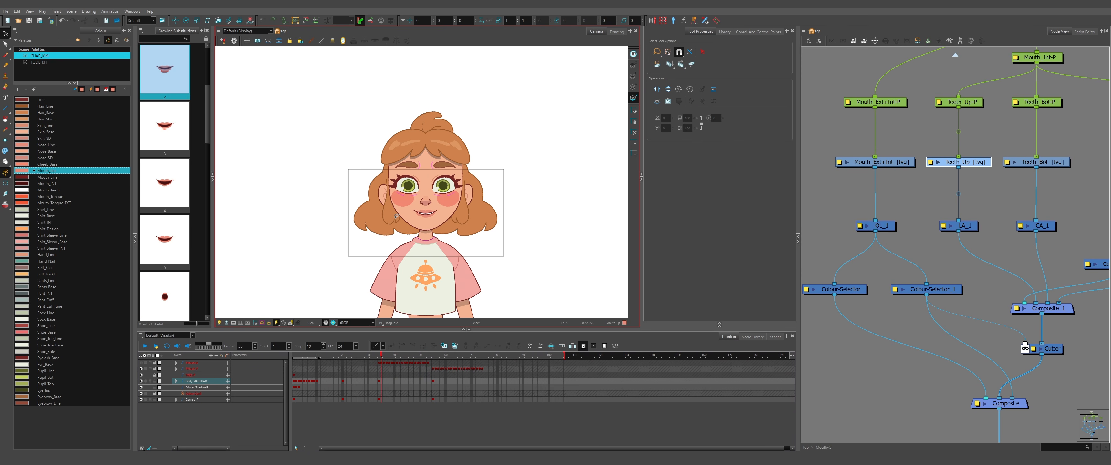
- Move on to the side-view head and examine the chart of profile mouth sketches for each speech sound
key("ctrl+d")
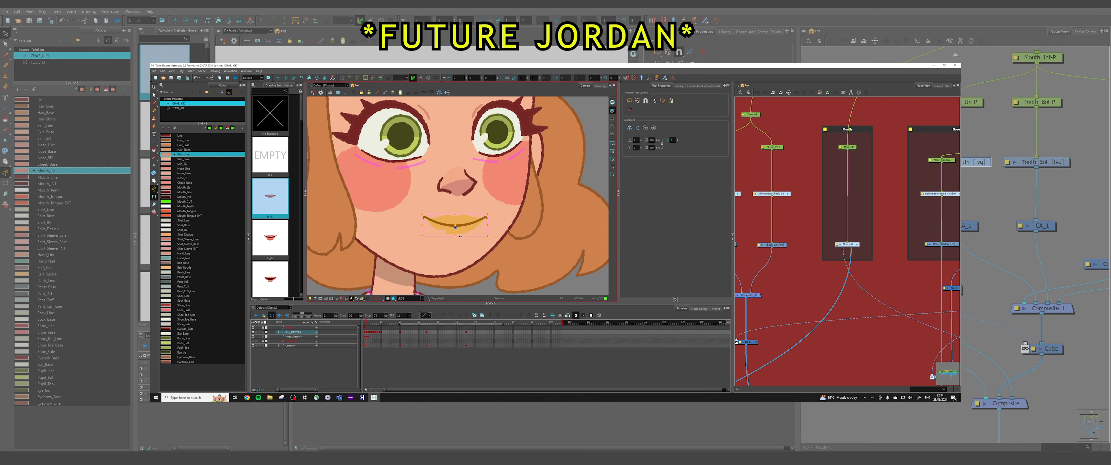
key("period")
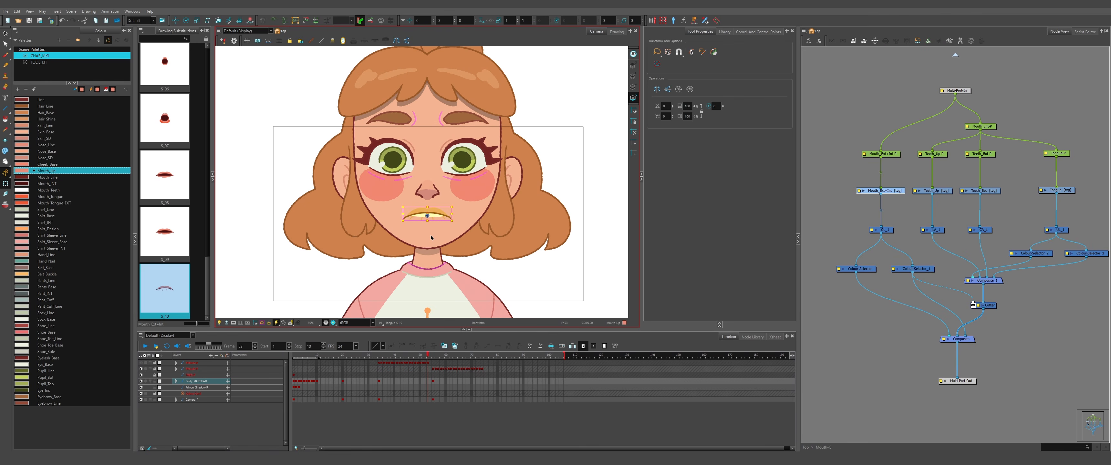
key("period")
key("period")
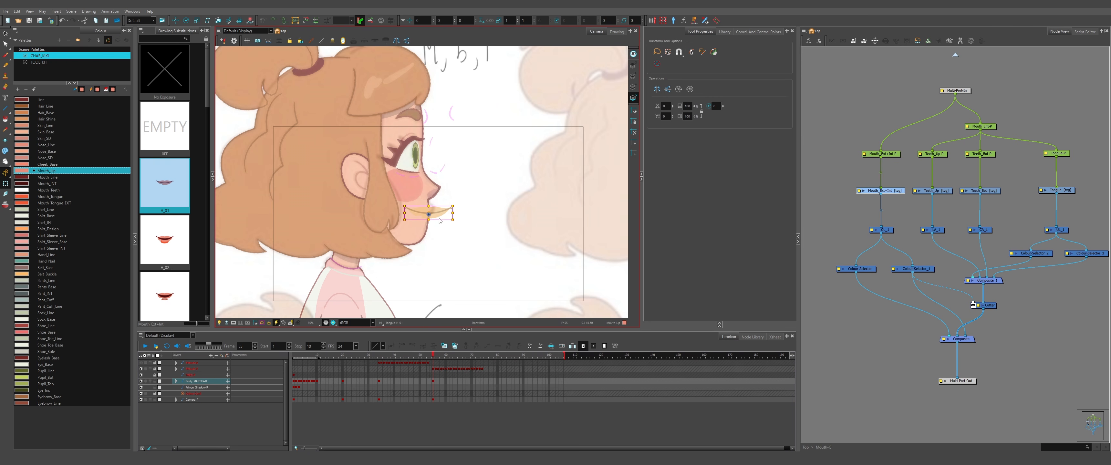
scroll(439, 219, "down", 5)
scroll(433, 212, "up", 8)
scroll(432, 213, "down", 6)
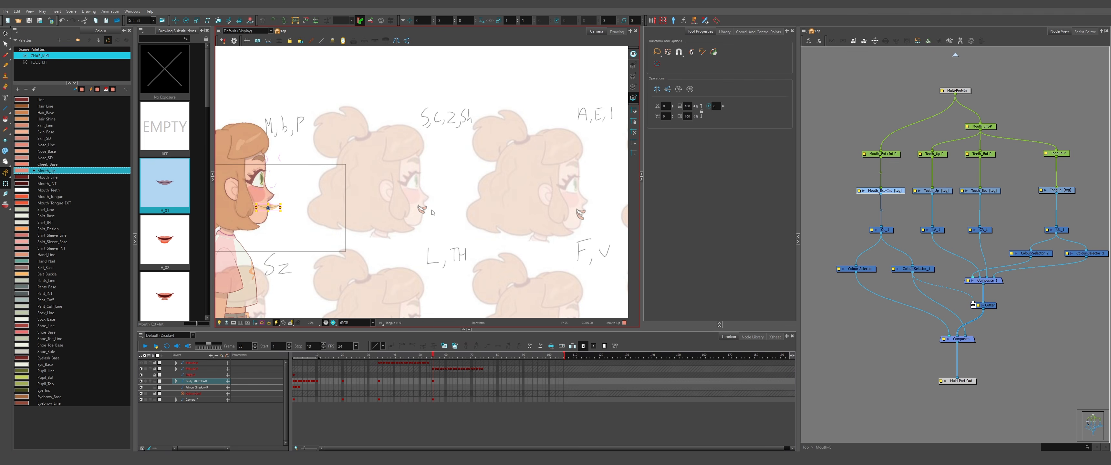
scroll(432, 212, "down", 1)
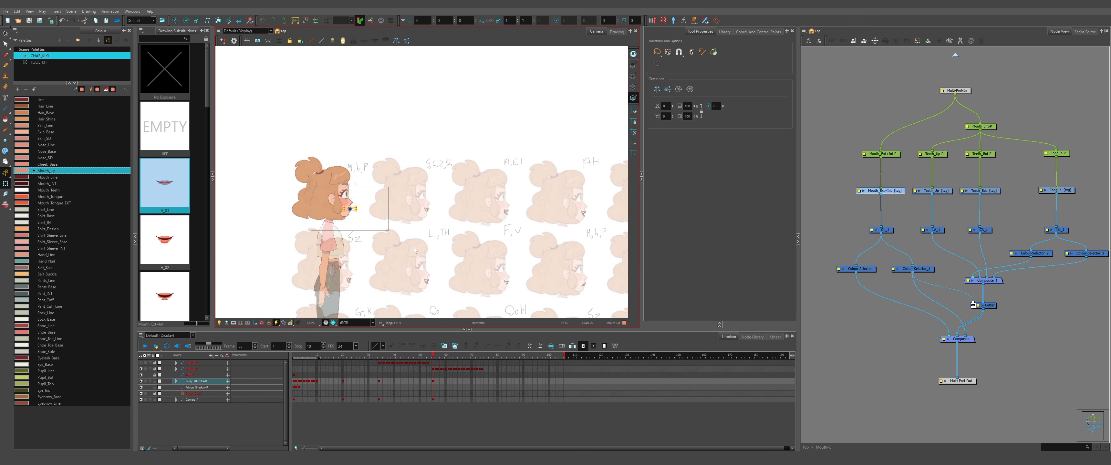
scroll(414, 251, "up", 3)
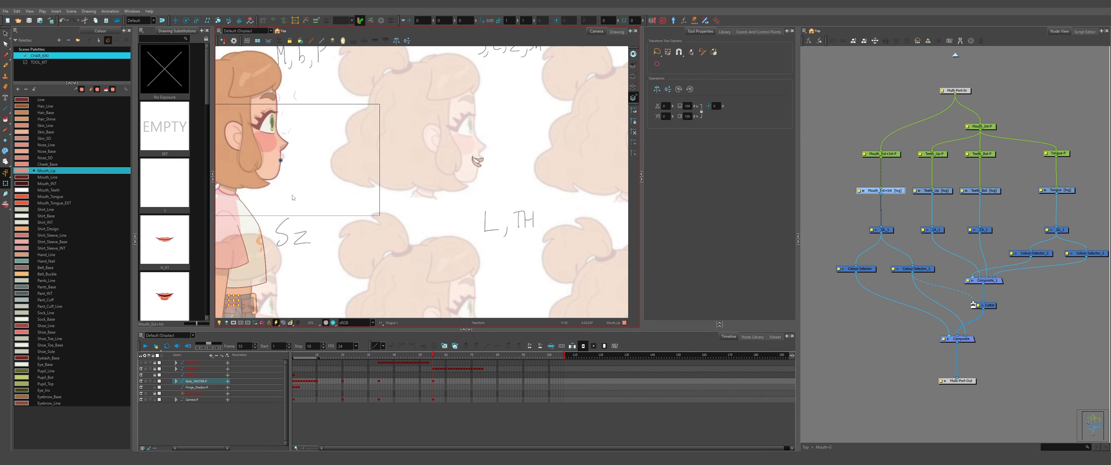
scroll(293, 198, "down", 3)
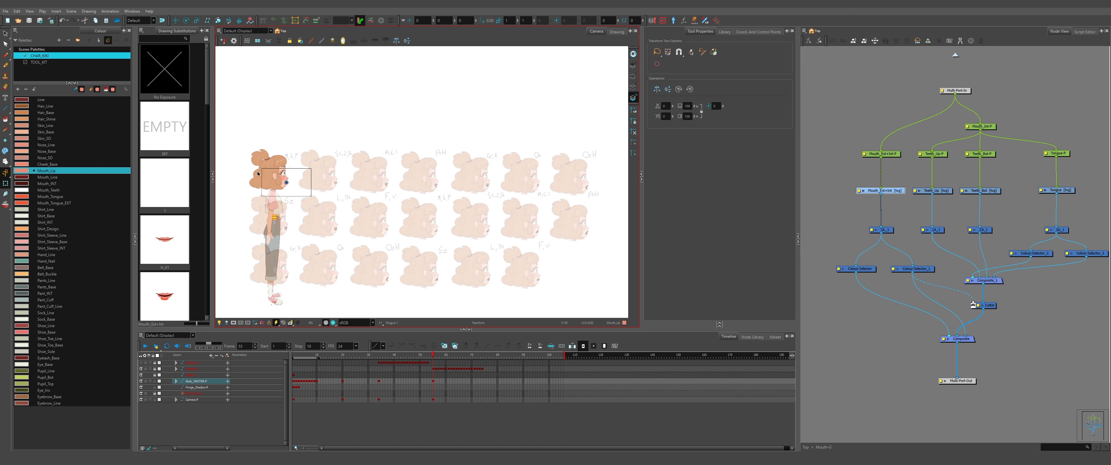
- Trace the upper lip of the open profile mouth over the sketch on the next side-view frame
scroll(282, 180, "up", 5)
key("period")
scroll(398, 207, "down", 1)
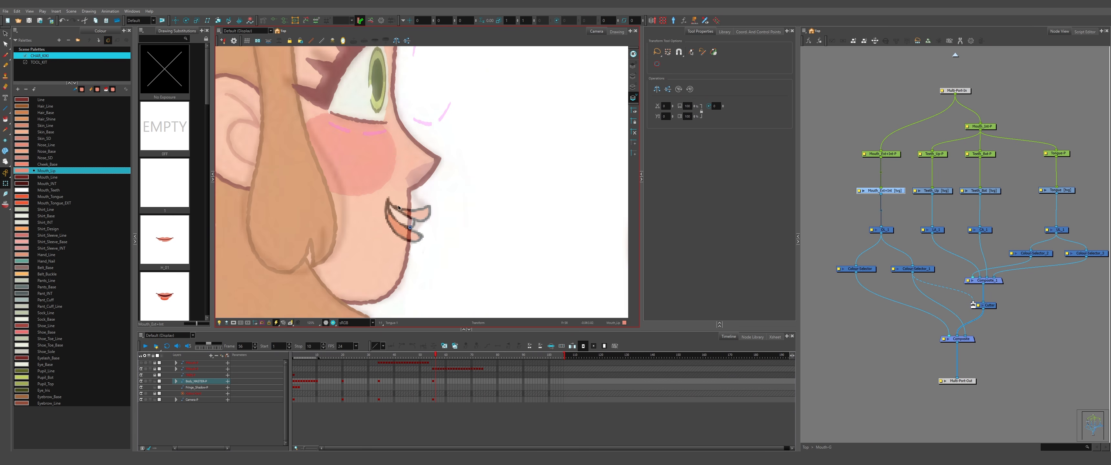
scroll(398, 207, "up", 2)
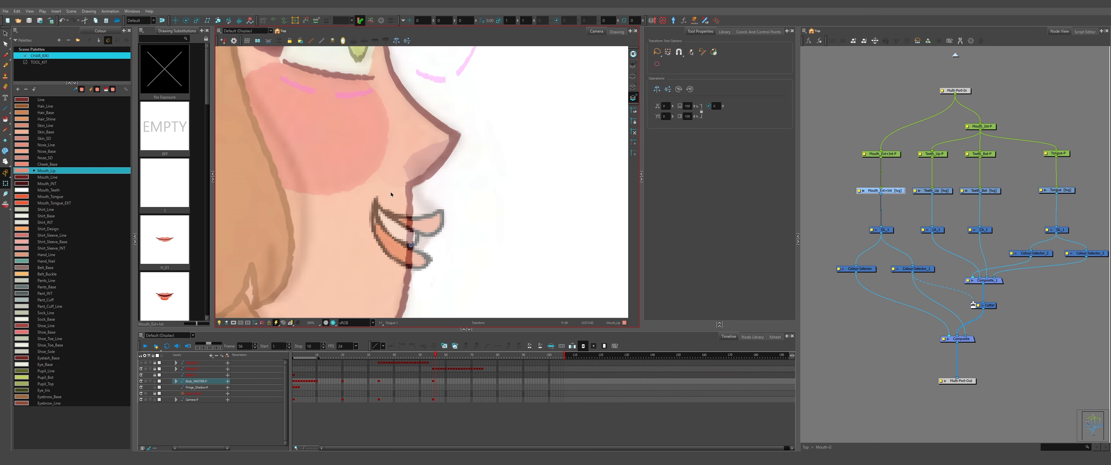
scroll(370, 194, "up", 2)
mouse_move(376, 185)
left_mouse_down()
mouse_move(438, 165)
mouse_move(481, 204)
left_mouse_up()
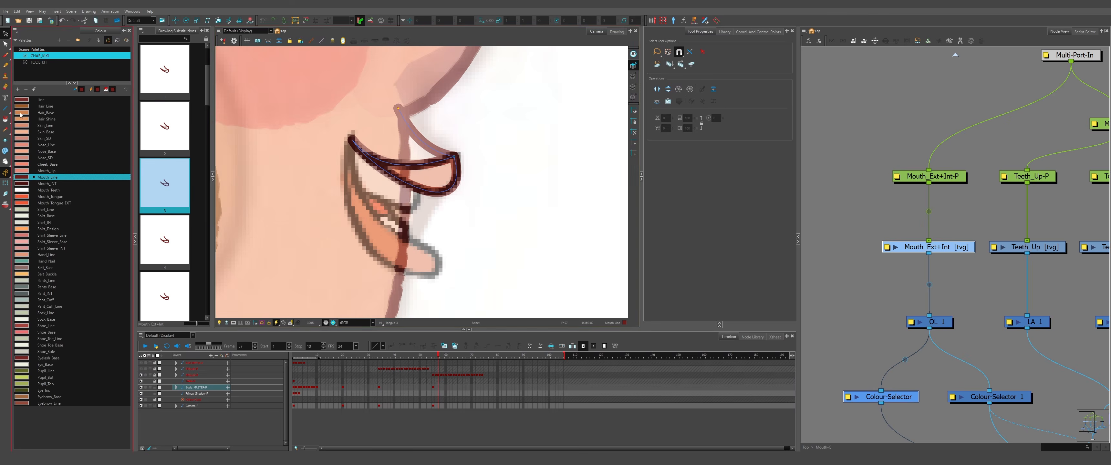
- Draw a line along the lower lip of the open profile mouth and choose the Mouth_Line colour
key("alt+backslash")
left_click_drag(389, 231, 423, 247)
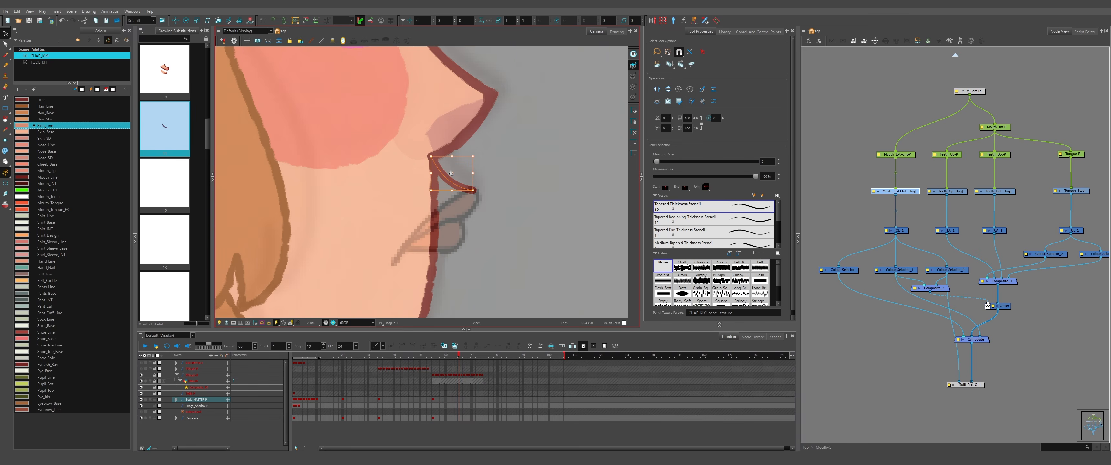
left_click(56, 179)
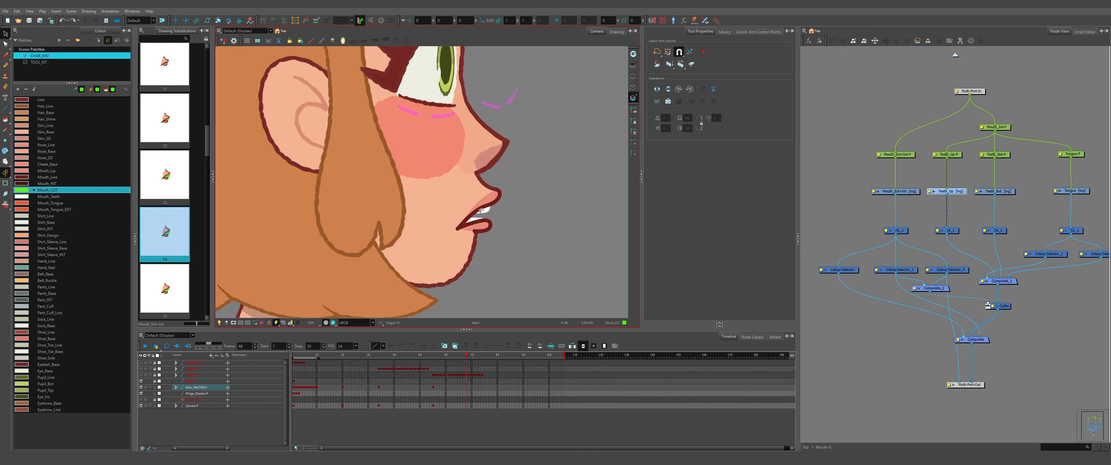
- Adjust the front contour of the open profile mouth that shows the teeth and tongue
key("period")
key("period")
key("period")
key("period")
scroll(476, 224, "up", 4)
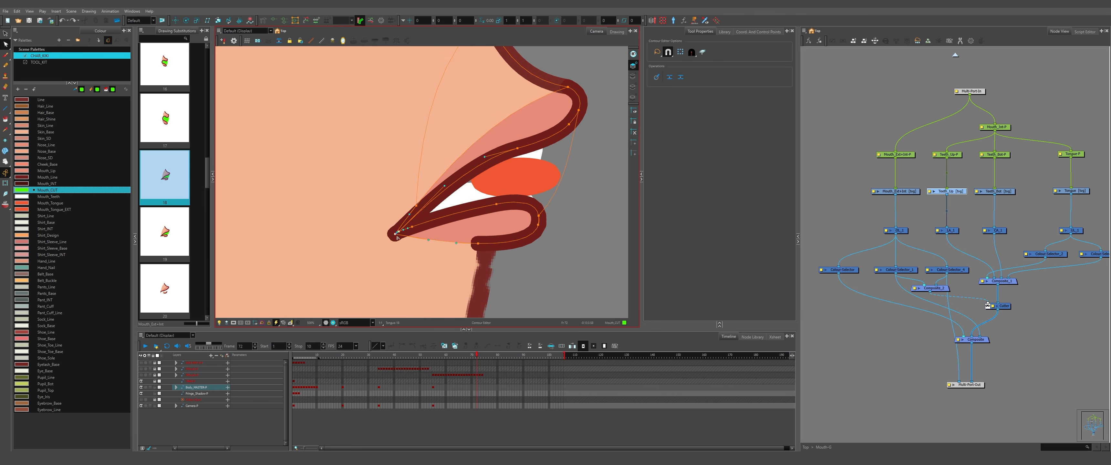
scroll(427, 220, "up", 3)
scroll(445, 212, "down", 4)
scroll(513, 181, "up", 3)
left_click(507, 168)
scroll(508, 177, "down", 5)
key("comma")
left_click_drag(508, 169, 489, 184)
- Copy the front contour of the profile mouth whose tongue shows in front of the teeth
scroll(505, 190, "up", 2)
key("alt+s")
key("period")
key("period")
key("period")
key("alt+q")
key("alt+s")
left_click(508, 201)
key("ctrl+c")
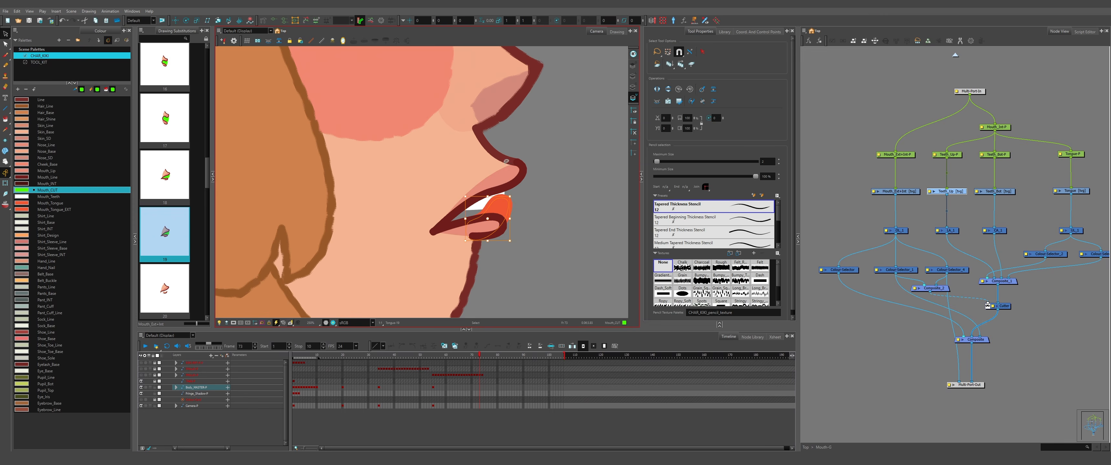
- Paste the copied contour into the profile mouth drawing two frames earlier
scroll(508, 228, "down", 1)
key("comma")
key("comma")
key("comma")
key("comma")
key("period")
key("period")
key("ctrl+v")
key("period")
key("period")
key("period")
scroll(509, 225, "down", 4)
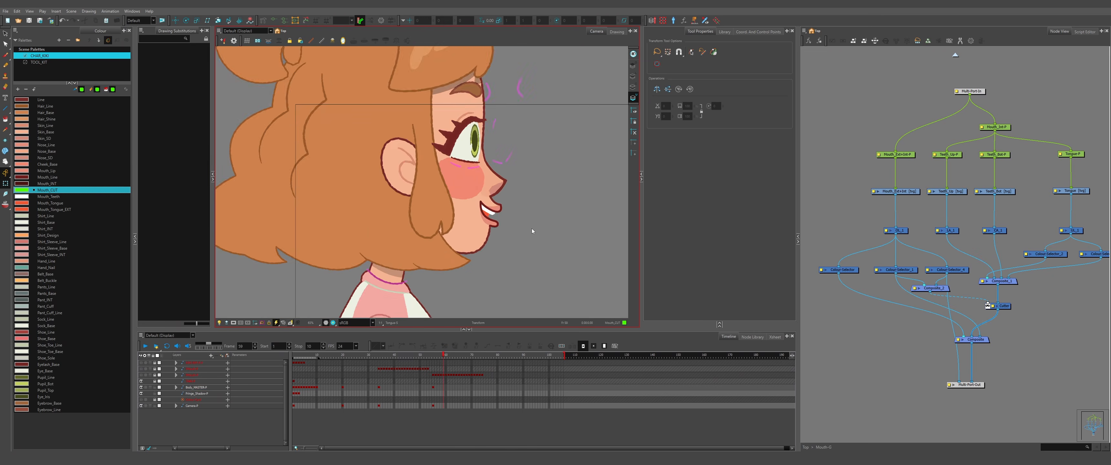
- Recolour the lower-lip line under the upper teeth of the lip-biting profile mouth with Skin_Line
scroll(525, 229, "up", 4)
scroll(525, 229, "down", 4)
scroll(502, 241, "up", 5)
left_click(506, 254)
left_click(507, 254)
left_click(45, 126)
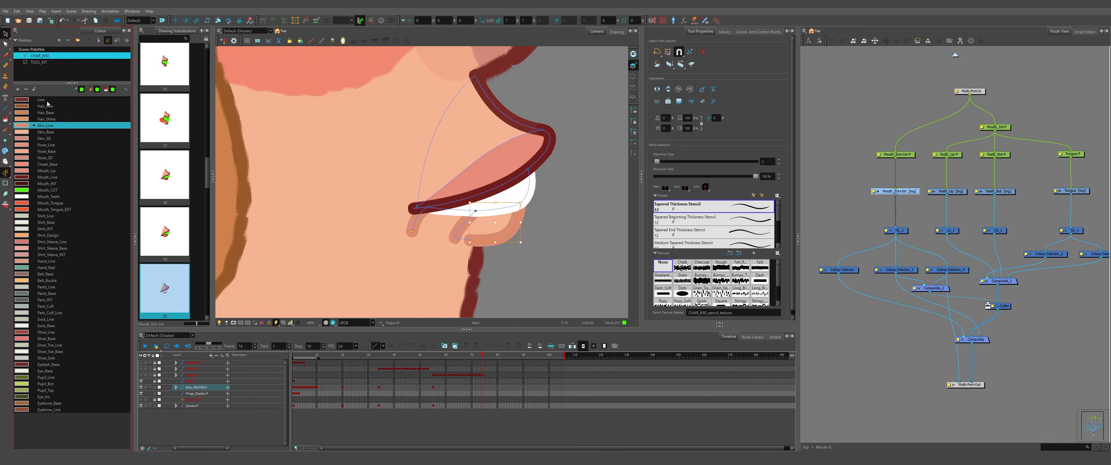
- Adjust the pencil line thickness at the inner corner of the previous open profile mouth
scroll(528, 216, "down", 8)
left_click(5, 45)
scroll(416, 246, "up", 10)
key("comma")
left_click(416, 249)
left_click_drag(416, 248, 422, 243)
scroll(423, 245, "down", 10)
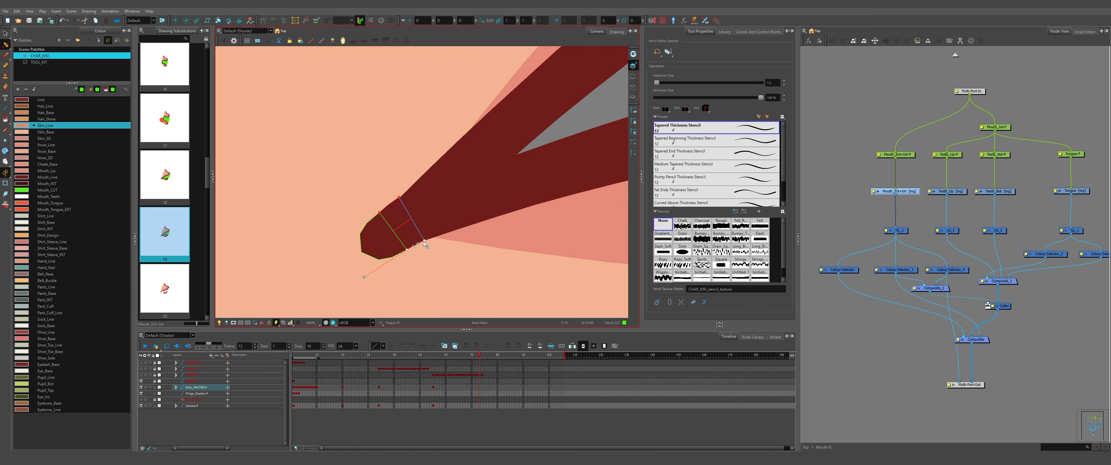
- Step backward and forward through the side-view frames to examine the sequence of profile mouths
key("comma")
key("comma")
key("comma")
key("comma")
key("comma")
key("comma")
key("comma")
key("comma")
key("comma")
key("comma")
key("comma")
key("comma")
key("comma")
key("comma")
key("comma")
key("comma")
key("comma")
key("comma")
key("comma")
key("period")
key("period")
key("period")
key("period")
key("period")
key("period")
key("period")
key("period")
key("period")
key("period")
key("period")
key("period")
key("period")
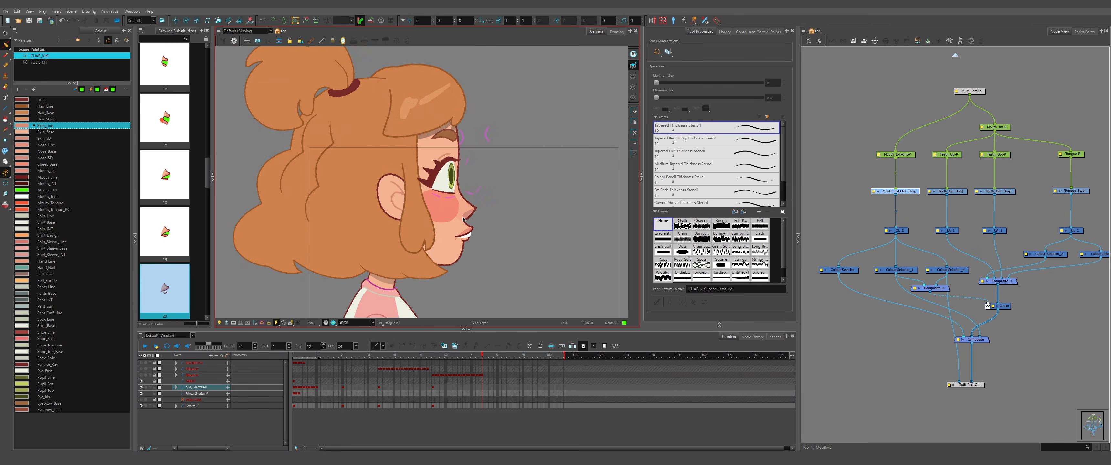
- Copy the line near the corner of the lip-biting profile mouth and paste it into the previous frame's drawing
left_click(5, 34)
scroll(451, 216, "up", 6)
left_click(435, 235)
key("ctrl+c")
key("comma")
key("ctrl+v")
scroll(496, 222, "down", 4)
scroll(516, 223, "down", 3)
- Examine the lips, teeth and tongue of the neighbouring profile mouth drawings frame by frame
key("period")
key("period")
key("period")
key("period")
key("period")
key("period")
key("period")
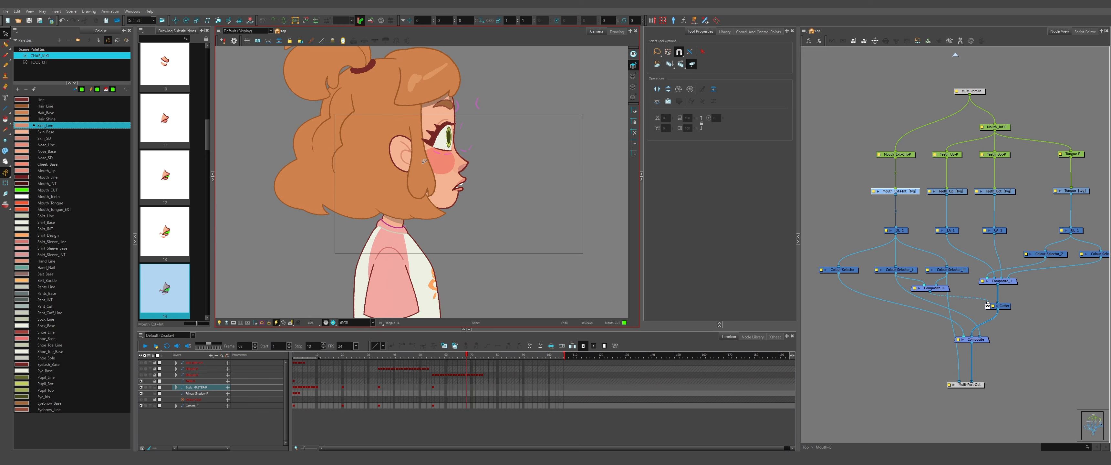
scroll(475, 202, "up", 5)
left_click(474, 201)
key("comma")
key("comma")
key("comma")
key("comma")
key("comma")
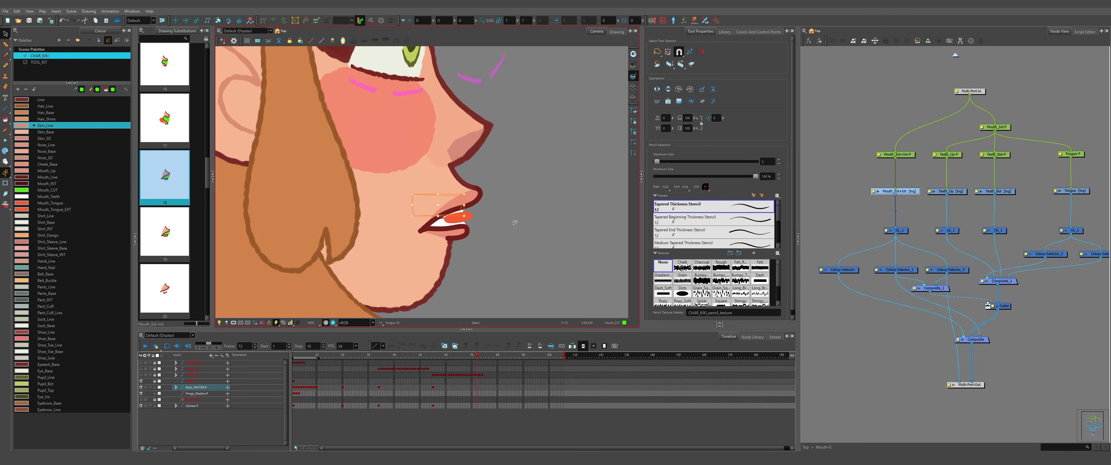
key("period")
key("period")
key("period")
key("period")
key("l")
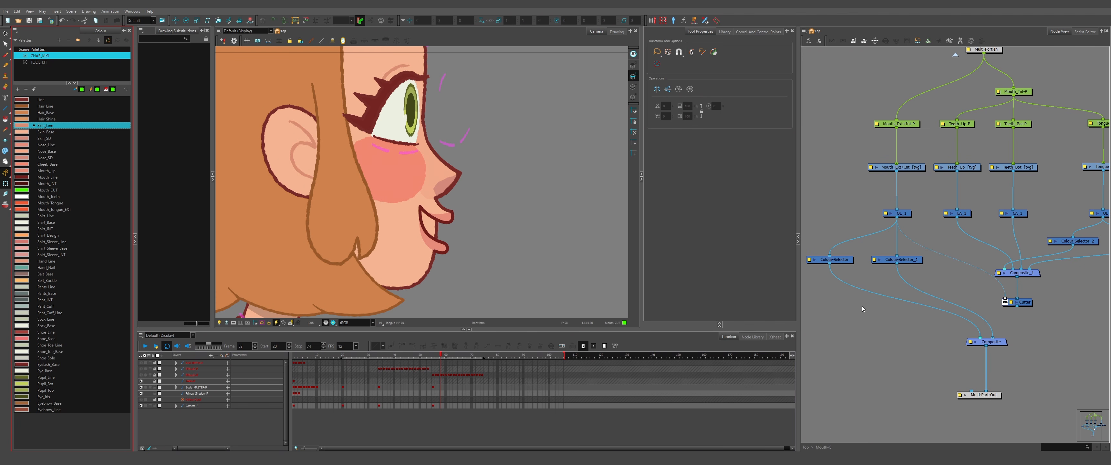
- Examine the open gap of the profile mouth, compare it with the front-view mouths, and return to an open side-view frame
left_click(860, 309)
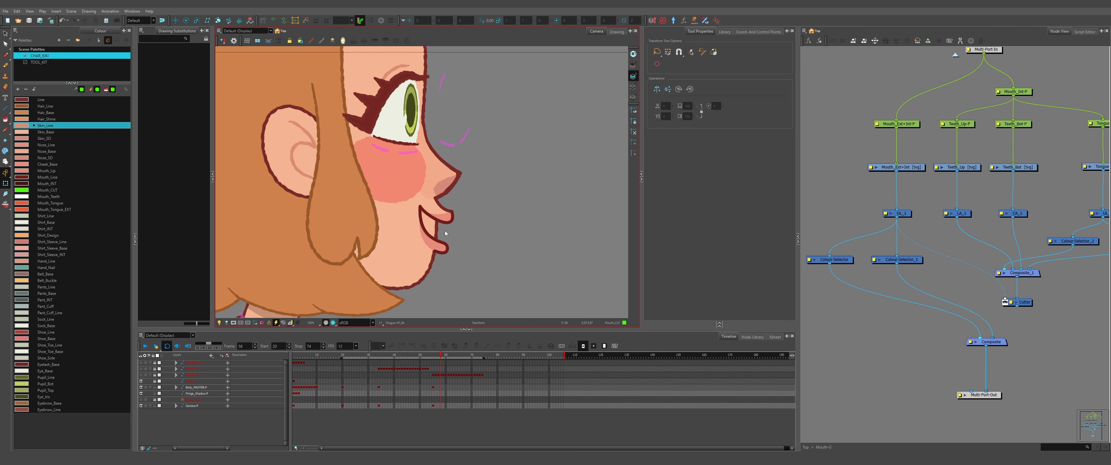
scroll(444, 231, "up", 4)
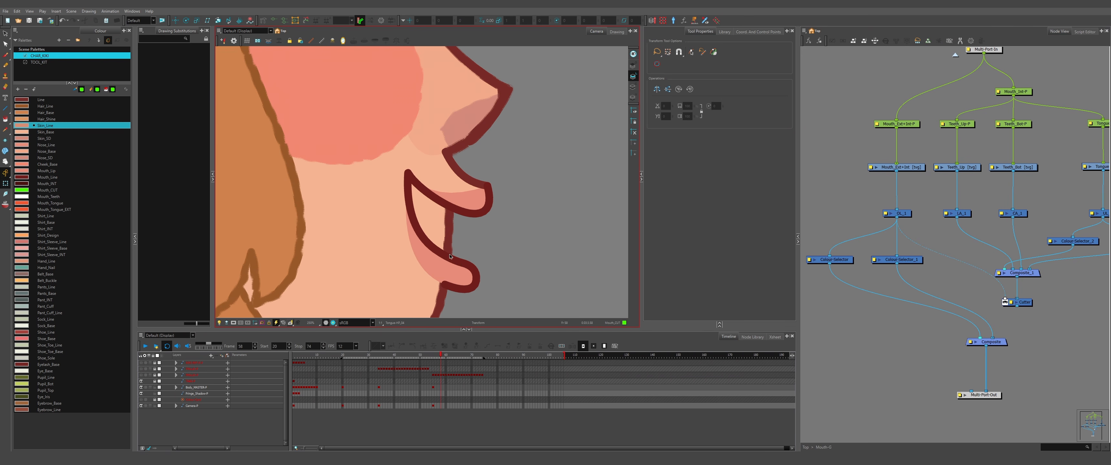
scroll(452, 217, "down", 5)
key("comma")
key("comma")
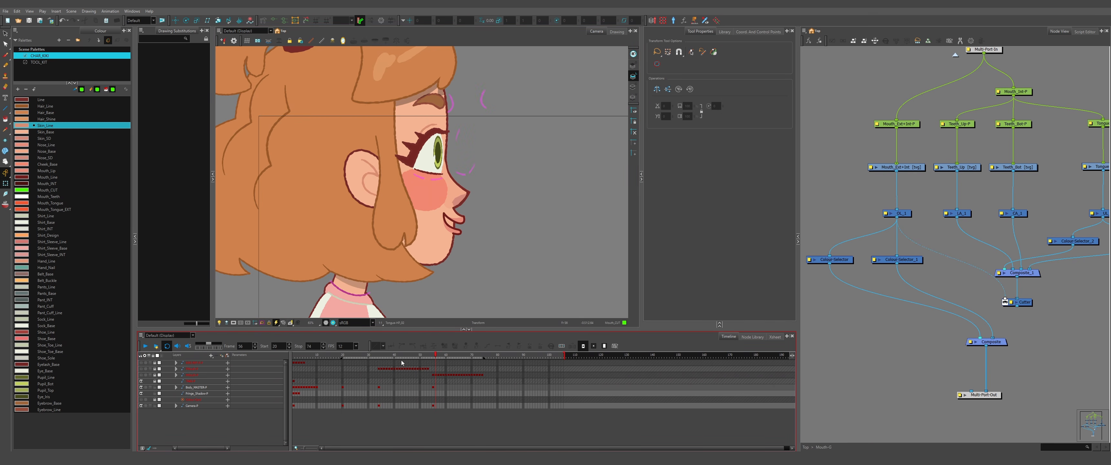
left_click(402, 358)
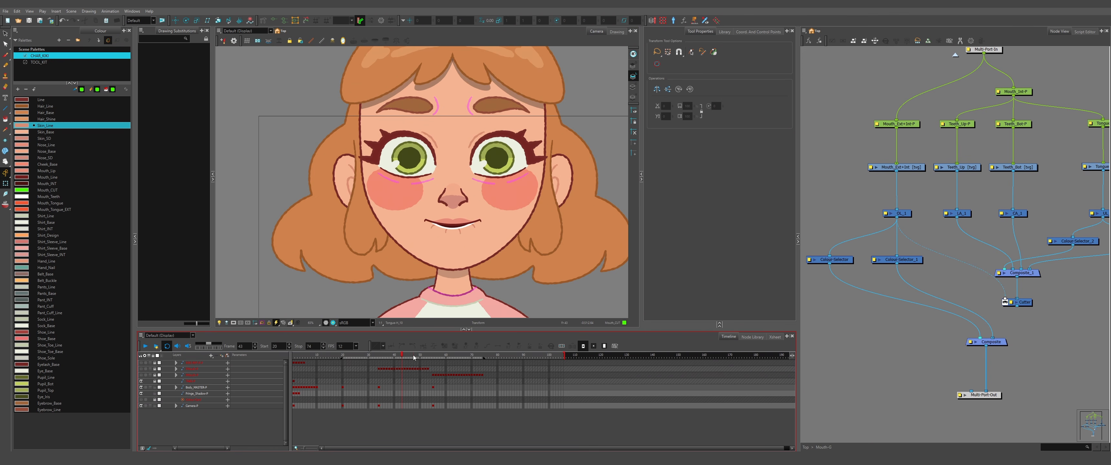
left_click(413, 357)
left_click(451, 356)
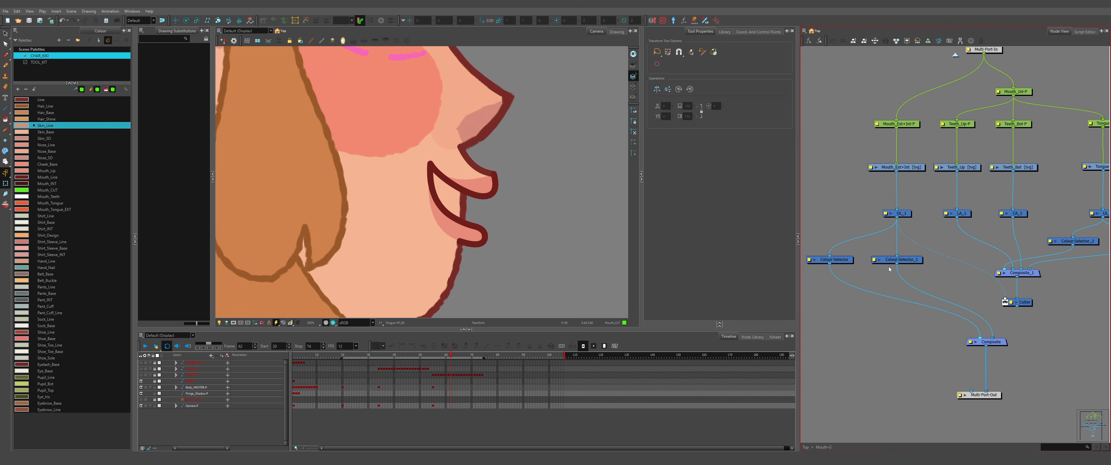
- Paste a colour selector and a composite into the mouth group, place them, and connect OL_1 to Colour-Selector_4
scroll(889, 267, "up", 3)
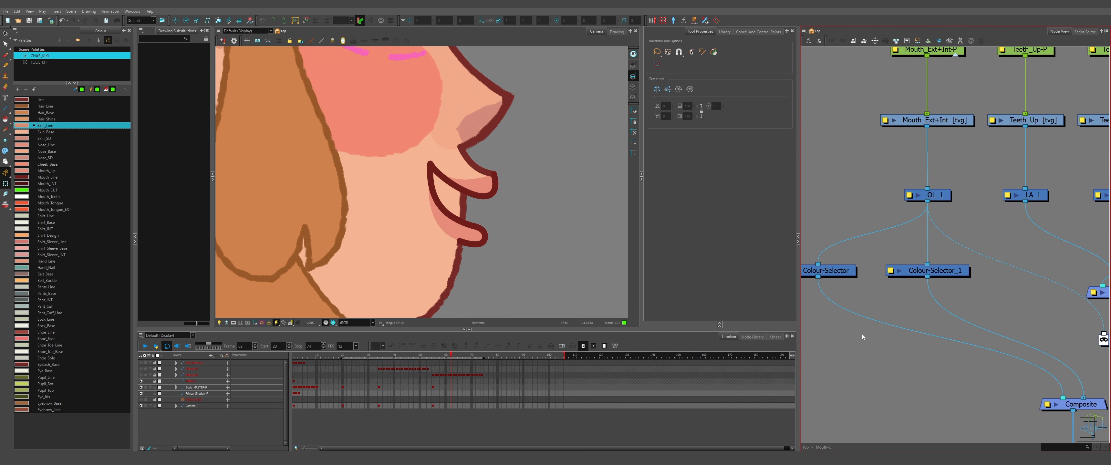
key("ctrl+v")
left_click(929, 375)
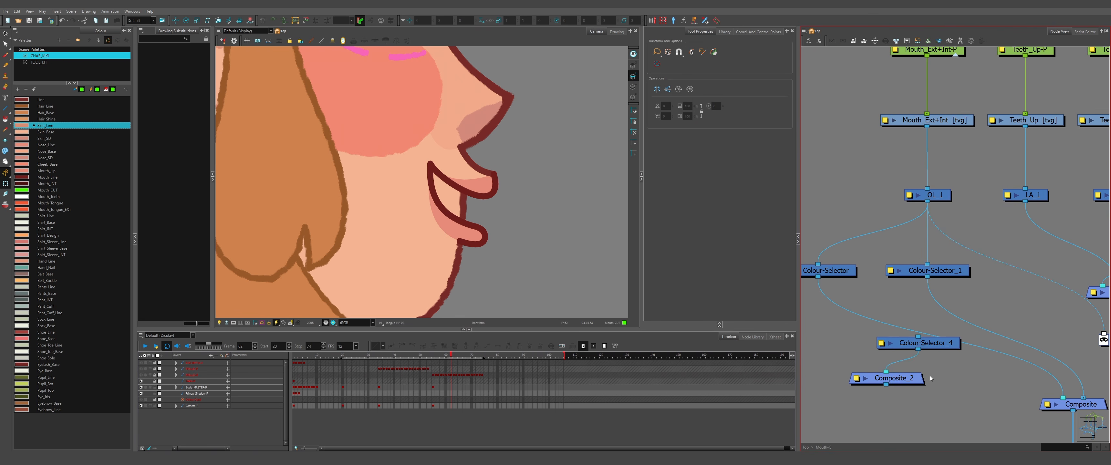
left_click_drag(905, 381, 897, 434)
left_click_drag(921, 346, 1030, 277)
left_click_drag(1030, 278, 1002, 286)
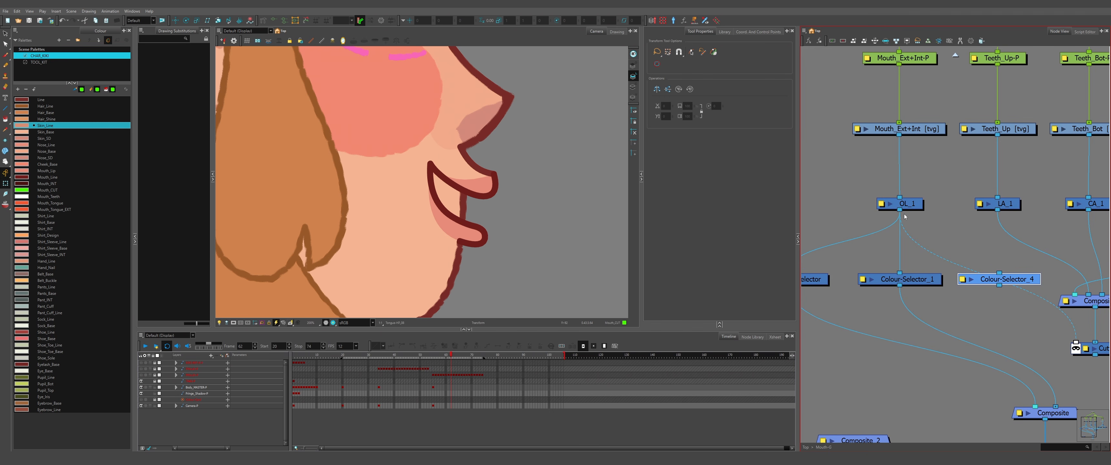
left_click_drag(899, 210, 989, 279)
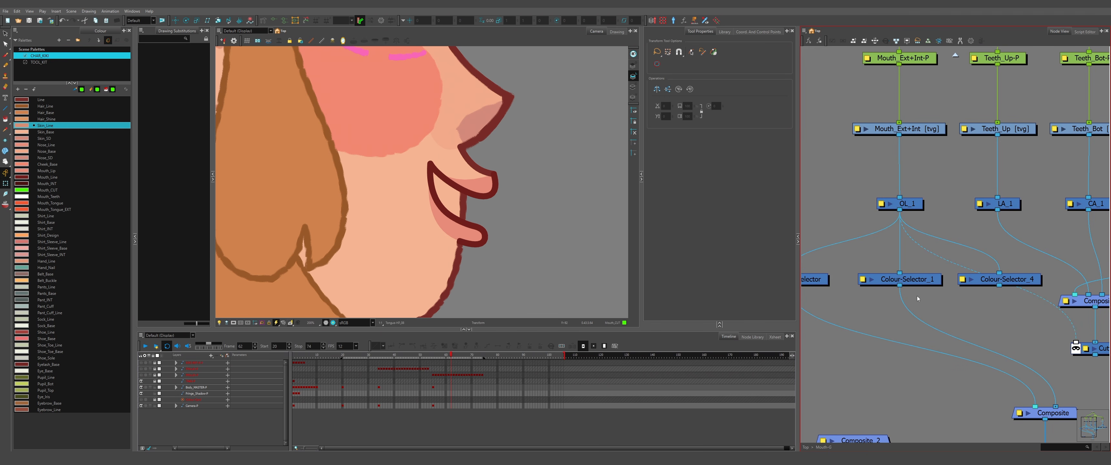
- Examine which colours Colour-Selector_1 and Colour-Selector_4 isolate in their layer properties
left_click(863, 280)
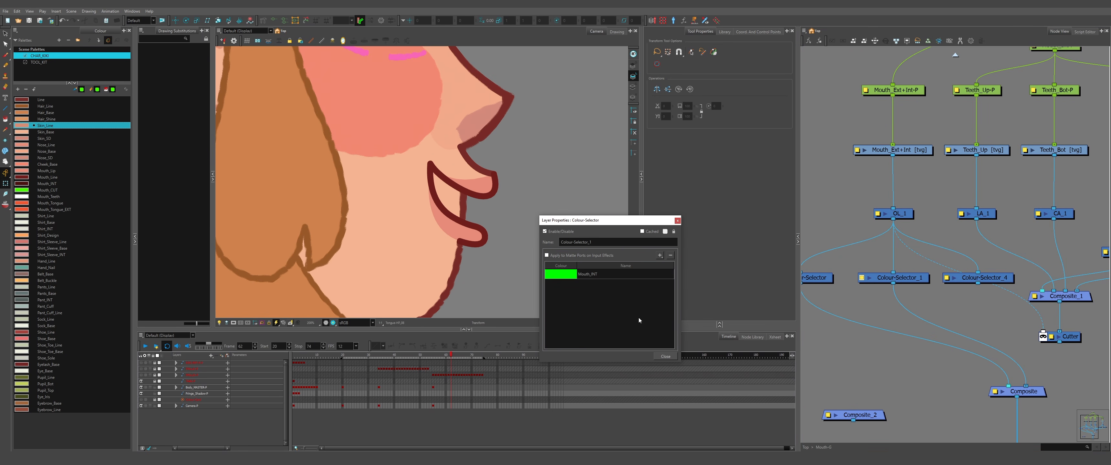
left_click(666, 356)
left_click(952, 279)
left_click(947, 278)
left_click(633, 275)
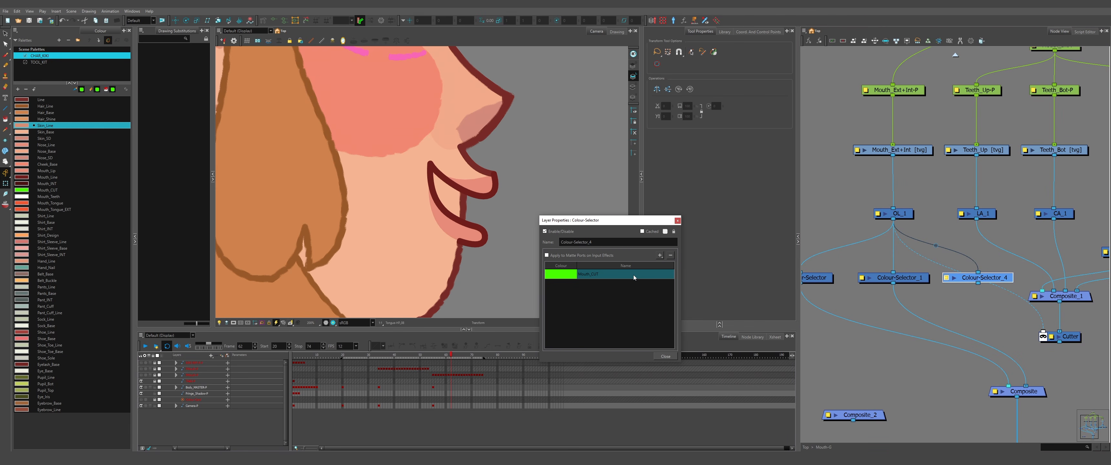
left_click(634, 275)
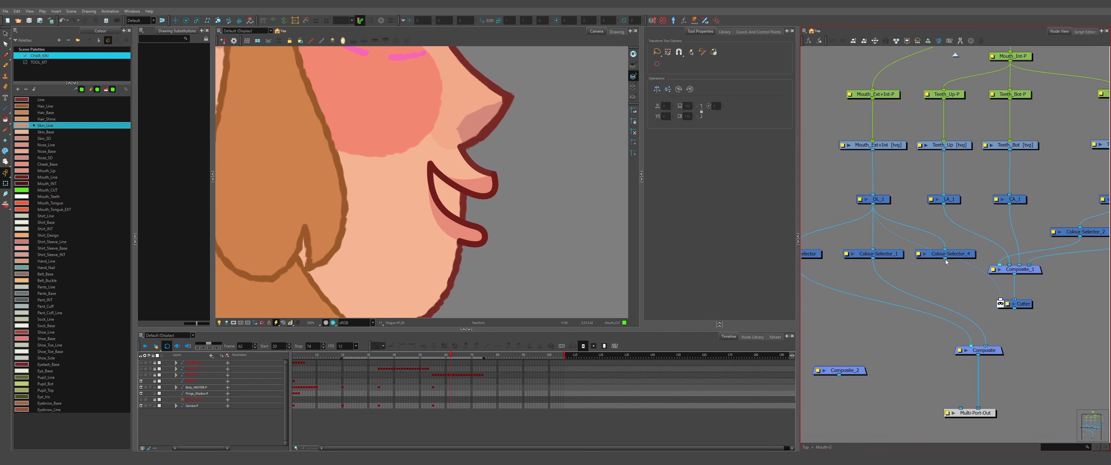
- Try connecting Colour-Selector_4 to the final Composite to preview the cut shape, and undo the connection
left_click_drag(945, 258, 967, 346)
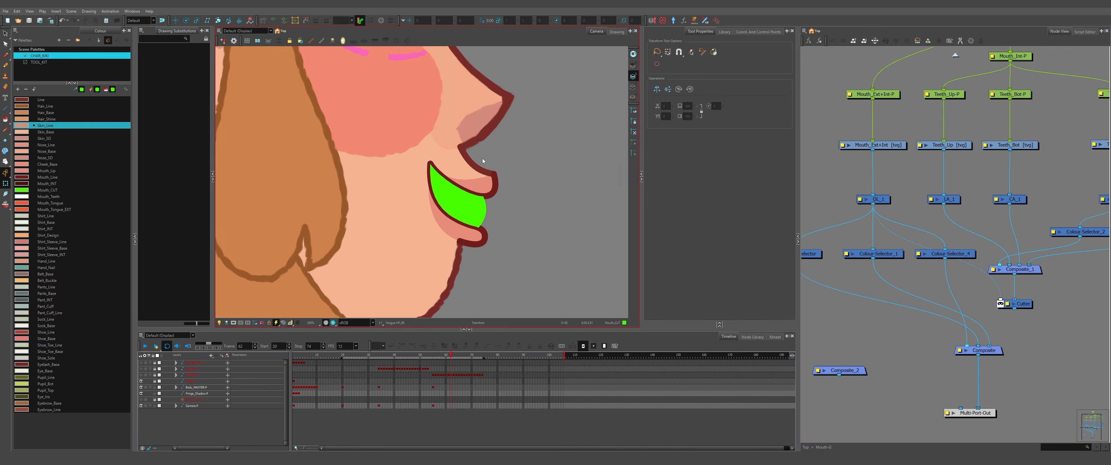
key("ctrl+z")
scroll(847, 198, "down", 1)
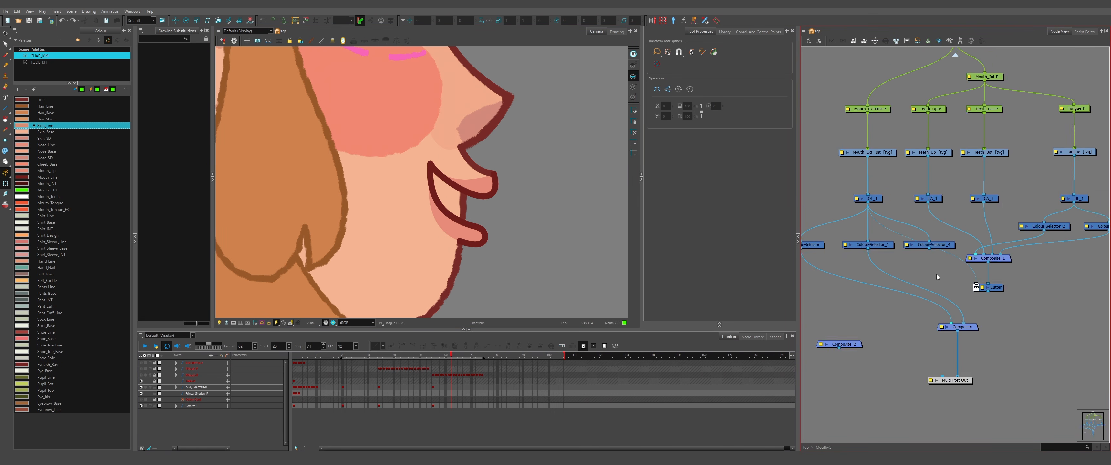
- Connect Colour-Selector_4 to a new port on the mouth group's Multi-Port-Out
scroll(933, 265, "up", 2)
scroll(918, 239, "down", 1)
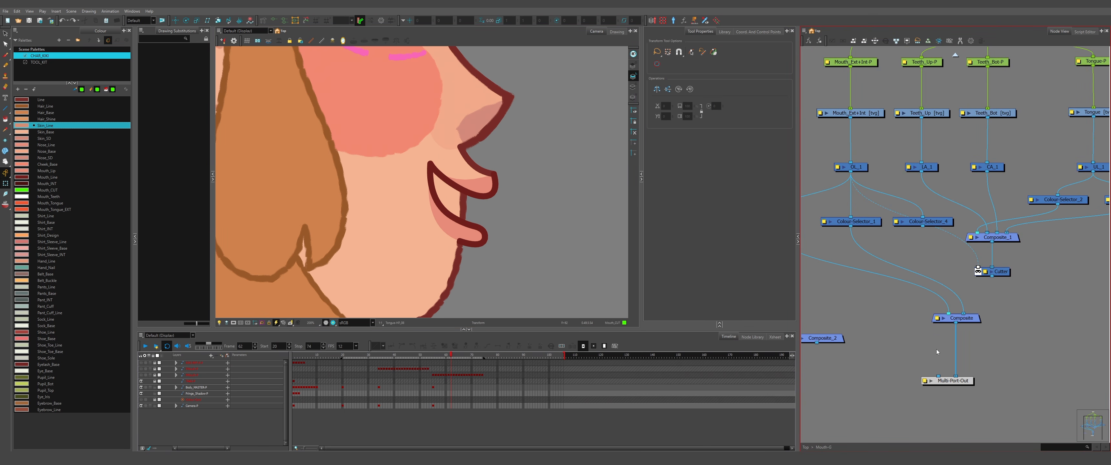
left_click_drag(938, 376, 922, 226)
- Leave the mouth group and examine the skin and cranium drawings, their line welds, composite and cutter in the head rig
left_click(955, 54)
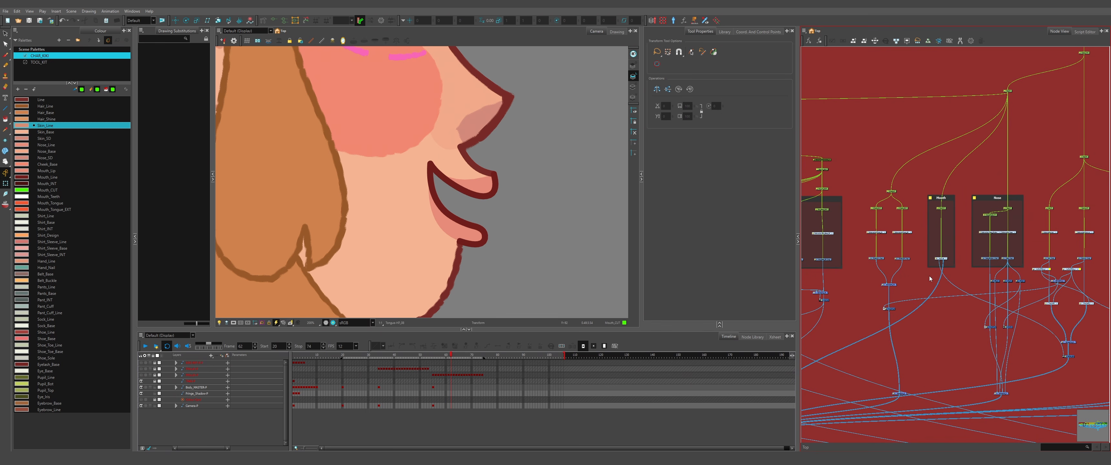
scroll(955, 251, "up", 5)
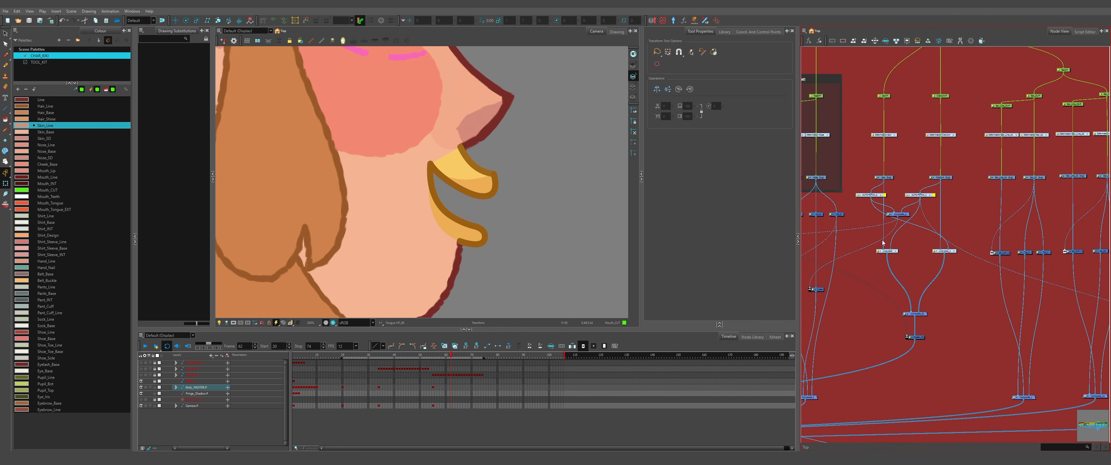
scroll(883, 243, "up", 2)
scroll(917, 278, "down", 1)
left_click_drag(869, 106, 1006, 133)
scroll(949, 114, "down", 2)
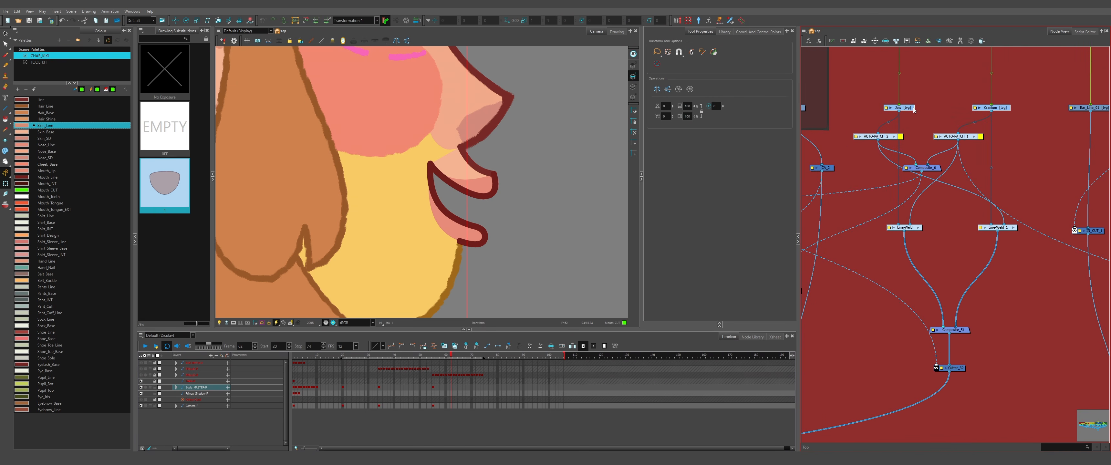
left_click_drag(919, 100, 881, 122)
left_click(991, 108)
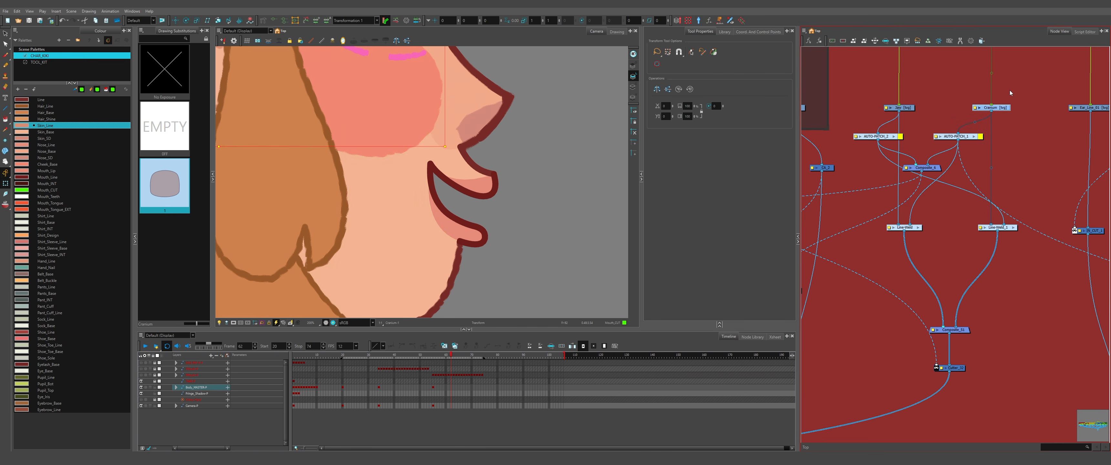
scroll(1009, 92, "up", 1)
scroll(953, 71, "down", 1)
left_click(943, 363)
scroll(1038, 383, "up", 1)
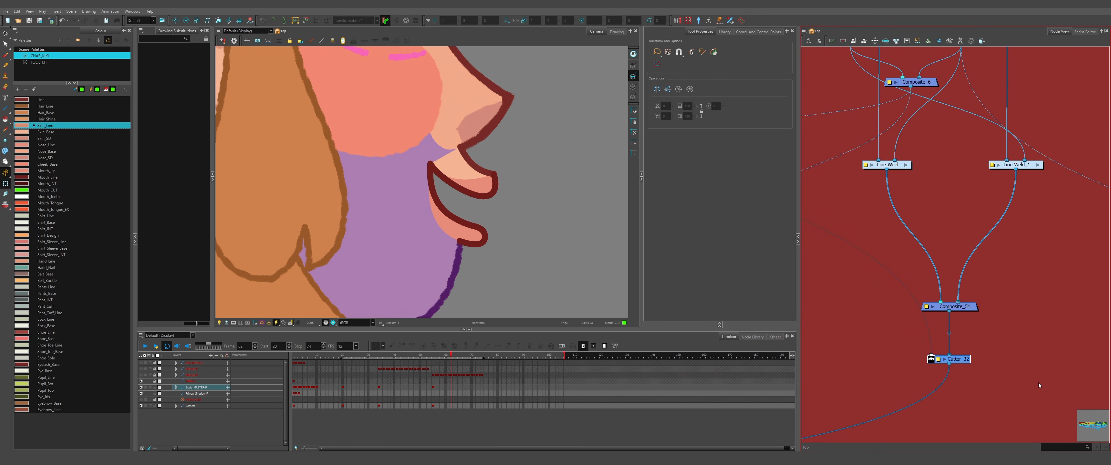
scroll(955, 348, "down", 6)
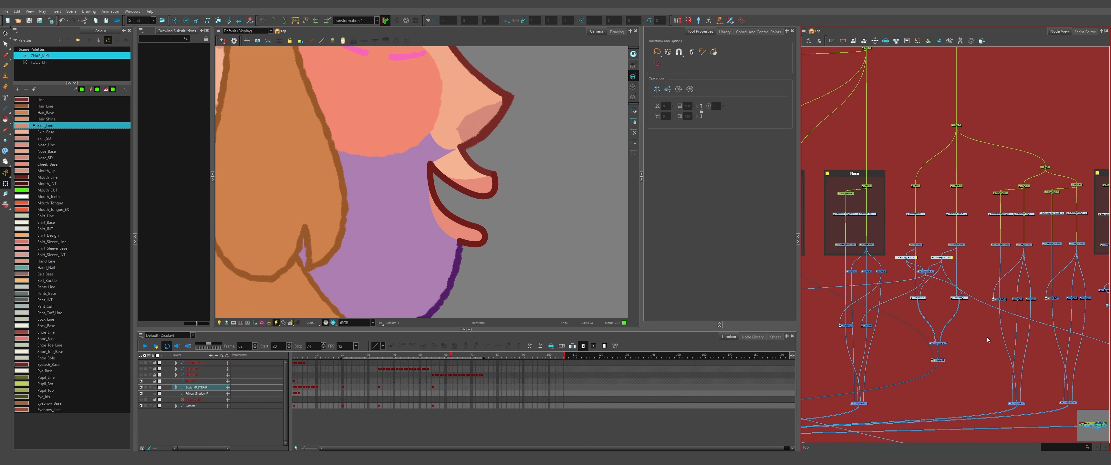
left_click(475, 197)
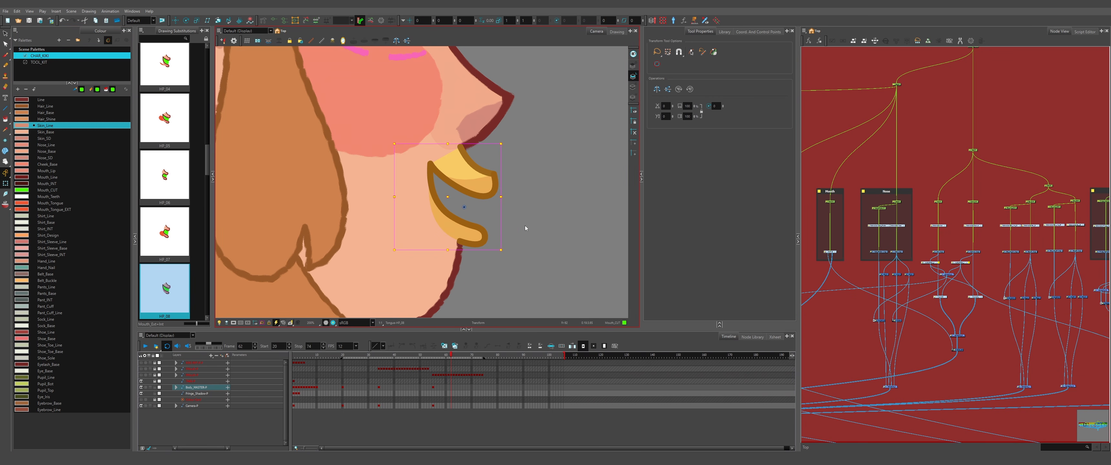
left_click(543, 216)
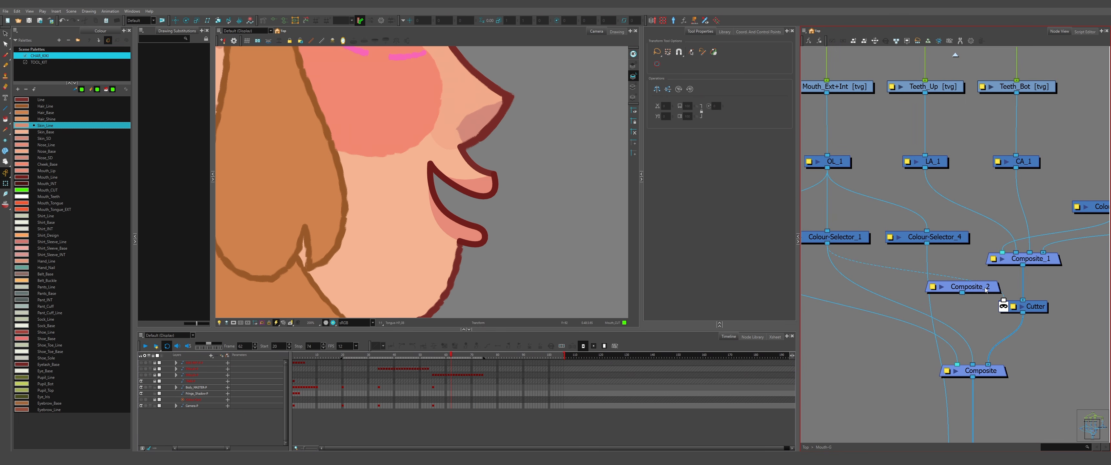
- Insert Composite_2 between Colour-Selector_1 and the Cutter's matte input, and connect Colour-Selector_4 to it as well
left_click_drag(985, 291, 1072, 350)
left_click(854, 242)
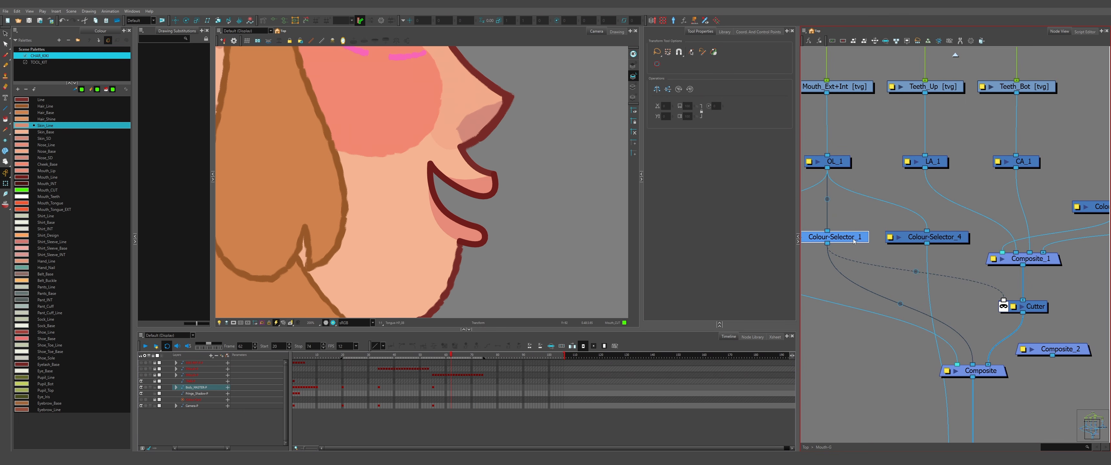
scroll(839, 256, "down", 1)
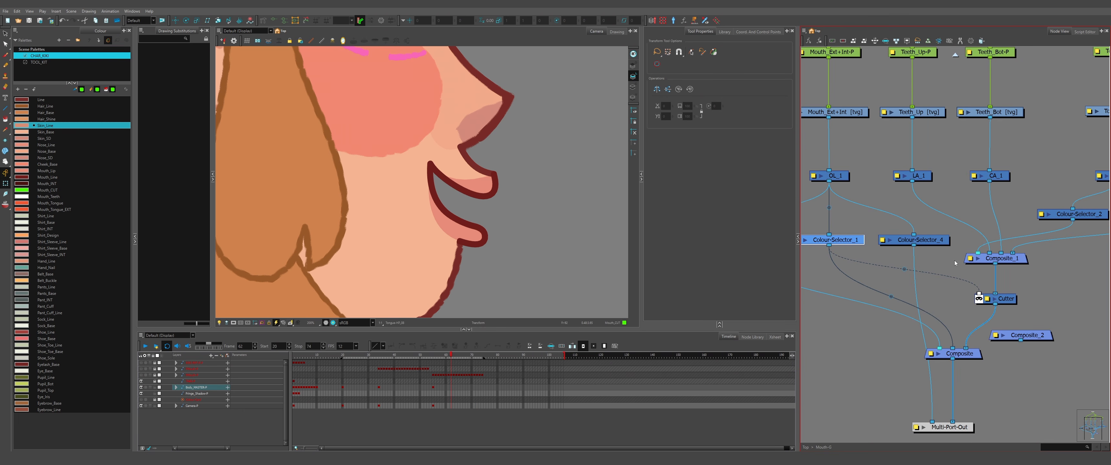
left_click_drag(1040, 339, 964, 282)
scroll(965, 284, "up", 2)
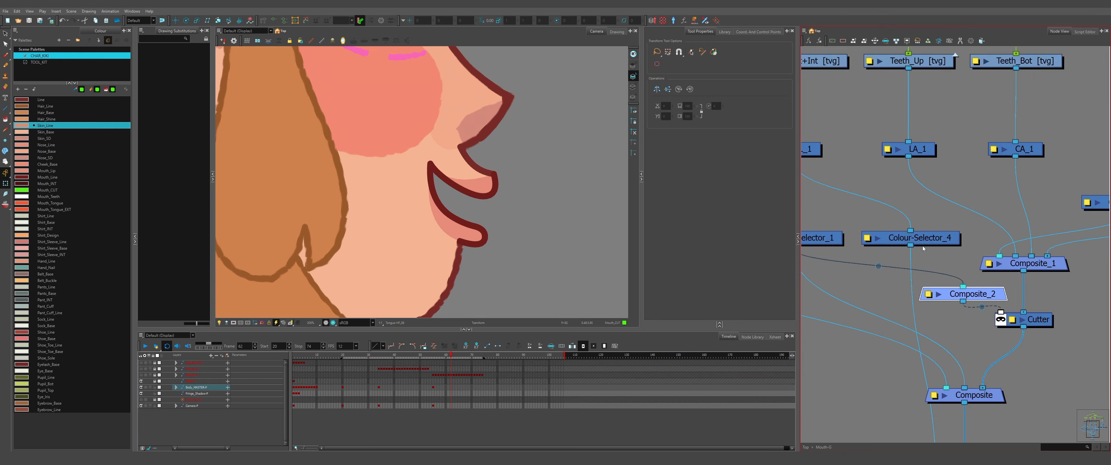
left_click_drag(995, 306, 998, 307)
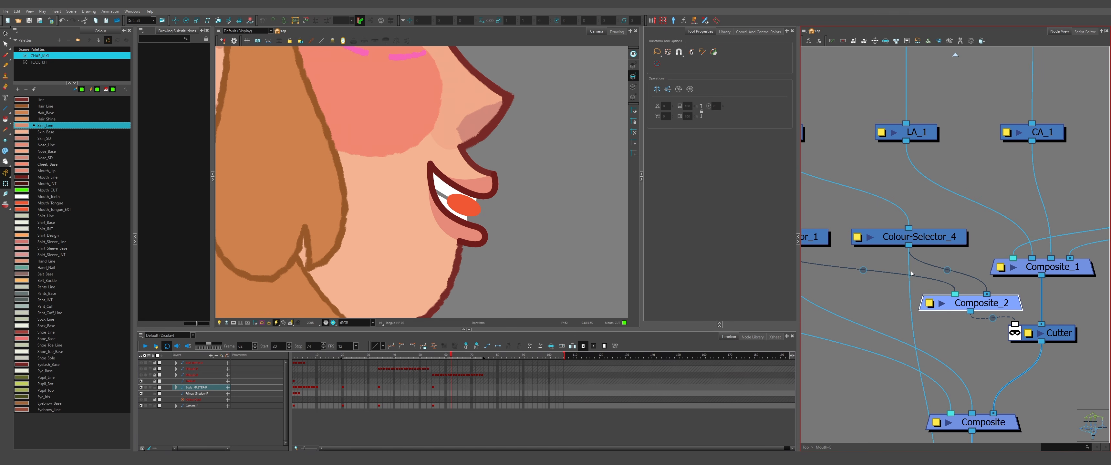
- Try moving the tongue inside the side-view mouth to test how the rewired cutter trims it
scroll(911, 272, "down", 2)
scroll(457, 211, "up", 2)
mouse_move(468, 205)
left_mouse_down()
mouse_move(452, 171)
mouse_move(481, 187)
mouse_move(477, 209)
mouse_move(503, 217)
left_mouse_up()
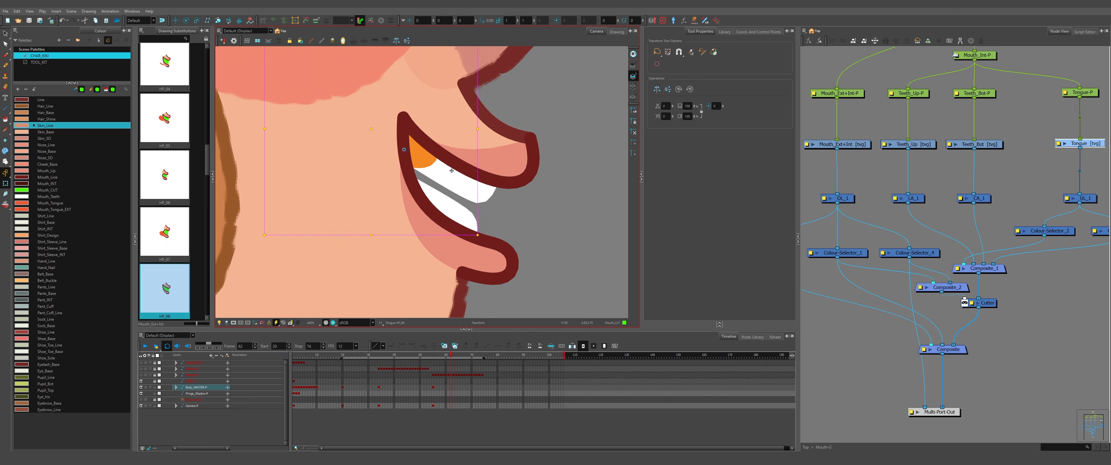
scroll(410, 173, "down", 4)
scroll(439, 177, "up", 3)
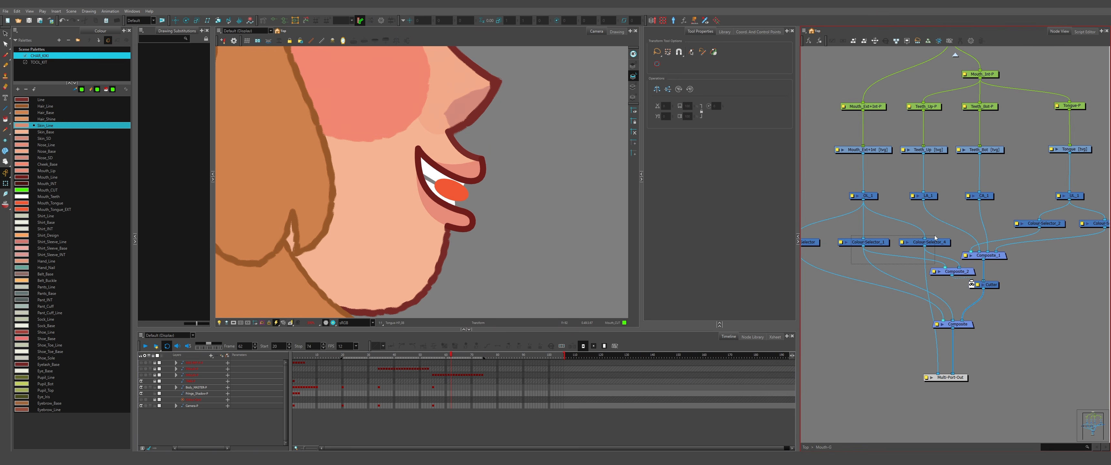
- Examine the front-view smiling mouth alongside its Mouth_Ext+Int drawing and the colour selectors, composite and cutter beneath it
left_click_drag(831, 230, 1002, 289)
left_click_drag(985, 239, 1011, 288)
left_click(1015, 281)
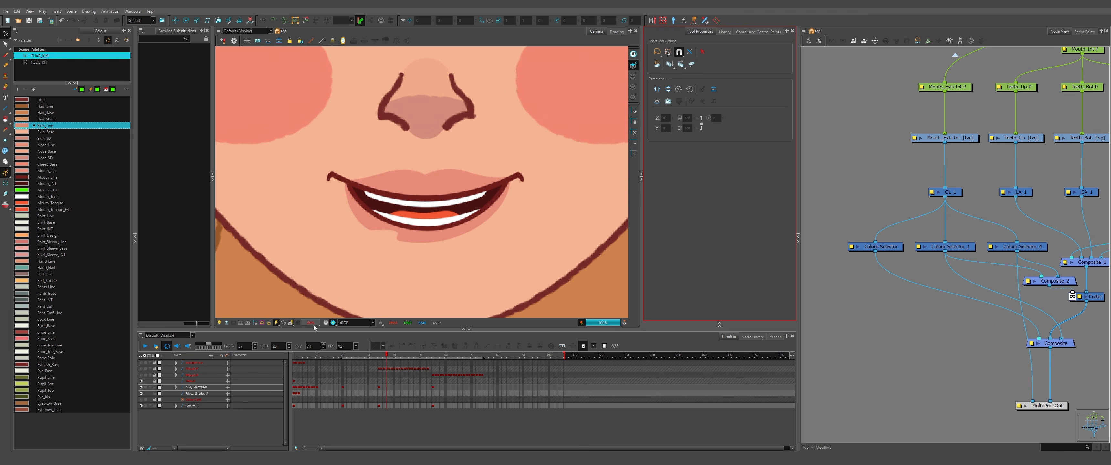
scroll(423, 213, "down", 2)
scroll(429, 175, "up", 2)
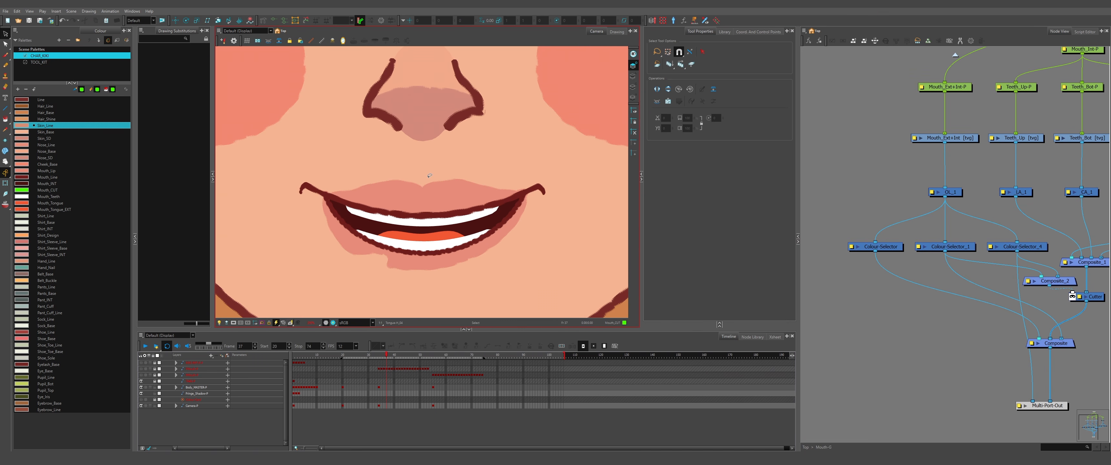
mouse_move(629, 204)
left_mouse_down()
mouse_move(276, 96)
mouse_move(576, 202)
mouse_move(466, 300)
left_mouse_up()
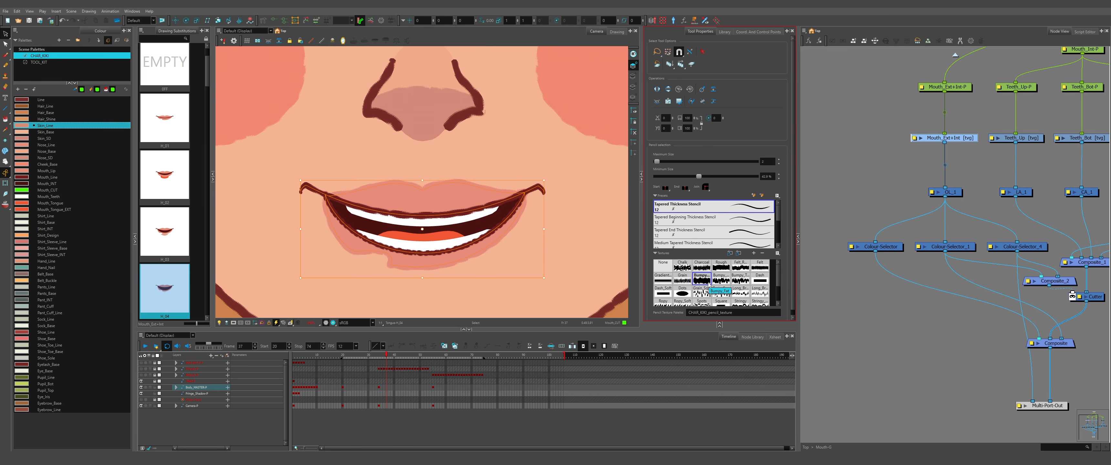
left_click(901, 178)
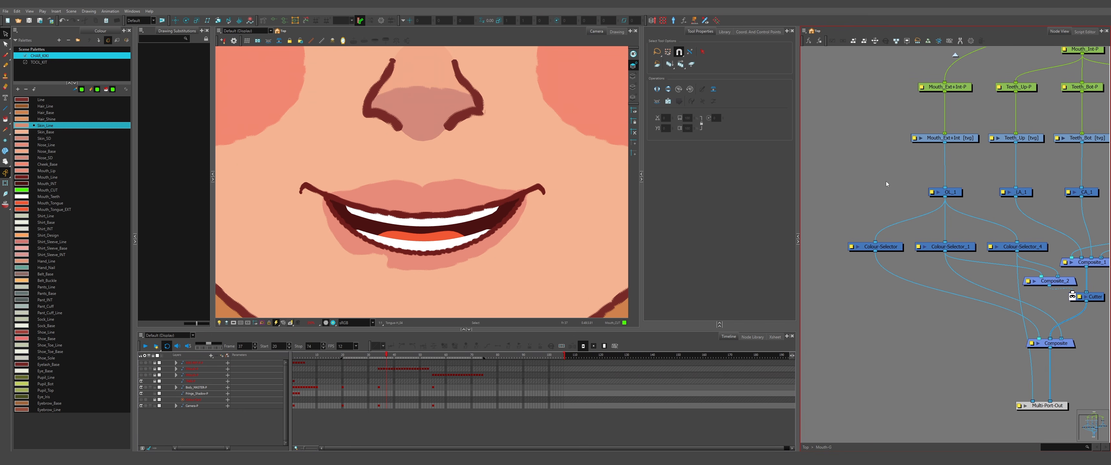
left_click(785, 258)
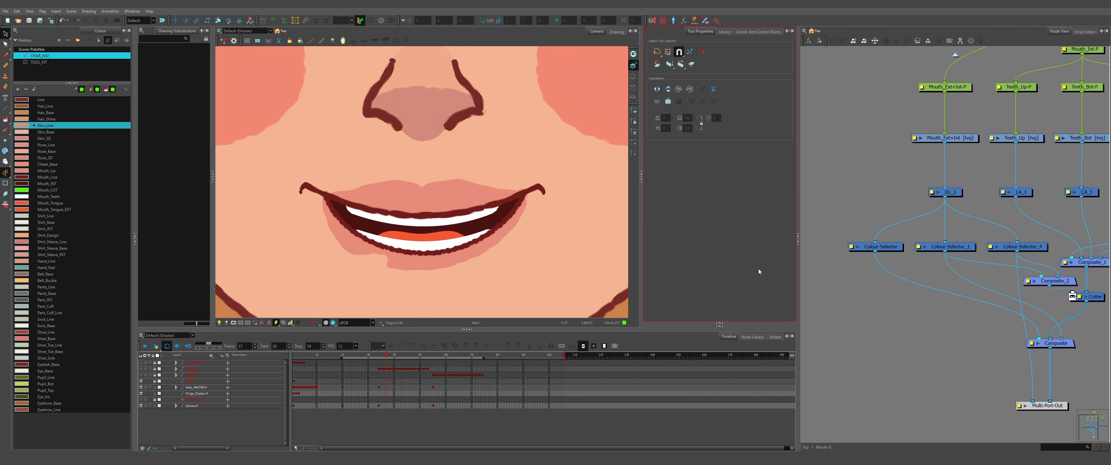
left_click(410, 302)
left_click(866, 256)
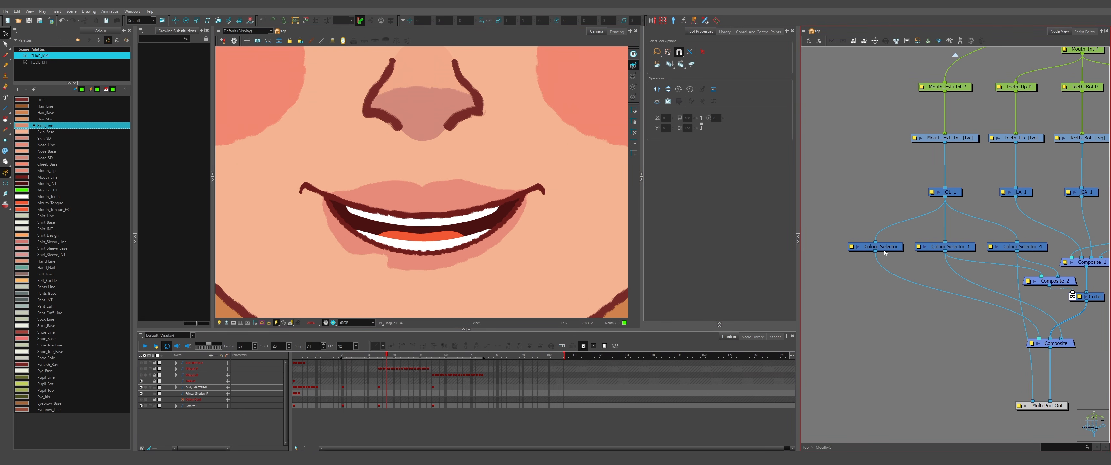
- Examine the rendered front-view face both close-up and at a distance, checking how the lips, teeth and tongue read
scroll(475, 170, "down", 5)
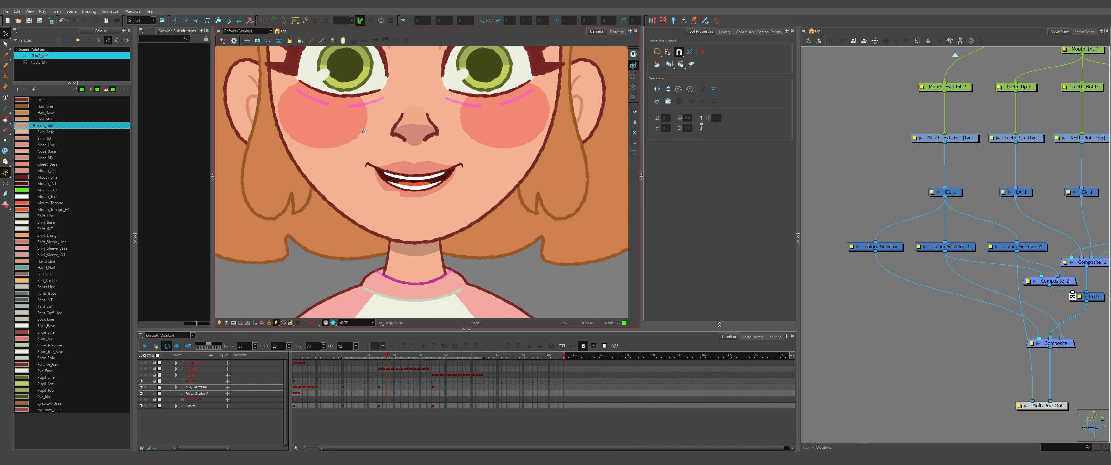
scroll(364, 130, "up", 4)
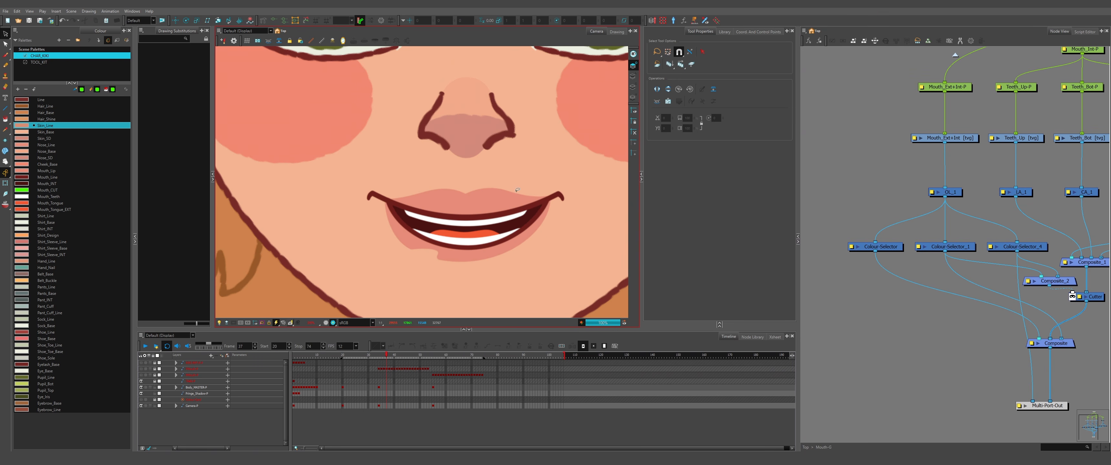
scroll(517, 190, "down", 5)
scroll(501, 151, "up", 4)
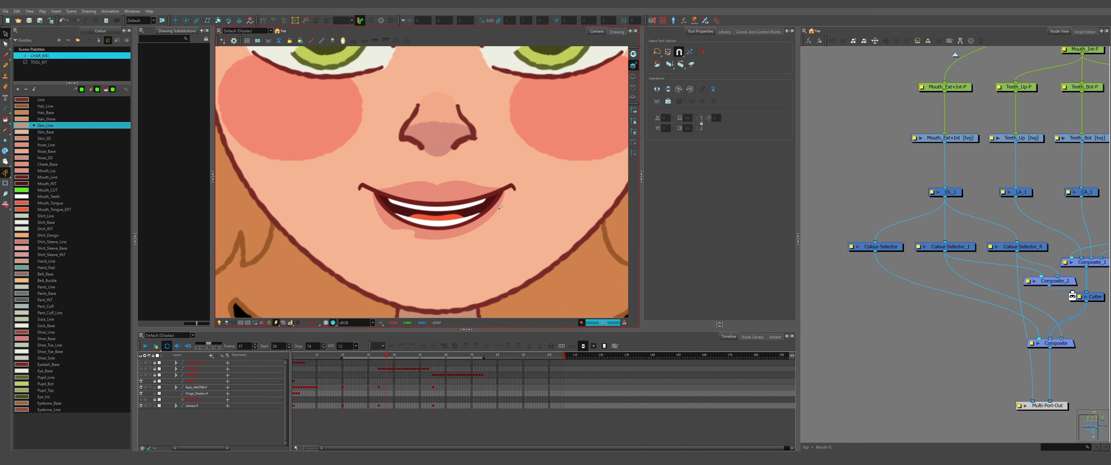
scroll(456, 235, "down", 1)
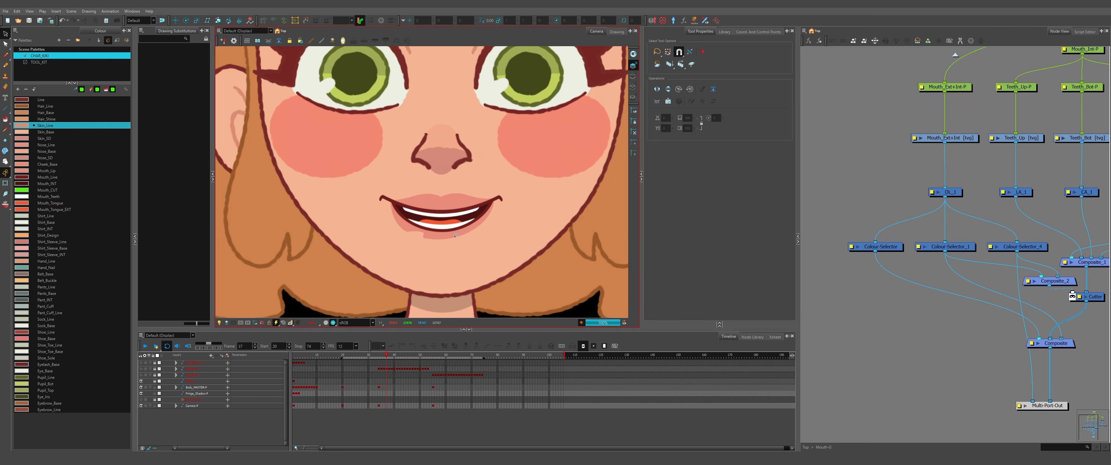
scroll(842, 155, "down", 4)
scroll(966, 226, "up", 3)
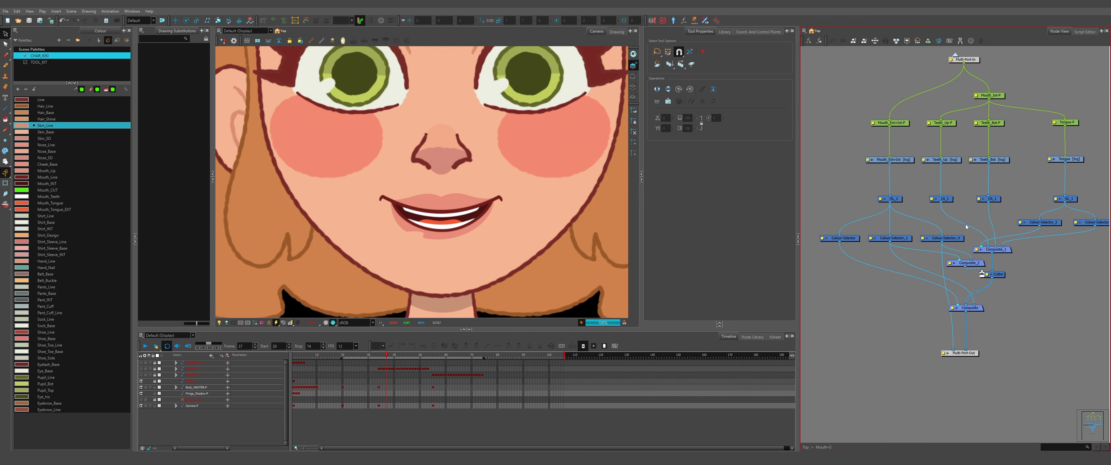
scroll(399, 208, "down", 2)
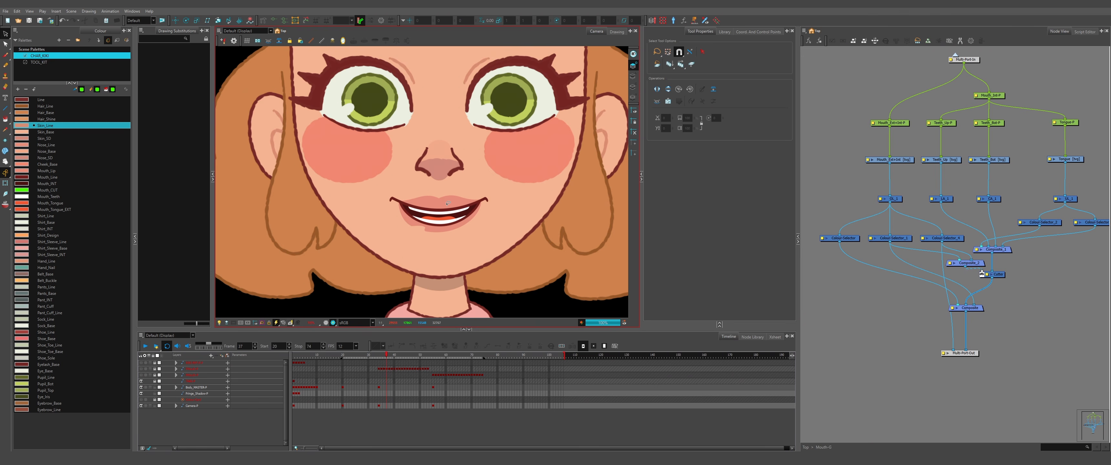
scroll(399, 208, "up", 4)
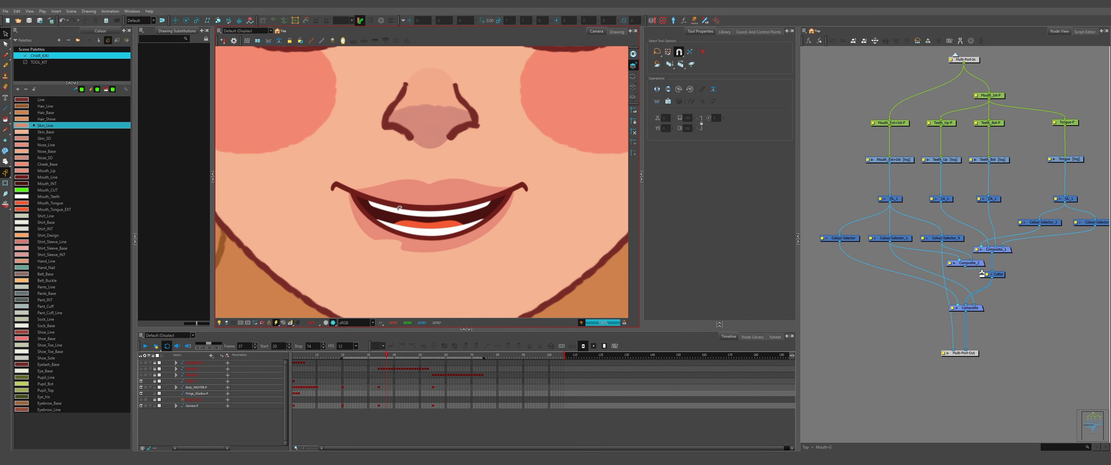
scroll(399, 208, "down", 4)
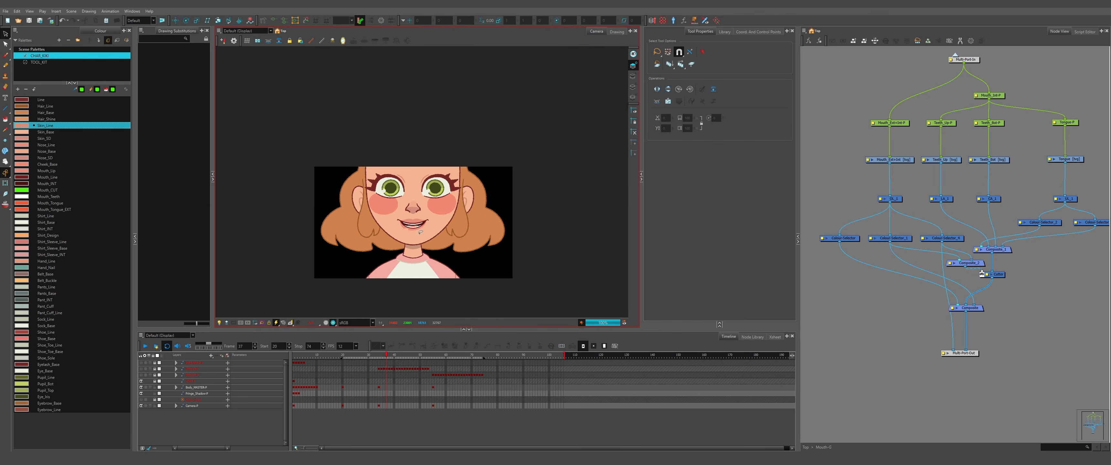
scroll(413, 234, "up", 3)
- Compare the rendered front-view mouth on frame 1 with the mouths on the test frames further along the timeline
left_click(152, 385)
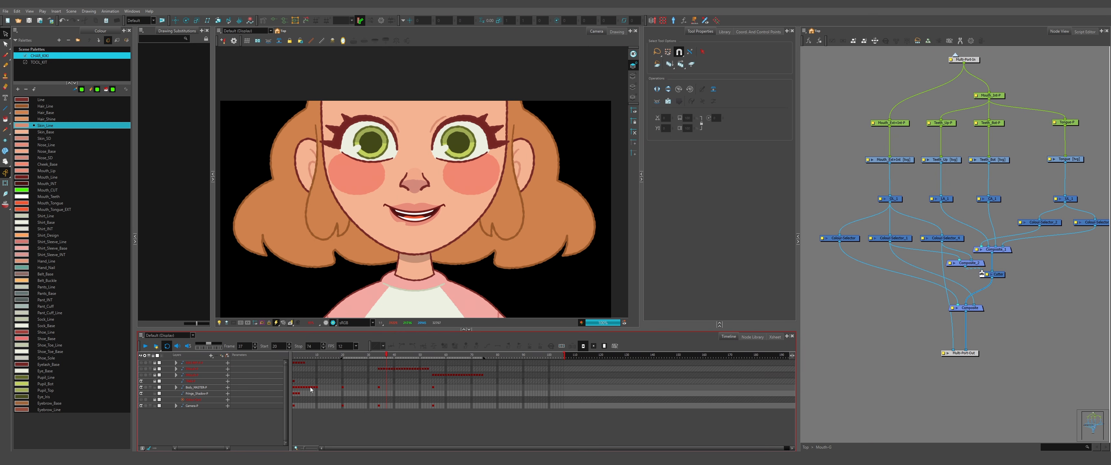
left_click(294, 356)
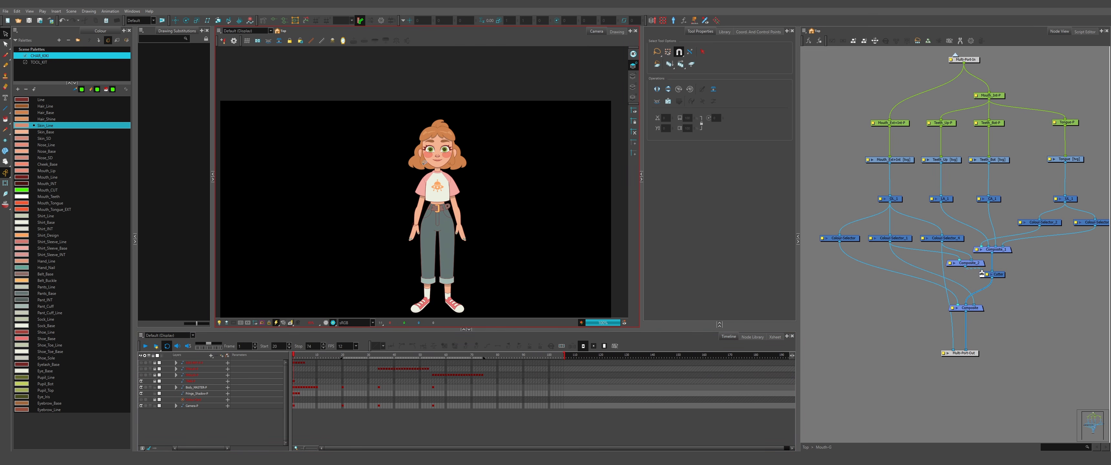
scroll(445, 140, "up", 5)
scroll(445, 140, "down", 3)
scroll(395, 216, "up", 2)
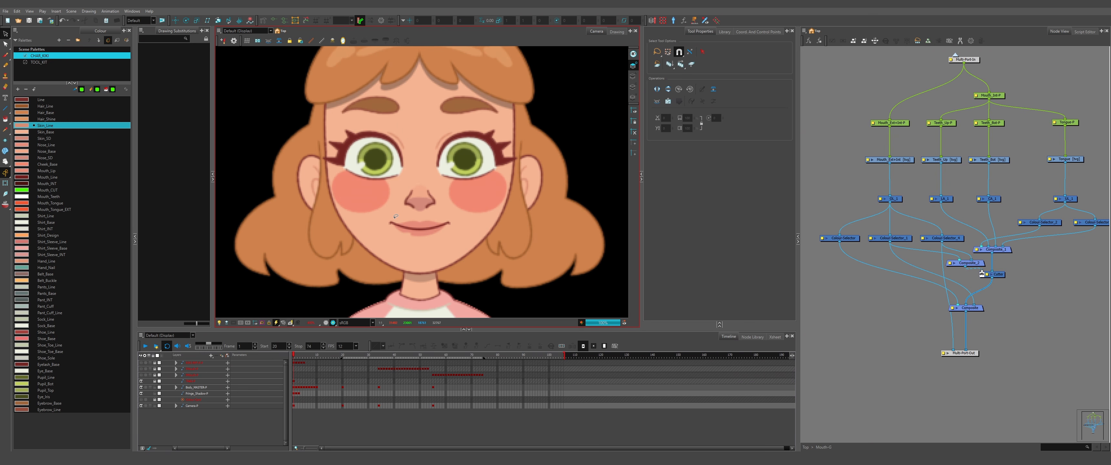
left_click(380, 357)
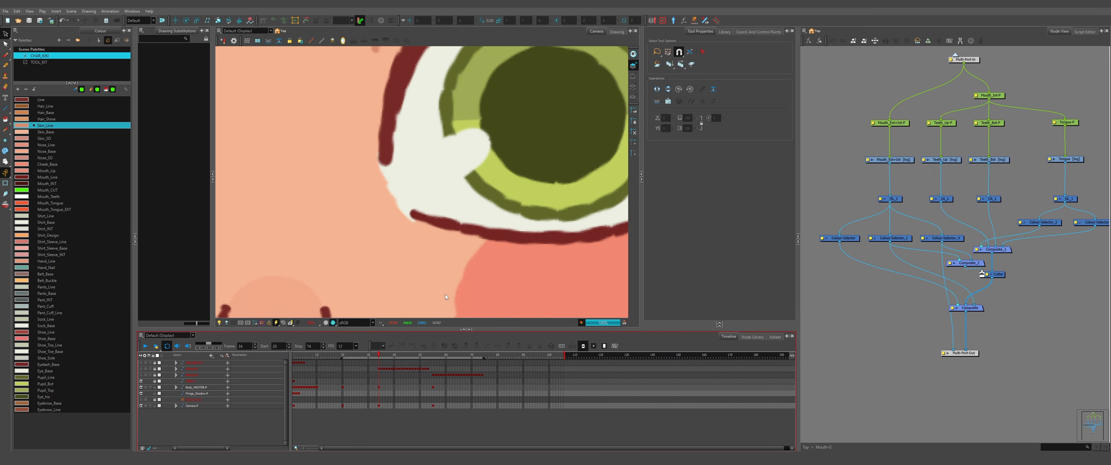
scroll(446, 296, "down", 5)
scroll(434, 213, "up", 1)
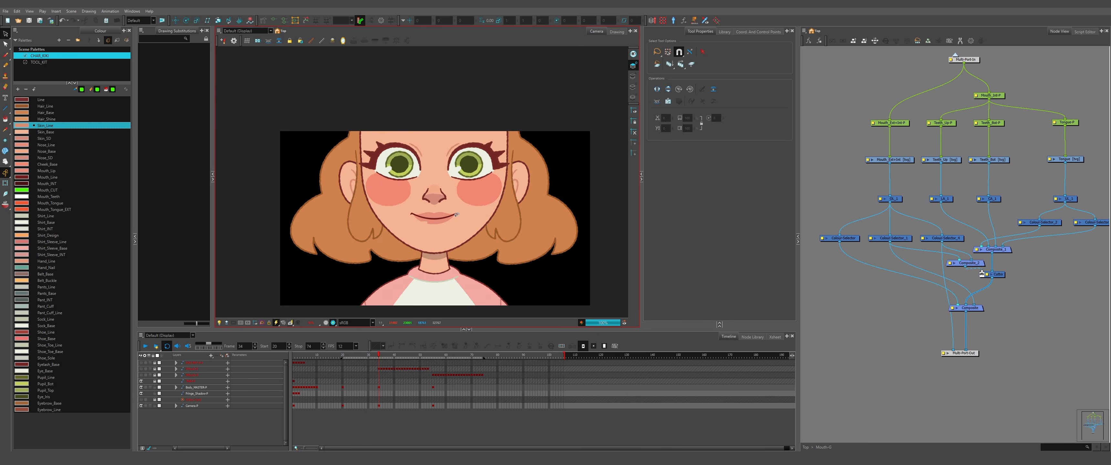
scroll(456, 214, "up", 2)
left_click(393, 357)
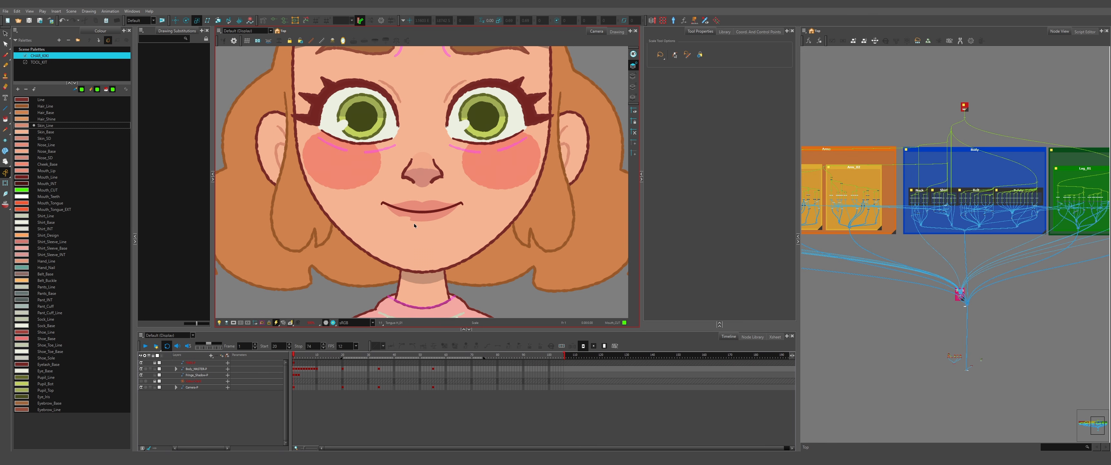
- Select the front-view mouth drawing on frame 1 and cycle back and forth through its drawing substitutions to check every shape
left_click(419, 215)
scroll(420, 216, "down", 2)
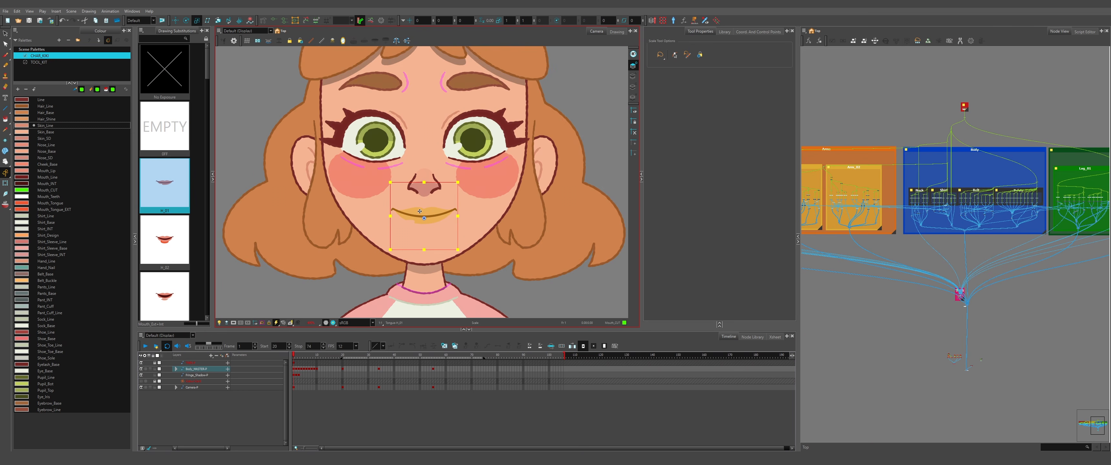
scroll(420, 212, "up", 2)
key("bracketright")
key("bracketright")
key("bracketright")
key("bracketright")
key("bracketright")
key("bracketright")
key("bracketright")
key("bracketright")
key("bracketright")
key("bracketright")
key("bracketright")
key("bracketright")
key("bracketright")
key("bracketright")
key("bracketright")
key("bracketright")
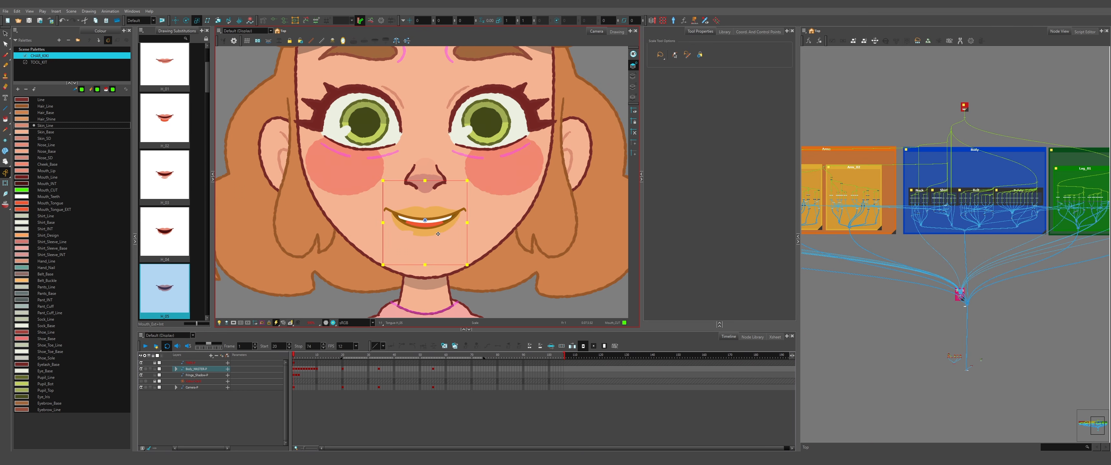
key("bracketleft")
key("bracketleft")
key("bracketleft")
key("bracketleft")
key("bracketleft")
key("bracketleft")
key("bracketleft")
key("bracketleft")
key("bracketleft")
key("bracketleft")
key("bracketleft")
key("bracketleft")
key("bracketleft")
key("bracketleft")
key("bracketleft")
key("bracketleft")
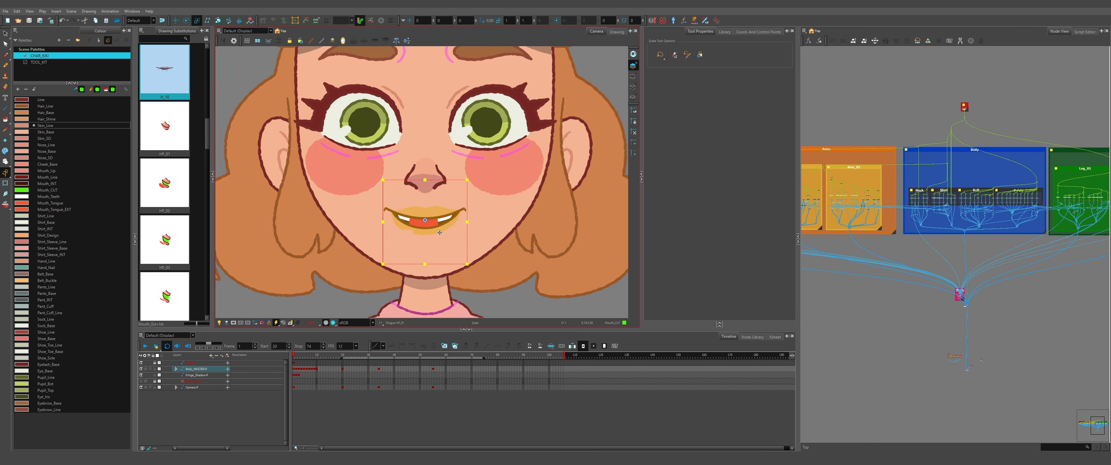
- On frame 2's three-quarter view, swap the closed mouth for the open H_04 drawing
key("period")
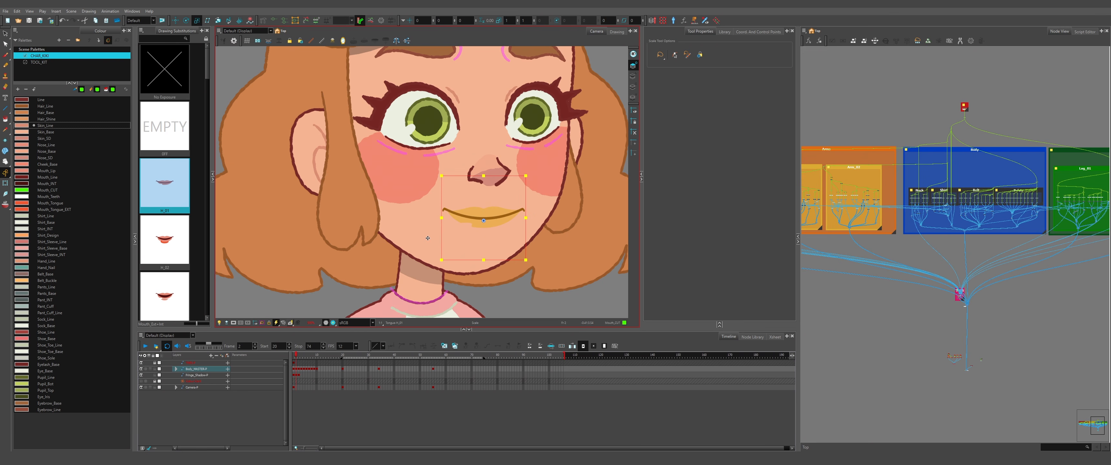
key("o")
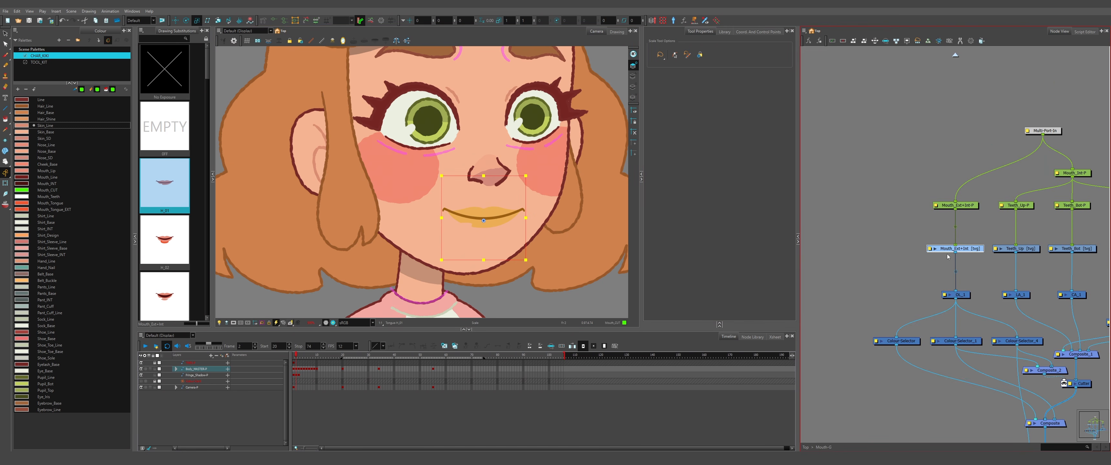
key("ctrl+shift+e")
scroll(951, 252, "up", 6)
left_click_drag(960, 278, 883, 299)
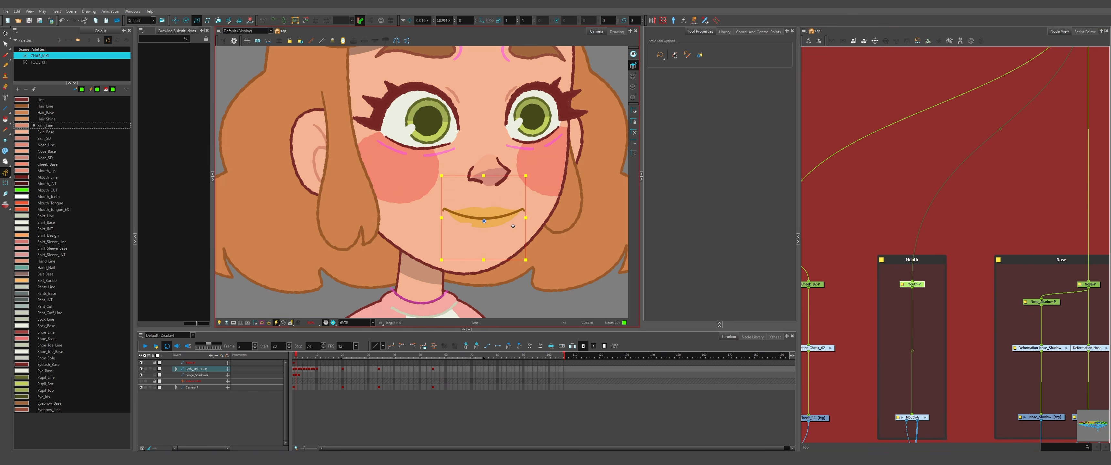
scroll(513, 226, "up", 2)
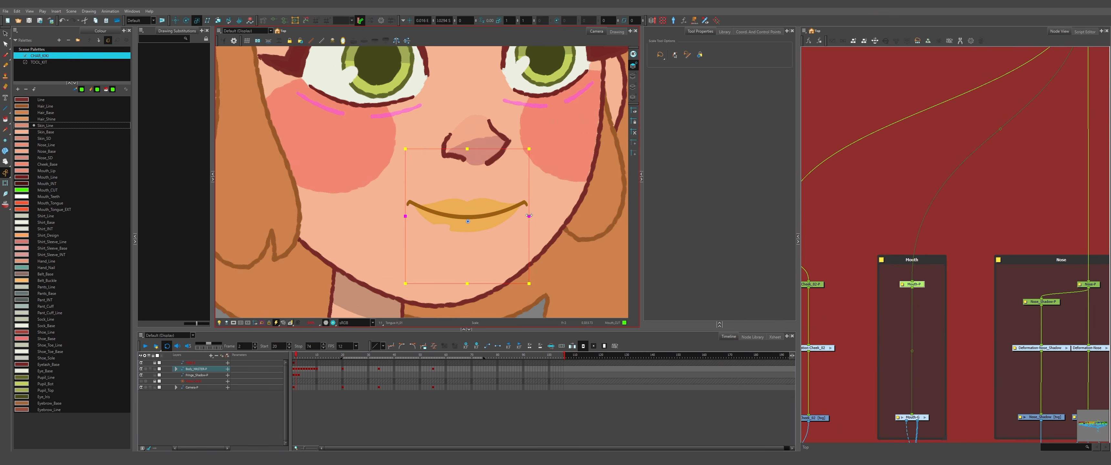
scroll(499, 233, "down", 2)
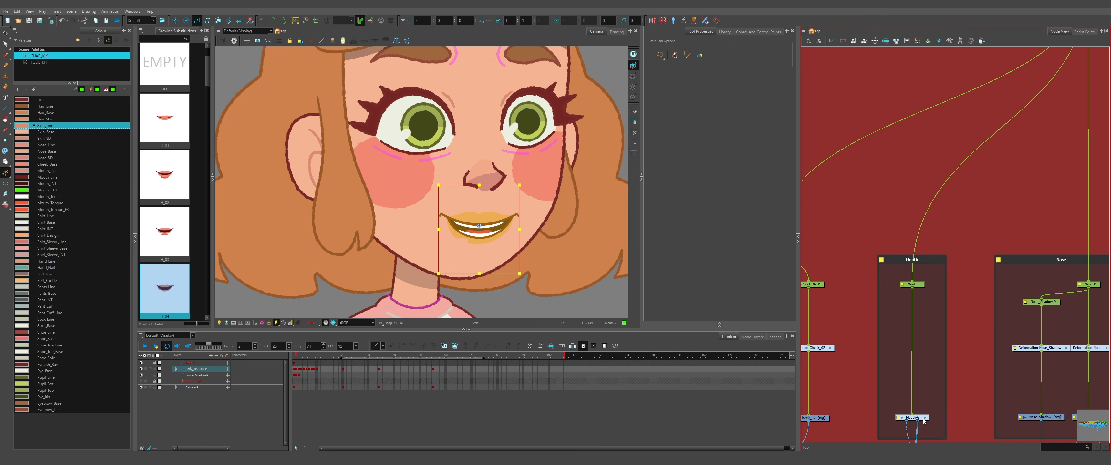
- Select the Mouth_Int-P peg in the mouth group and shift the teeth and tongue to fit the three-quarter mouth
key("o")
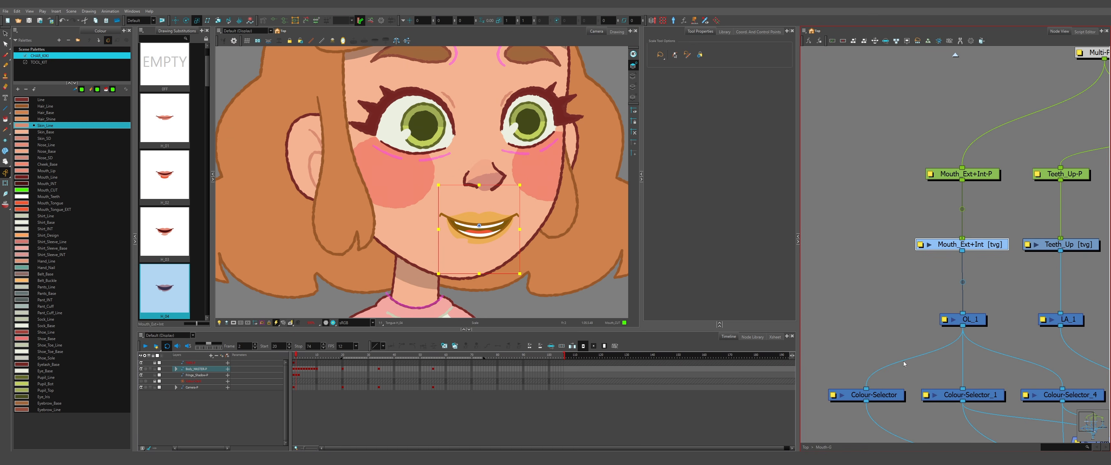
scroll(847, 232, "down", 5)
scroll(987, 195, "up", 5)
left_click_drag(973, 200, 902, 240)
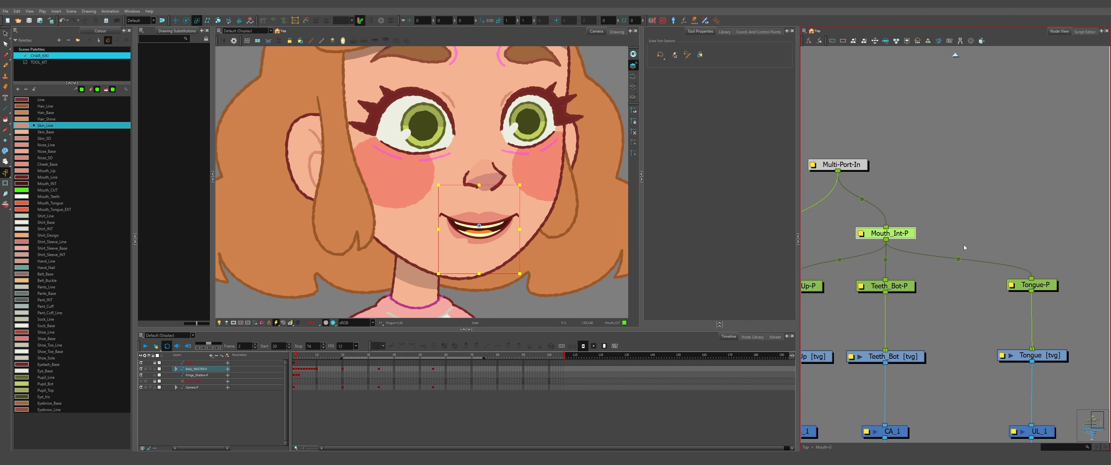
scroll(481, 230, "up", 2)
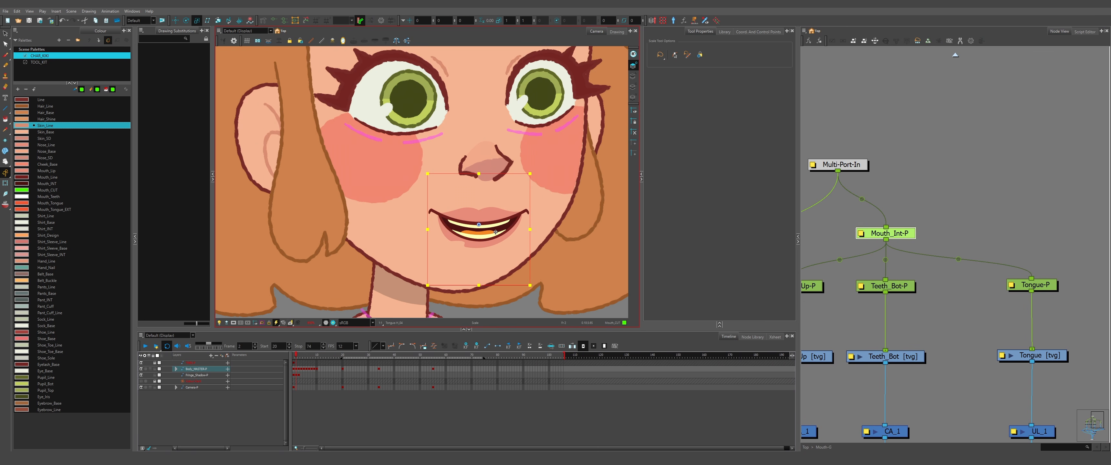
key("shift+t")
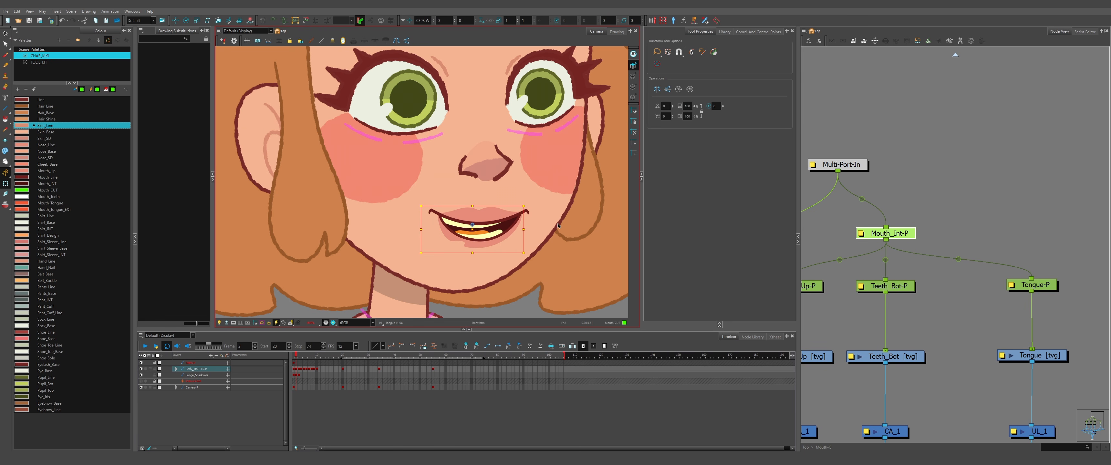
scroll(558, 225, "down", 1)
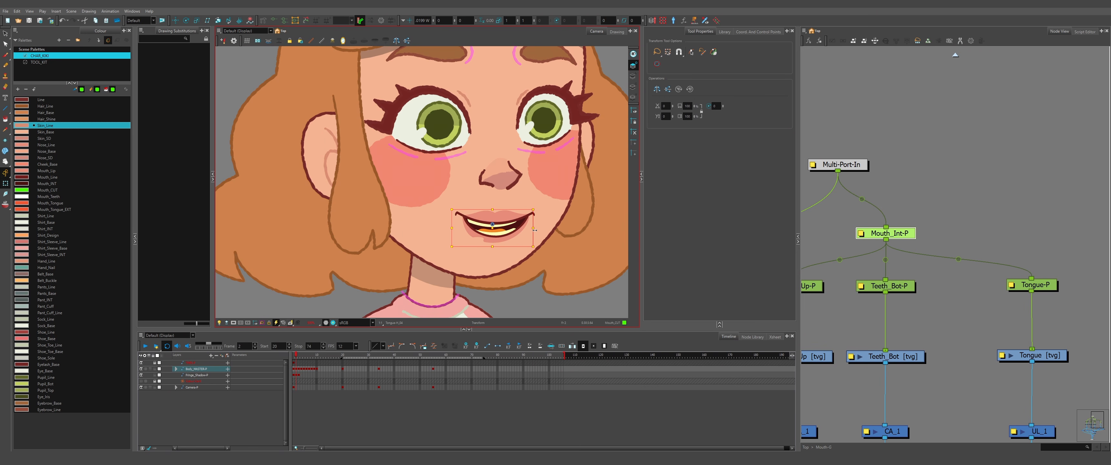
- Select the three-quarter mouth drawing and cycle through its drawing substitutions to check the neighbouring shapes
left_click(500, 218)
key("bracketright")
key("bracketright")
key("bracketleft")
key("bracketleft")
key("bracketleft")
key("bracketleft")
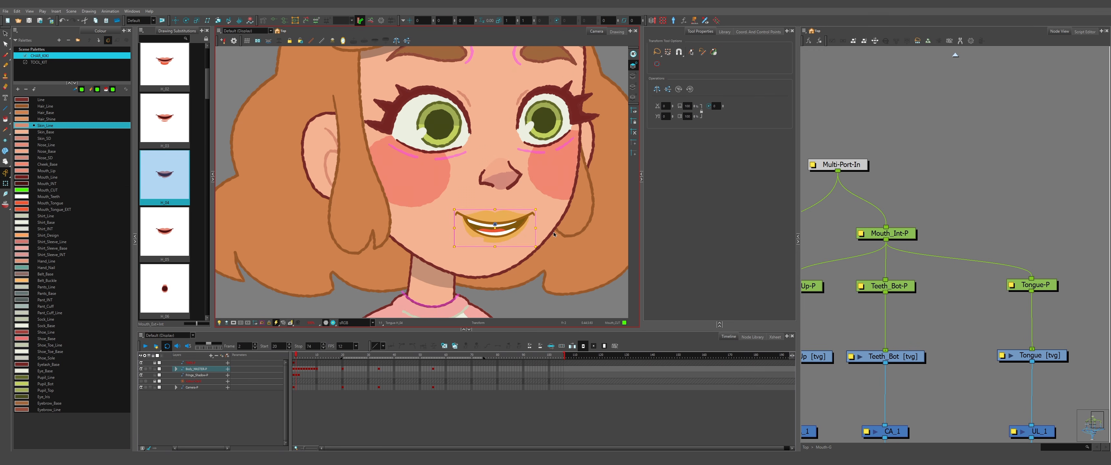
key("bracketright")
key("bracketright")
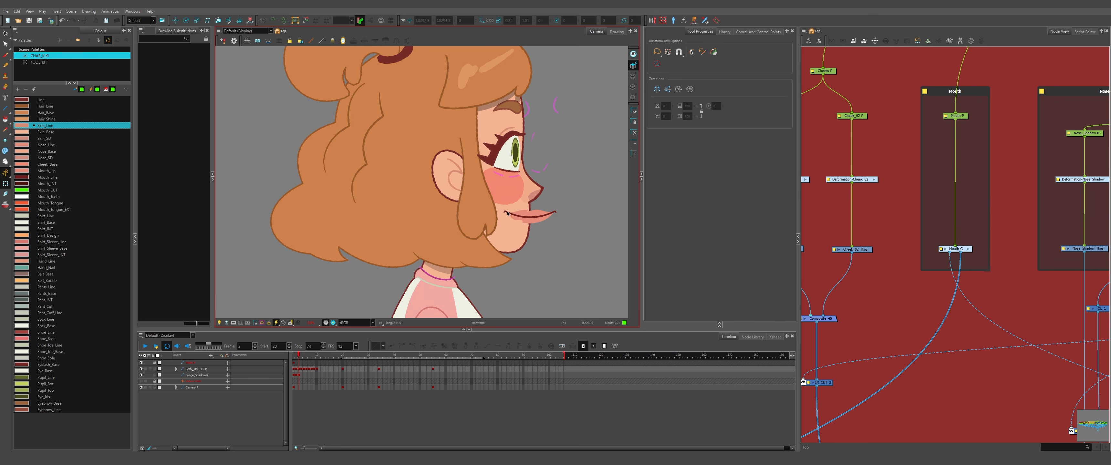
- On the profile view, select the mouth and step through the front-view H drawings until the HP_01 profile shape
scroll(507, 213, "up", 1)
left_click(503, 212)
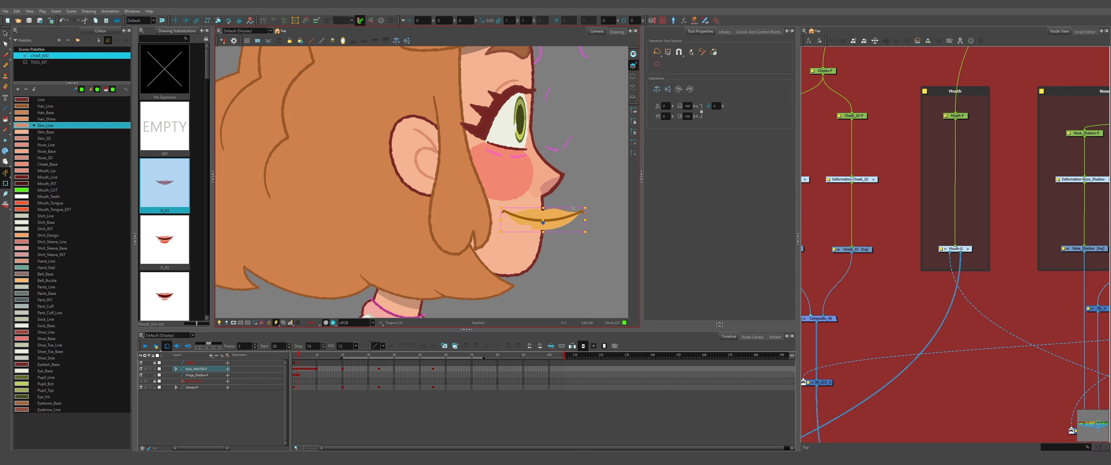
key("bracketright")
key("bracketright")
key("bracketright")
key("bracketright")
key("bracketright")
key("bracketright")
key("bracketright")
key("bracketright")
key("bracketright")
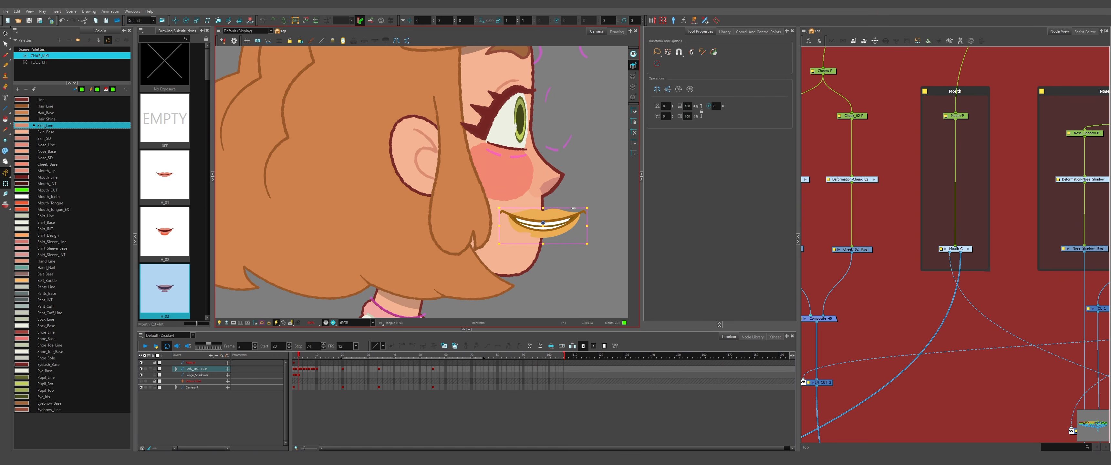
key("bracketright")
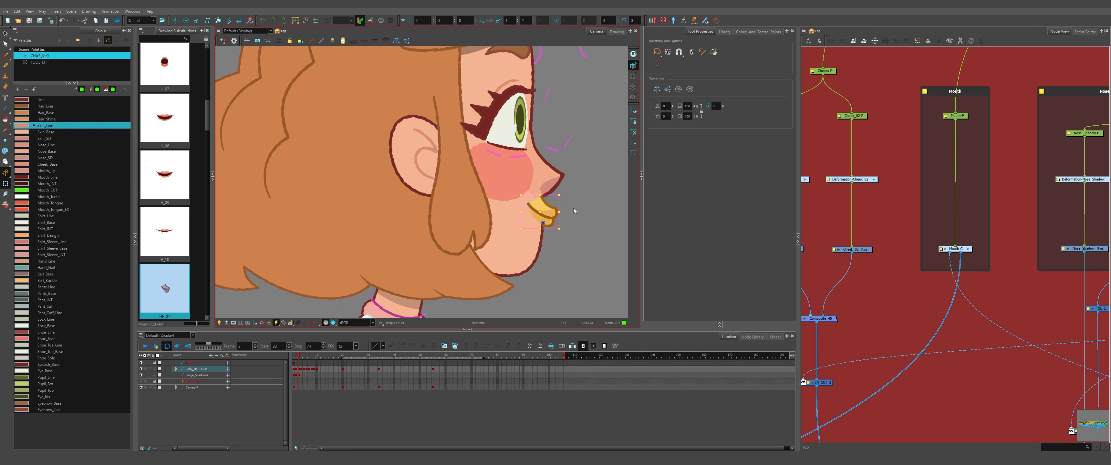
- Cycle back and forth through the HP profile mouth drawings, checking how each fits the side view of the face
scroll(574, 210, "up", 1)
key("bracketright")
key("bracketright")
key("bracketright")
key("bracketright")
key("bracketright")
key("bracketright")
key("bracketright")
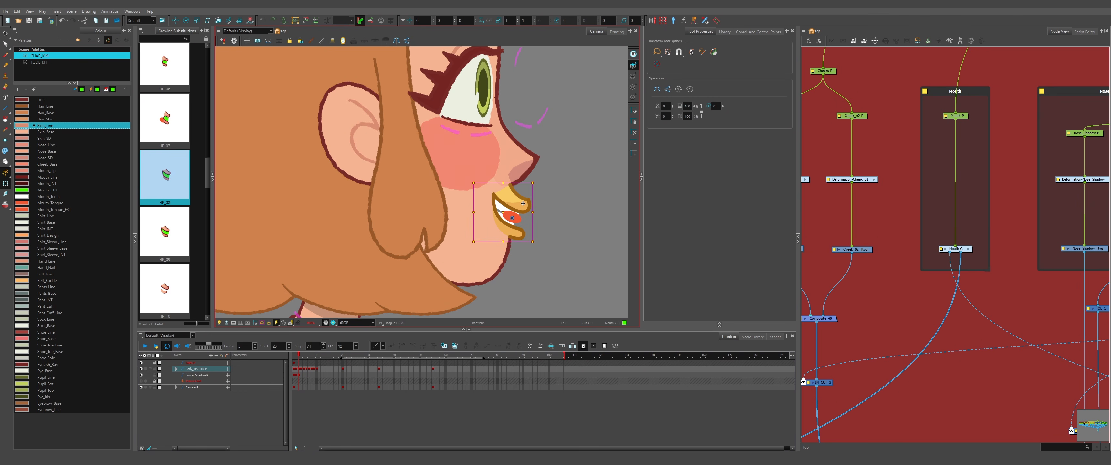
key("bracketleft")
key("bracketleft")
key("bracketleft")
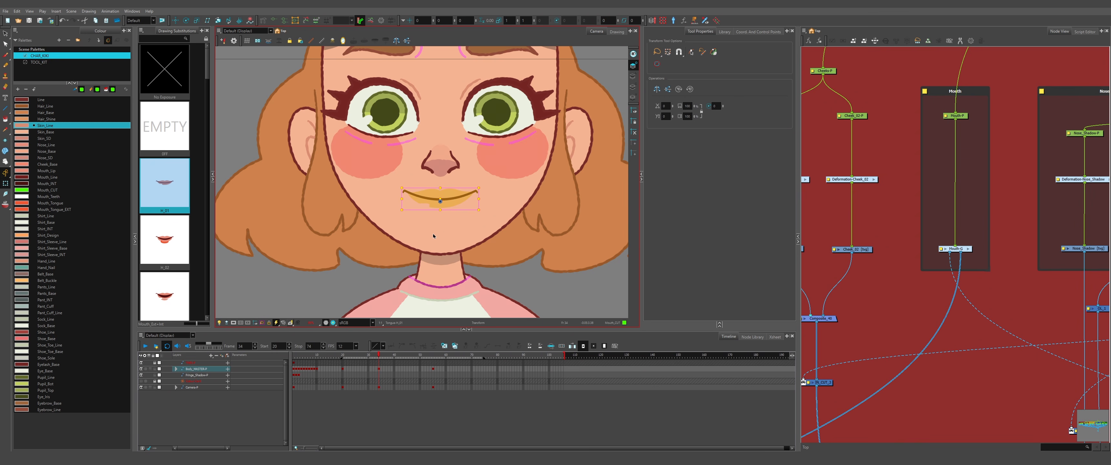
- On the front-view frames, rename the smiling mouth drawings H_01 to H_03 as FH_01 to FH_03
scroll(434, 234, "up", 1)
key("ctrl+d")
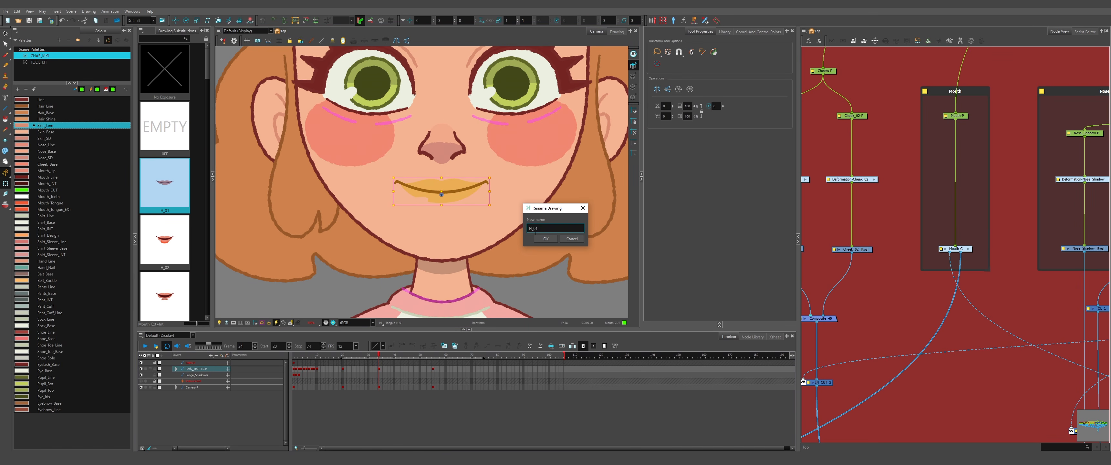
left_click(541, 240)
key("period")
key("ctrl+d")
key("Home")
type("F")
left_click(541, 240)
key("period")
- Rename the remaining front-view smiling mouth drawings H_04 to H_10 as FH_04 to FH_10
key("ctrl+d")
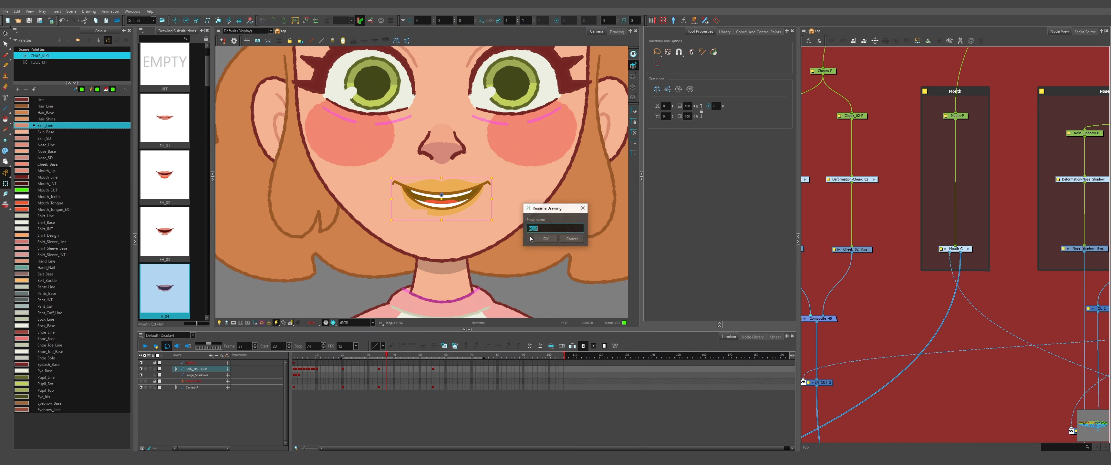
left_click(528, 228)
type("F")
left_click(541, 240)
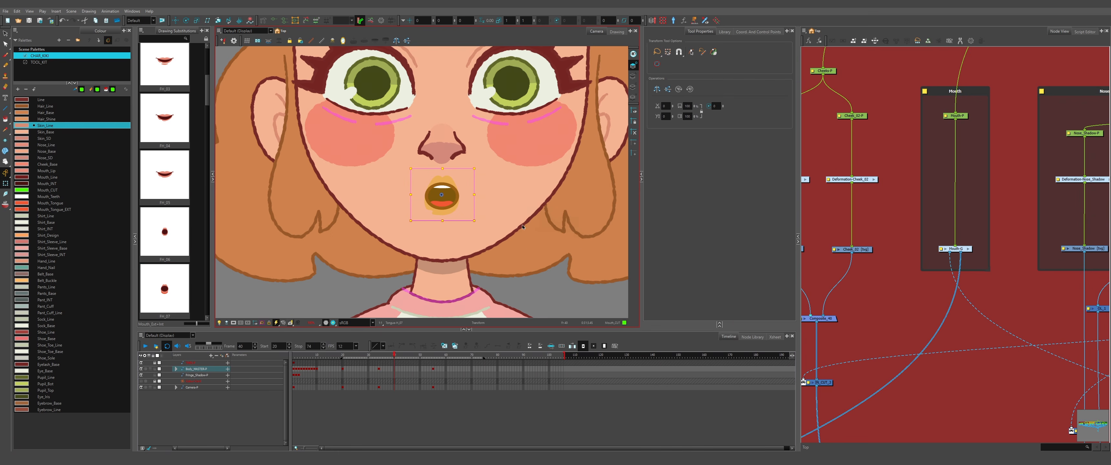
key("period")
key("ctrl+d")
left_click(528, 228)
type("F")
left_click(541, 240)
key("period")
- Rename the front-view frowning mouth drawings S_01 to S_03 as PS_01 to PS_03
key("ctrl+d")
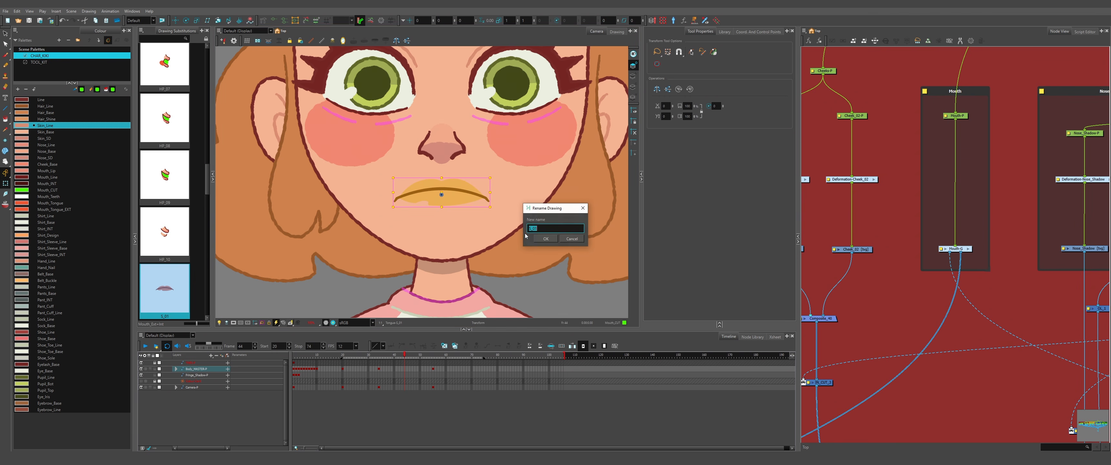
left_click(544, 241)
key("period")
key("ctrl+d")
left_click(528, 229)
type("P")
left_click(542, 241)
key("period")
key("ctrl+d")
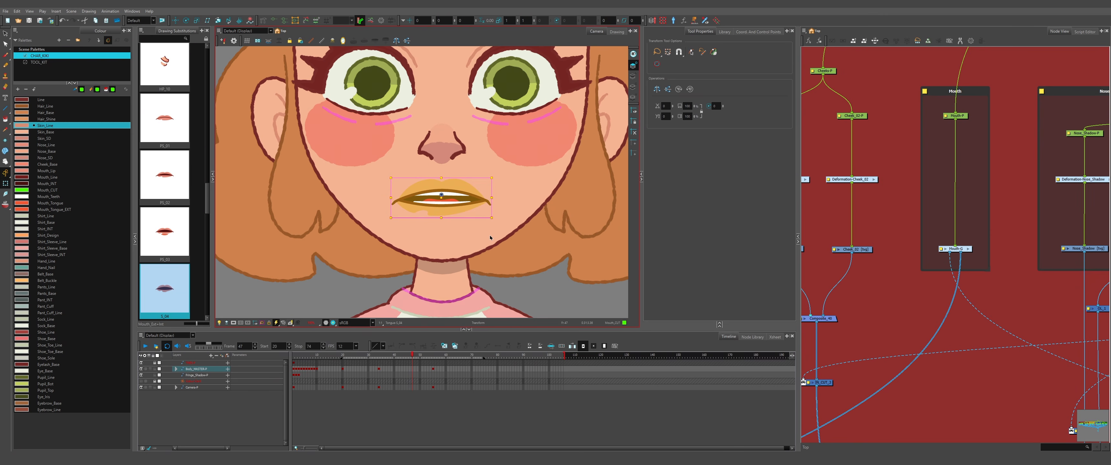
- Rename the front-view frowning mouth drawings S_04 to S_06 as PS_04 to PS_06
key("period")
key("ctrl+d")
left_click(528, 228)
type("P")
left_click(543, 240)
key("period")
key("ctrl+d")
left_click(528, 229)
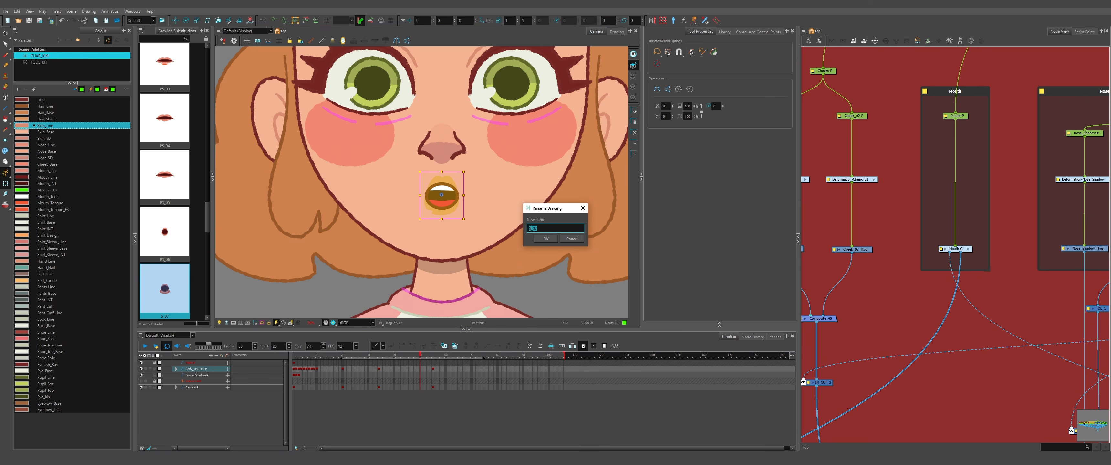
- Add the P prefix to the remaining front-view frowning mouth drawings, from S_07 onward
key("ctrl+d")
left_click(529, 229)
type("P")
left_click(543, 241)
key("period")
key("ctrl+d")
left_click(528, 229)
type("P")
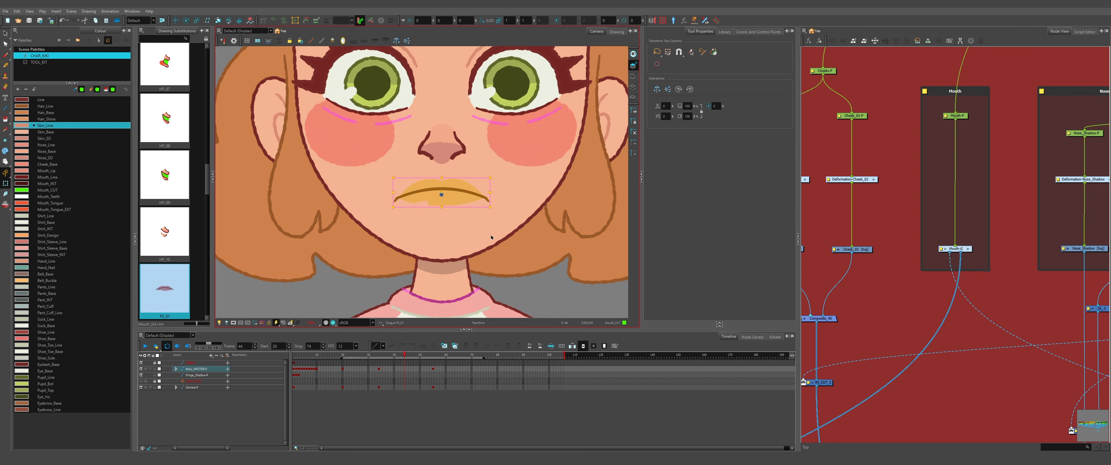
- Return to the first front-view frowning mouth and rename drawings PS_01 to PS_04 as FS_01 to FS_04
key("ctrl+d")
type("H")
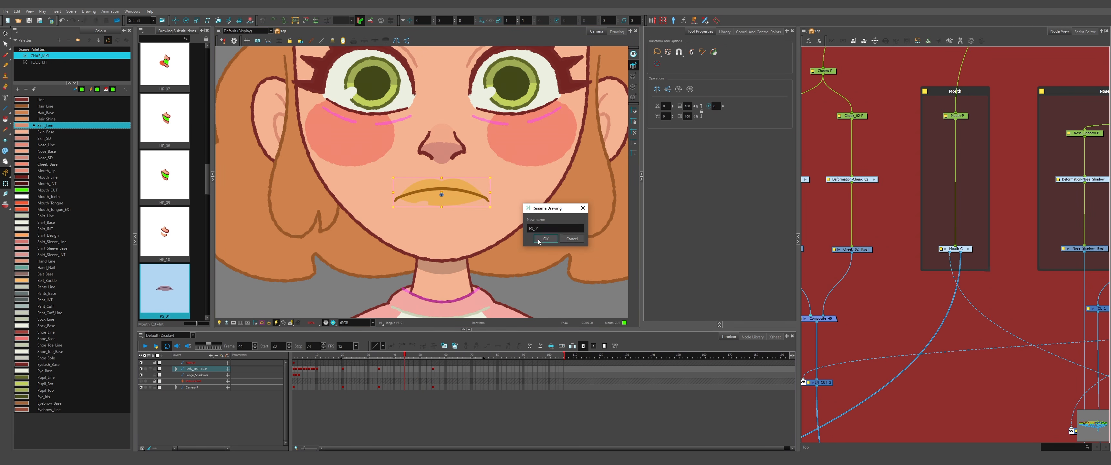
left_click(539, 242)
key("period")
key("ctrl+d")
type("F")
left_click(539, 241)
key("period")
key("ctrl+d")
- Rename the front-view frowning mouth drawings PS_05 to PS_07 as FS_05 to FS_07
key("ctrl+d")
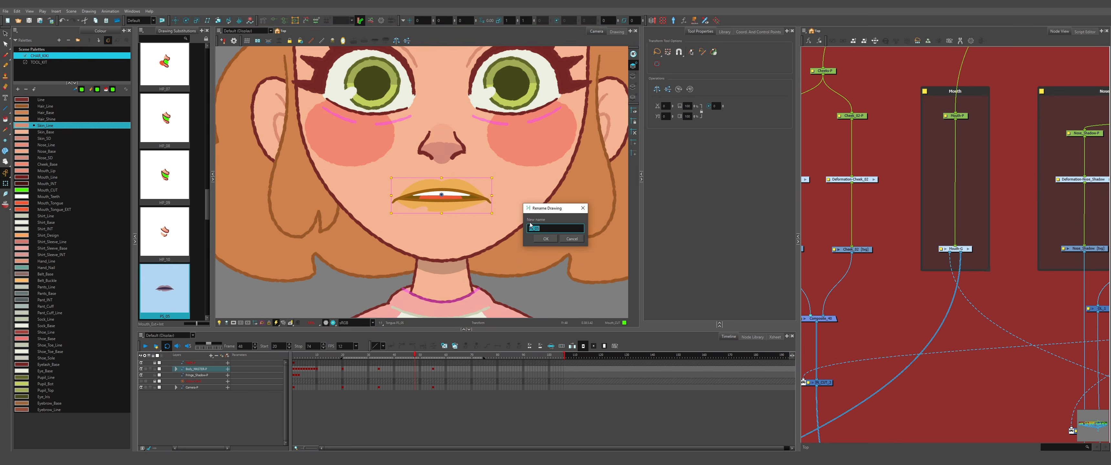
type("F")
left_click(539, 240)
key("period")
key("ctrl+d")
left_click(539, 239)
key("ctrl+d")
- Rename the last front-view frowning mouth drawings, PS_08 to PS_10, as FS_08 to FS_10
key("ctrl+d")
type("F")
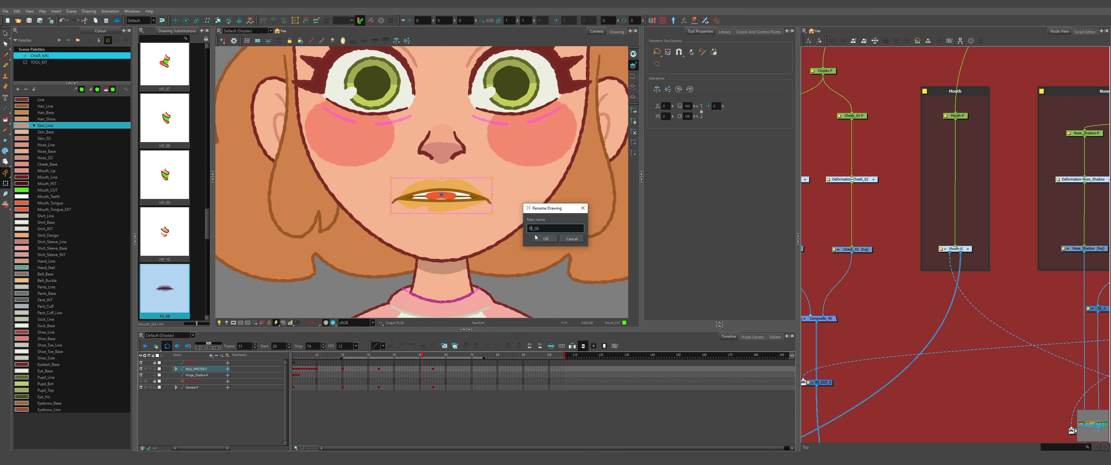
left_click(538, 239)
key("period")
key("ctrl+d")
type("F")
left_click(538, 239)
key("ctrl+d")
left_click(538, 239)
key("period")
- Move to the profile-view frames and rename the mouth drawings HP_01 and HP_02 as PH_01 and PH_02
key("period")
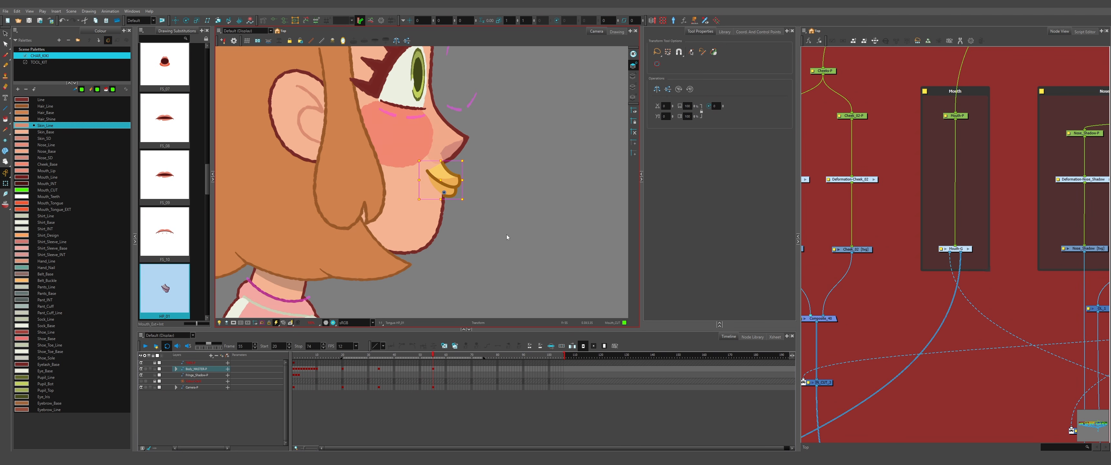
key("ctrl+d")
key("Home")
key("Delete")
key("Delete")
type("PH")
type("HP")
left_click(541, 239)
key("period")
key("ctrl+d")
left_click(541, 239)
- Rename the profile smiling mouth drawings HP_03 to HP_05 as PH_03 to PH_05
key("ctrl+d")
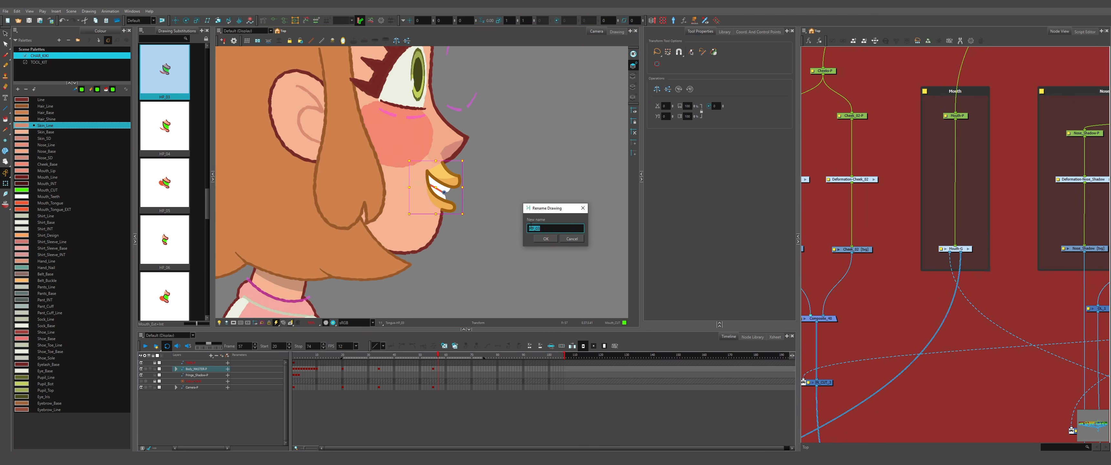
left_click(540, 239)
key("period")
key("ctrl+d")
left_click(540, 239)
key("period")
- Rename the profile smiling mouth drawings HP_06 to HP_08 as PH_06 to PH_08
key("ctrl+d")
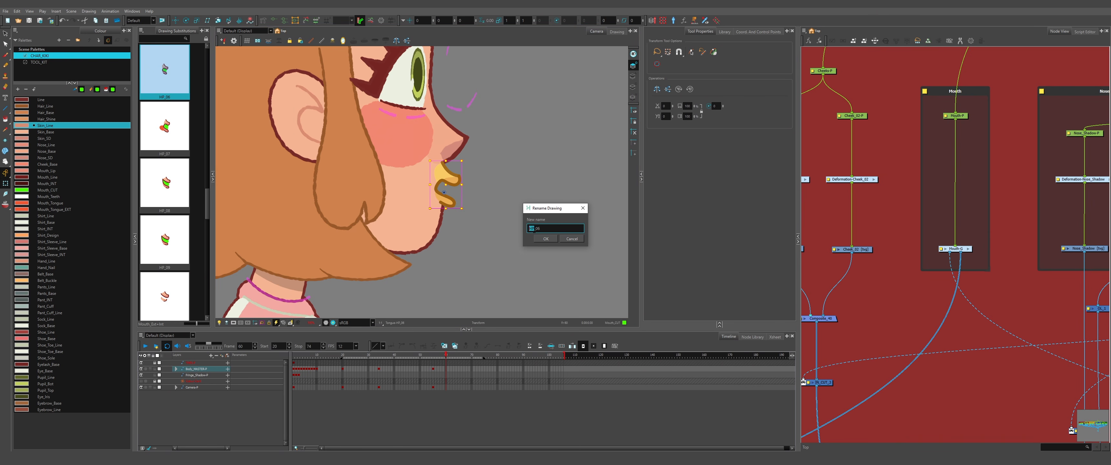
left_click(540, 240)
key("period")
key("ctrl+d")
left_click_drag(533, 230, 529, 230)
type("PH")
left_click(547, 240)
key("period")
key("ctrl+d")
left_click(548, 241)
- Rename the last two profile smiling mouth drawings, HP_09 and HP_10, as PH_09 and PH_10
key("period")
key("ctrl+d")
type("PH")
left_click(546, 239)
key("period")
key("ctrl+d")
type("PH")
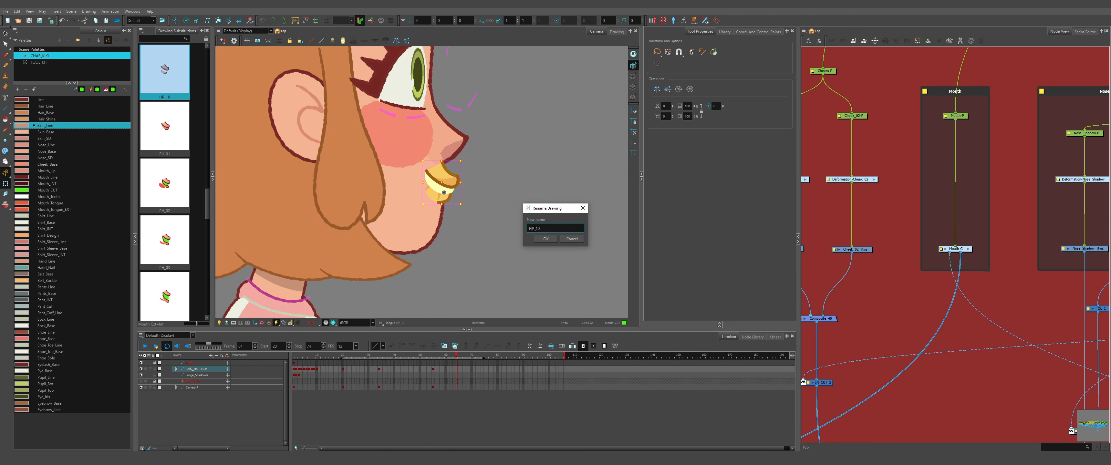
left_click(546, 239)
- Rename the first two profile frowning mouth drawings as PS_01 and PS_02
key("period")
key("ctrl+d")
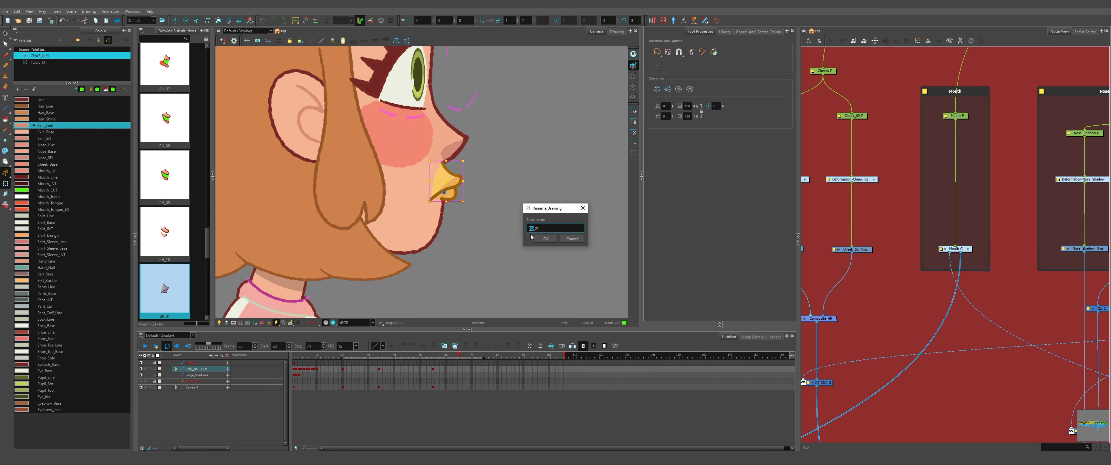
left_click(542, 238)
key("period")
key("ctrl+d")
type("PS")
left_click(543, 239)
- Rename the third and fourth profile frowning mouth drawings as PS_03 and PS_04
key("period")
key("ctrl+d")
left_click(543, 239)
key("period")
key("ctrl+d")
left_click(543, 240)
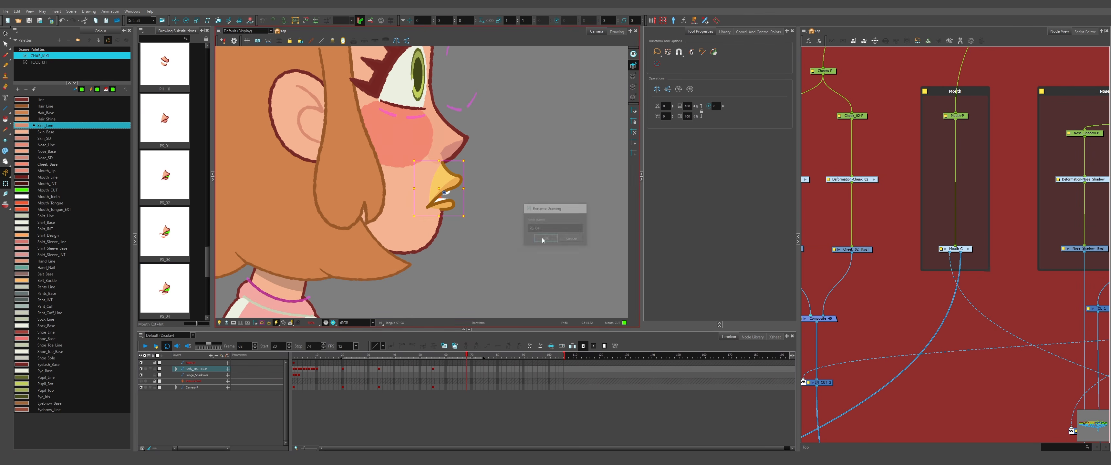
- Rename the fifth, sixth and seventh profile frowning mouth drawings as PS_05, PS_06 and PS_07
key("period")
key("ctrl+d")
left_click(543, 240)
key("period")
key("ctrl+d")
left_click(543, 239)
key("period")
key("ctrl+d")
left_click(544, 239)
- Rename the last three profile frowning mouth drawings as PS_08, PS_09 and PS_10
key("period")
key("ctrl+d")
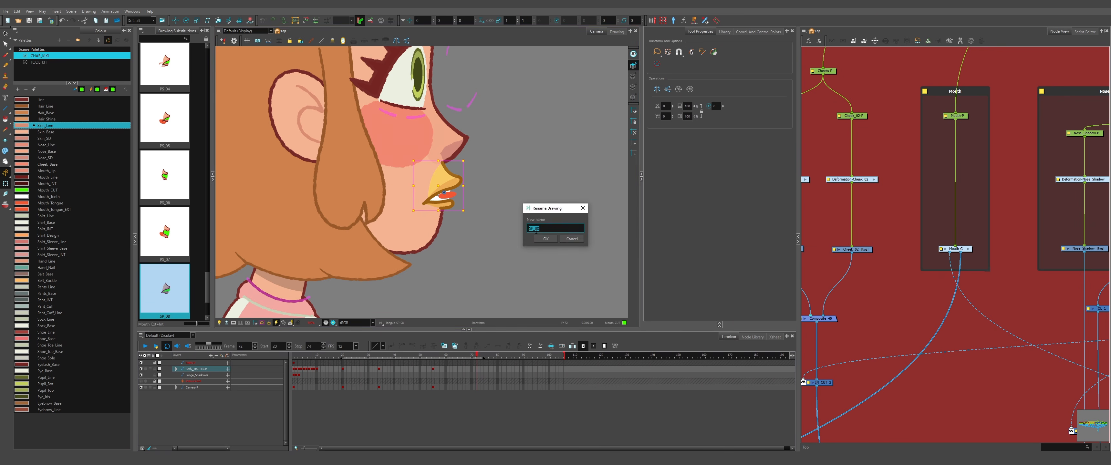
left_click_drag(534, 229, 530, 229)
type("PS")
left_click(544, 240)
key("period")
key("ctrl+d")
left_click(544, 239)
key("period")
key("ctrl+d")
left_click(544, 240)
- Cycle through the mouth drawings on the three-quarter front head to check how the shapes follow one another
left_click(481, 272)
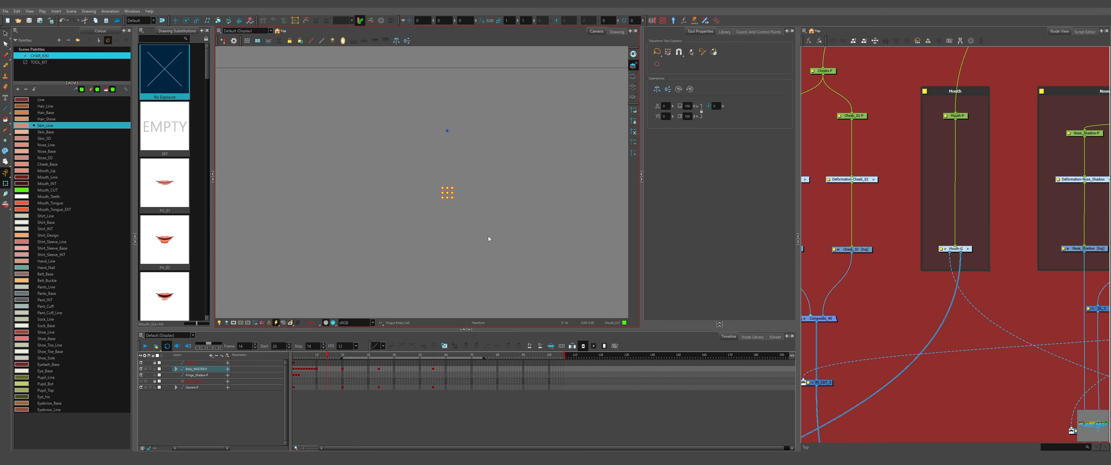
left_click(451, 169)
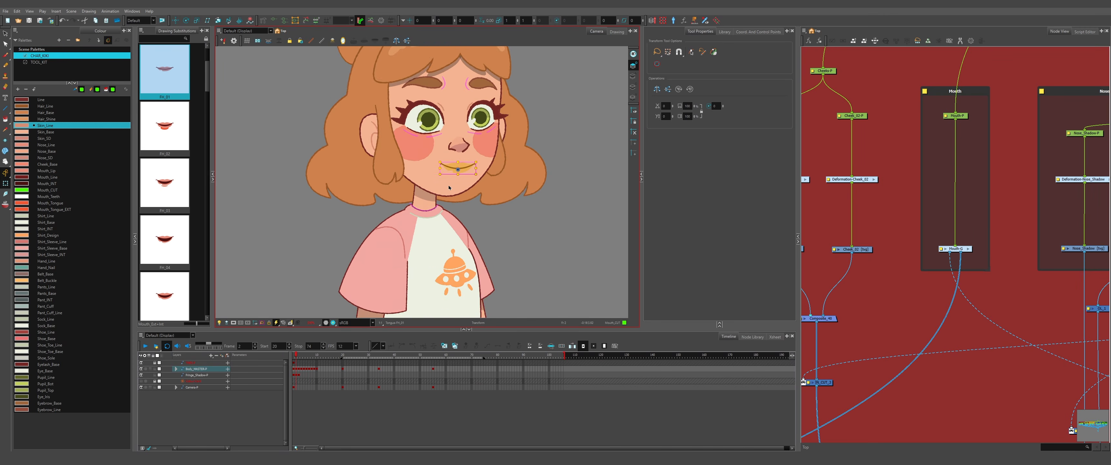
key("]")
key("]")
key("]")
key("]")
key("]")
key("]")
key("]")
key("]")
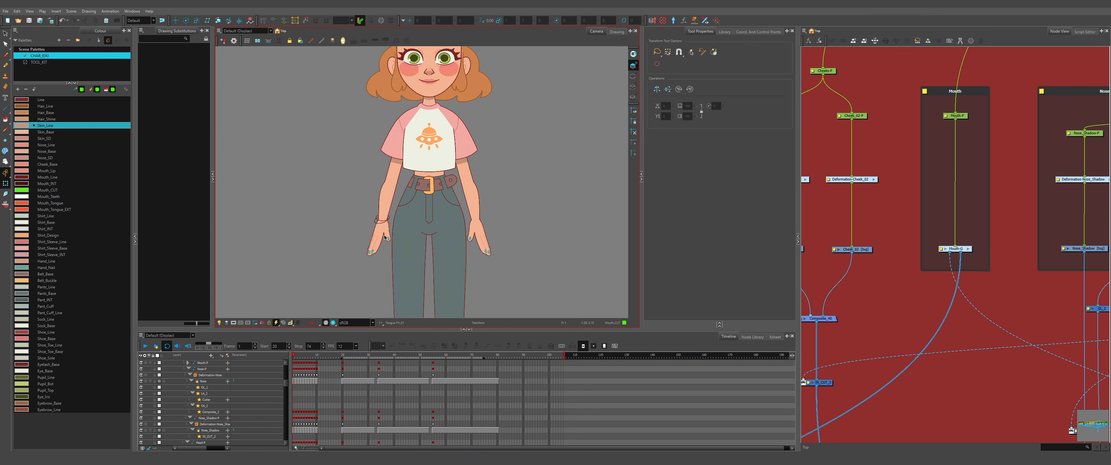
- Swap the bracelet hand to better-fitting drawings on the three-quarter front and profile poses
left_click(375, 240)
scroll(418, 251, "up", 2)
key("period")
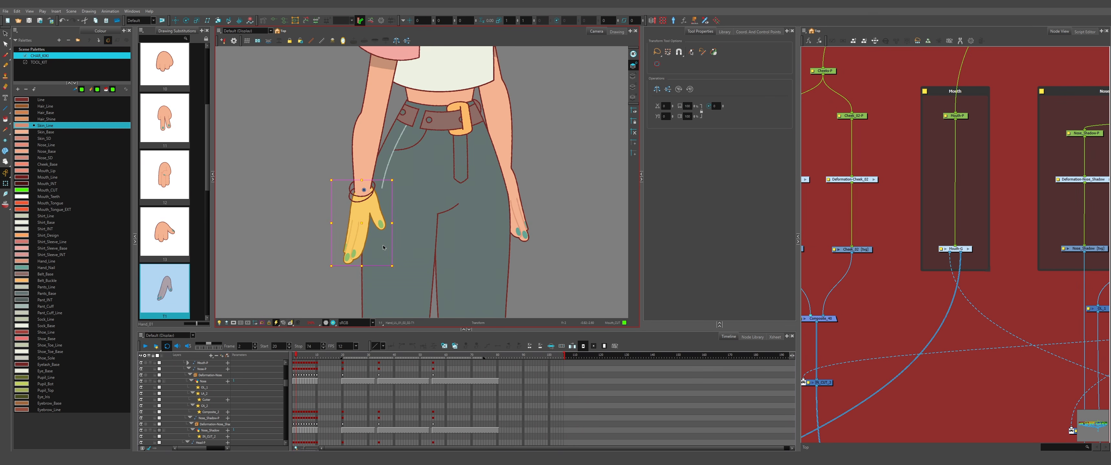
scroll(169, 210, "down", 2)
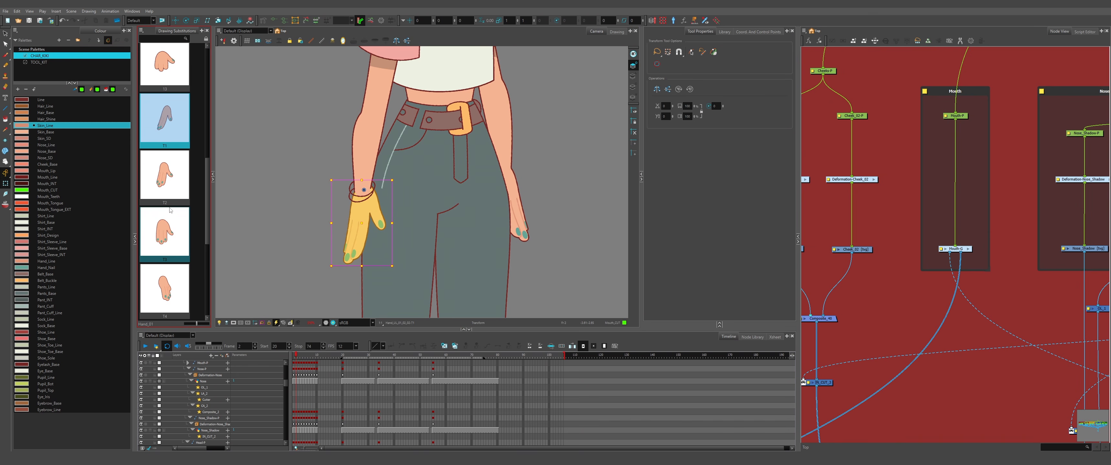
left_click(170, 193)
key("period")
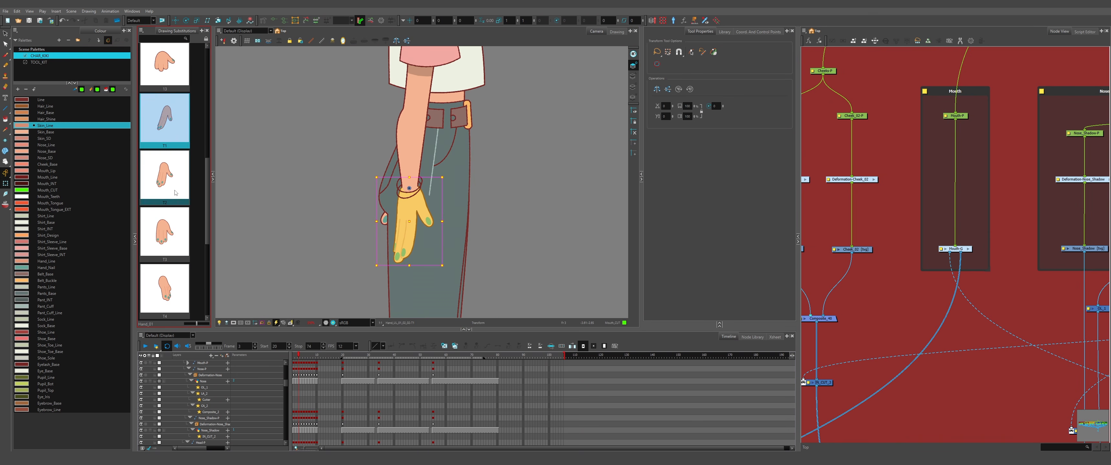
left_click(169, 225)
- Compare the bracelet hand on the neighbouring poses and advance its drawing by two on the three-quarter back pose
scroll(427, 194, "up", 2)
key("o")
left_click_drag(483, 276, 487, 254)
left_click_drag(495, 296, 467, 310)
key("comma")
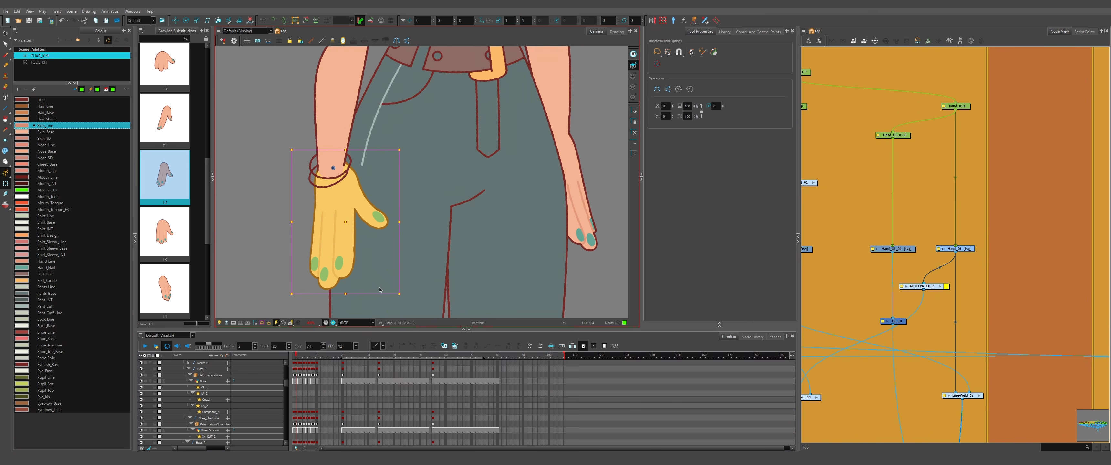
left_click_drag(400, 295, 383, 304)
key("period")
left_click(415, 172)
scroll(438, 145, "down", 2)
key("period")
left_click(538, 228)
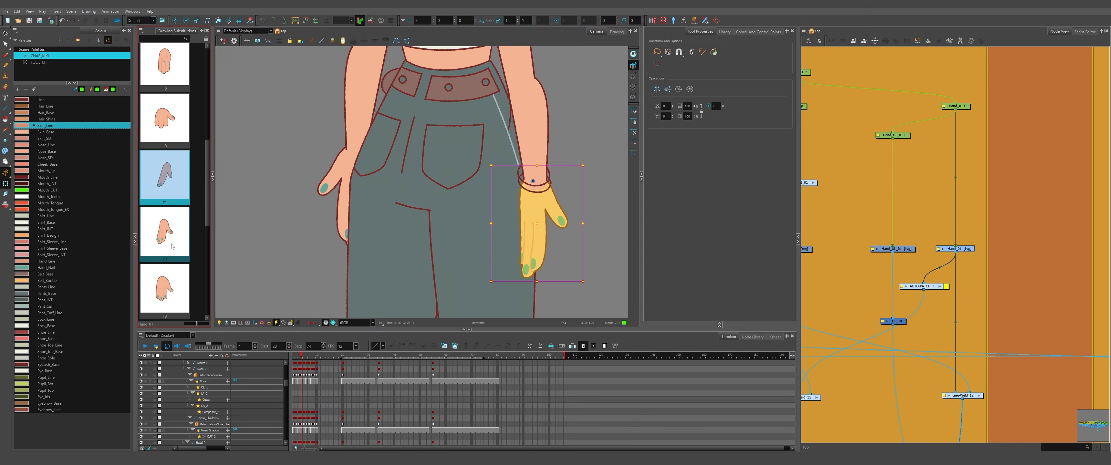
key("bracketright")
key("bracketright")
left_click_drag(602, 283, 561, 302)
- Give the bracelet hand a palm drawing on the back pose and rotate it in line with the forearm
key("period")
scroll(166, 186, "down", 1)
left_click(166, 185)
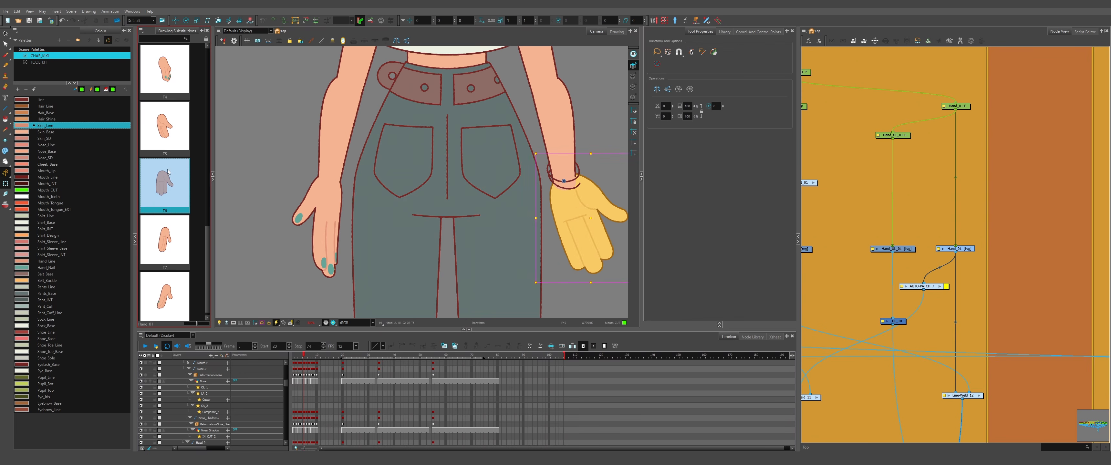
left_click(166, 132)
left_click_drag(599, 164, 534, 164)
left_click_drag(589, 146, 595, 171)
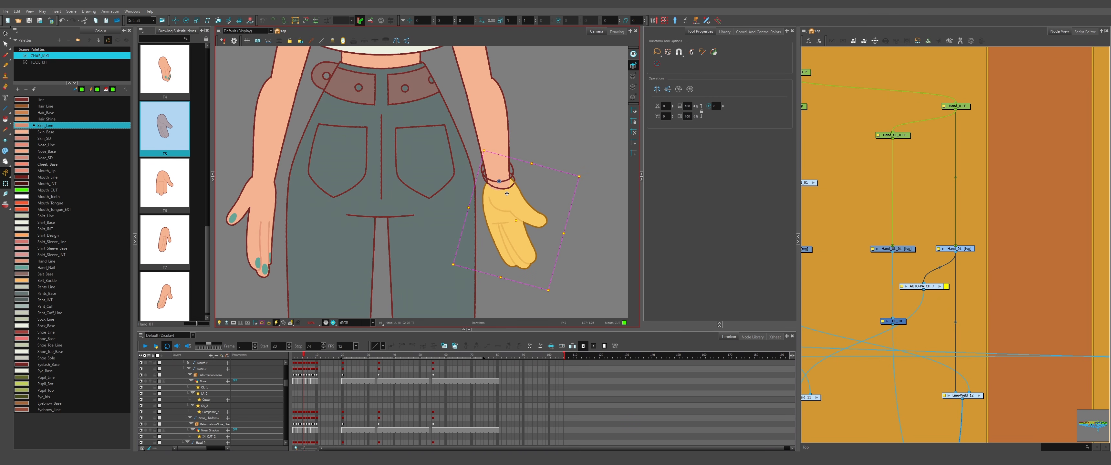
- Examine the bracelet hand's wrist joint and its drawings across the turnaround poses
scroll(500, 184, "up", 3)
left_click(500, 188)
key("b")
left_click(540, 189)
scroll(540, 188, "down", 4)
key("comma")
key("comma")
key("comma")
key("comma")
scroll(540, 189, "down", 3)
key("period")
key("period")
key("period")
key("period")
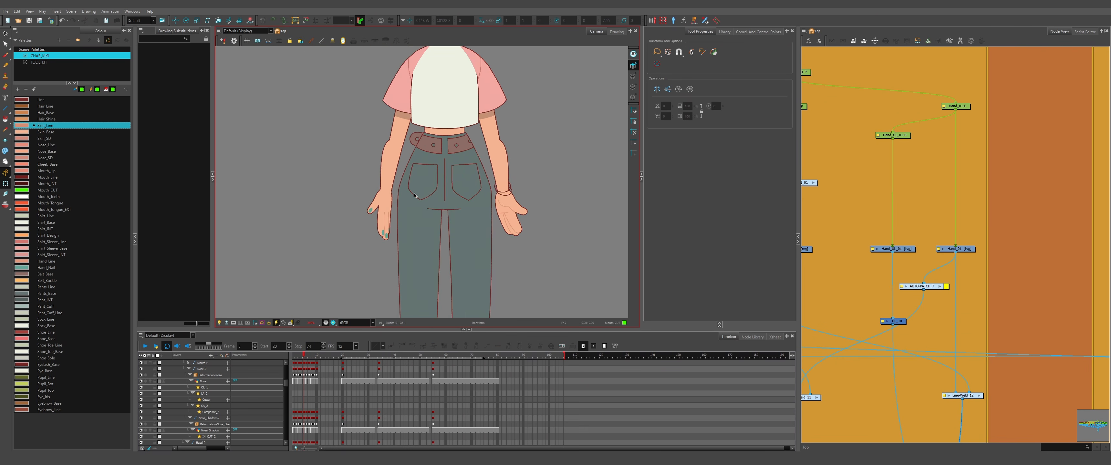
- Set the hand without the bracelet to the palm drawing on the mirrored back pose and rotate it to follow the arm
key("period")
scroll(375, 207, "up", 1)
left_click(359, 212)
left_click(166, 185)
left_click(166, 130)
left_click_drag(356, 215, 362, 207)
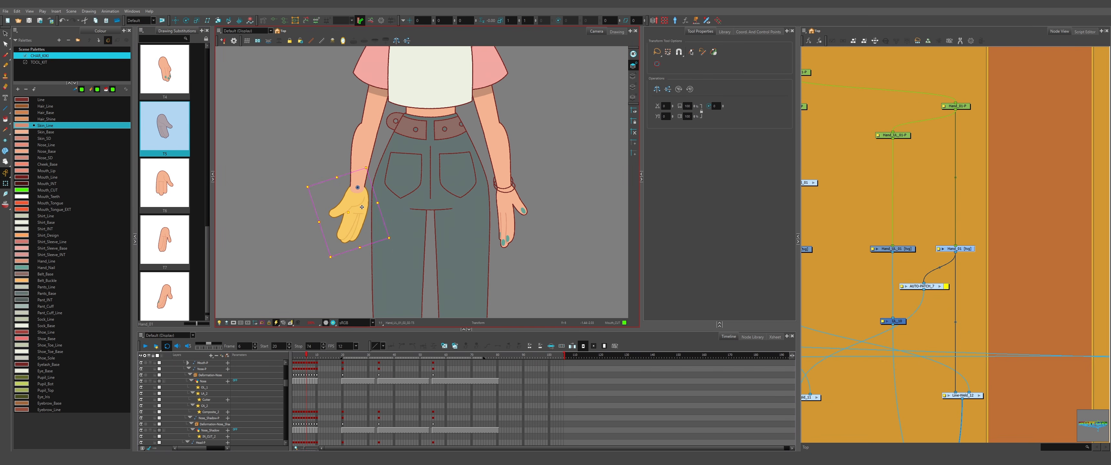
- Choose matching drawings for the hand without the bracelet on the mirrored three-quarter back, profile and three-quarter front poses
key("period")
left_click(166, 241)
left_click_drag(401, 263, 496, 245)
key("period")
left_click(170, 184)
key("period")
left_click(169, 130)
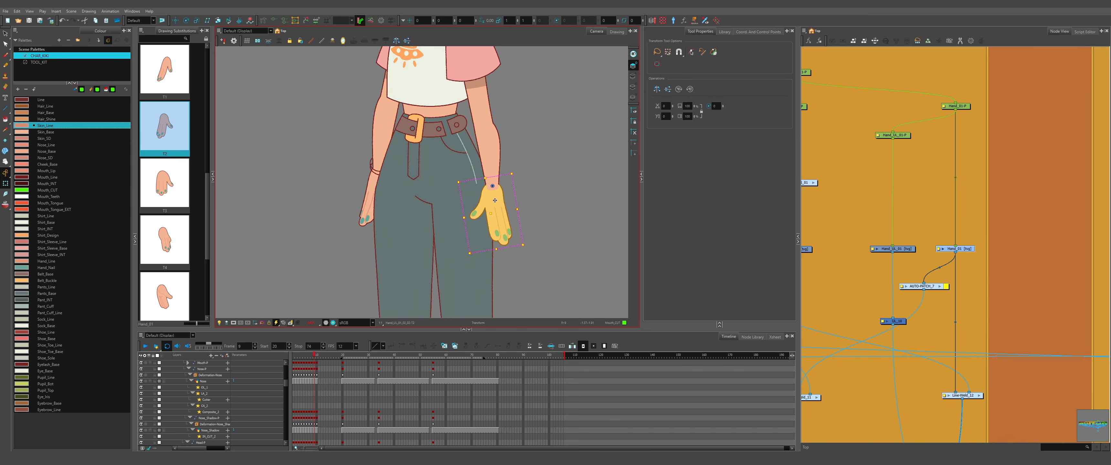
- Swap the hand without the bracelet to palm drawings on the back and three-quarter back poses
key("period")
scroll(528, 241, "down", 2)
scroll(528, 241, "up", 2)
left_click(488, 224)
key("period")
key("period")
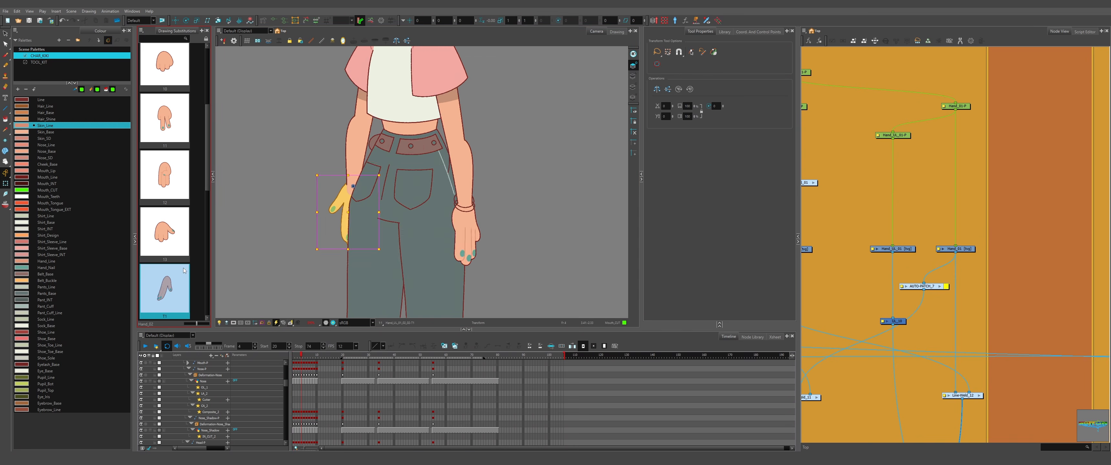
key("period")
scroll(184, 272, "down", 4)
left_click(183, 280)
key("comma")
left_click(182, 264)
left_click(178, 286)
scroll(173, 242, "down", 3)
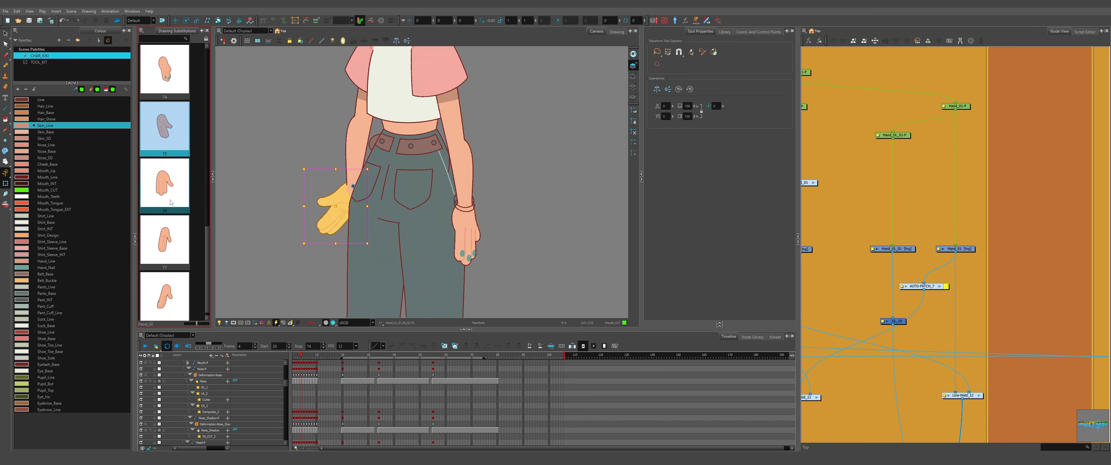
- Compare the palm drawings for the far hand on the three-quarter back pose and apply the open-palm one
left_click(171, 187)
left_click(168, 246)
left_click(168, 293)
left_click(166, 195)
key("comma")
key("period")
key("period")
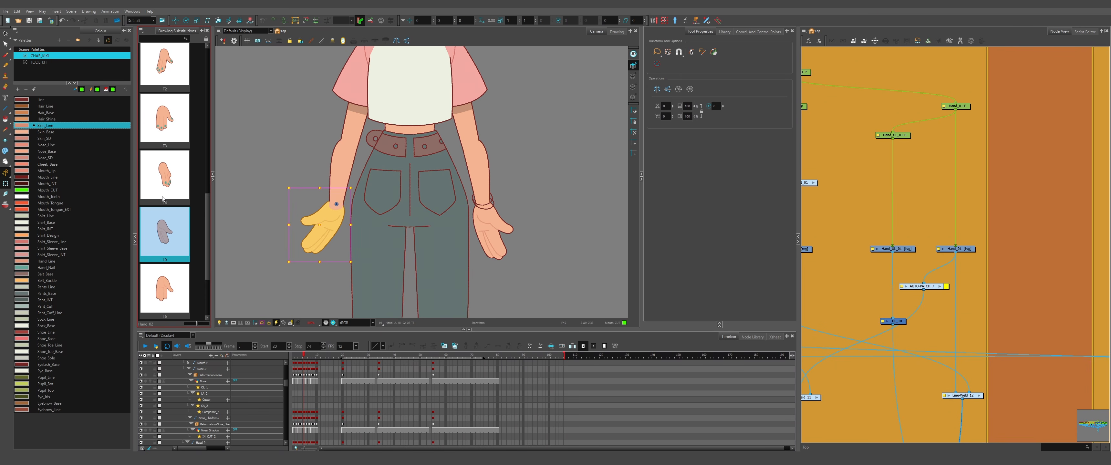
key("period")
key("comma")
key("comma")
left_click(166, 231)
left_click(167, 281)
- Try another drawing for the hand without the bracelet on the three-quarter front pose
key("comma")
key("comma")
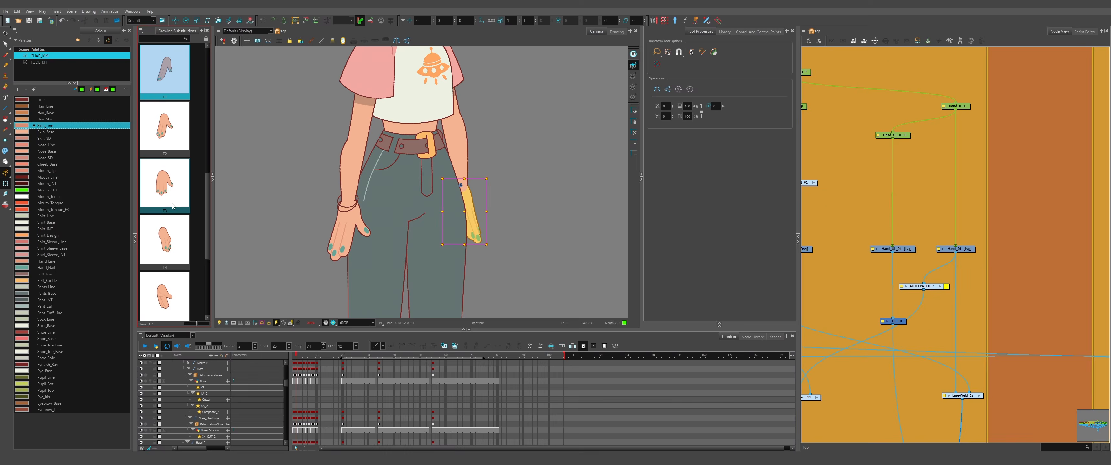
scroll(172, 207, "down", 3)
left_click(172, 243)
- Try alternative drawings for the hand without the bracelet on the front pose and restore its spread-thumb drawing
key("comma")
left_click(170, 291)
left_click(170, 244)
scroll(170, 233, "up", 5)
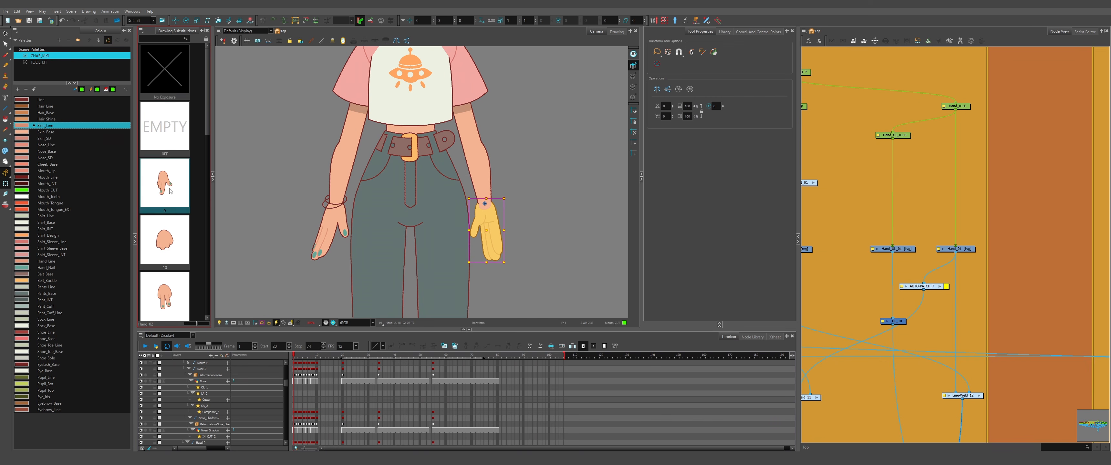
scroll(170, 191, "down", 1)
left_click(169, 293)
scroll(171, 242, "down", 1)
left_click(171, 186)
left_click(171, 240)
left_click(171, 129)
left_click(171, 77)
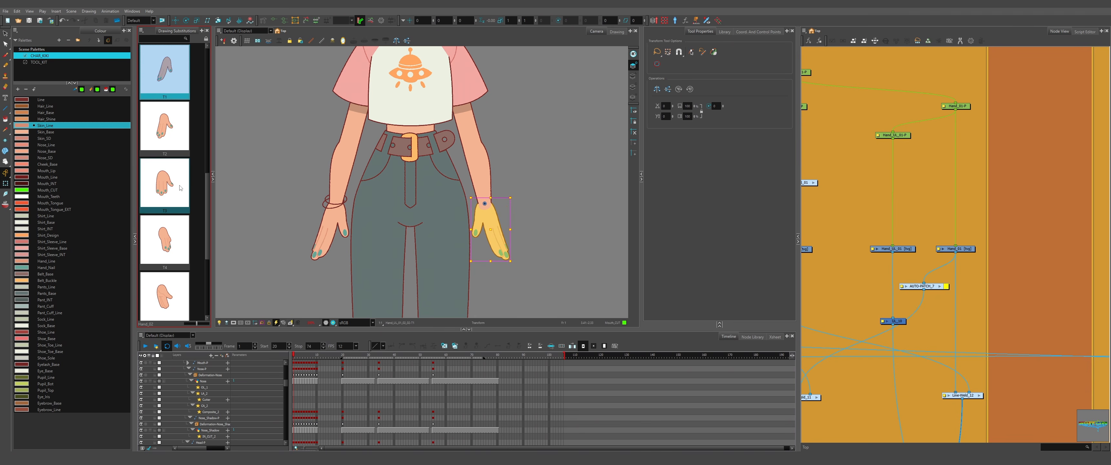
- Set the far hand on the three-quarter front pose to the last drawing in its substitution list
key("period")
left_click(172, 235)
left_click(172, 285)
left_click_drag(471, 200, 515, 199)
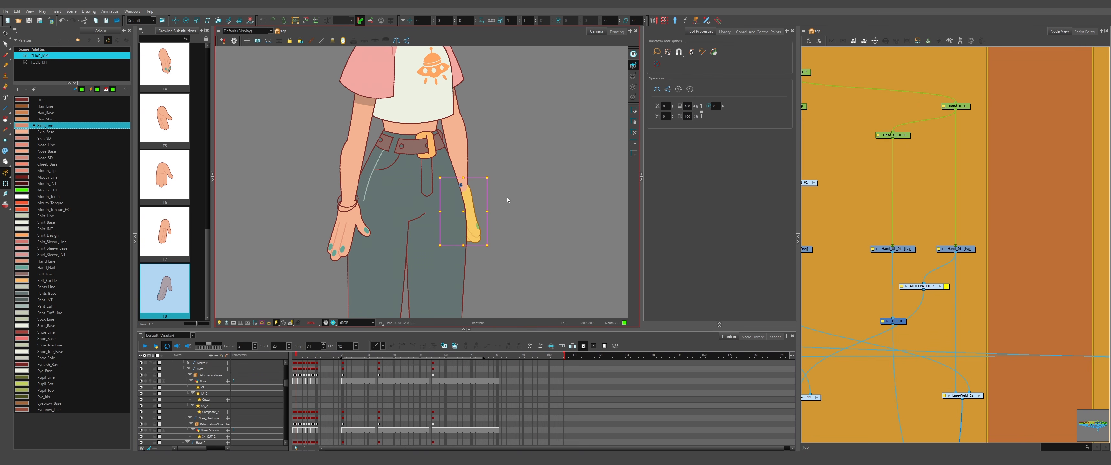
- Rotate the palm of the hand without the bracelet on the back pose so it follows the forearm
key("comma")
left_click(323, 243)
key("period")
key("period")
key("period")
key("period")
left_click(329, 241)
scroll(339, 220, "up", 1)
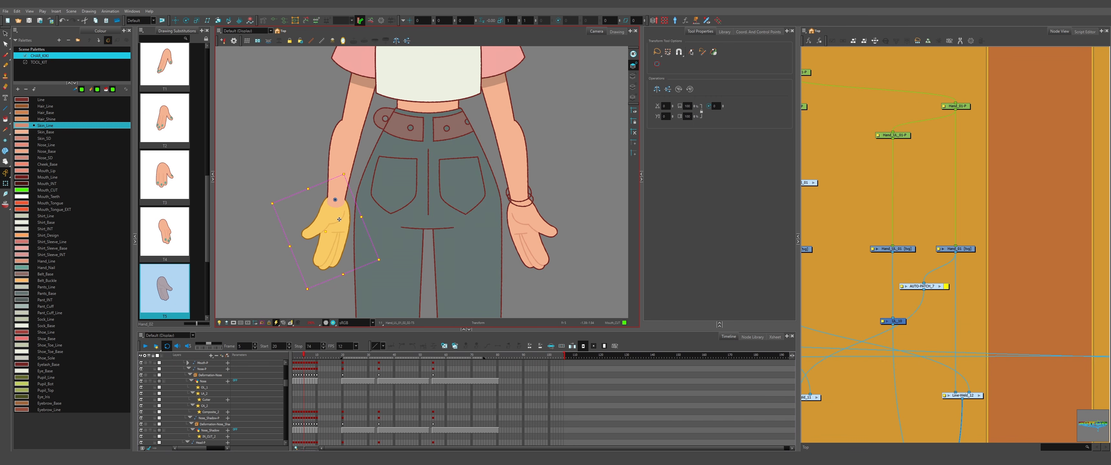
- Apply the open-palm drawing to the far hand on the three-quarter back pose
key("comma")
key("period")
key("comma")
left_click(169, 174)
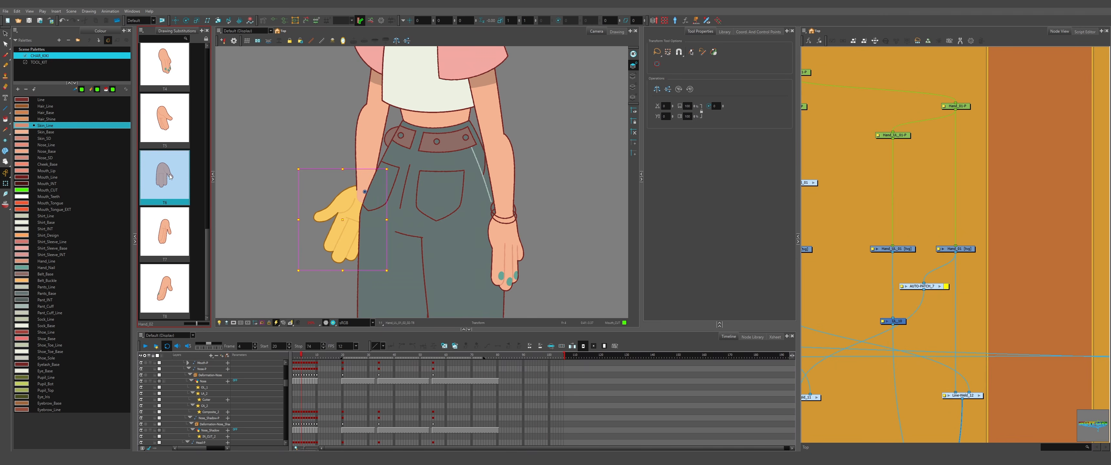
left_click_drag(390, 280, 423, 266)
- Try to flip the far hand's open-palm artwork horizontally on the three-quarter back pose
left_click(5, 34)
key("ctrl+a")
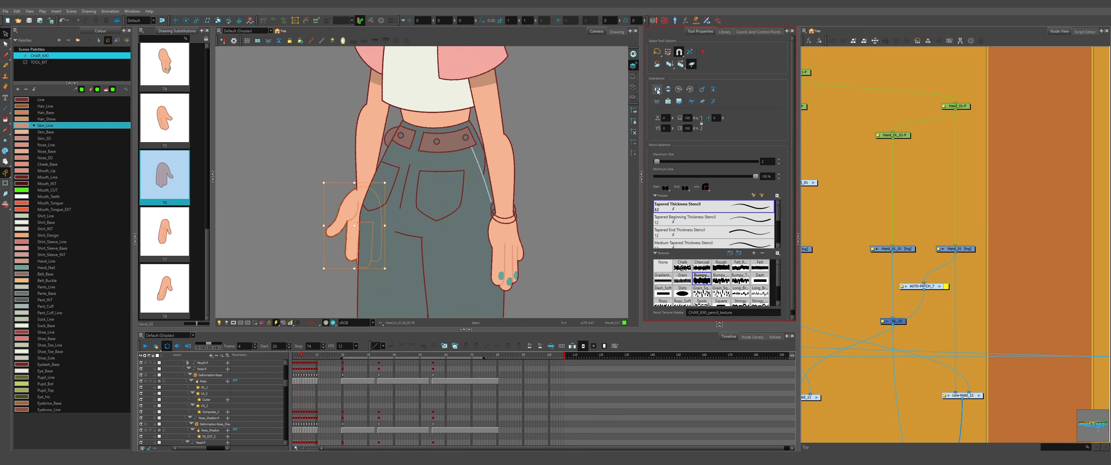
left_click(657, 90)
scroll(343, 207, "up", 2)
scroll(371, 193, "down", 4)
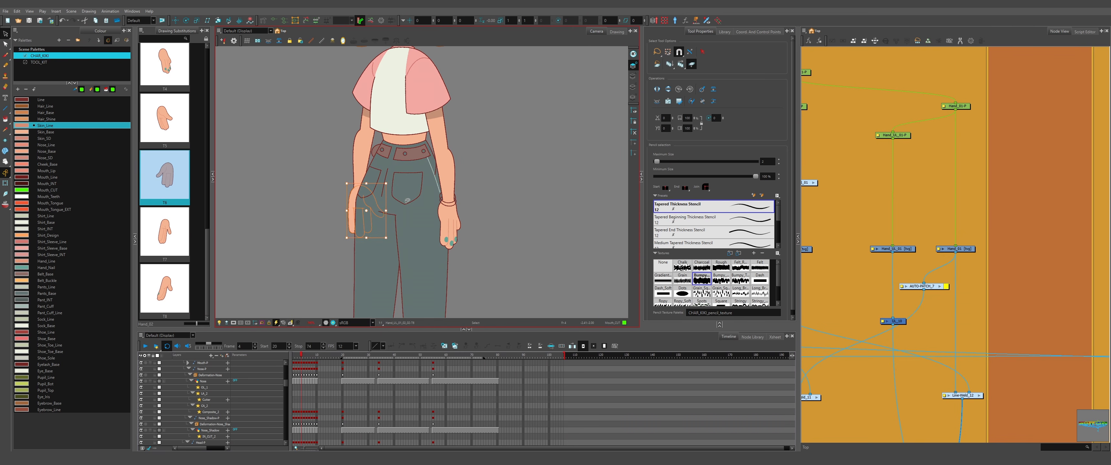
key("ctrl+z")
- Disable the body and leg nodes to isolate the arms, and activate the Transform tool on the front pose
scroll(965, 241, "down", 5)
left_click(885, 245)
key("d")
mouse_move(1039, 254)
left_mouse_down()
mouse_move(813, 253)
mouse_move(932, 231)
left_mouse_up()
key("d")
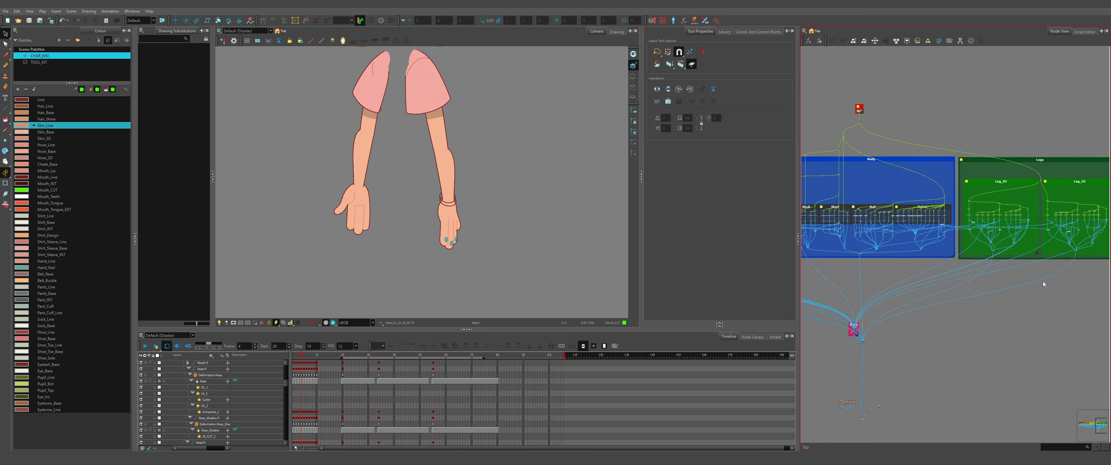
scroll(1042, 281, "down", 2)
scroll(839, 258, "up", 2)
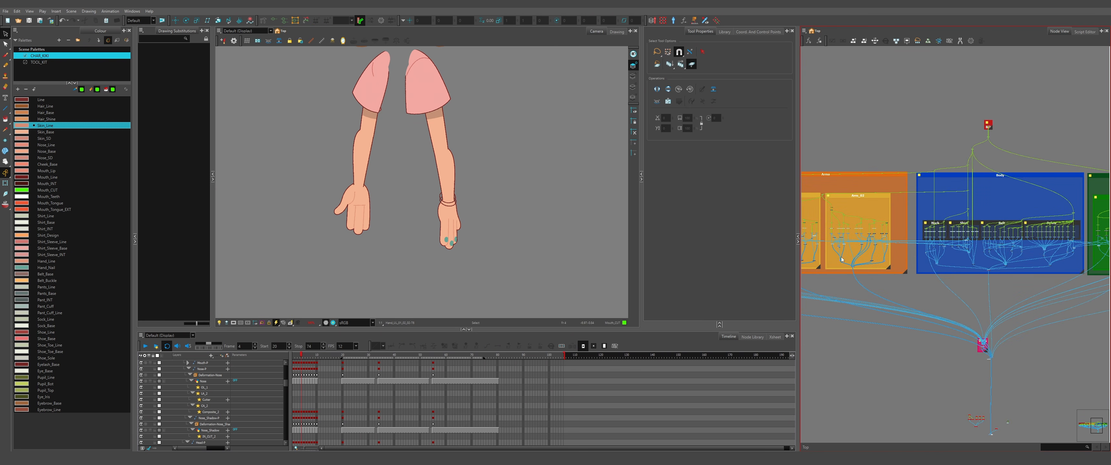
left_click_drag(840, 260, 1041, 285)
scroll(1001, 265, "up", 5)
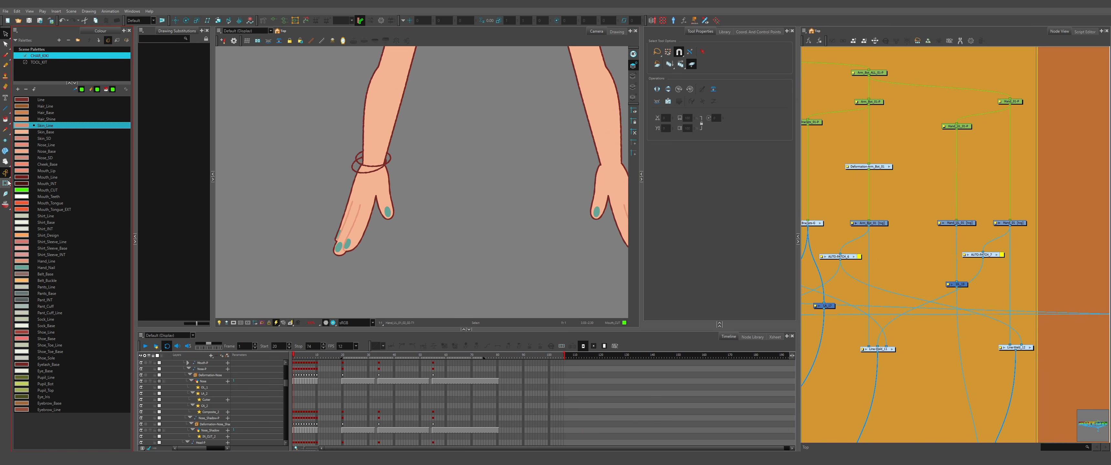
left_click(7, 182)
scroll(433, 183, "down", 4)
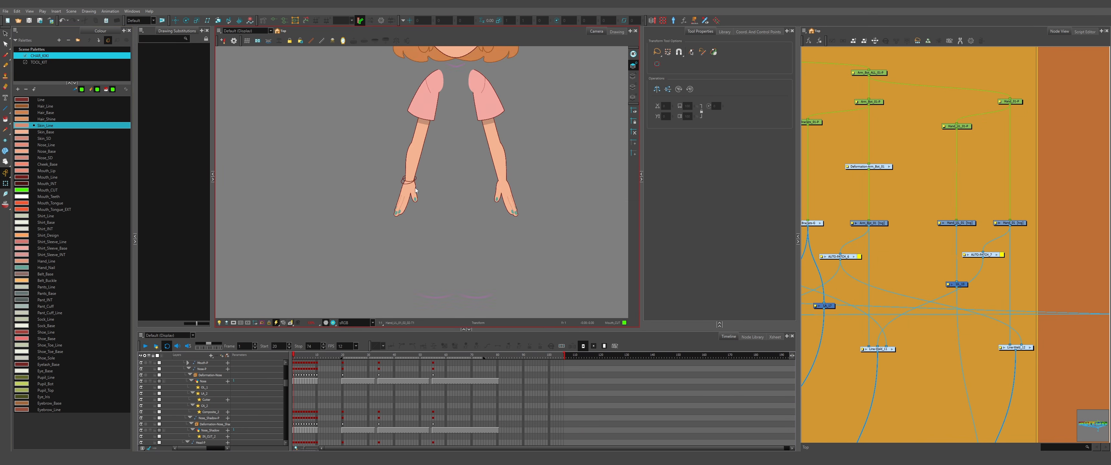
- Flip the artwork of the open-palm drawing horizontally for the hand without the bracelet on the back pose
scroll(539, 186, "up", 2)
left_click(483, 191)
scroll(488, 197, "down", 1)
scroll(482, 201, "up", 2)
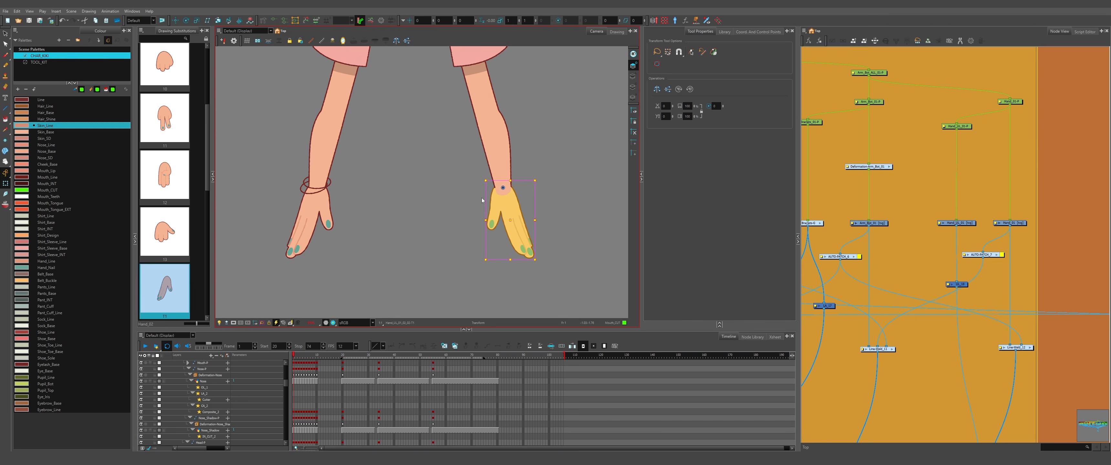
key("period")
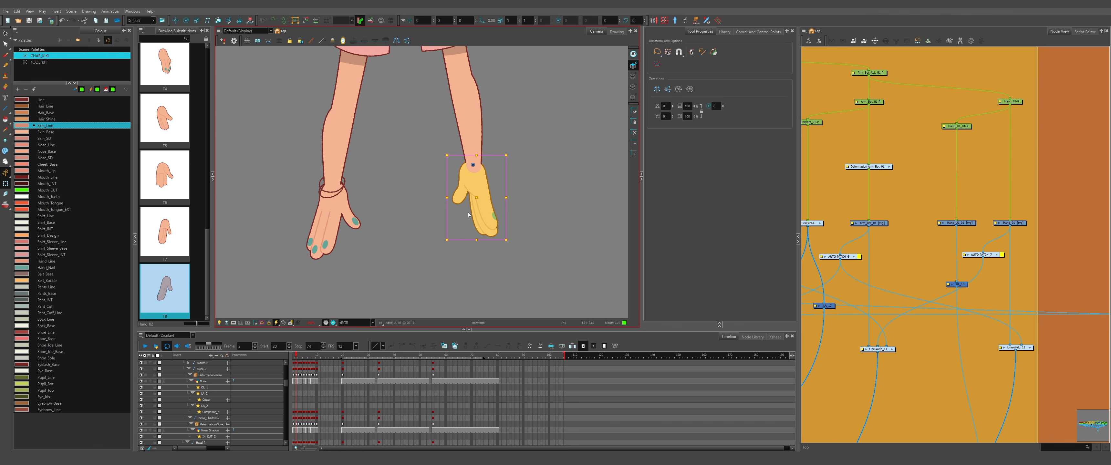
key("period")
key("period")
key("period")
scroll(369, 228, "down", 4)
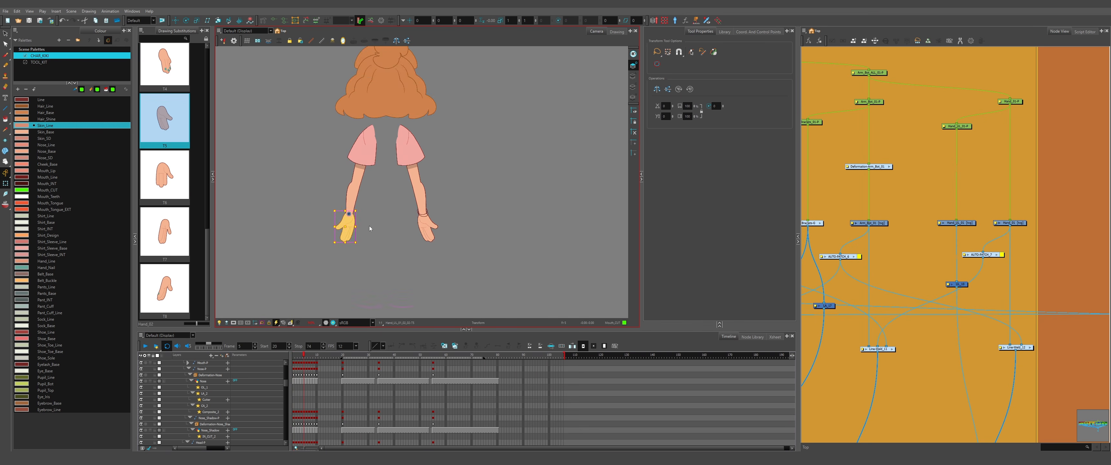
scroll(371, 229, "up", 2)
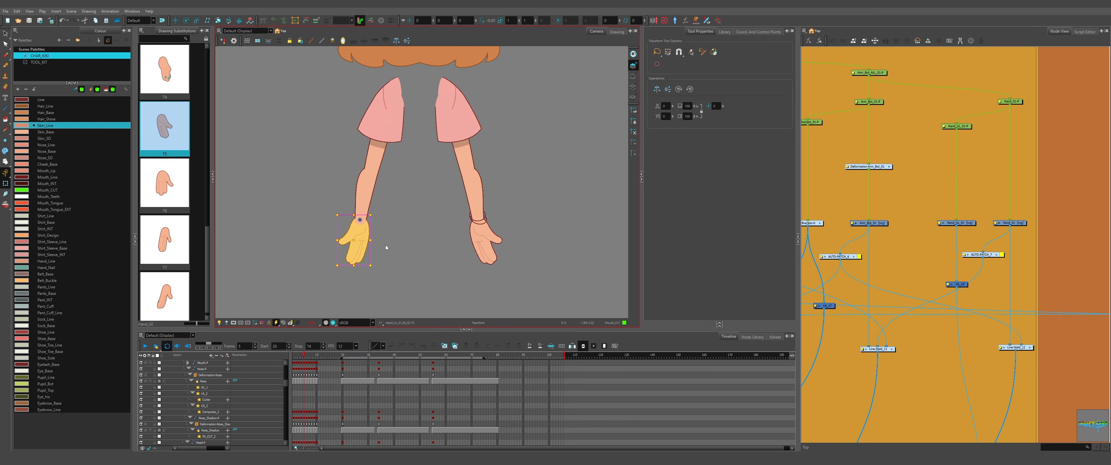
scroll(370, 243, "up", 2)
key("alt+s")
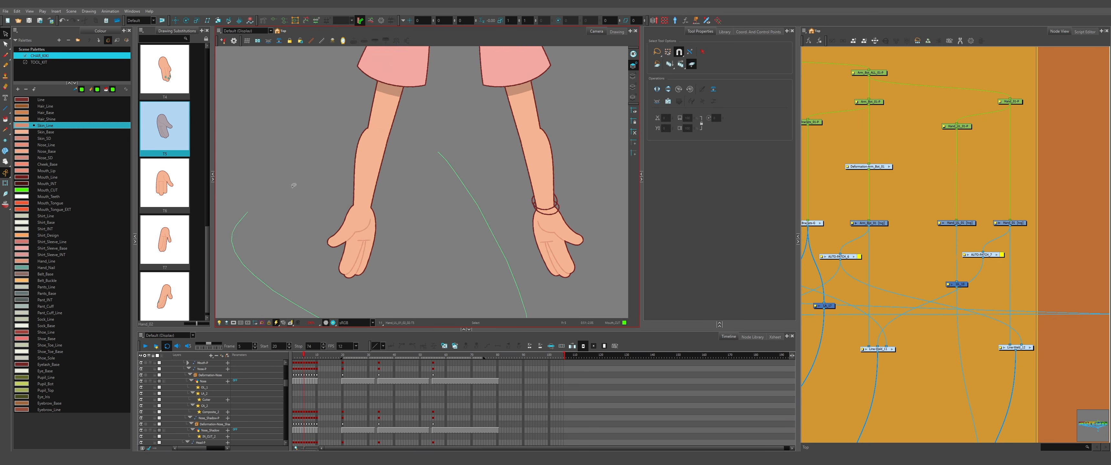
key("ctrl+a")
scroll(343, 237, "up", 1)
left_click(657, 89)
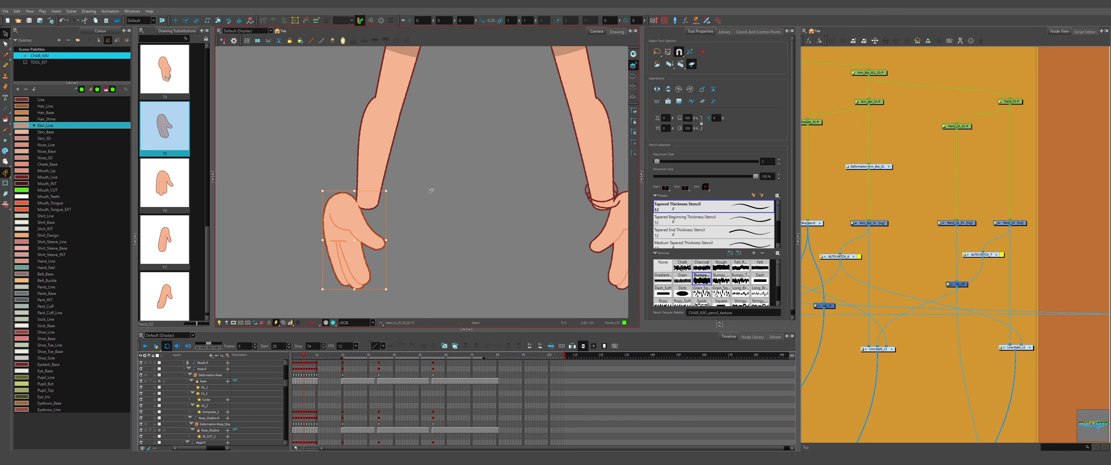
- Move the next palm drawing so its wrist meets the forearm, and flip the following palm drawing horizontally
key("equal")
scroll(390, 185, "up", 2)
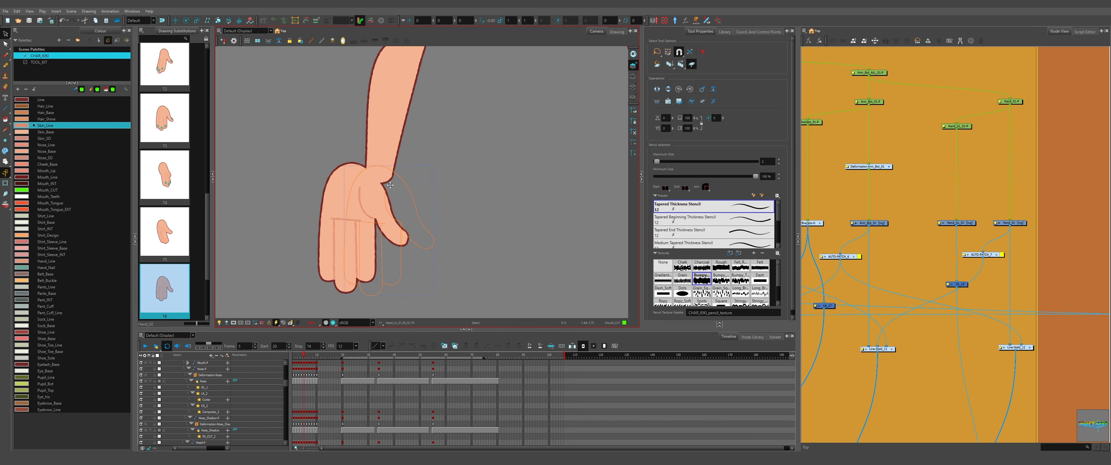
left_click_drag(388, 183, 412, 179)
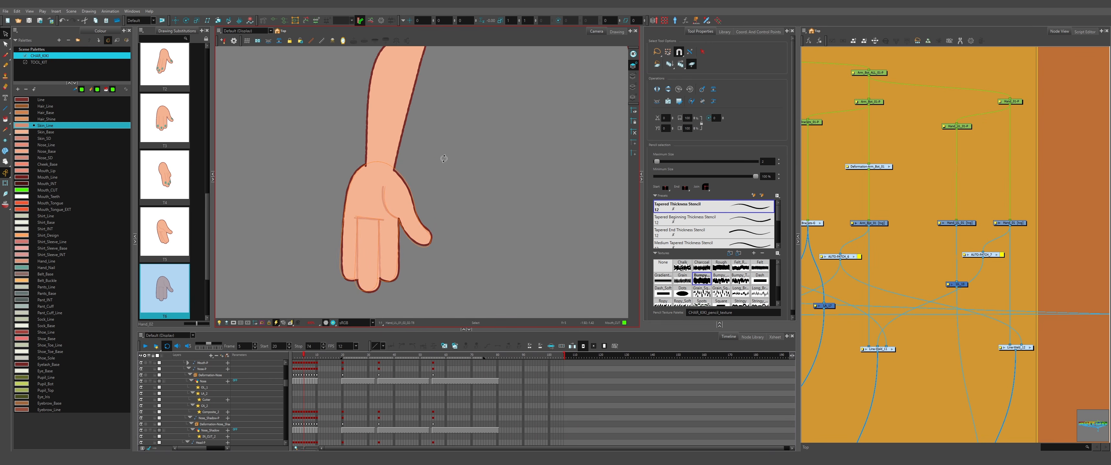
left_click(375, 205)
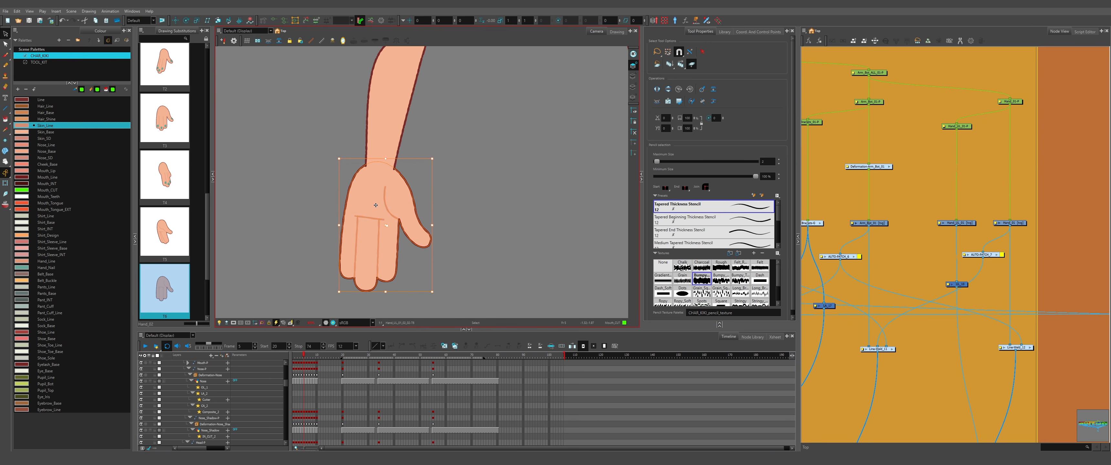
left_click(657, 89)
left_click(447, 190)
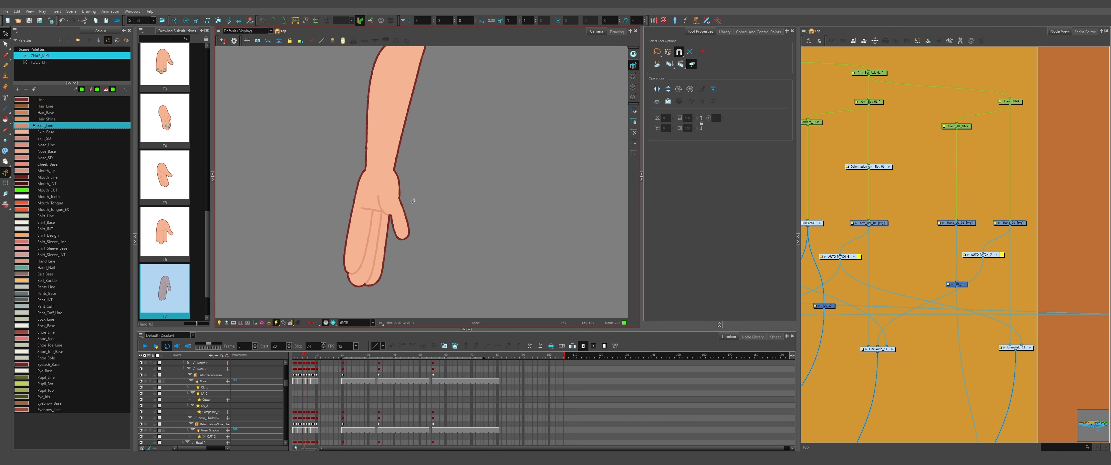
- Flip the artwork of the next hand drawing, the narrow palm with a visible fingernail, horizontally
scroll(410, 201, "down", 1)
key("bracketright")
key("ctrl+a")
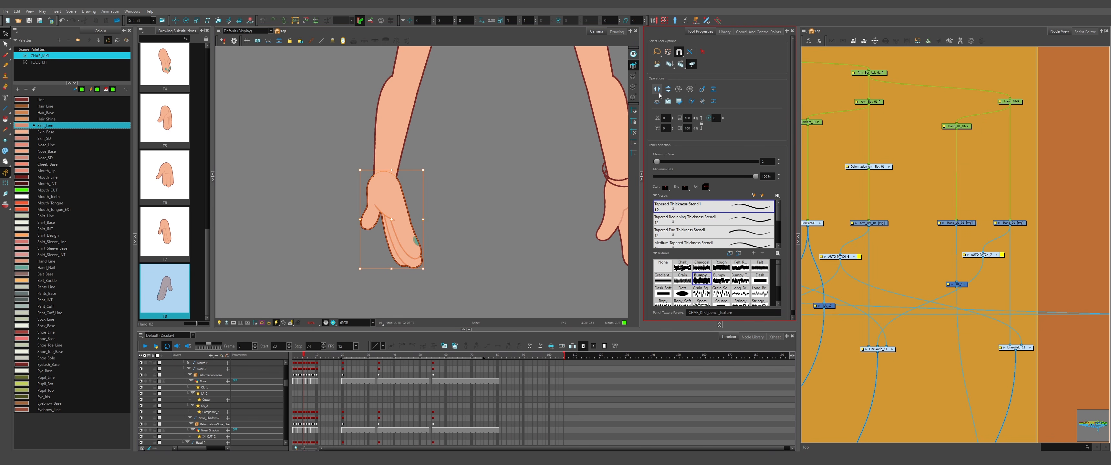
left_click(657, 88)
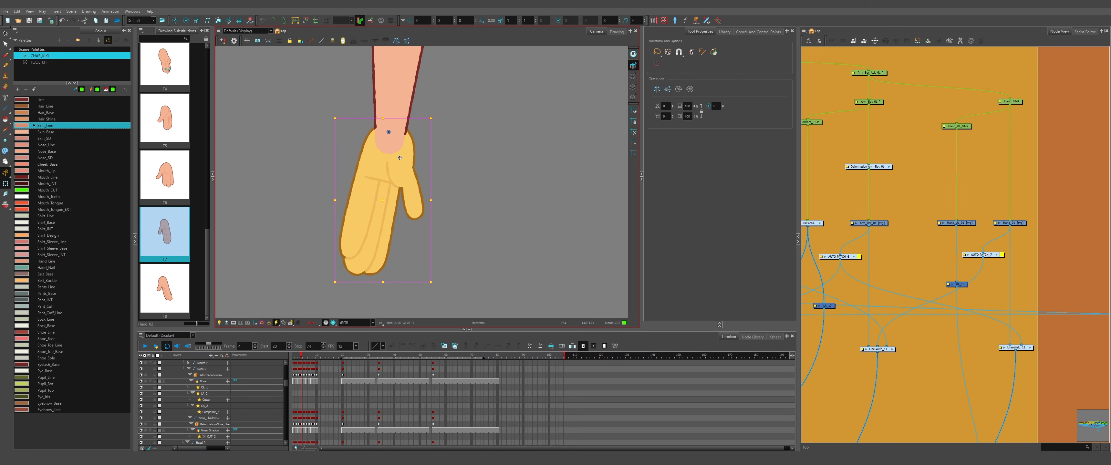
key("Escape")
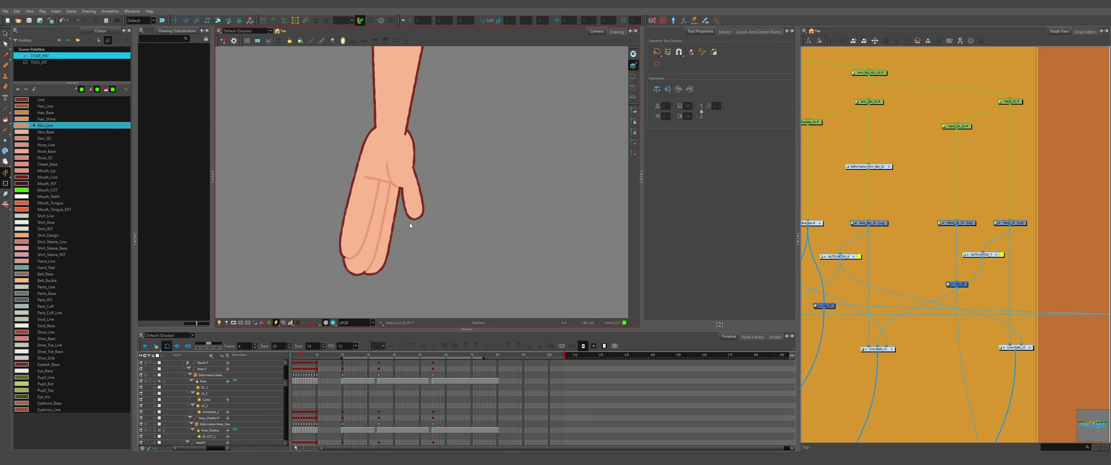
- Reshape the thumb crease of the three-quarter back palm with the Contour Editor so it rises straight from the thumb notch
scroll(387, 181, "up", 2)
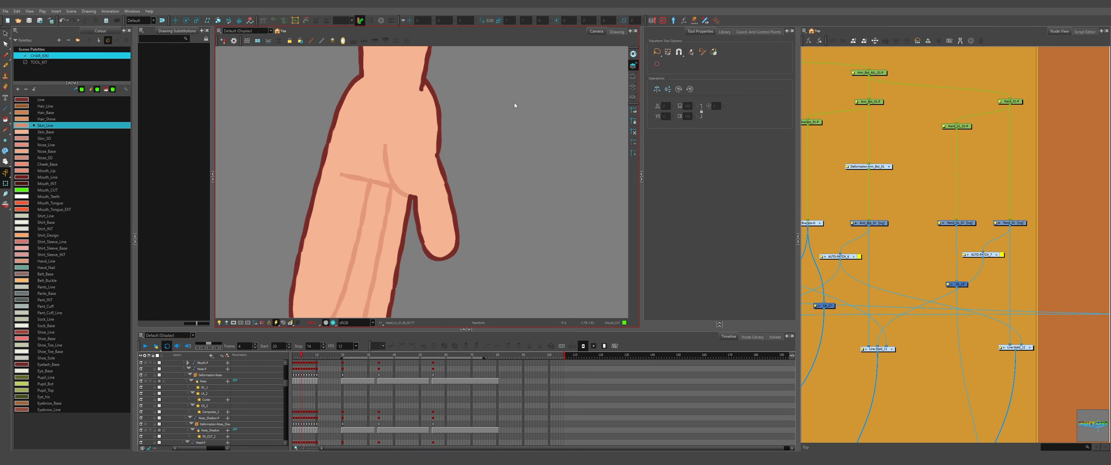
scroll(393, 152, "down", 2)
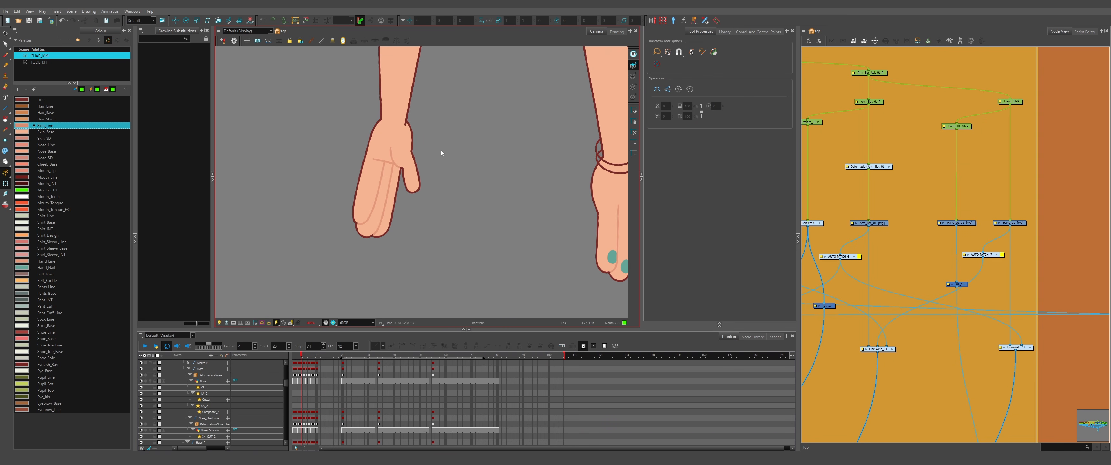
scroll(441, 153, "up", 3)
left_click(377, 93)
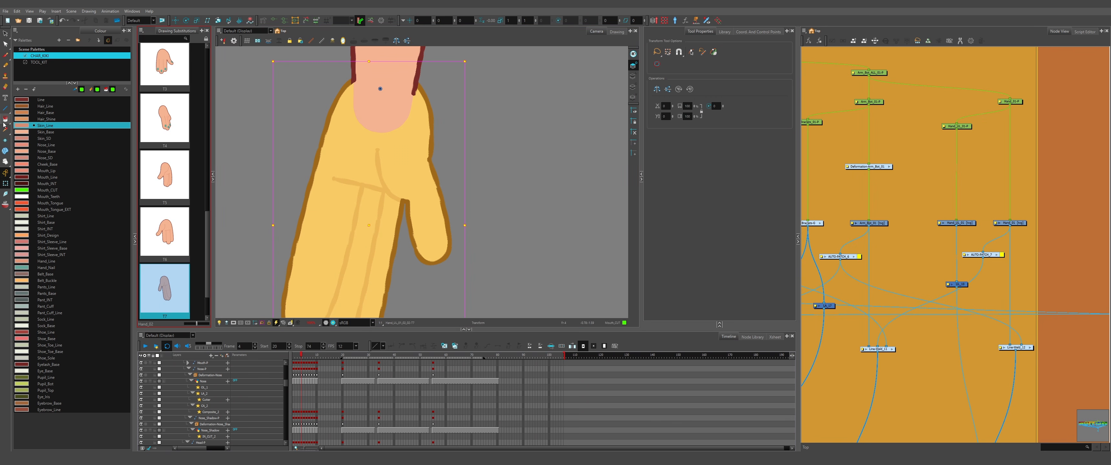
left_click(6, 43)
scroll(391, 192, "up", 2)
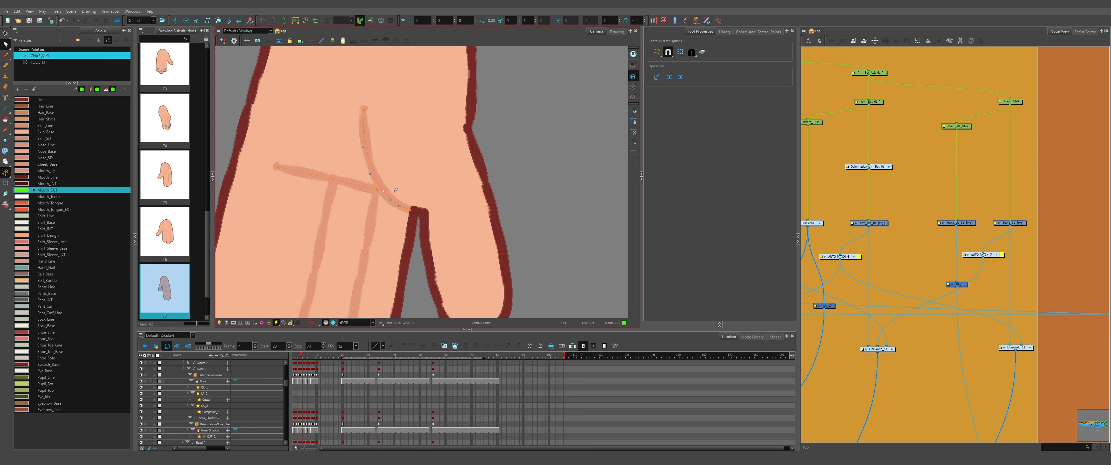
key("Delete")
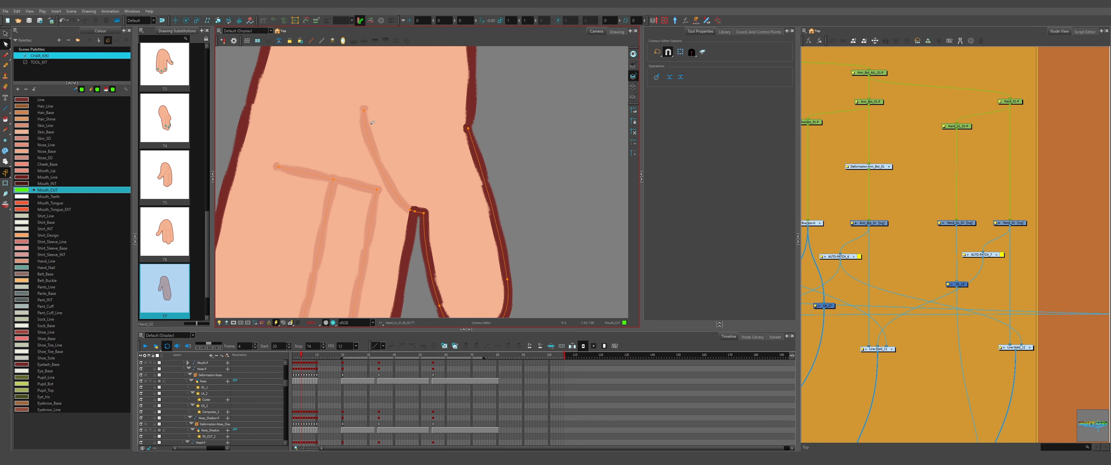
left_click(364, 111, "alt")
left_click_drag(439, 113, 438, 112)
left_click_drag(399, 206, 415, 212)
scroll(458, 175, "down", 4)
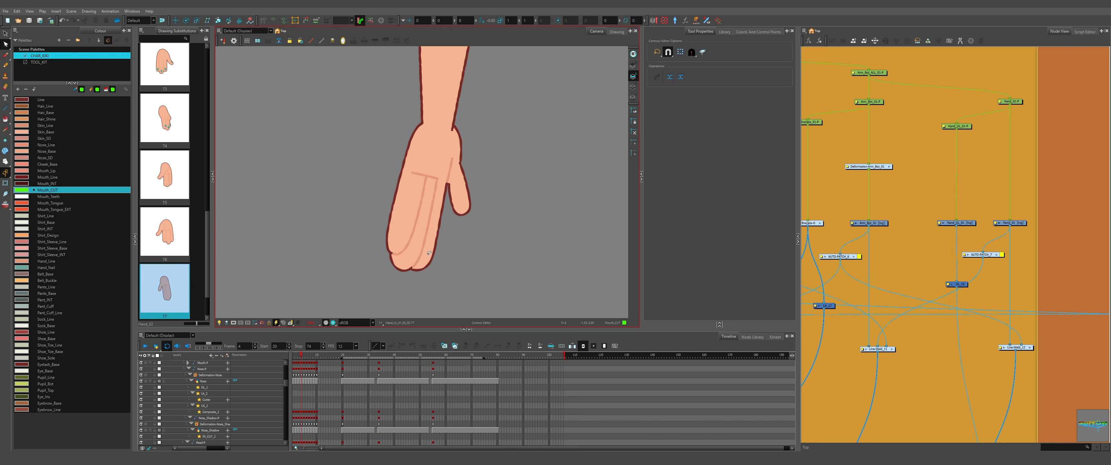
- Reshape the crease running across the same palm and extend its inner end towards the thumb crease
scroll(436, 179, "up", 6)
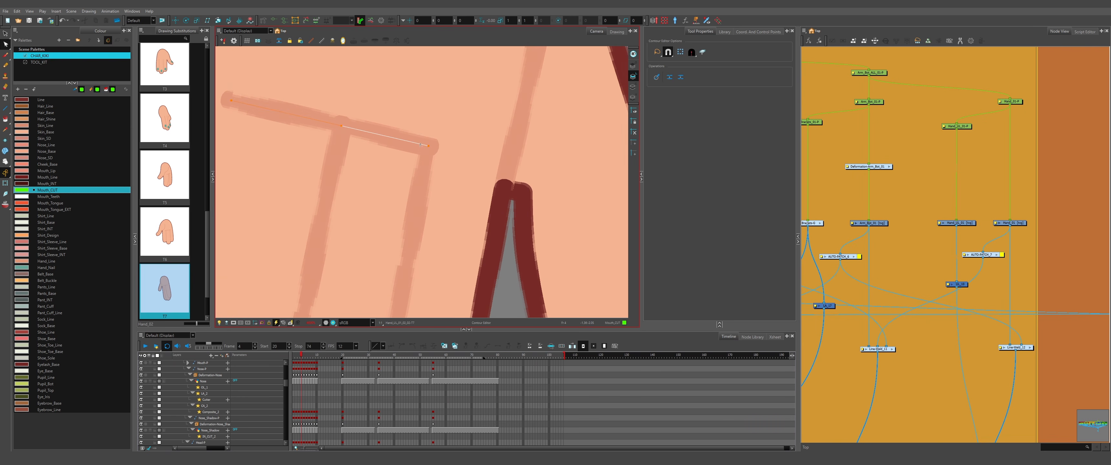
left_click(421, 148)
scroll(468, 156, "down", 4)
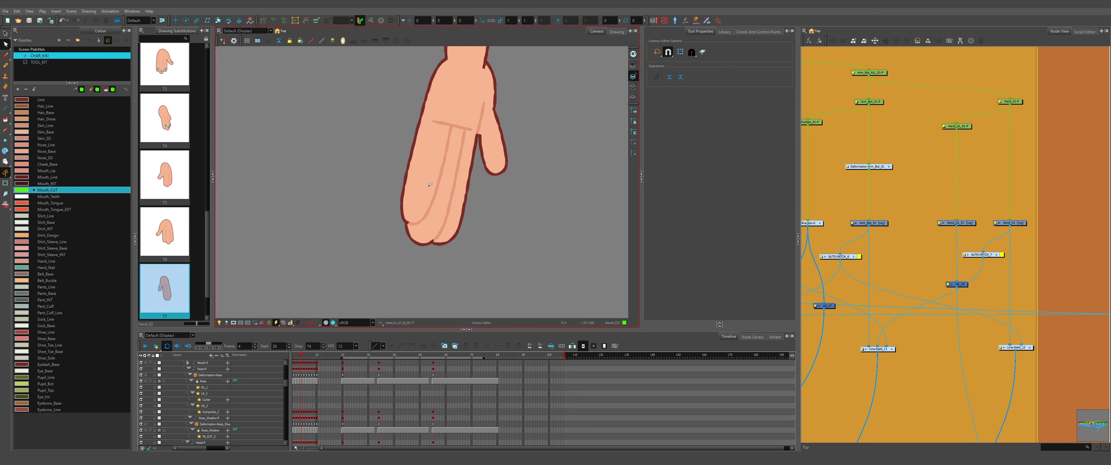
scroll(481, 153, "up", 2)
left_click(481, 154)
scroll(481, 154, "down", 3)
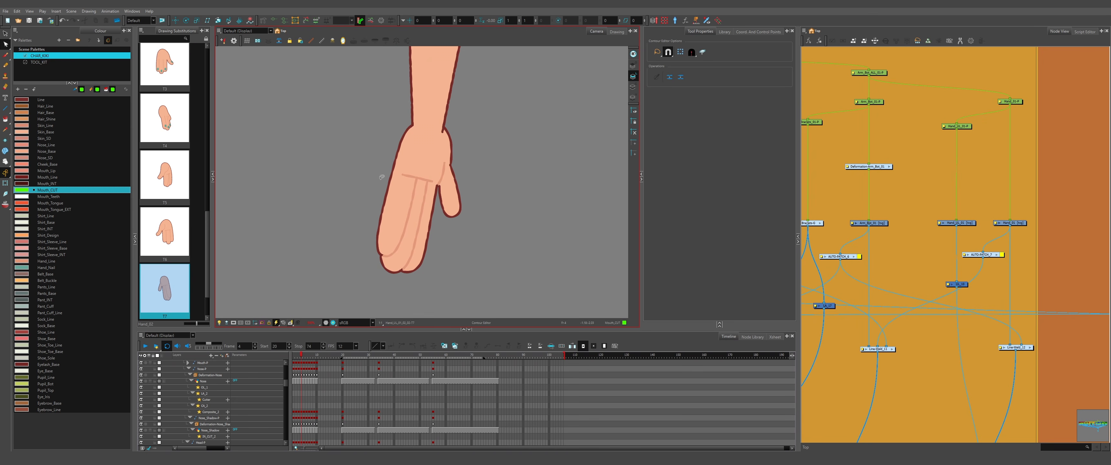
scroll(409, 187, "up", 3)
left_click(426, 180)
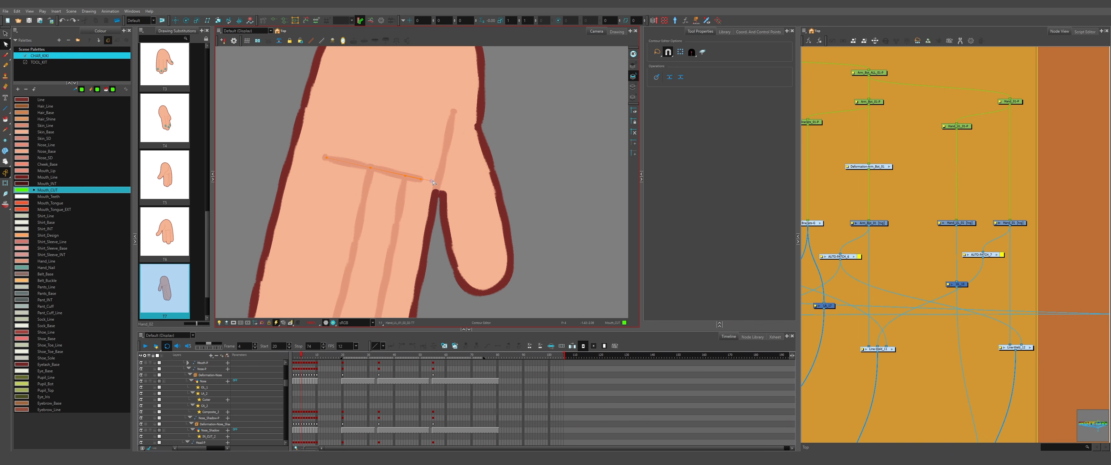
left_click_drag(433, 182, 434, 182)
scroll(376, 173, "down", 5)
left_click(367, 251)
scroll(368, 250, "down", 1)
scroll(394, 231, "up", 1)
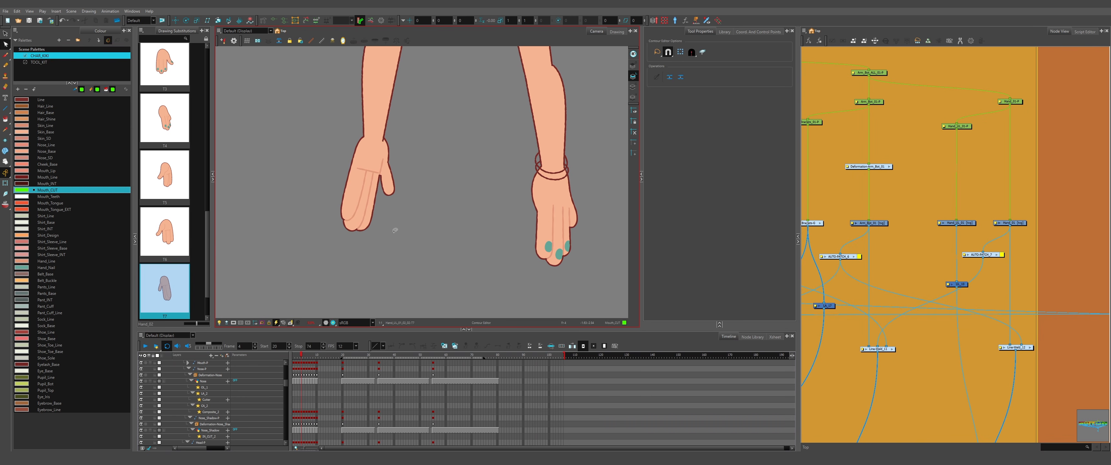
- Apply the open-palm drawing to the far hand on the three-quarter front pose and rotate it to follow the forearm
key("comma")
key("comma")
key("comma")
left_click(5, 184)
key("period")
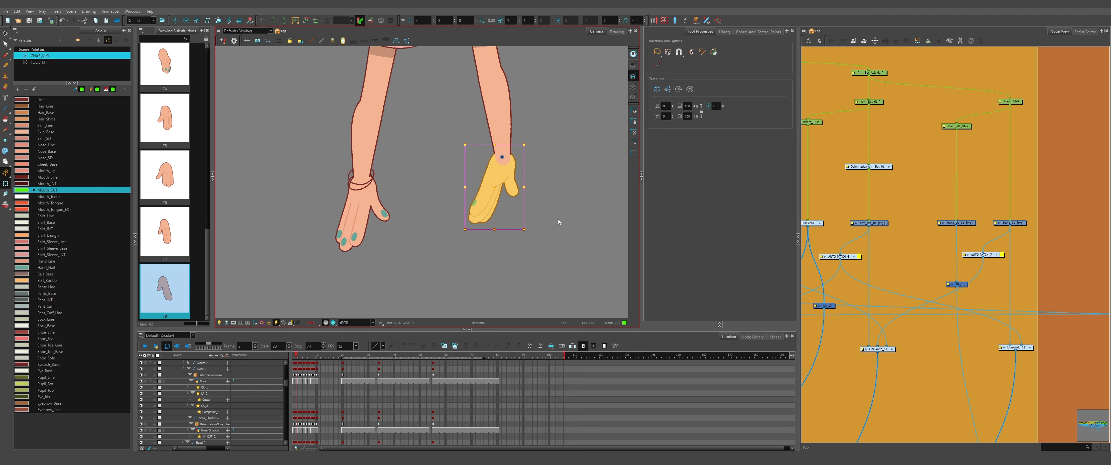
key("bracketleft")
key("bracketleft")
key("bracketleft")
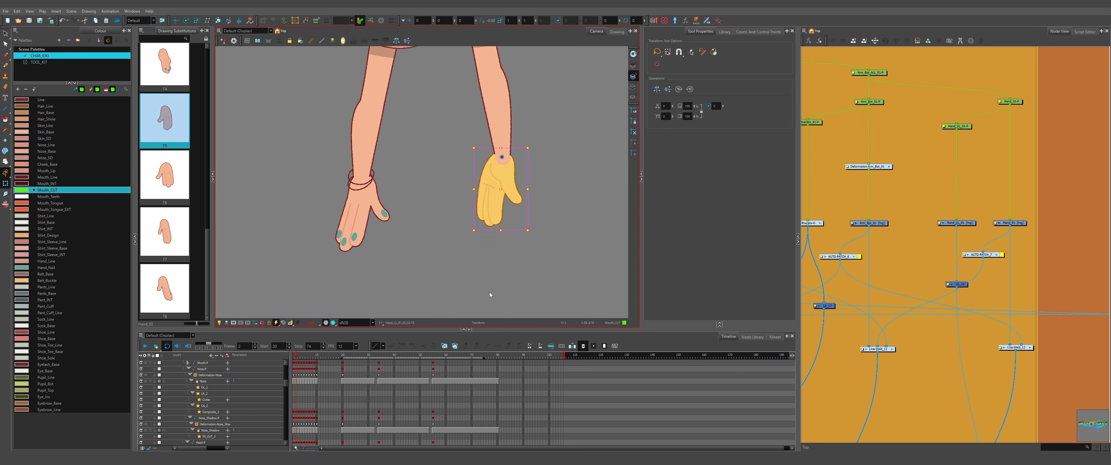
left_click_drag(528, 234, 545, 230)
- Rotate the palm of the hand without the bracelet on the side and three-quarter back poses to follow the forearm
key("period")
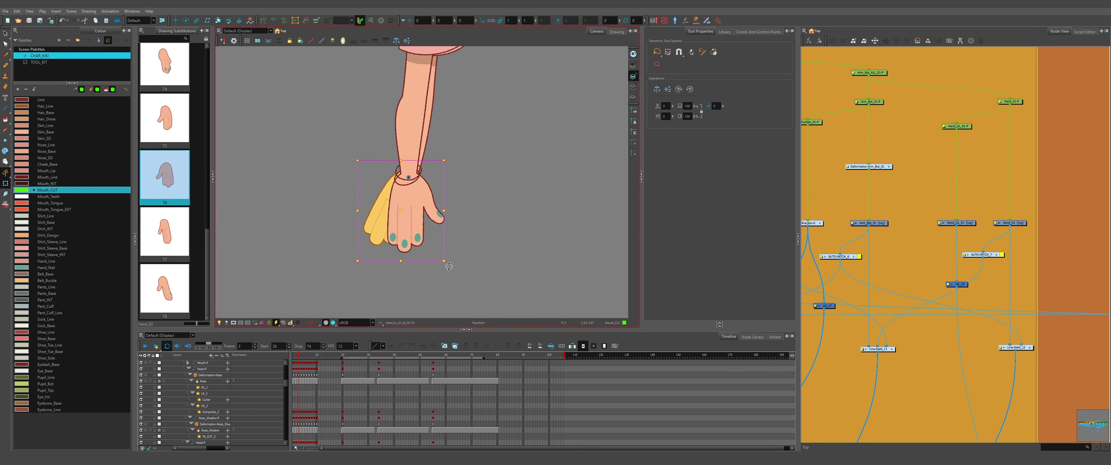
left_click_drag(449, 267, 489, 244)
key("period")
left_click_drag(391, 240, 411, 236)
key("period")
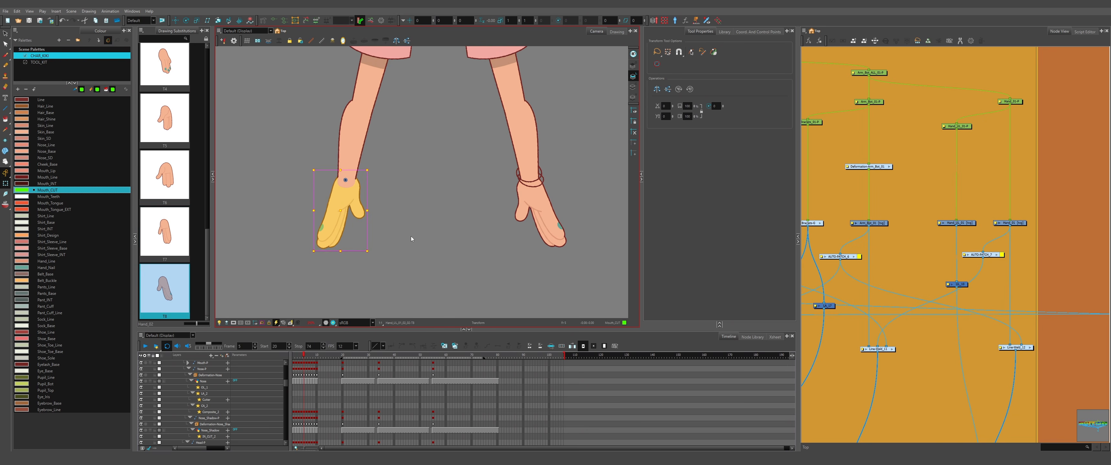
- Deselect the hand and step back and forth through the turnaround poses to check both arms and hands
key("Escape")
scroll(417, 242, "down", 2)
key("period")
key("comma")
key("comma")
key("comma")
key("comma")
key("comma")
key("period")
key("period")
key("period")
key("period")
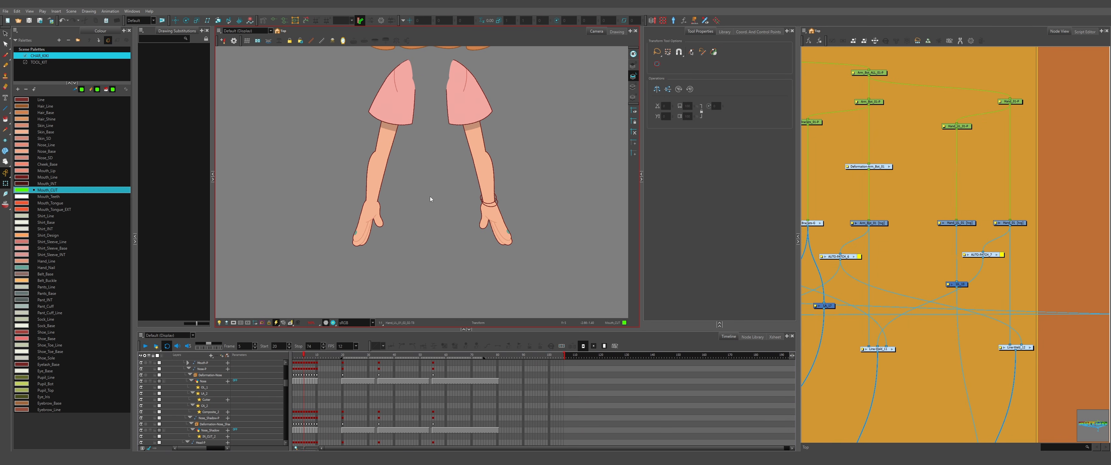
key("comma")
key("comma")
key("comma")
key("comma")
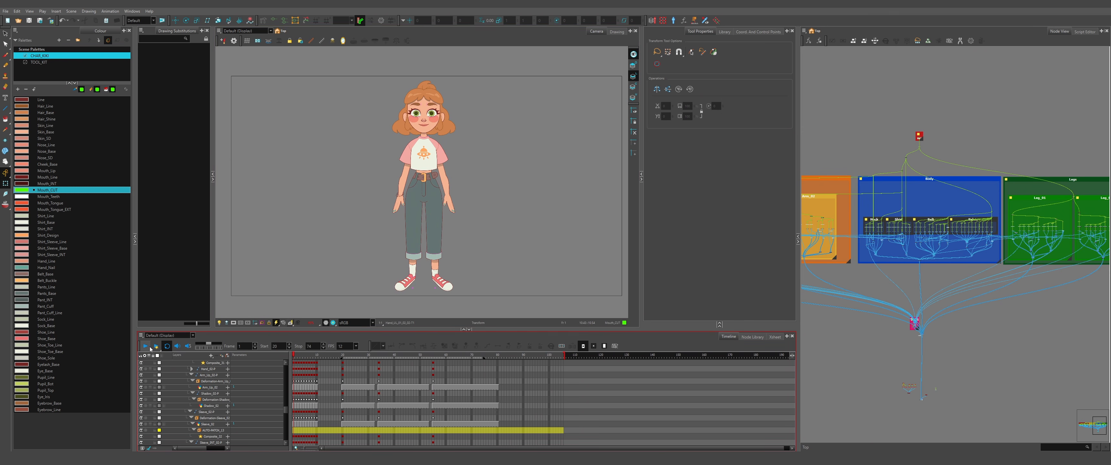
- Play the scene's animation to review the complete character's hands and facial expressions
left_click(145, 345)
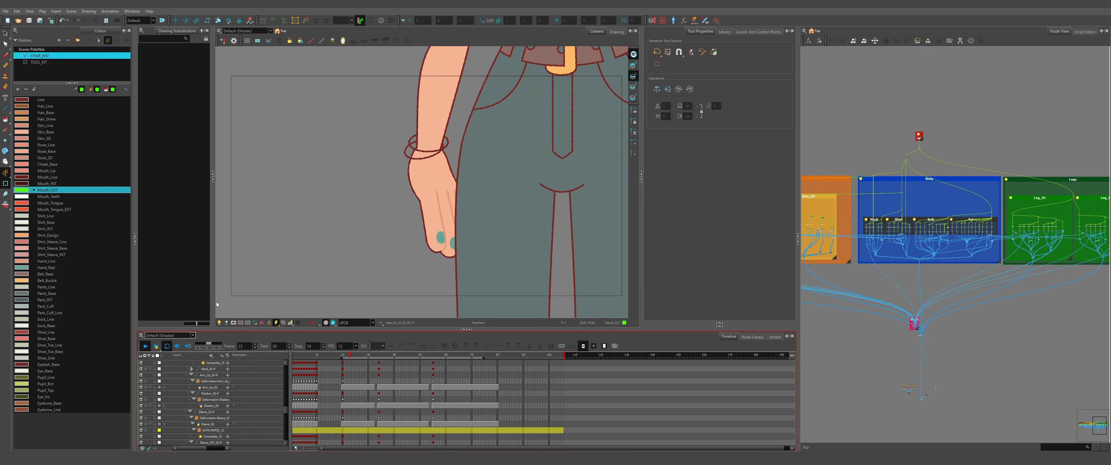
scroll(350, 229, "down", 3)
left_click(855, 129)
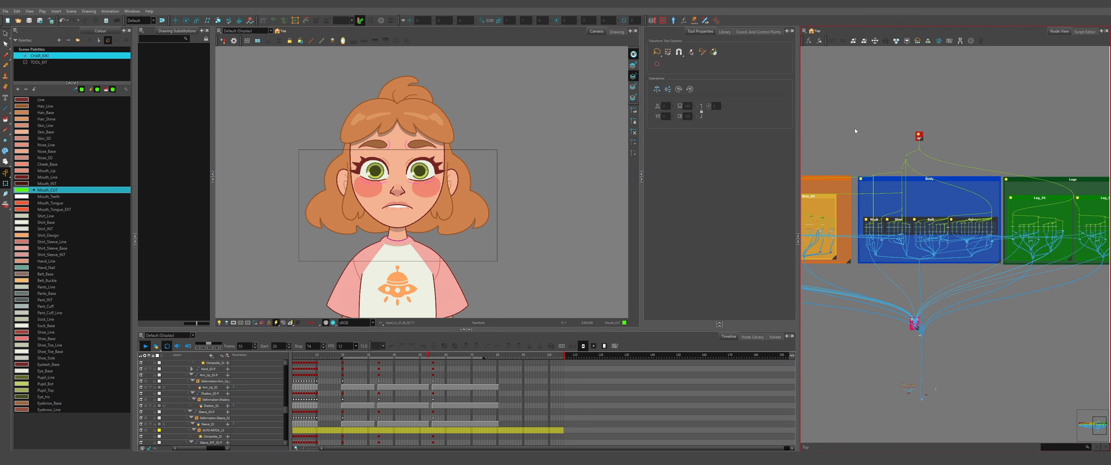